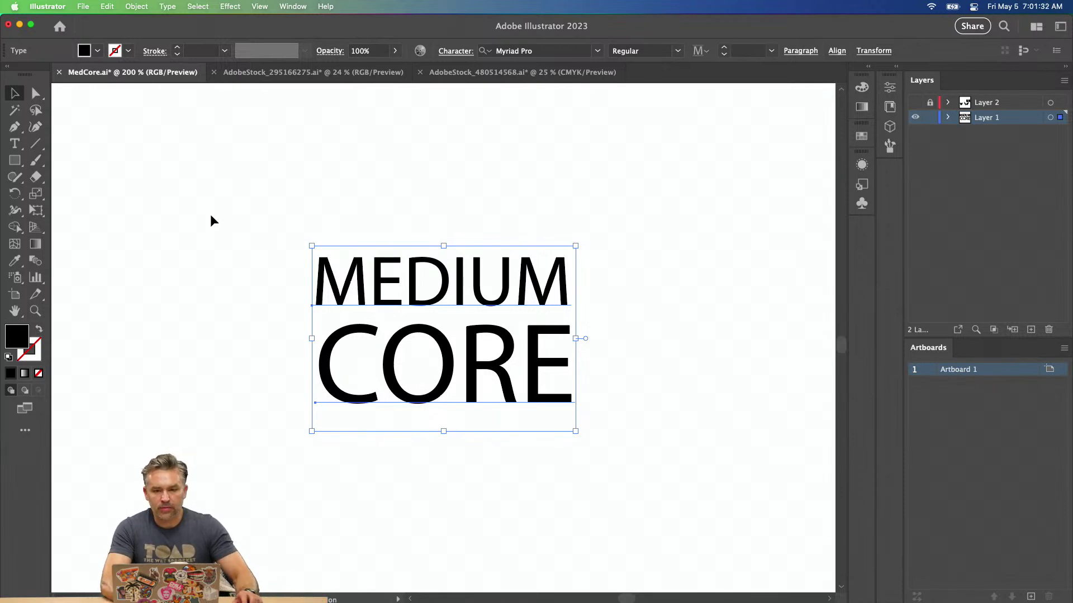
# Reposition the MEDIUM and CORE text lines together so they sit slightly higher on the canvas.
pyautogui.moveTo(352, 287); pyautogui.dragTo(359, 370)
pyautogui.press('t')
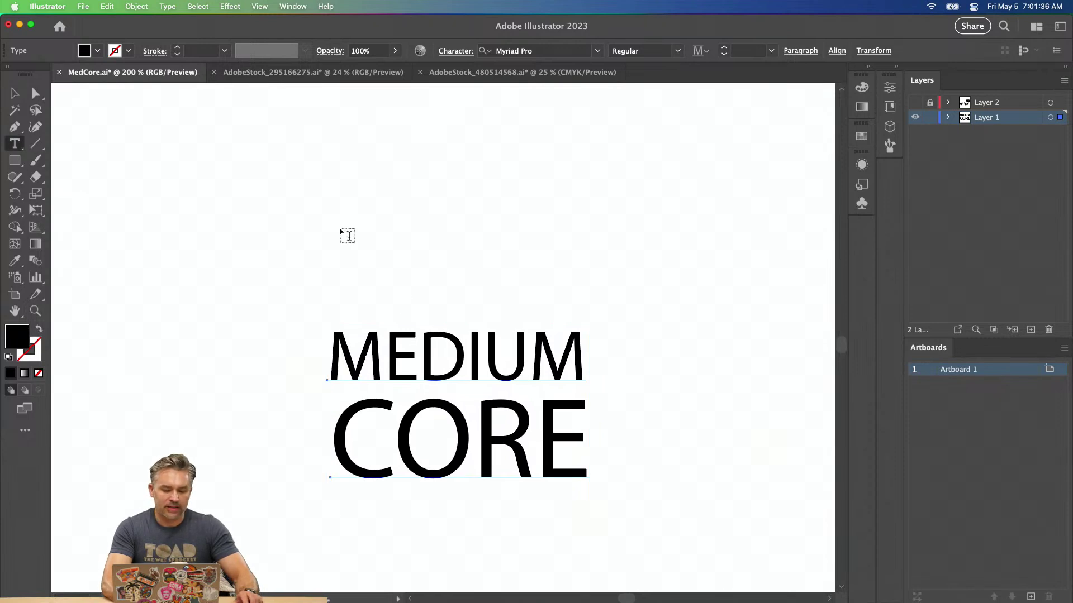
pyautogui.click(22, 91)
pyautogui.moveTo(439, 384); pyautogui.dragTo(431, 282)
pyautogui.rightClick(423, 269)
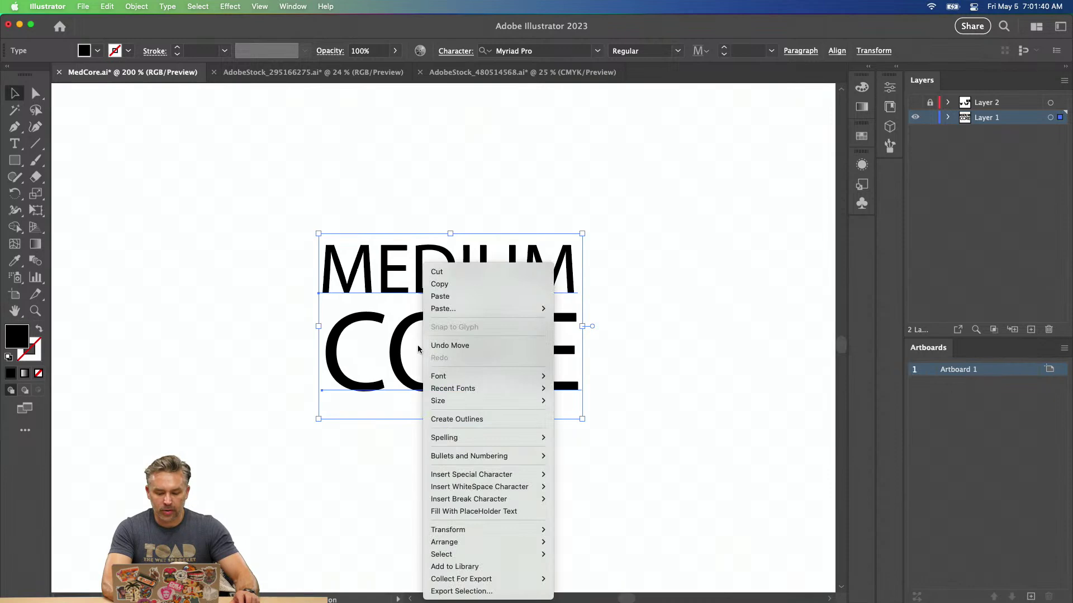
pyautogui.click(297, 315)
# Replace the word MEDIUM in the upper text line with "hard" and erase it again.
pyautogui.doubleClick(354, 270)
pyautogui.doubleClick(352, 269)
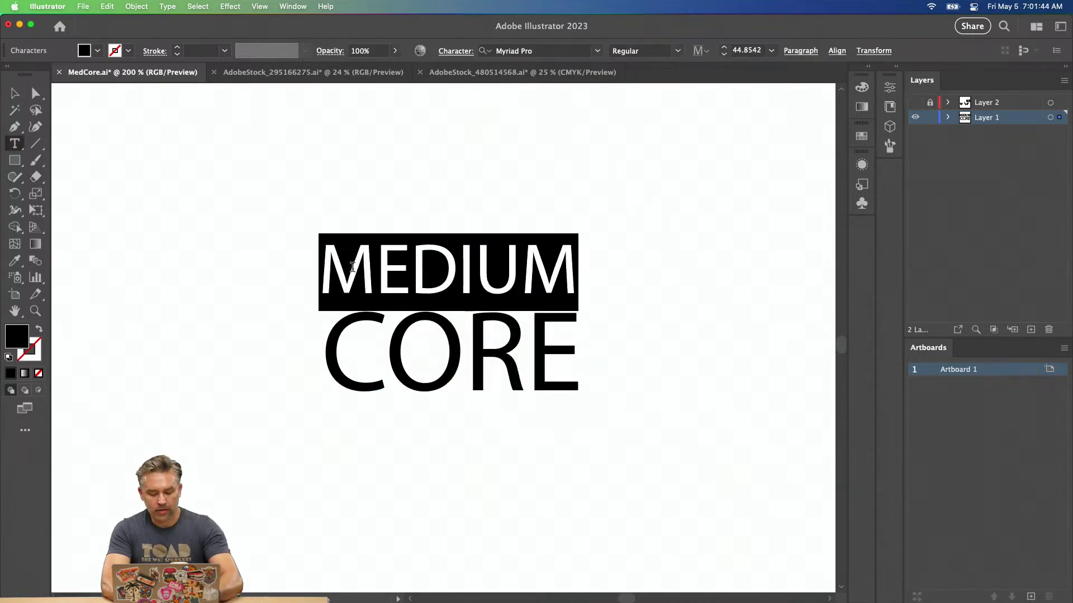
pyautogui.write('hard co')
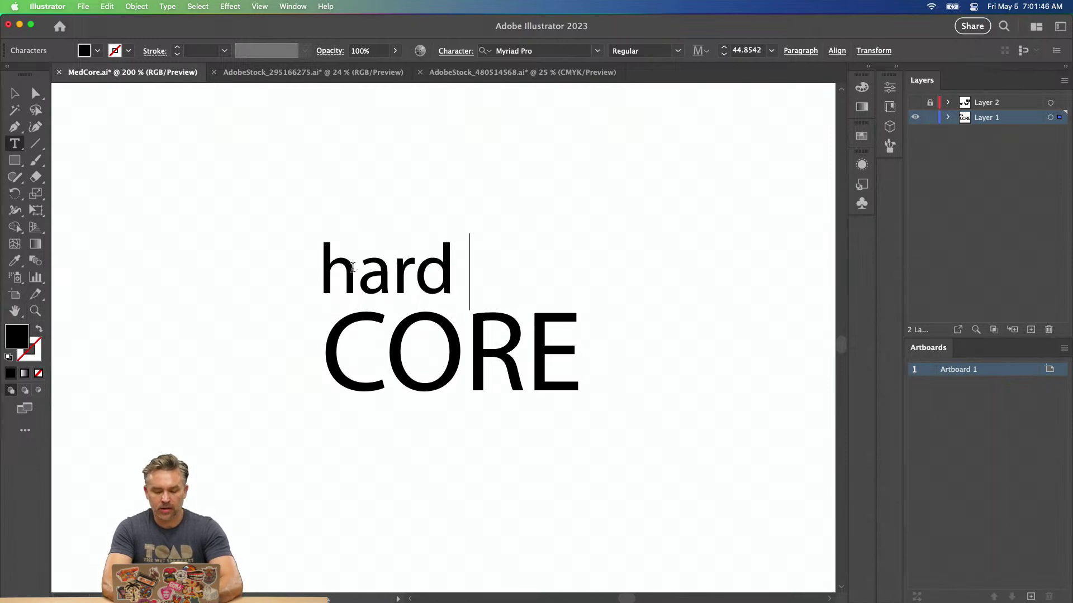
pyautogui.press('BackSpace')
pyautogui.press('BackSpace')
pyautogui.press('BackSpace')
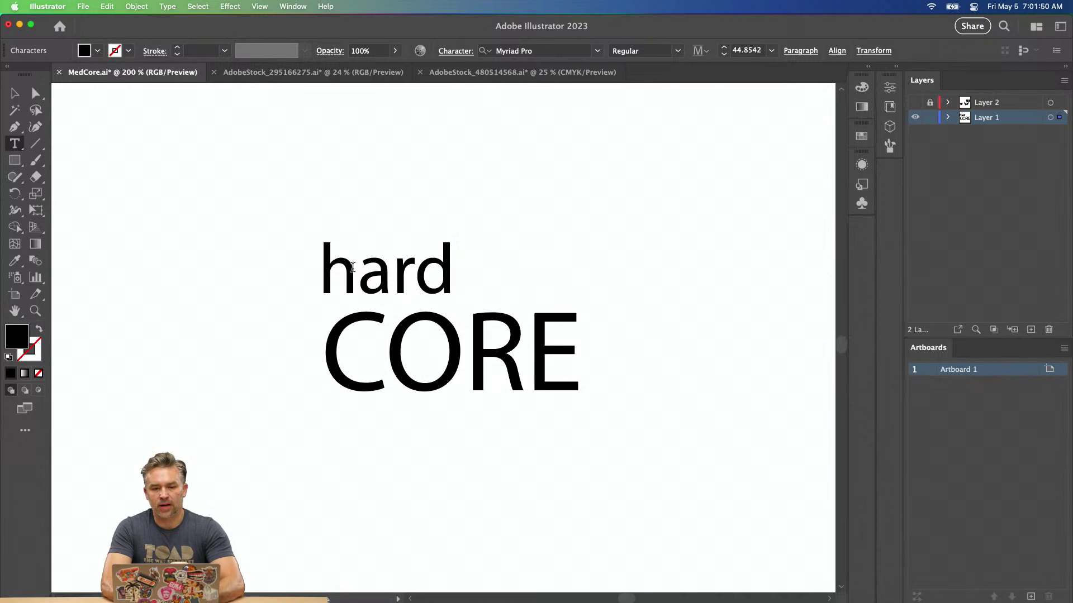
pyautogui.press('BackSpace')
pyautogui.press('BackSpace')
pyautogui.press('BackSpace')
pyautogui.press('BackSpace')
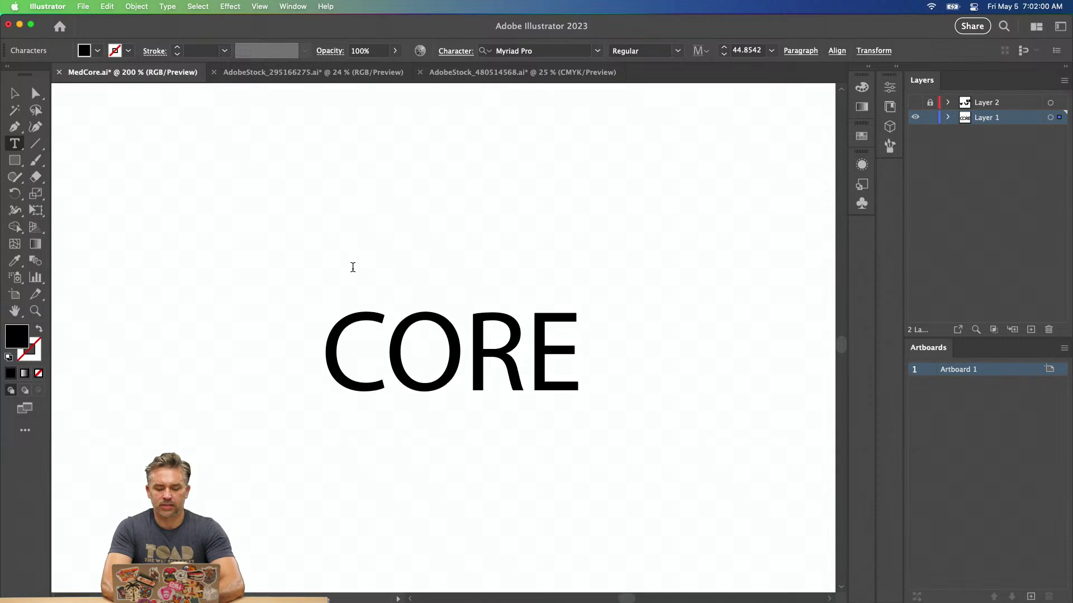
# Enter MEDIUM as the text line above CORE and finish editing it.
pyautogui.click(353, 267)
pyautogui.write('M')
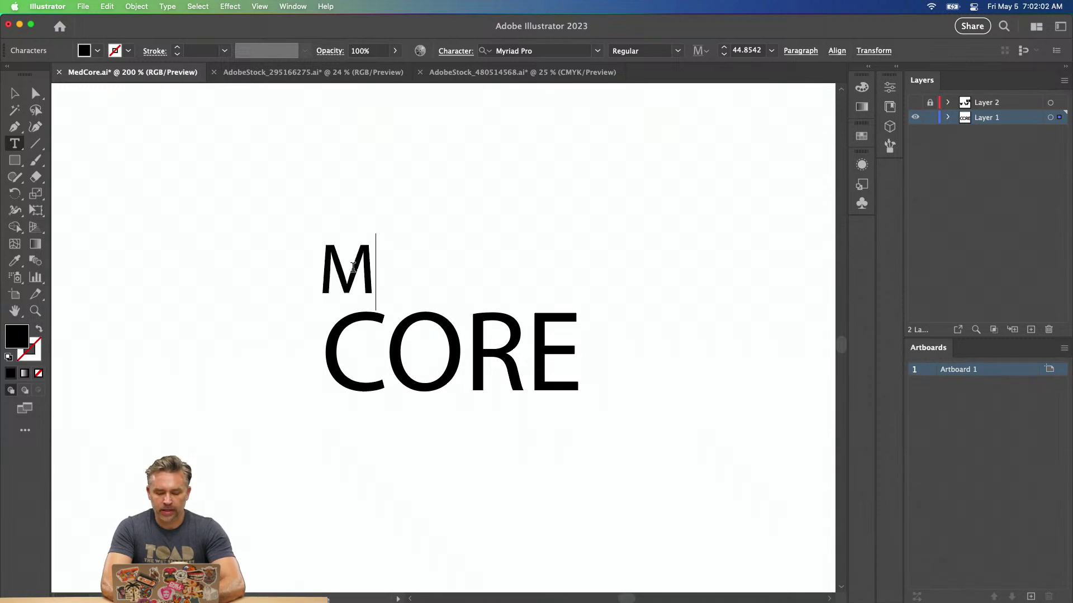
pyautogui.write('EDIUM')
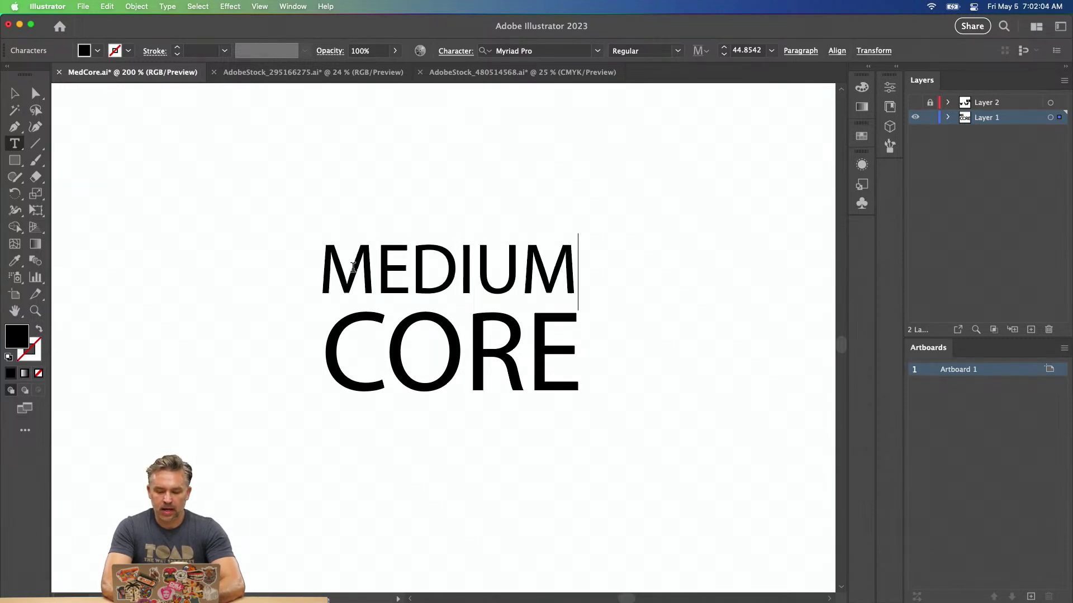
pyautogui.press('Escape')
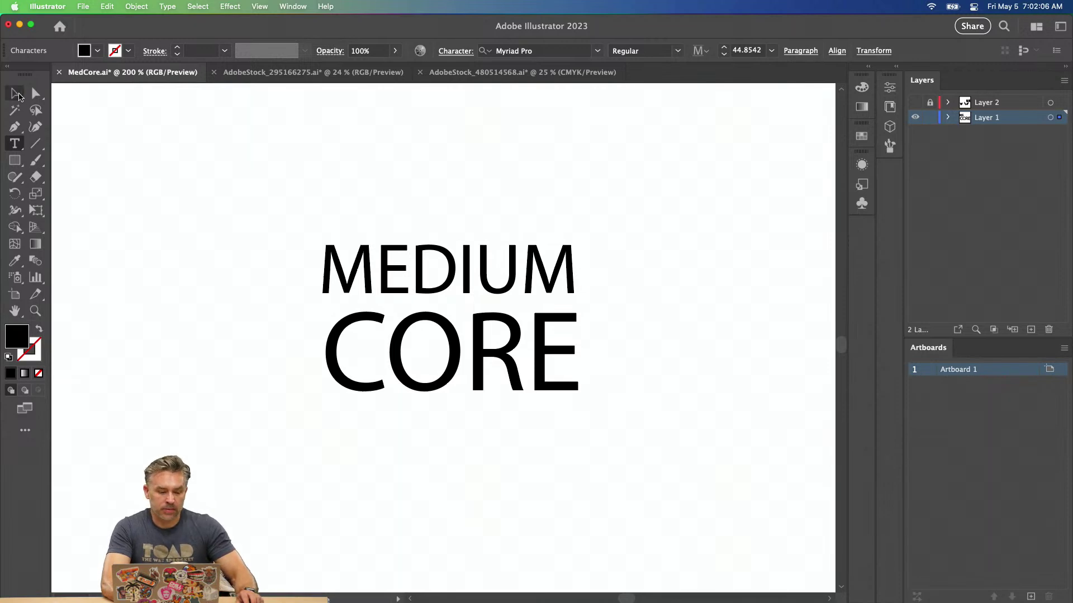
# Duplicate the MEDIUM line below CORE and change the copy's text to ELECTRIC BIKE GANG.
pyautogui.keyDown('alt'); pyautogui.moveTo(371, 278); pyautogui.dragTo(380, 441); pyautogui.keyUp('alt')
pyautogui.doubleClick(390, 434)
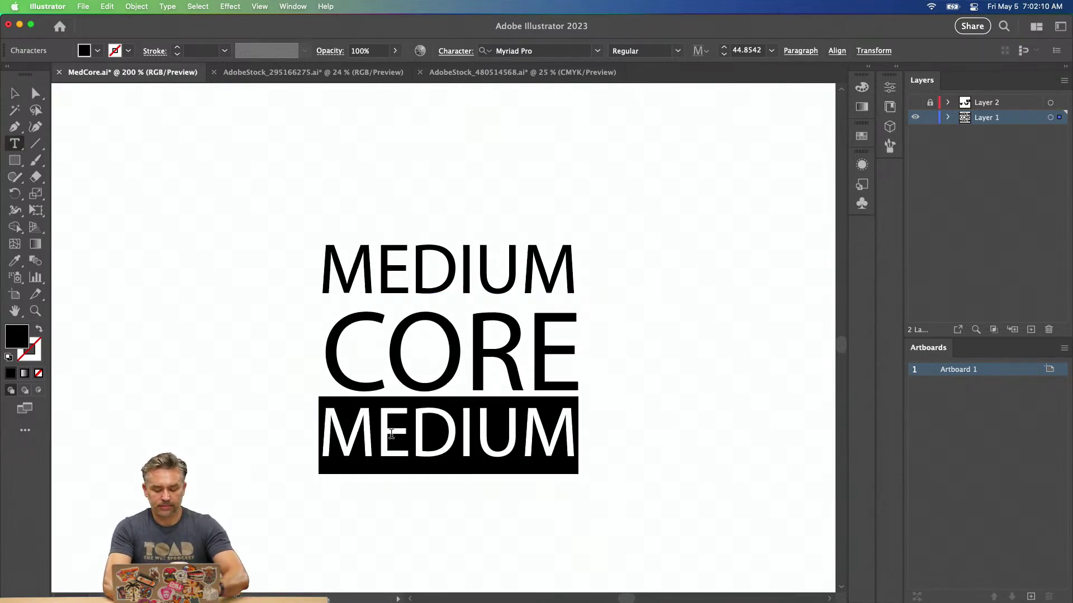
pyautogui.write('ELC')
pyautogui.press('BackSpace')
pyautogui.write('ECTR')
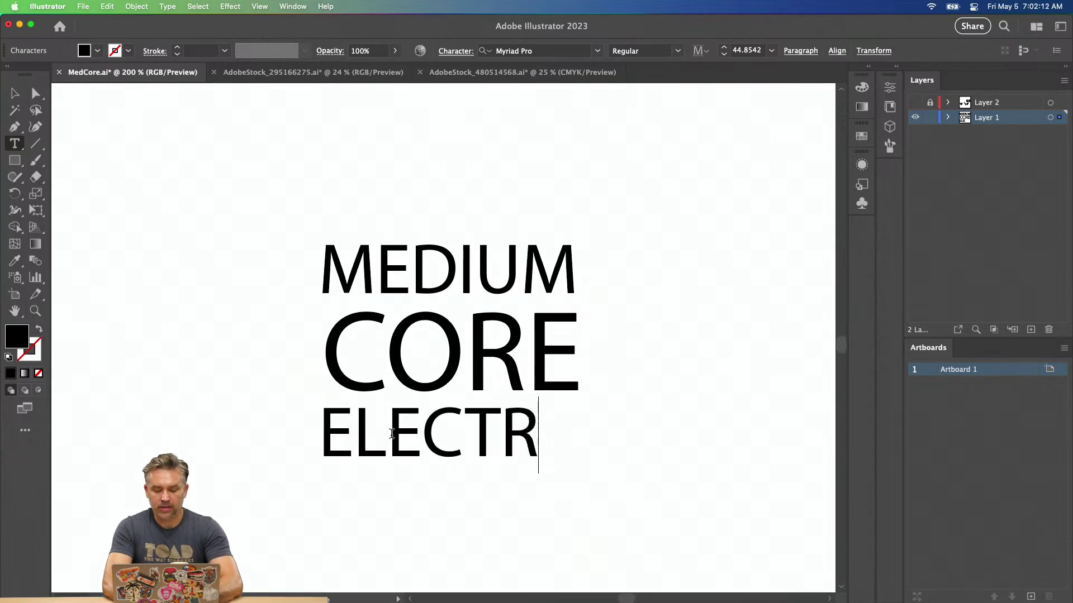
pyautogui.write('IC BIKE GA')
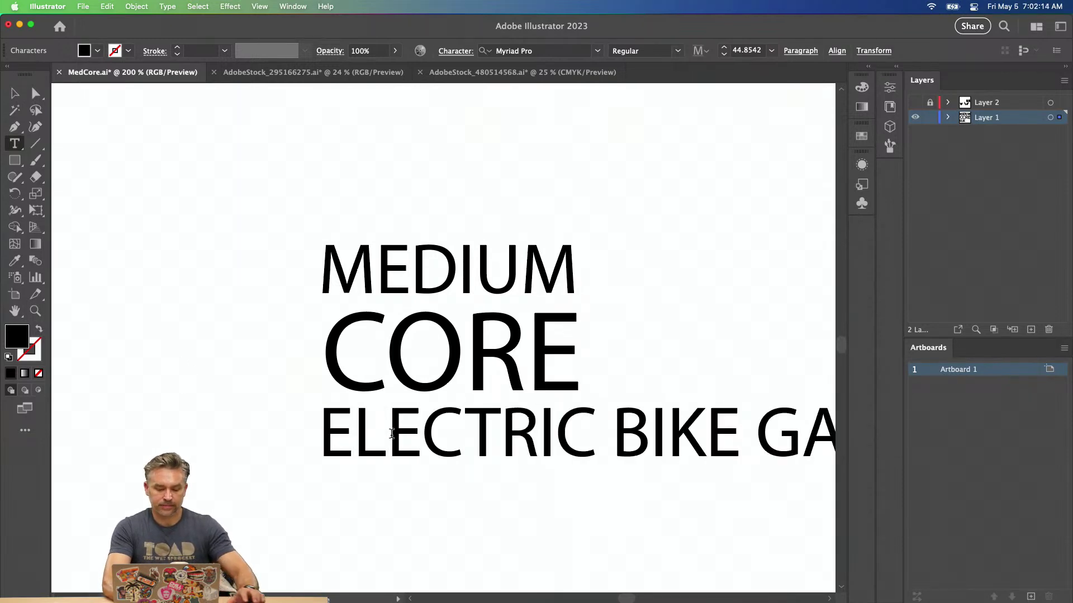
pyautogui.press('Escape')
# Scale ELECTRIC BIKE GANG down to the width of the words above and shift CORE into line with MEDIUM.
pyautogui.moveTo(315, 399); pyautogui.dragTo(536, 445)
pyautogui.moveTo(711, 459); pyautogui.dragTo(324, 440)
pyautogui.moveTo(362, 416); pyautogui.dragTo(358, 412)
pyautogui.press('Right')
pyautogui.press('Right')
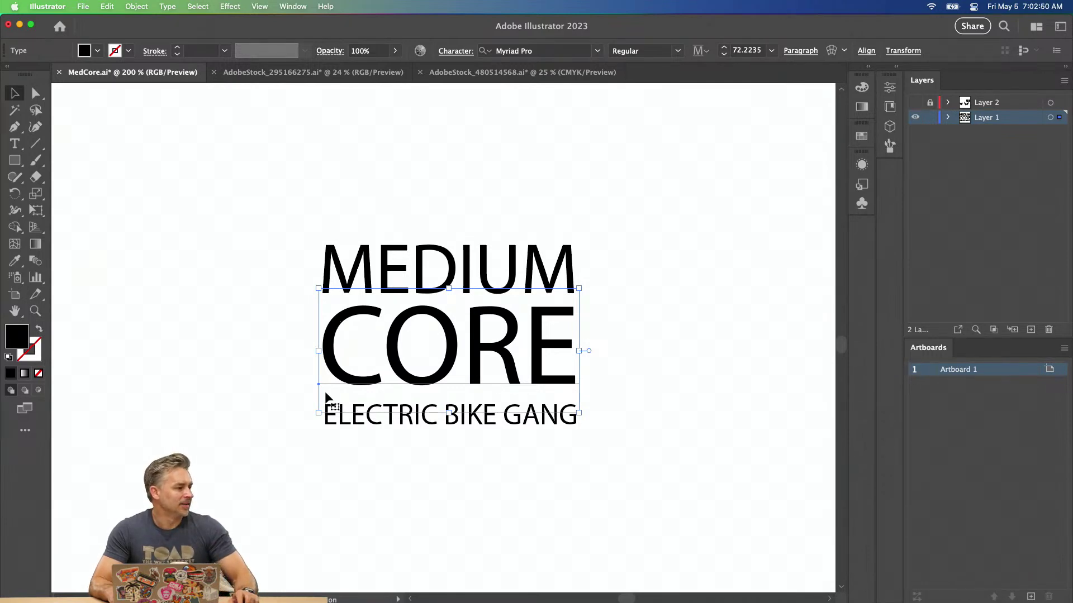
# Center-align the paragraphs of all three text lines and move them back into a stacked block.
pyautogui.moveTo(231, 185); pyautogui.dragTo(581, 451)
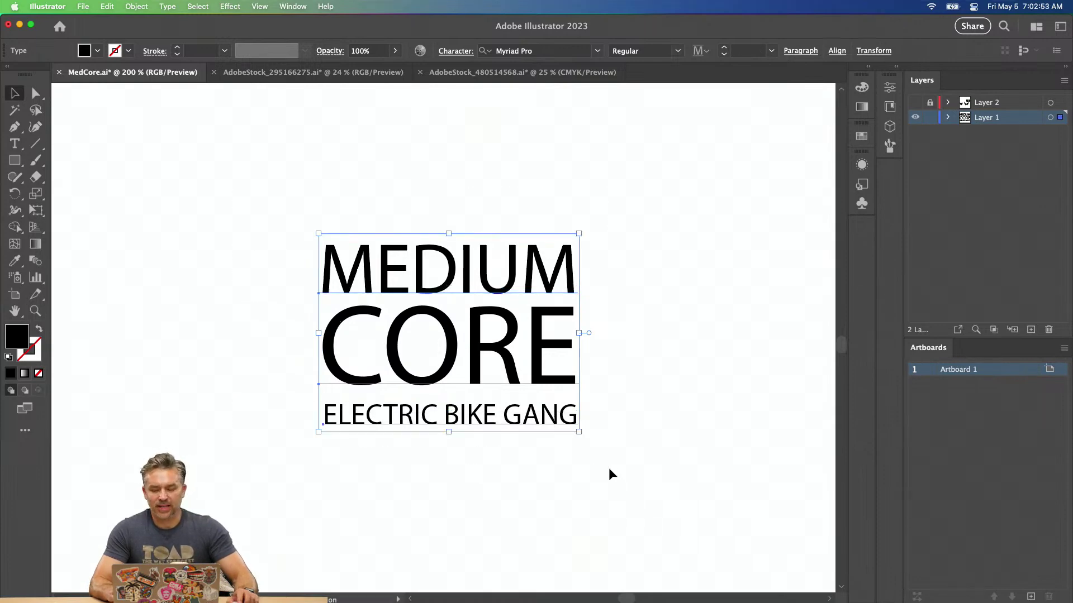
pyautogui.click(896, 66)
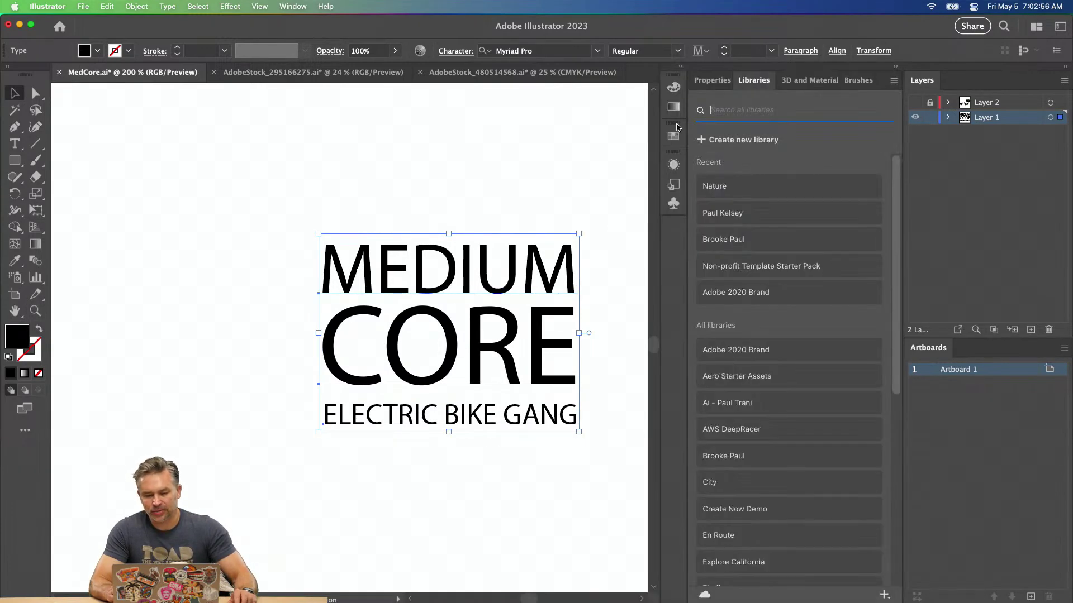
pyautogui.click(712, 81)
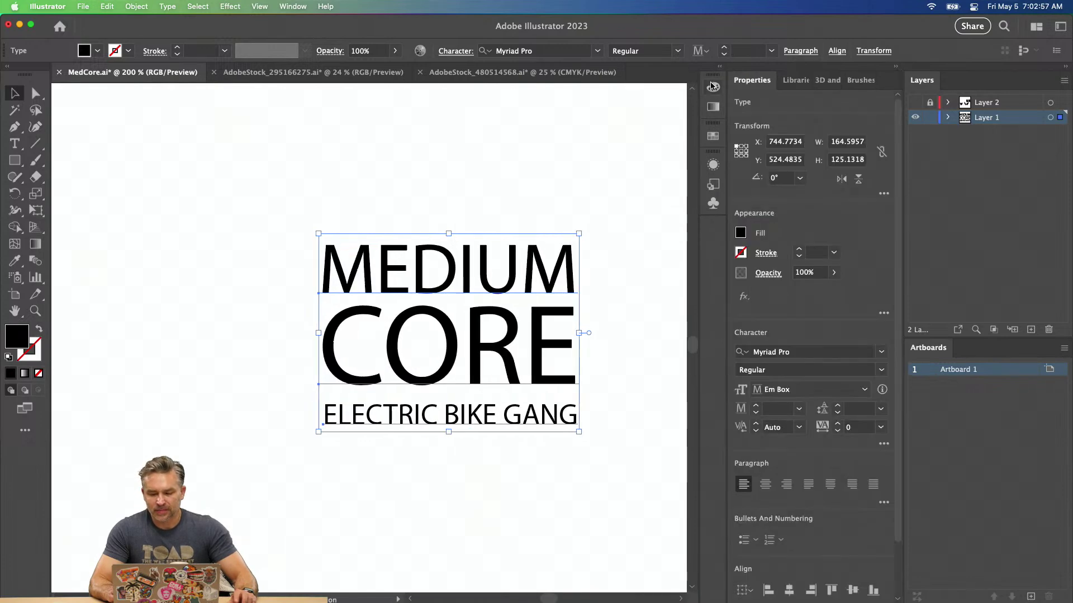
pyautogui.click(765, 485)
pyautogui.moveTo(253, 273); pyautogui.dragTo(380, 267)
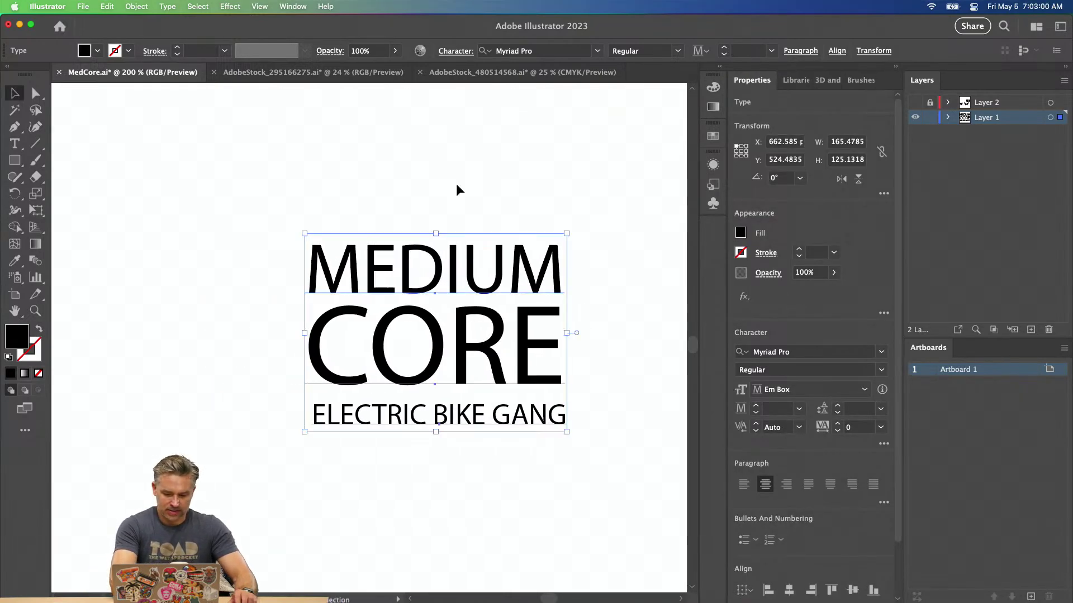
pyautogui.click(223, 143)
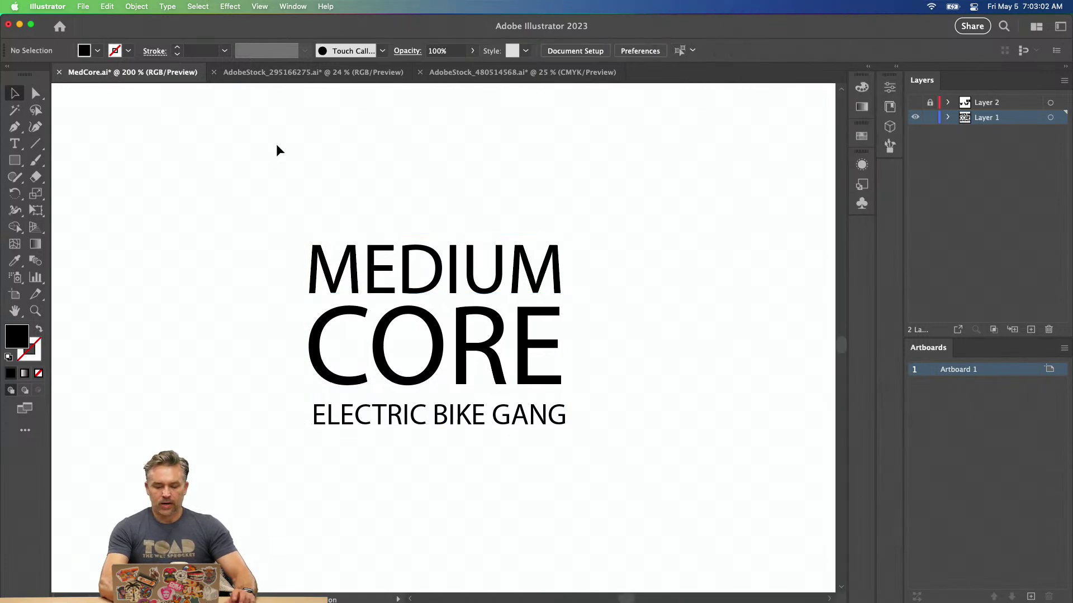
pyautogui.moveTo(294, 172); pyautogui.dragTo(333, 187)
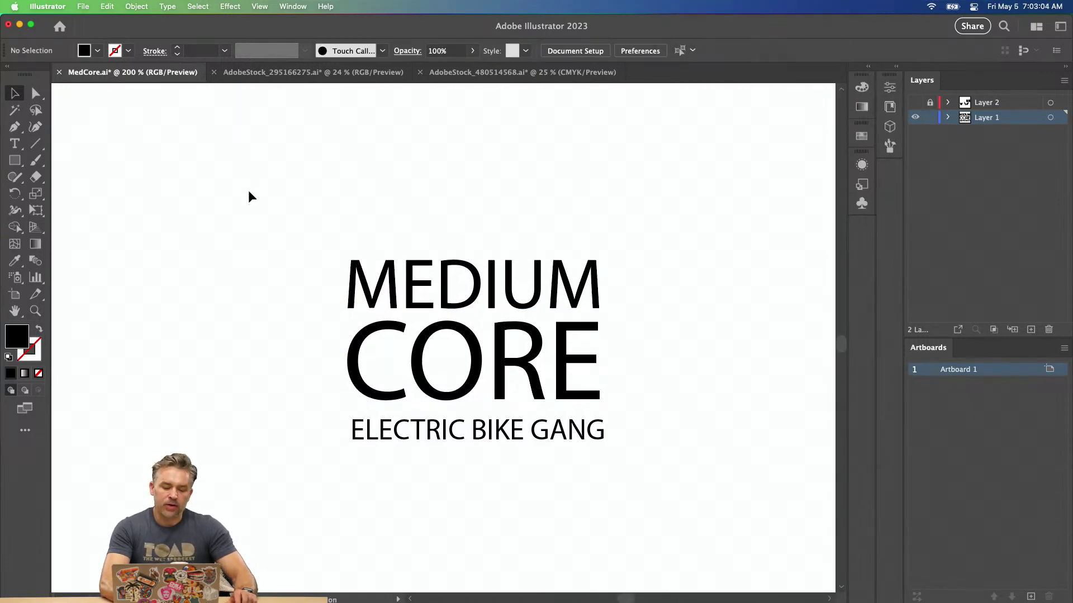
# Create a new layer above Layer 1 and hide Layer 1.
pyautogui.click(14, 144)
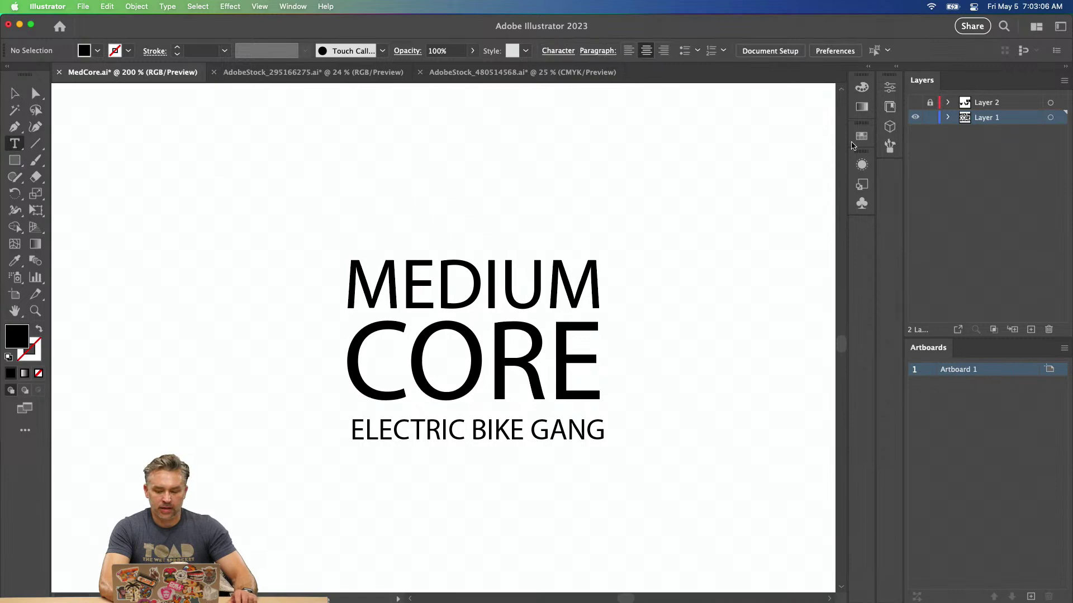
pyautogui.click(1030, 329)
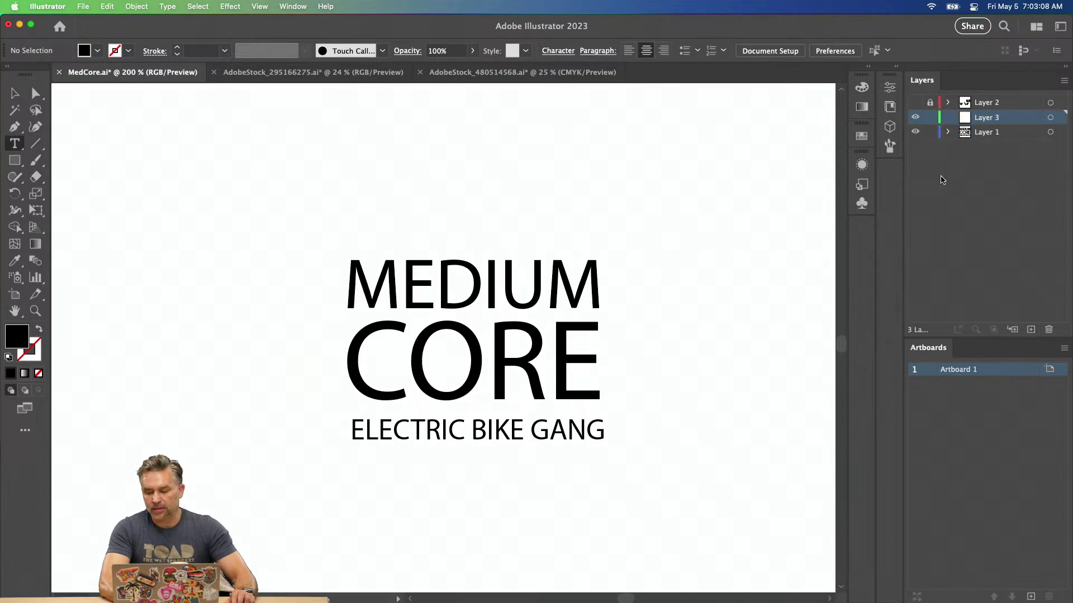
pyautogui.click(915, 132)
# Add a point text object on the new layer containing a capital M.
pyautogui.click(466, 233)
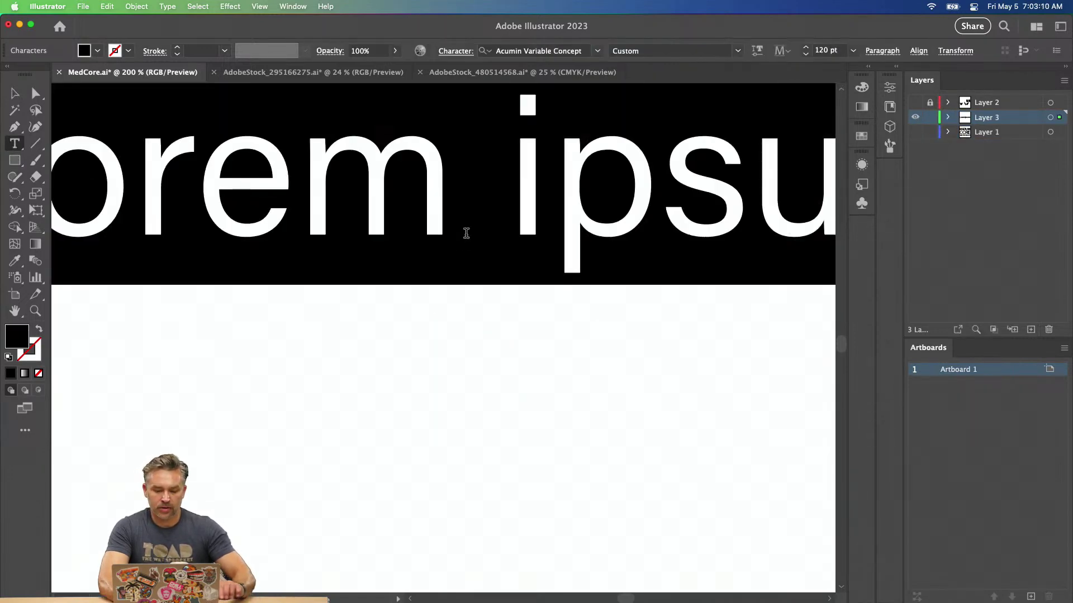
pyautogui.write('m')
pyautogui.press('BackSpace')
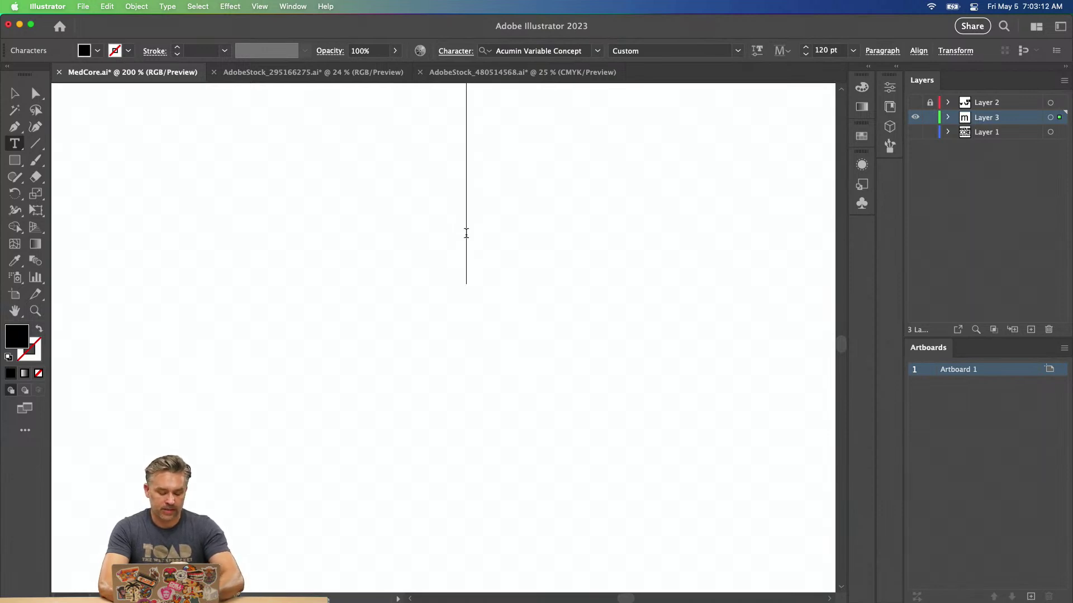
pyautogui.write('M')
pyautogui.click(14, 94)
# Place a copy of the M beside the original, set the copy's font to Lust, and deselect it.
pyautogui.moveTo(435, 184); pyautogui.dragTo(559, 308)
pyautogui.click(895, 66)
pyautogui.click(881, 351)
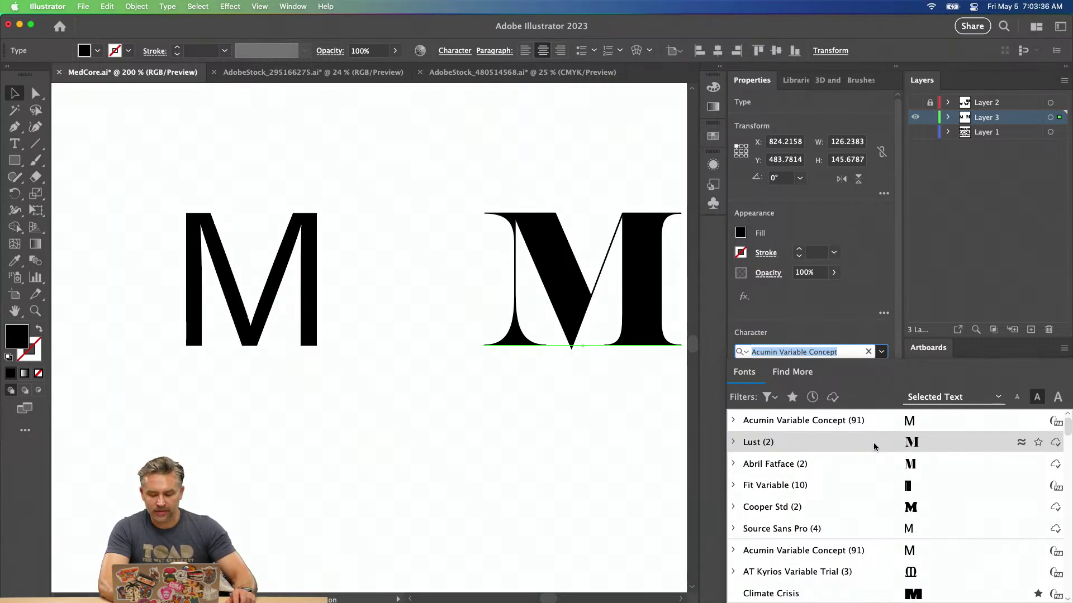
pyautogui.click(873, 442)
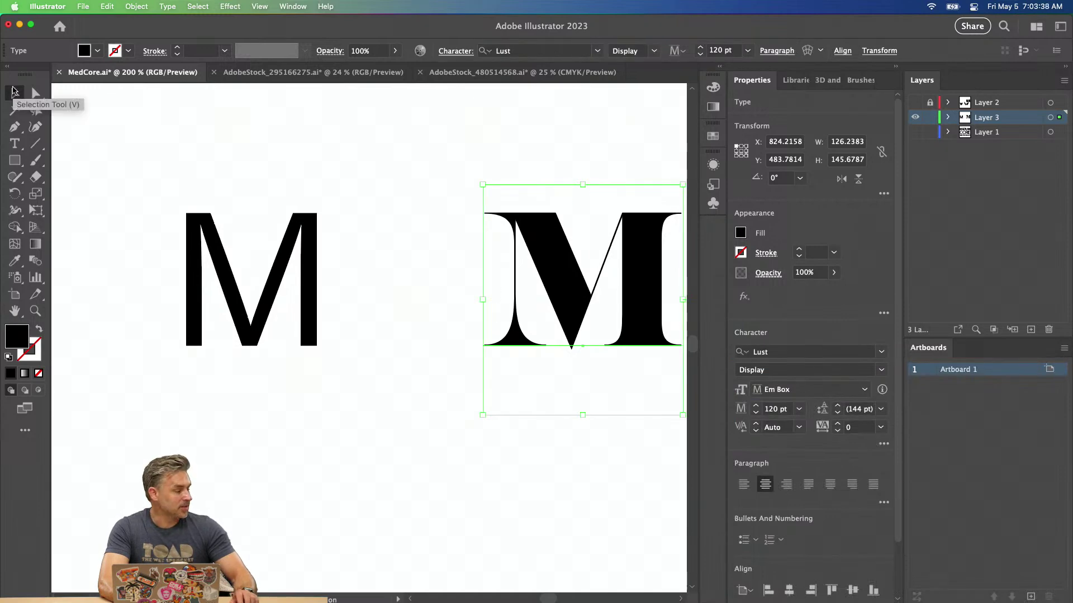
pyautogui.click(14, 91)
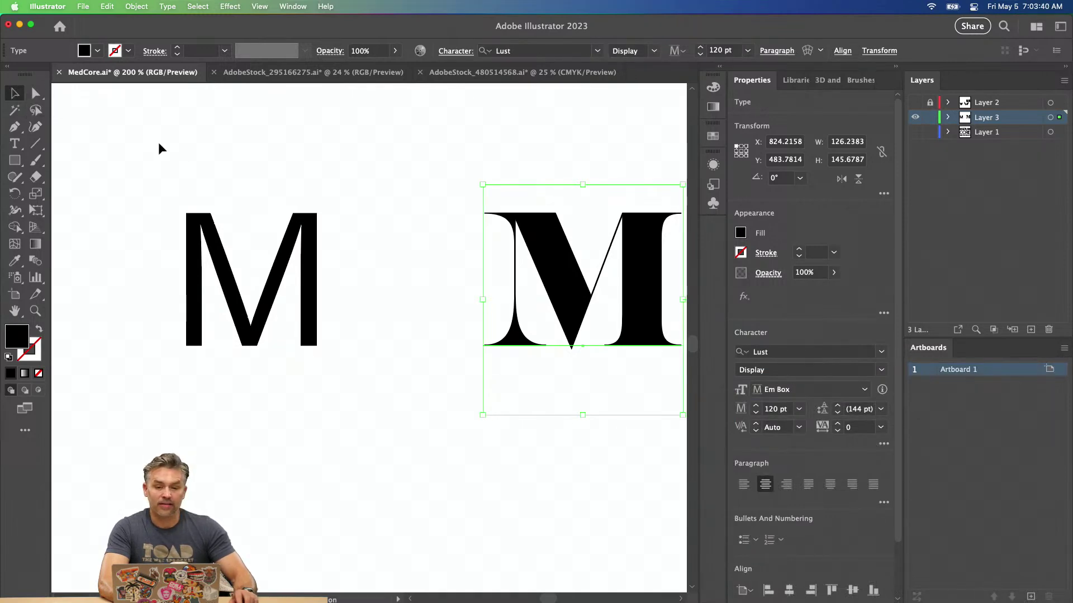
pyautogui.click(212, 135)
pyautogui.click(897, 67)
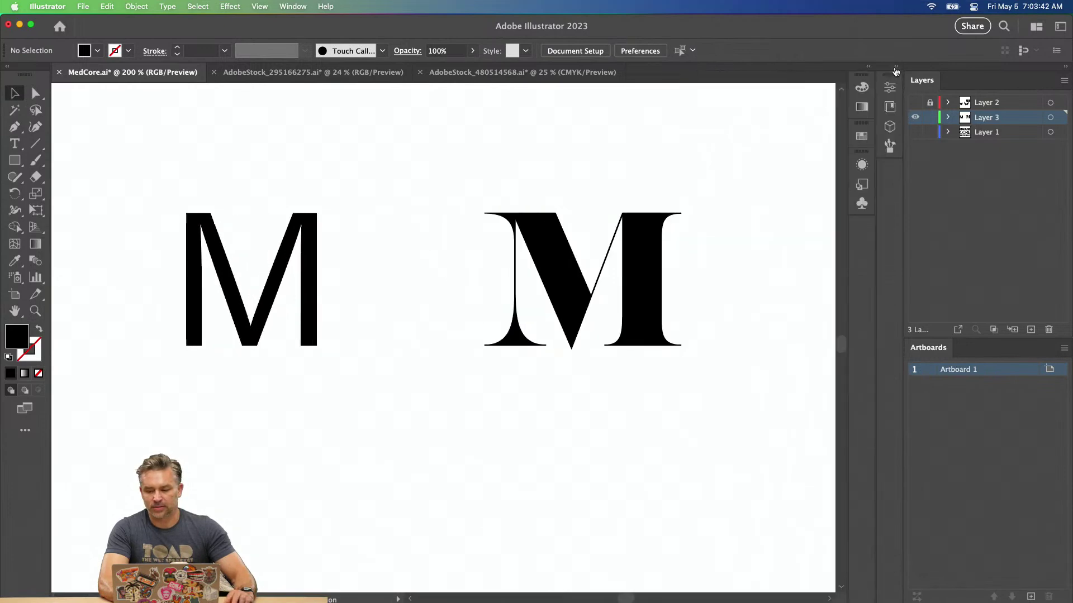
# Move the Lust M closer to the sans-serif M.
pyautogui.moveTo(537, 251); pyautogui.dragTo(404, 250)
pyautogui.moveTo(342, 214); pyautogui.dragTo(151, 221)
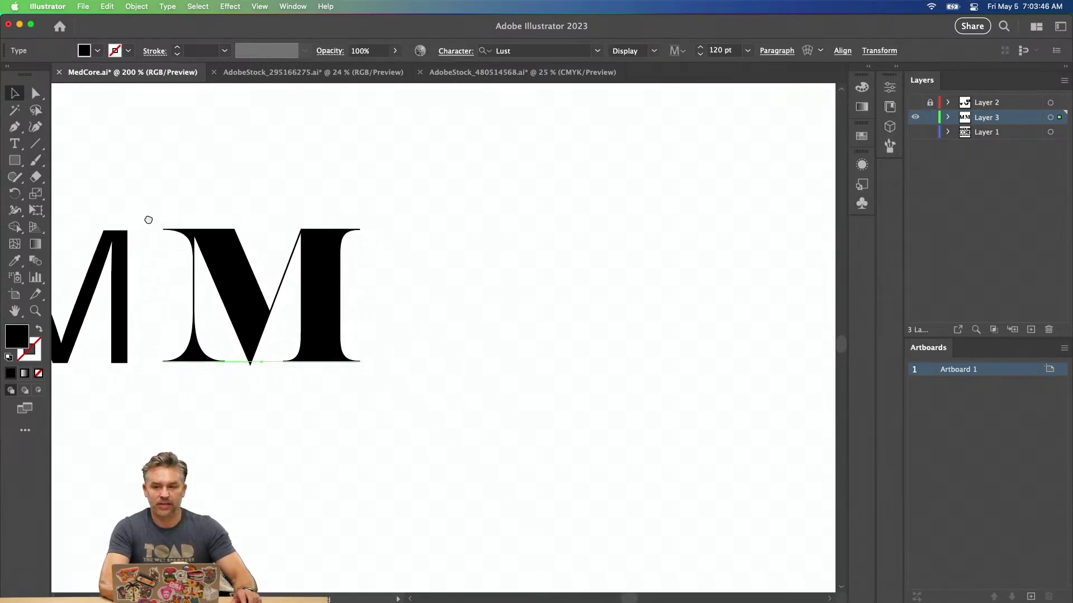
pyautogui.moveTo(218, 248); pyautogui.dragTo(210, 242)
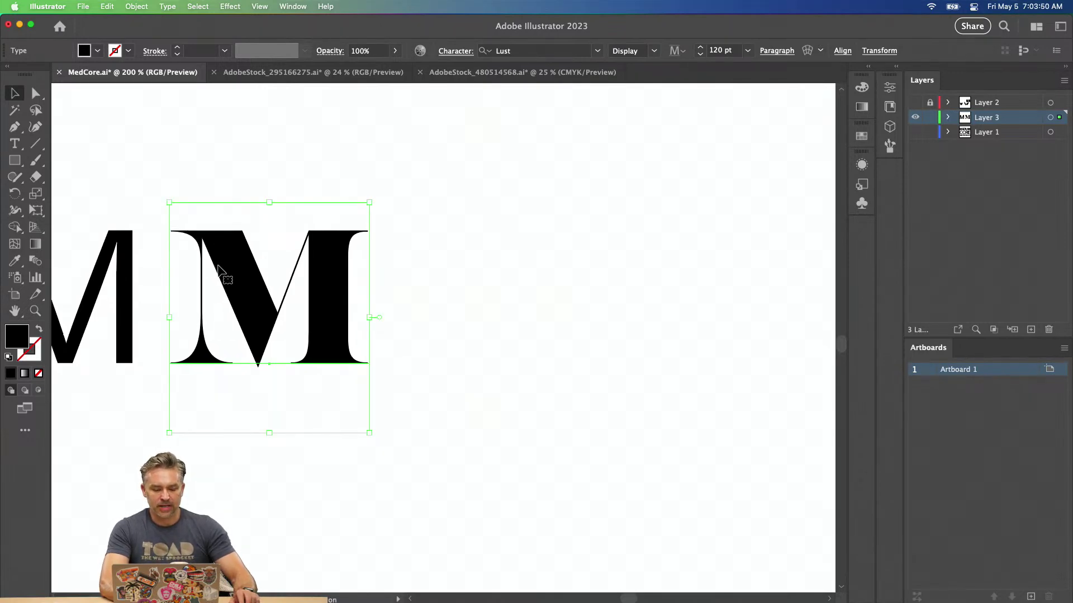
# Duplicate the Lust M to its right and change the copy's letter to C.
pyautogui.moveTo(227, 270); pyautogui.dragTo(448, 283)
pyautogui.doubleClick(446, 281)
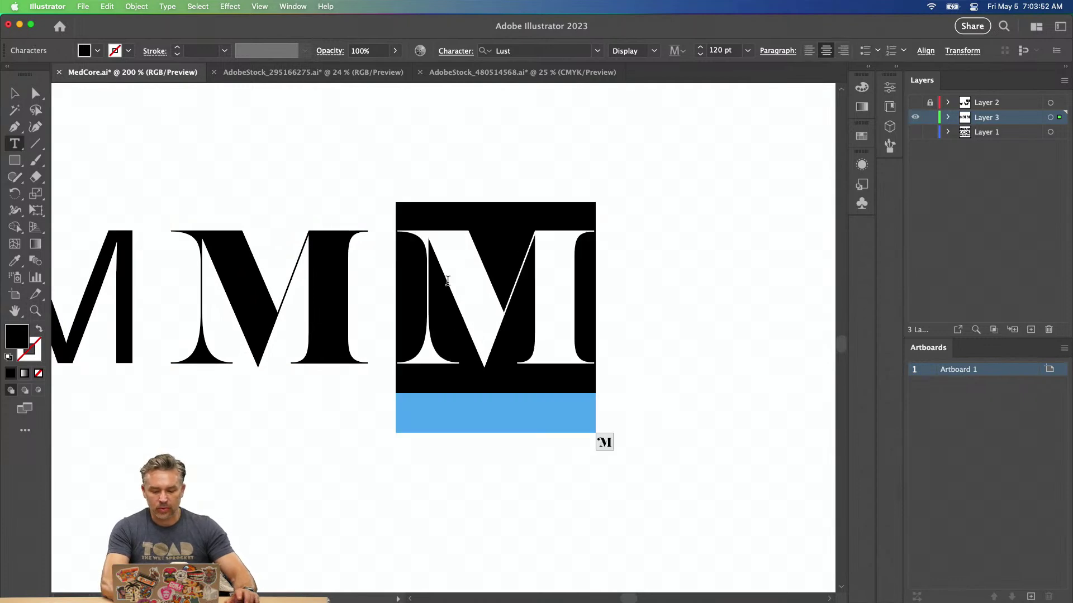
pyautogui.write('C')
pyautogui.press('Escape')
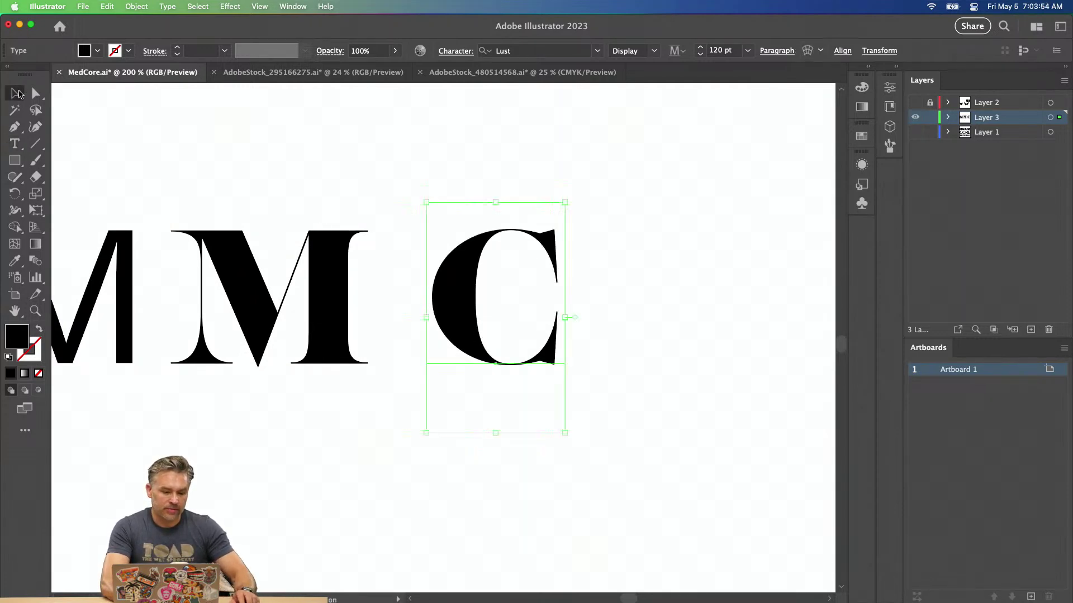
# Lower the C and move the Lust M over it so both letters overlap as a monogram.
pyautogui.moveTo(455, 321); pyautogui.dragTo(478, 372)
pyautogui.moveTo(271, 296); pyautogui.dragTo(464, 292)
pyautogui.click(371, 169)
# Set the C's fill color to dark red, a52626.
pyautogui.click(497, 398)
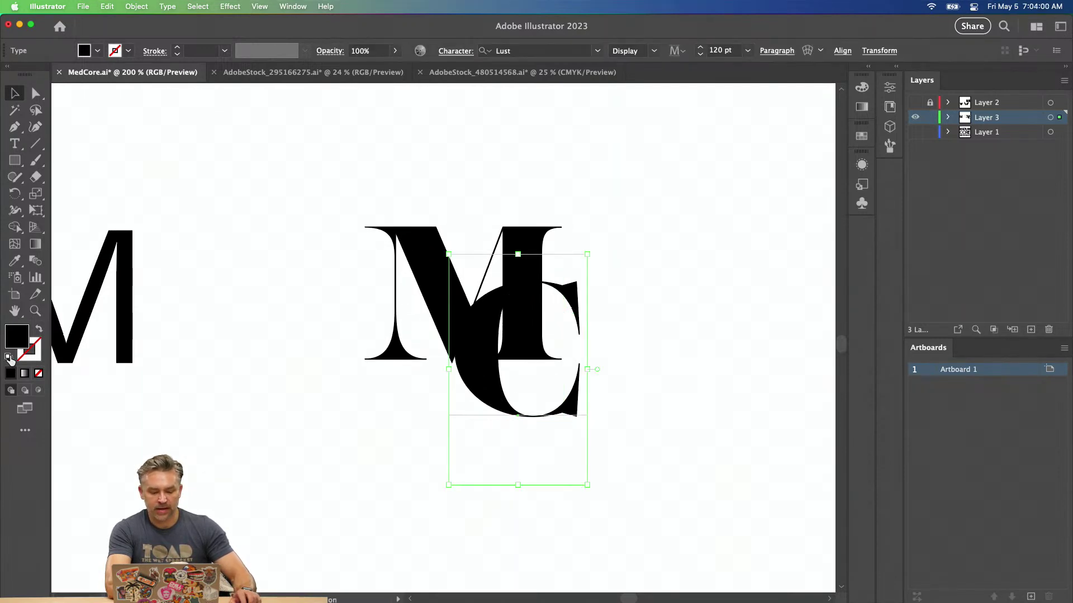
pyautogui.doubleClick(23, 336)
pyautogui.click(294, 347)
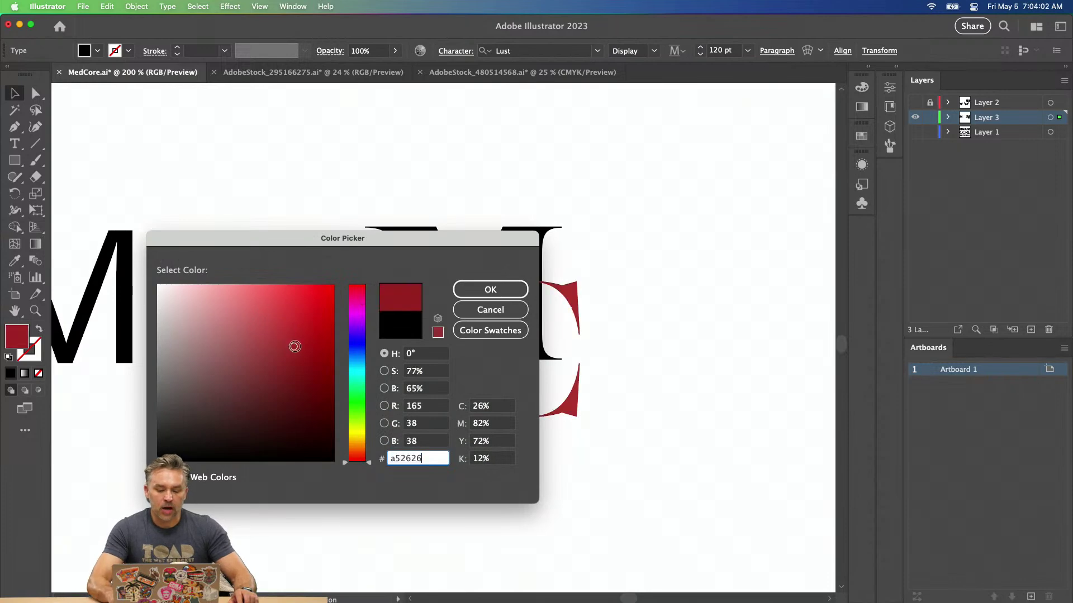
pyautogui.press('Return')
# Set the Lust M's fill color to blue-teal, 498ba5.
pyautogui.click(373, 274)
pyautogui.doubleClick(17, 336)
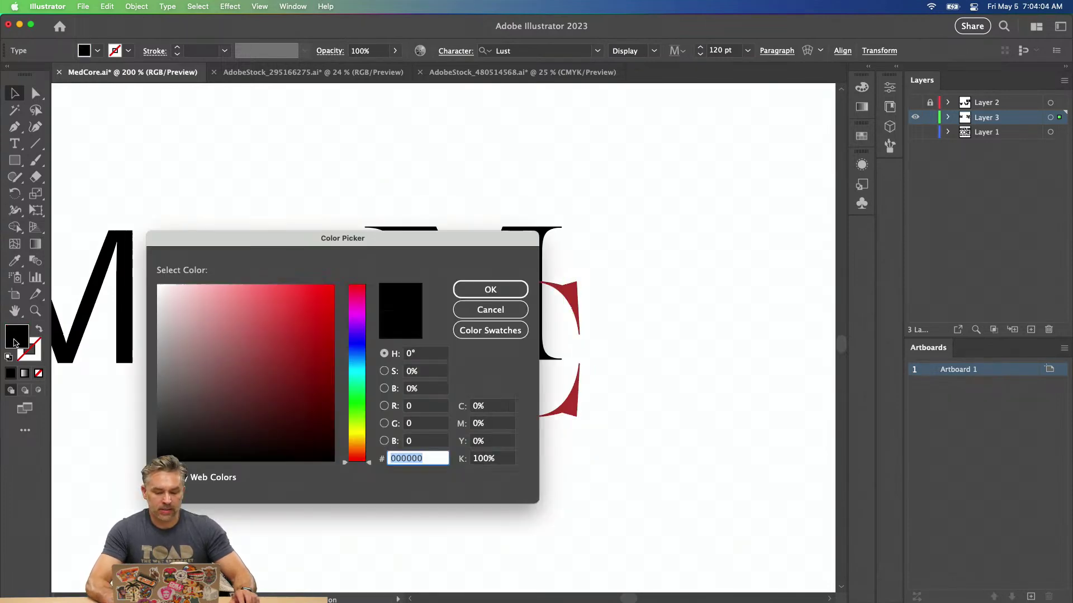
pyautogui.write('498ba5')
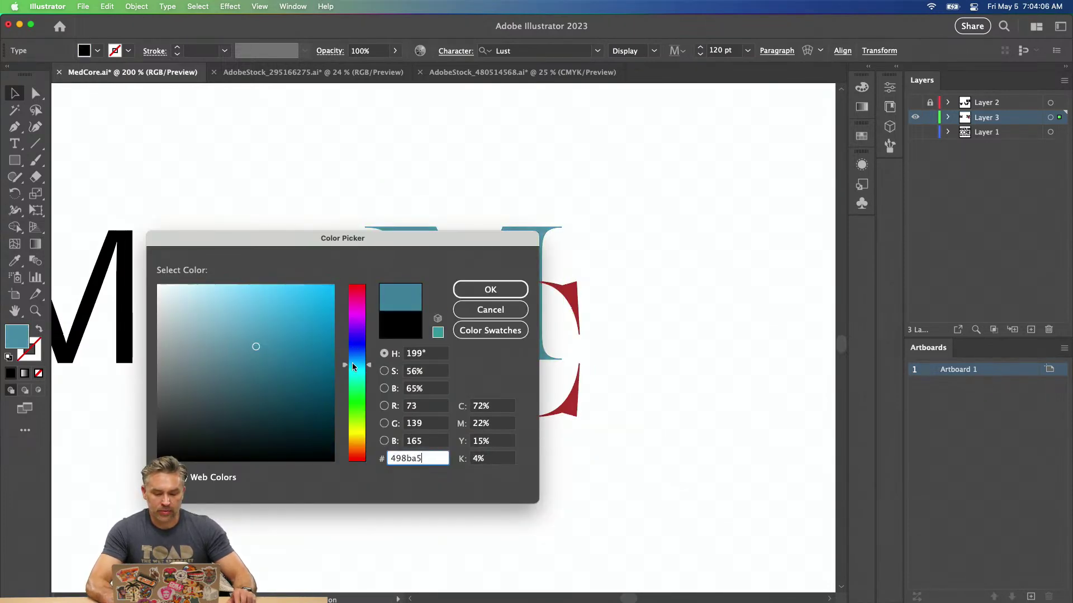
pyautogui.click(494, 299)
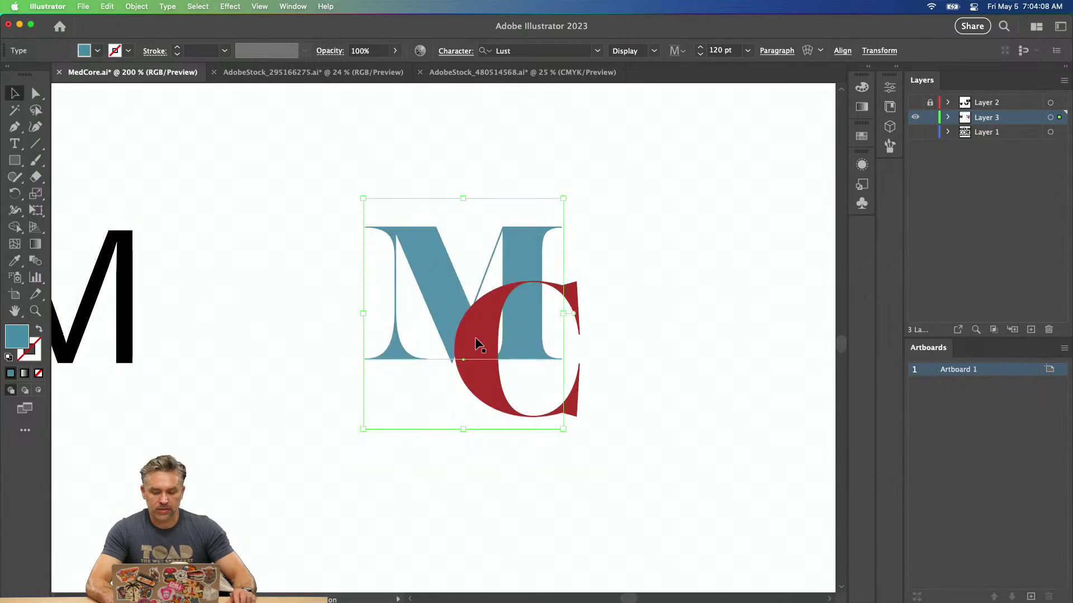
# Select the M and C of the monogram and make an Intertwine object from them.
pyautogui.click(497, 379)
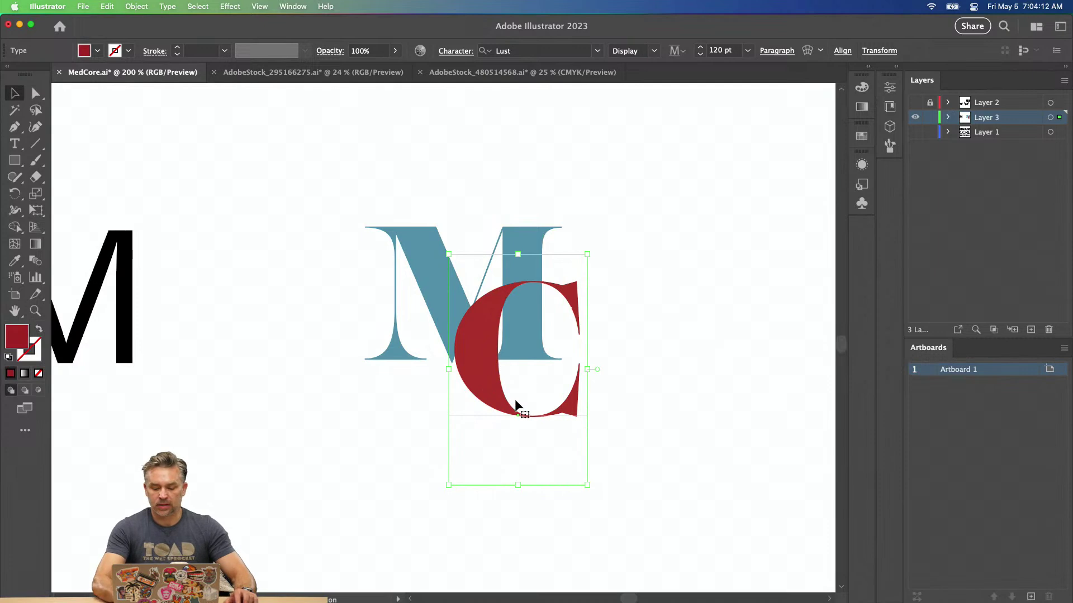
pyautogui.press('super+a')
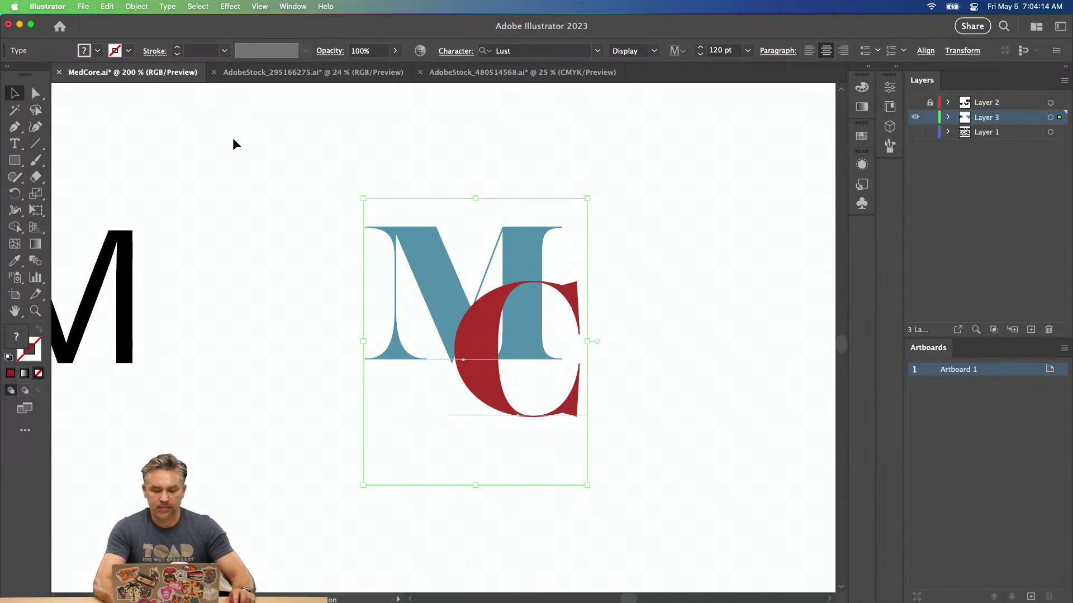
pyautogui.click(137, 6)
pyautogui.moveTo(170, 337)
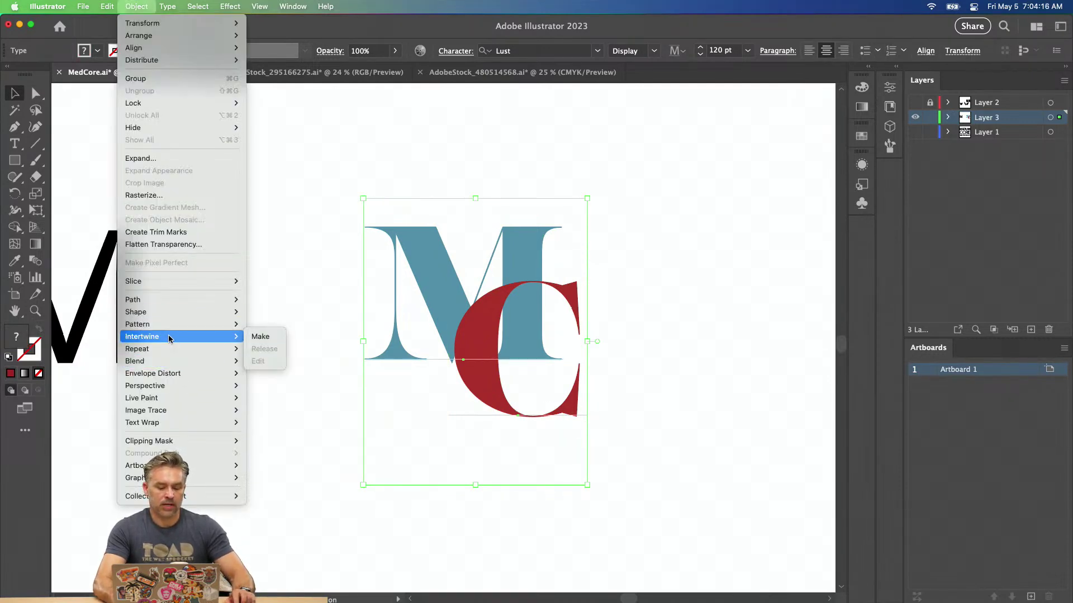
pyautogui.click(268, 337)
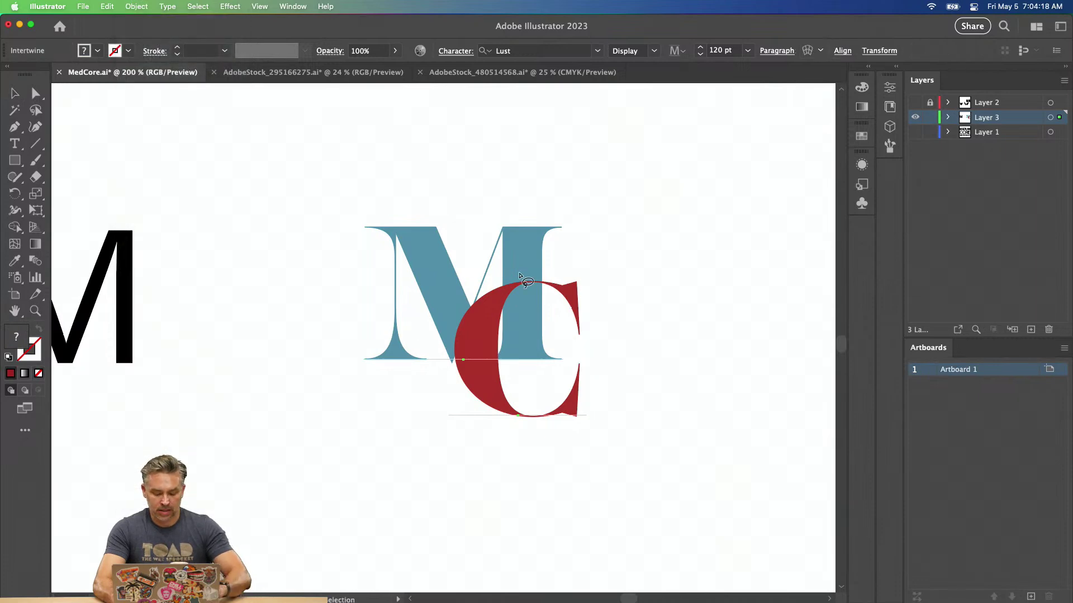
# Intertwine the letters by lassoing where the C's upper arc crosses the M's thick right stem and bringing the stem in front.
pyautogui.scroll(5, 519, 272)
pyautogui.moveTo(359, 113); pyautogui.dragTo(317, 219)
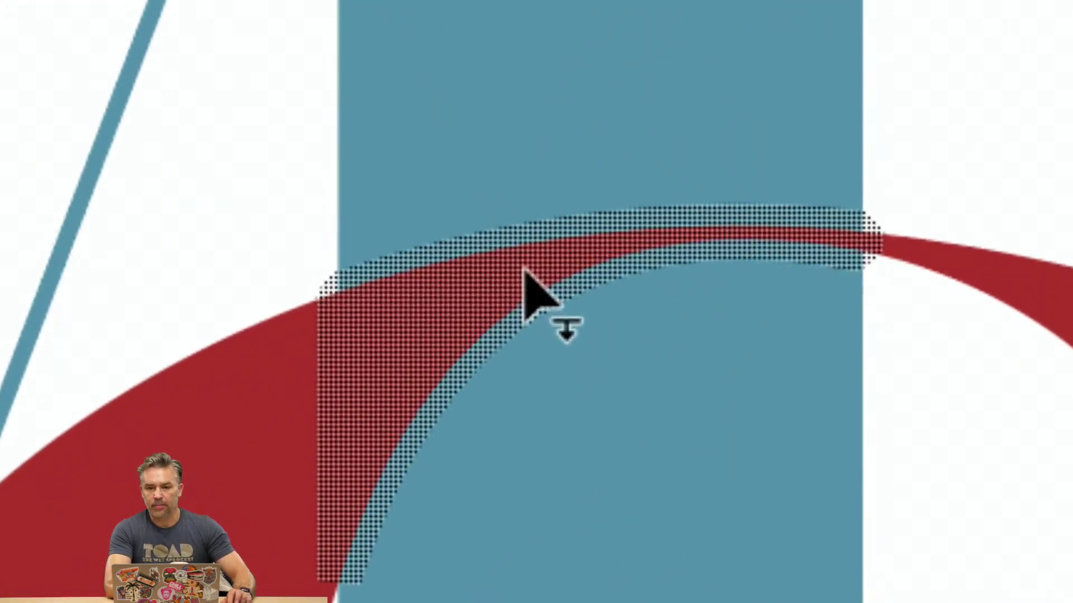
pyautogui.keyDown('alt'); pyautogui.click(523, 269); pyautogui.keyUp('alt')
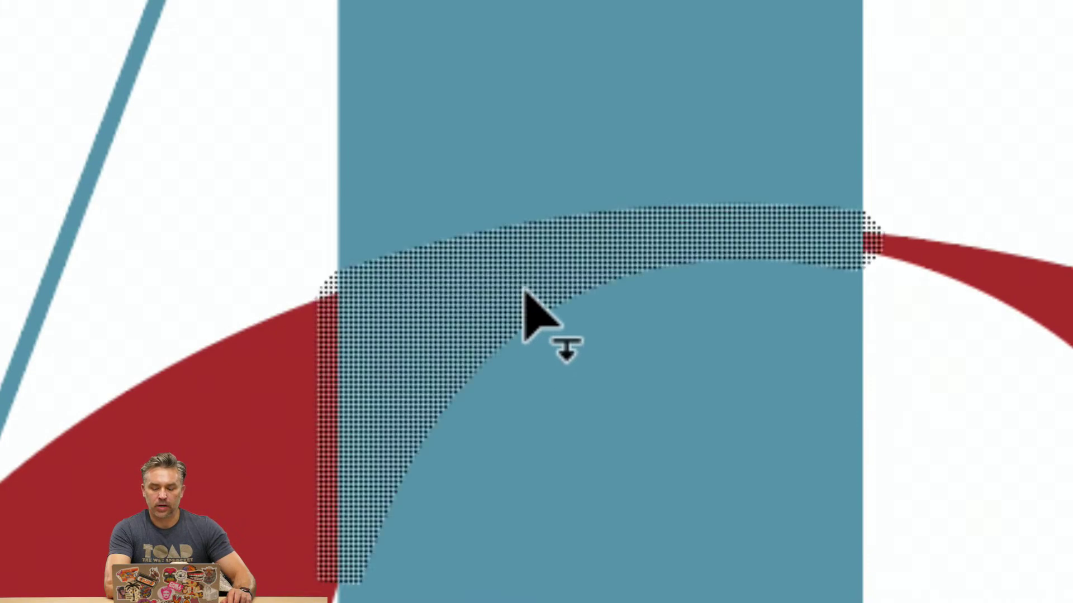
pyautogui.click(523, 291)
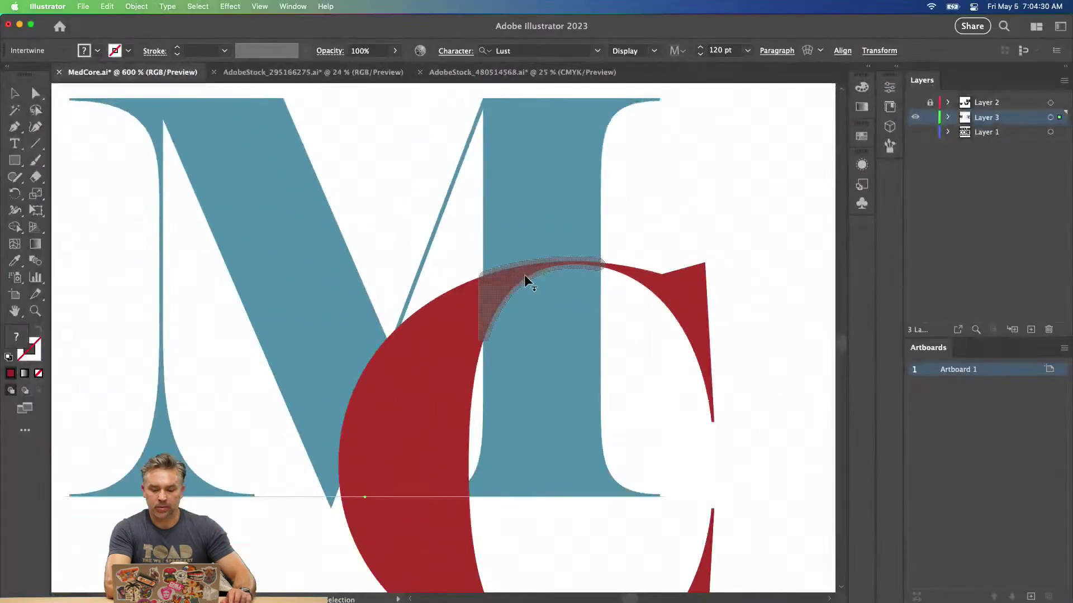
pyautogui.keyDown('alt'); pyautogui.click(524, 290); pyautogui.keyUp('alt')
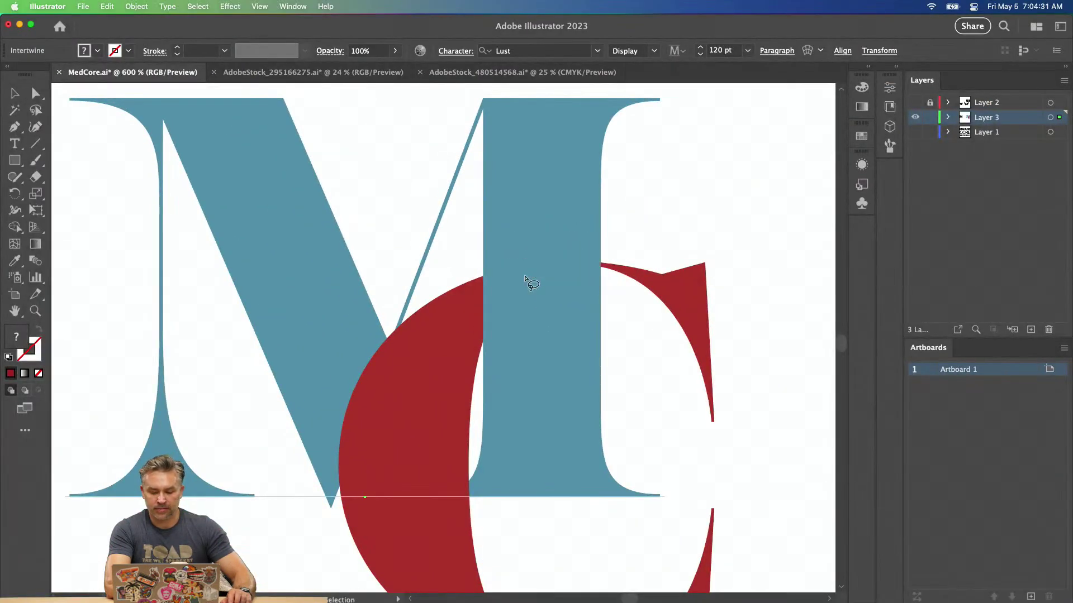
pyautogui.click(359, 397)
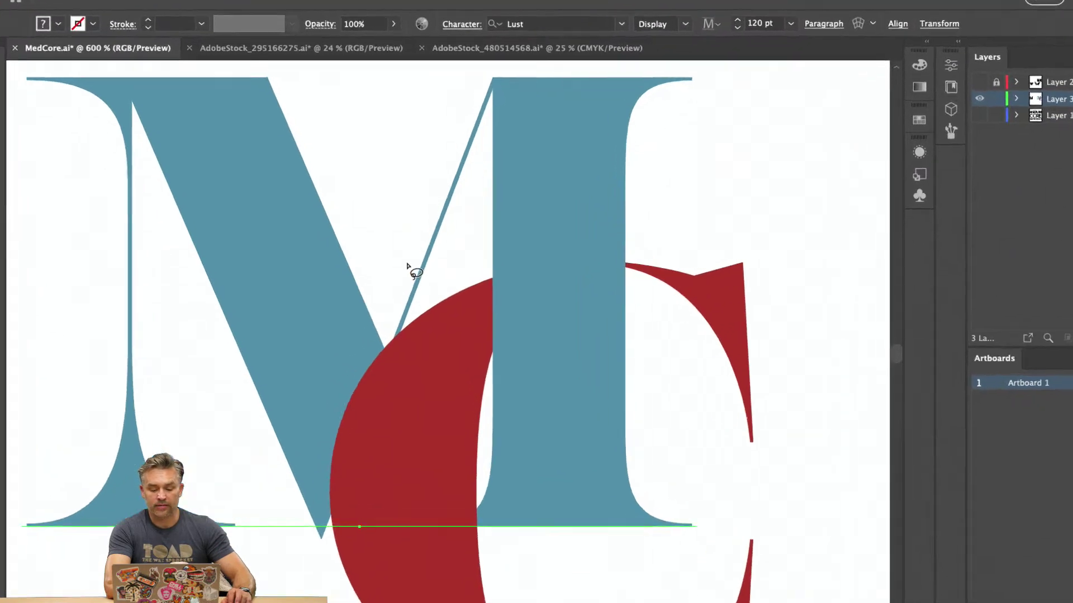
pyautogui.press('v')
pyautogui.press('super+minus')
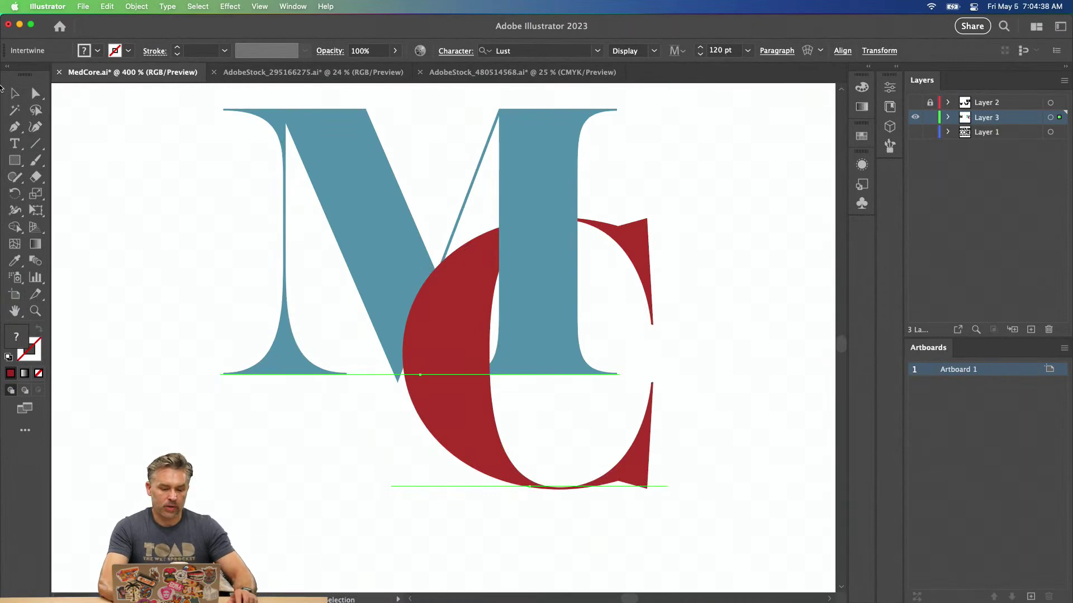
# Try the Myriad Variable Concept font on the C inside the intertwined monogram.
pyautogui.scroll(3, 179, 227)
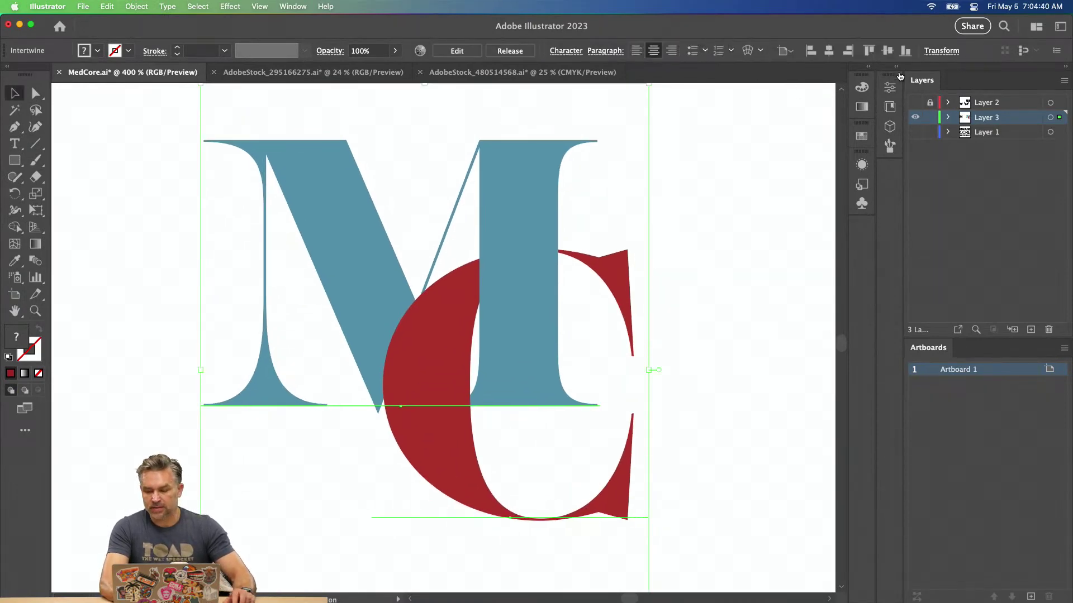
pyautogui.click(895, 67)
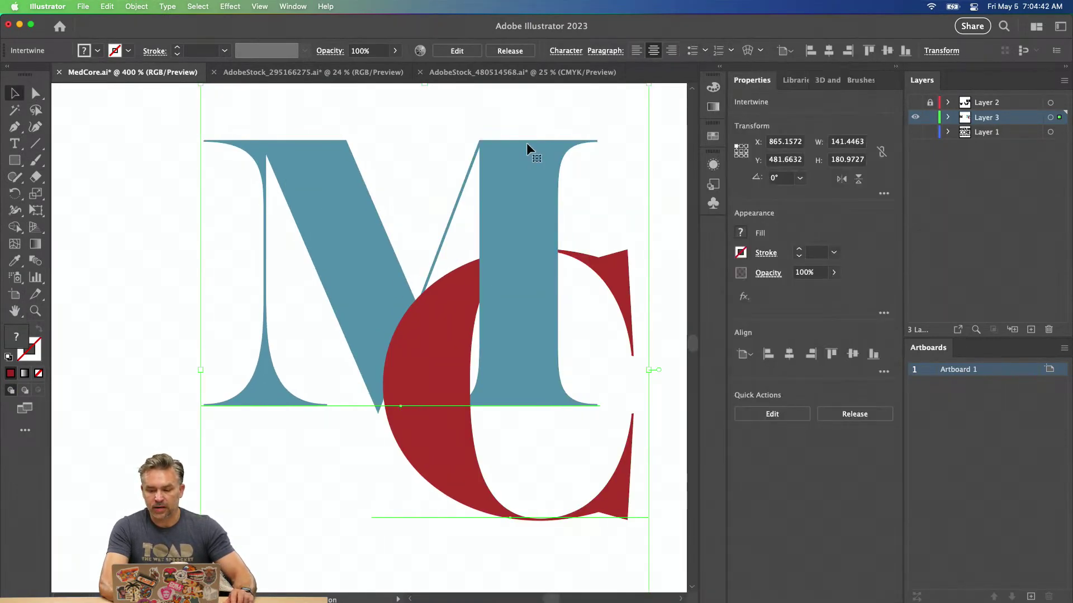
pyautogui.doubleClick(504, 150)
pyautogui.click(434, 379)
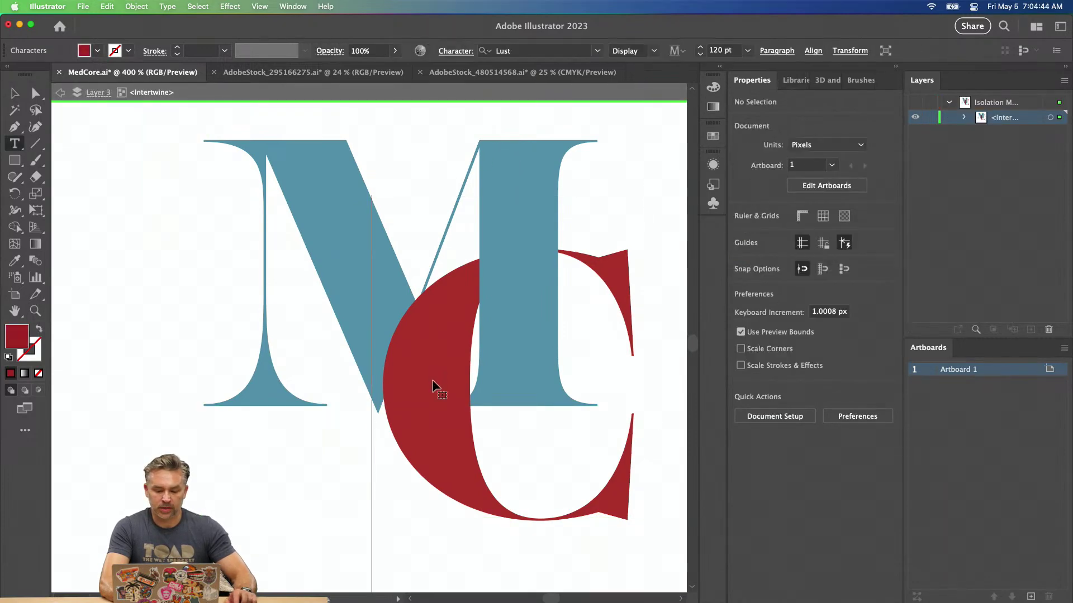
pyautogui.doubleClick(434, 379)
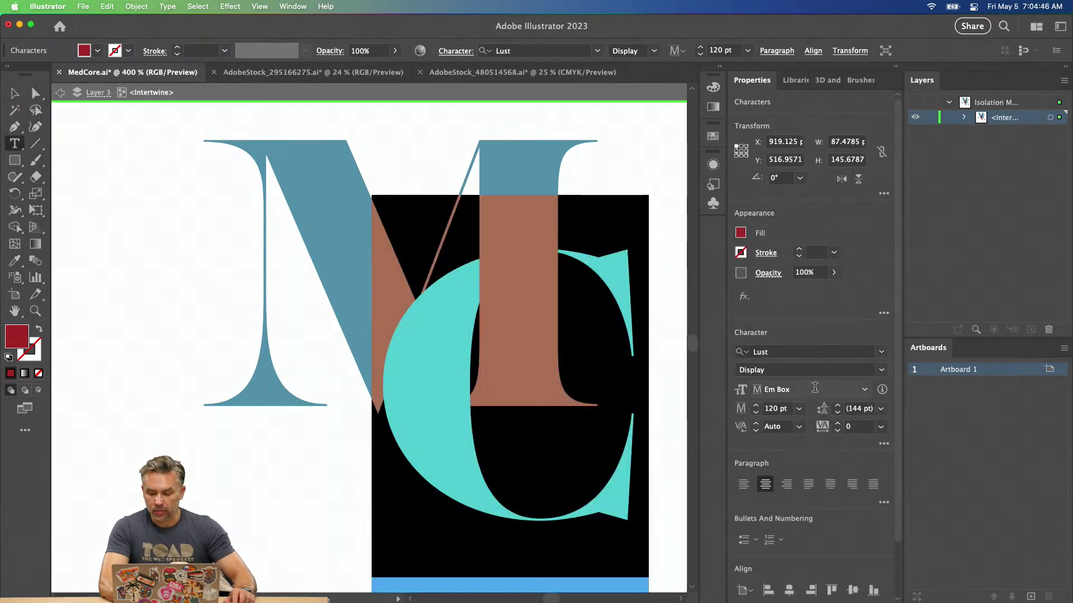
pyautogui.click(881, 351)
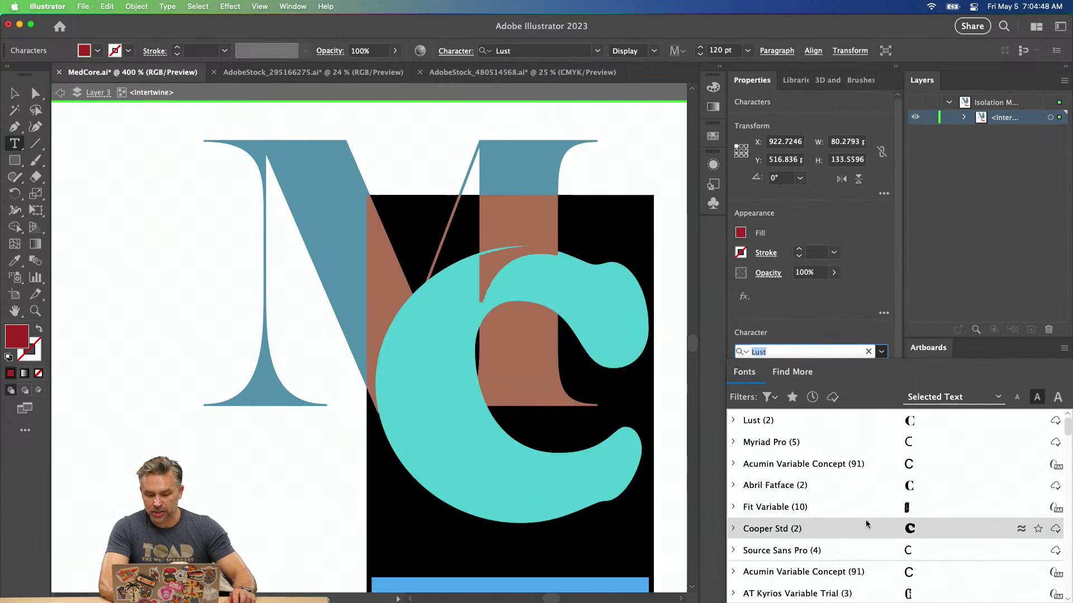
pyautogui.scroll(-5, 870, 550)
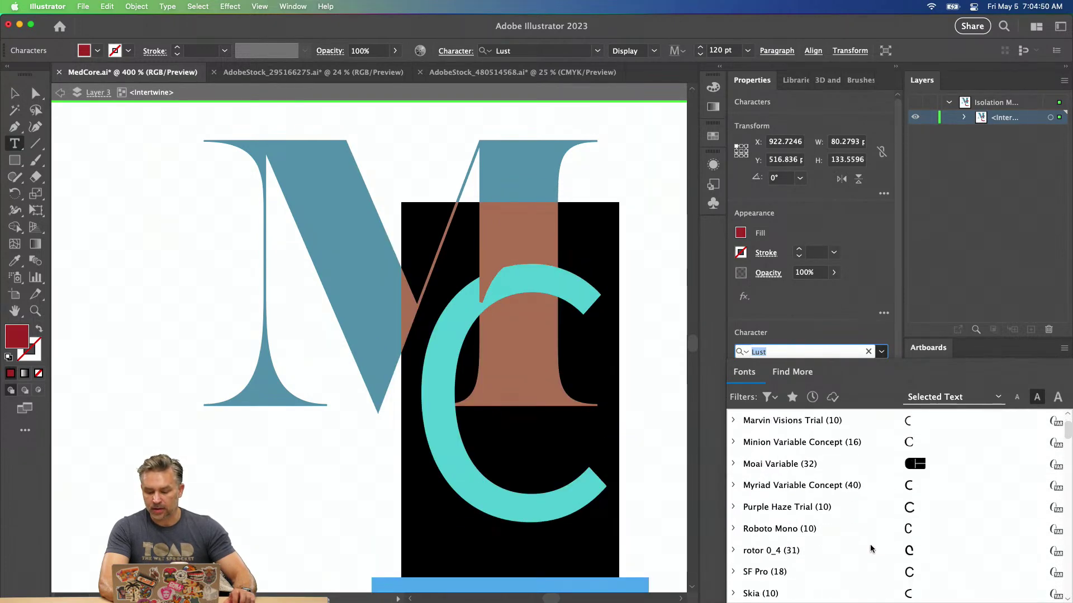
pyautogui.click(860, 484)
pyautogui.press('Escape')
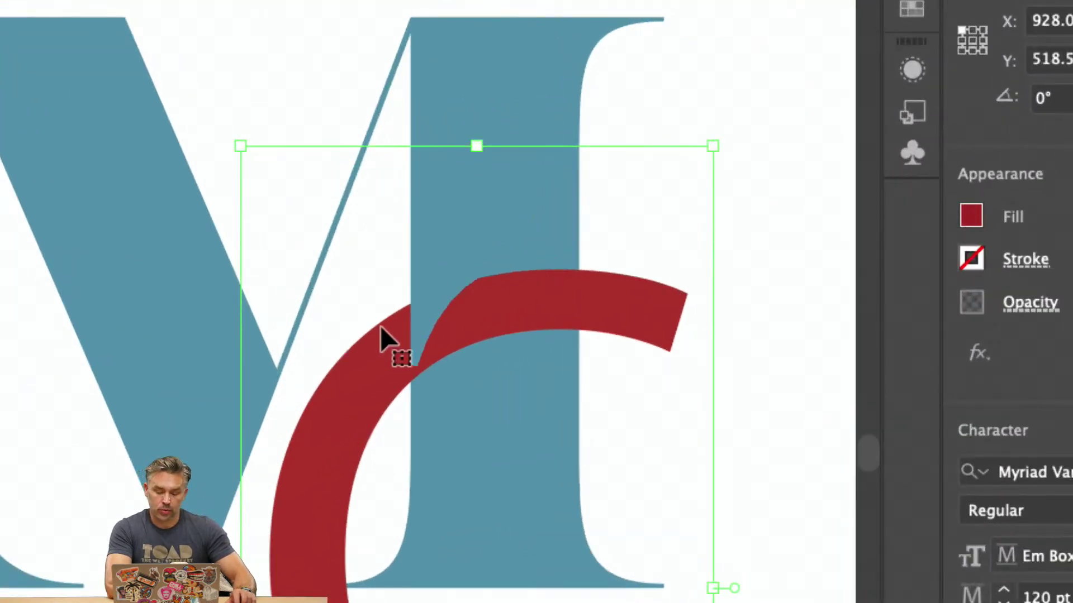
# Undo the C's font change and exit isolation mode completely.
pyautogui.press('super')
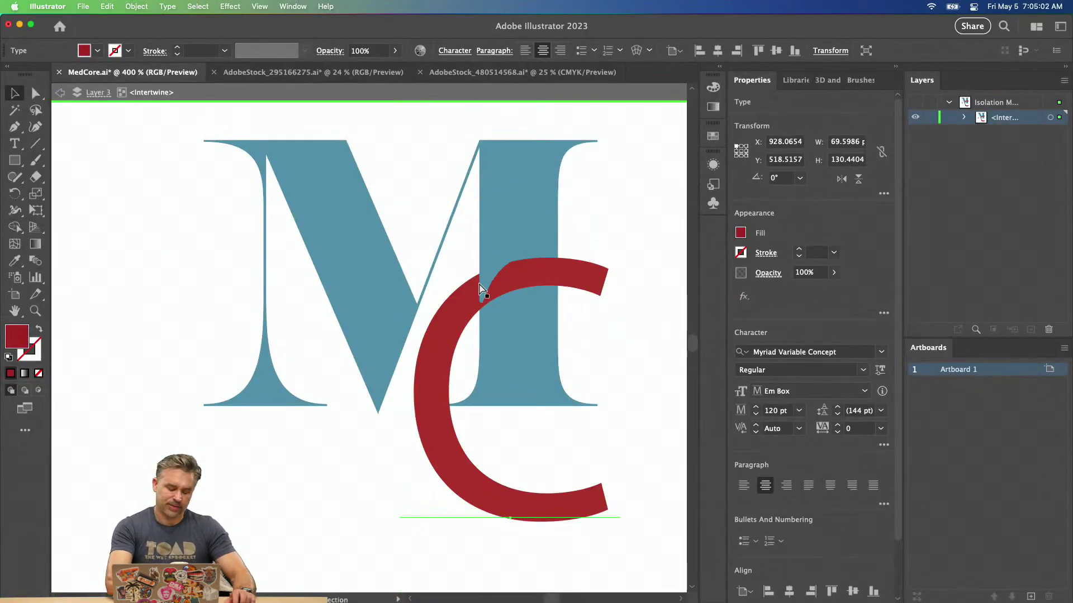
pyautogui.press('super+z')
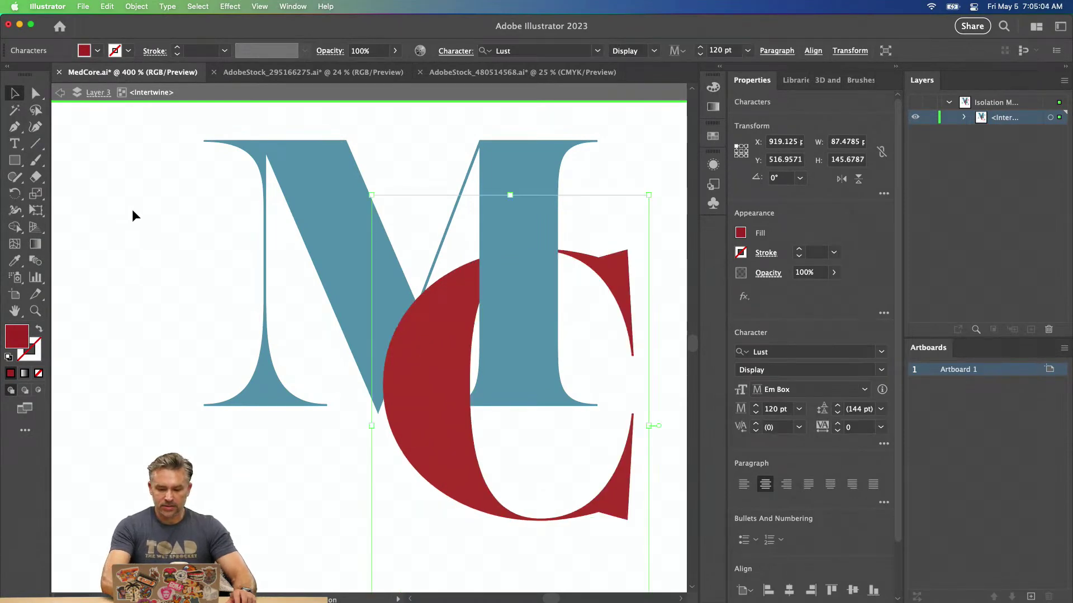
pyautogui.click(140, 218)
pyautogui.click(894, 67)
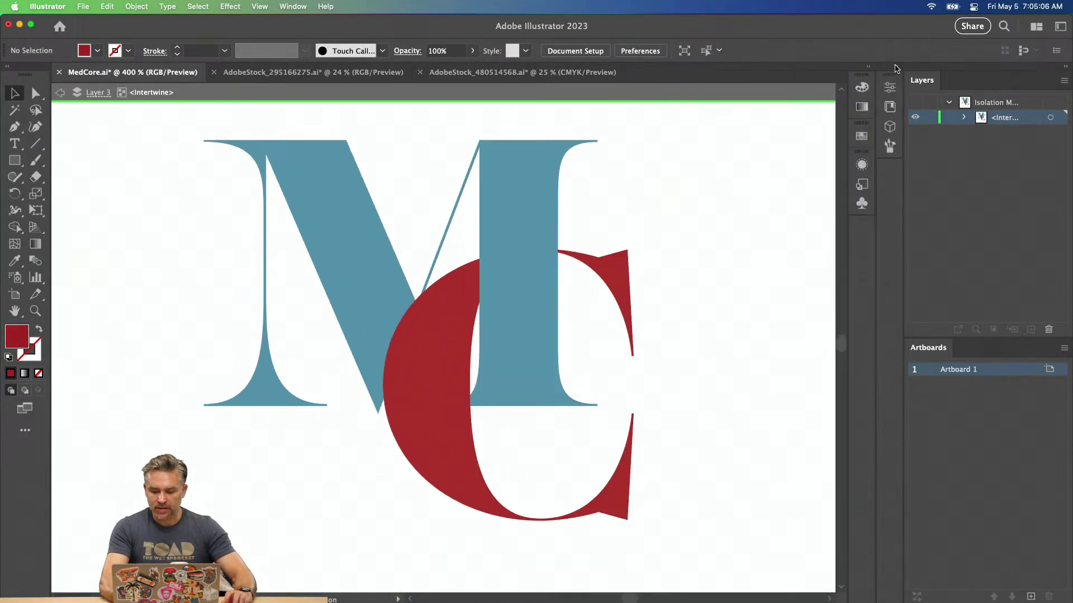
pyautogui.press('super+minus')
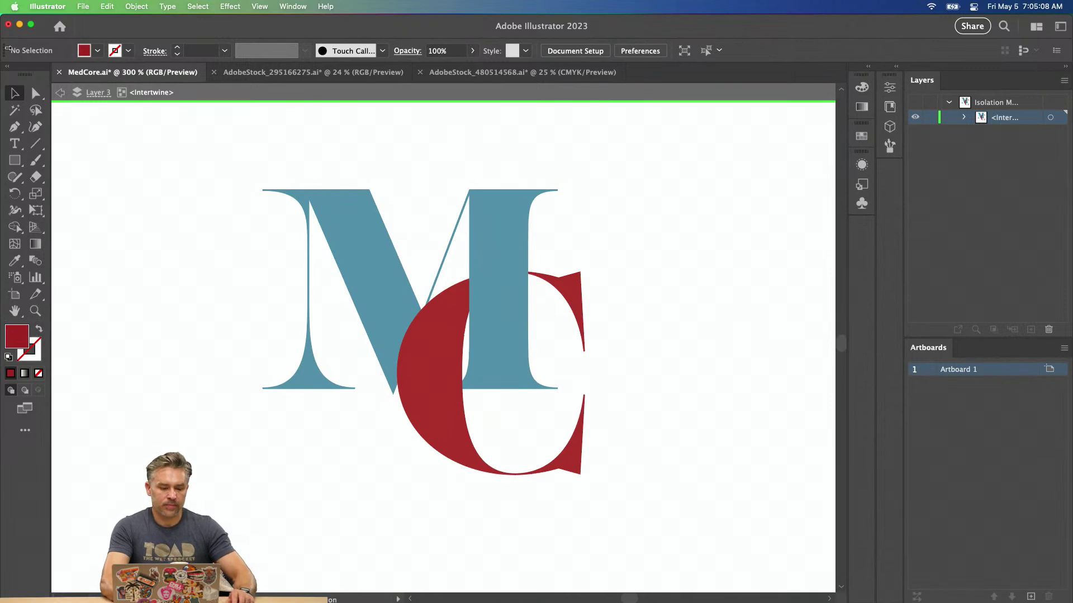
pyautogui.click(58, 94)
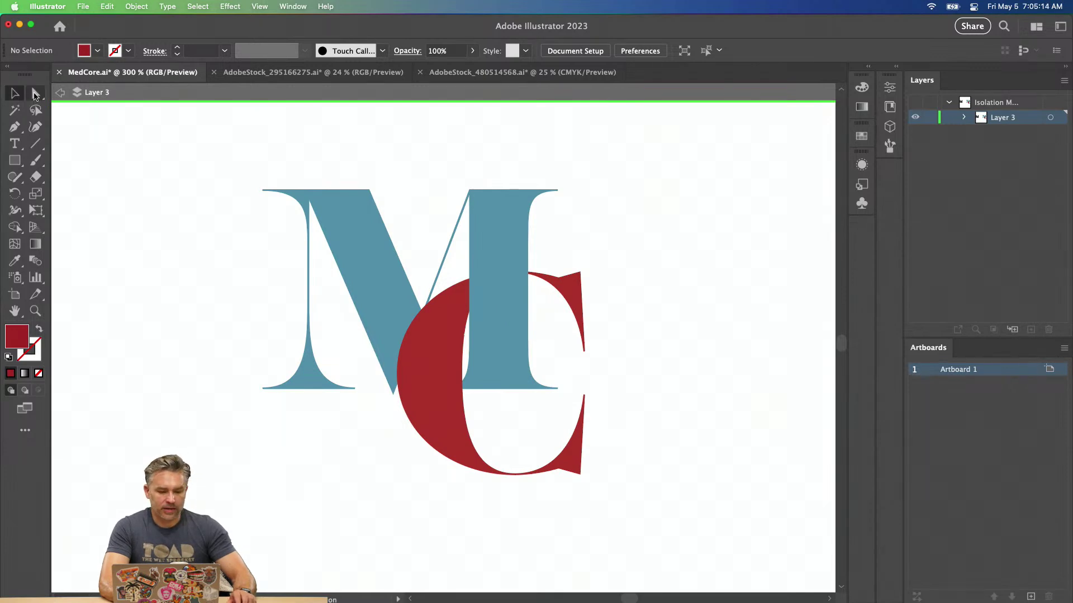
pyautogui.click(59, 93)
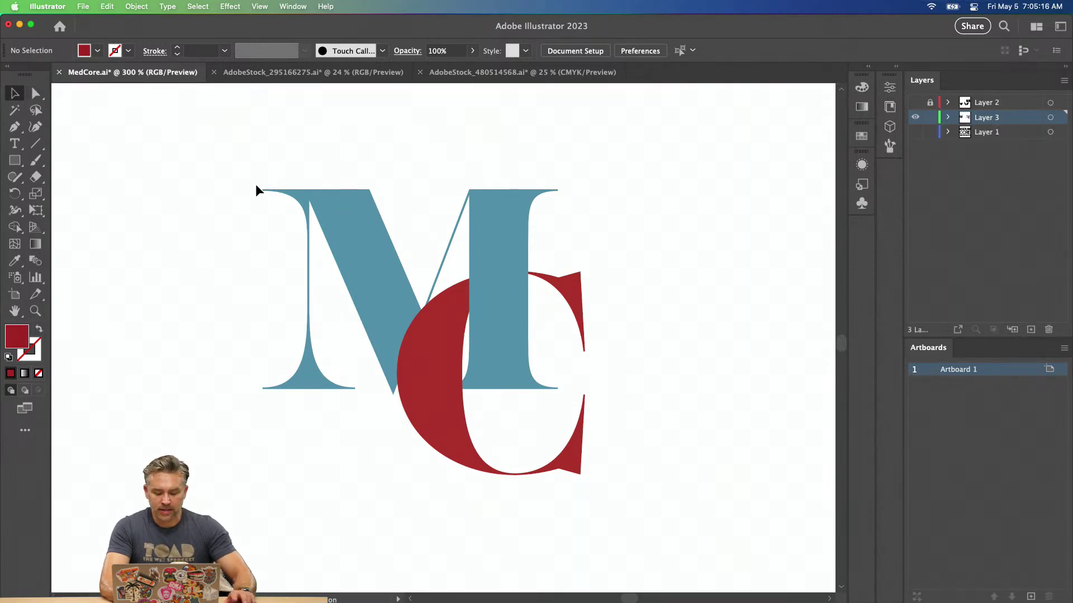
# Duplicate the black sans-serif M, placing the copy below and to the right of the original.
pyautogui.press('super+minus')
pyautogui.moveTo(257, 191); pyautogui.dragTo(420, 151)
pyautogui.moveTo(214, 232); pyautogui.dragTo(388, 406)
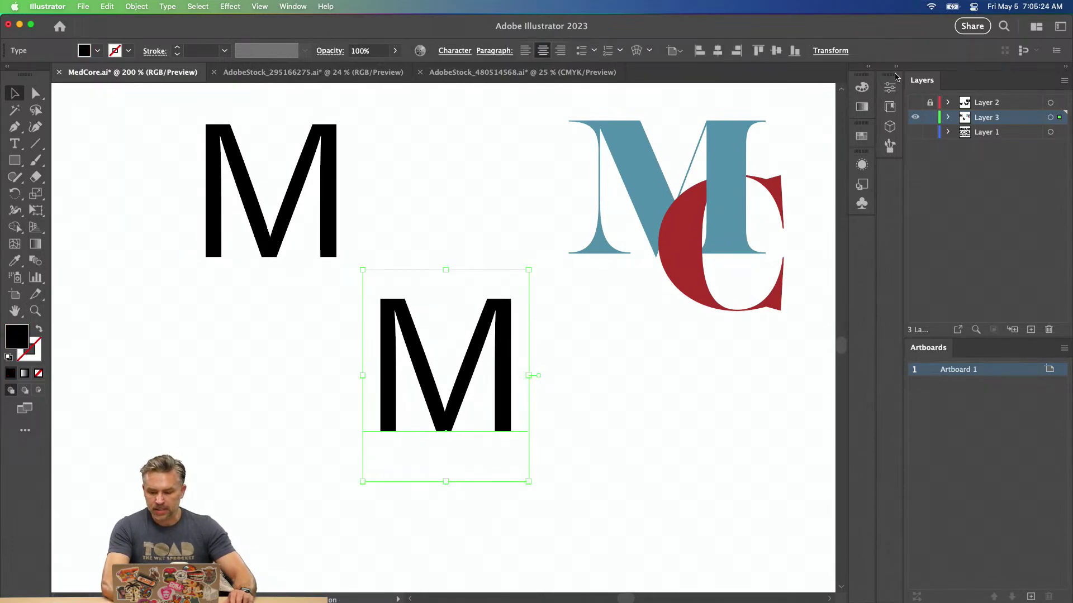
# Set the copied M's variable font weight to 668 in Acumin Variable Concept.
pyautogui.click(897, 69)
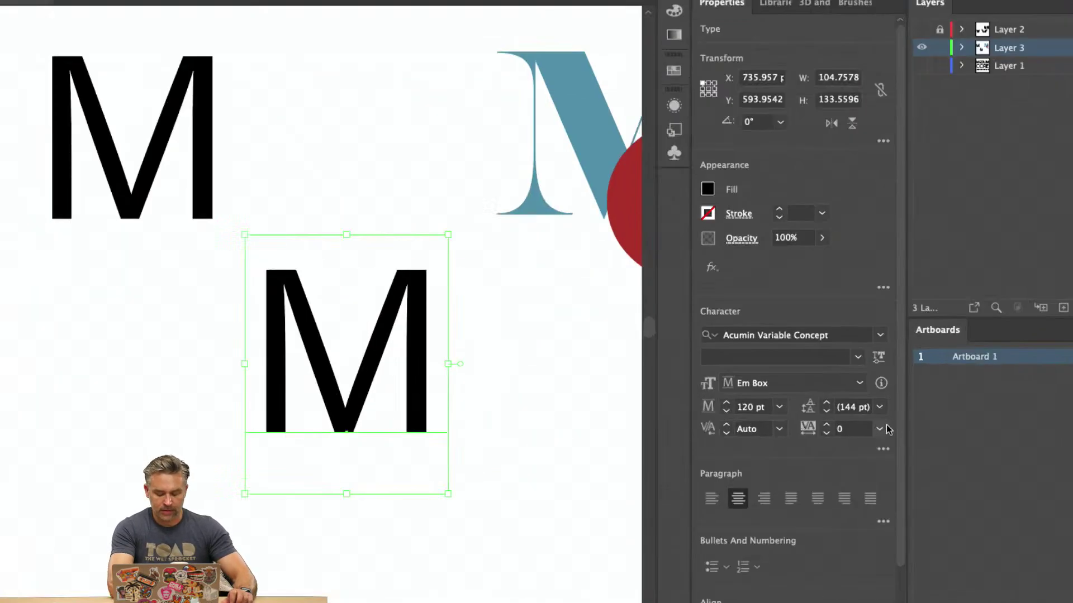
pyautogui.click(880, 335)
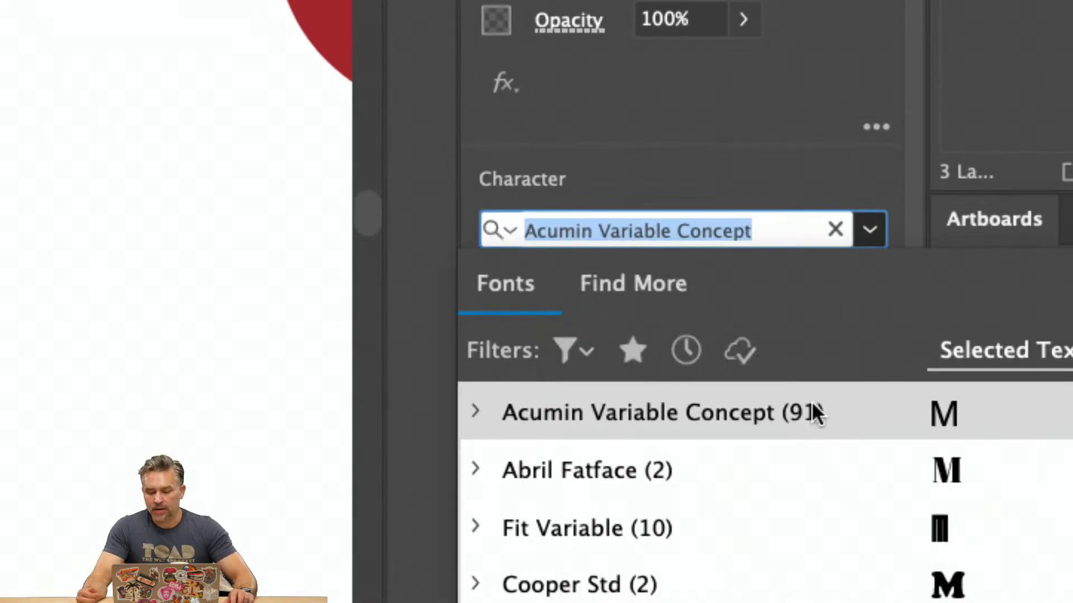
pyautogui.click(764, 184)
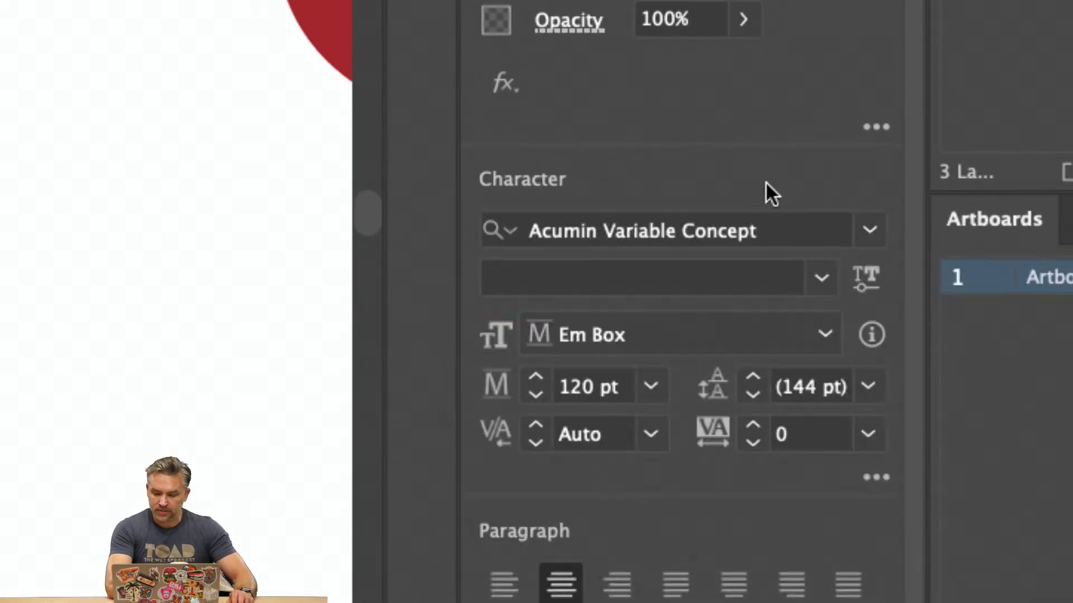
pyautogui.click(858, 280)
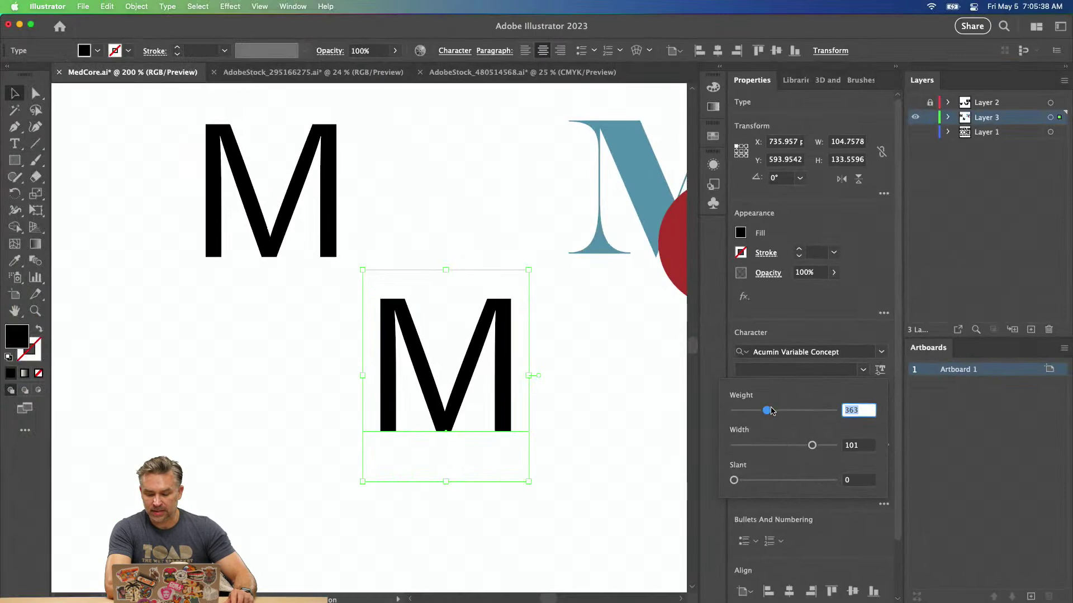
pyautogui.moveTo(767, 411); pyautogui.dragTo(809, 419)
pyautogui.moveTo(733, 482); pyautogui.dragTo(600, 461)
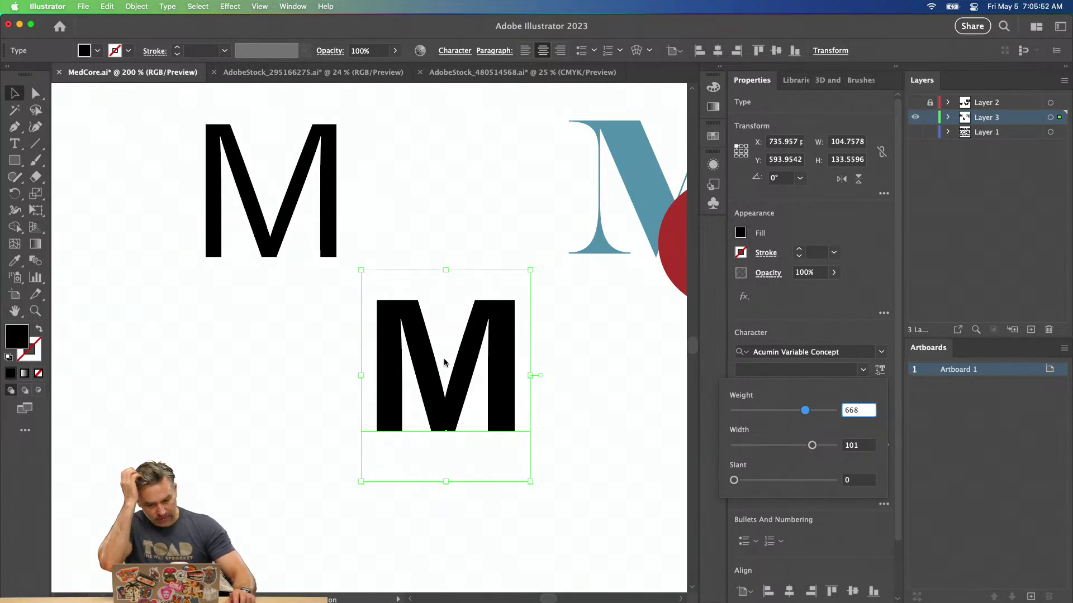
# Duplicate the bold M and place the two bold letters side by side beneath the lighter M.
pyautogui.click(431, 375)
pyautogui.moveTo(403, 342); pyautogui.dragTo(438, 368)
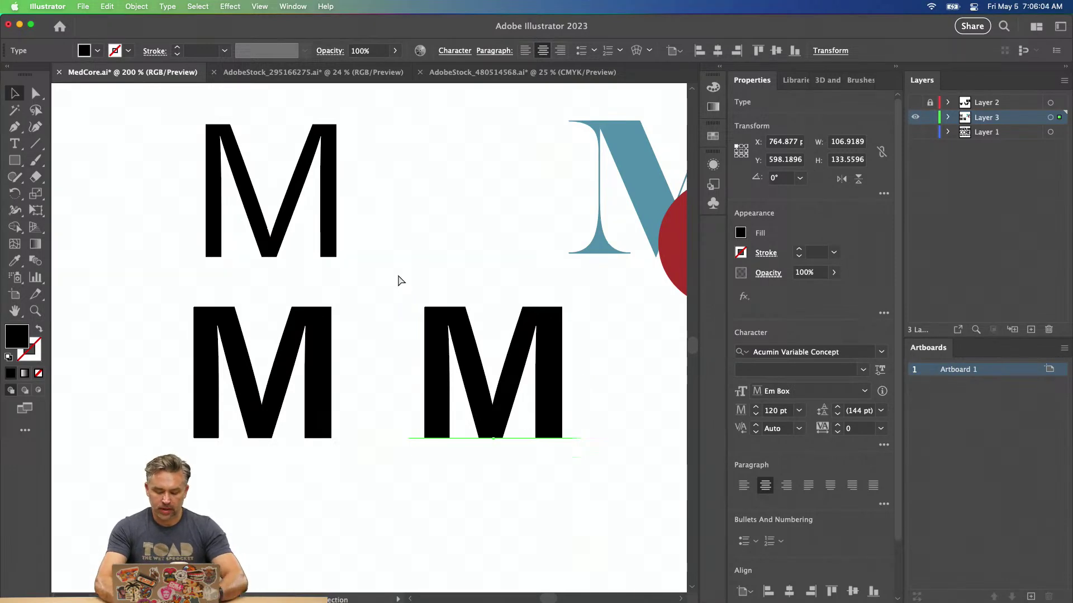
# Draw a tall black rectangle about 24 by 78 px in the empty area below the bold letters.
pyautogui.press('super+equal')
pyautogui.moveTo(421, 341); pyautogui.dragTo(558, 91)
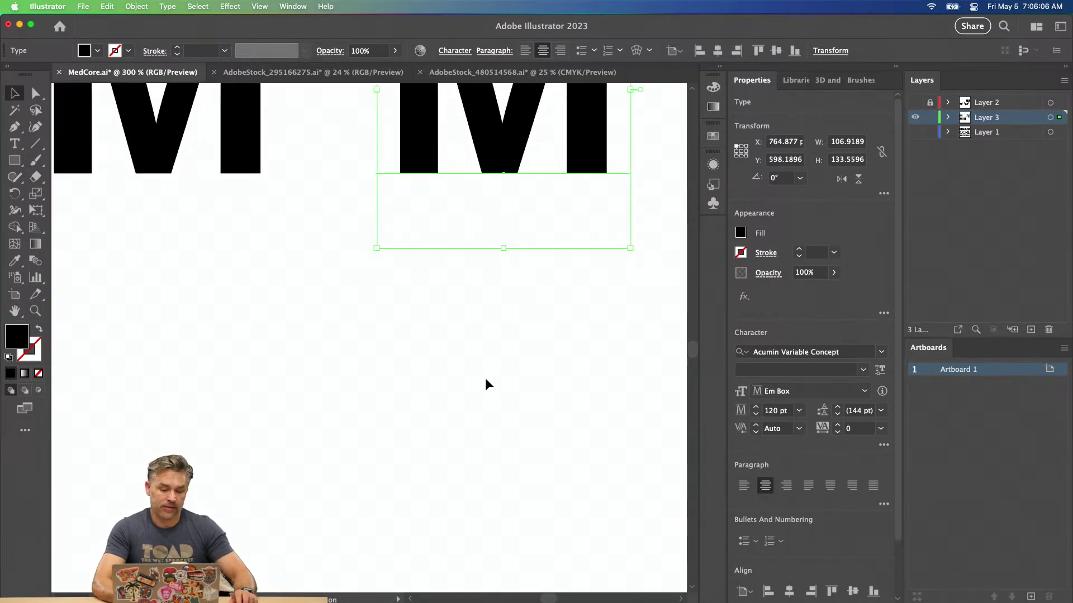
pyautogui.click(485, 380)
pyautogui.click(15, 161)
pyautogui.moveTo(312, 237)
pyautogui.mouseDown()
pyautogui.moveTo(343, 446)
pyautogui.moveTo(374, 445)
pyautogui.moveTo(369, 422)
pyautogui.mouseUp()
# Duplicate the rectangle downward and slightly to the left so the copy overlaps the original's lower part.
pyautogui.press('v')
pyautogui.click(292, 407)
pyautogui.moveTo(342, 326); pyautogui.dragTo(318, 438)
pyautogui.moveTo(254, 431); pyautogui.dragTo(255, 306)
# Delete the lower rectangle's bottom-right anchor point and pull the upper rectangle's bottom-right corner up and inward to taper both pieces.
pyautogui.press('-')
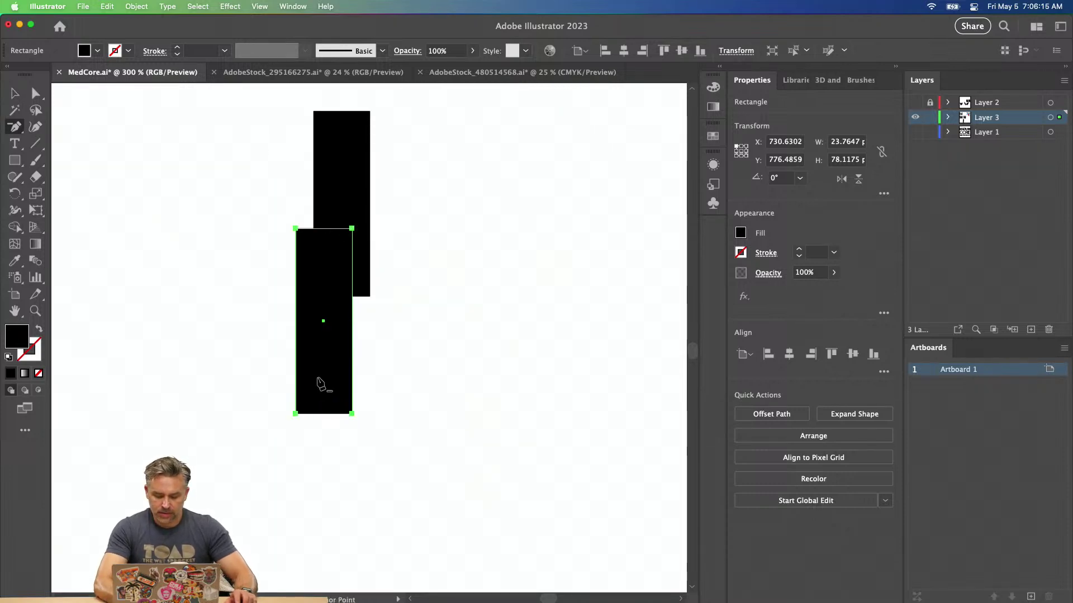
pyautogui.click(351, 414)
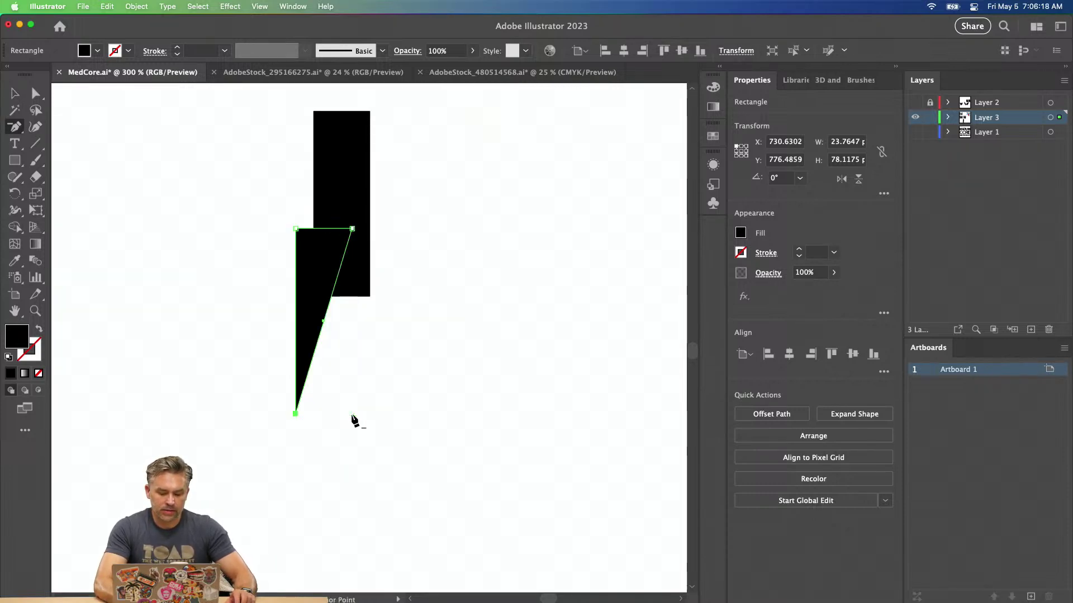
pyautogui.click(34, 95)
pyautogui.click(369, 297)
pyautogui.moveTo(369, 296); pyautogui.dragTo(335, 242)
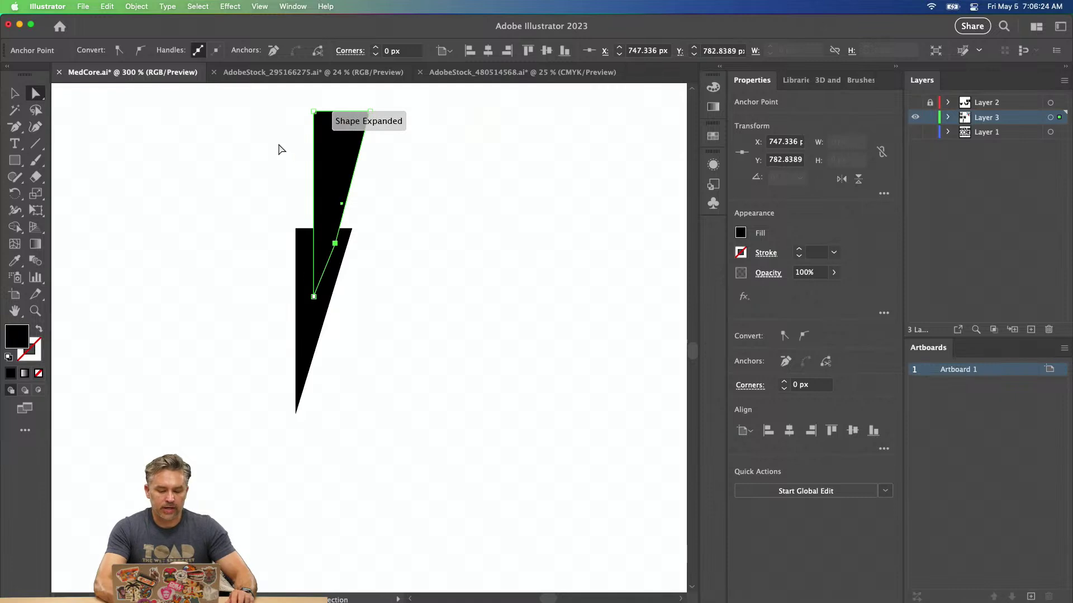
# Lower the top-left corner of the bolt's bottom piece so its top edge slopes.
pyautogui.click(279, 162)
pyautogui.moveTo(210, 156); pyautogui.dragTo(383, 314)
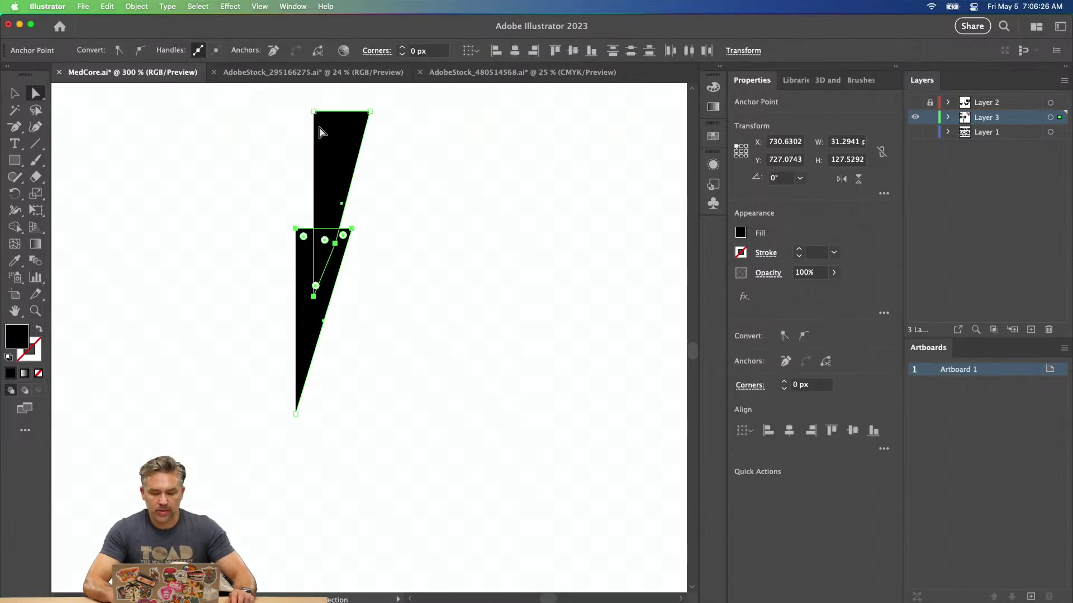
pyautogui.click(254, 216)
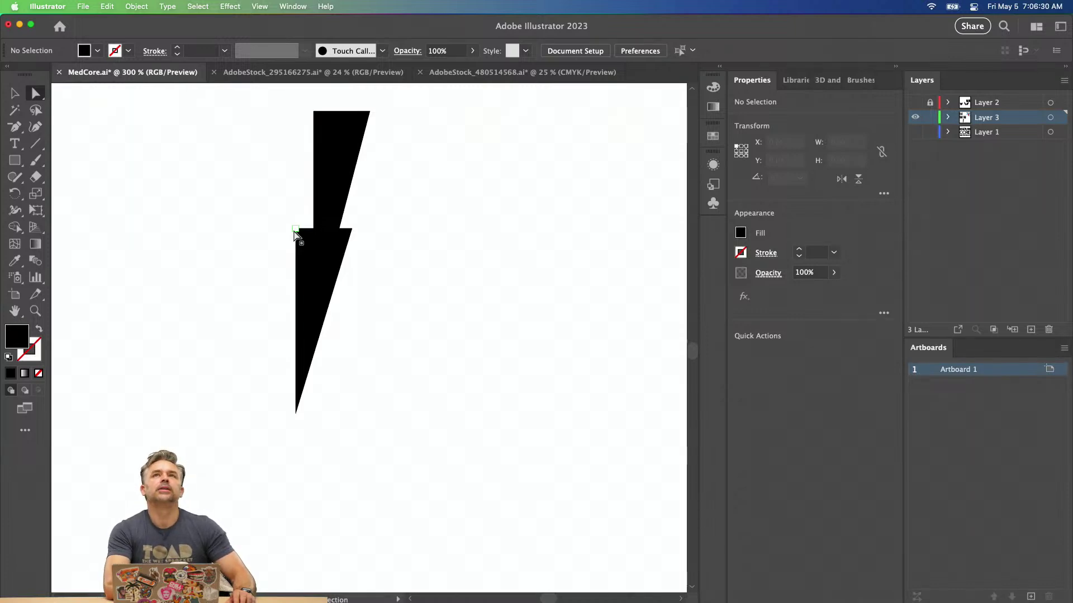
pyautogui.click(295, 229)
pyautogui.keyDown('shift'); pyautogui.click(351, 229); pyautogui.keyUp('shift')
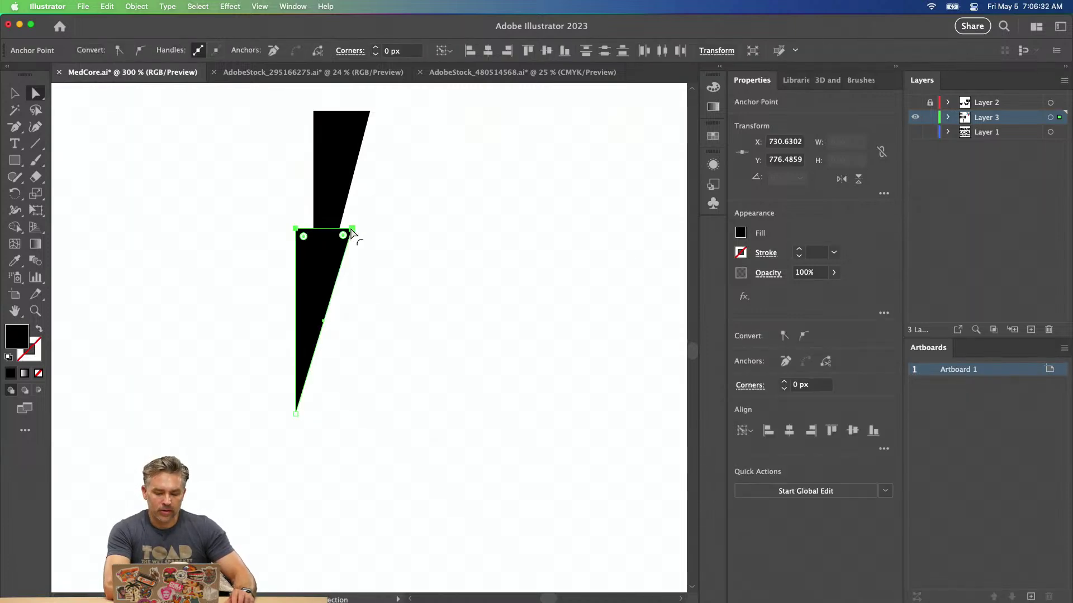
pyautogui.click(301, 210)
pyautogui.moveTo(295, 229); pyautogui.dragTo(295, 248)
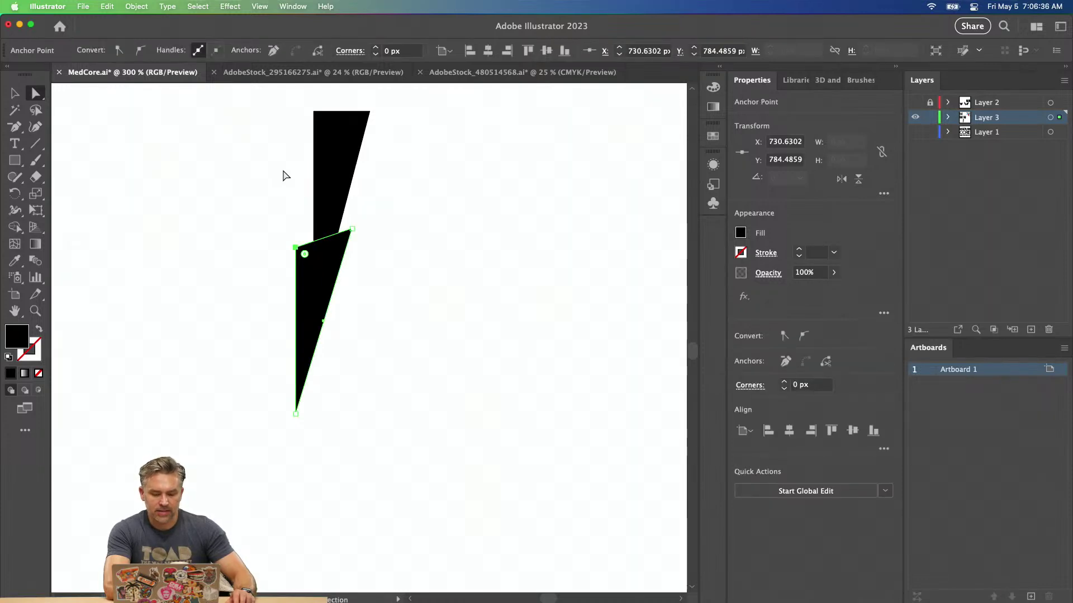
pyautogui.click(269, 238)
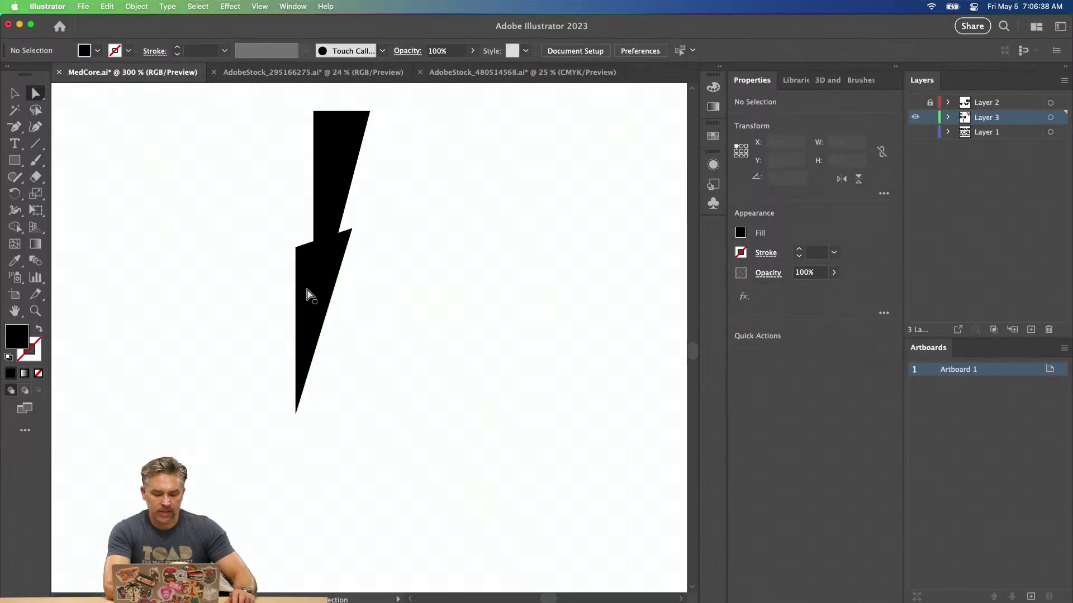
# Move the bottom piece's top-left corner inward along the sloped edge to narrow the lower half of the bolt.
pyautogui.click(296, 249)
pyautogui.moveTo(296, 249); pyautogui.dragTo(308, 245)
pyautogui.click(308, 246)
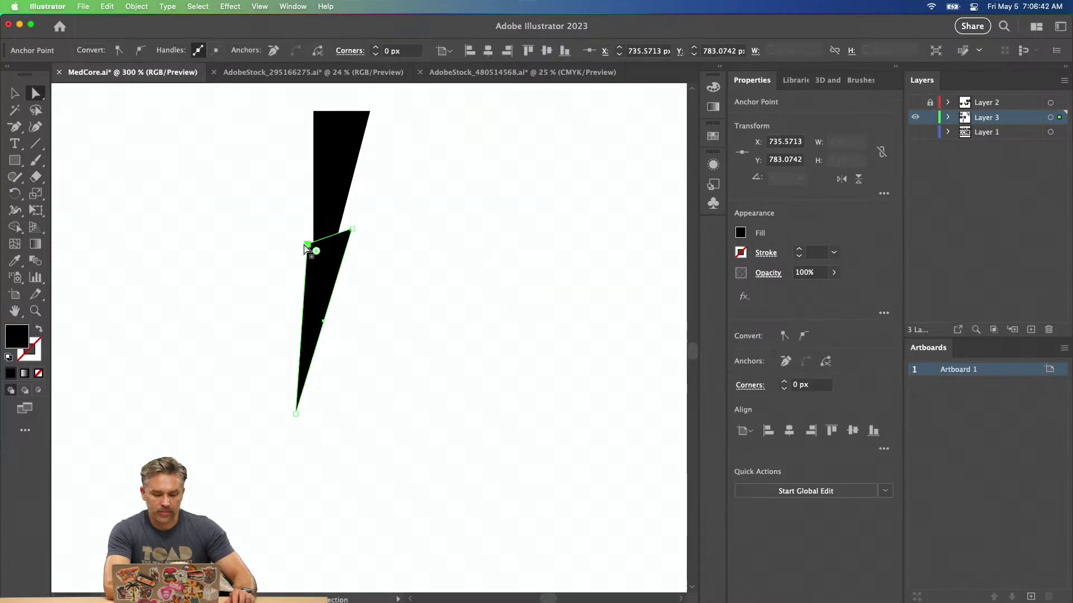
pyautogui.press('v')
pyautogui.click(227, 216)
pyautogui.scroll(2, 230, 213)
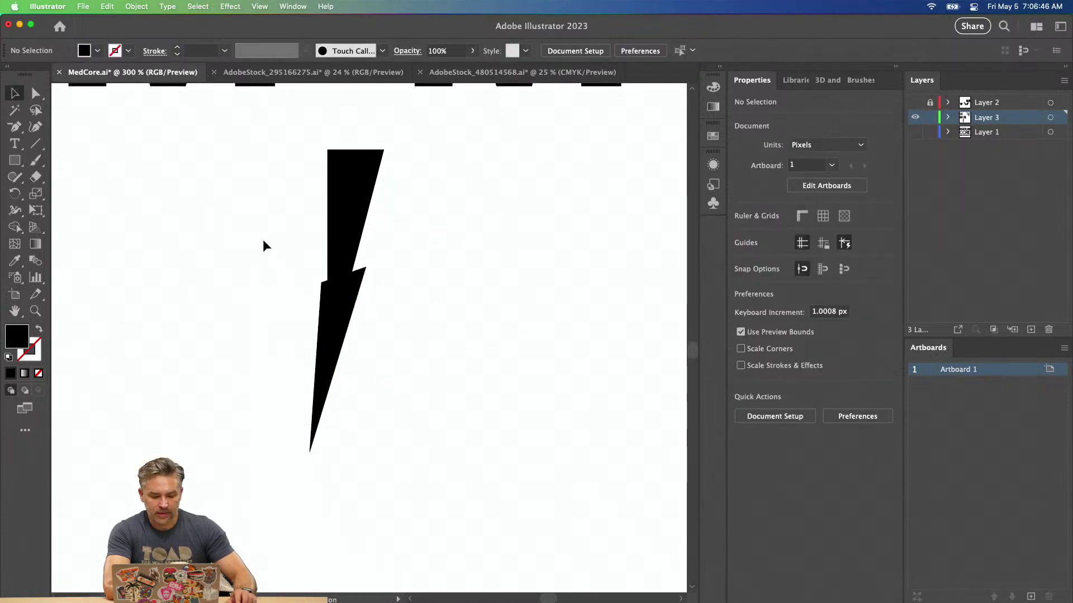
# Try the bolt's upper piece slightly farther right over the lower piece, and return it to its previous position.
pyautogui.click(333, 213)
pyautogui.moveTo(338, 213); pyautogui.dragTo(352, 216)
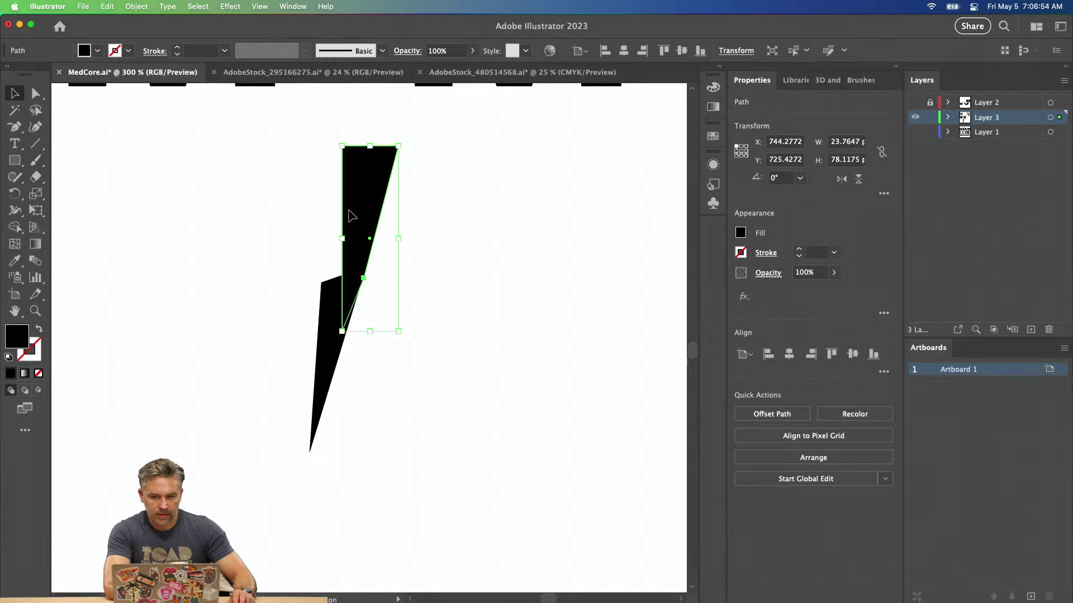
pyautogui.click(13, 161)
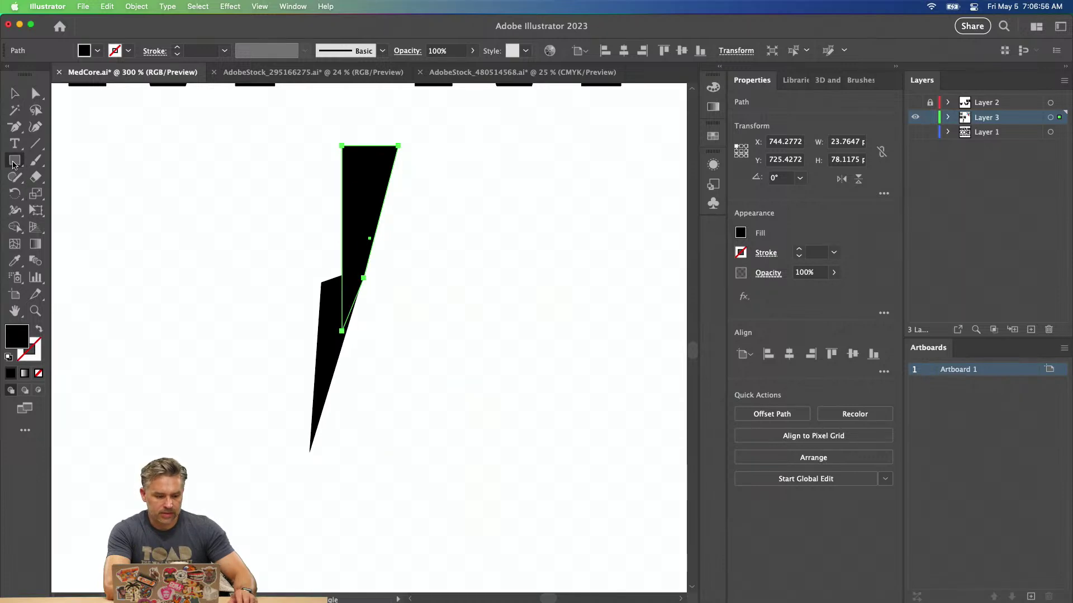
pyautogui.click(15, 94)
pyautogui.moveTo(344, 198); pyautogui.dragTo(329, 202)
# Move the whole vertical bolt to the left and draw a horizontal black rectangle about 66 by 16 px beside it.
pyautogui.moveTo(226, 254); pyautogui.dragTo(408, 424)
pyautogui.moveTo(358, 246); pyautogui.dragTo(187, 247)
pyautogui.press('m')
pyautogui.moveTo(307, 222); pyautogui.dragTo(462, 260)
# Duplicate the horizontal rectangle to the right and slightly upward so the copy overlaps the original's right end.
pyautogui.click(11, 95)
pyautogui.click(347, 164)
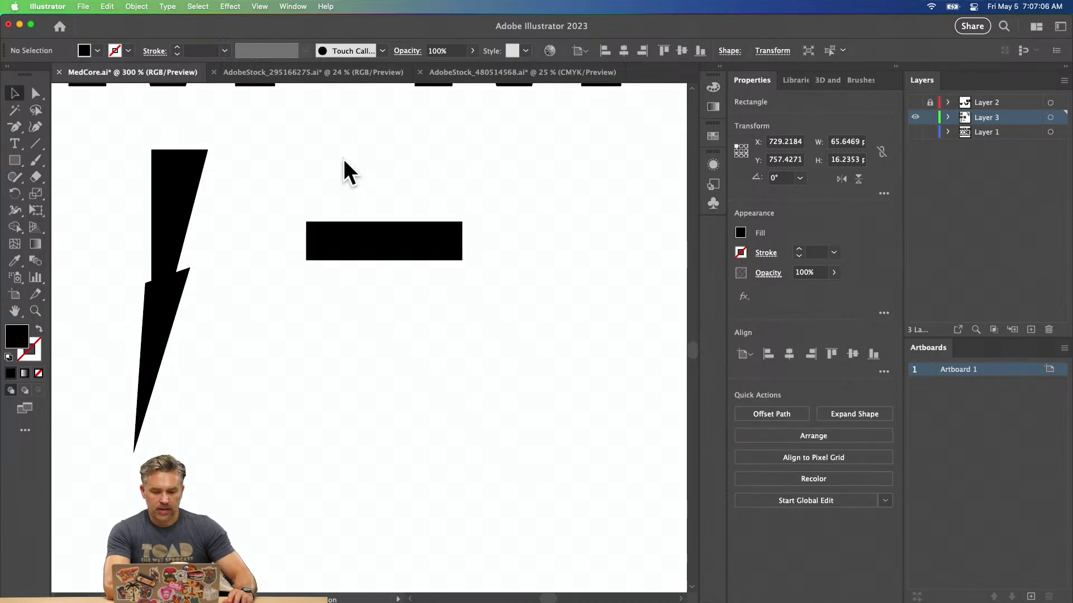
pyautogui.moveTo(350, 224); pyautogui.dragTo(470, 228)
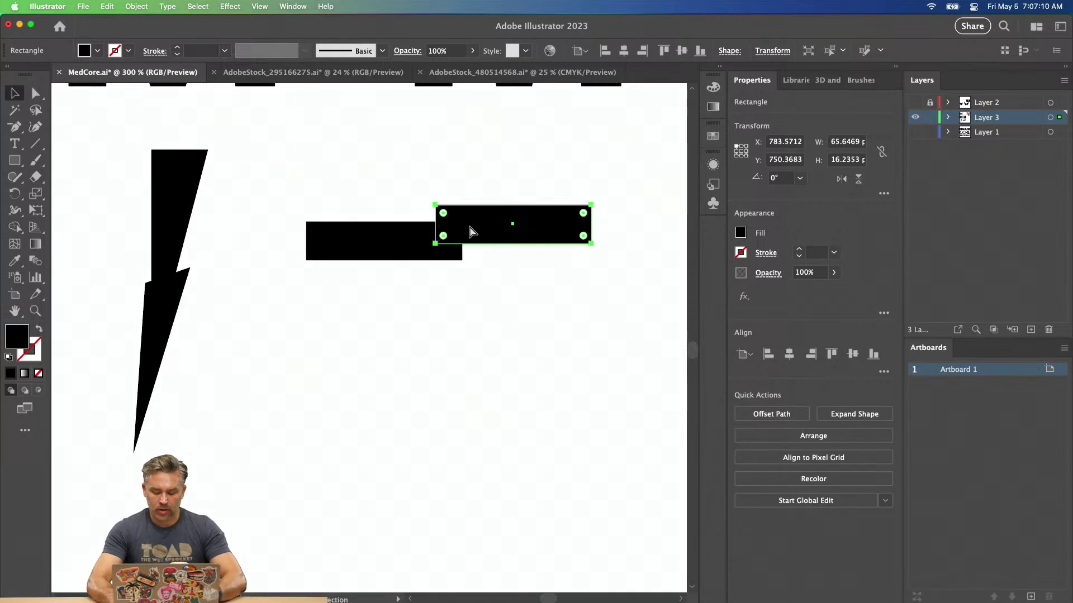
# Delete the top-right anchor point of the copied rectangle to make a triangle pointing right.
pyautogui.press('super+equal')
pyautogui.moveTo(353, 336); pyautogui.dragTo(428, 300)
pyautogui.click(35, 94)
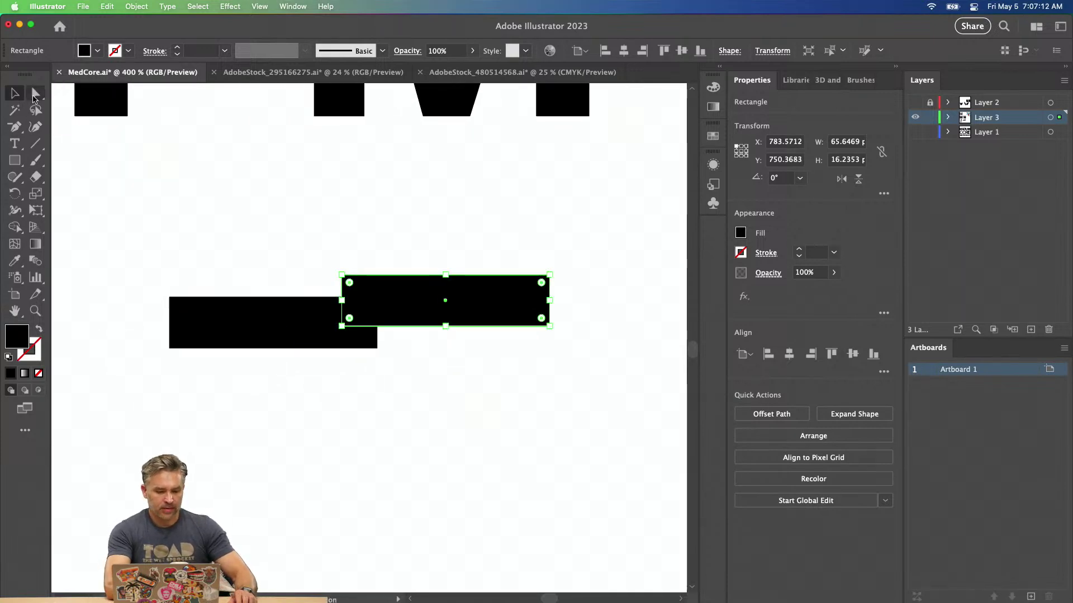
pyautogui.click(548, 276)
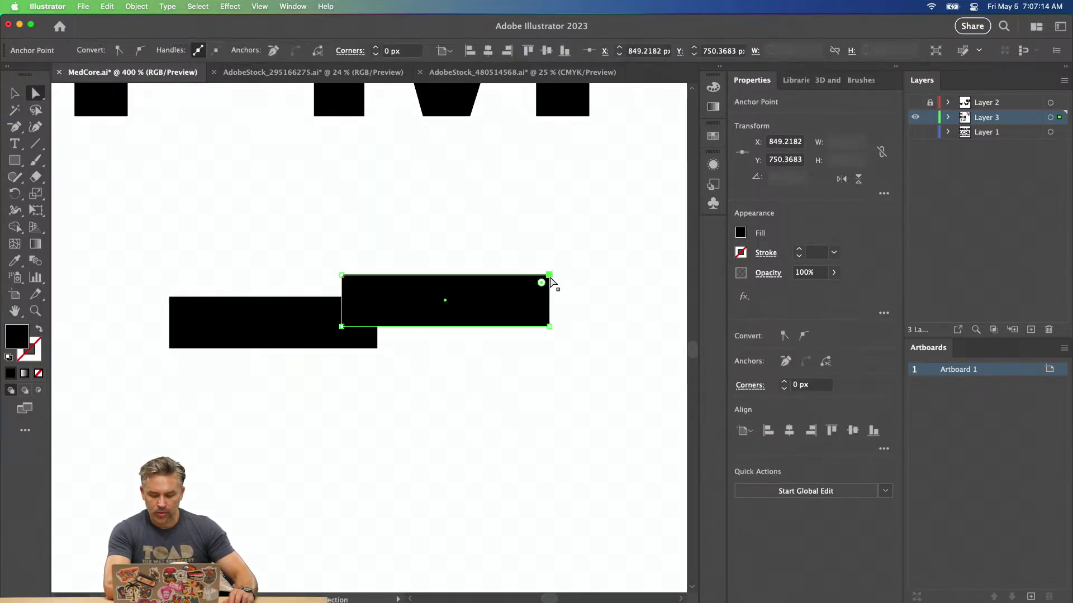
pyautogui.press('p')
pyautogui.click(550, 276)
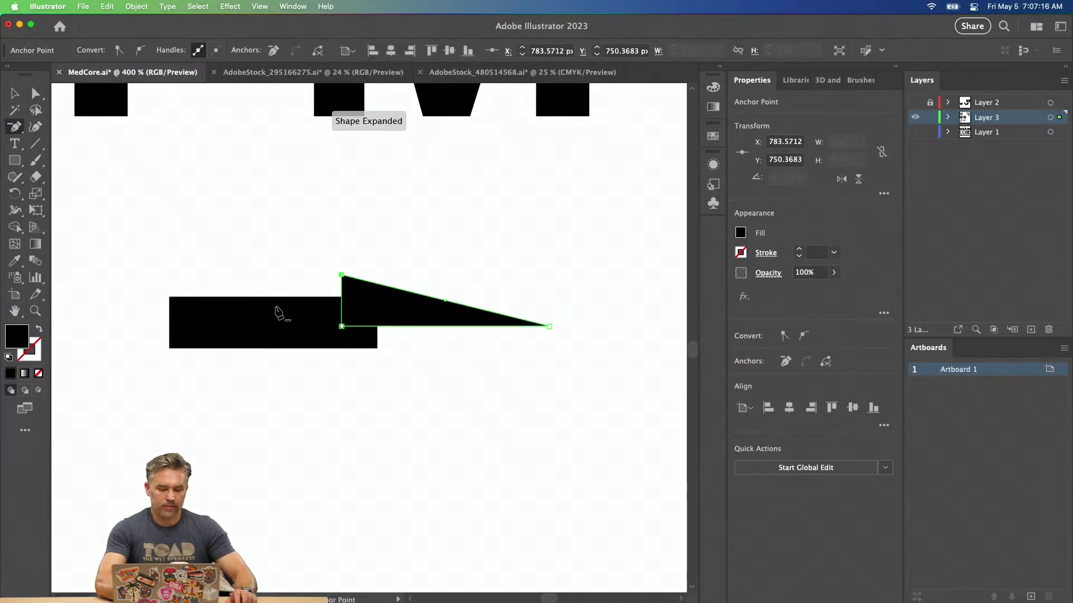
pyautogui.click(15, 93)
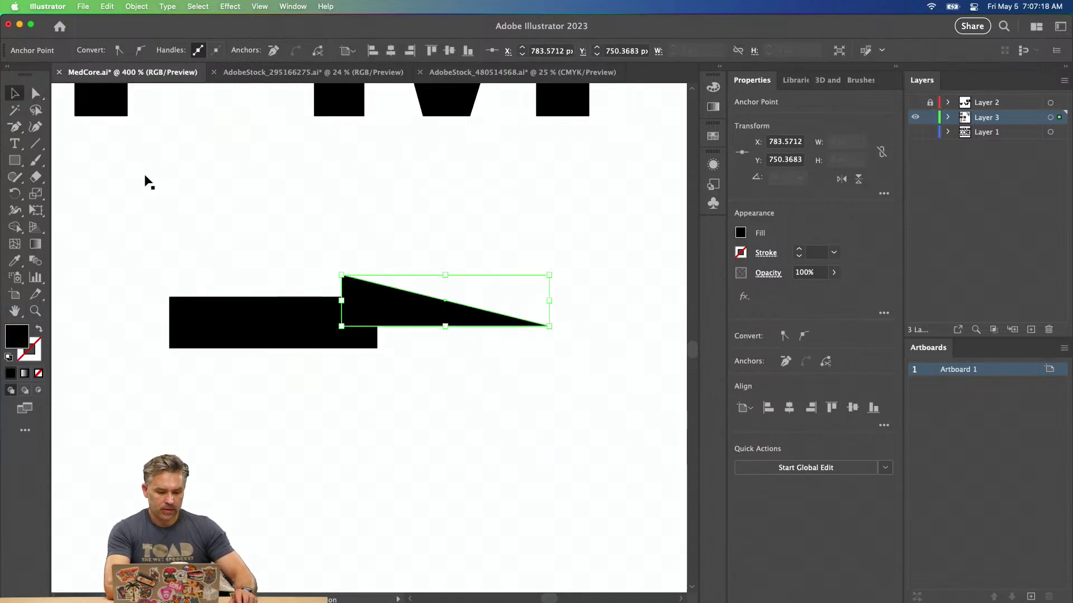
pyautogui.click(171, 188)
# Reshape the left rectangle by flaring its left corners up and down and extending its bottom-right corner to slant the end.
pyautogui.moveTo(309, 341)
pyautogui.mouseDown()
pyautogui.moveTo(263, 310)
pyautogui.moveTo(298, 341)
pyautogui.mouseUp()
pyautogui.click(35, 93)
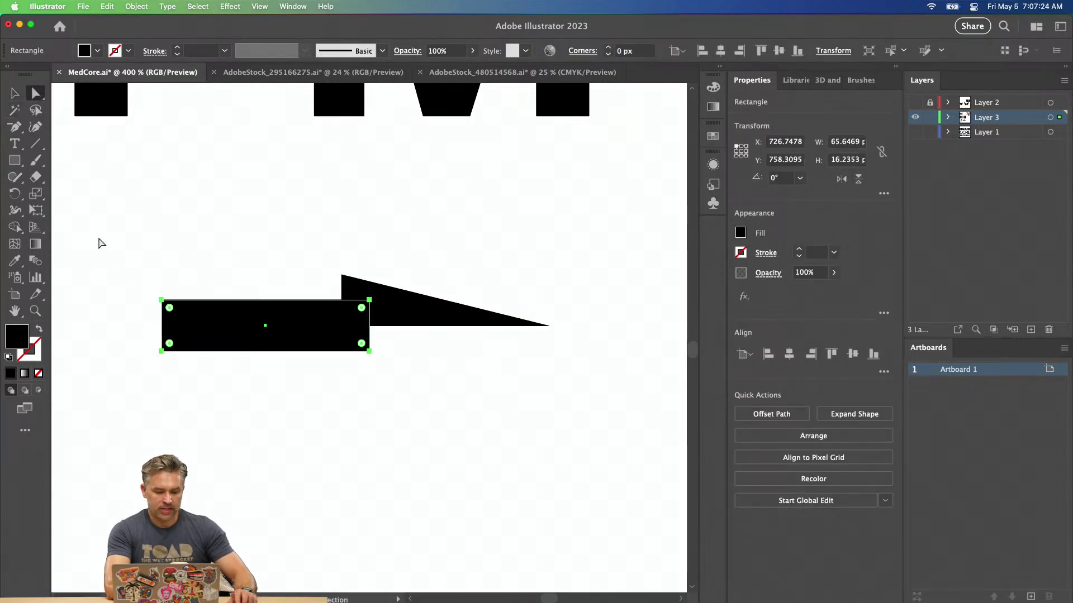
pyautogui.click(161, 292)
pyautogui.moveTo(162, 302); pyautogui.dragTo(163, 265)
pyautogui.moveTo(163, 356); pyautogui.dragTo(161, 362)
pyautogui.moveTo(369, 352); pyautogui.dragTo(393, 348)
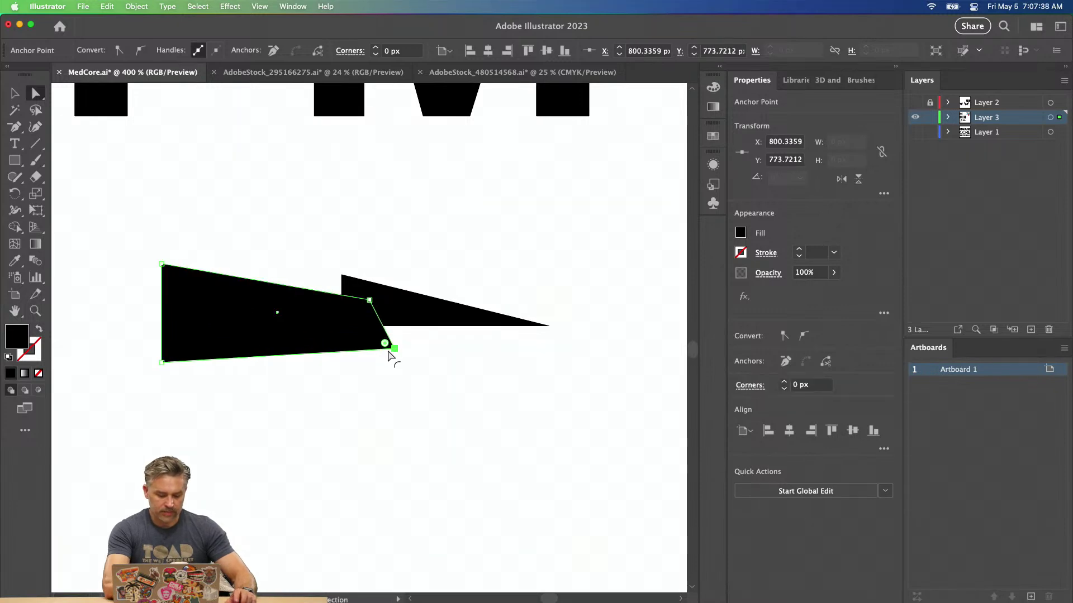
# Pull the triangle's top-left corner outward so its short edge slants roughly parallel to the left piece's end.
pyautogui.press('super+equal')
pyautogui.press('super+equal')
pyautogui.scroll(3, 345, 317)
pyautogui.moveTo(343, 249); pyautogui.dragTo(291, 244)
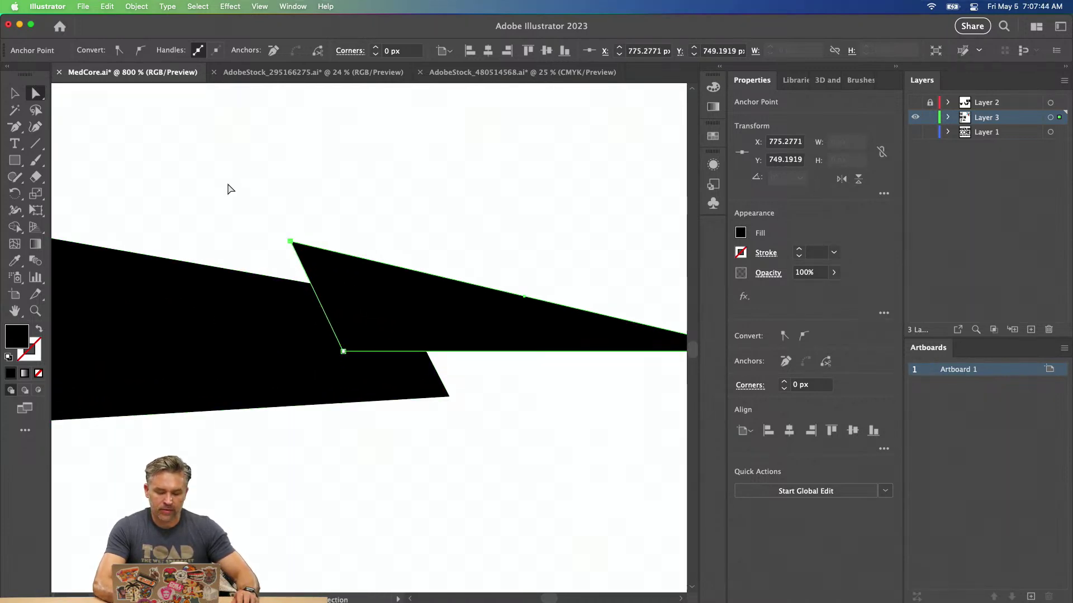
pyautogui.click(228, 185)
# Nudge the triangle slightly to the right and group it with the flared piece as one horizontal bolt.
pyautogui.press('super+minus')
pyautogui.press('super+minus')
pyautogui.press('super+minus')
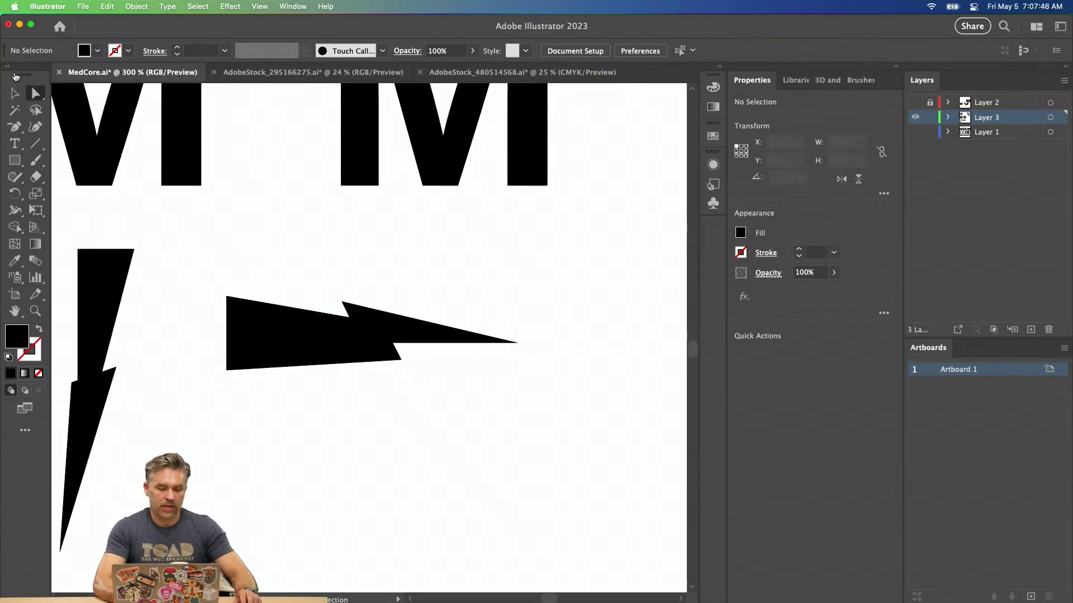
pyautogui.click(15, 92)
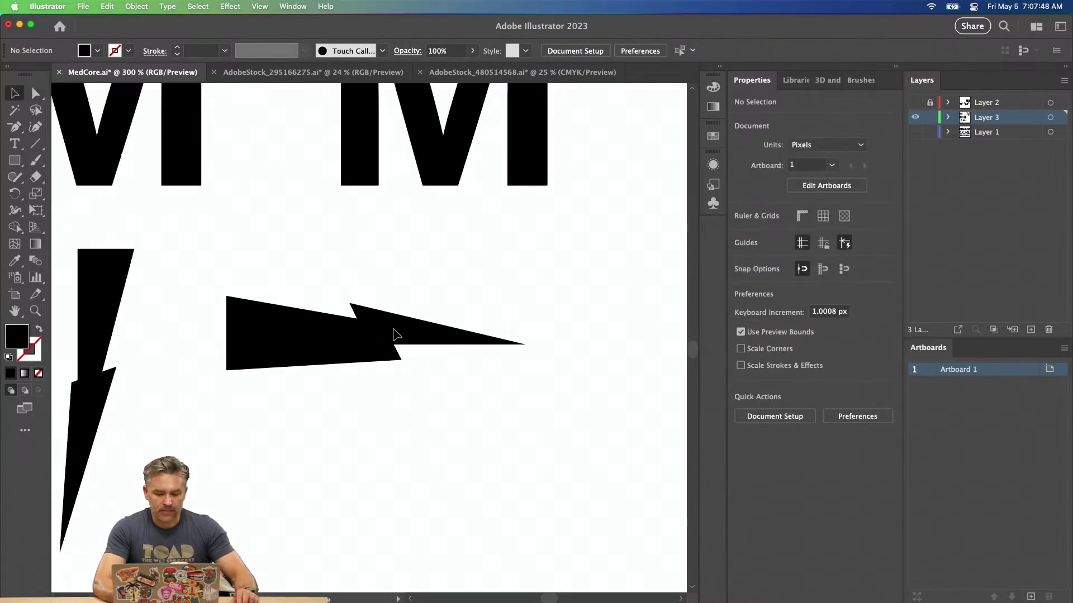
pyautogui.click(391, 335)
pyautogui.click(327, 235)
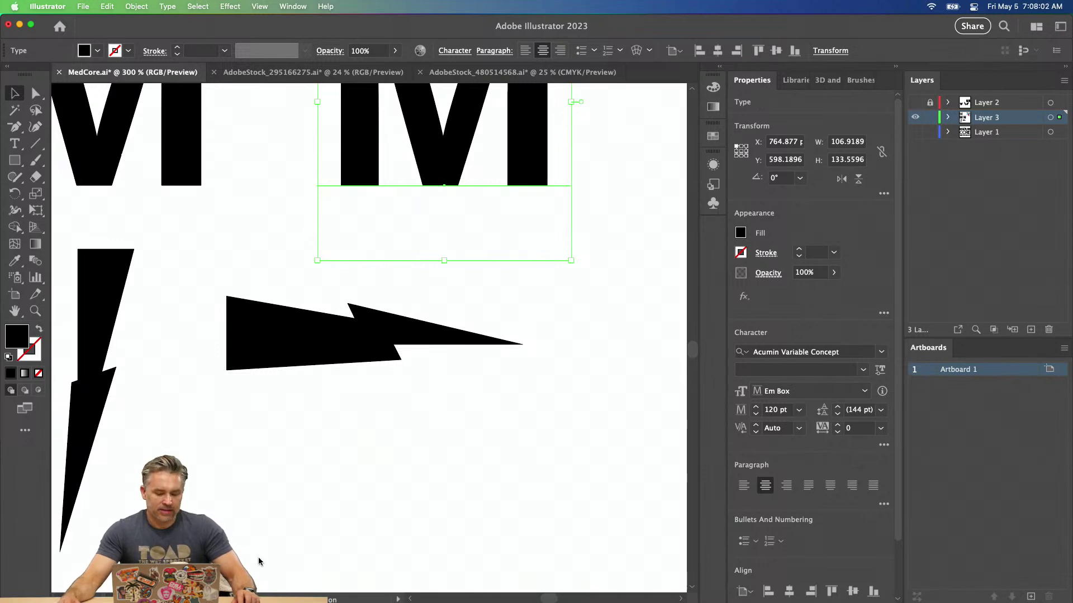
pyautogui.click(270, 398)
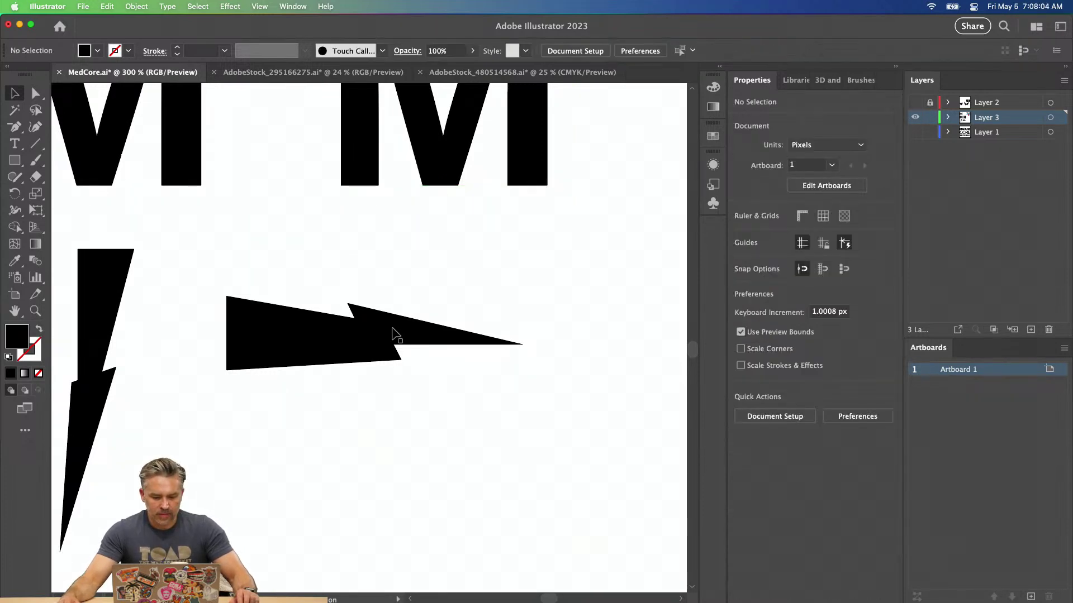
pyautogui.moveTo(393, 327); pyautogui.dragTo(393, 329)
pyautogui.moveTo(249, 262); pyautogui.dragTo(414, 394)
pyautogui.rightClick(275, 343)
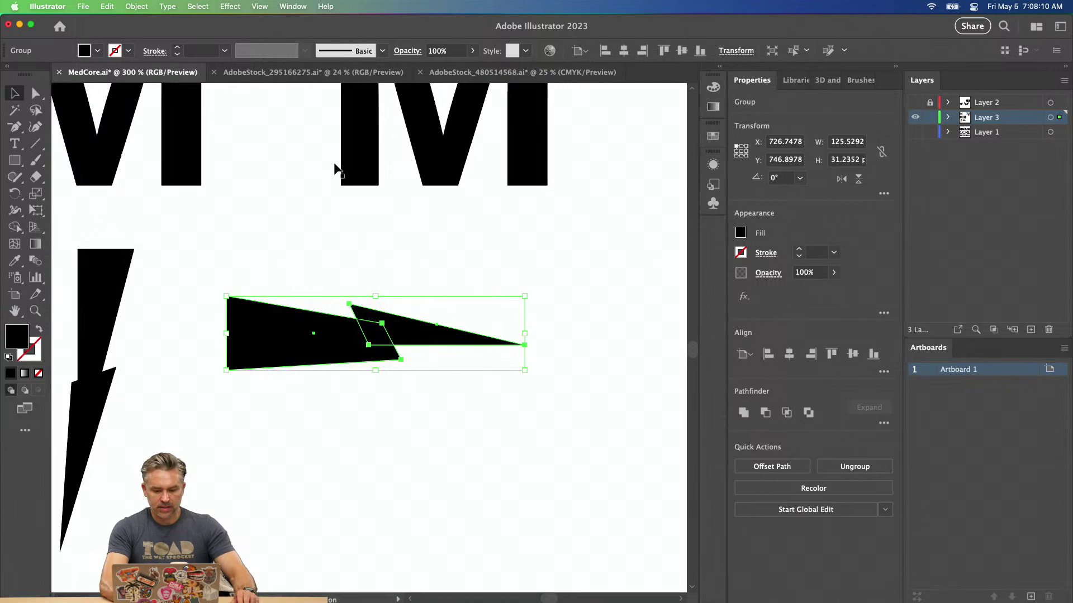
# Convert the right-hand bold M from live type to outlines.
pyautogui.click(337, 186)
pyautogui.scroll(2, 287, 233)
pyautogui.hscroll(2, 287, 232)
pyautogui.press('super+minus')
pyautogui.moveTo(304, 244); pyautogui.dragTo(322, 184)
pyautogui.rightClick(344, 214)
pyautogui.click(374, 369)
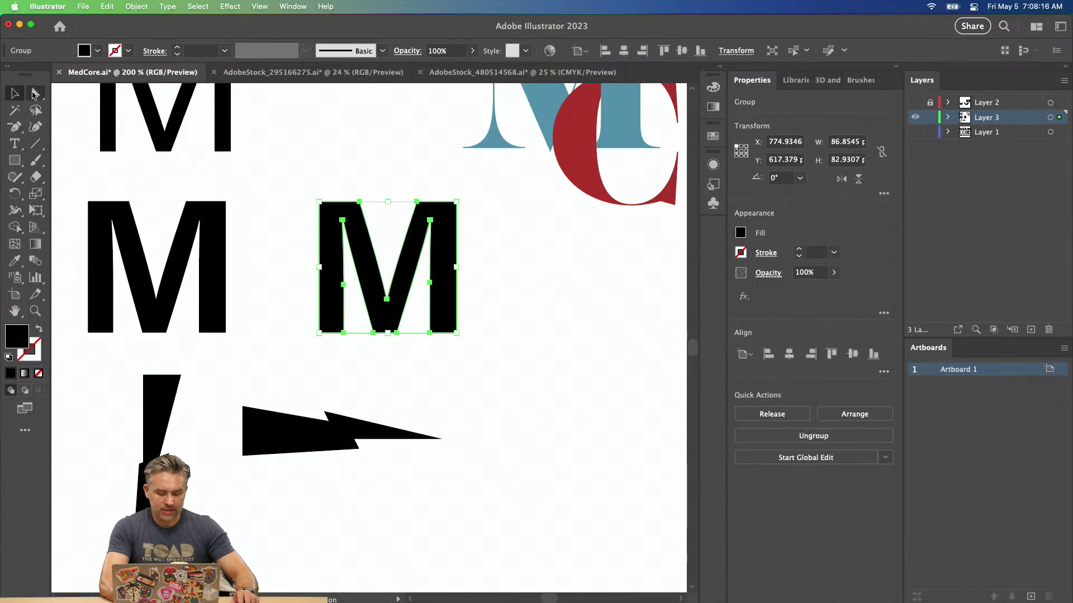
# Apply Perspective Distort to the outlined M, pulling its top corners inward so both outer stems slant.
pyautogui.press('a')
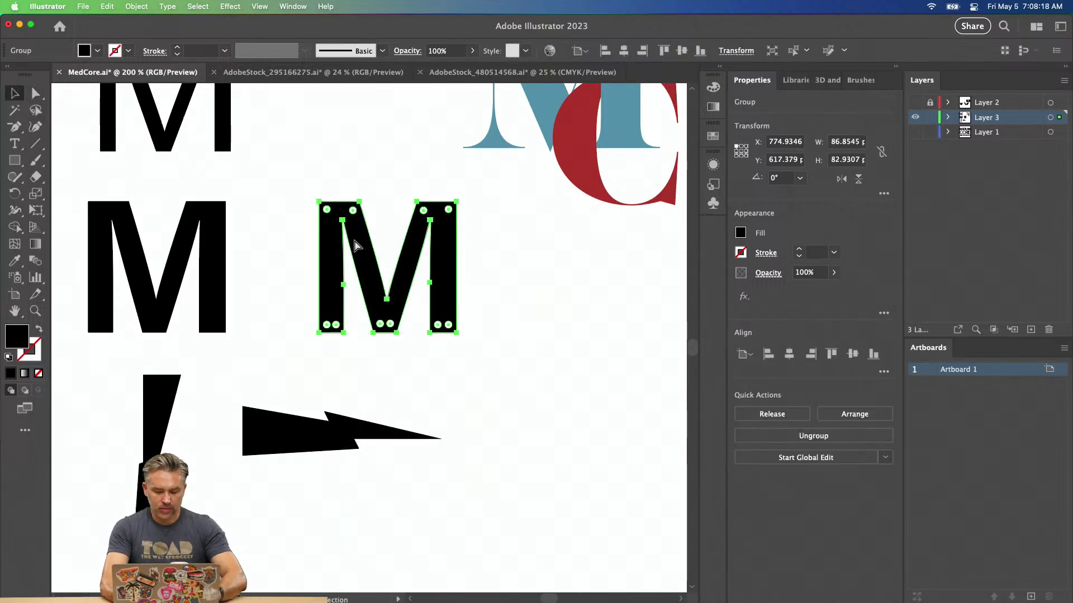
pyautogui.press('super+equal')
pyautogui.moveTo(367, 221); pyautogui.dragTo(409, 127)
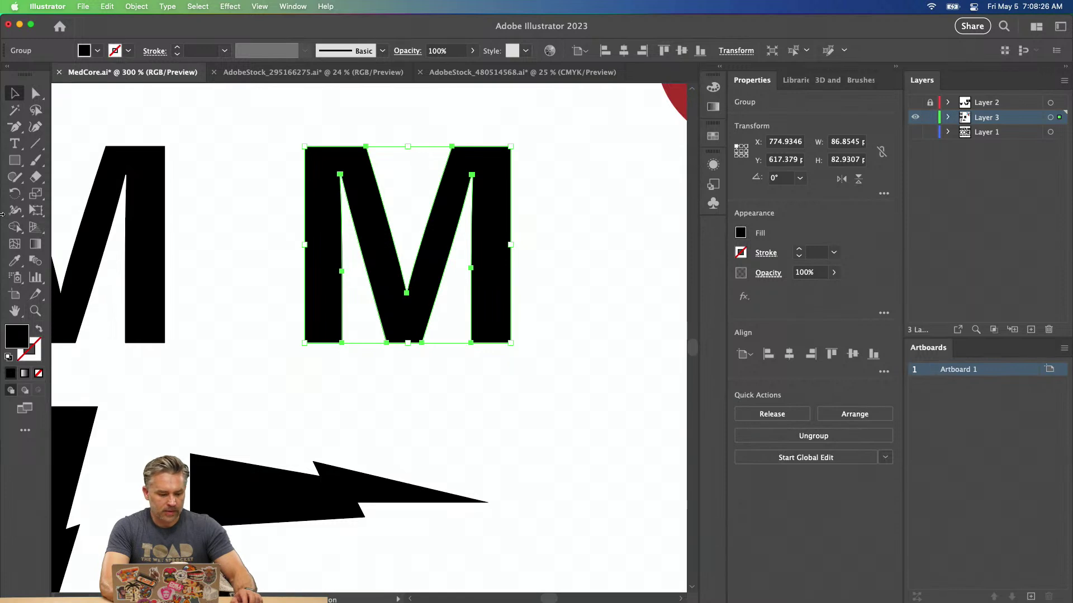
pyautogui.click(35, 195)
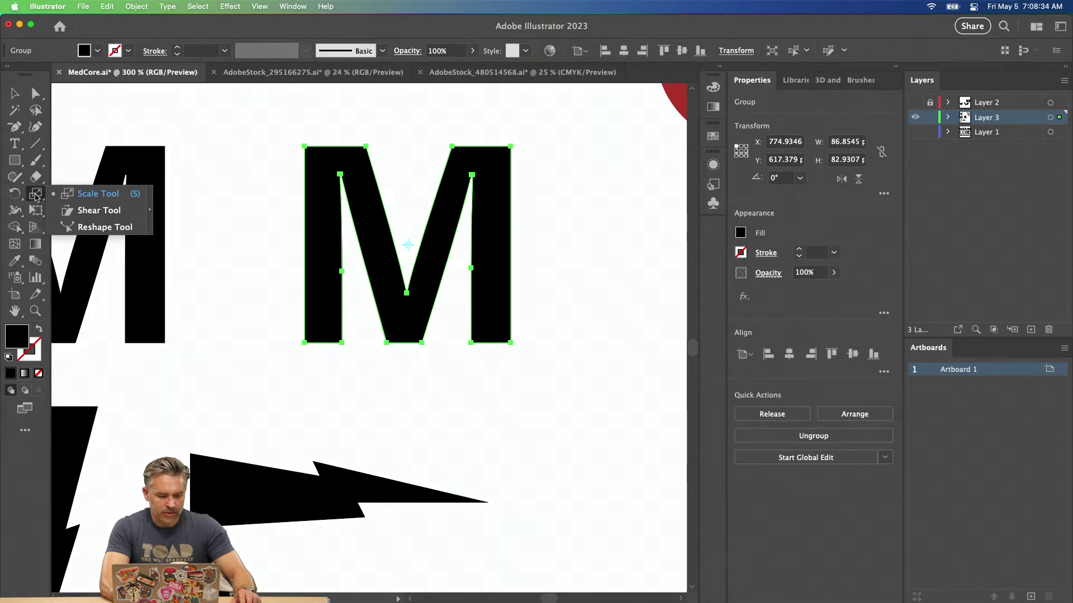
pyautogui.click(30, 217)
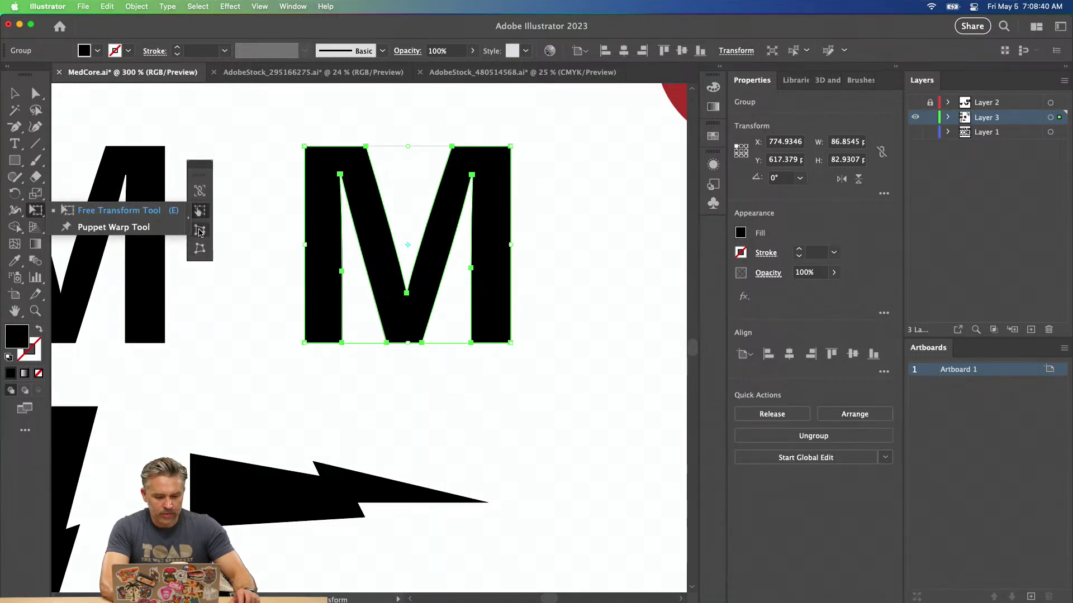
pyautogui.click(199, 230)
pyautogui.moveTo(305, 147); pyautogui.dragTo(343, 160)
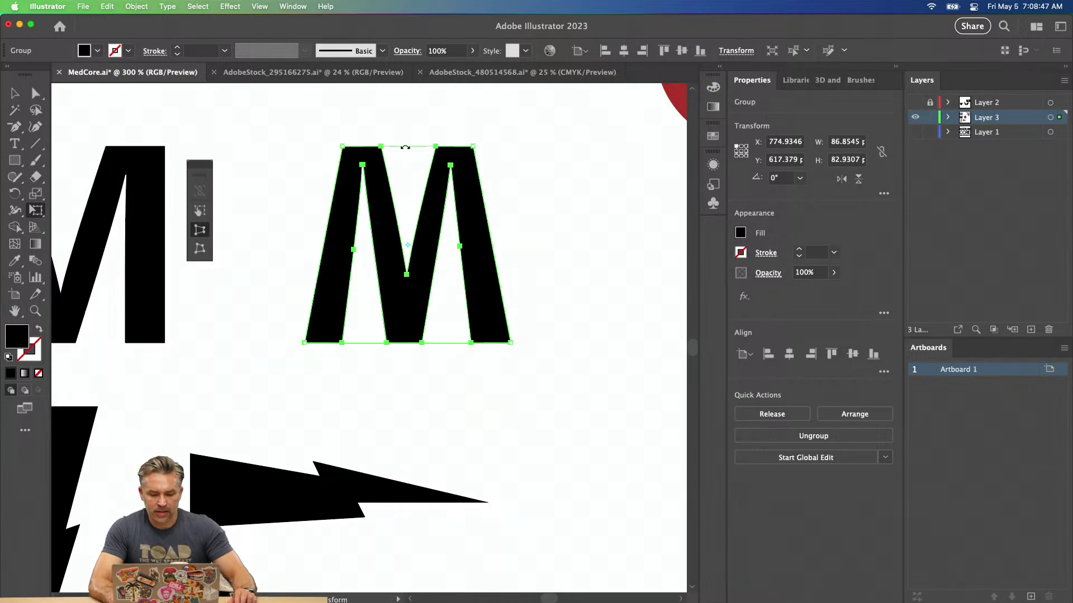
# Squash the tapered M from its top edge with Free Transform to a height of about 67 px.
pyautogui.click(32, 215)
pyautogui.click(201, 212)
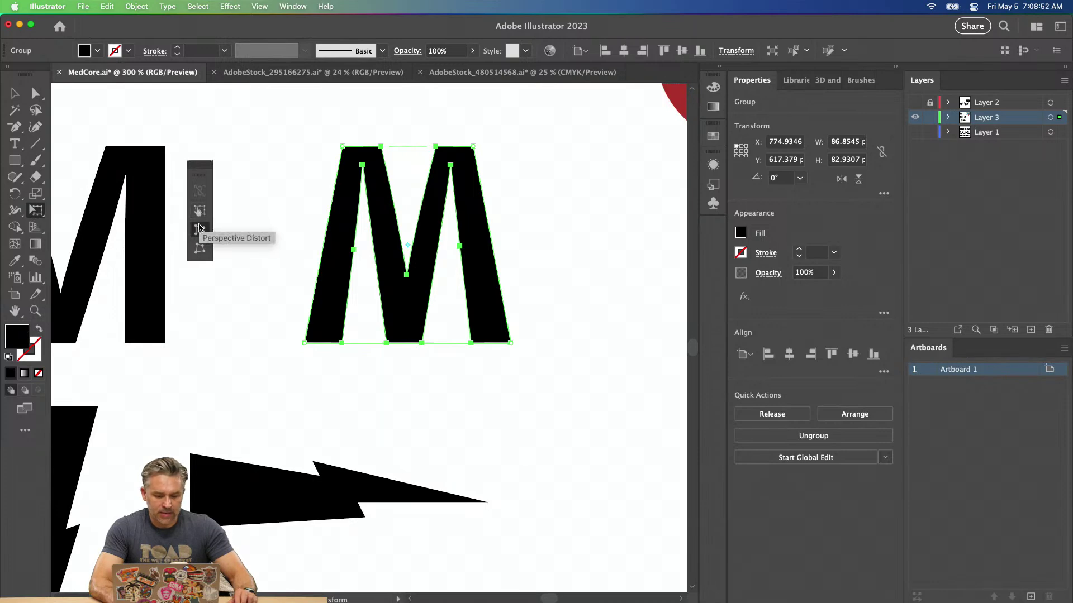
pyautogui.click(201, 229)
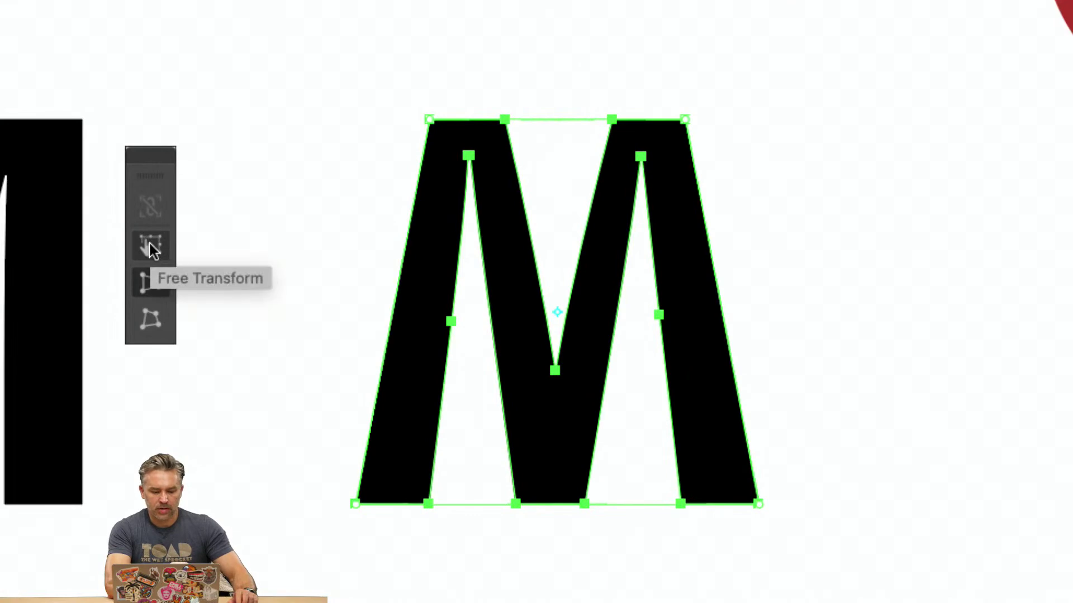
pyautogui.click(147, 246)
pyautogui.moveTo(558, 115); pyautogui.dragTo(554, 193)
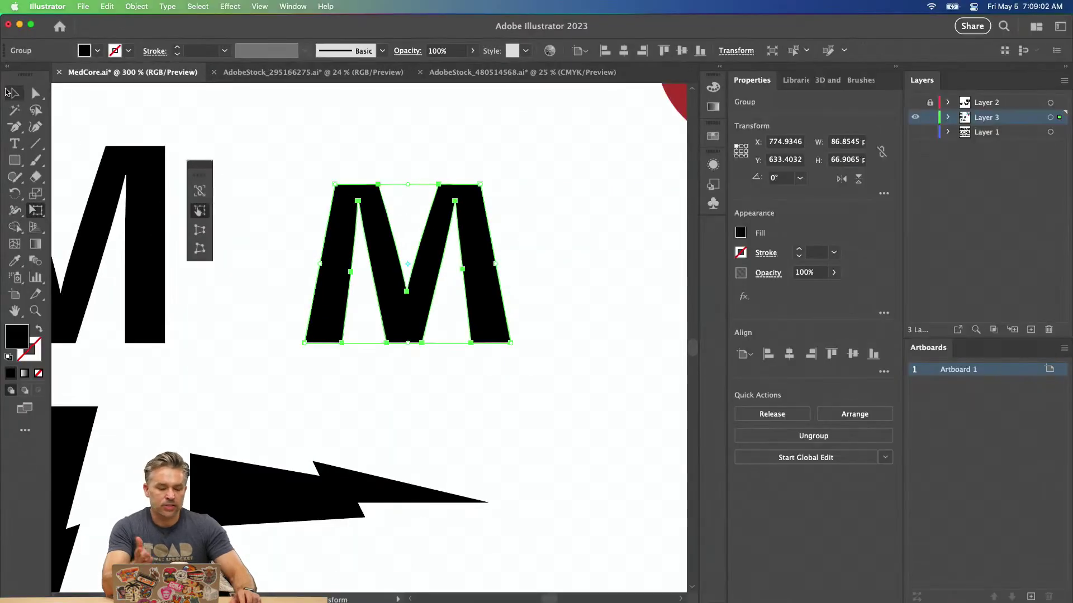
# Rotate the horizontal bolt tip-down onto the tapered M's lower left stem and scale it to about 30 by 82 px.
pyautogui.press('v')
pyautogui.click(285, 469)
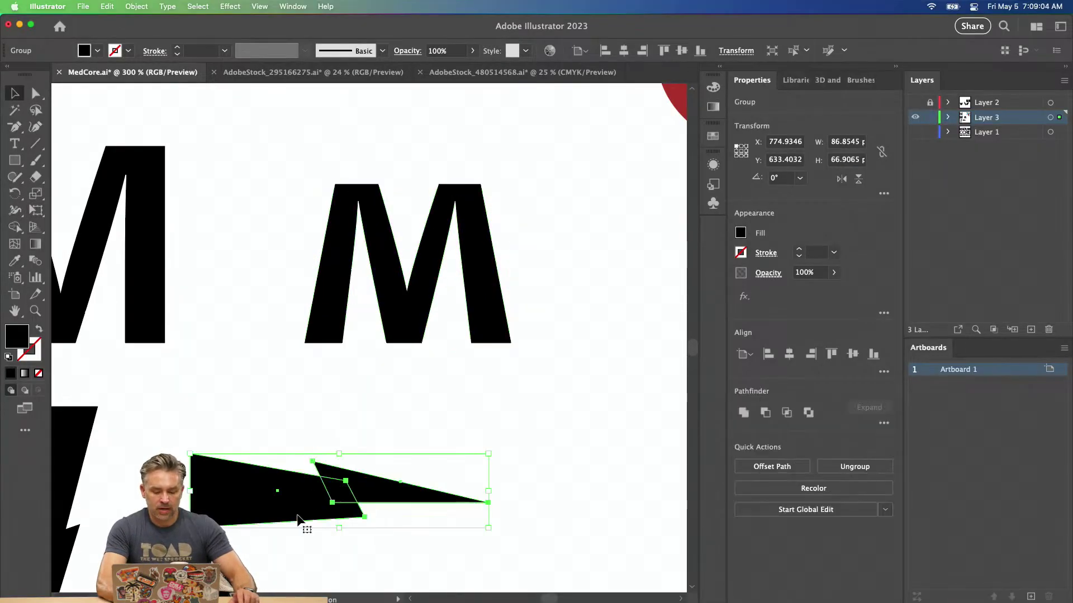
pyautogui.rightClick(251, 498)
pyautogui.click(217, 491)
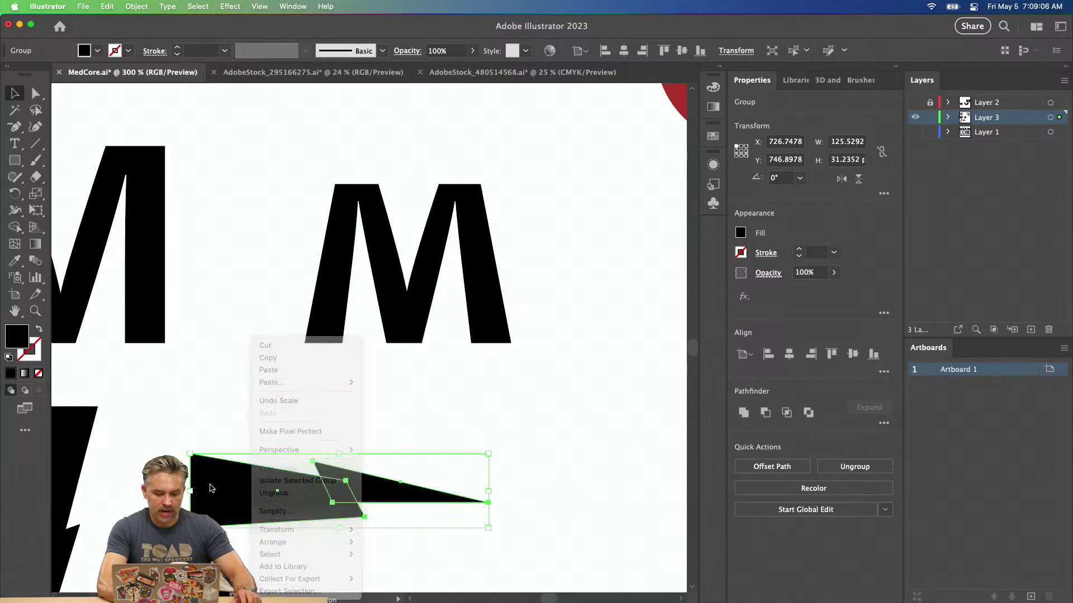
pyautogui.moveTo(188, 452); pyautogui.dragTo(319, 376)
pyautogui.moveTo(305, 292); pyautogui.dragTo(323, 297)
pyautogui.press('super+h')
pyautogui.press('super+h')
pyautogui.moveTo(320, 269); pyautogui.dragTo(314, 271)
pyautogui.moveTo(310, 343); pyautogui.dragTo(311, 354)
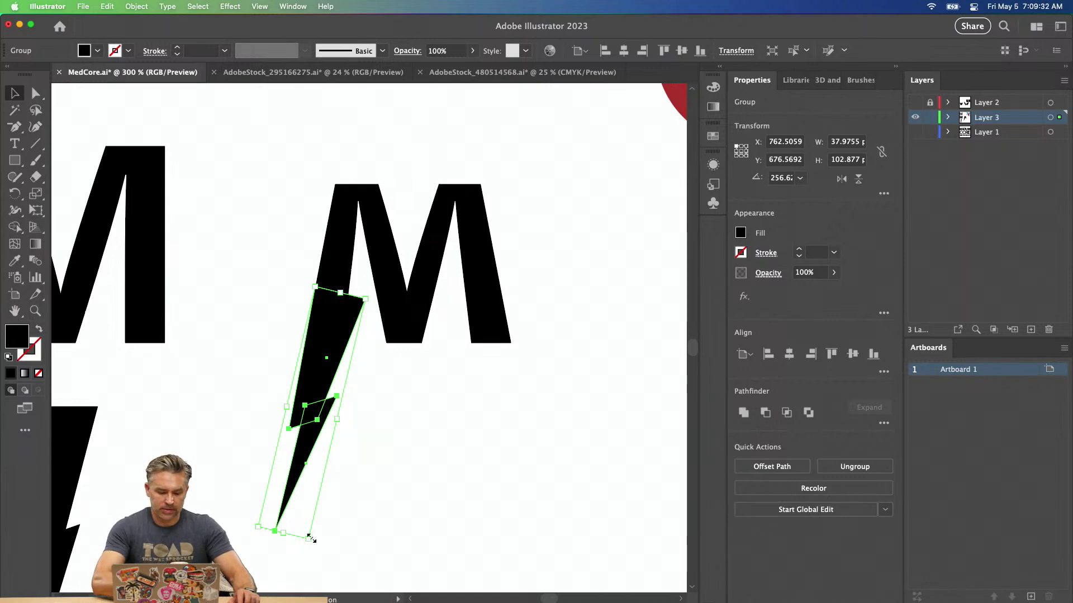
pyautogui.moveTo(308, 538); pyautogui.dragTo(307, 507)
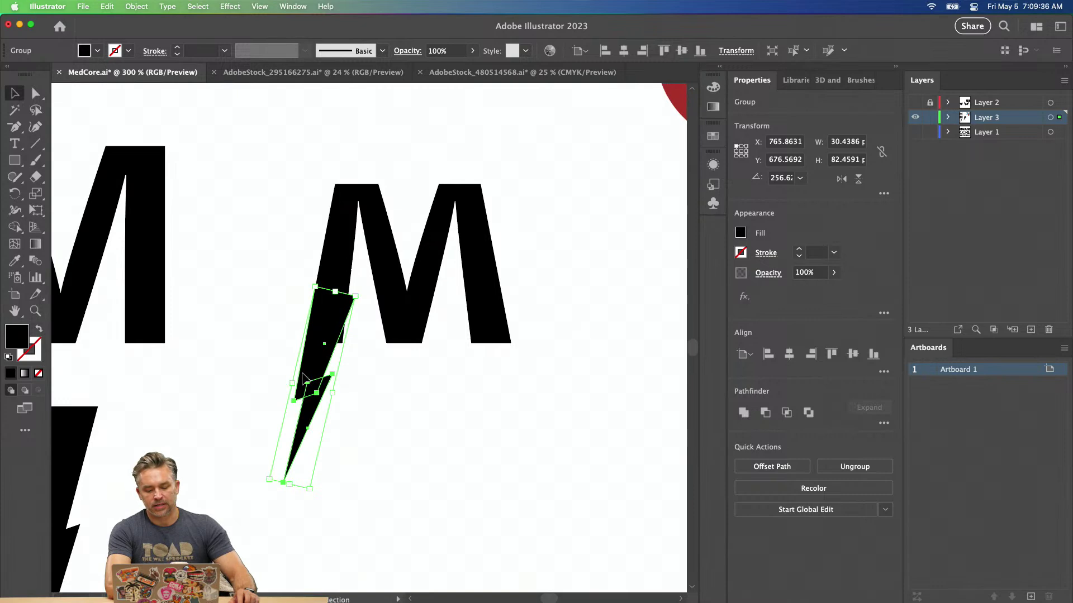
# Move the two inner peak anchors of the tapered M down together by about 10 px in outline view.
pyautogui.press('a')
pyautogui.press('super+equal')
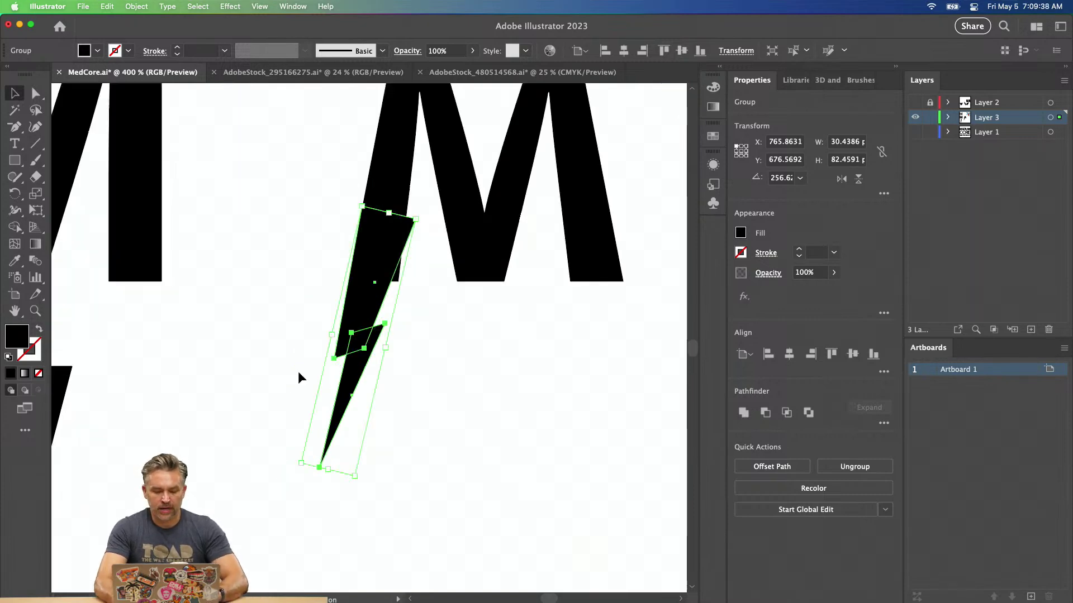
pyautogui.moveTo(362, 260); pyautogui.dragTo(347, 335)
pyautogui.press('v')
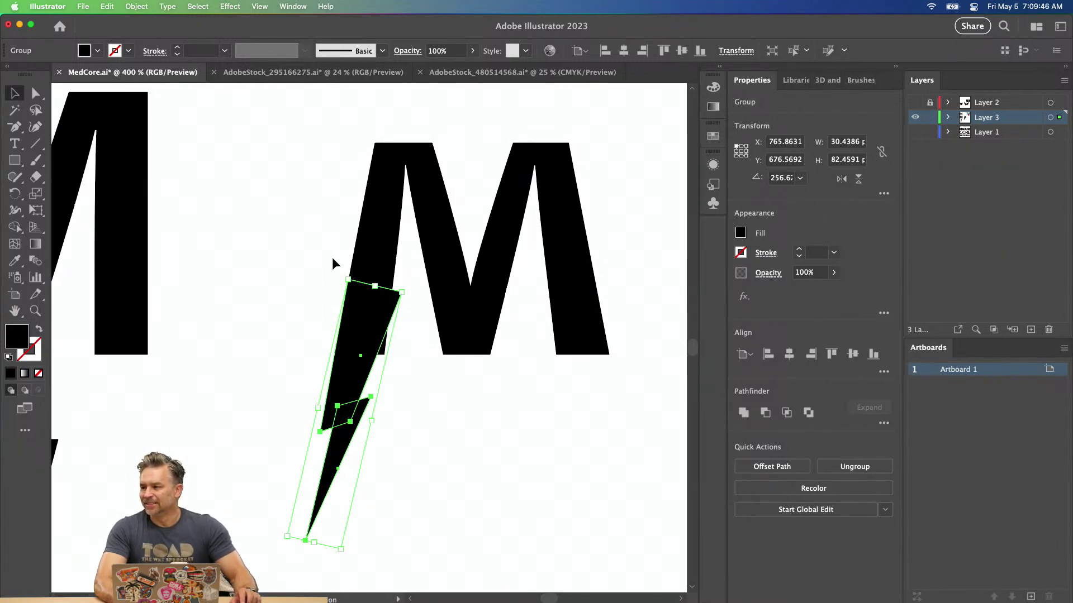
pyautogui.click(35, 93)
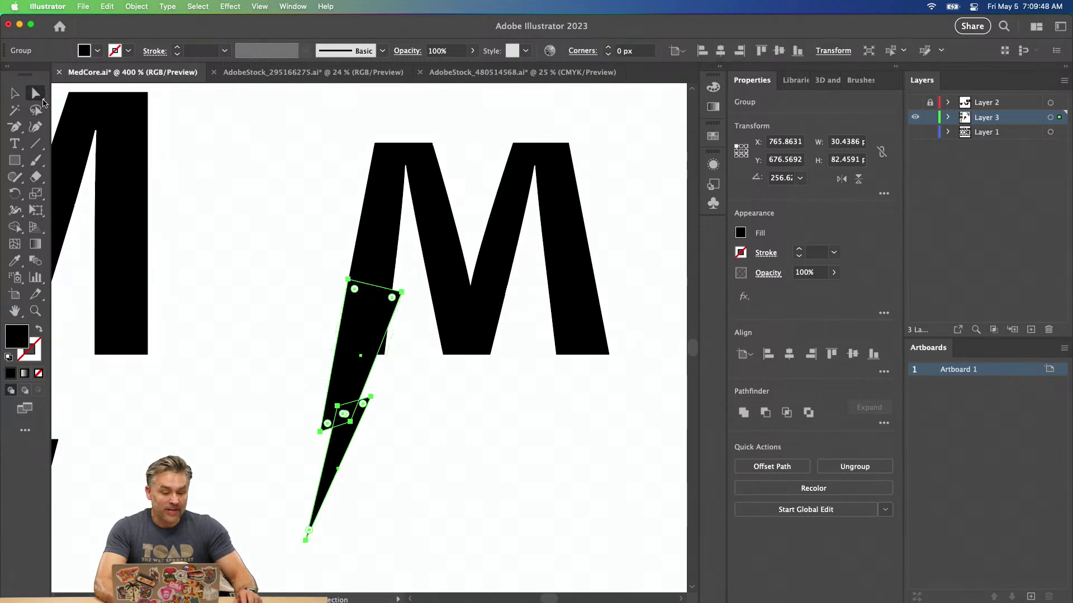
pyautogui.click(407, 166)
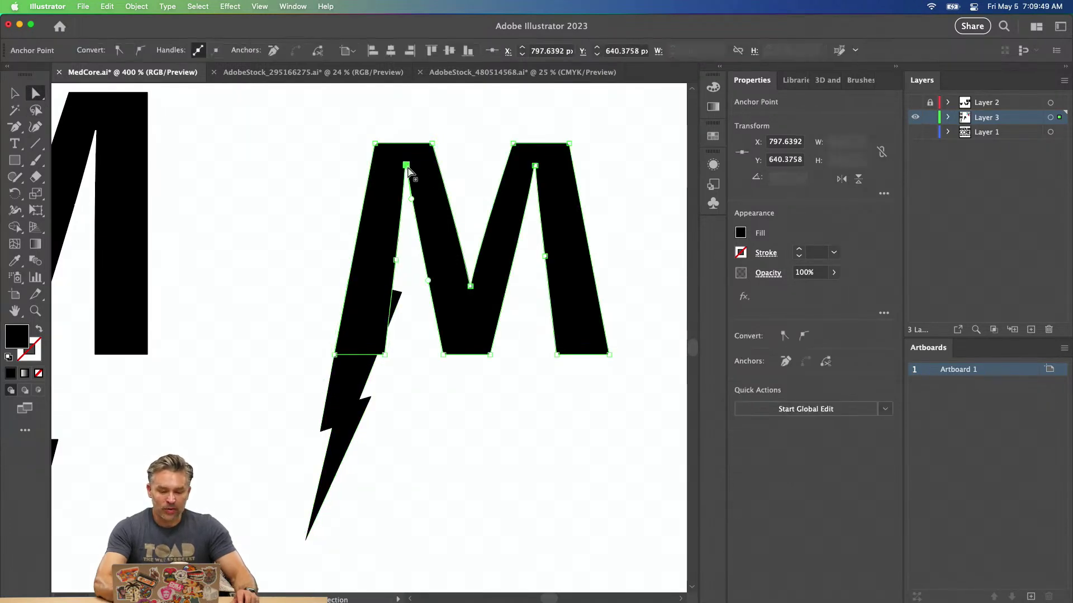
pyautogui.keyDown('shift'); pyautogui.click(534, 166); pyautogui.keyUp('shift')
pyautogui.press('super+z')
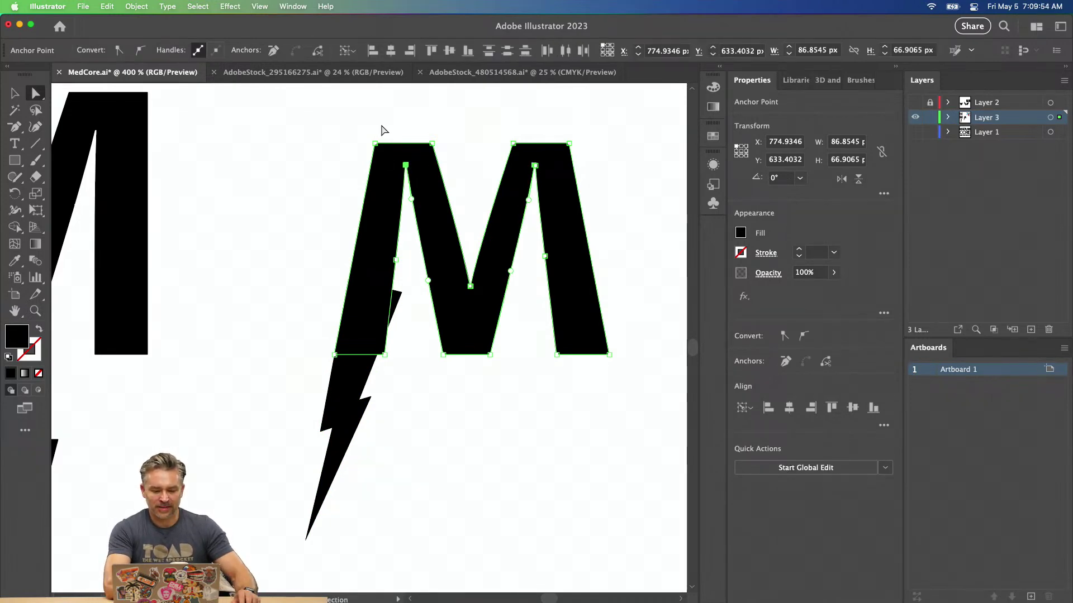
pyautogui.press('super+y')
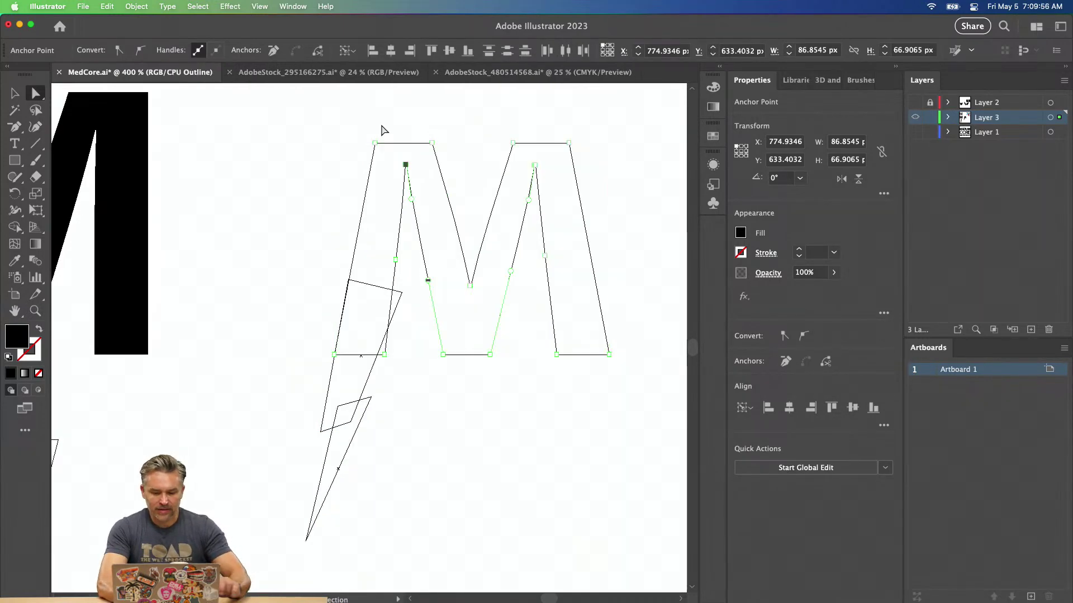
pyautogui.press('super+equal')
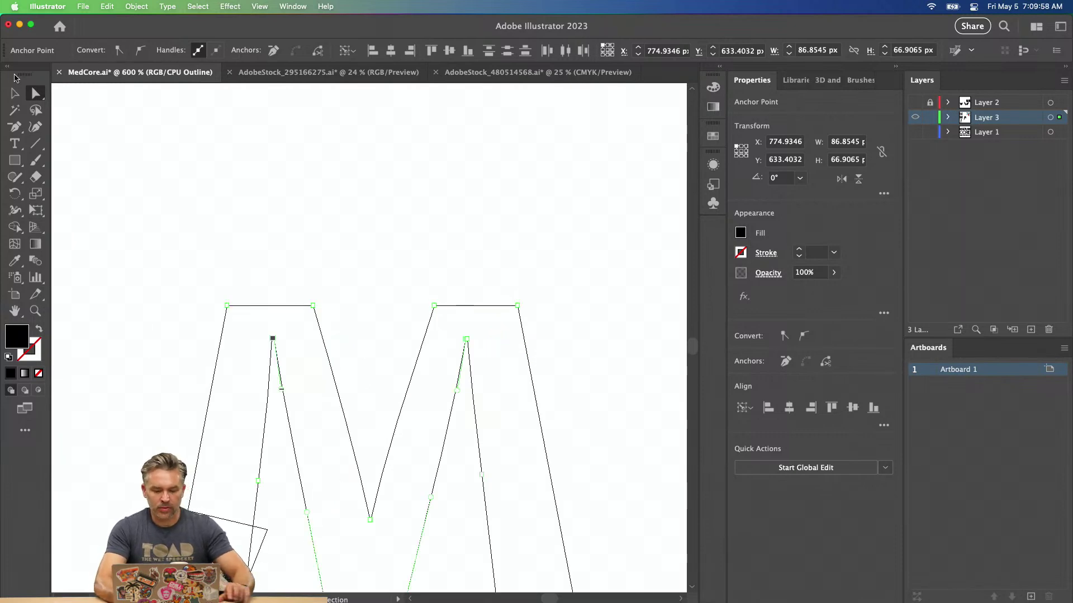
pyautogui.scroll(-5, 270, 240)
pyautogui.moveTo(316, 255); pyautogui.dragTo(313, 255)
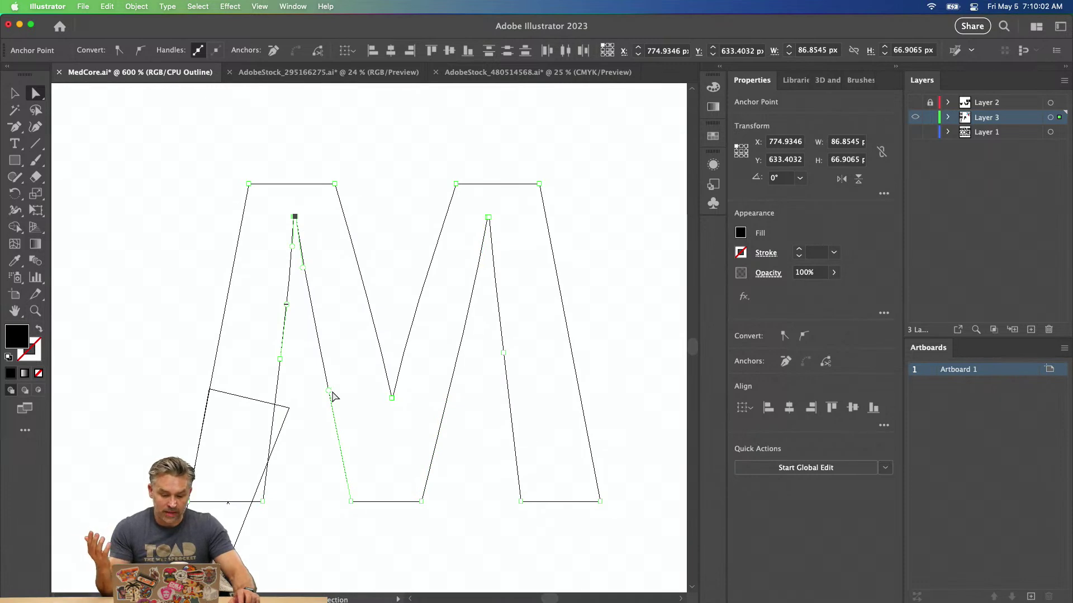
pyautogui.moveTo(474, 212); pyautogui.dragTo(508, 244)
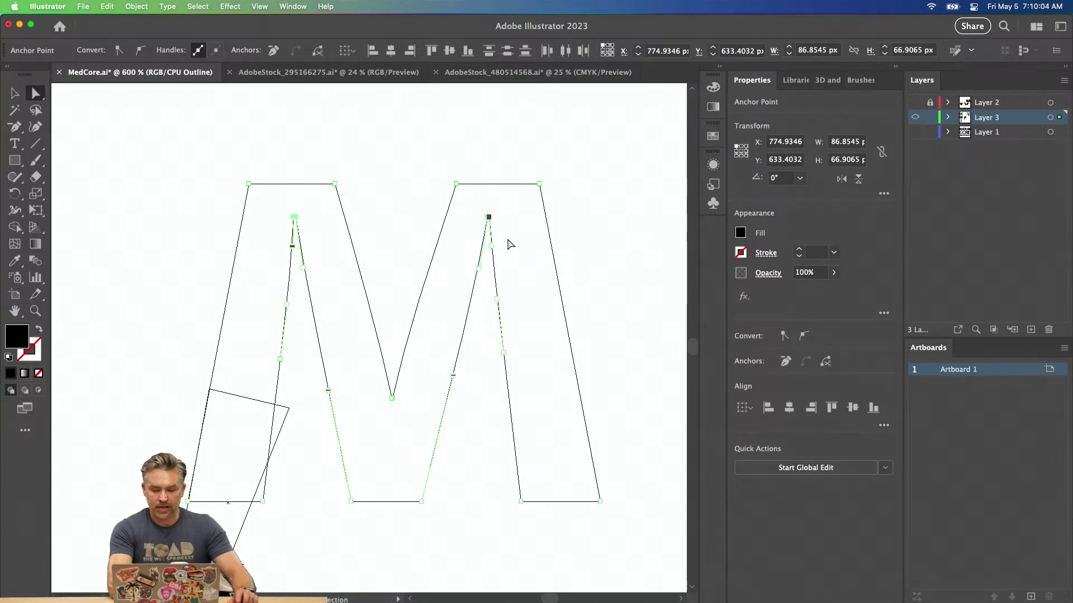
pyautogui.hotkey('shift', 'Down')
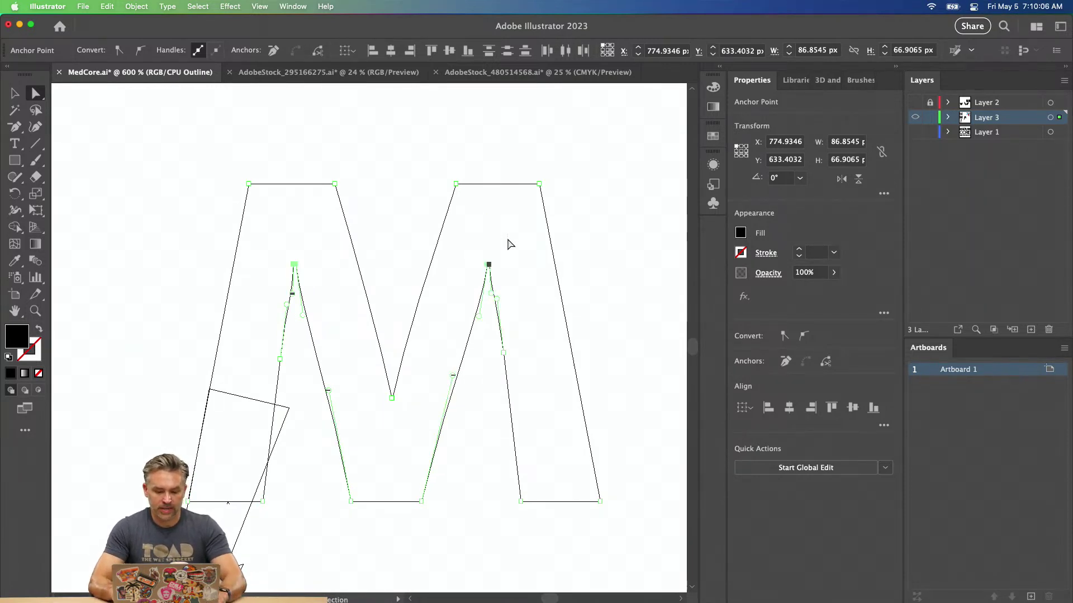
# Delete the extra mid-edge anchor points on the inner edges of both outer stems and return to preview.
pyautogui.click(504, 354)
pyautogui.press('p')
pyautogui.click(504, 354)
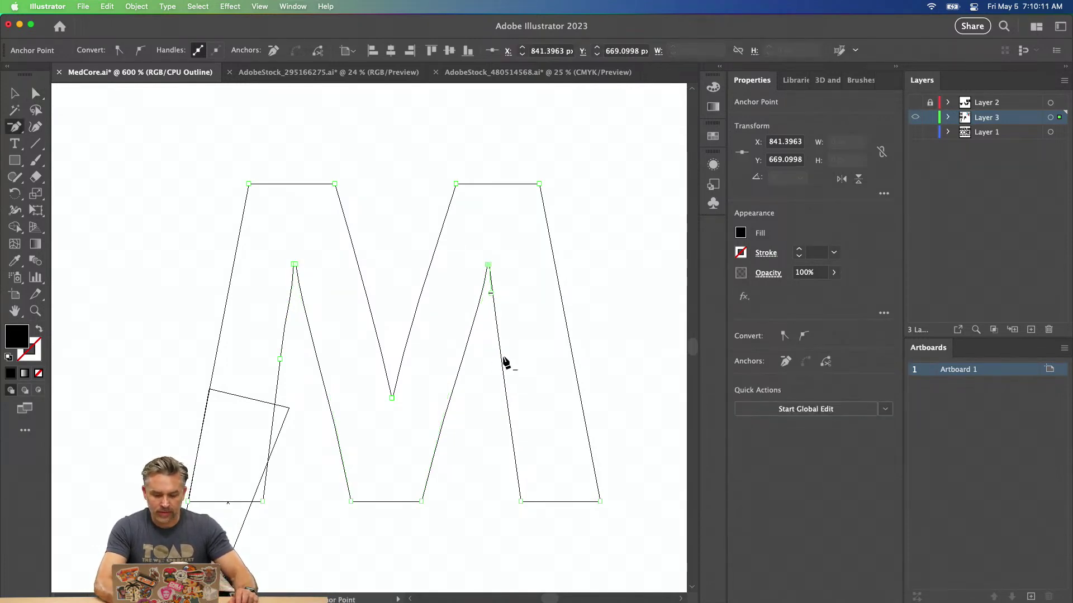
pyautogui.click(281, 361)
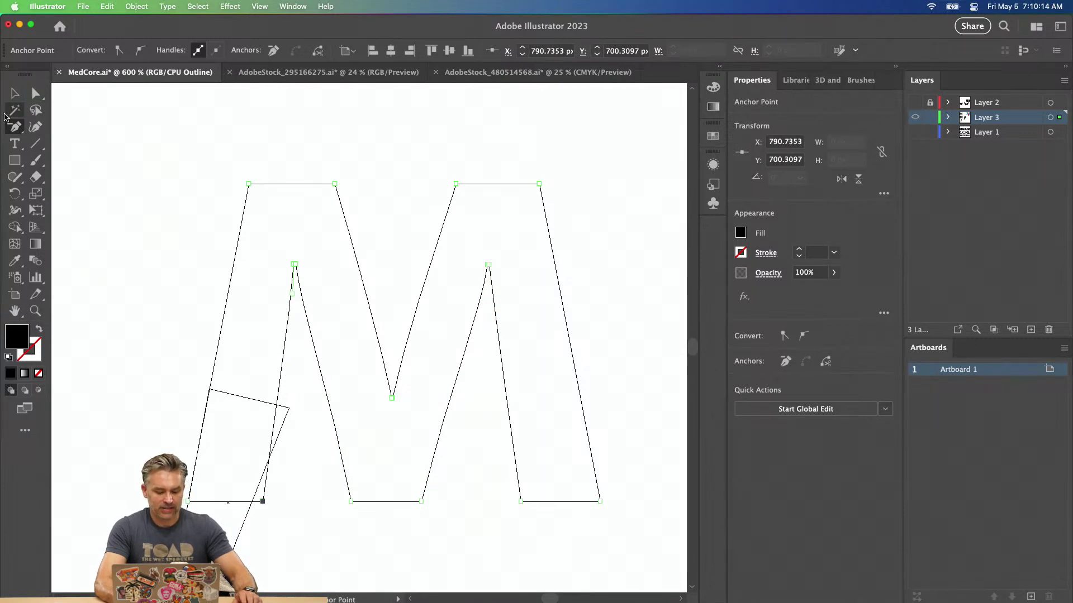
pyautogui.press('super+y')
# Move the bolt down and slightly left so its upper outer corner meets the outer edge of the M's left stem.
pyautogui.moveTo(239, 318); pyautogui.dragTo(289, 172)
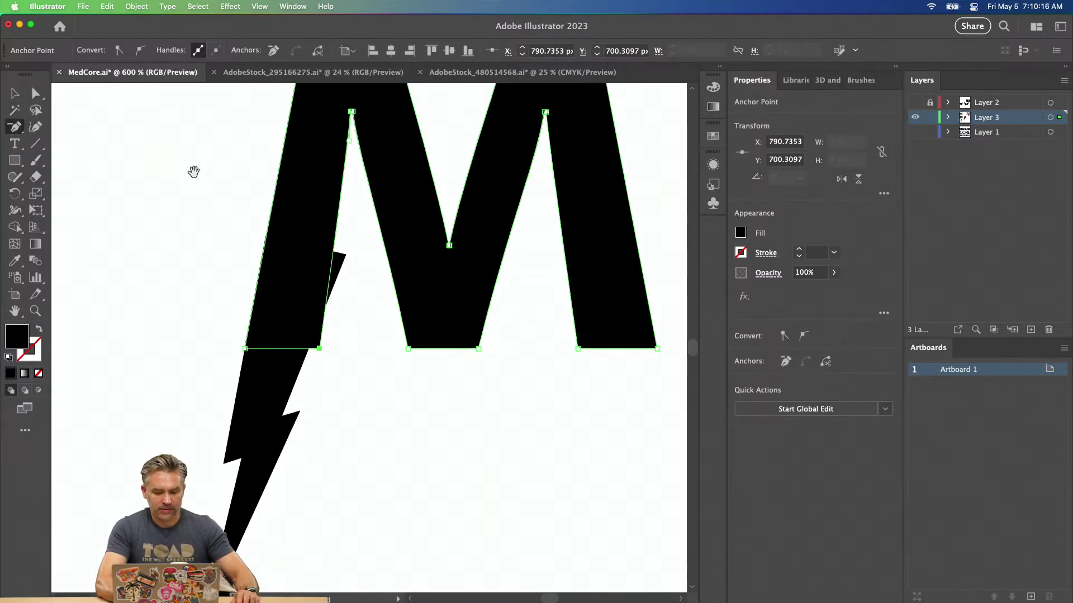
pyautogui.click(12, 96)
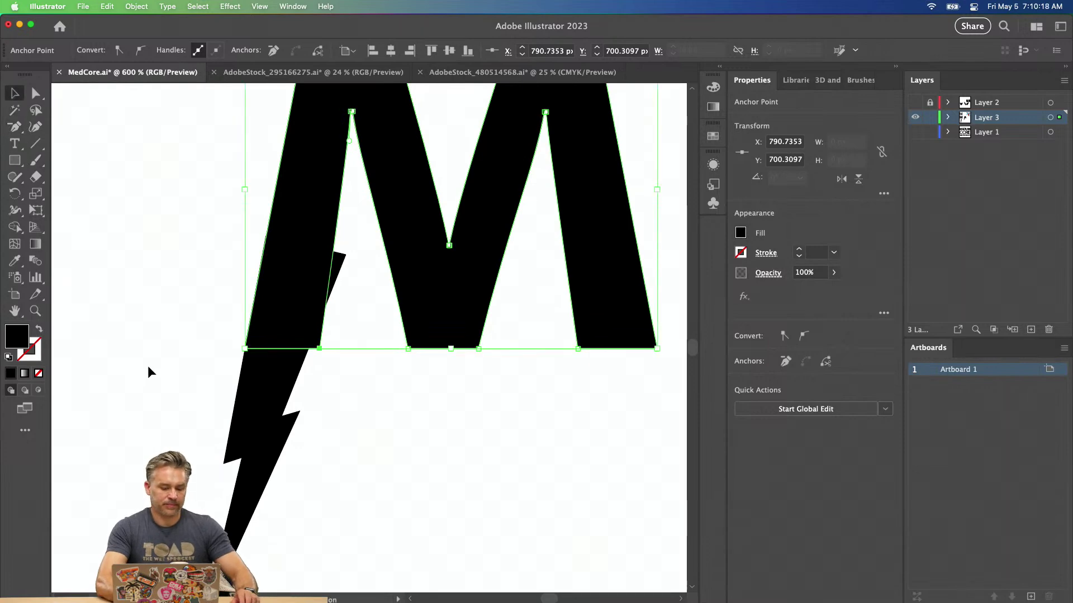
pyautogui.click(148, 368)
pyautogui.click(245, 428)
pyautogui.moveTo(259, 404); pyautogui.dragTo(262, 424)
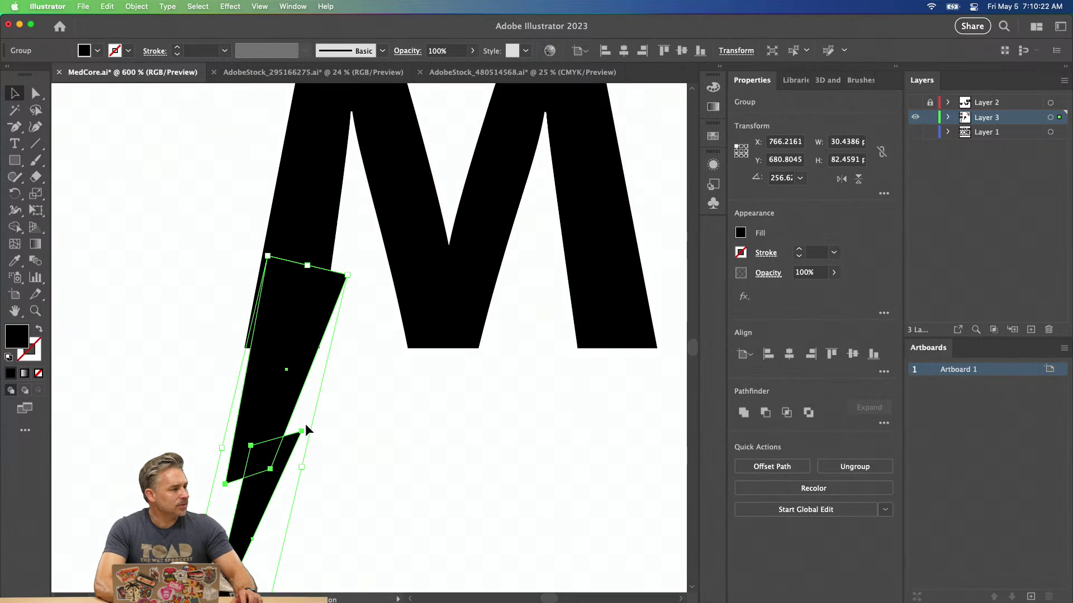
pyautogui.press('super+h')
pyautogui.moveTo(270, 406); pyautogui.dragTo(269, 407)
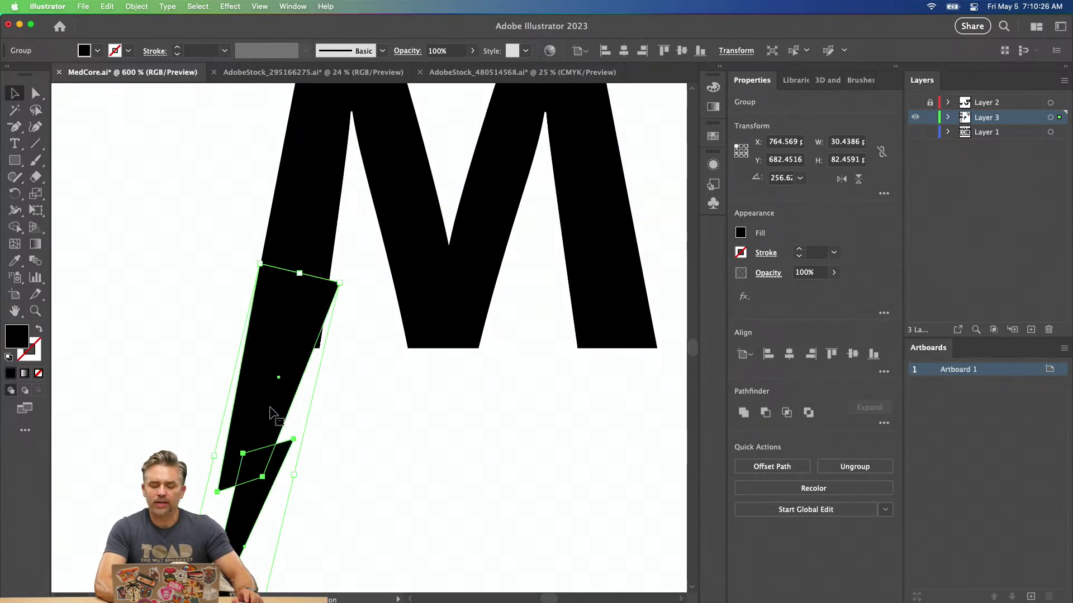
# Pull the inner bottom corner anchor of the M's left stem up behind the bolt, then deselect the M.
pyautogui.click(35, 95)
pyautogui.click(324, 200)
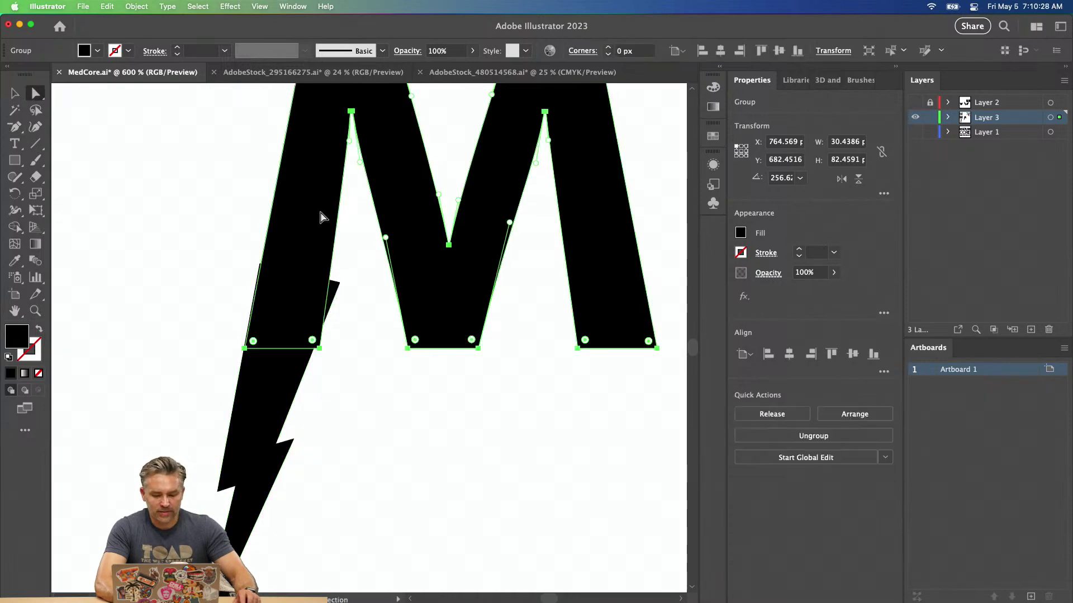
pyautogui.click(320, 349)
pyautogui.moveTo(320, 350); pyautogui.dragTo(331, 286)
pyautogui.press('super+minus')
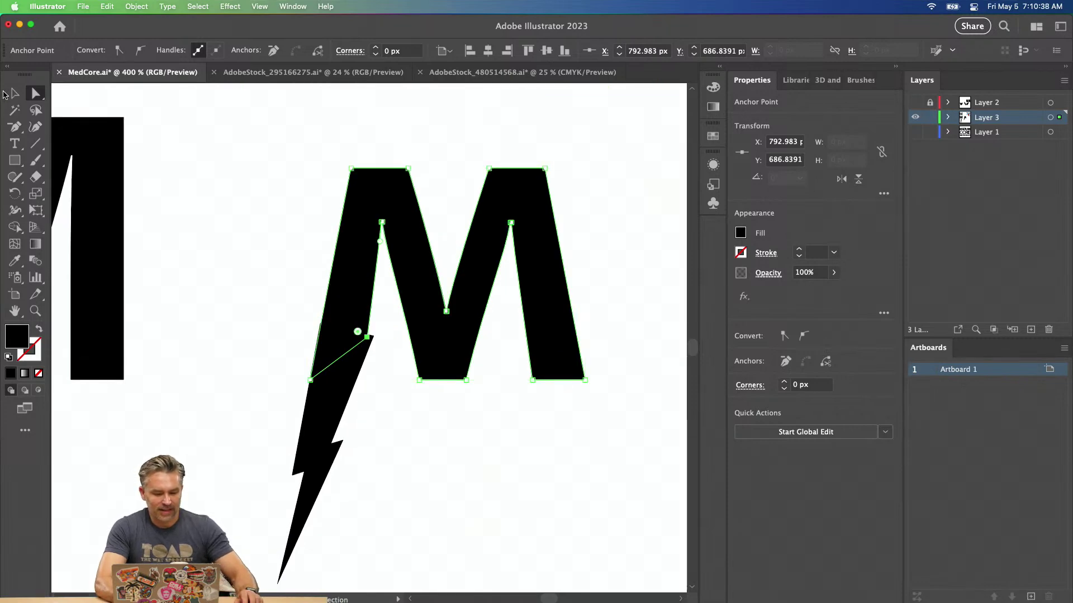
pyautogui.click(12, 93)
pyautogui.click(275, 304)
# Apply Perspective Distort to the bolt, spreading its lower end for an overall size of about 32 by 82 px.
pyautogui.scroll(-5, 291, 324)
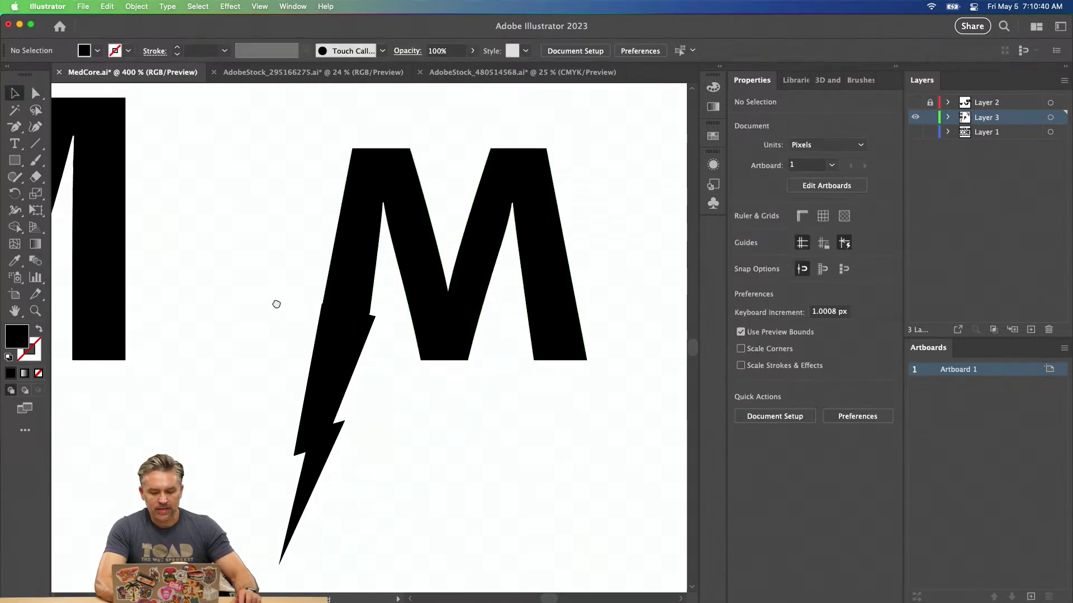
pyautogui.click(331, 341)
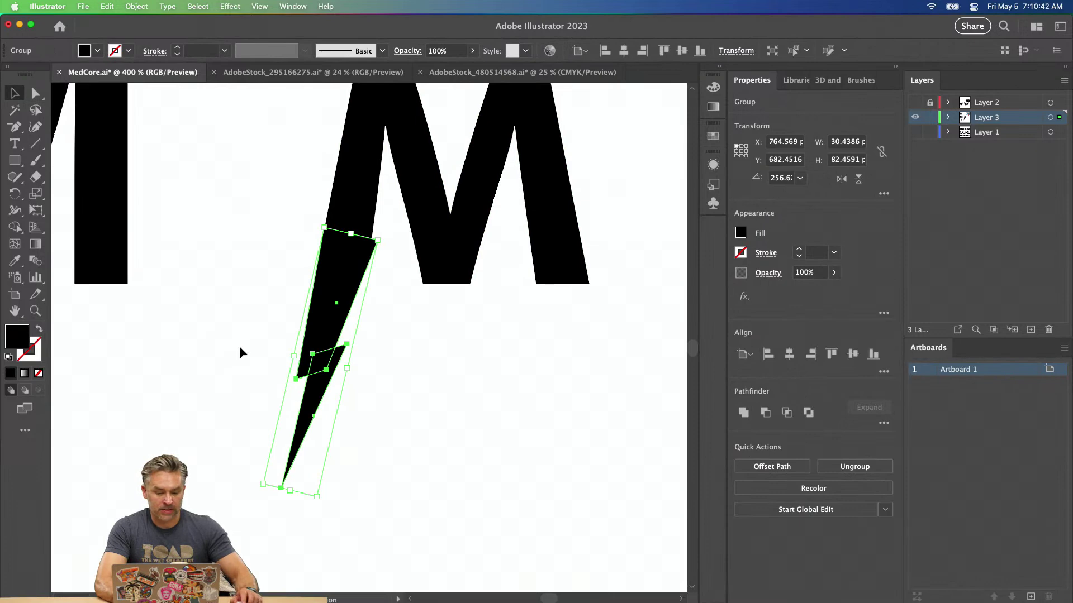
pyautogui.click(35, 210)
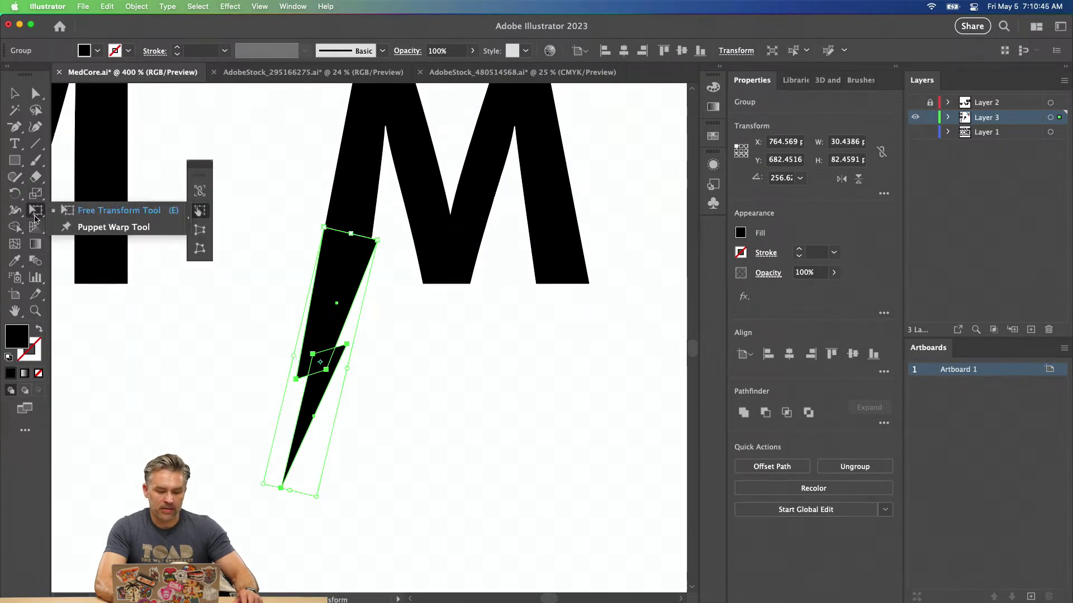
pyautogui.click(200, 231)
pyautogui.moveTo(315, 222); pyautogui.dragTo(314, 222)
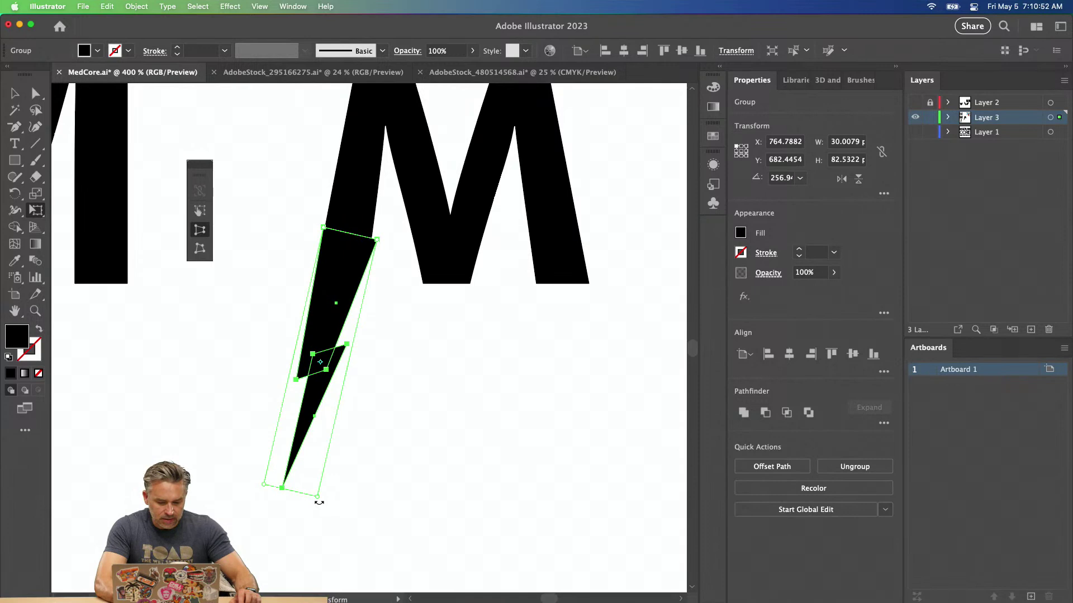
pyautogui.moveTo(316, 497); pyautogui.dragTo(340, 502)
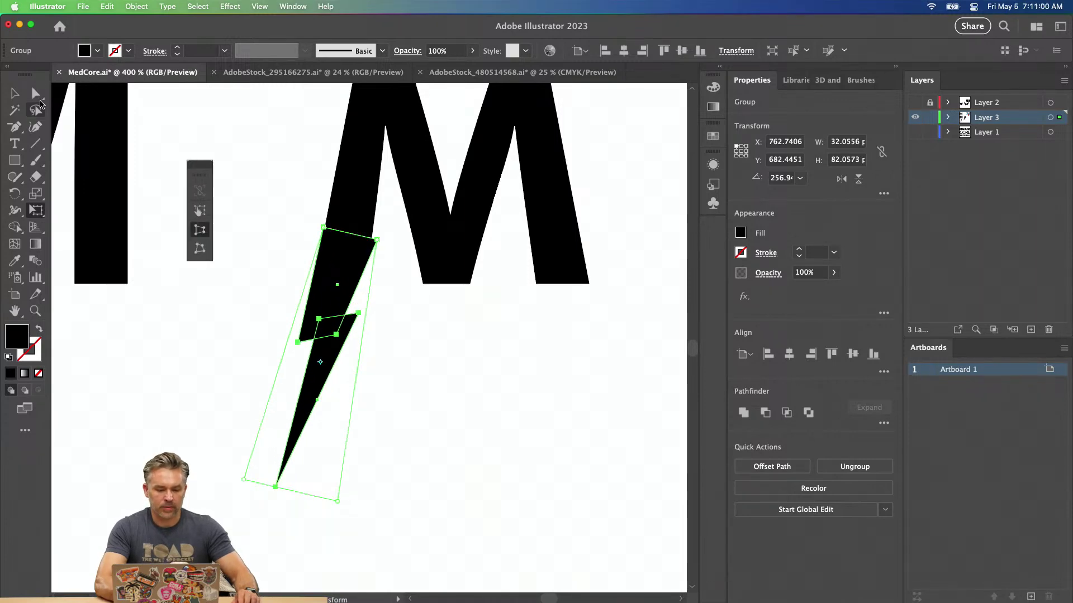
# Move the distorted bolt up about 7 px and slightly right to line up with the outer edge of the M's left stem.
pyautogui.click(17, 93)
pyautogui.click(259, 247)
pyautogui.moveTo(322, 305); pyautogui.dragTo(376, 301)
pyautogui.press('super+minus')
pyautogui.scroll(2, 296, 310)
pyautogui.hscroll(1, 296, 310)
pyautogui.press('super+plus')
pyautogui.press('super+plus')
pyautogui.moveTo(351, 216); pyautogui.dragTo(310, 369)
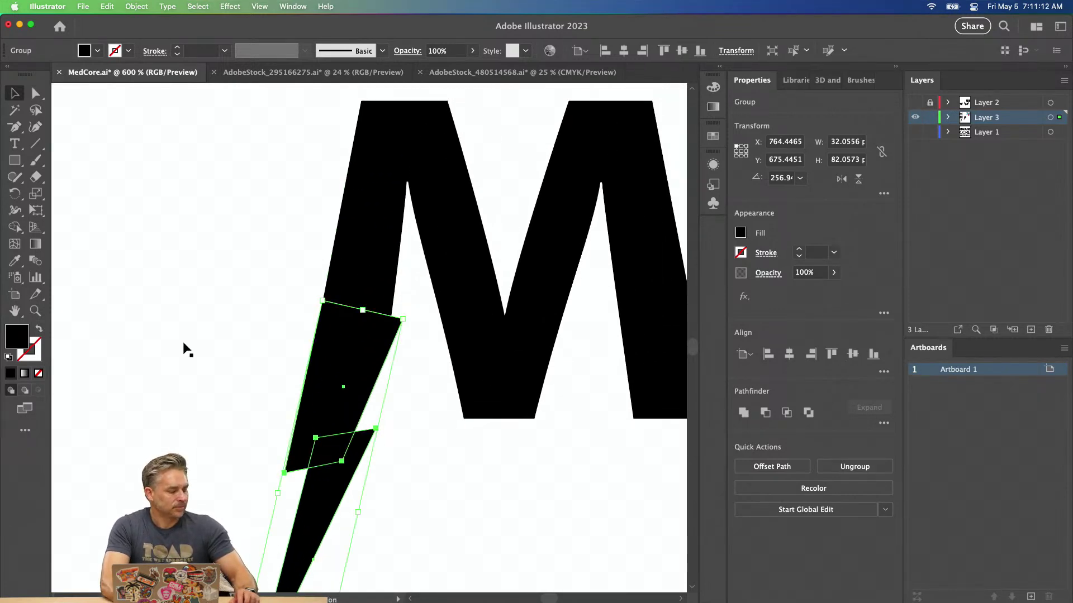
# Raise both bottom corner anchors of the M's left stem so the stem ends just inside the top of the bolt.
pyautogui.click(35, 93)
pyautogui.click(399, 238)
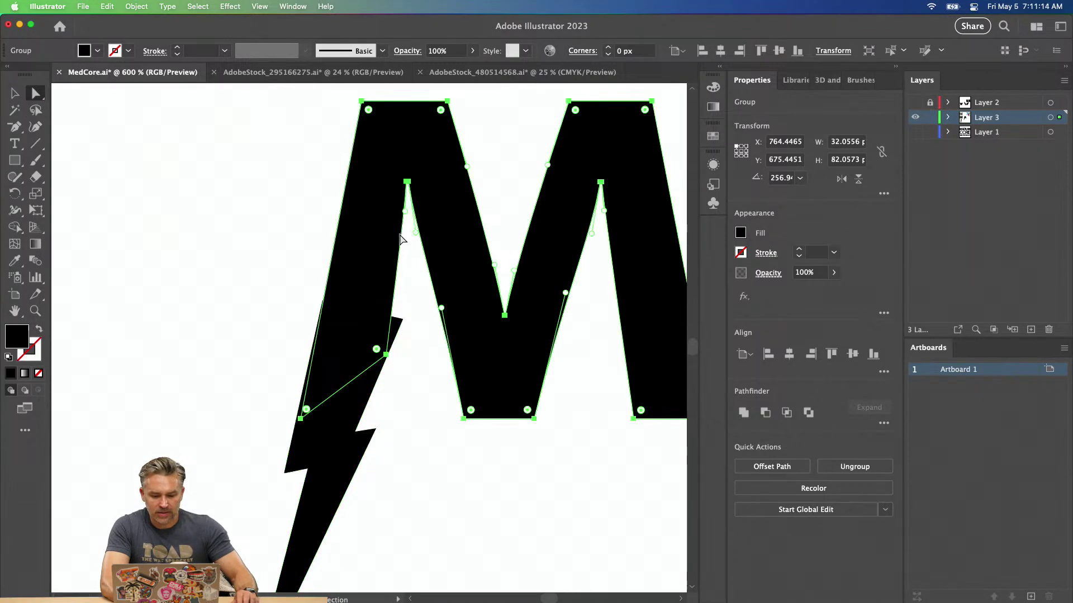
pyautogui.click(386, 355)
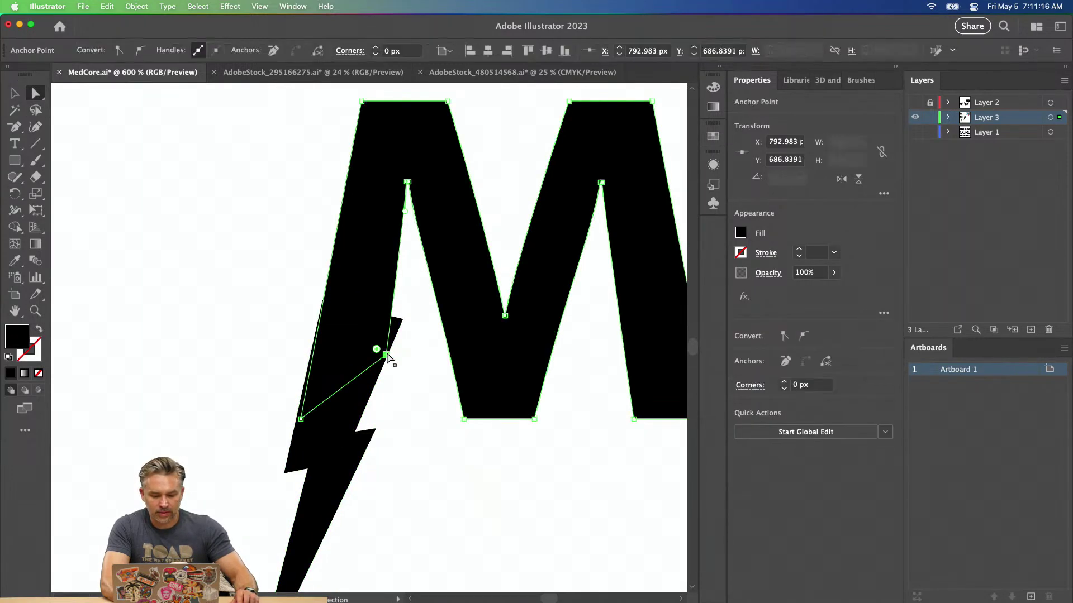
pyautogui.moveTo(386, 355); pyautogui.dragTo(383, 322)
pyautogui.moveTo(300, 425); pyautogui.dragTo(315, 349)
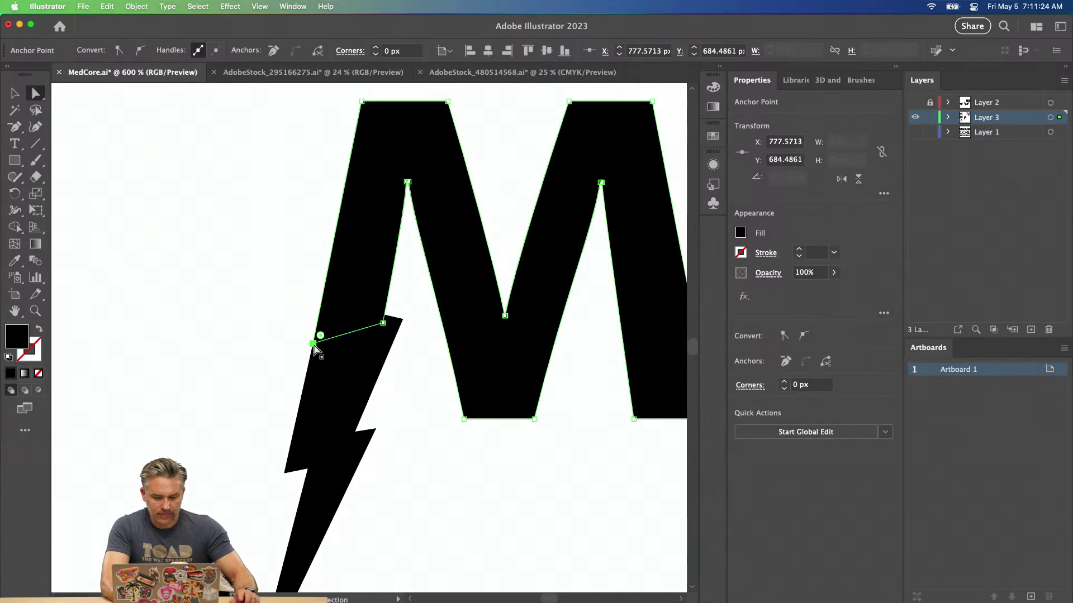
# Convert the M's two inner peaks and the two bottom anchors of its middle V to corner points with the Anchor Point tool.
pyautogui.moveTo(263, 325)
pyautogui.mouseDown()
pyautogui.moveTo(248, 272)
pyautogui.moveTo(242, 324)
pyautogui.mouseUp()
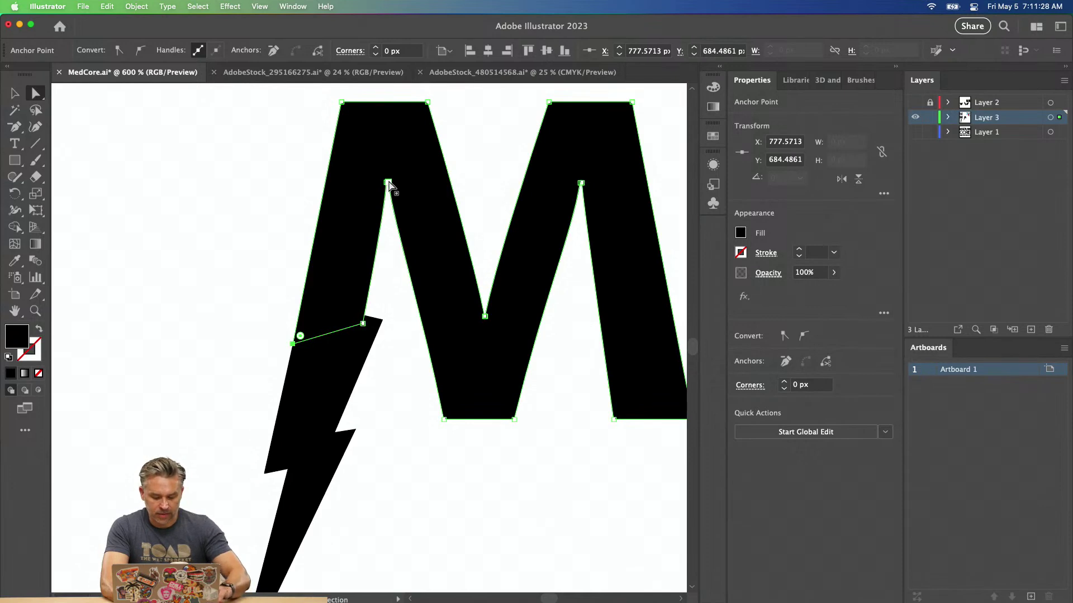
pyautogui.hotkey('shift', 'c')
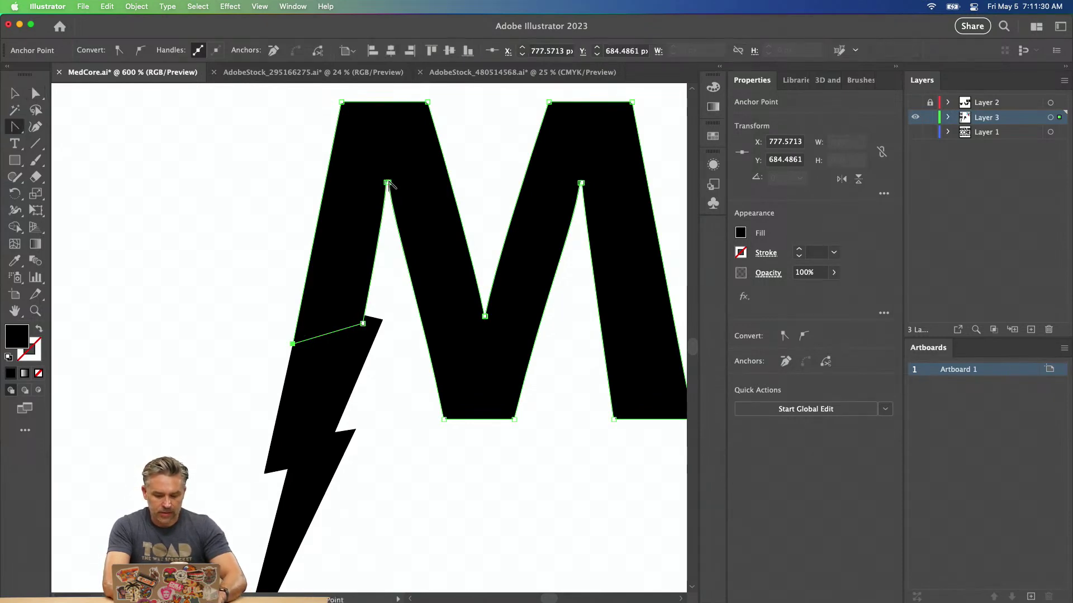
pyautogui.click(388, 183)
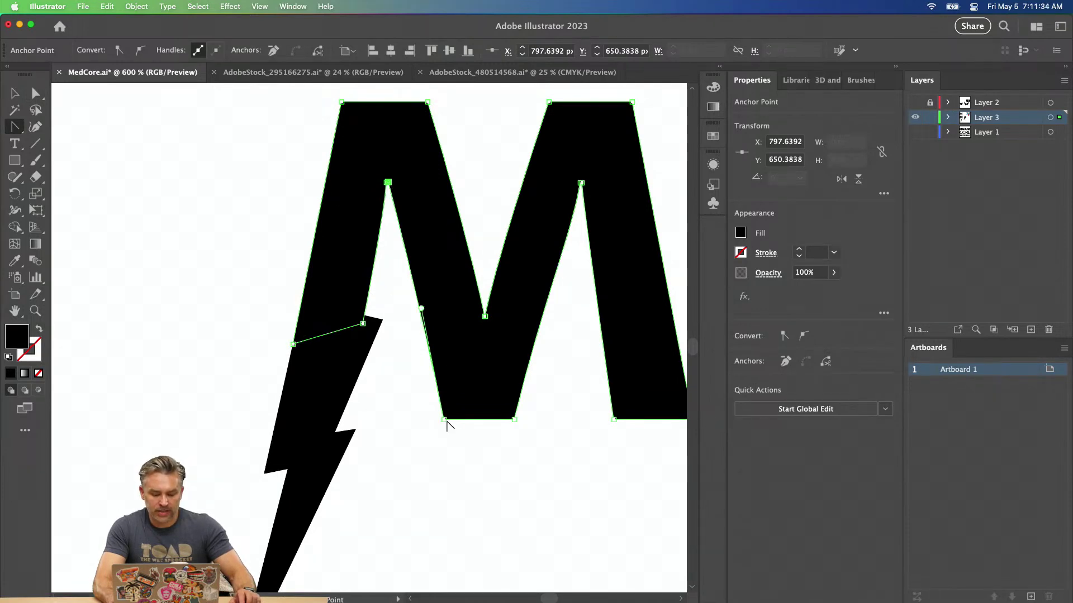
pyautogui.click(445, 420)
pyautogui.click(514, 420)
pyautogui.click(582, 183)
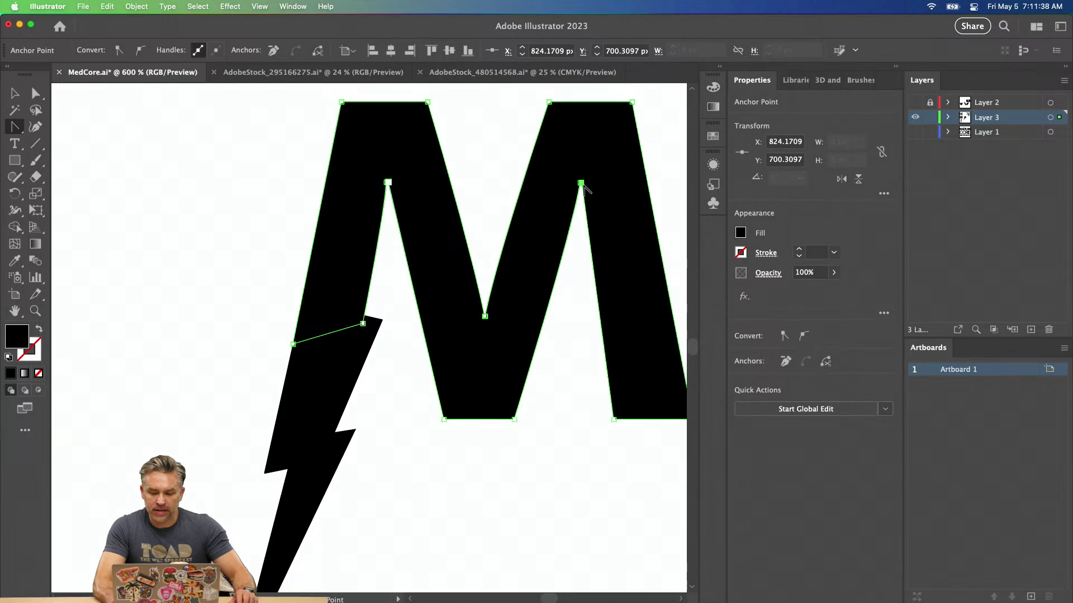
# Convert the M's right inner peak and adjoining bottom anchor to corner points, and raise the left stem's inner bottom anchor to about Y 664 px.
pyautogui.click(614, 420)
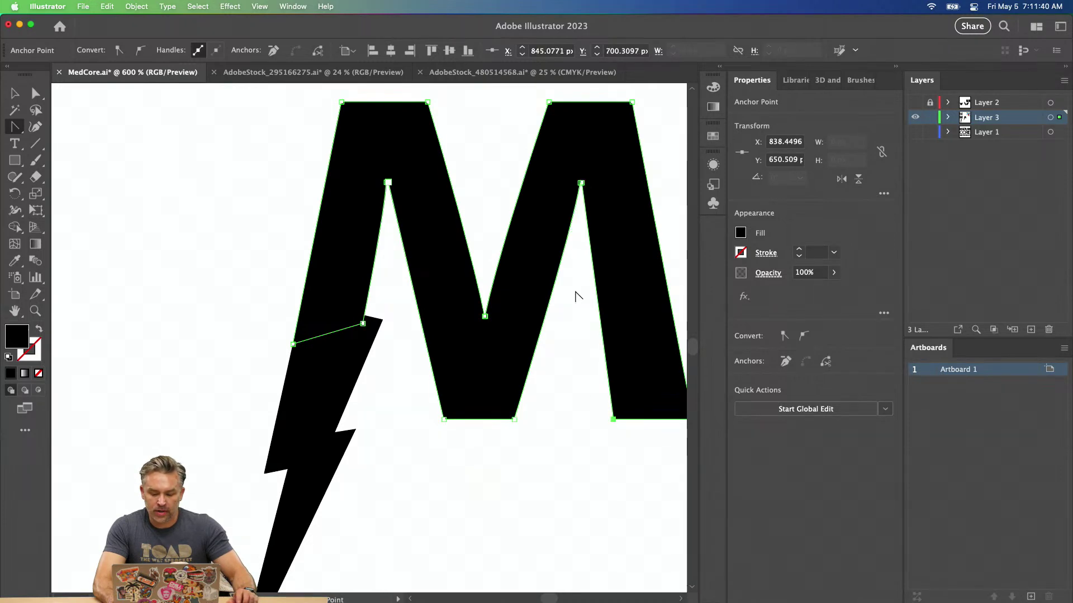
pyautogui.click(581, 183)
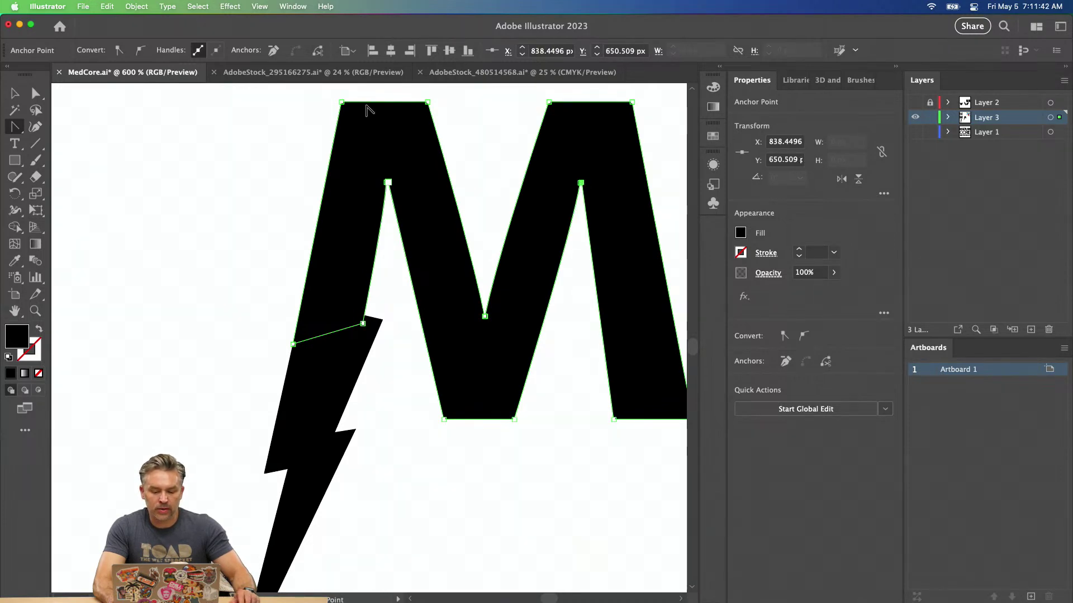
pyautogui.hscroll(-1, 265, 141)
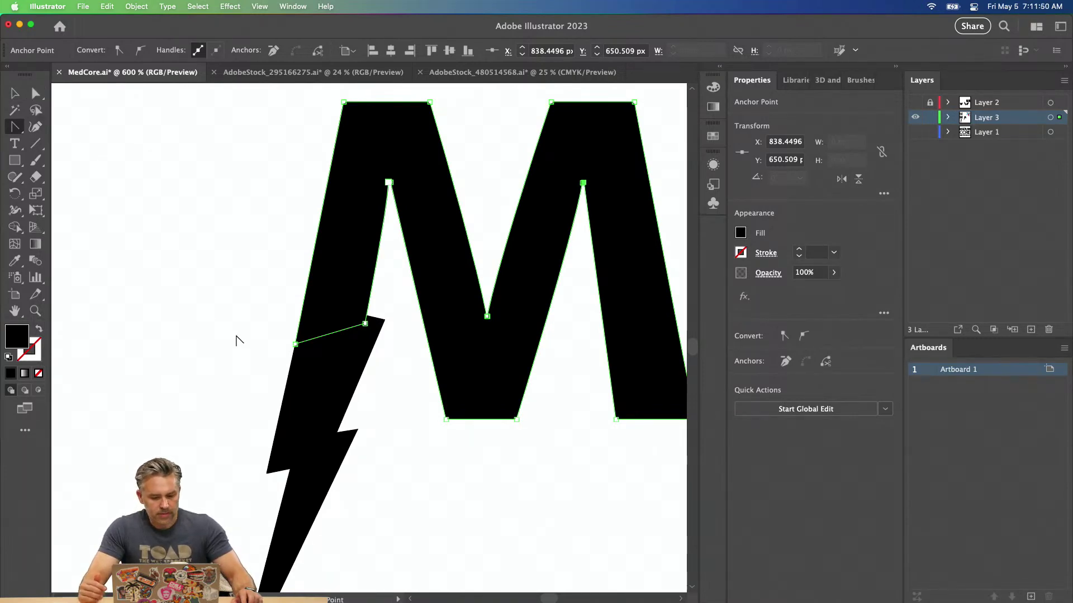
pyautogui.click(32, 95)
pyautogui.moveTo(367, 325)
pyautogui.mouseDown()
pyautogui.moveTo(384, 221)
pyautogui.moveTo(379, 249)
pyautogui.mouseUp()
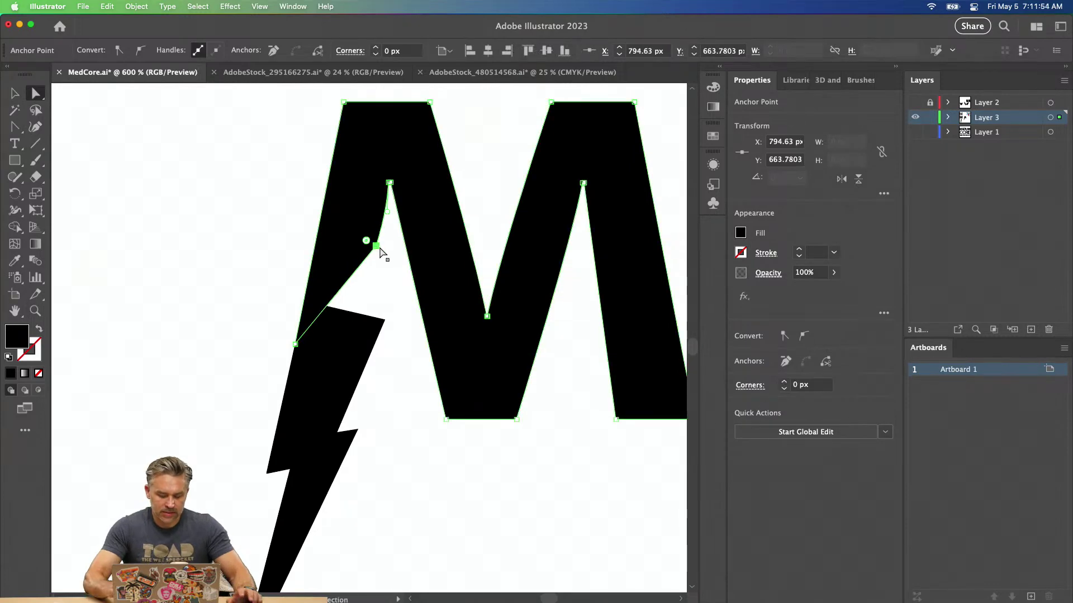
# Set Layer 3's selection color to Dark Blue in its layer options.
pyautogui.doubleClick(1016, 122)
pyautogui.click(374, 374)
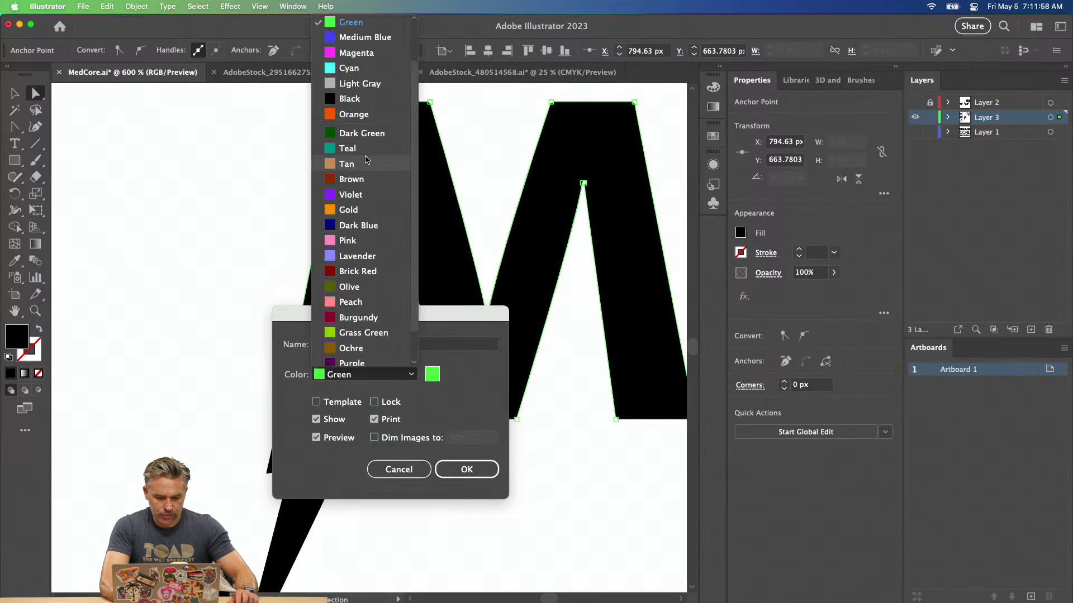
pyautogui.click(359, 226)
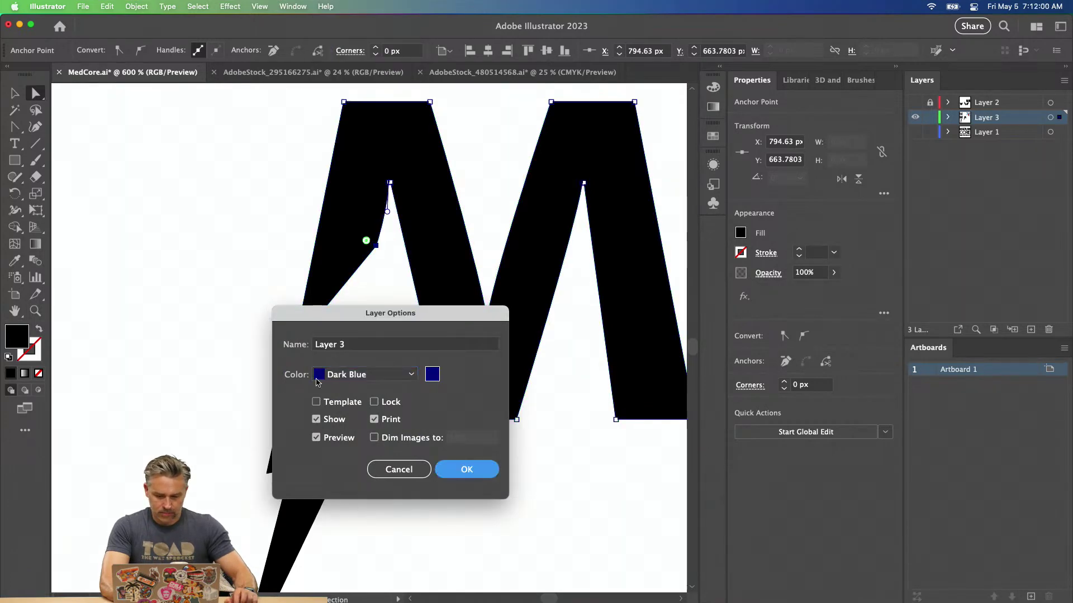
pyautogui.click(467, 469)
pyautogui.click(221, 279)
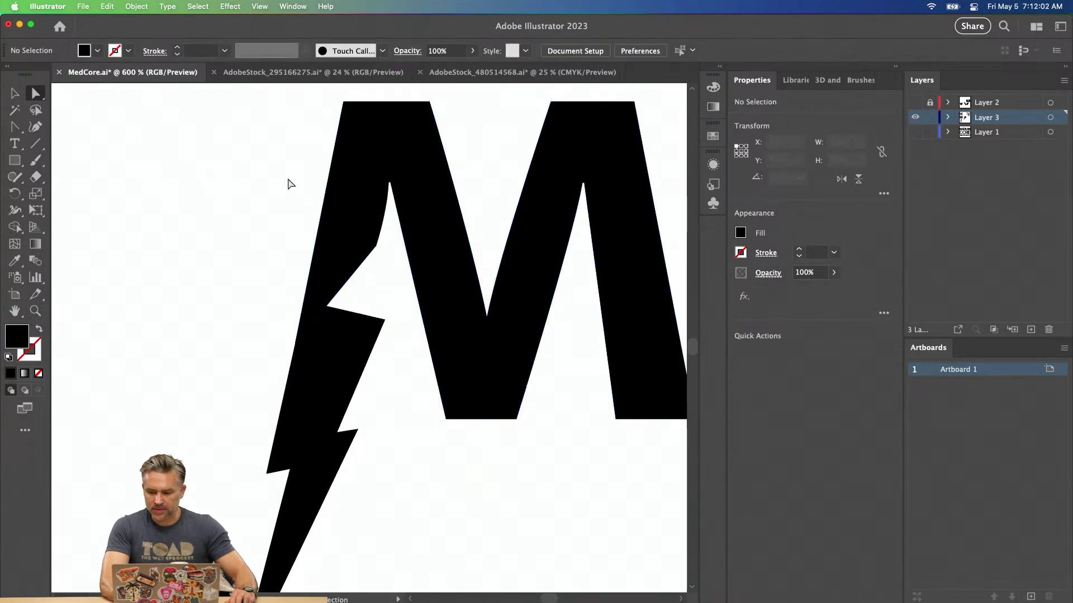
# Set Layer 3's selection color to Orange so the M's anchors and handles stand out against the black fill.
pyautogui.click(345, 175)
pyautogui.press('super+equal')
pyautogui.press('super+equal')
pyautogui.press('super+equal')
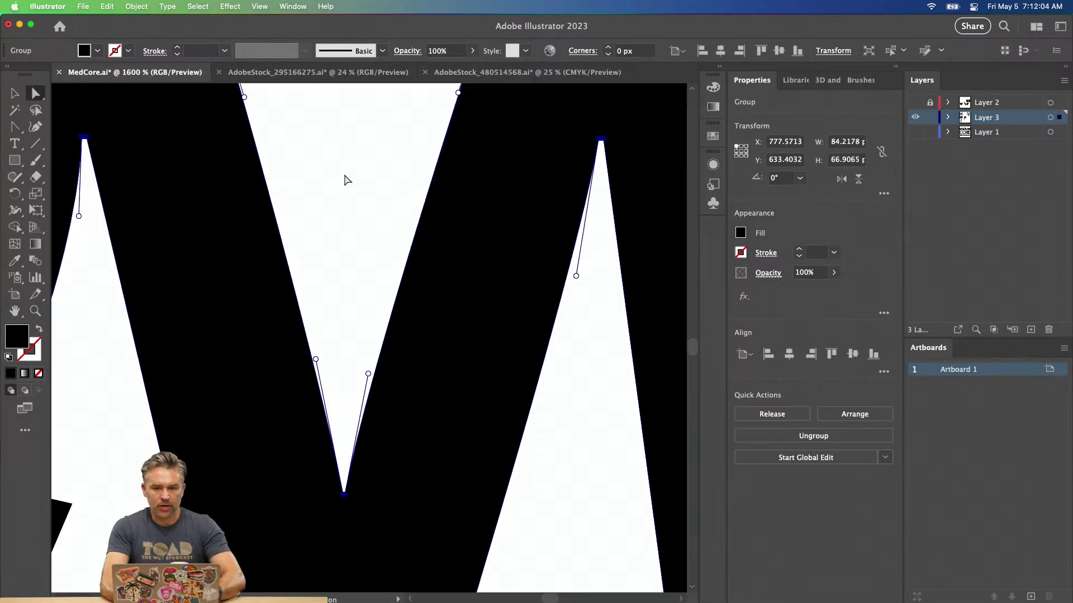
pyautogui.moveTo(343, 173); pyautogui.dragTo(556, 202)
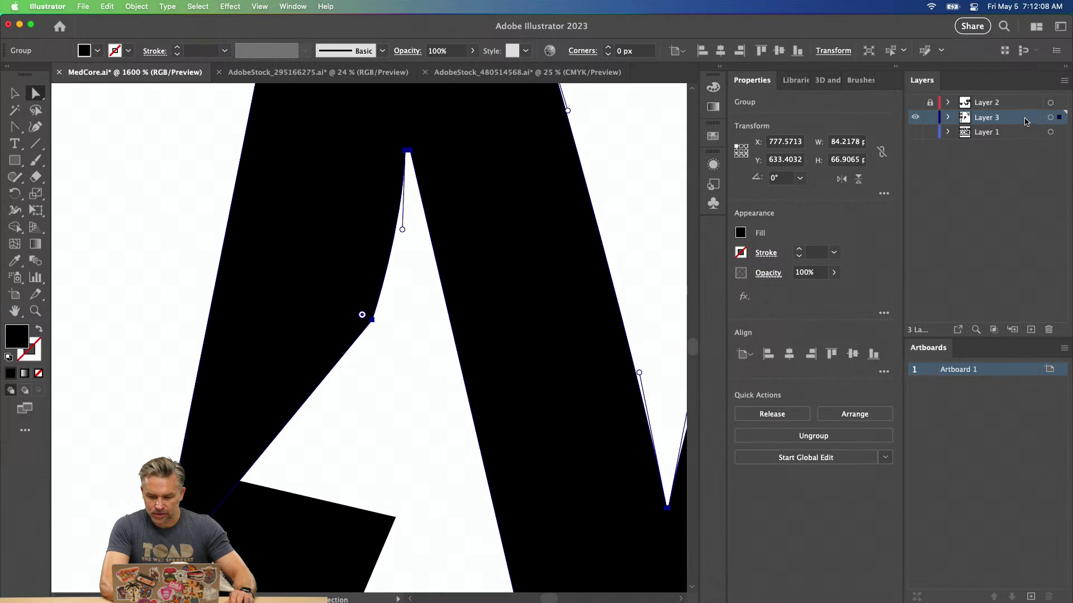
pyautogui.doubleClick(1026, 115)
pyautogui.click(367, 375)
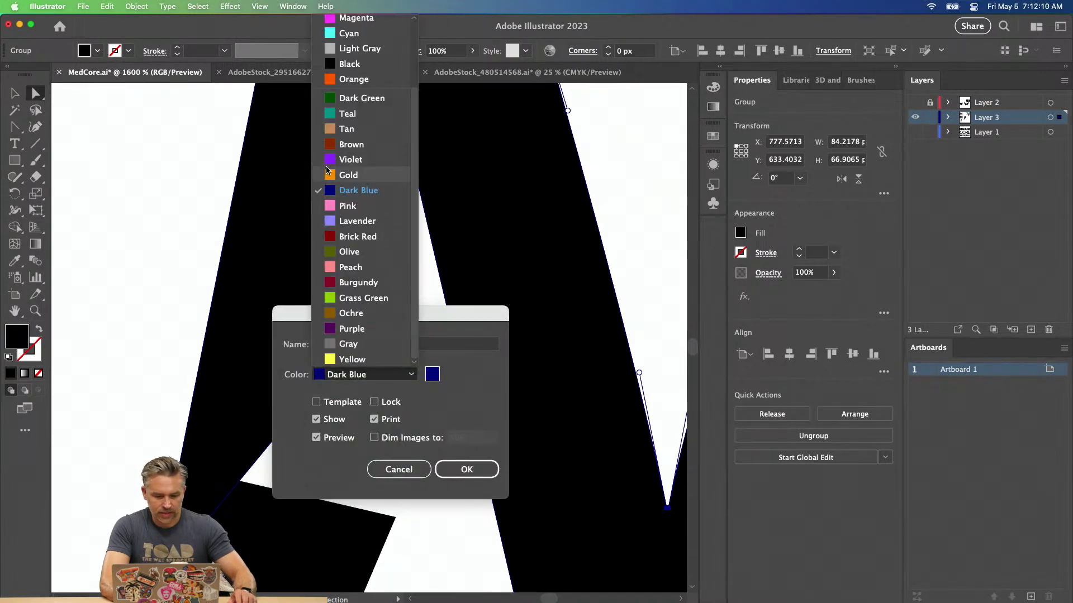
pyautogui.click(336, 79)
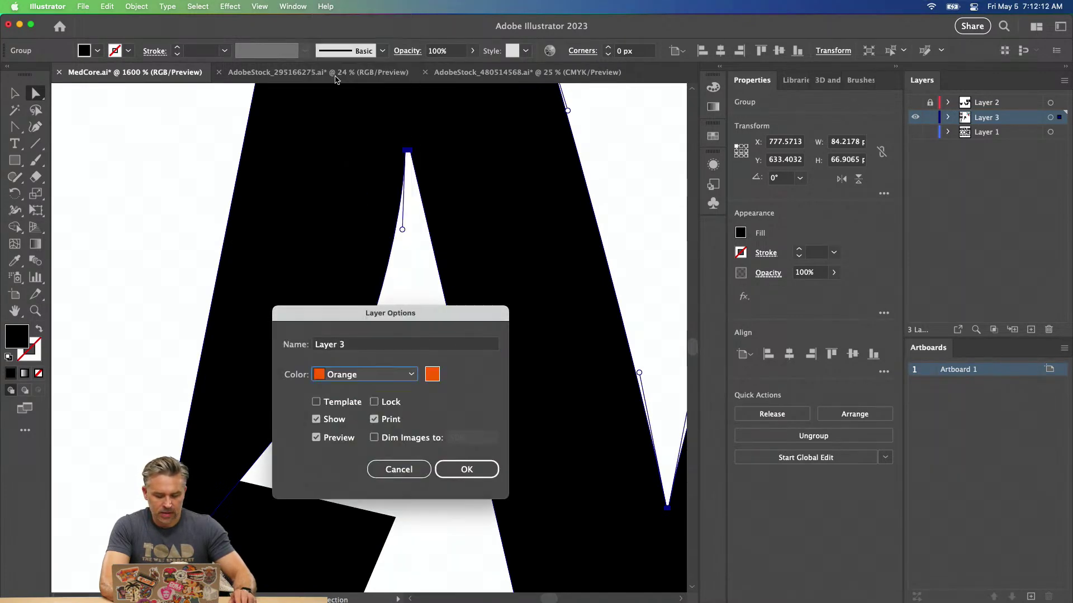
pyautogui.click(466, 470)
pyautogui.click(194, 215)
# Convert the M's left inner peak to a corner point with the Anchor Point tool, straightening the left stem's inner edge.
pyautogui.click(322, 212)
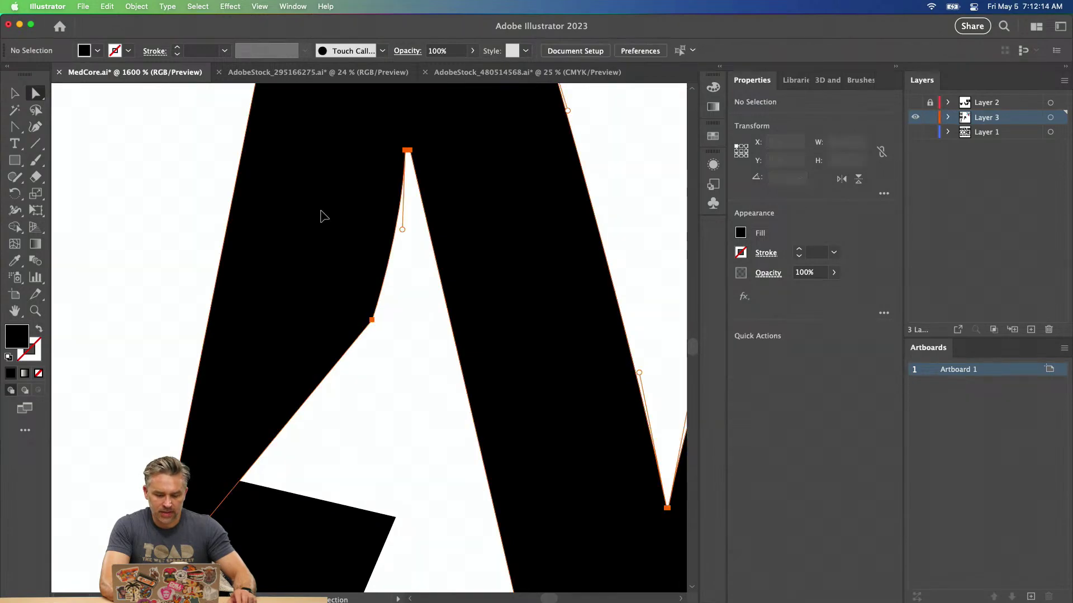
pyautogui.click(311, 248)
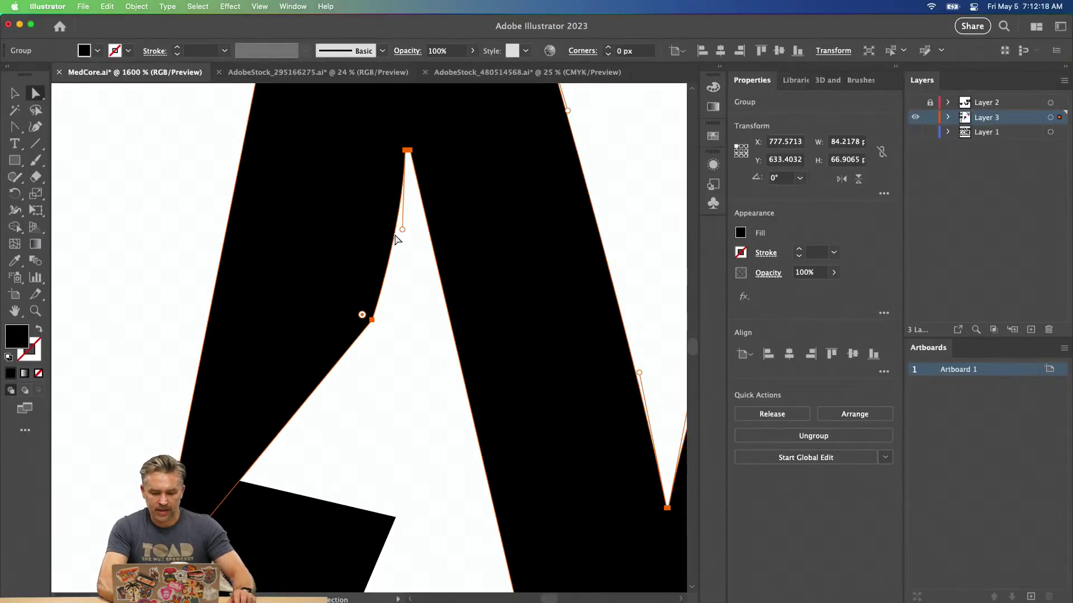
pyautogui.hotkey('shift', 'c')
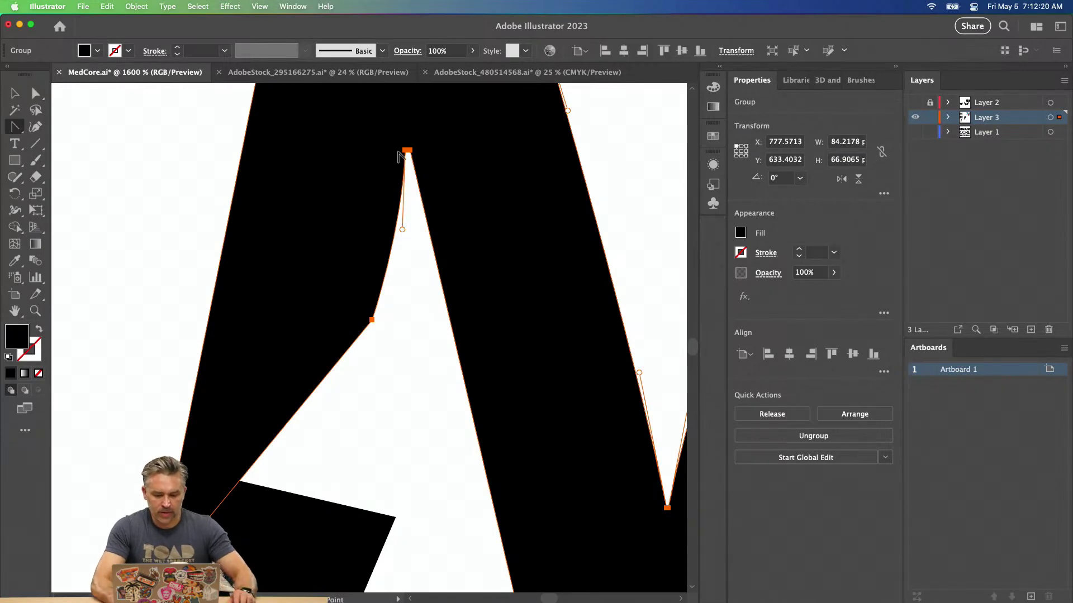
pyautogui.click(407, 151)
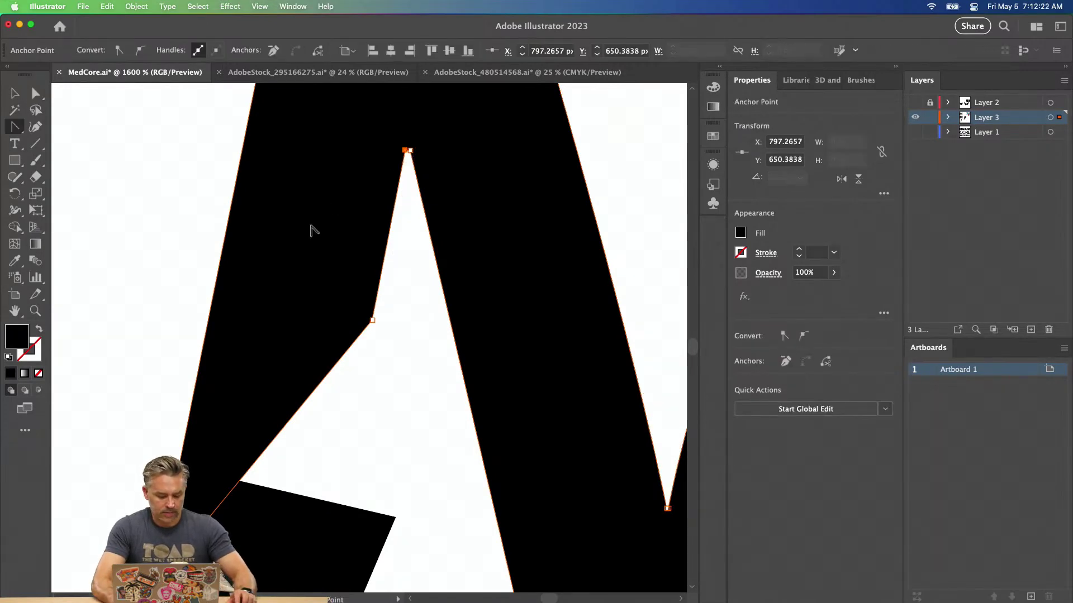
# Move the lightning bolt up and slightly right along the M's left stem to about X 767, Y 664 px.
pyautogui.click(16, 94)
pyautogui.moveTo(142, 292); pyautogui.dragTo(200, 145)
pyautogui.press('super+minus')
pyautogui.press('super+minus')
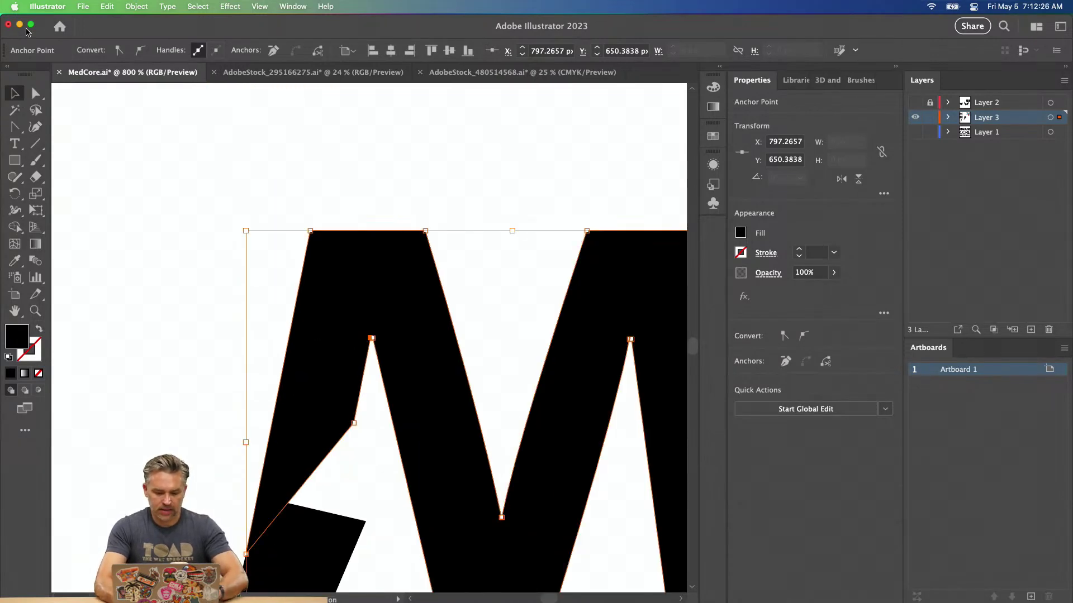
pyautogui.moveTo(253, 365); pyautogui.dragTo(297, 137)
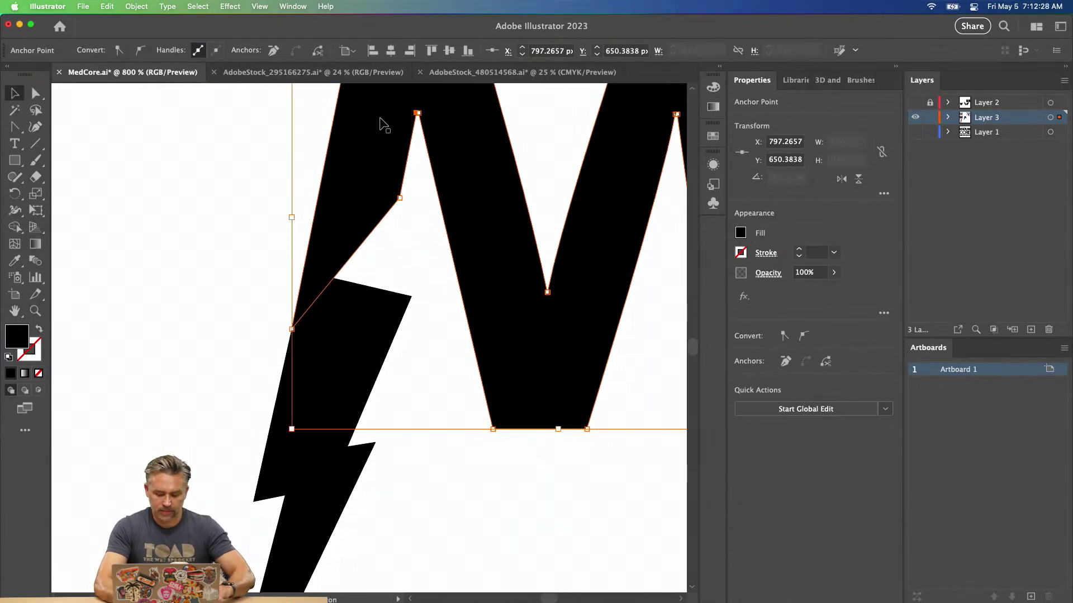
pyautogui.press('super+minus')
pyautogui.moveTo(269, 312); pyautogui.dragTo(252, 137)
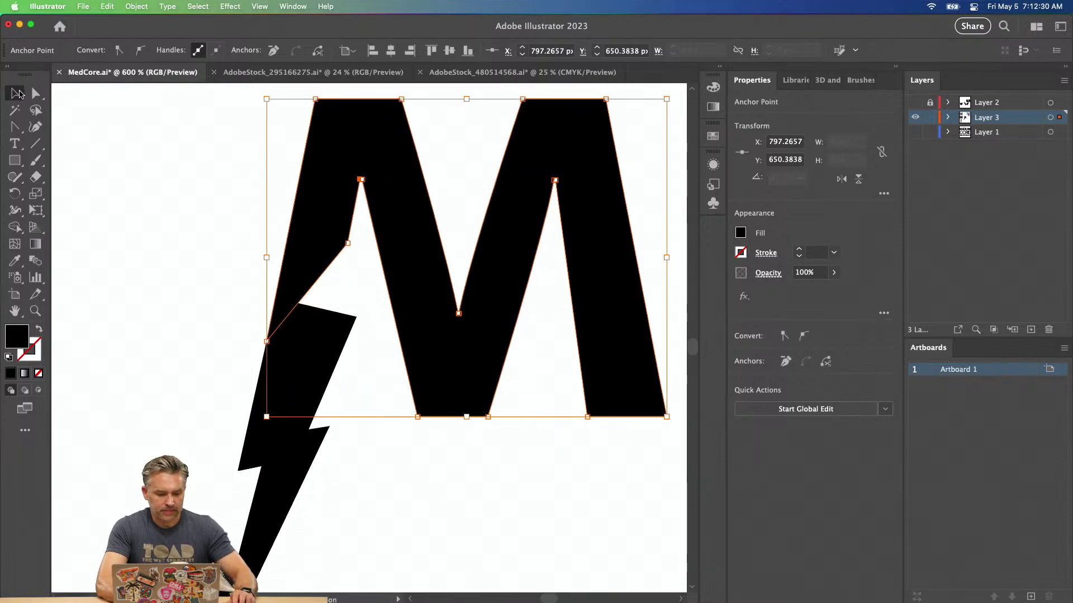
pyautogui.moveTo(295, 375); pyautogui.dragTo(307, 318)
# Reshape the bolt's upper piece with Direct Selection, extending its top anchors to the M's left inner peak and top-left corner and widening its bottom edge.
pyautogui.press('a')
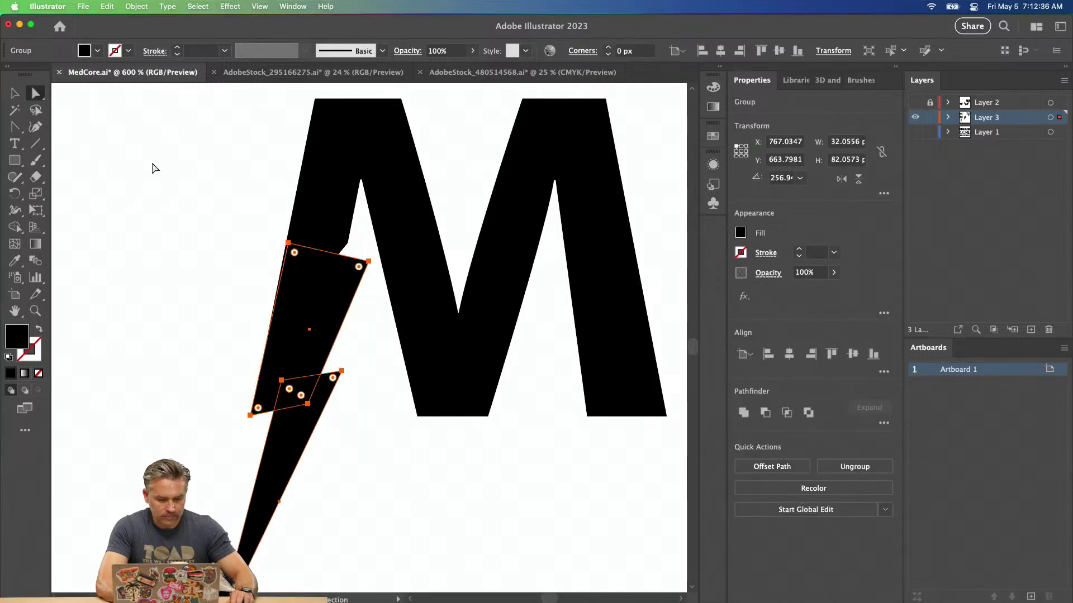
pyautogui.moveTo(369, 261); pyautogui.dragTo(364, 174)
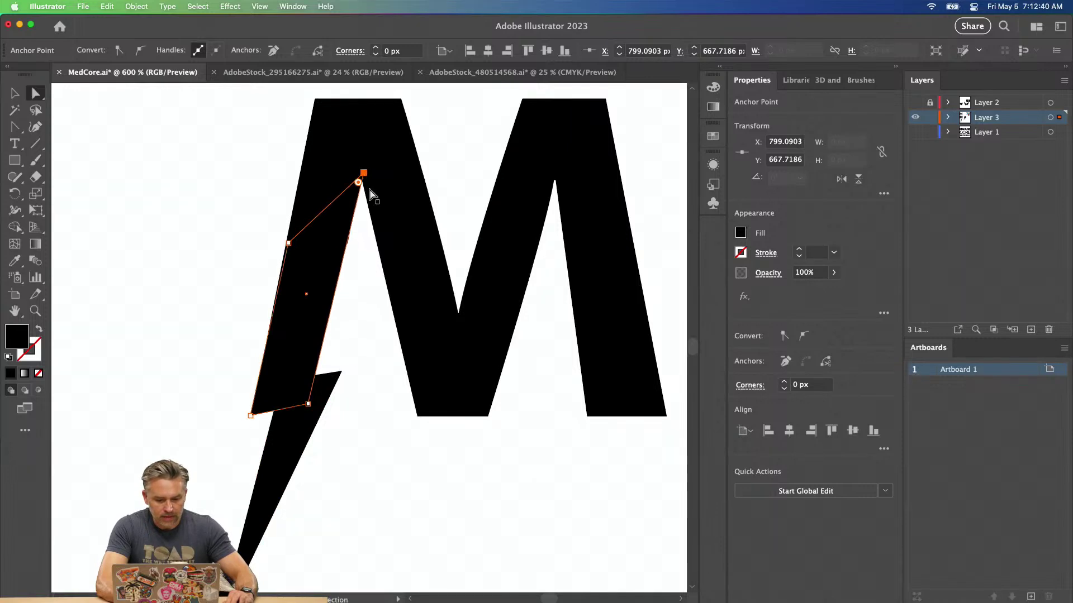
pyautogui.moveTo(308, 404); pyautogui.dragTo(316, 403)
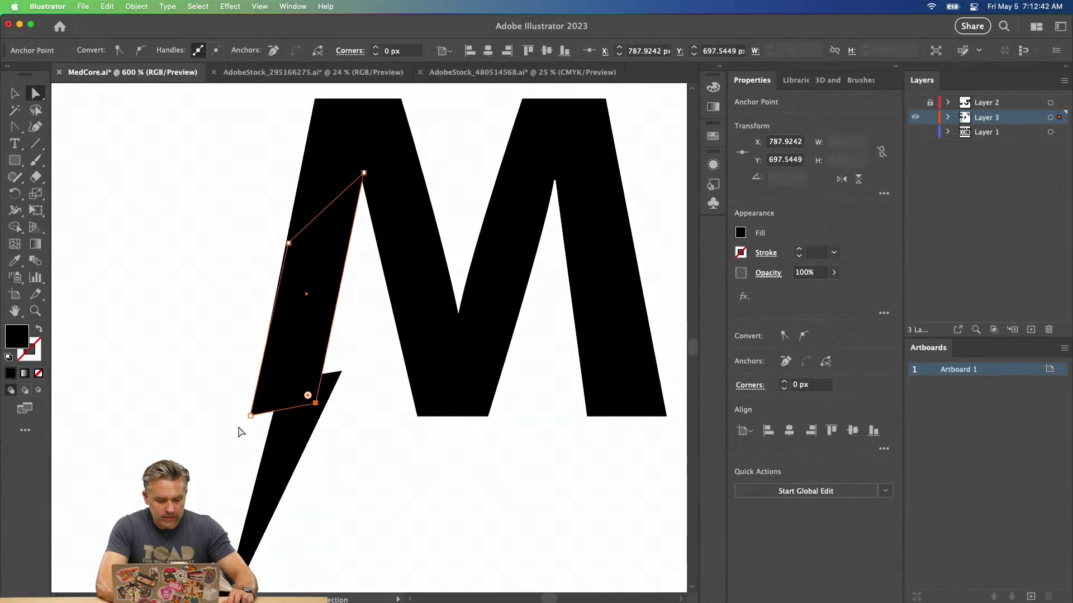
pyautogui.moveTo(251, 418); pyautogui.dragTo(228, 418)
pyautogui.moveTo(289, 243); pyautogui.dragTo(315, 100)
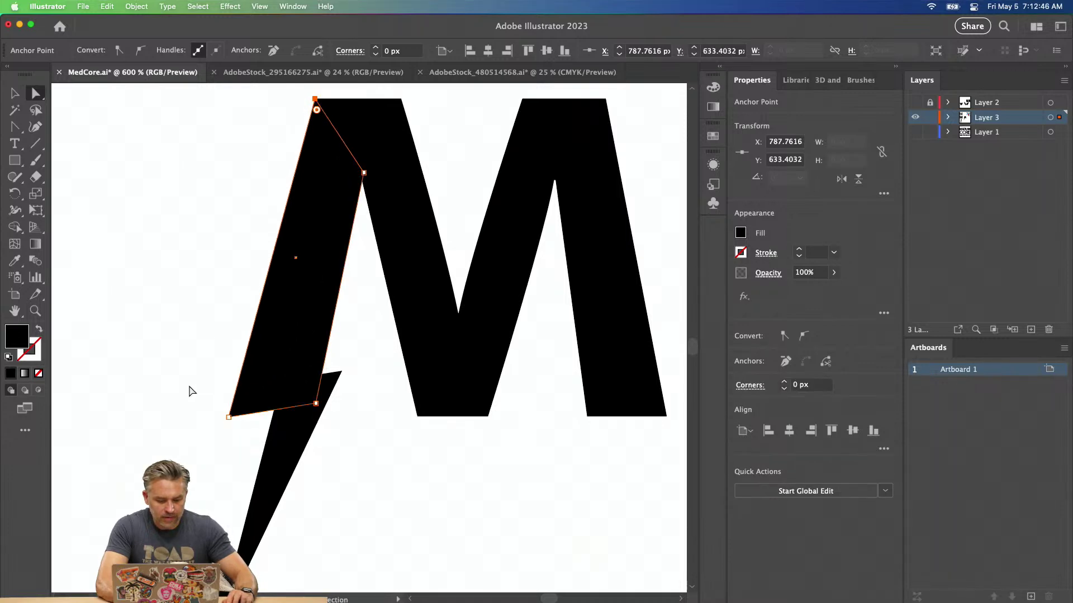
# Ungroup the lightning bolt into separate upper and lower pieces.
pyautogui.press('v')
pyautogui.click(139, 399)
pyautogui.moveTo(115, 395); pyautogui.dragTo(164, 241)
pyautogui.moveTo(319, 299); pyautogui.dragTo(289, 326)
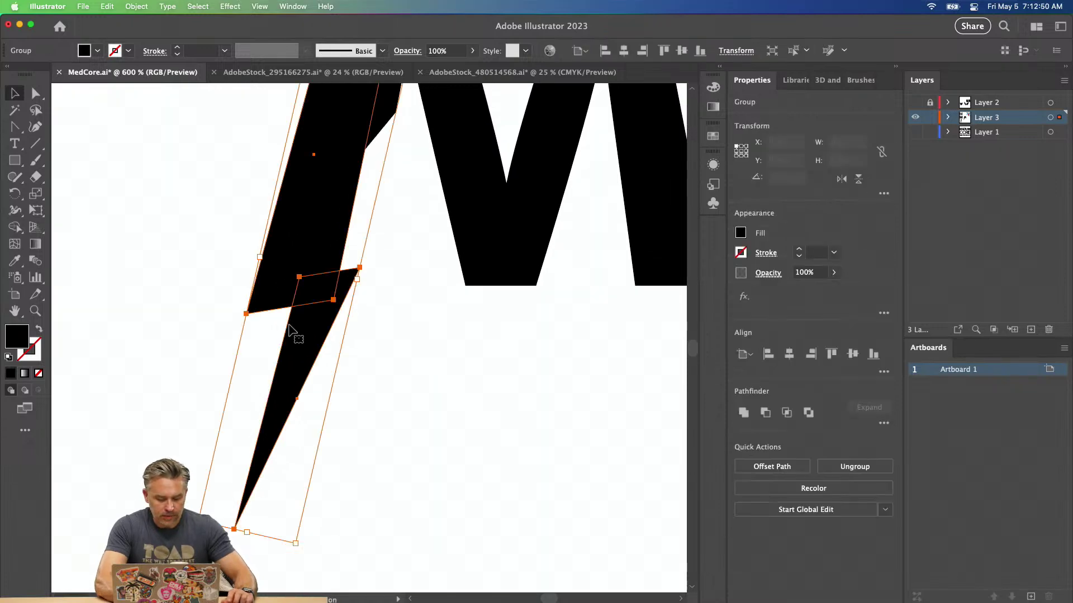
pyautogui.press('super+z')
pyautogui.rightClick(339, 227)
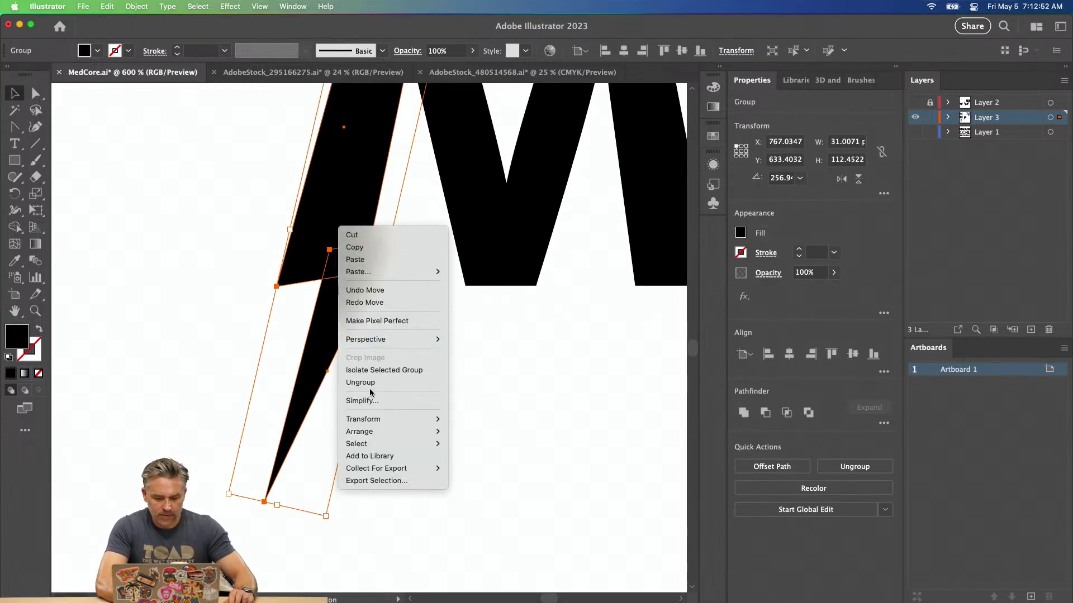
pyautogui.click(367, 383)
pyautogui.click(196, 211)
# Raise both bottom anchors of the bolt's upper piece along the M's left stem, shortening the piece to about 21 by 55 px.
pyautogui.scroll(5, 196, 210)
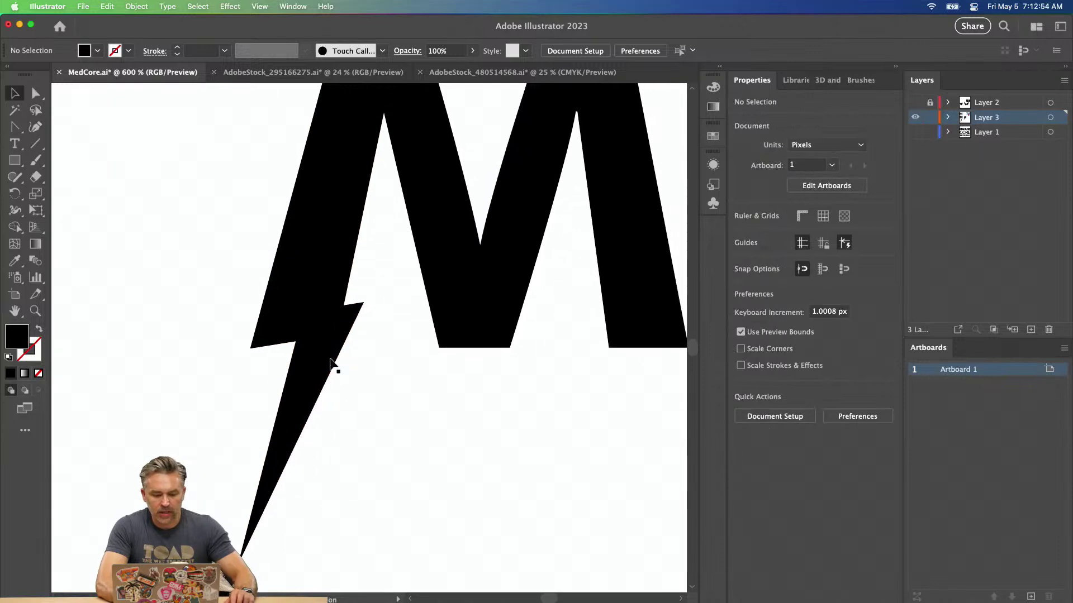
pyautogui.click(326, 367)
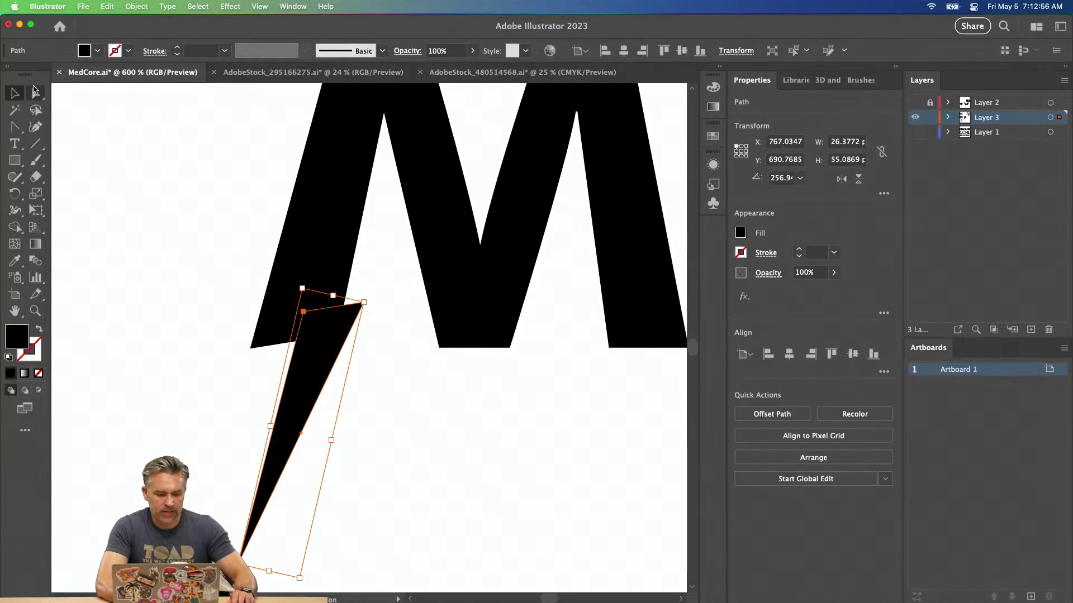
pyautogui.click(301, 288)
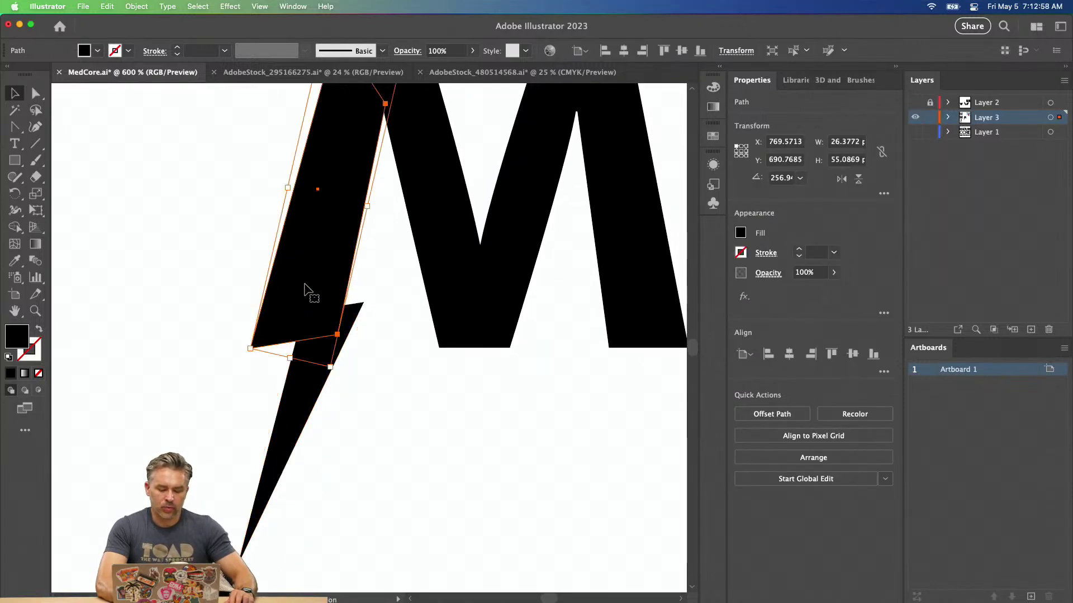
pyautogui.click(163, 307)
pyautogui.press('super+minus')
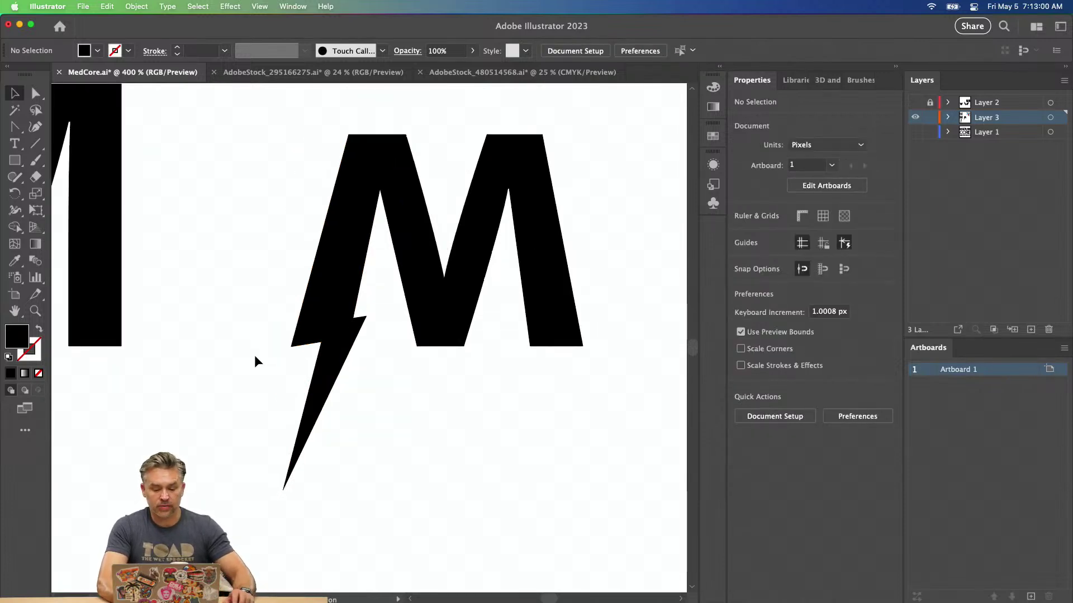
pyautogui.press('a')
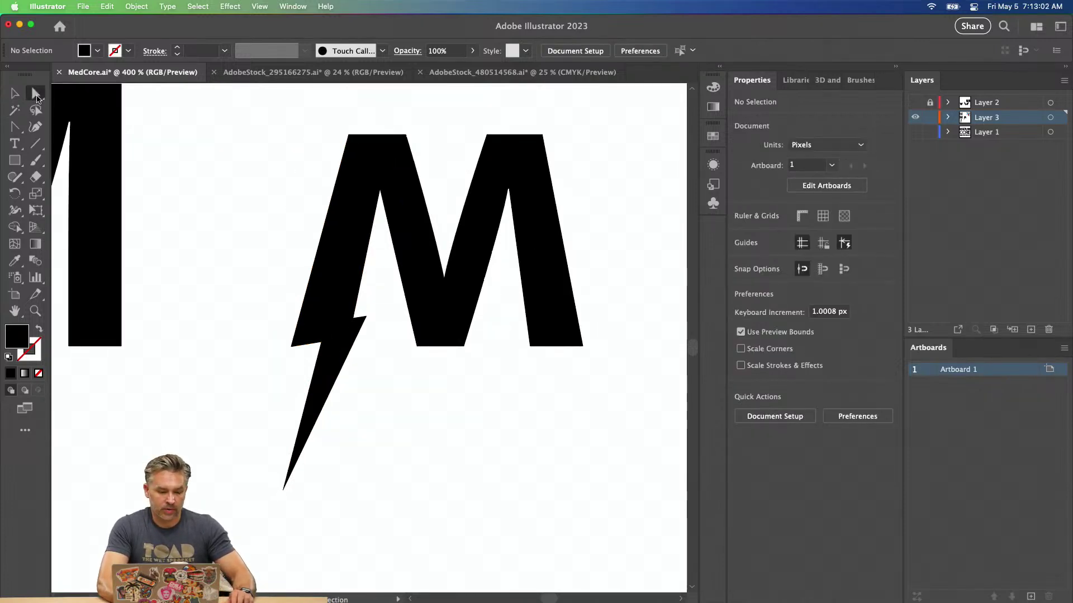
pyautogui.moveTo(290, 347); pyautogui.dragTo(354, 300)
pyautogui.keyDown('shift'); pyautogui.click(349, 337); pyautogui.keyUp('shift')
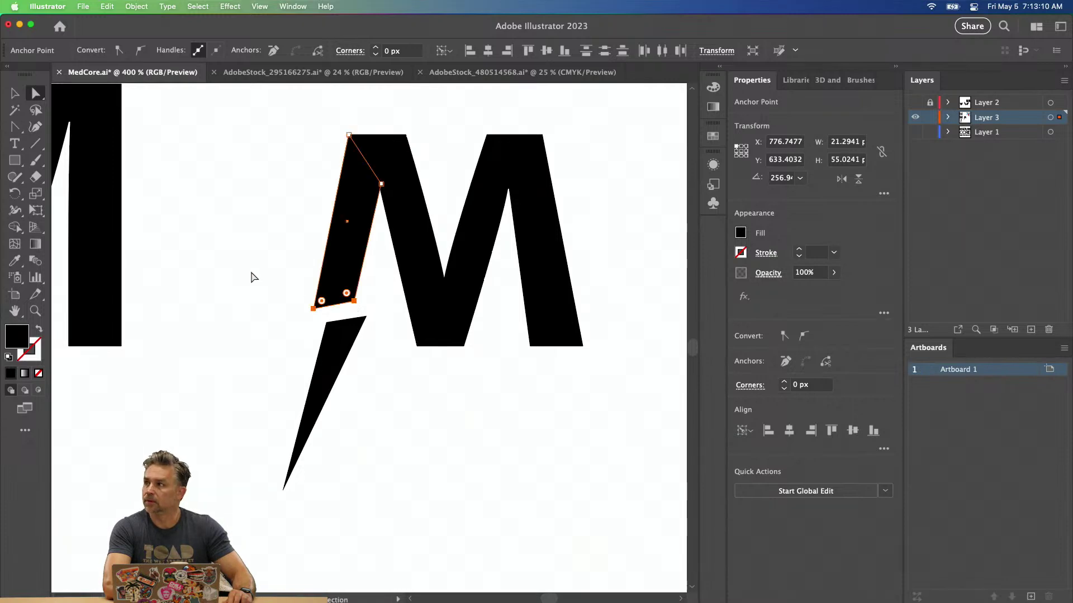
pyautogui.click(252, 276)
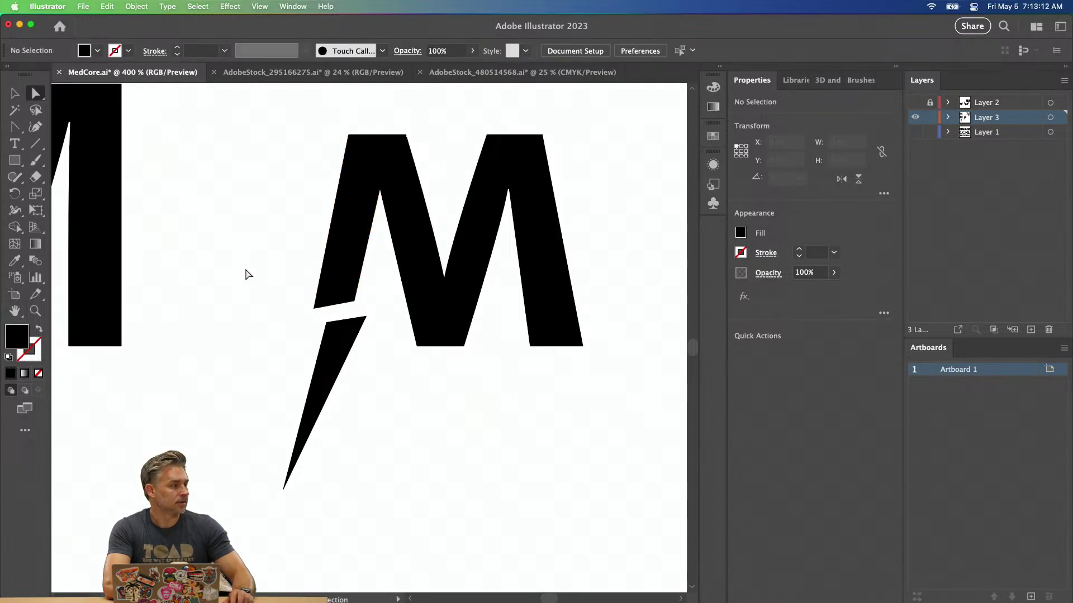
# Move the bolt's lower piece up to overlap the shortened left stem, scale it up slightly and nudge it into alignment.
pyautogui.click(11, 93)
pyautogui.moveTo(330, 353); pyautogui.dragTo(333, 320)
pyautogui.moveTo(372, 291); pyautogui.dragTo(384, 281)
pyautogui.click(222, 292)
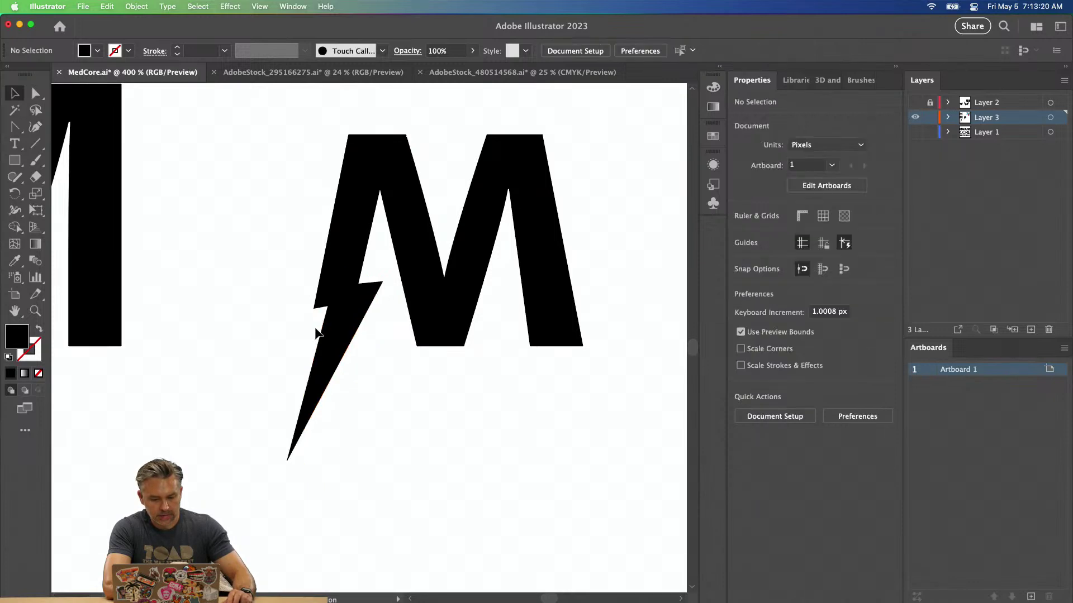
pyautogui.moveTo(333, 342); pyautogui.dragTo(334, 343)
pyautogui.click(270, 165)
# Add an anchor point with the Pen tool near the middle of the flat bottom edge of the M's central V.
pyautogui.click(383, 240)
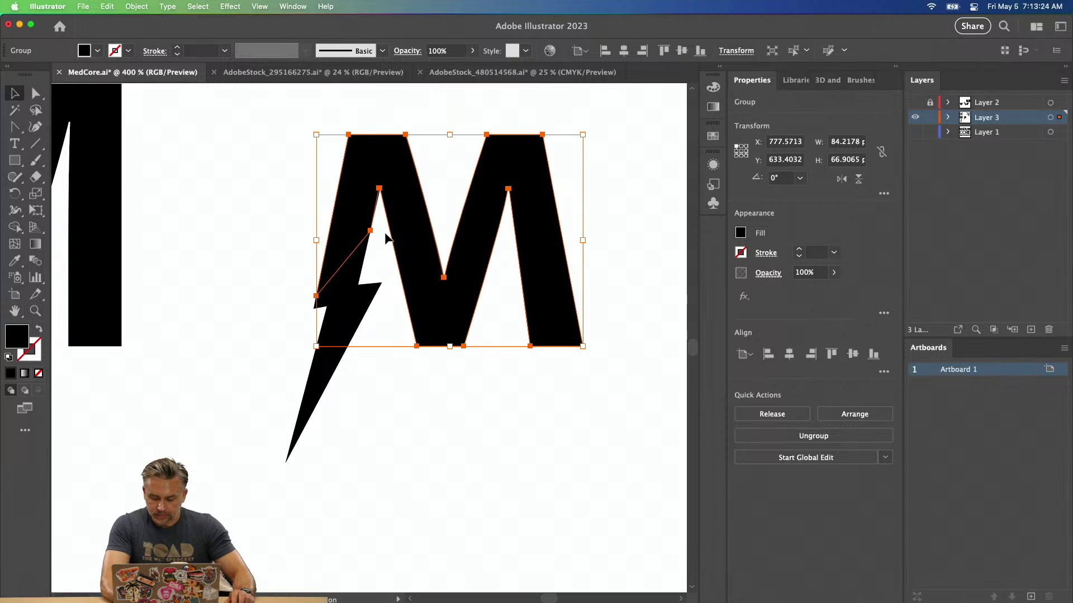
pyautogui.press('p')
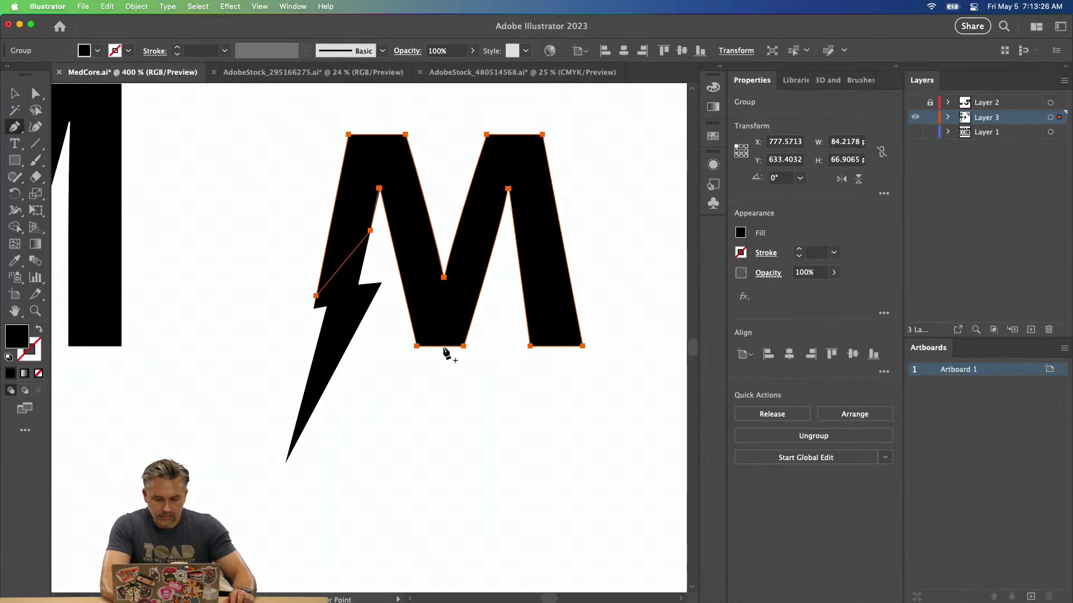
pyautogui.click(443, 347)
pyautogui.click(15, 93)
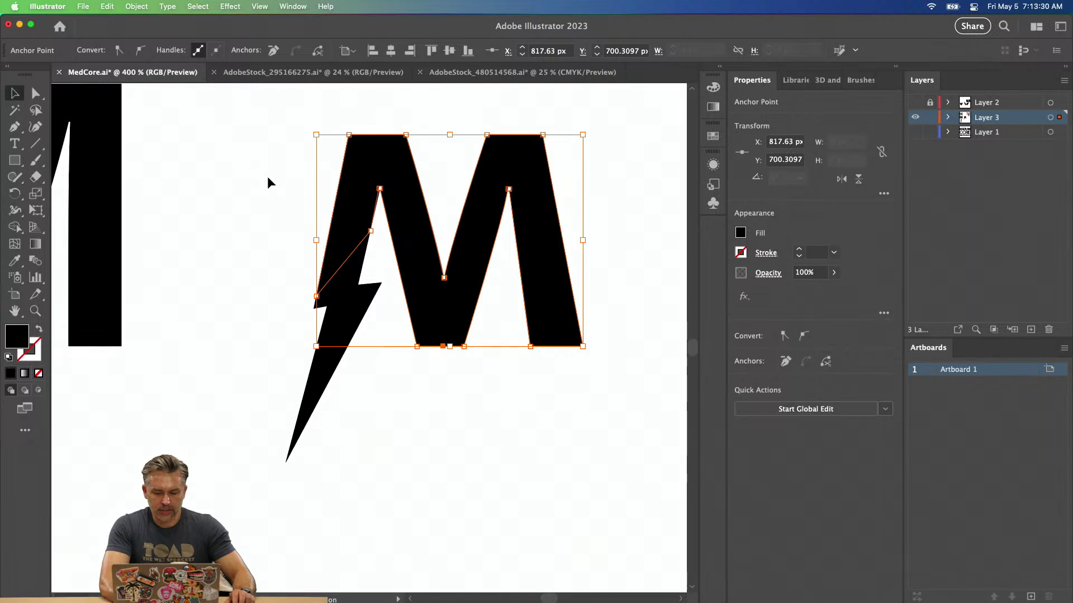
# Delete the anchors of the M's right half, keeping the left half up to the middle of the V's bottom edge.
pyautogui.click(35, 92)
pyautogui.moveTo(581, 110); pyautogui.dragTo(487, 413)
pyautogui.press('Delete')
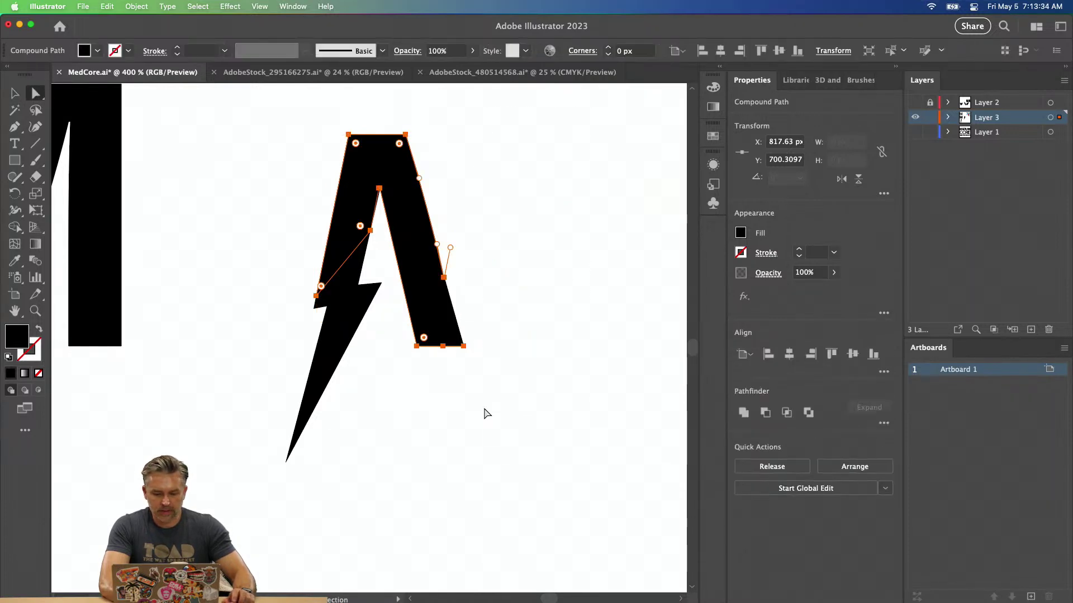
# Group the remaining M half with both bolt pieces and place a duplicate of the group to its right.
pyautogui.click(15, 93)
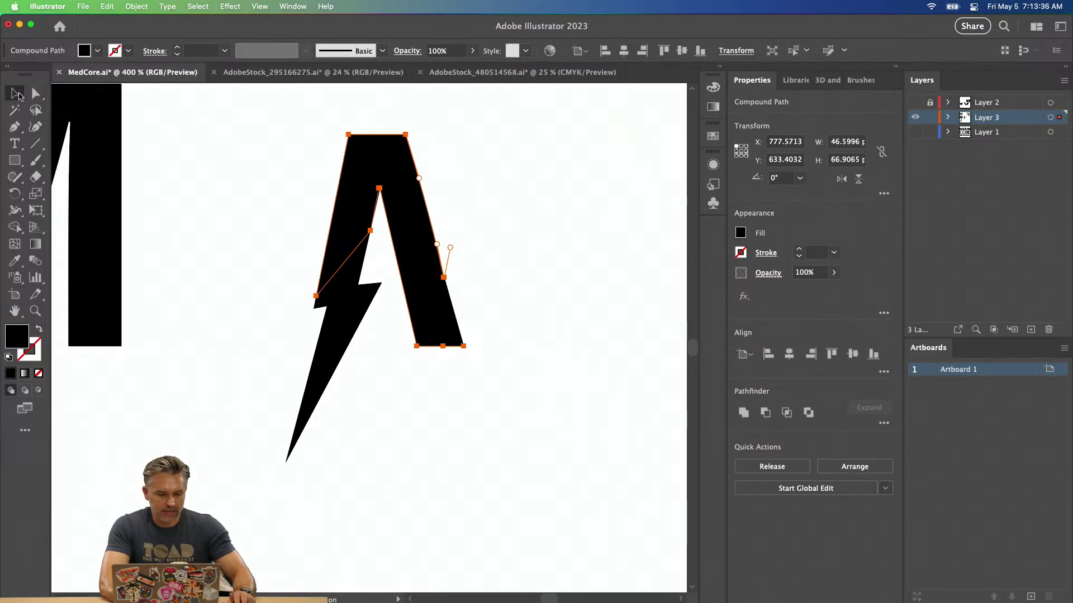
pyautogui.moveTo(250, 168); pyautogui.dragTo(431, 434)
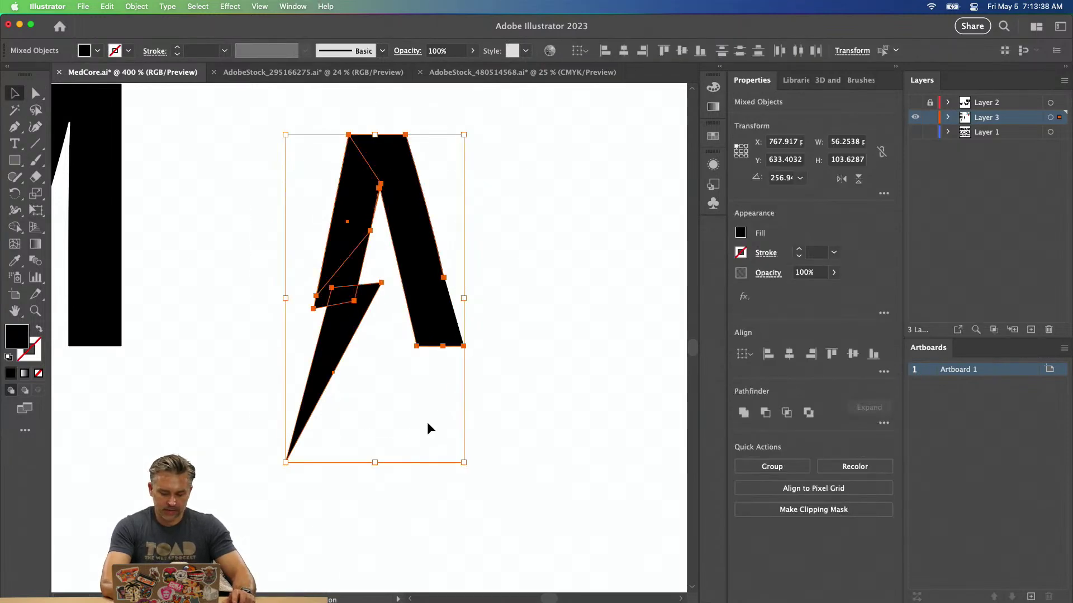
pyautogui.press('super+g')
pyautogui.moveTo(354, 246); pyautogui.dragTo(498, 251)
# Reflect the duplicated half across the vertical axis so it mirrors the left half and completes the M.
pyautogui.moveTo(15, 193); pyautogui.dragTo(72, 213)
pyautogui.doubleClick(15, 194)
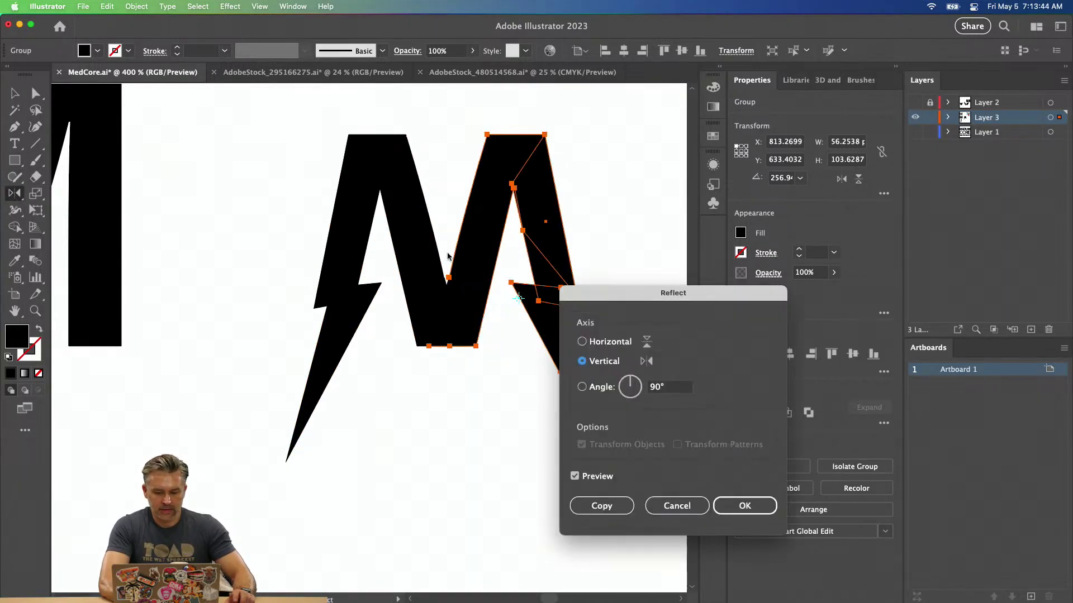
pyautogui.click(745, 506)
pyautogui.click(17, 94)
pyautogui.hotkey('shift', 'Left')
pyautogui.press('super+z')
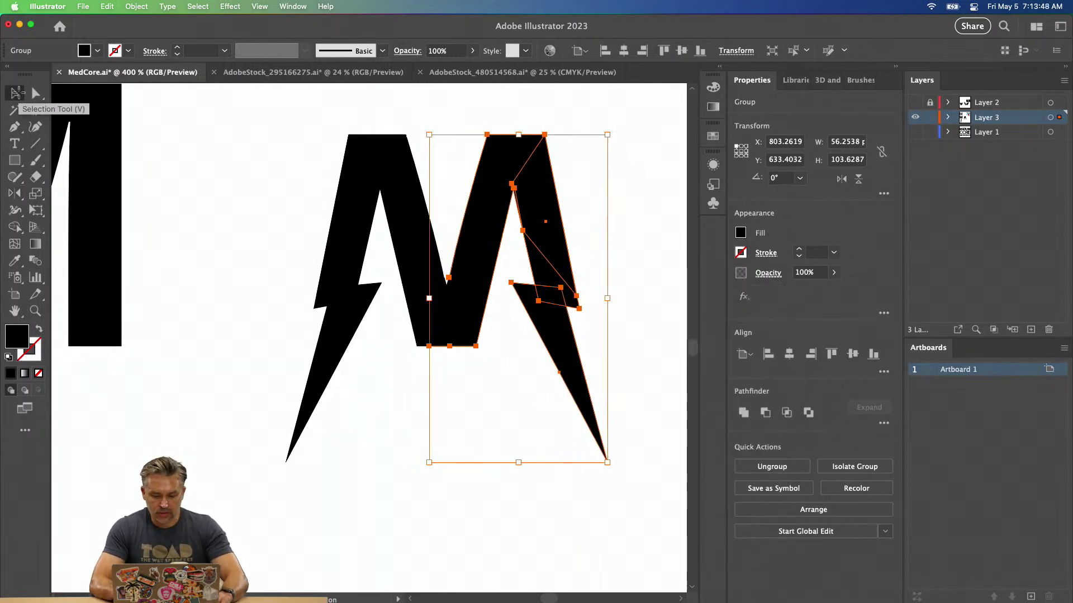
pyautogui.click(213, 263)
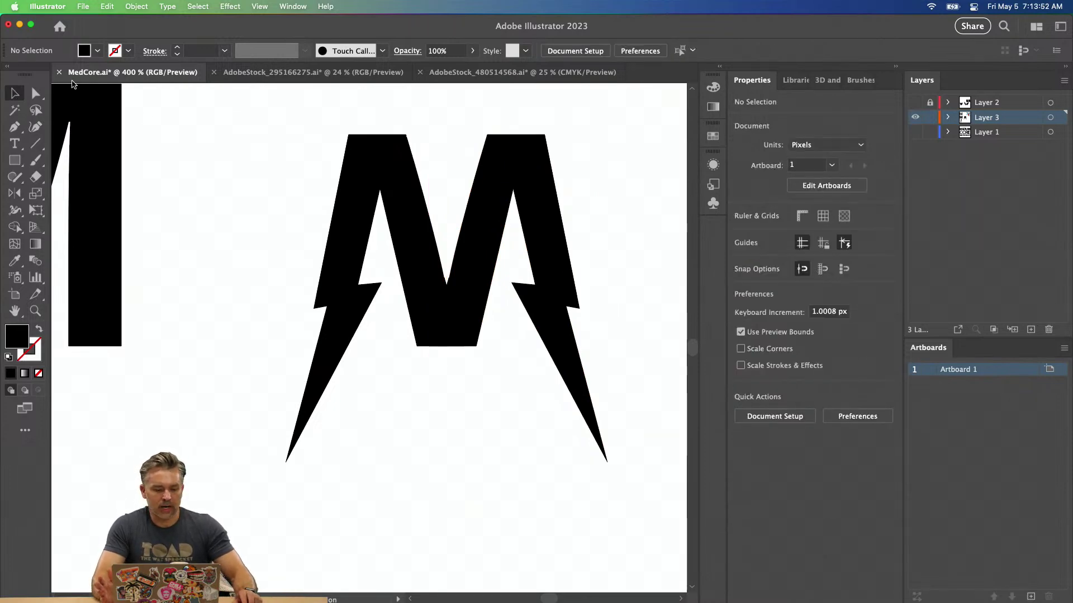
# Ungroup both mirrored halves, leaving the bolt pieces separate, and unite the two M halves into one path with Pathfinder.
pyautogui.click(34, 93)
pyautogui.click(427, 323)
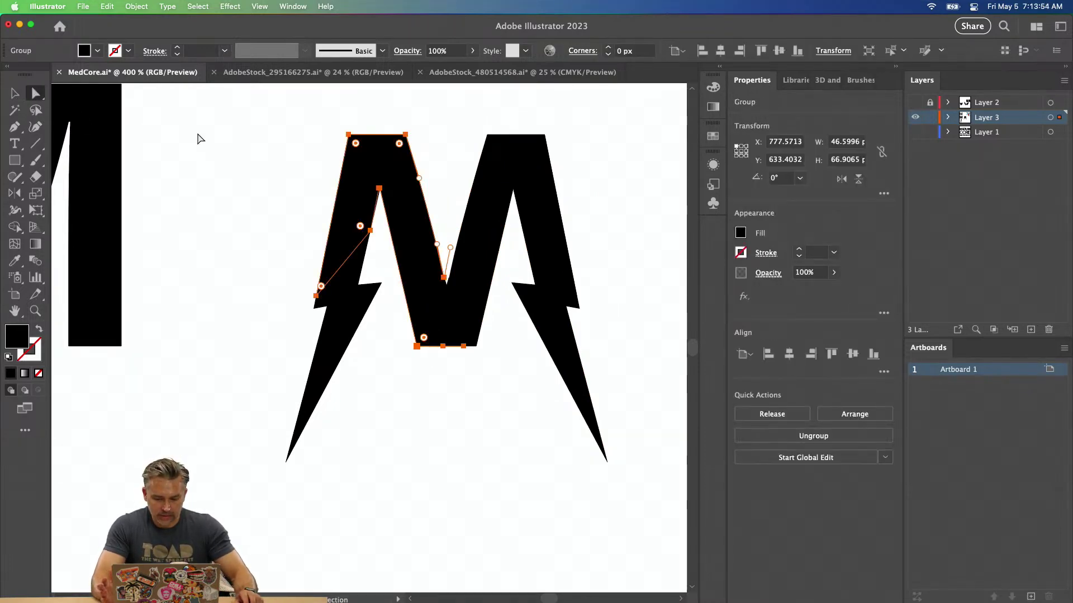
pyautogui.click(359, 376)
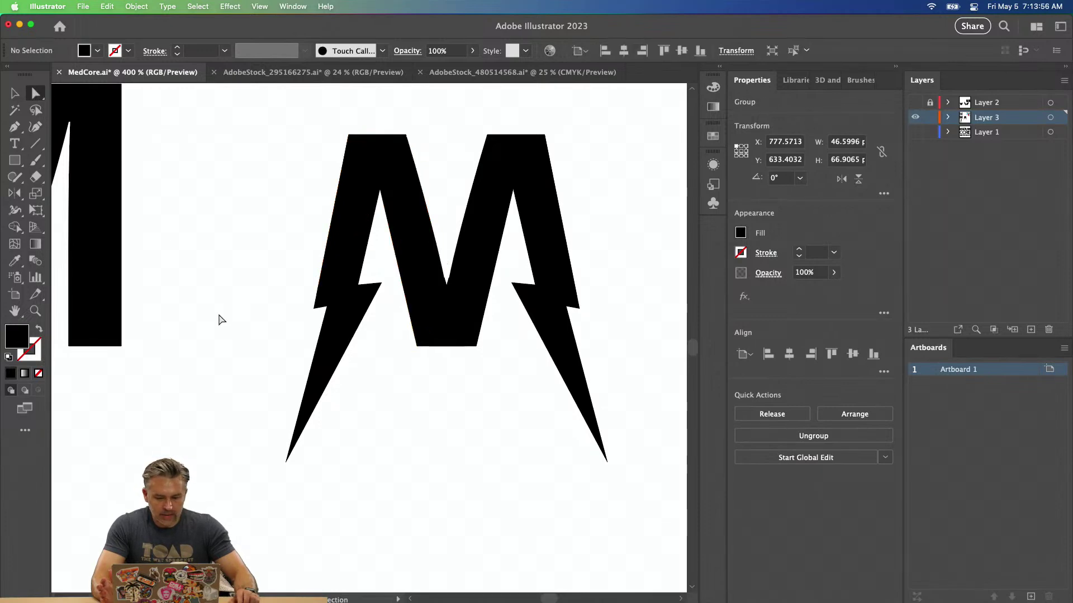
pyautogui.press('v')
pyautogui.moveTo(455, 304); pyautogui.dragTo(443, 299)
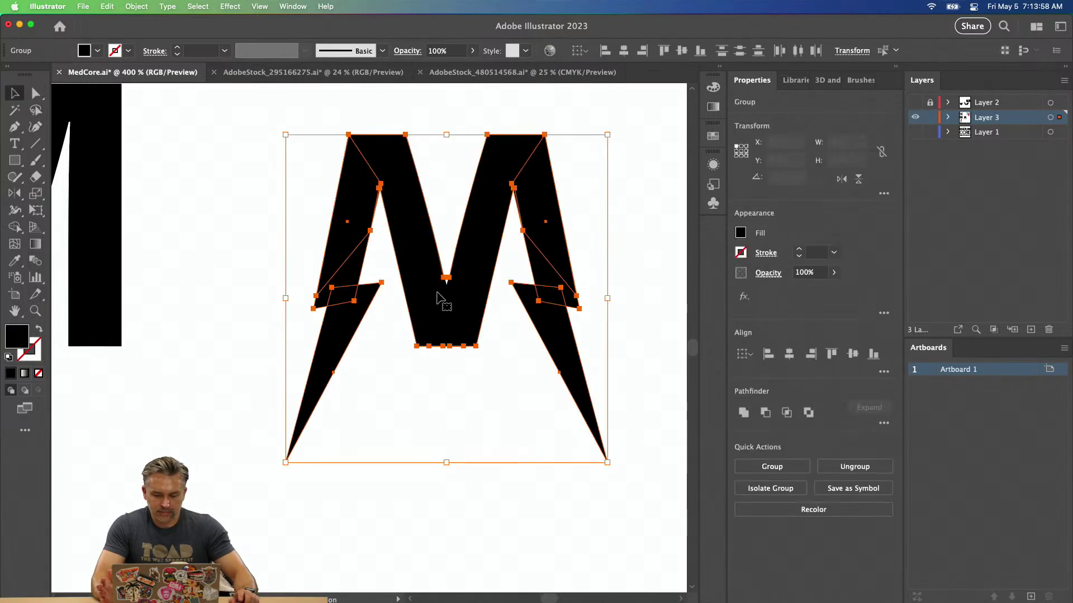
pyautogui.rightClick(438, 294)
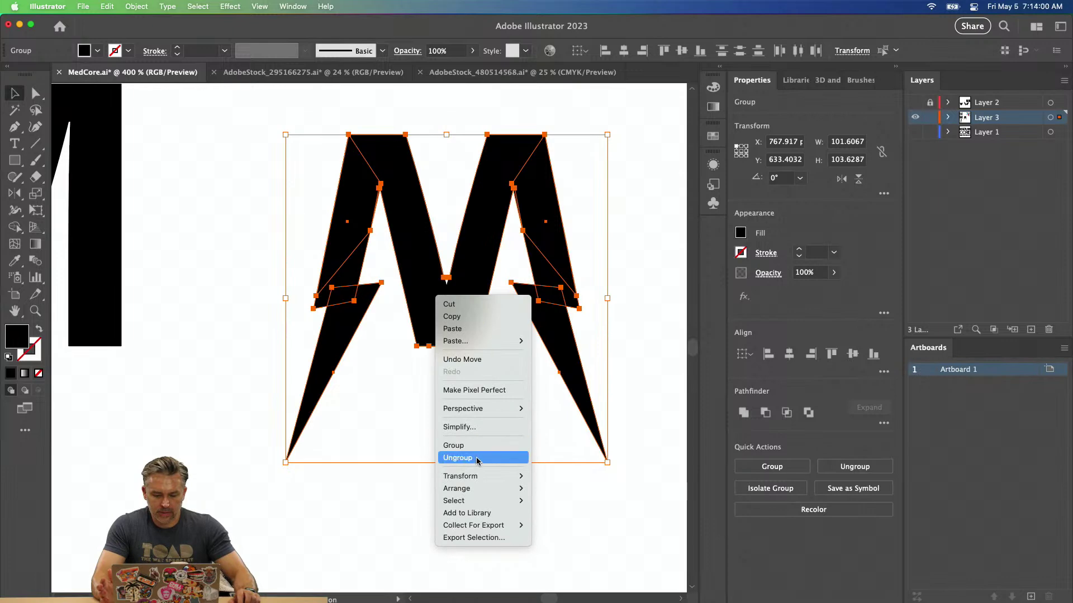
pyautogui.click(470, 458)
pyautogui.click(223, 233)
pyautogui.moveTo(443, 329); pyautogui.dragTo(446, 332)
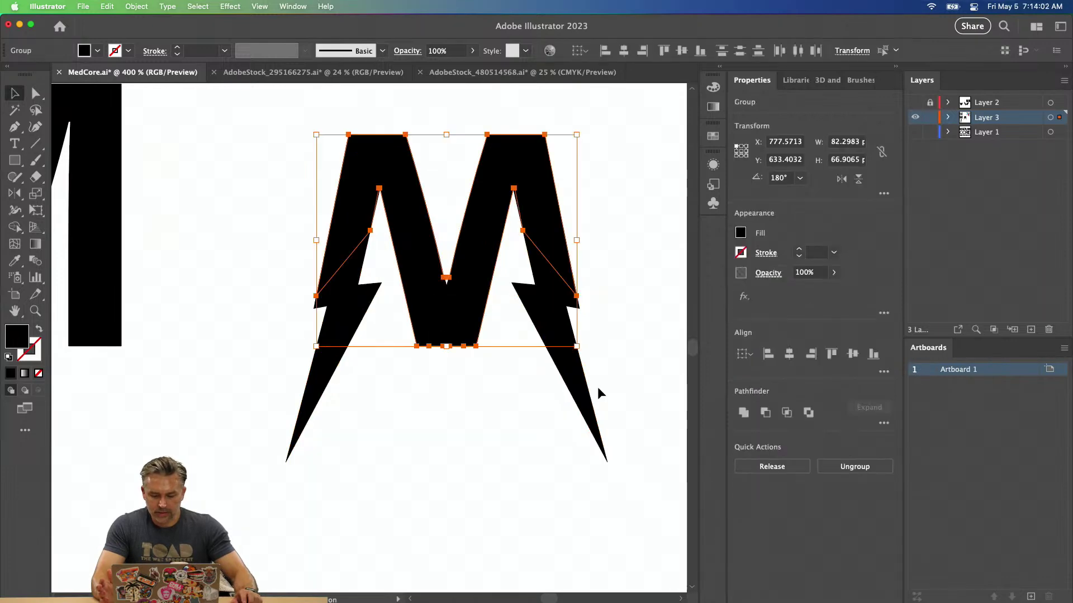
pyautogui.click(743, 413)
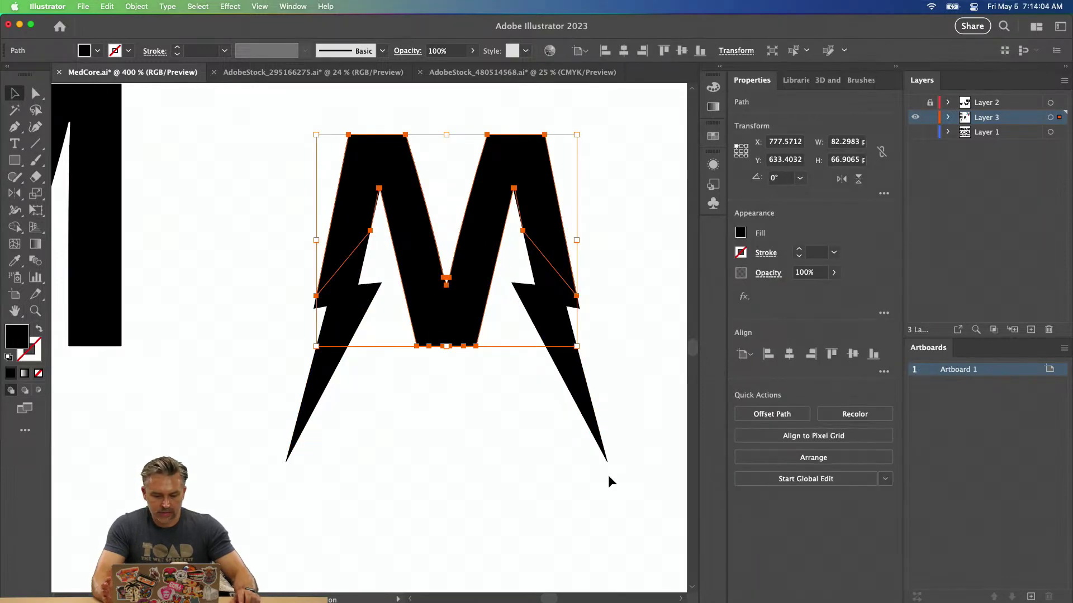
# Delete the extra anchor points along the flat bottom edge of the M's central V, keeping only its two corners.
pyautogui.press('super+equal')
pyautogui.press('super+equal')
pyautogui.press('space')
pyautogui.moveTo(394, 422); pyautogui.dragTo(479, 276)
pyautogui.press('p')
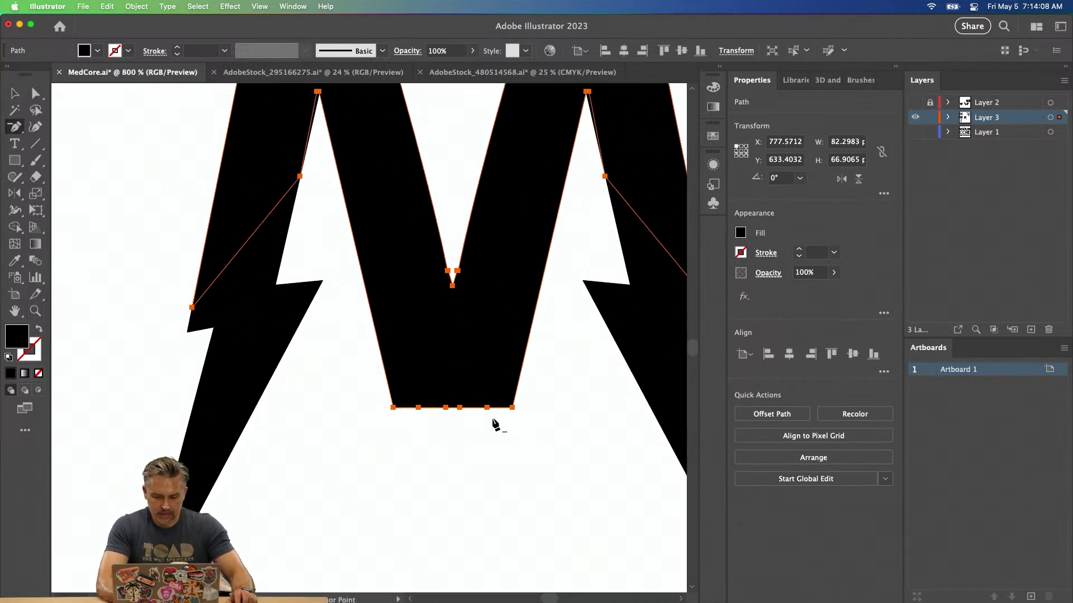
pyautogui.click(486, 408)
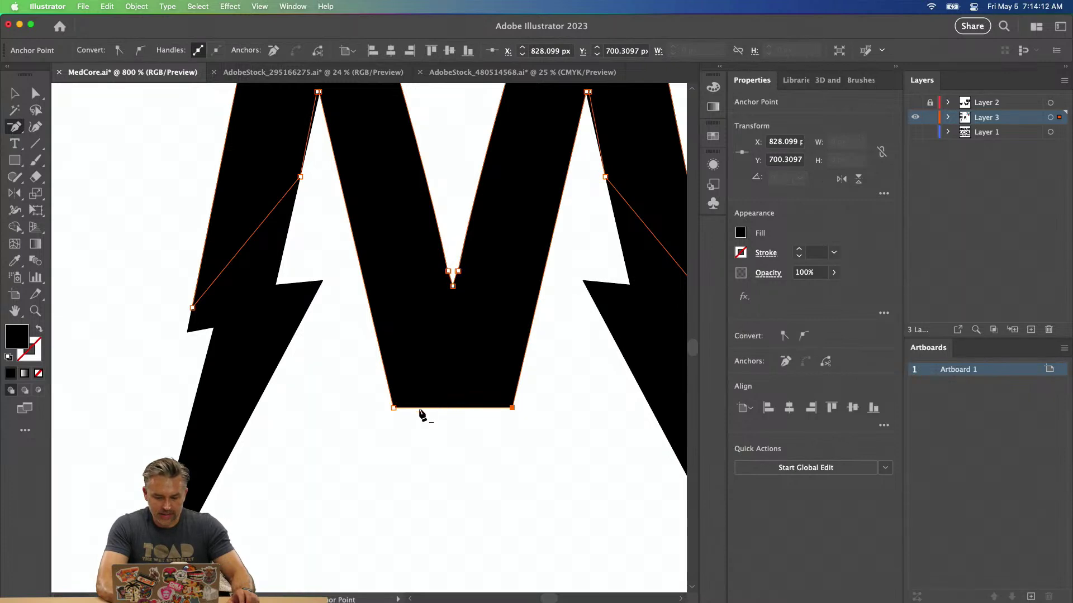
pyautogui.press('super+minus')
pyautogui.press('super+minus')
pyautogui.moveTo(465, 318); pyautogui.dragTo(562, 364)
pyautogui.click(35, 94)
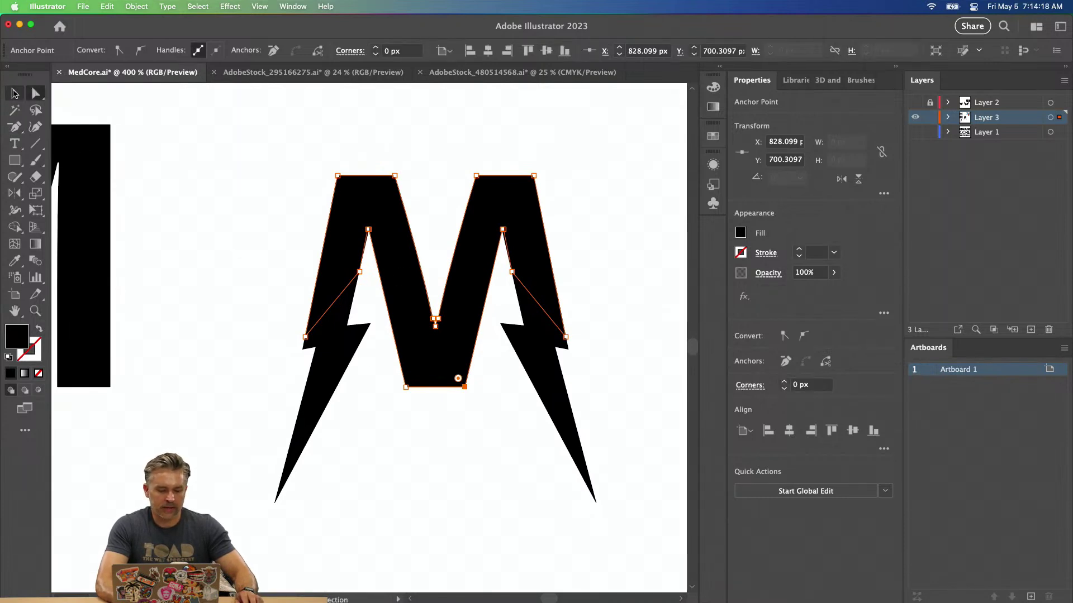
pyautogui.press('v')
pyautogui.click(224, 240)
# Duplicate the complete M with its lightning bolts about 151 px to the right of the original.
pyautogui.press('super+minus')
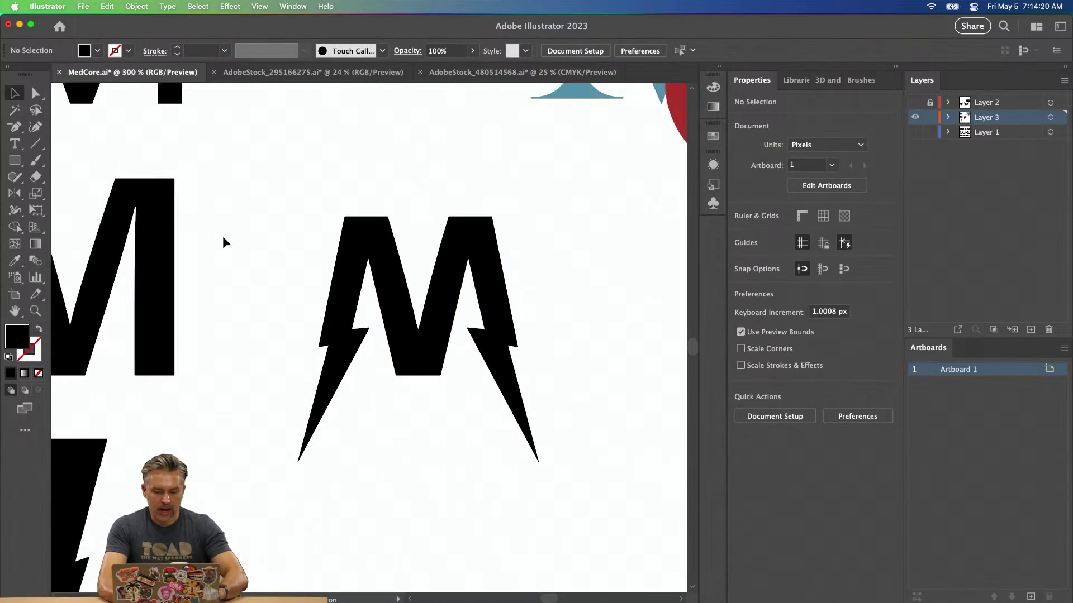
pyautogui.scroll(-3, 371, 280)
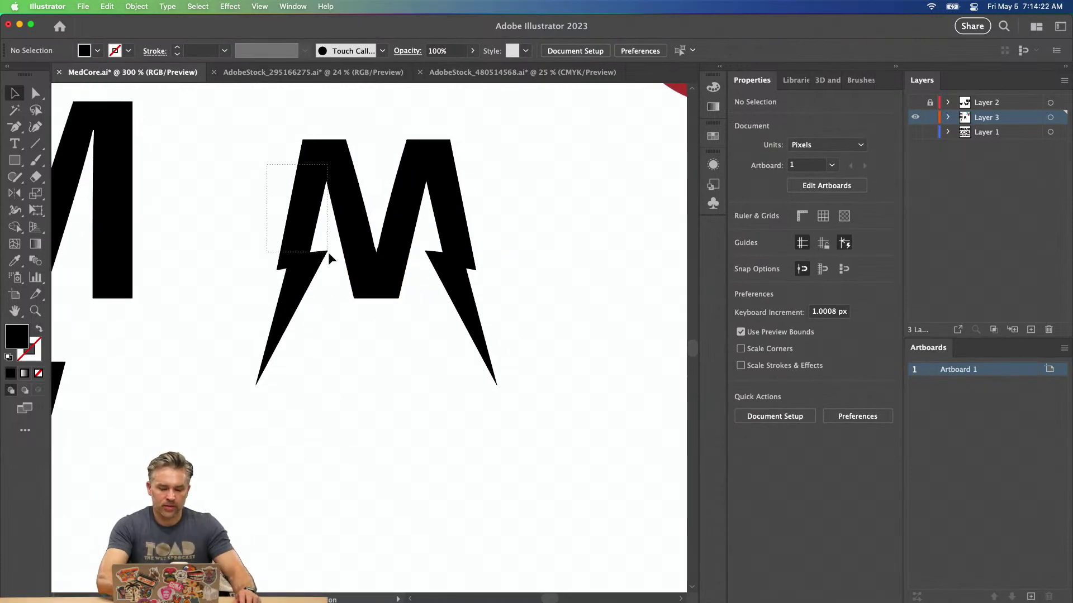
pyautogui.moveTo(266, 164); pyautogui.dragTo(464, 376)
pyautogui.moveTo(346, 246); pyautogui.dragTo(566, 302)
# Narrow the flat bottom of the duplicate M's central V by moving both corner anchors slightly inward.
pyautogui.press('super+plus')
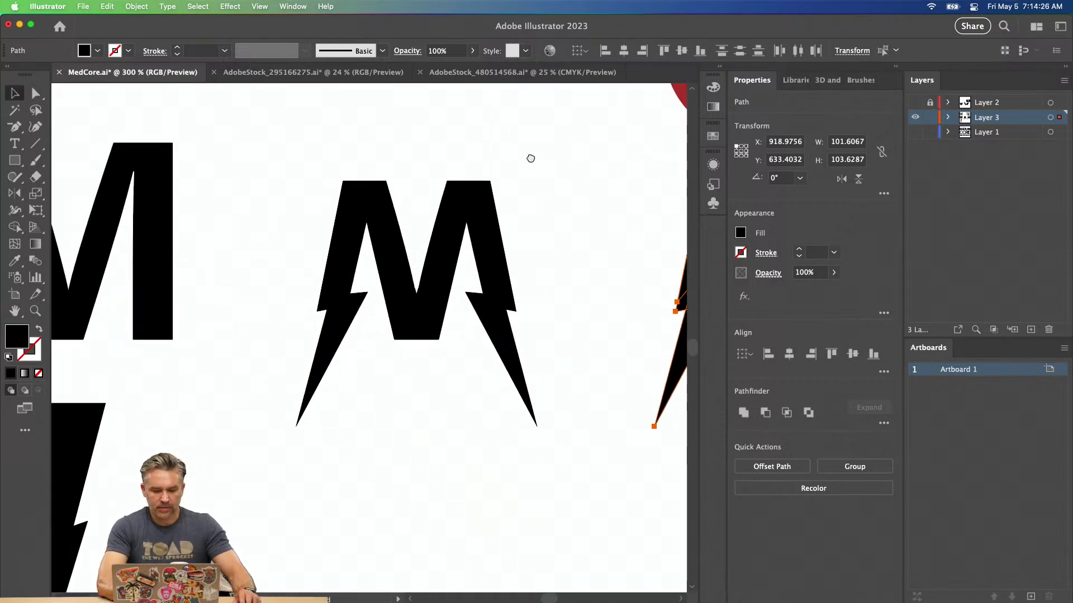
pyautogui.press('space')
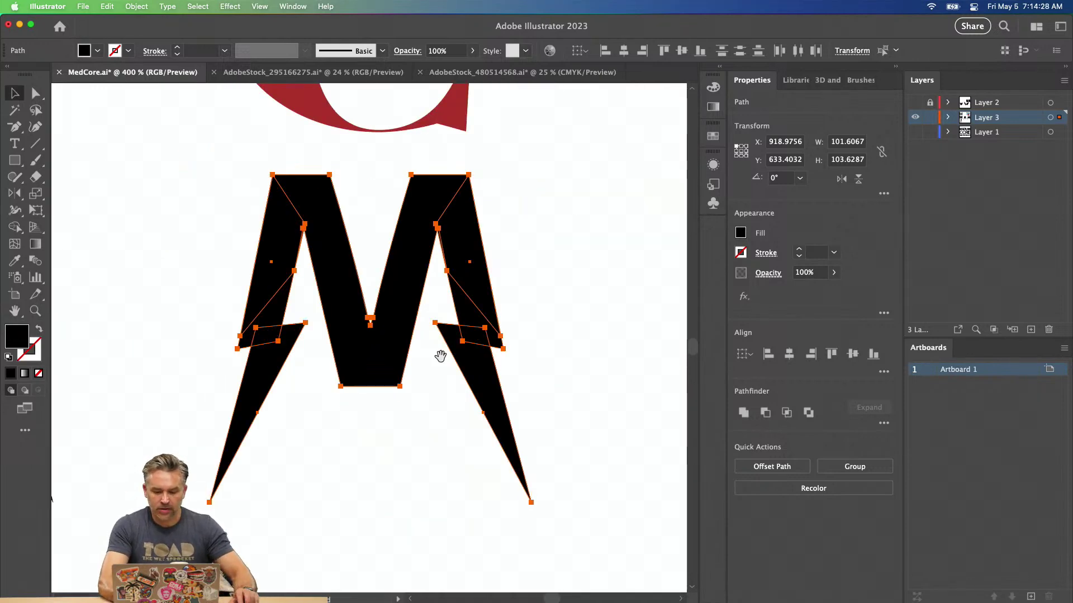
pyautogui.moveTo(436, 357); pyautogui.dragTo(456, 314)
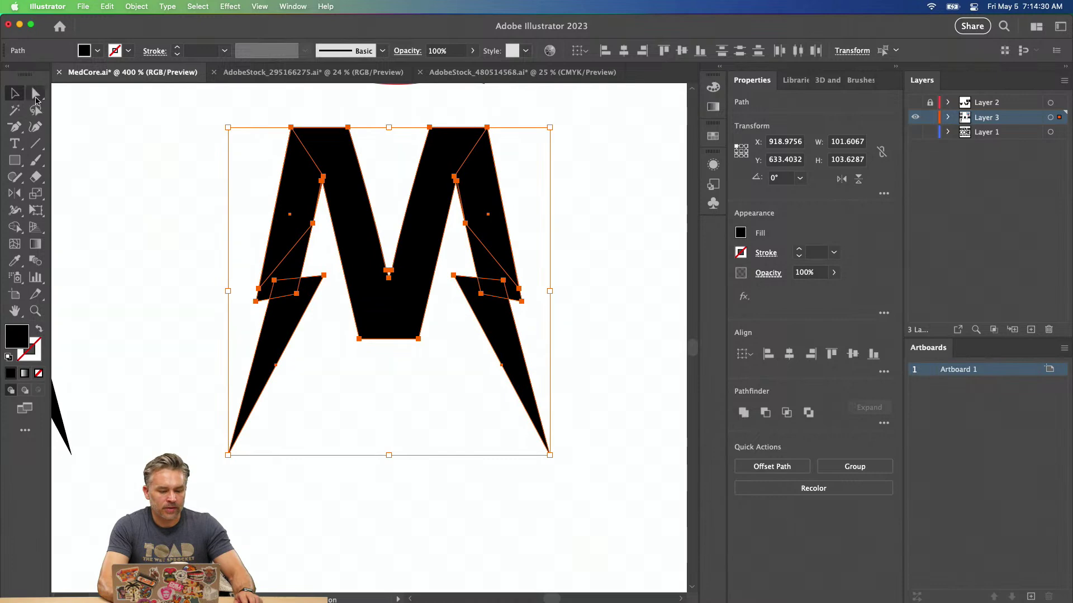
pyautogui.press('a')
pyautogui.click(129, 236)
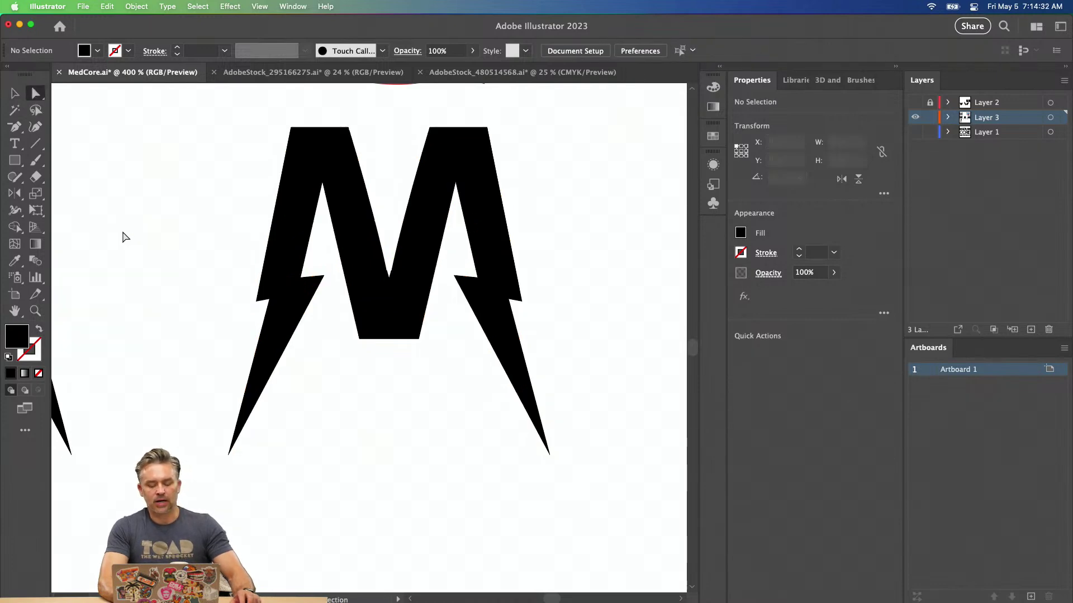
pyautogui.click(387, 338)
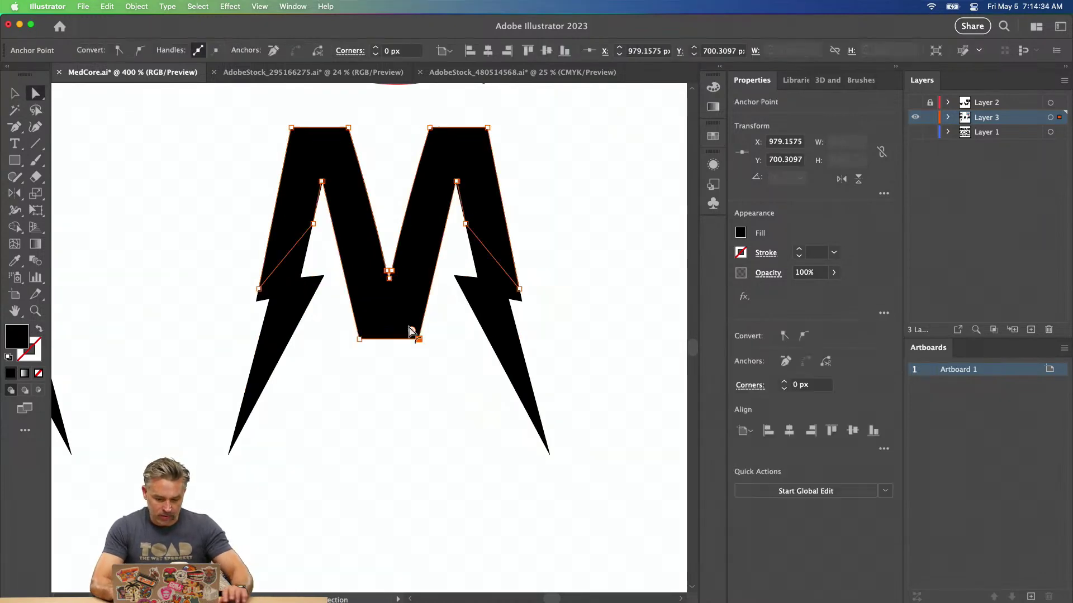
pyautogui.moveTo(409, 328); pyautogui.dragTo(368, 360)
pyautogui.click(89, 227)
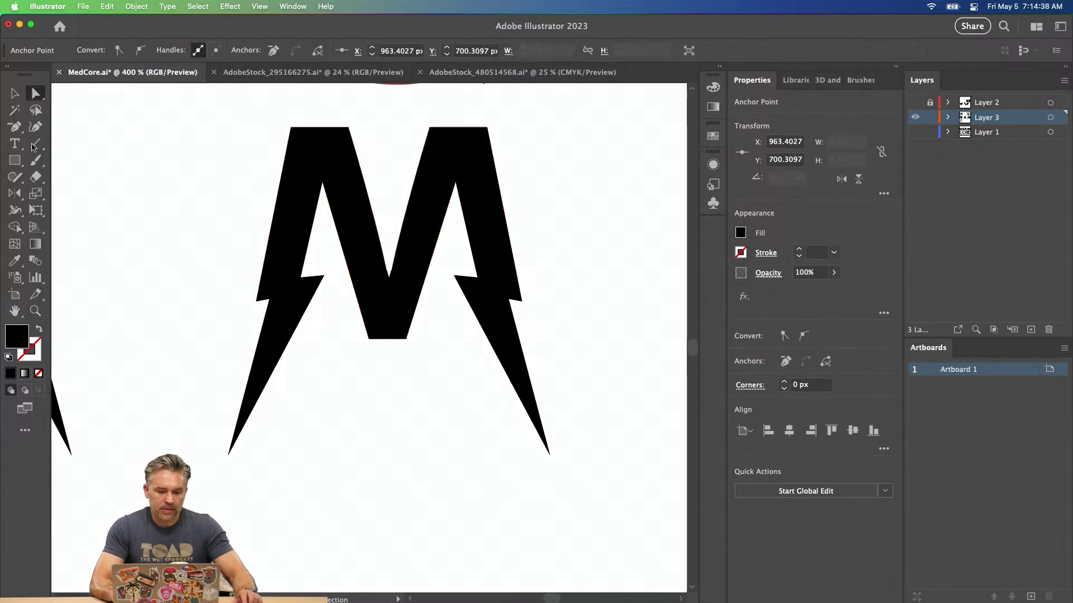
pyautogui.press('v')
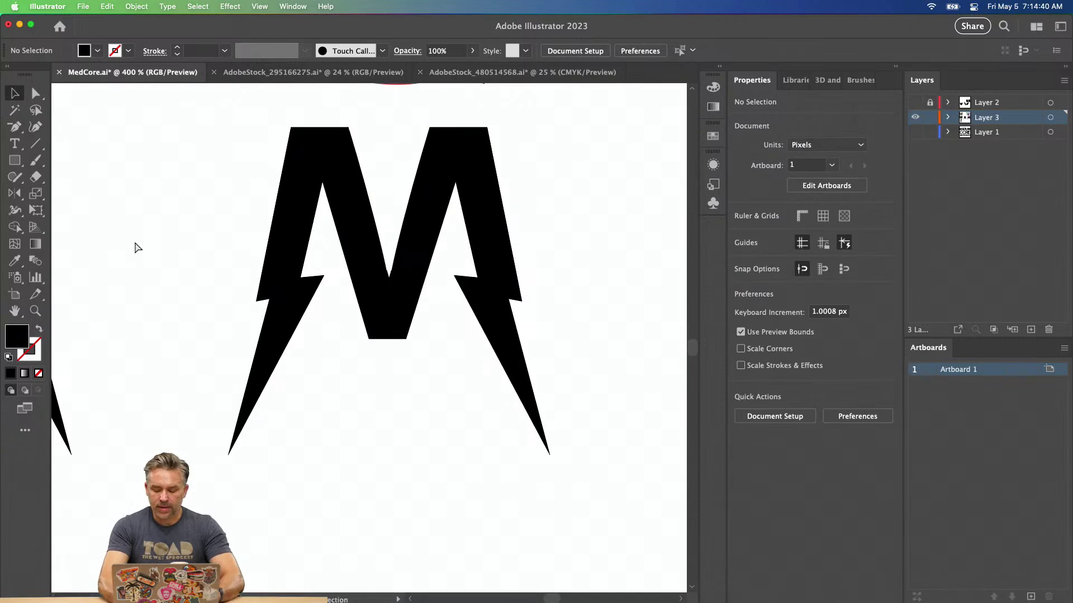
# Delete the blue and red MC monogram above the two lightning-bolt M's.
pyautogui.press('super+minus')
pyautogui.press('super+minus')
pyautogui.press('super+minus')
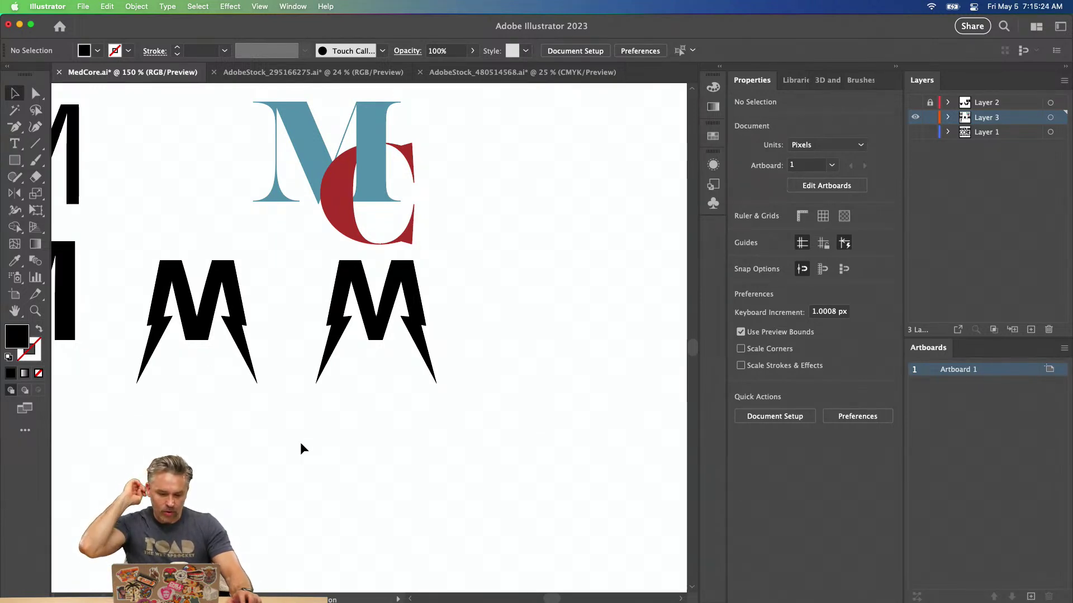
pyautogui.press('space')
pyautogui.moveTo(295, 366); pyautogui.dragTo(356, 344)
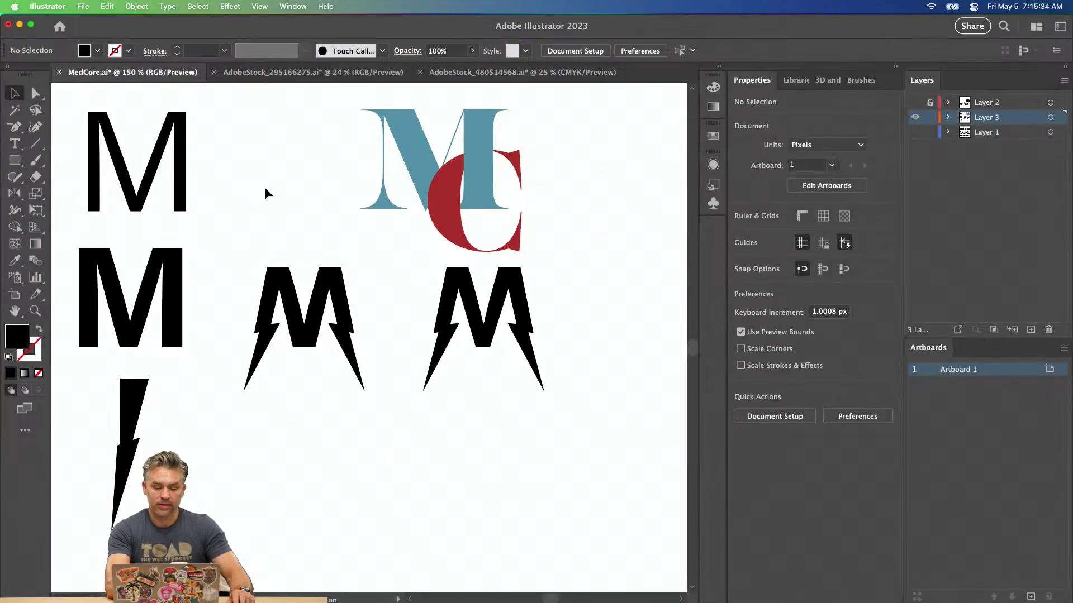
pyautogui.moveTo(277, 129); pyautogui.dragTo(531, 218)
pyautogui.press('Delete')
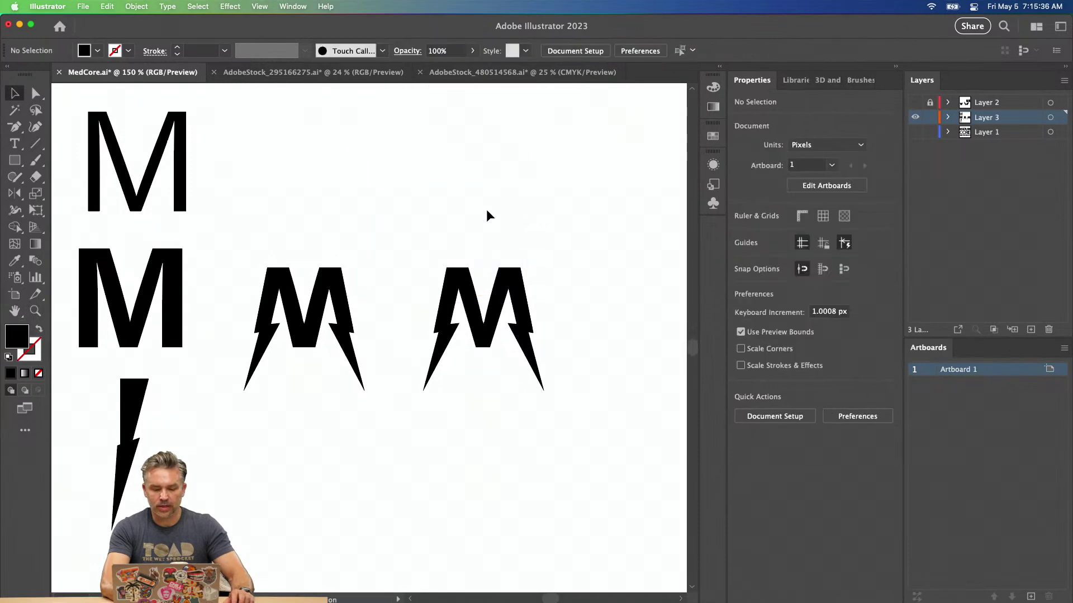
pyautogui.moveTo(356, 164); pyautogui.dragTo(359, 162)
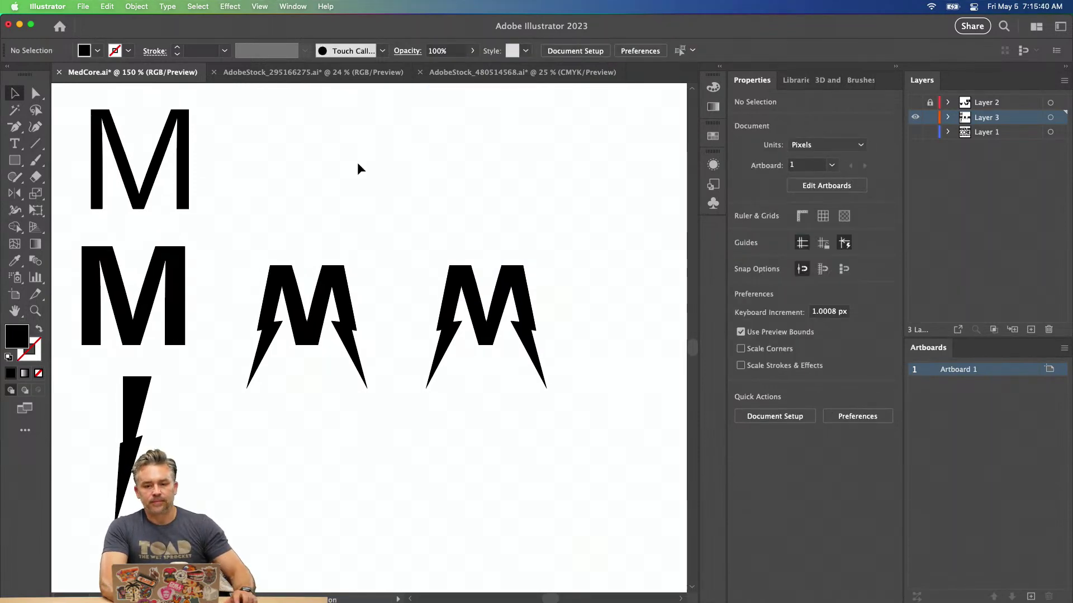
pyautogui.moveTo(15, 143); pyautogui.dragTo(166, 244)
pyautogui.hscroll(4, 368, 294)
pyautogui.scroll(-2, 368, 295)
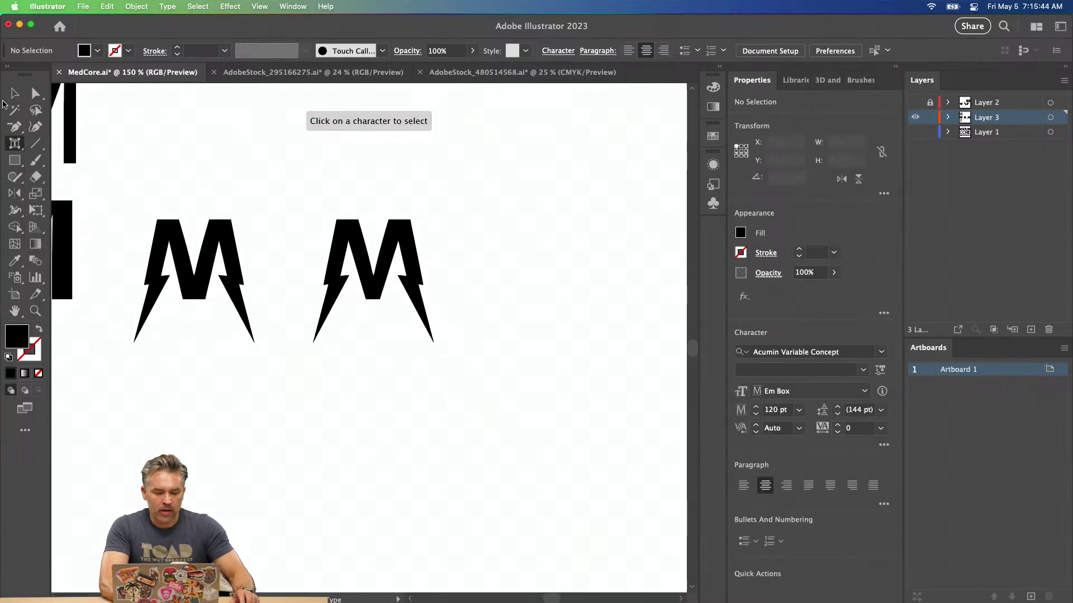
pyautogui.click(15, 93)
# Draw a circle about 138 px in diameter centred on the duplicate M and swap its black fill to the stroke.
pyautogui.moveTo(17, 163); pyautogui.dragTo(78, 193)
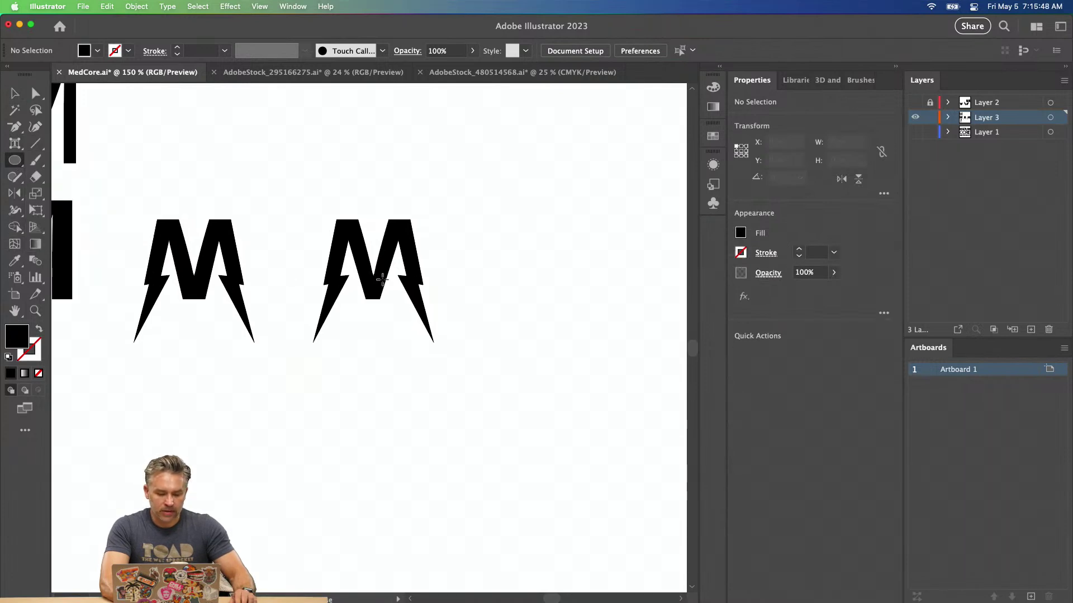
pyautogui.moveTo(373, 271); pyautogui.dragTo(456, 353)
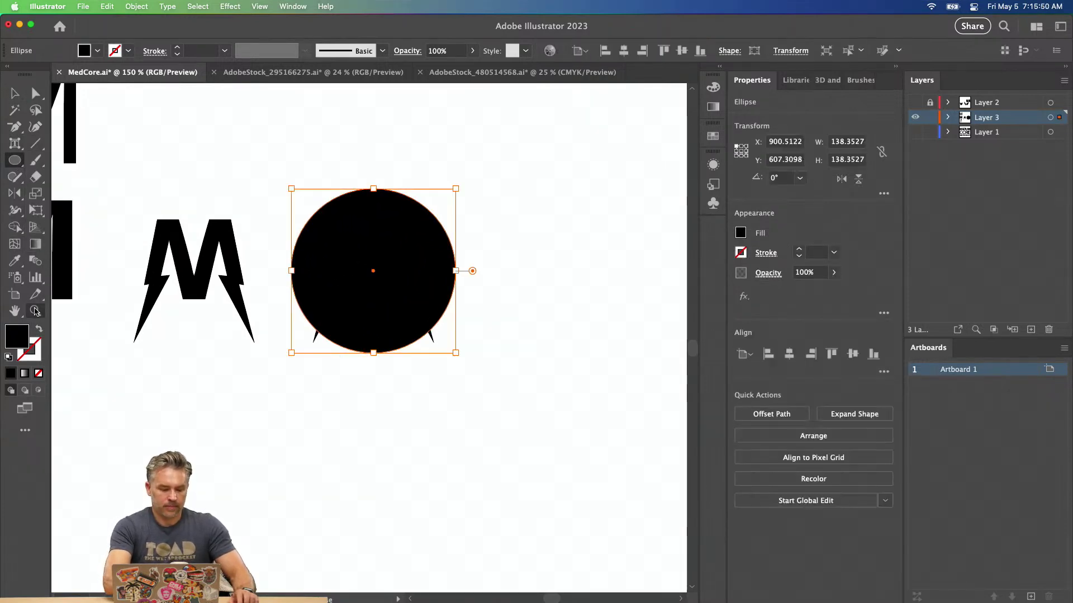
pyautogui.click(39, 330)
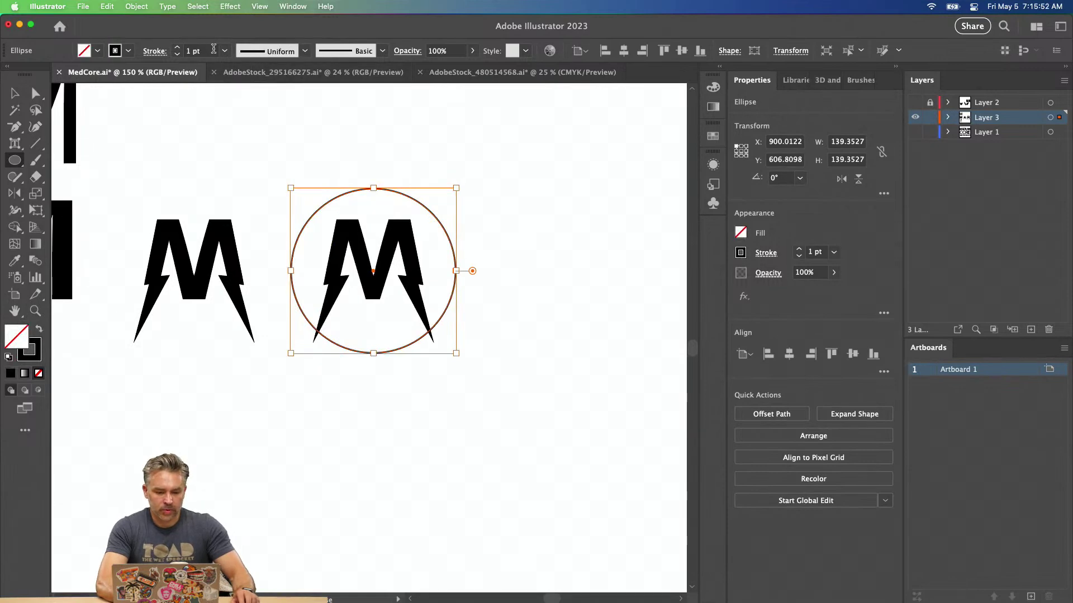
# Set the circle's stroke weight to 20 pt to form a thick ring around the M.
pyautogui.click(177, 48)
pyautogui.click(176, 48)
pyautogui.click(176, 48)
pyautogui.click(177, 48)
pyautogui.click(177, 48)
pyautogui.click(176, 49)
pyautogui.click(177, 48)
pyautogui.click(176, 48)
pyautogui.click(177, 48)
pyautogui.click(176, 48)
pyautogui.click(177, 48)
pyautogui.click(177, 48)
pyautogui.click(14, 93)
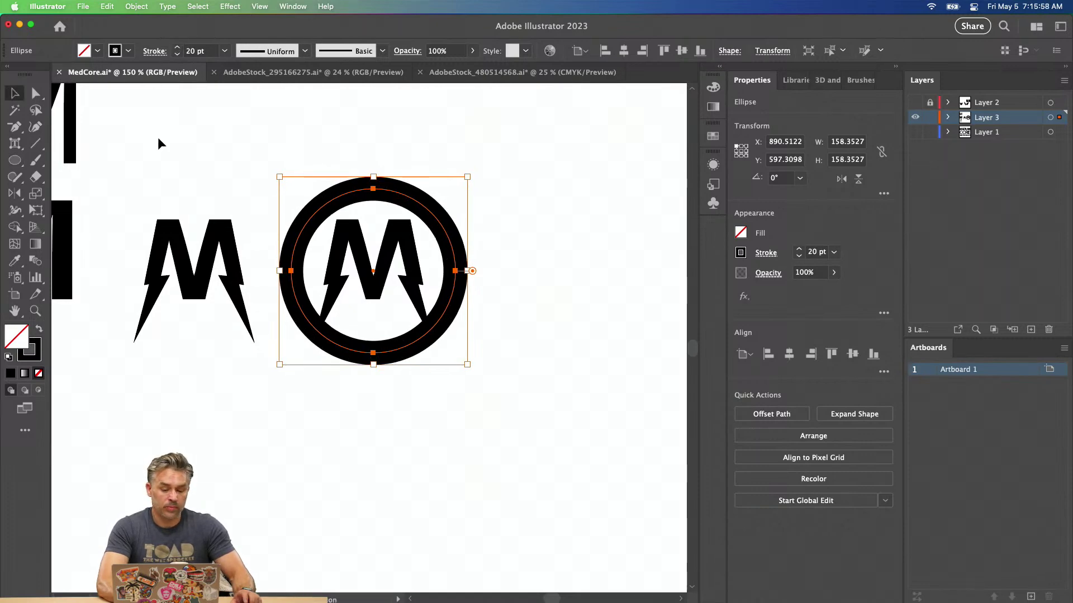
pyautogui.click(154, 138)
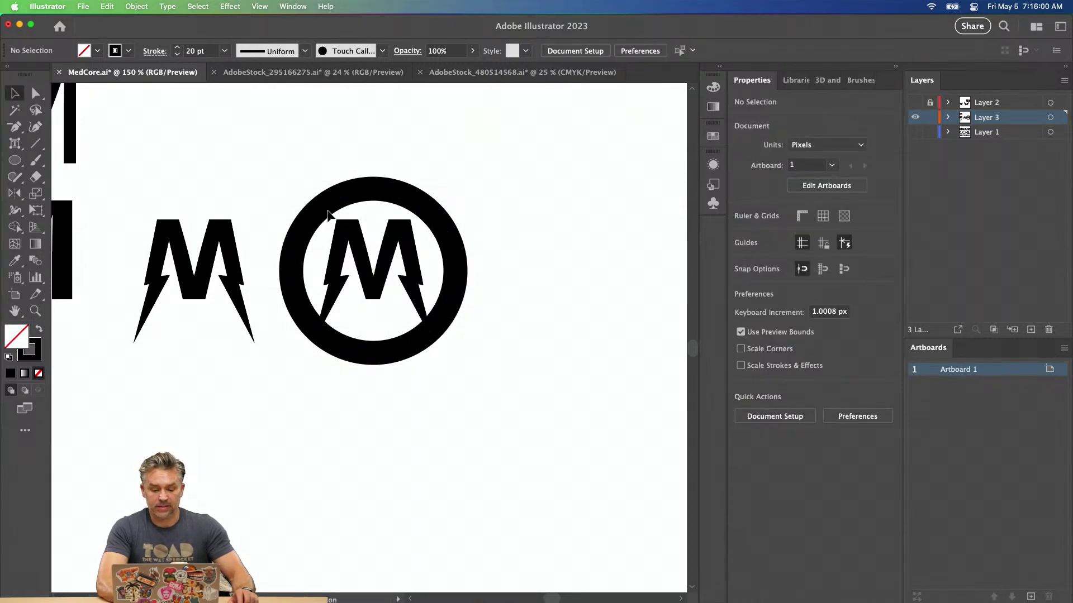
# Reduce the stroke weight of the ring around the duplicate M to 16 pt.
pyautogui.click(327, 208)
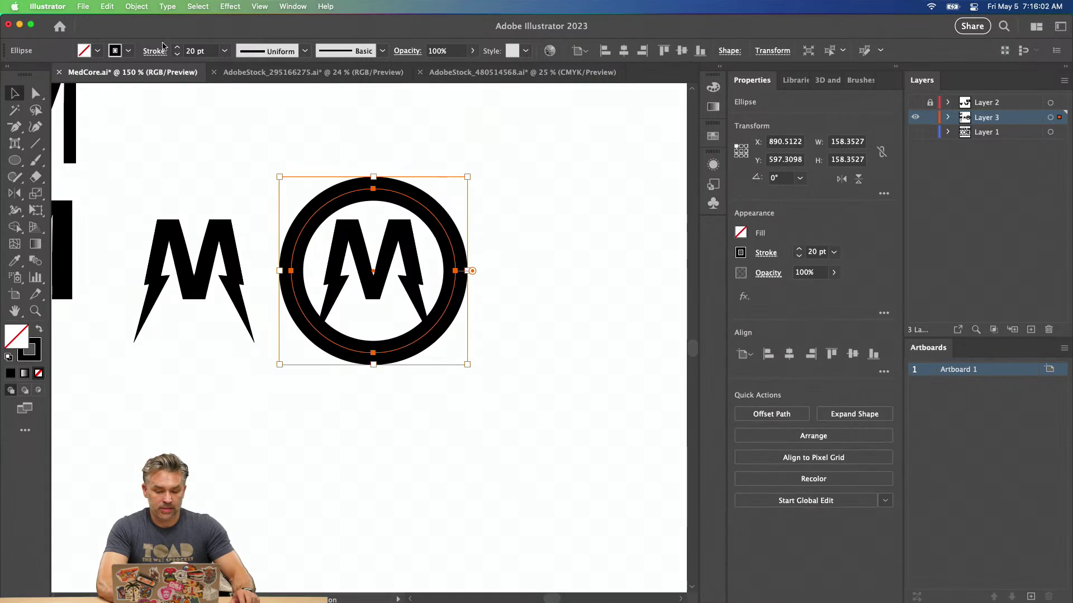
pyautogui.click(177, 56)
pyautogui.click(177, 55)
pyautogui.click(176, 55)
pyautogui.click(177, 55)
pyautogui.press('super+equal')
pyautogui.press('super+equal')
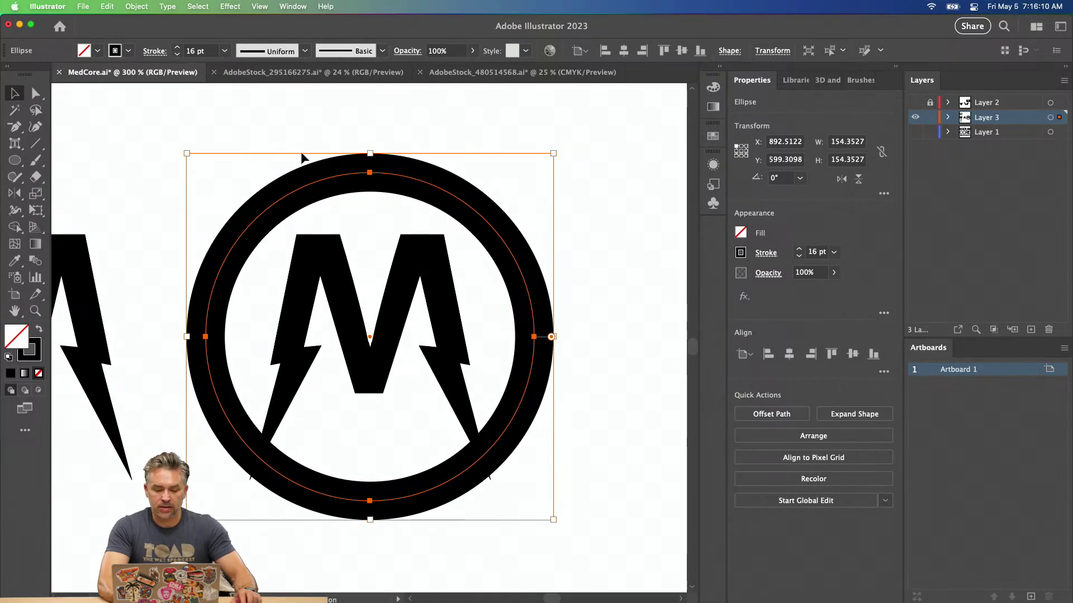
pyautogui.click(138, 148)
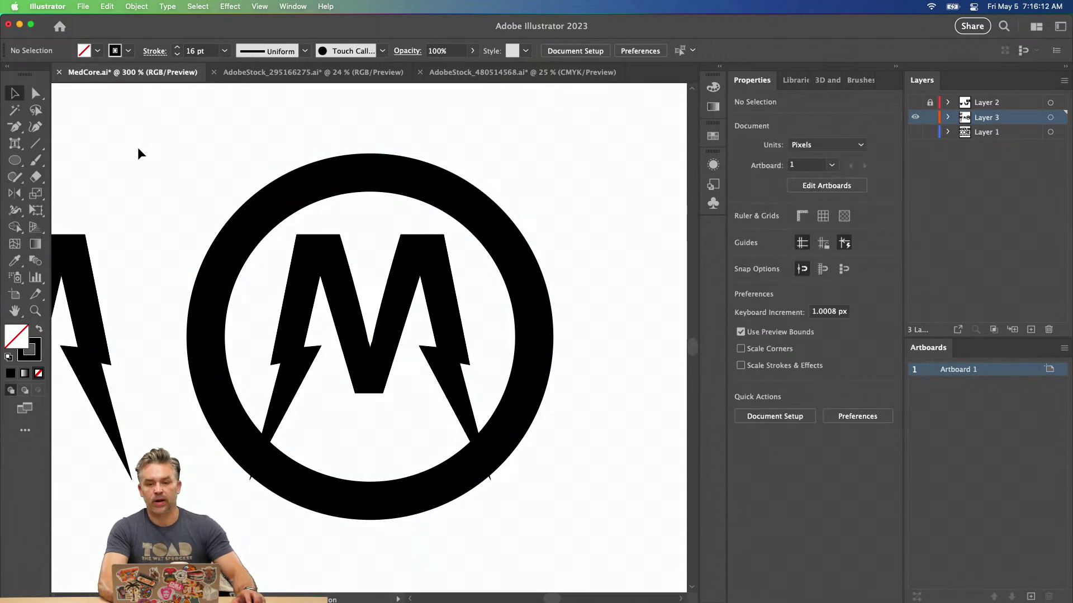
# Scale the ring and its M together slightly smaller, to about 153 px wide, and shift them a little up and to the right.
pyautogui.moveTo(263, 309); pyautogui.dragTo(449, 379)
pyautogui.moveTo(192, 159); pyautogui.dragTo(195, 161)
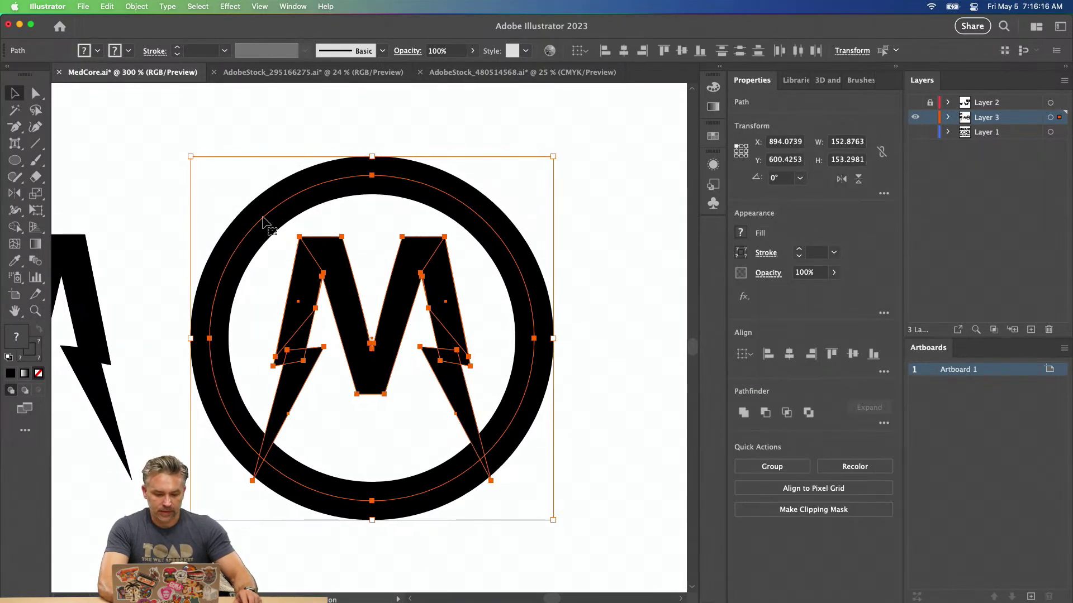
pyautogui.moveTo(262, 217); pyautogui.dragTo(297, 190)
pyautogui.click(250, 207)
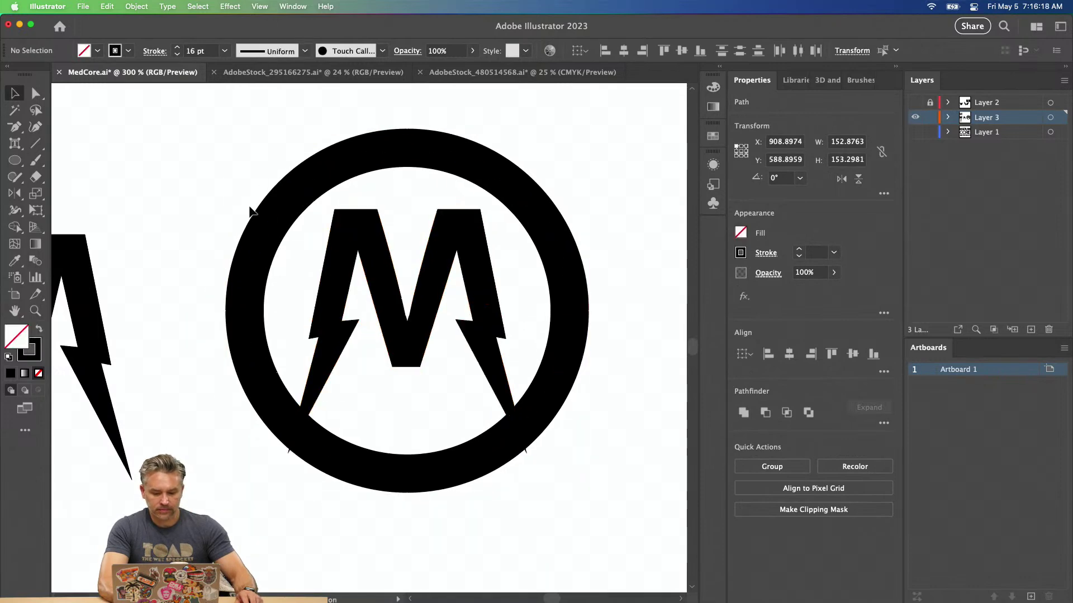
pyautogui.click(280, 215)
pyautogui.press('super+minus')
pyautogui.press('super+minus')
pyautogui.press('super+plus')
pyautogui.press('super+plus')
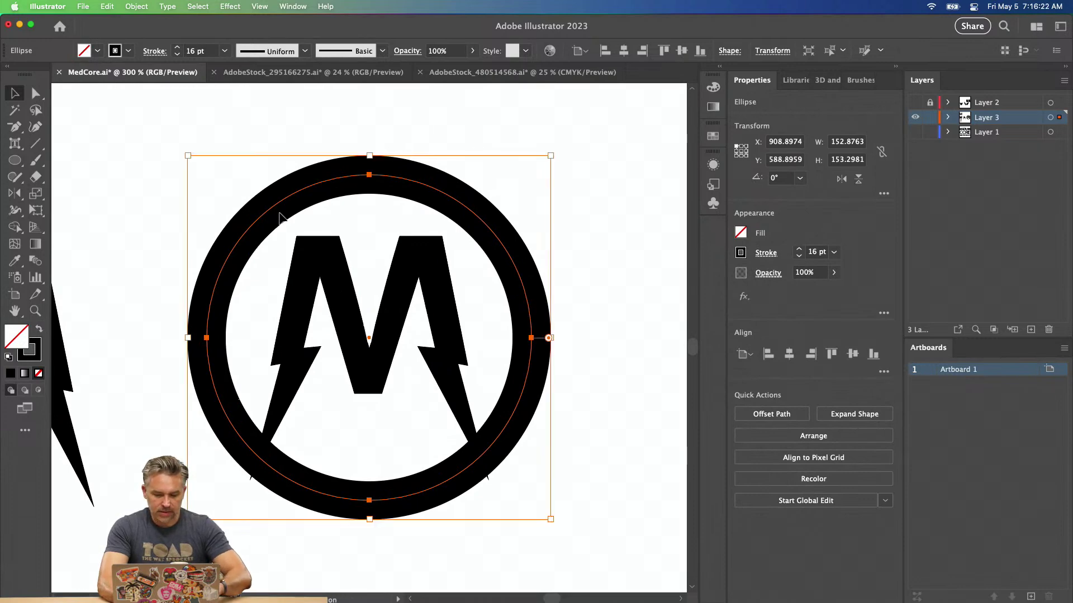
# Try combining the encircled M and its two lightning bolts into a united compound shape.
pyautogui.click(304, 283)
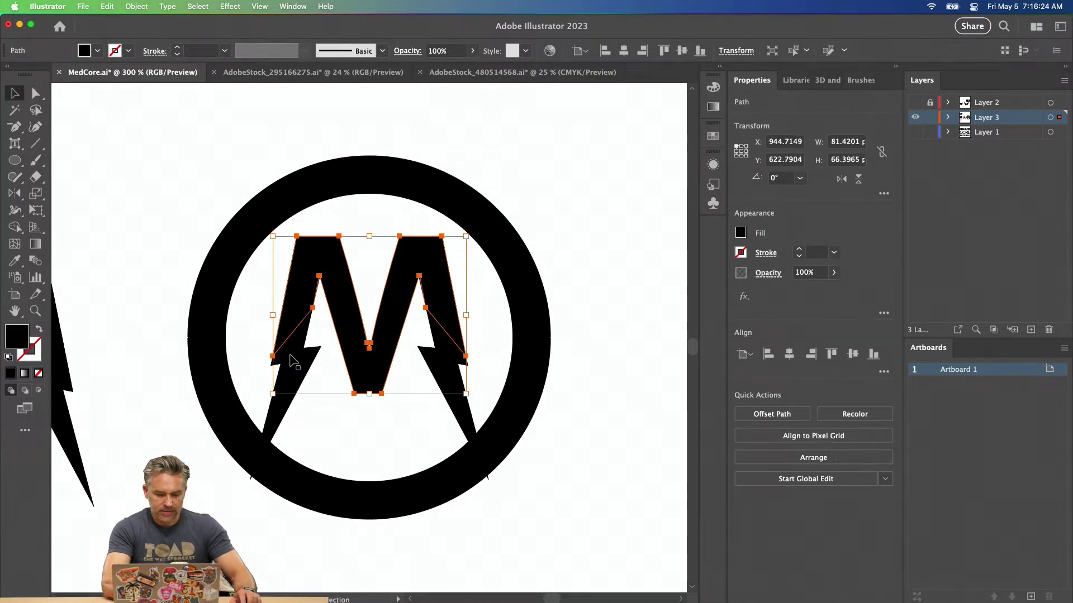
pyautogui.keyDown('shift'); pyautogui.click(290, 358); pyautogui.keyUp('shift')
pyautogui.keyDown('shift'); pyautogui.click(440, 351); pyautogui.keyUp('shift')
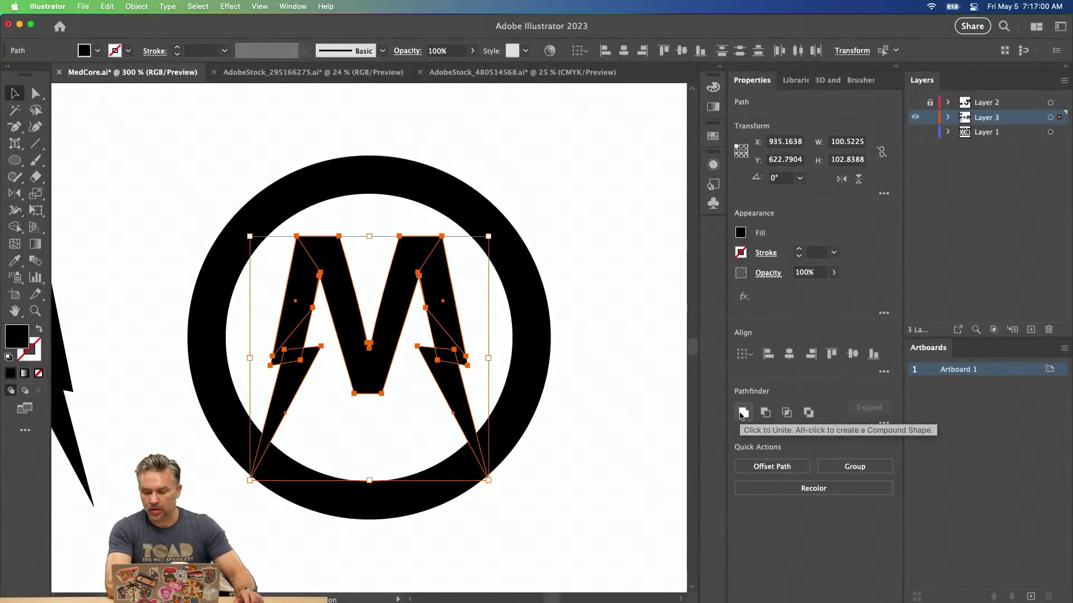
pyautogui.keyDown('alt'); pyautogui.click(742, 413); pyautogui.keyUp('alt')
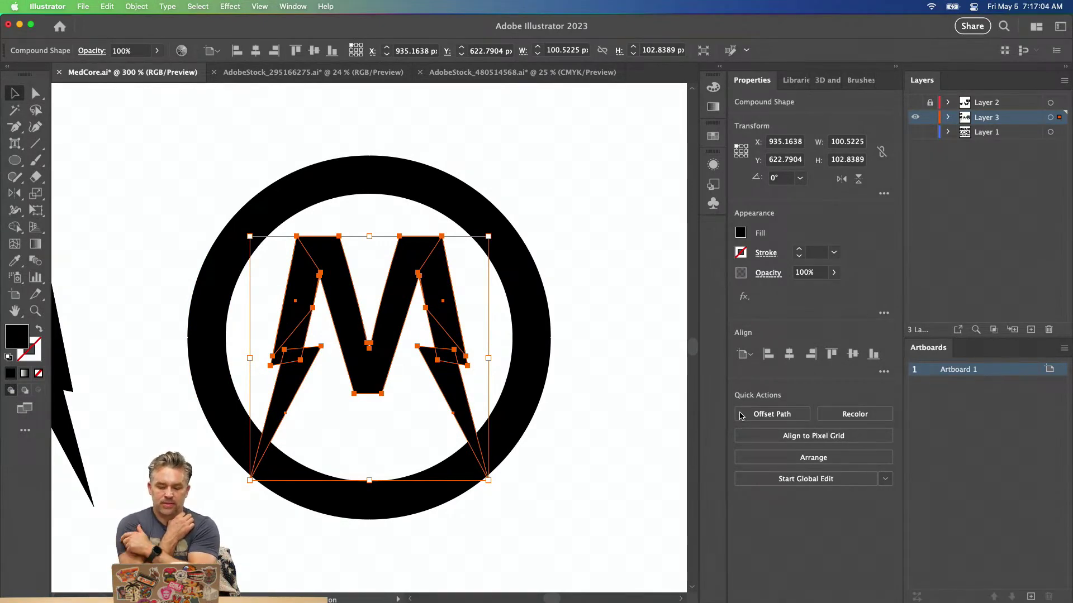
# Try a white (ffffff) 3 pt stroke on the compound M and open its stroke options.
pyautogui.doubleClick(29, 357)
pyautogui.moveTo(285, 419); pyautogui.dragTo(132, 252)
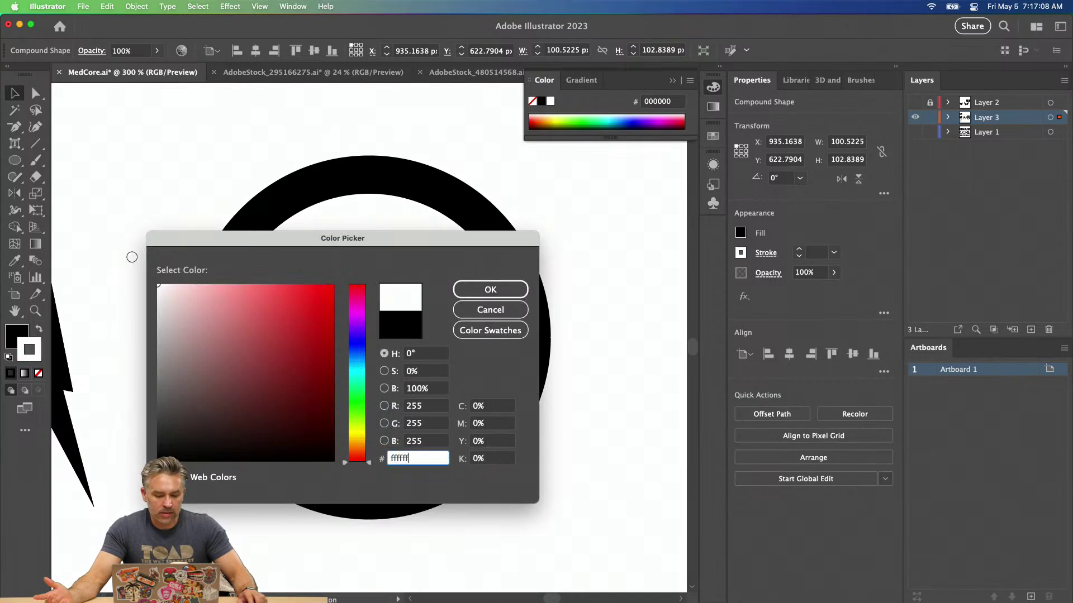
pyautogui.click(472, 291)
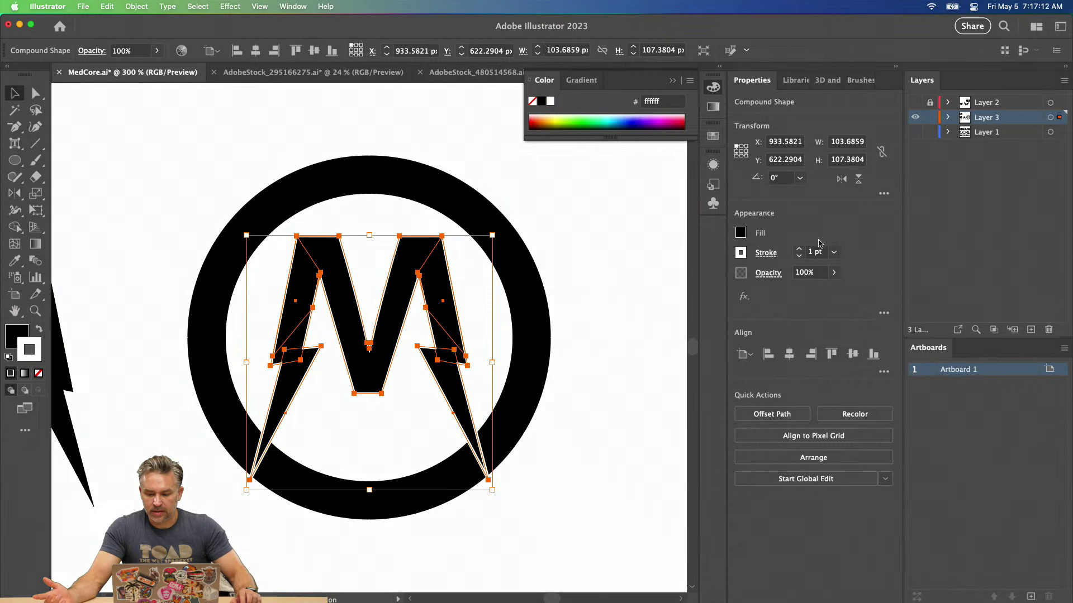
pyautogui.click(798, 249)
pyautogui.click(798, 249)
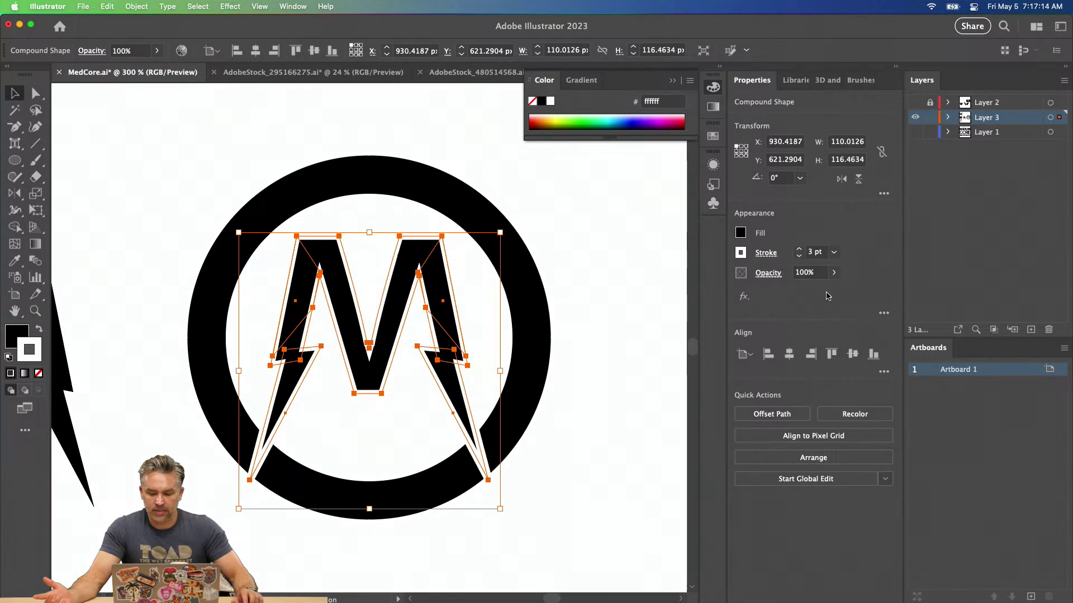
pyautogui.click(766, 253)
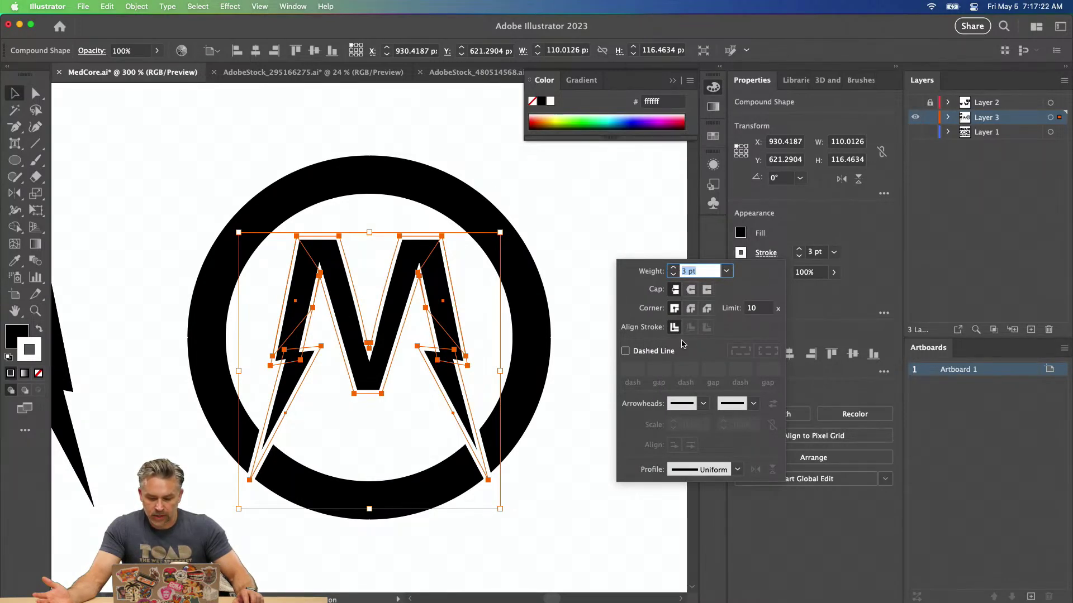
pyautogui.click(410, 255)
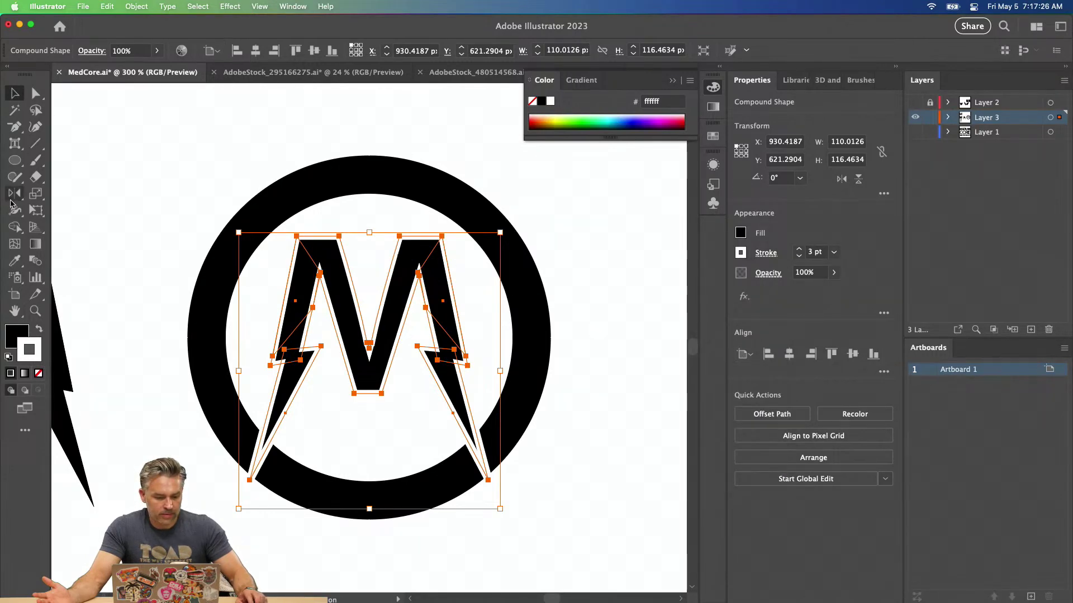
# Undo the white stroke and the compound shape so the M and bolts are separate paths again.
pyautogui.click(15, 227)
pyautogui.press('x')
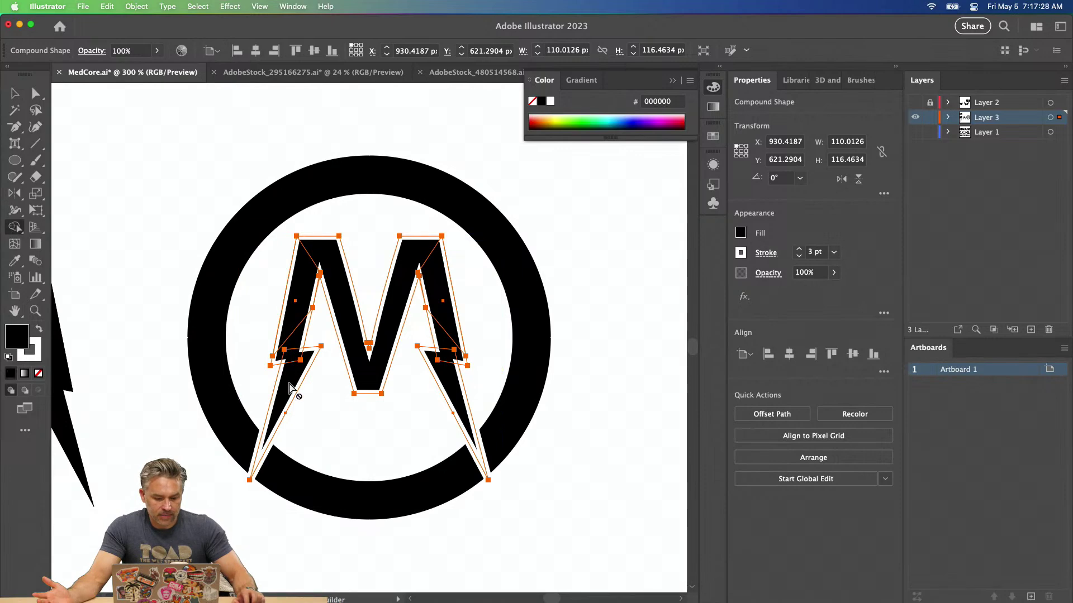
pyautogui.click(15, 94)
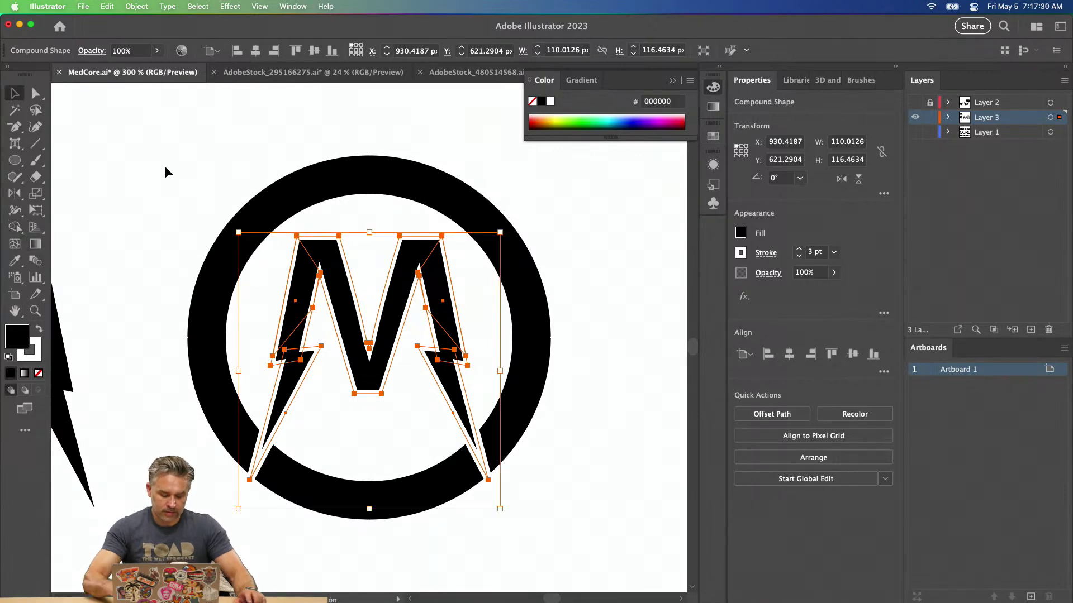
pyautogui.press('super+z')
pyautogui.press('super+z')
pyautogui.press('super+z')
pyautogui.press('super+z')
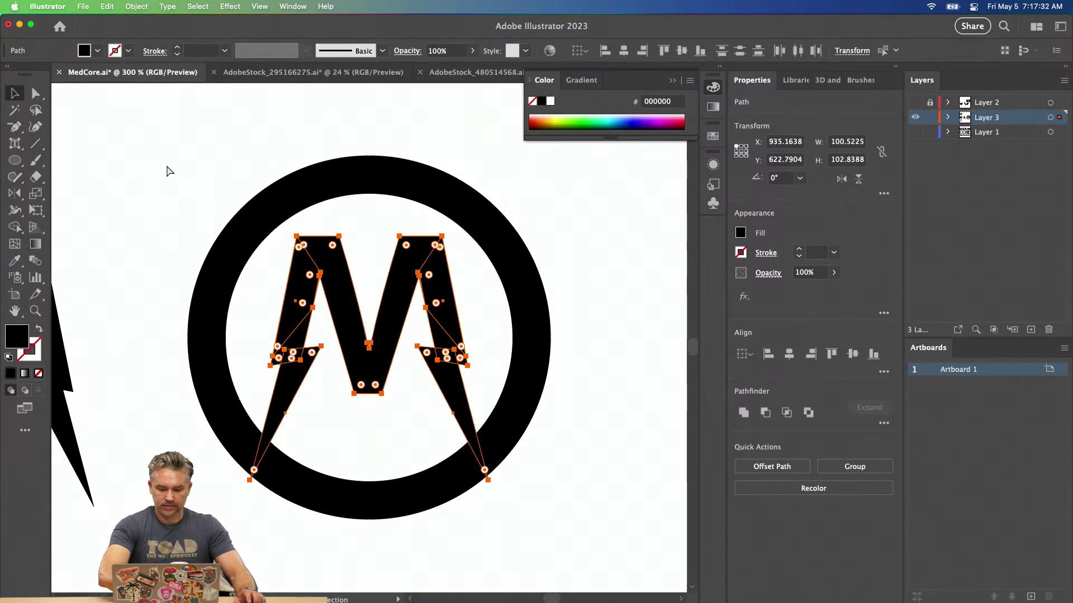
# Unite the encircled M and its lightning bolts into one path with a black fill and a white stroke.
pyautogui.click(744, 412)
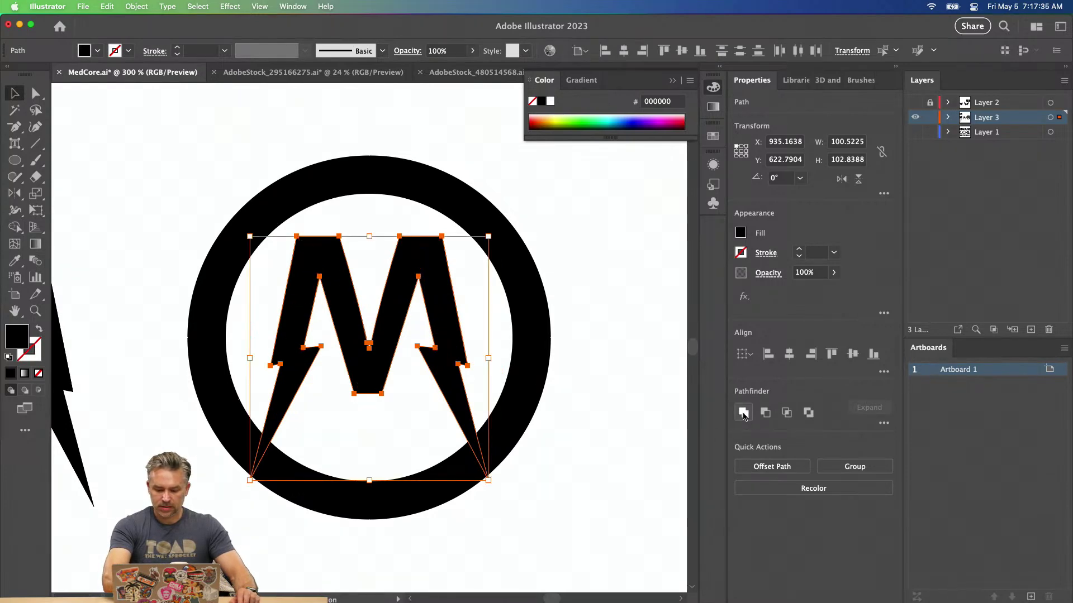
pyautogui.click(8, 356)
pyautogui.click(36, 330)
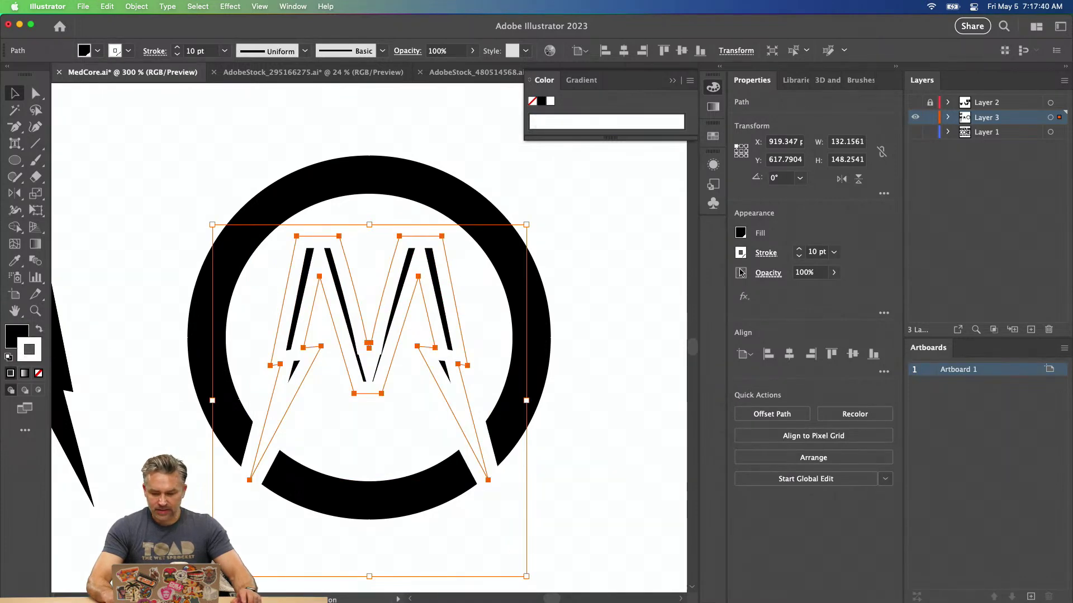
# Align the united M's white stroke to the outside and set its weight to 3 pt.
pyautogui.click(765, 252)
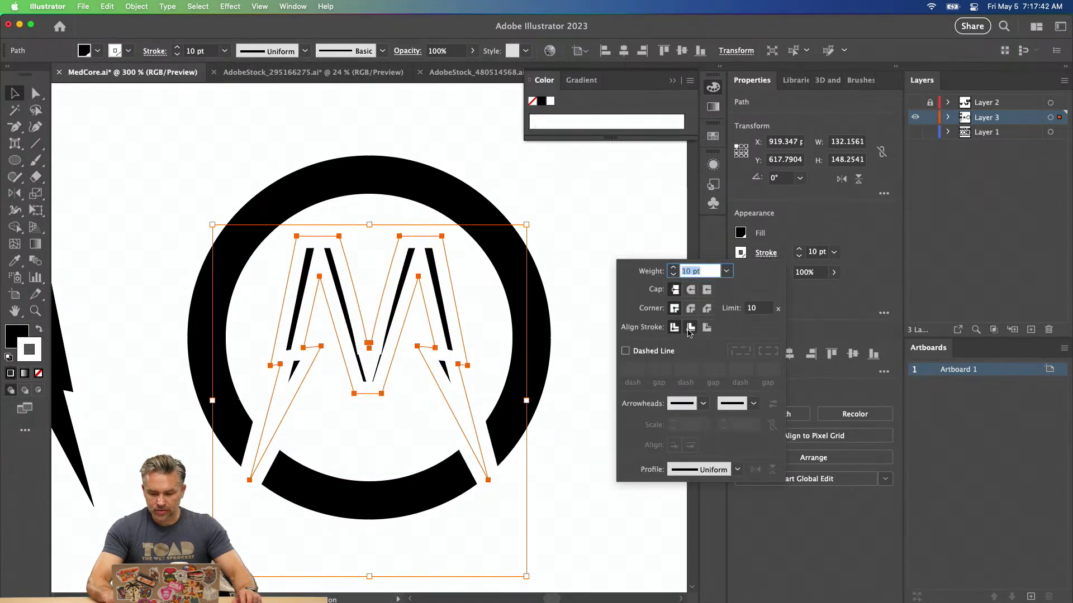
pyautogui.click(707, 328)
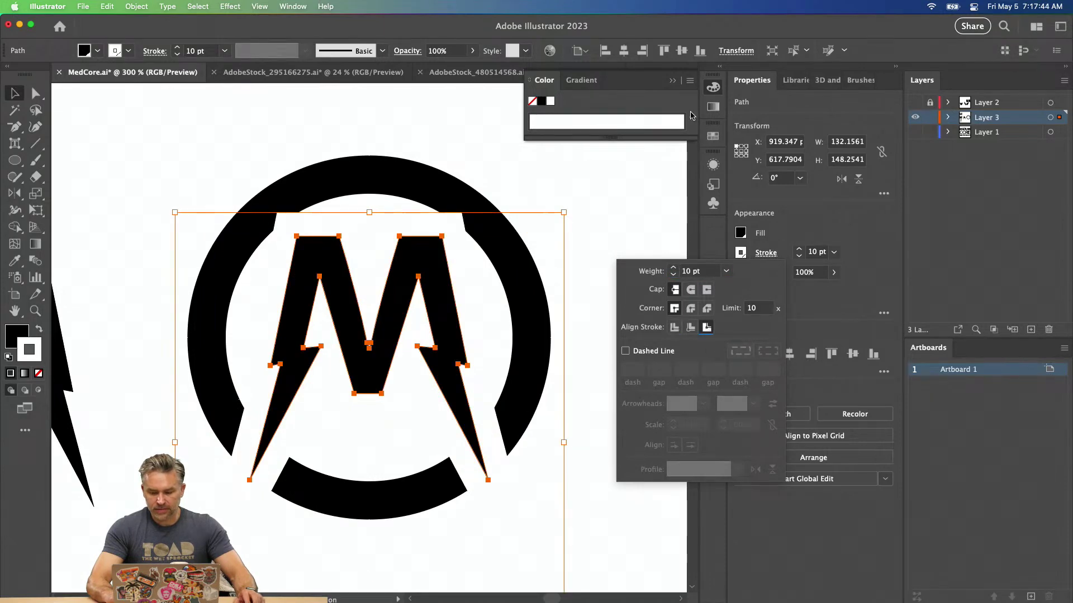
pyautogui.click(855, 221)
pyautogui.click(799, 258)
pyautogui.click(799, 257)
pyautogui.click(799, 257)
pyautogui.click(799, 258)
pyautogui.click(799, 258)
pyautogui.click(799, 258)
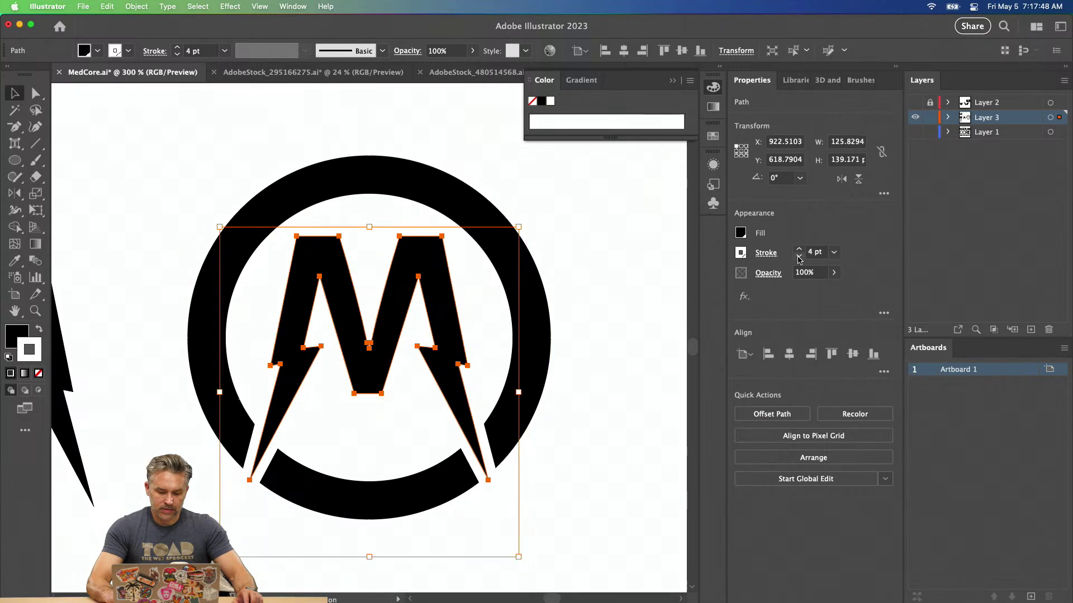
pyautogui.click(799, 258)
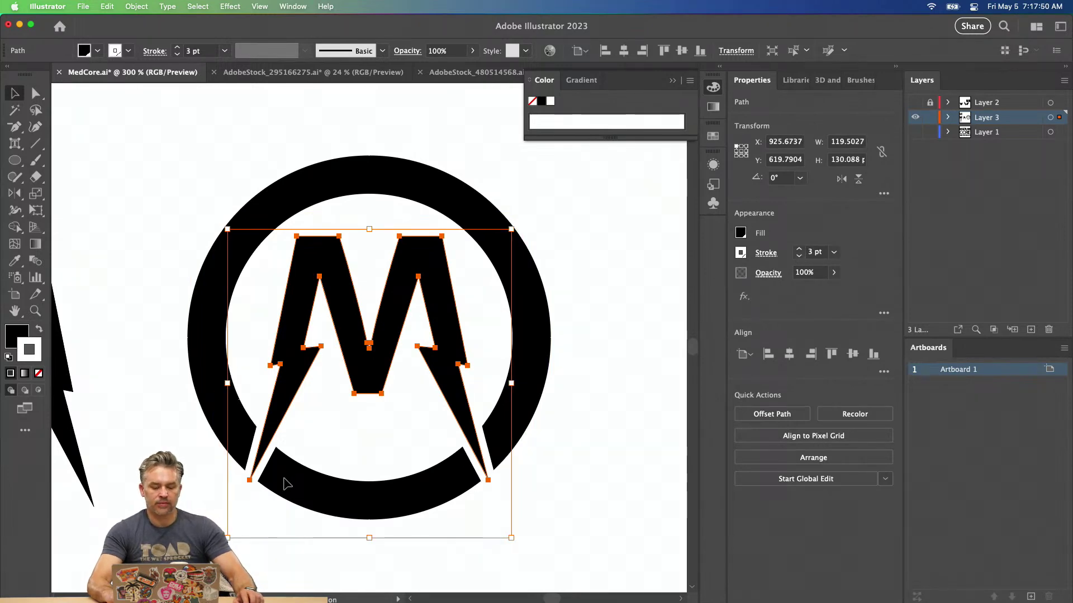
pyautogui.click(200, 138)
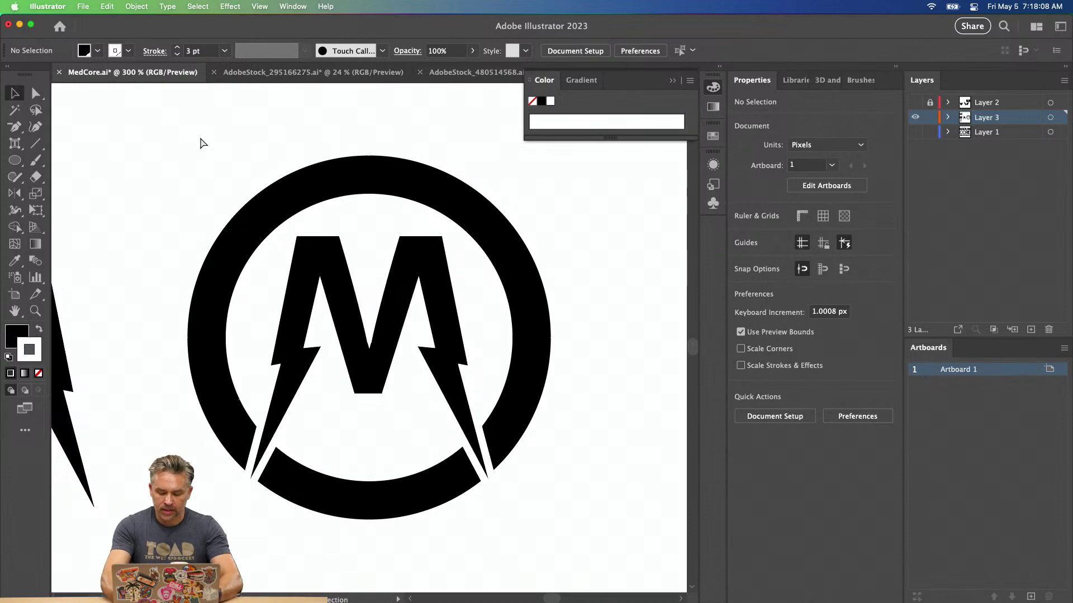
# Move the ring up about 9 px relative to the M so the bolt tips cut further through its lower edge.
pyautogui.press('super+minus')
pyautogui.press('super+minus')
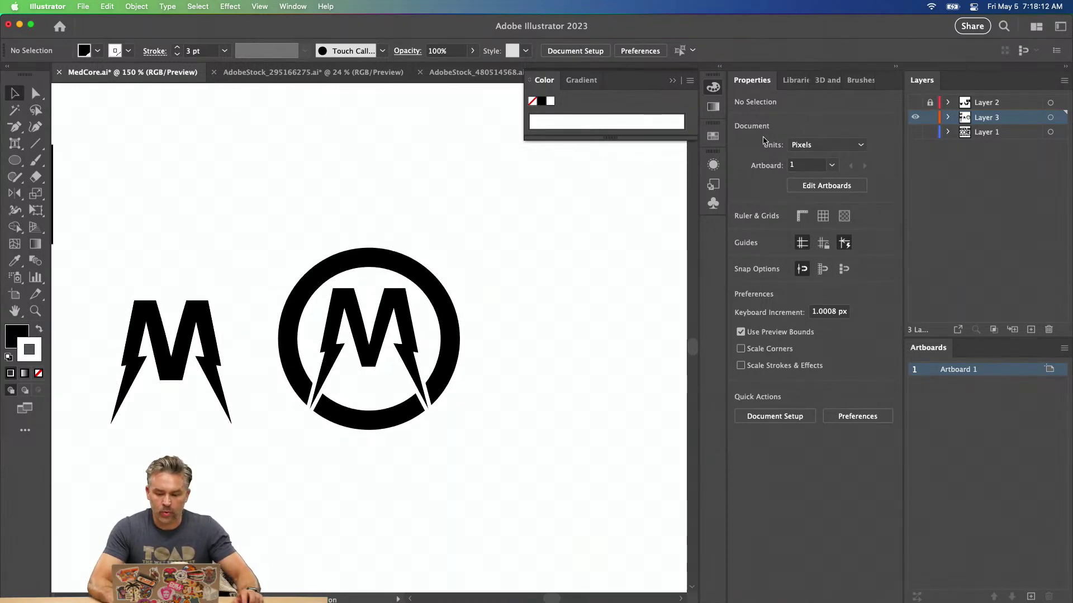
pyautogui.click(335, 262)
pyautogui.moveTo(340, 225); pyautogui.dragTo(367, 273)
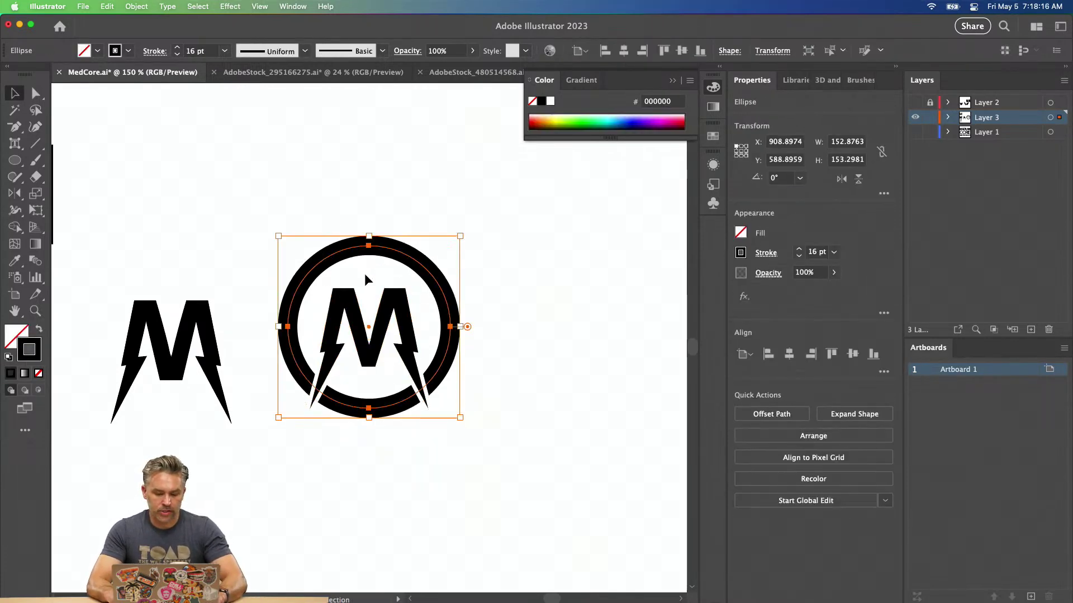
pyautogui.press('Down')
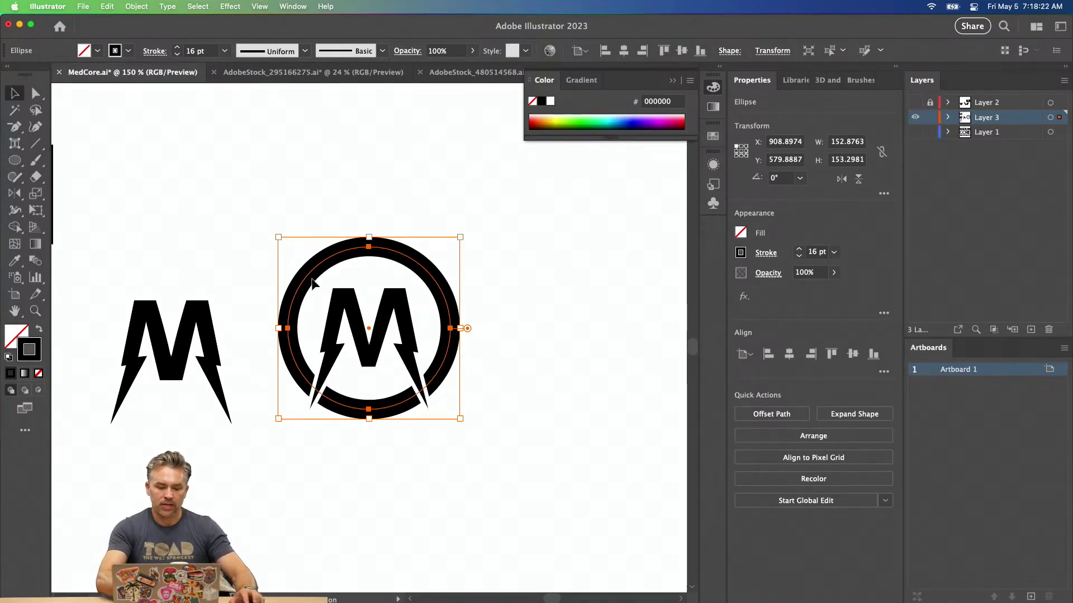
pyautogui.click(187, 216)
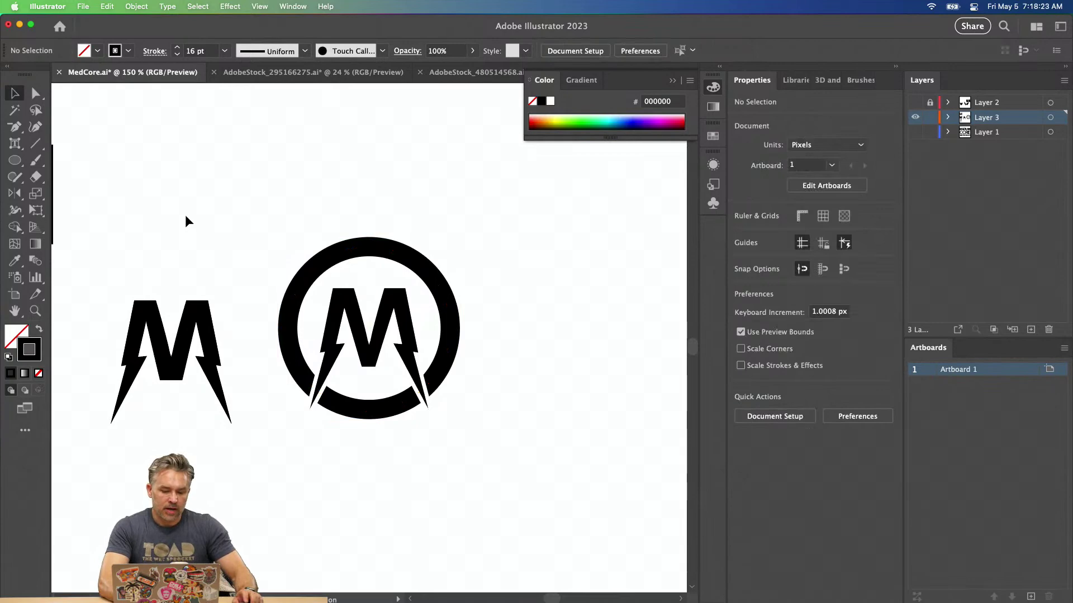
# Reduce the ring's stroke weight to 15 pt.
pyautogui.click(365, 272)
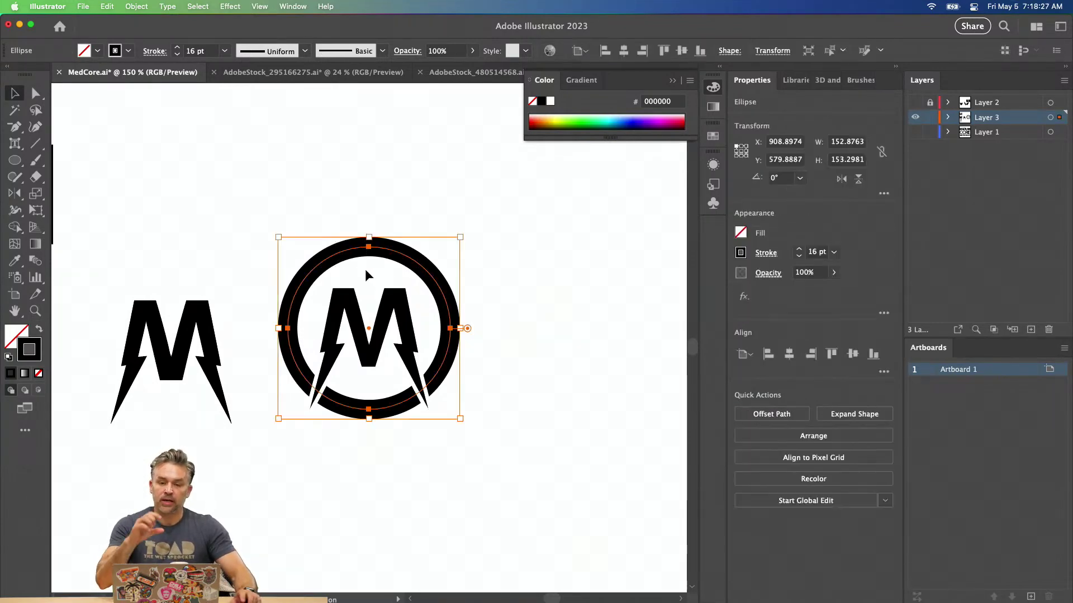
pyautogui.click(177, 55)
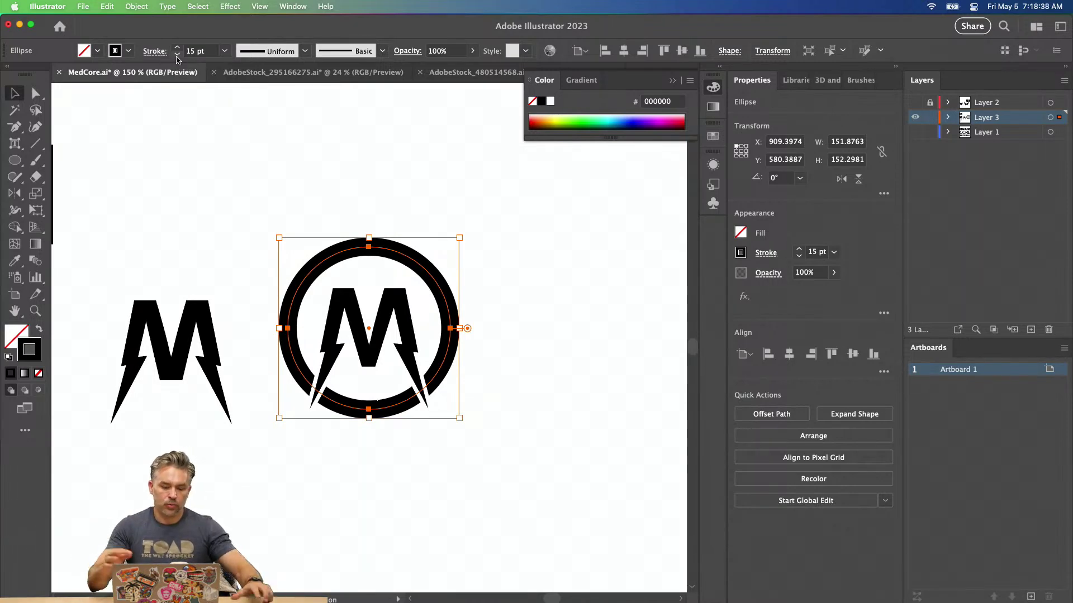
pyautogui.click(191, 247)
pyautogui.moveTo(183, 225); pyautogui.dragTo(335, 199)
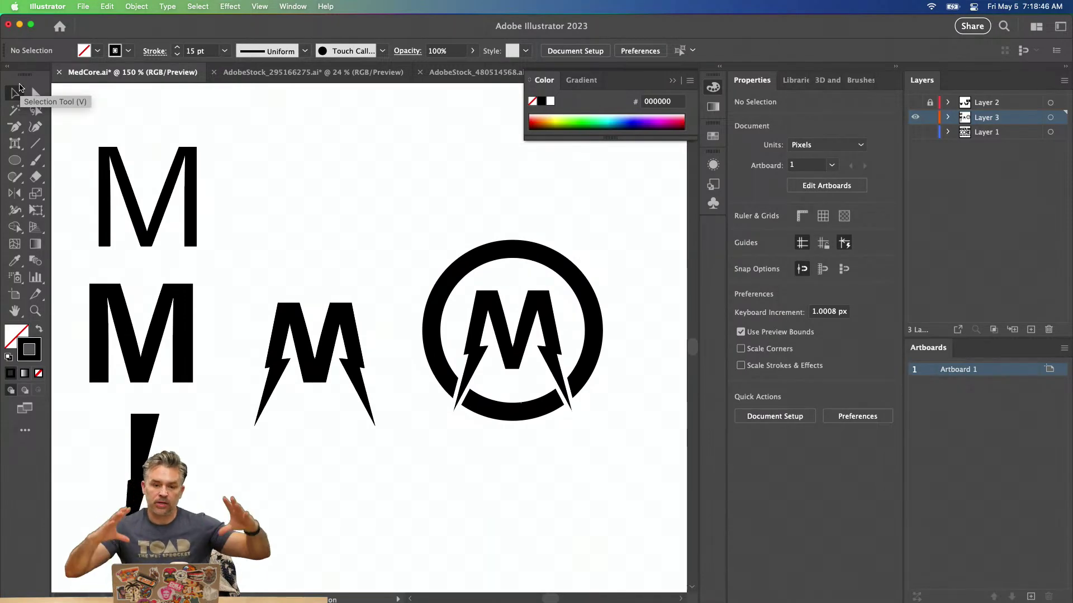
# Collapse the Color and Properties panels to enlarge the canvas area.
pyautogui.click(15, 93)
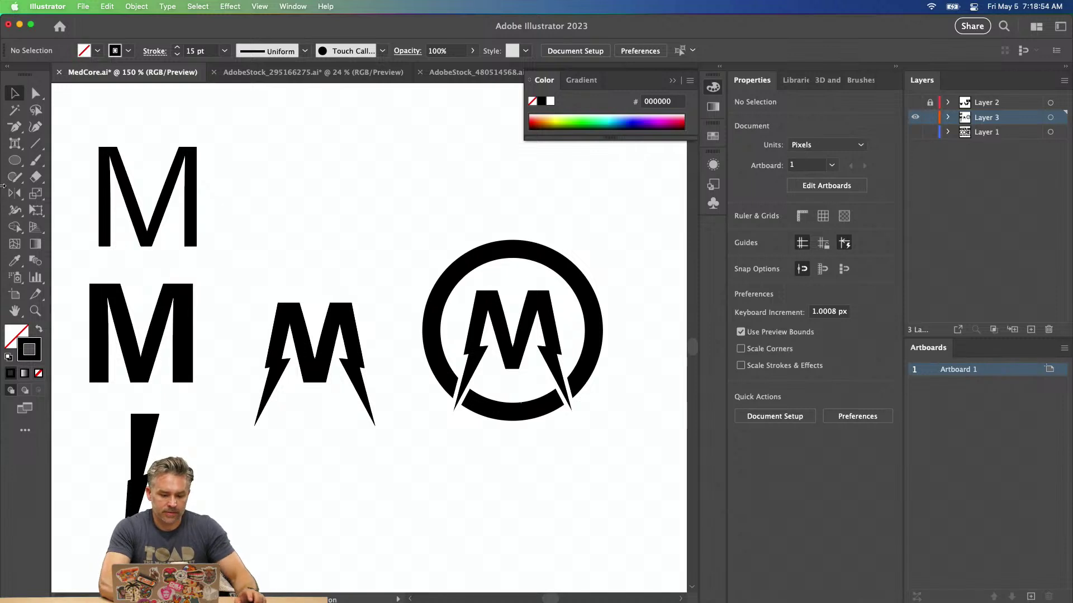
pyautogui.scroll(-2, 379, 244)
pyautogui.moveTo(281, 240); pyautogui.dragTo(370, 429)
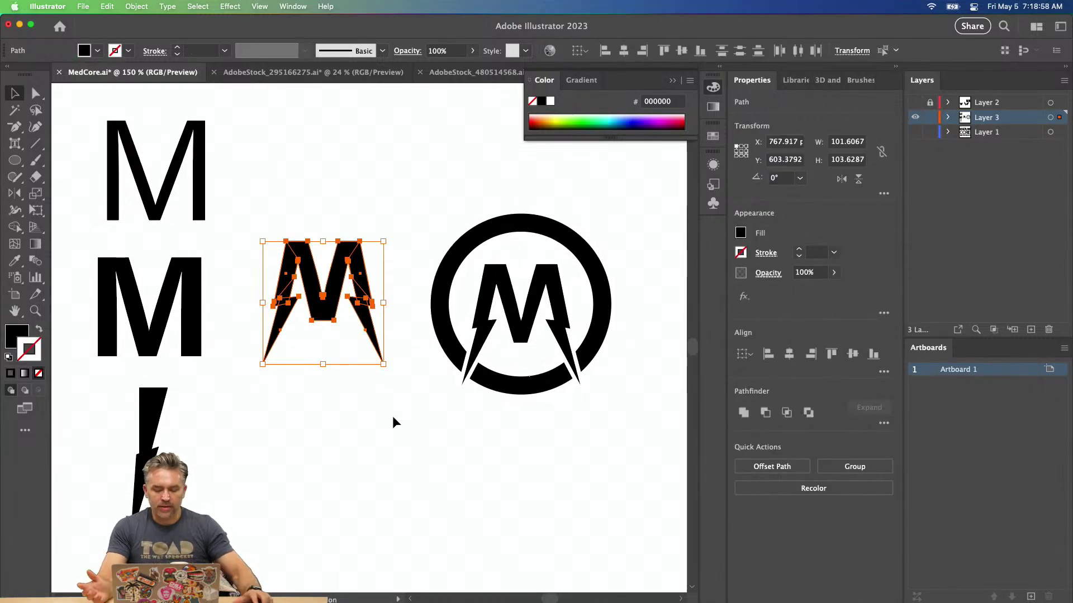
pyautogui.click(354, 388)
pyautogui.click(672, 81)
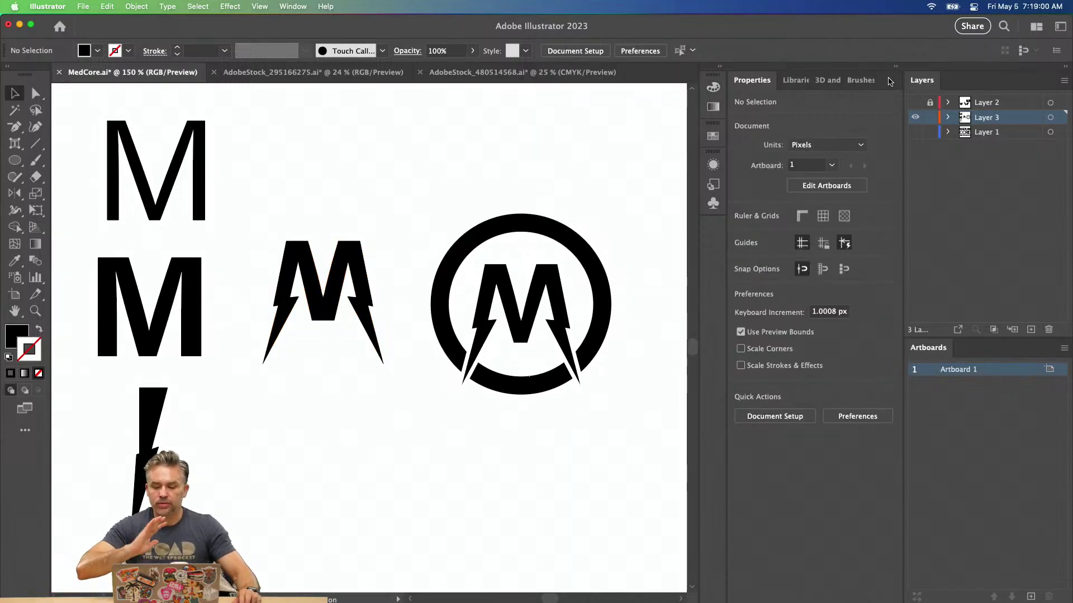
pyautogui.click(896, 67)
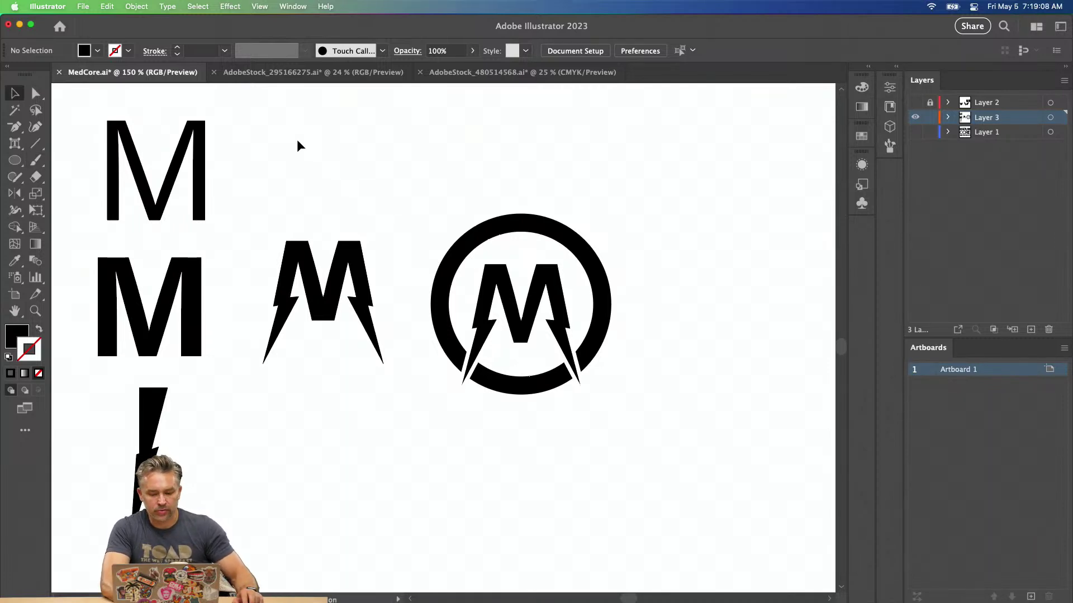
# Switch to Noun Project, move its window beside the logo, and search for "lightening".
pyautogui.moveTo(681, 601)
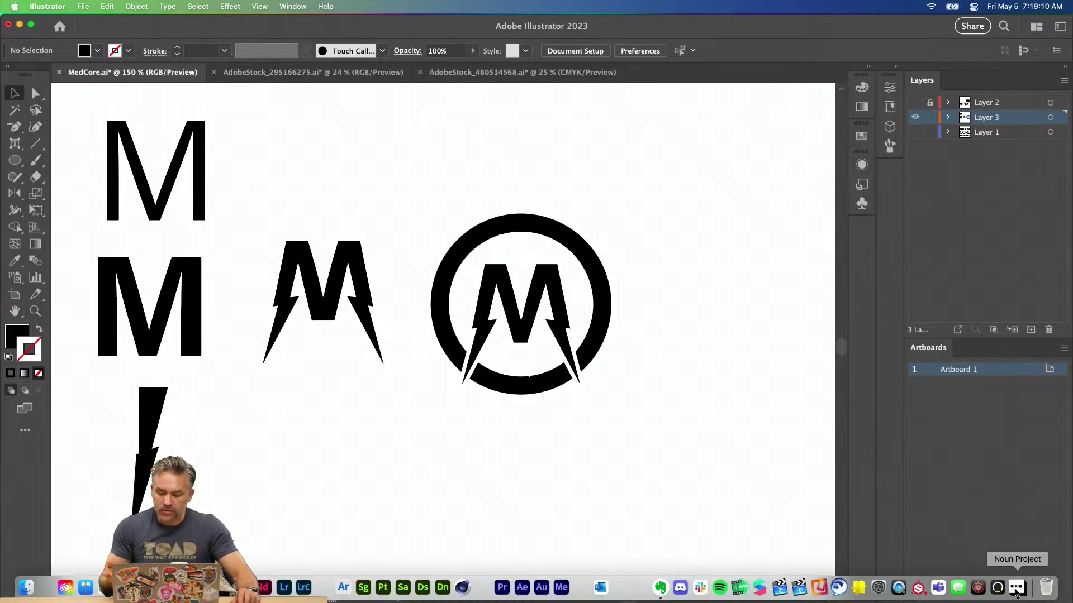
pyautogui.click(1016, 588)
pyautogui.moveTo(875, 250); pyautogui.dragTo(713, 158)
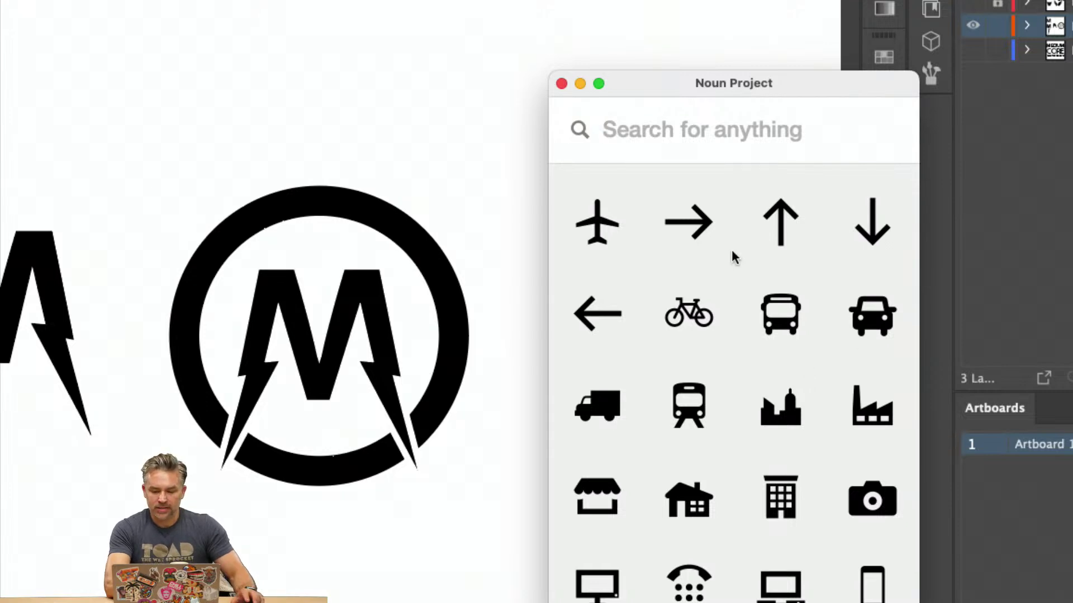
pyautogui.write('li')
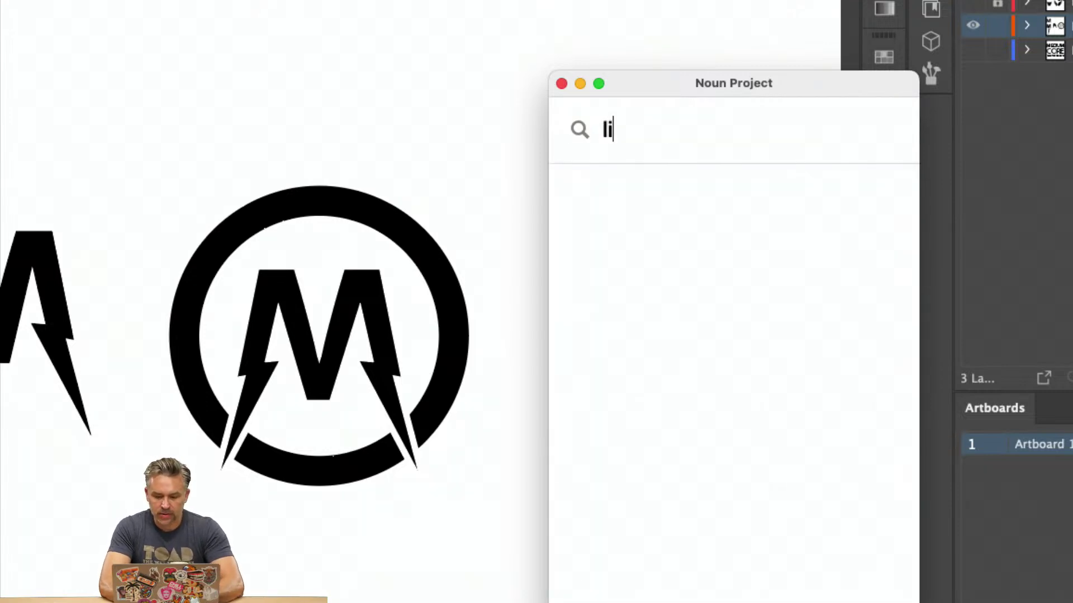
pyautogui.write('ghtening')
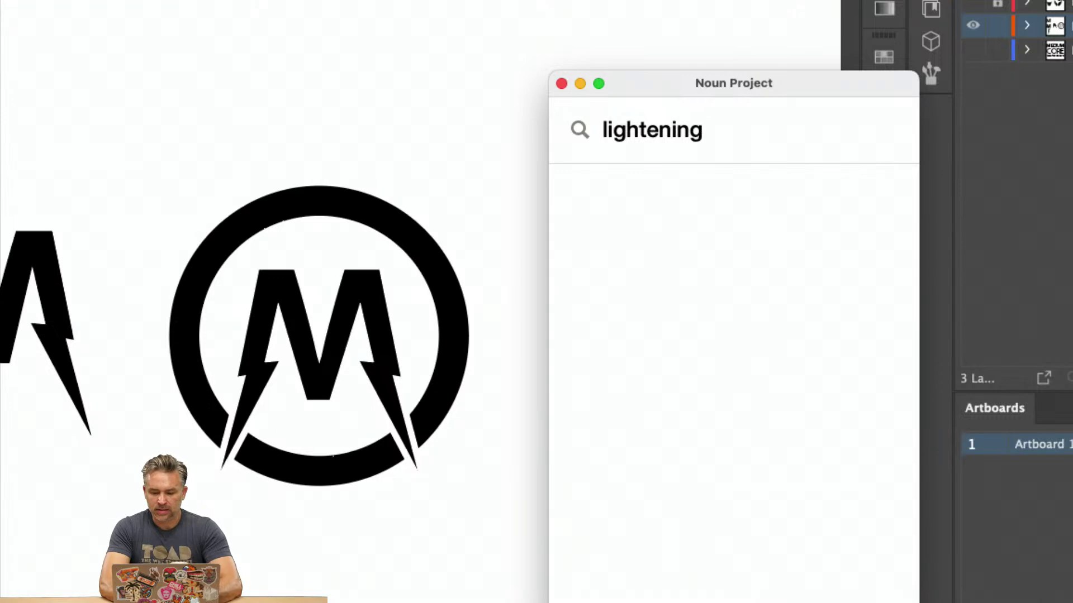
pyautogui.press('BackSpace')
pyautogui.press('BackSpace')
pyautogui.press('BackSpace')
pyautogui.press('BackSpace')
pyautogui.press('BackSpace')
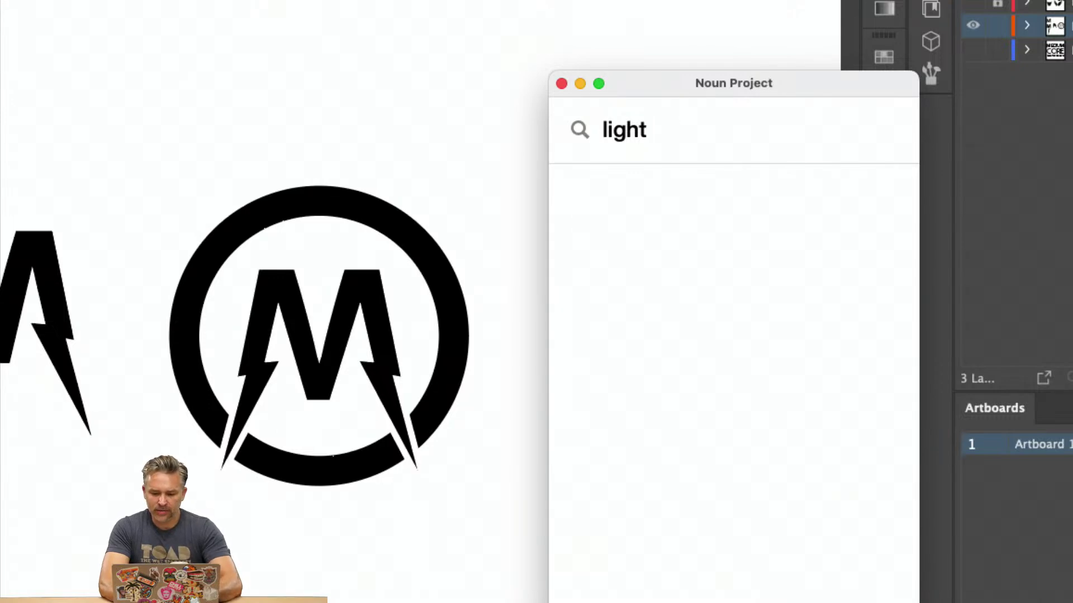
pyautogui.write('ening')
pyautogui.press('Return')
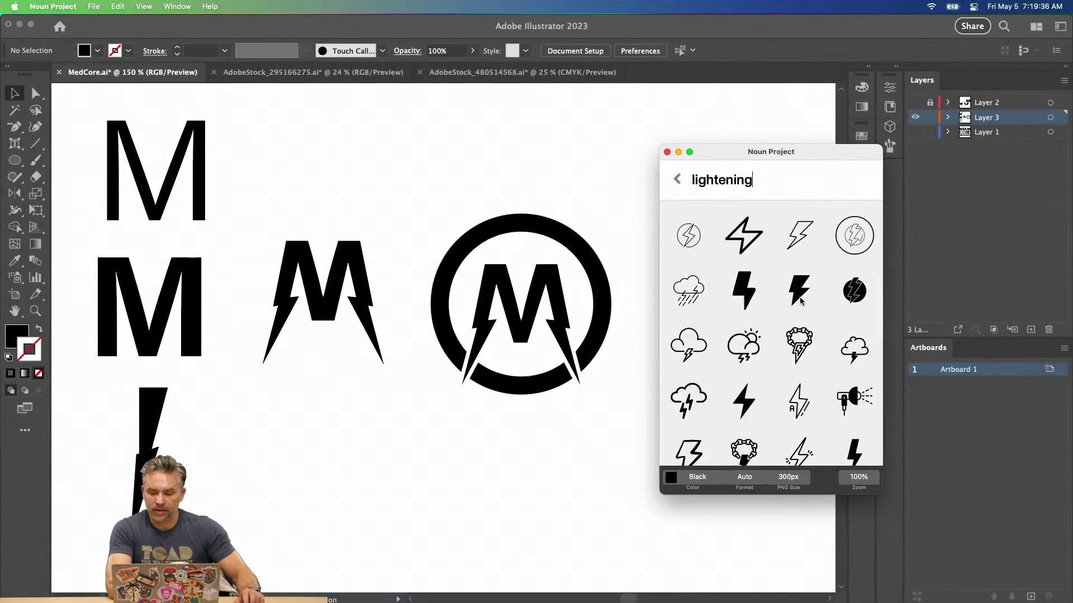
# Place the wide flat-topped lightning bolt icon on the artboard, enlarge it, and position it below the standalone bolt-stemmed M.
pyautogui.moveTo(800, 300); pyautogui.dragTo(296, 426)
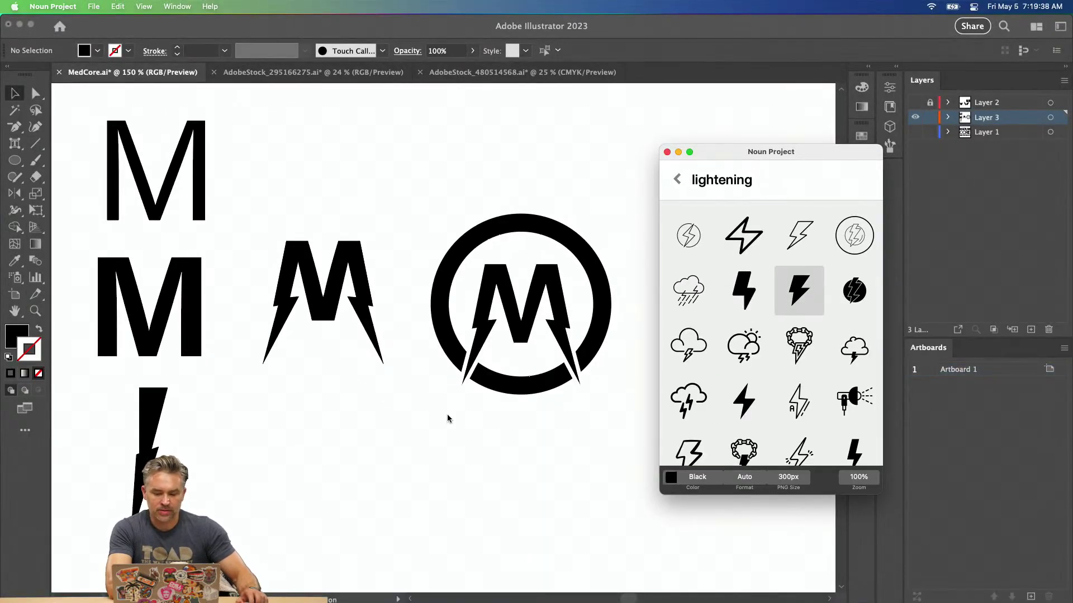
pyautogui.moveTo(288, 429); pyautogui.dragTo(474, 492)
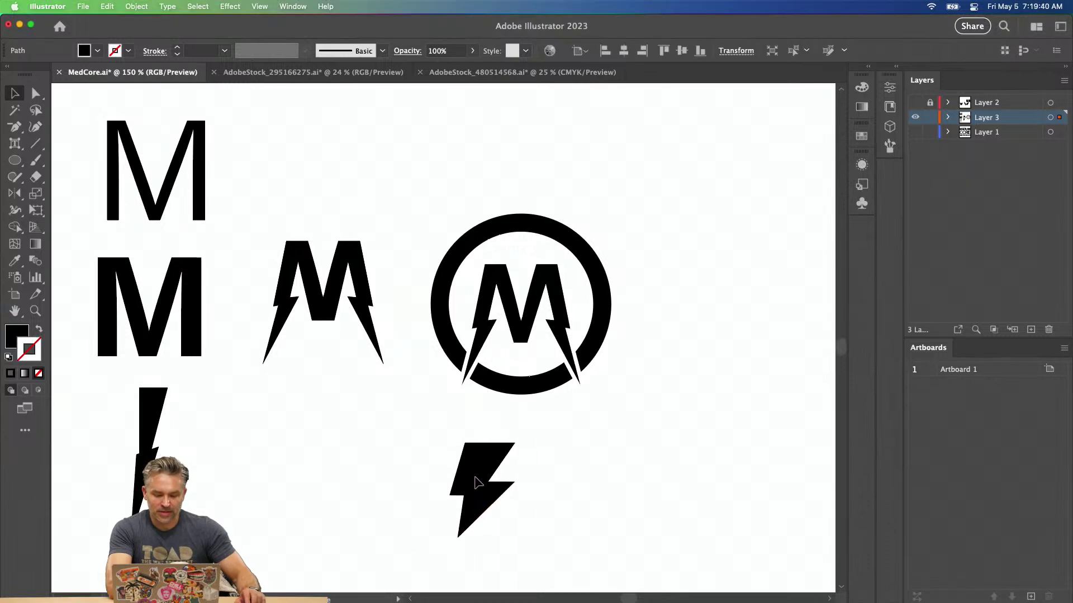
pyautogui.moveTo(445, 458); pyautogui.dragTo(343, 390)
pyautogui.moveTo(328, 436); pyautogui.dragTo(284, 461)
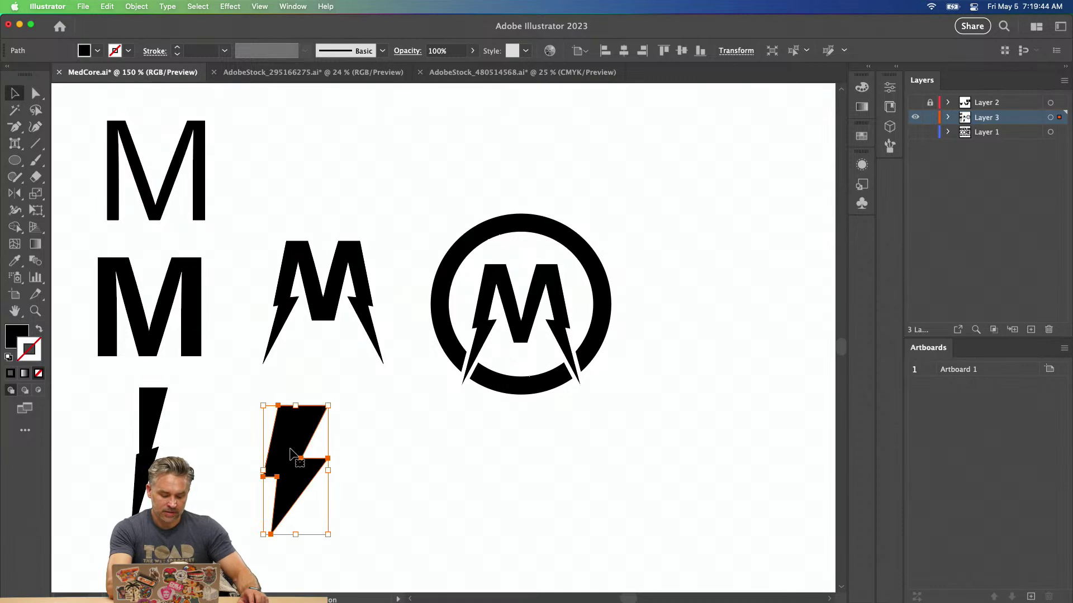
# Bring the slim flat-topped bolt icon from Noun Project onto the artboard and position it below the ring logo.
pyautogui.click(1017, 586)
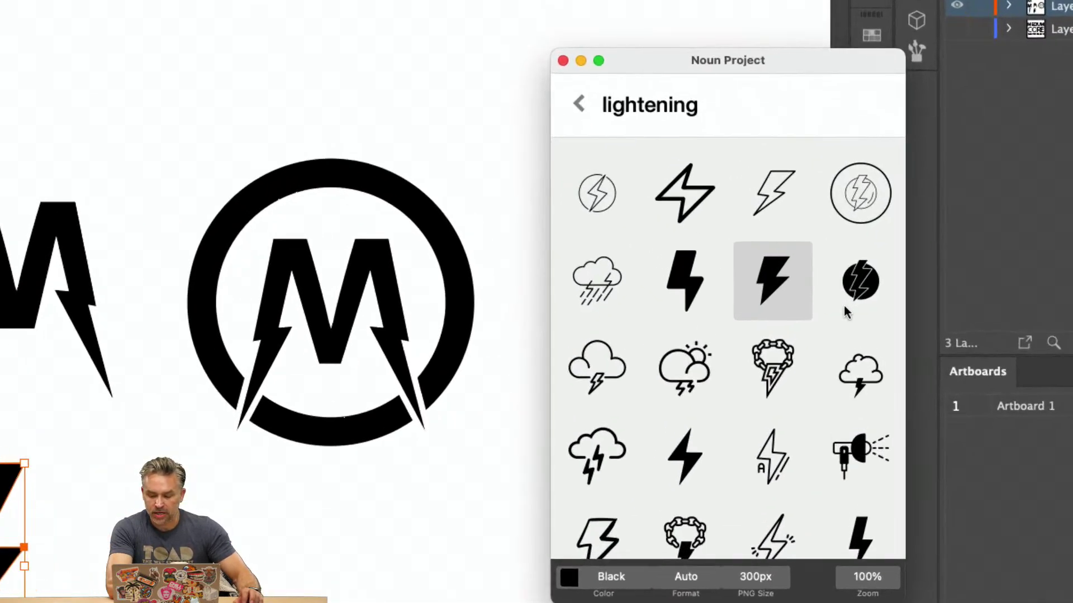
pyautogui.scroll(-4, 824, 302)
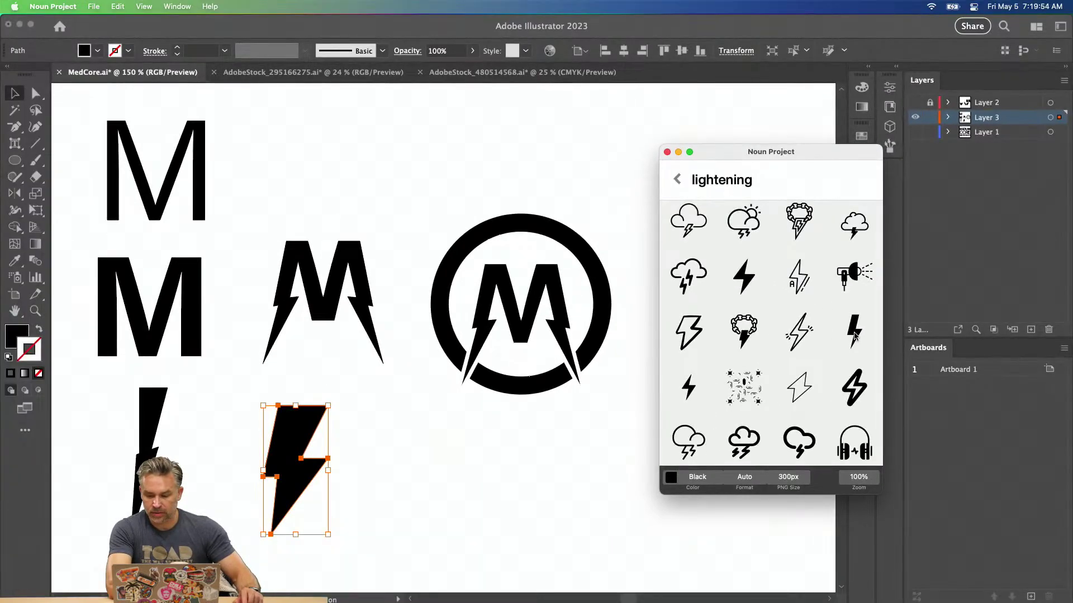
pyautogui.moveTo(861, 348); pyautogui.dragTo(366, 563)
pyautogui.moveTo(557, 459); pyautogui.dragTo(470, 484)
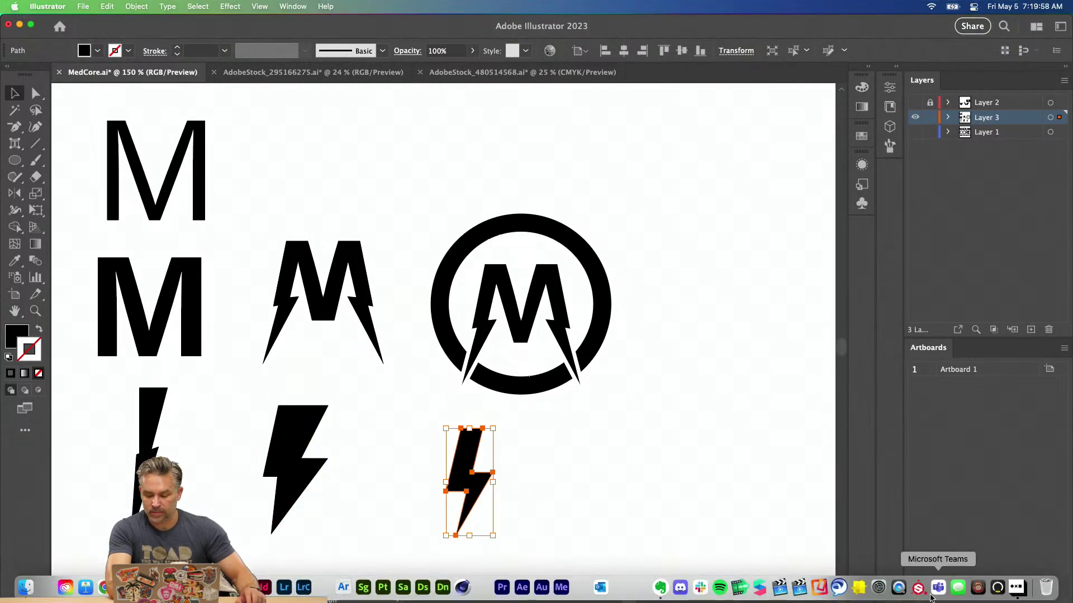
# Bring the double-pointed bolt icon with slightly rounded corners from Noun Project onto the artboard, beside the ring logo.
pyautogui.click(1016, 588)
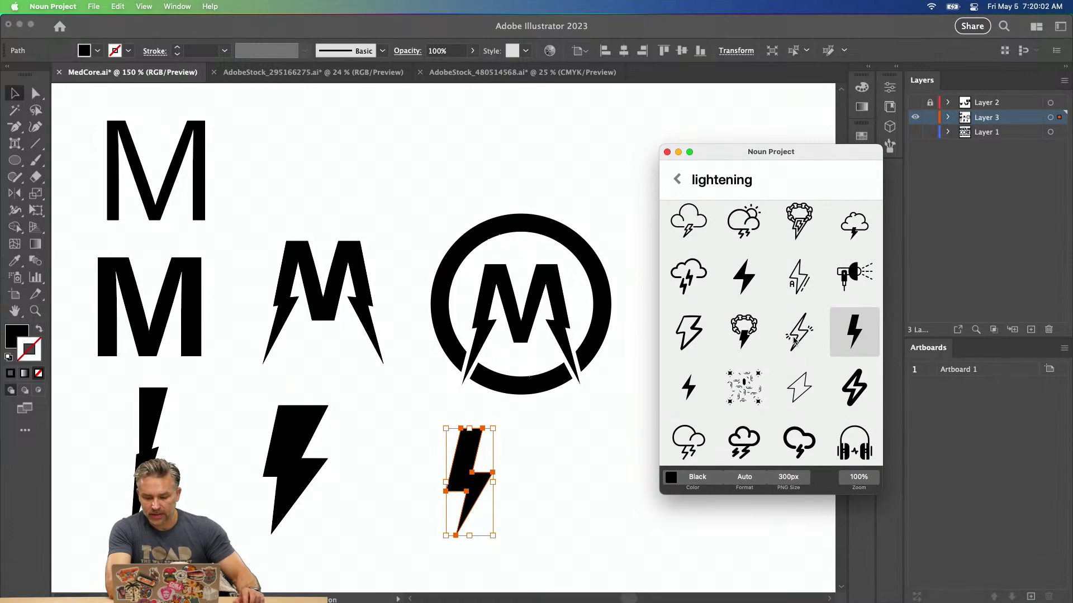
pyautogui.moveTo(690, 394); pyautogui.dragTo(726, 320)
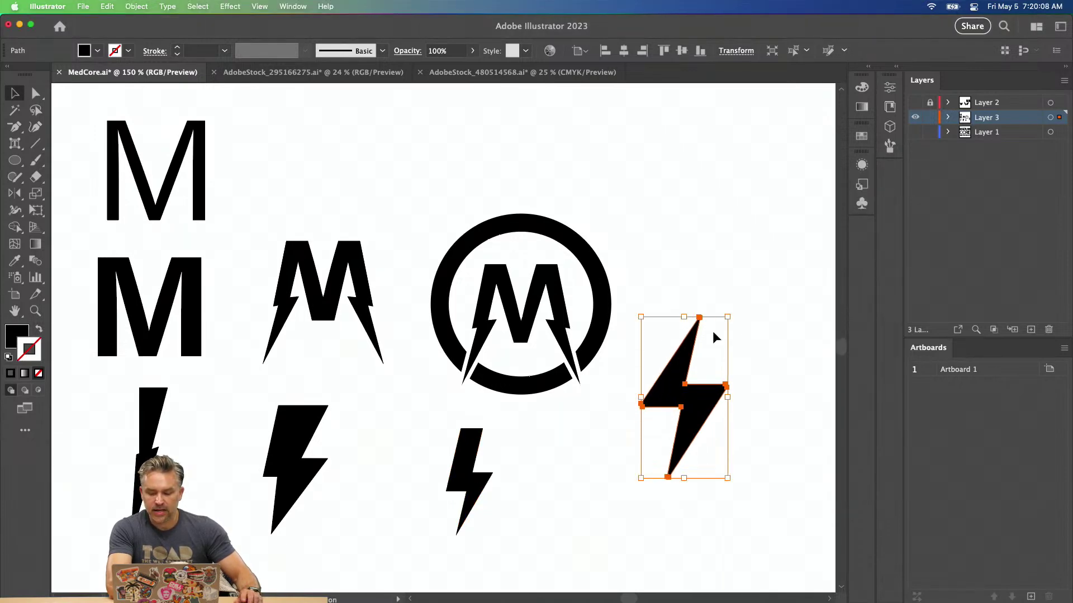
pyautogui.click(593, 468)
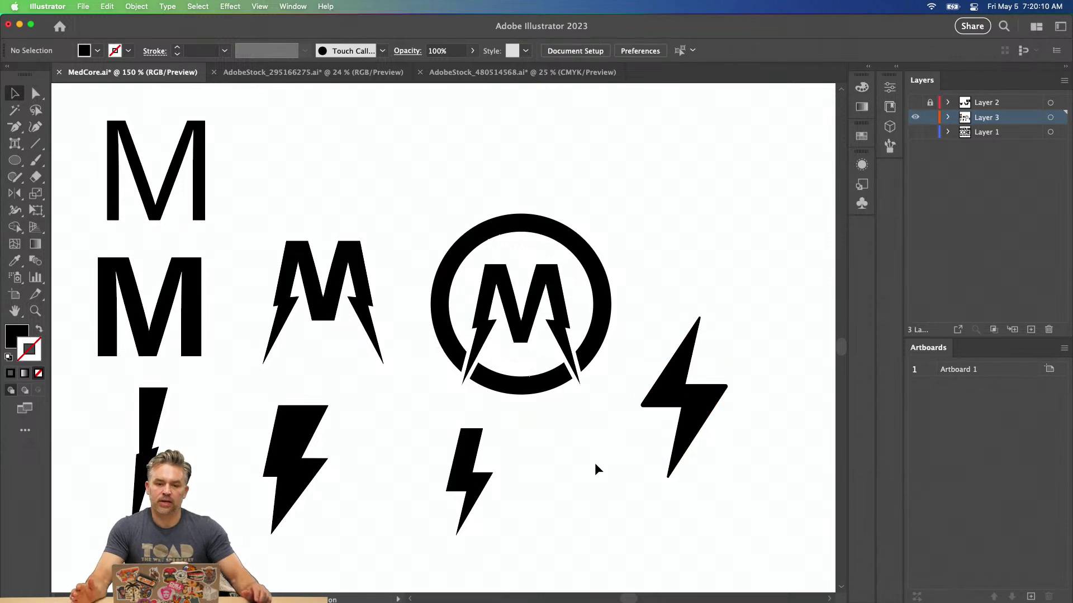
# Move the double-pointed bolt up level with the ring and duplicate it into the empty space beyond it.
pyautogui.click(668, 400)
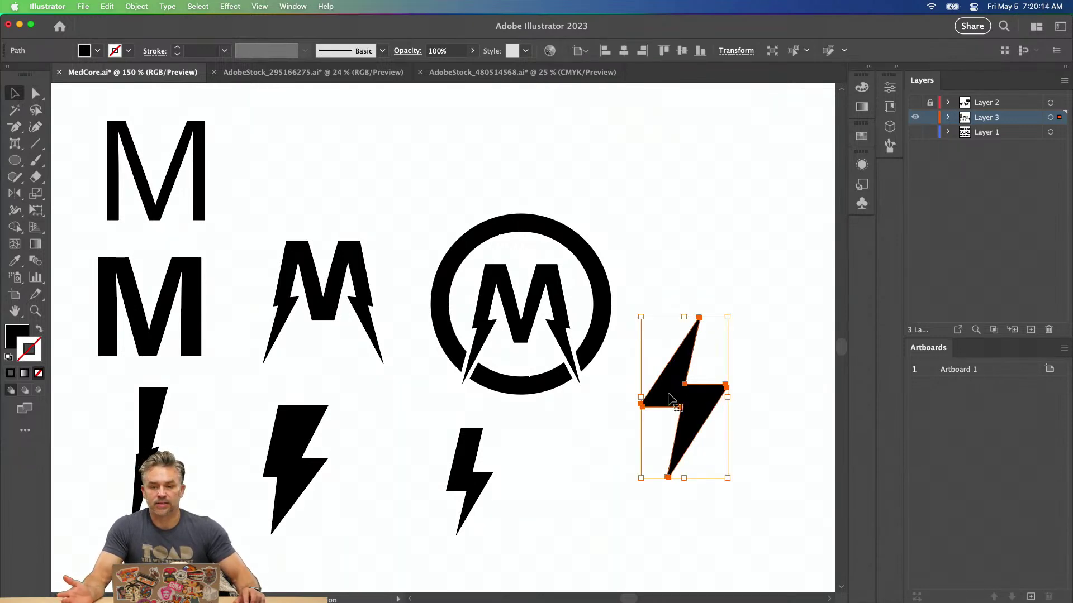
pyautogui.moveTo(670, 399); pyautogui.dragTo(671, 326)
pyautogui.press('super+equal')
pyautogui.press('super+equal')
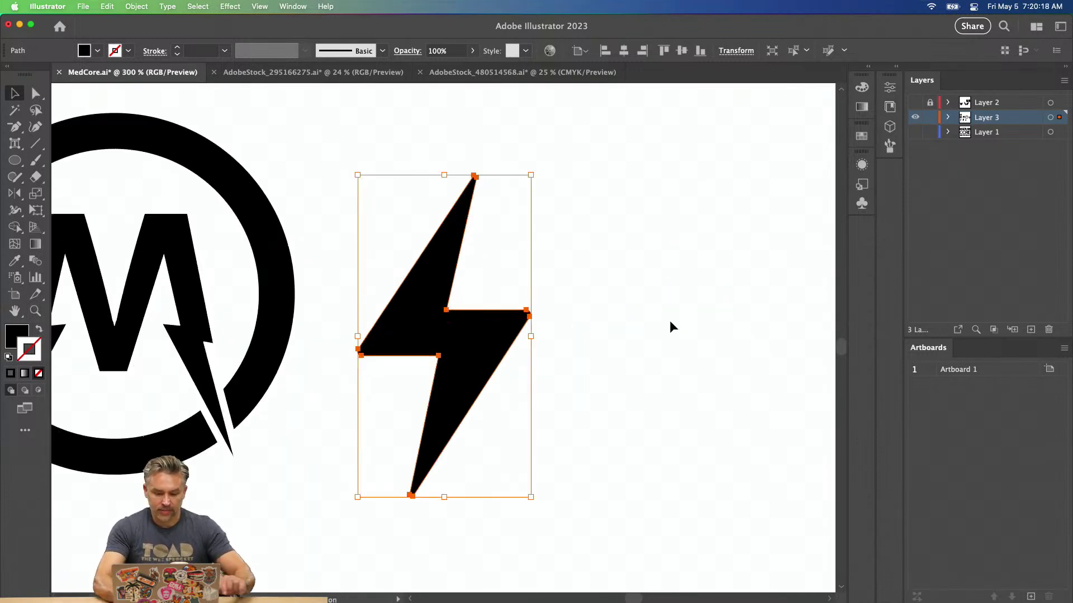
pyautogui.moveTo(421, 300); pyautogui.dragTo(545, 311)
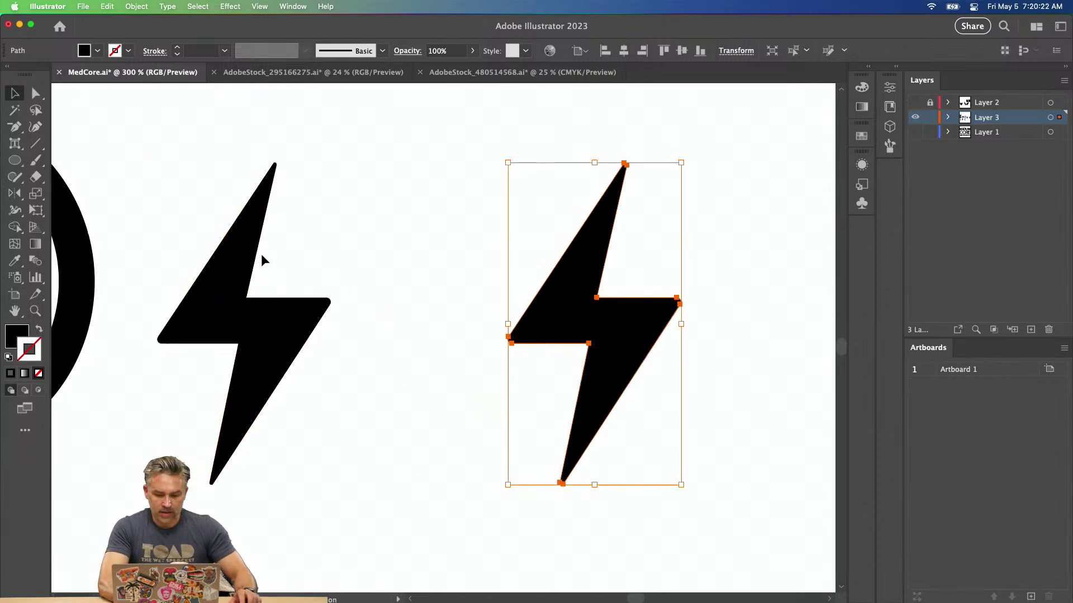
pyautogui.click(35, 144)
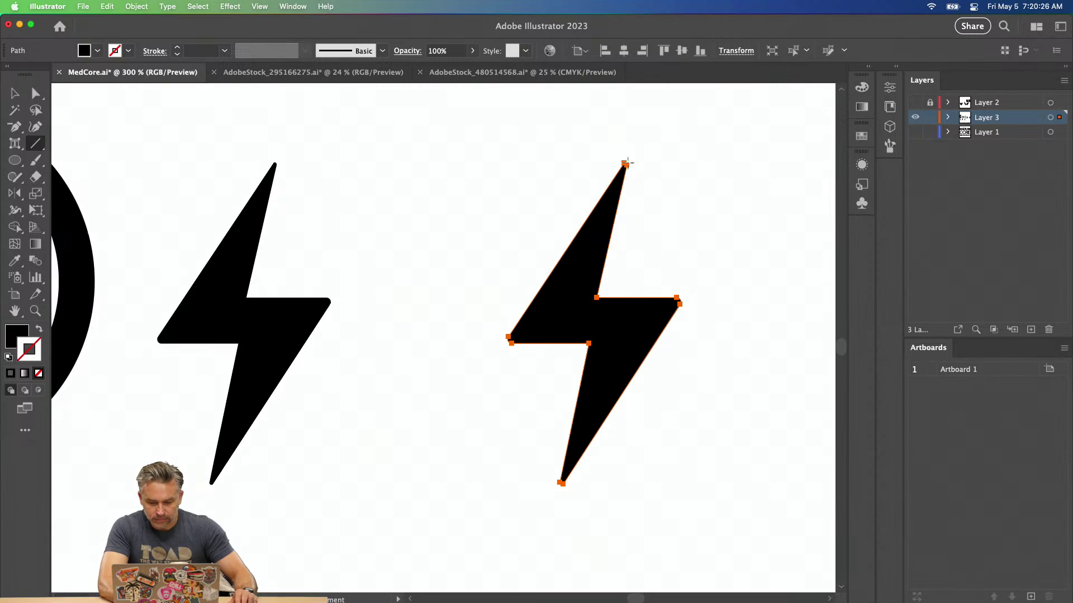
pyautogui.moveTo(626, 164)
pyautogui.mouseDown()
pyautogui.moveTo(555, 395)
pyautogui.moveTo(565, 435)
pyautogui.mouseUp()
pyautogui.press('v')
pyautogui.press('super+shift+a')
# Reduce the duplicated bolt to its upper spike by deleting the right-corner, lower-tip and leftover inner anchor points.
pyautogui.click(602, 342)
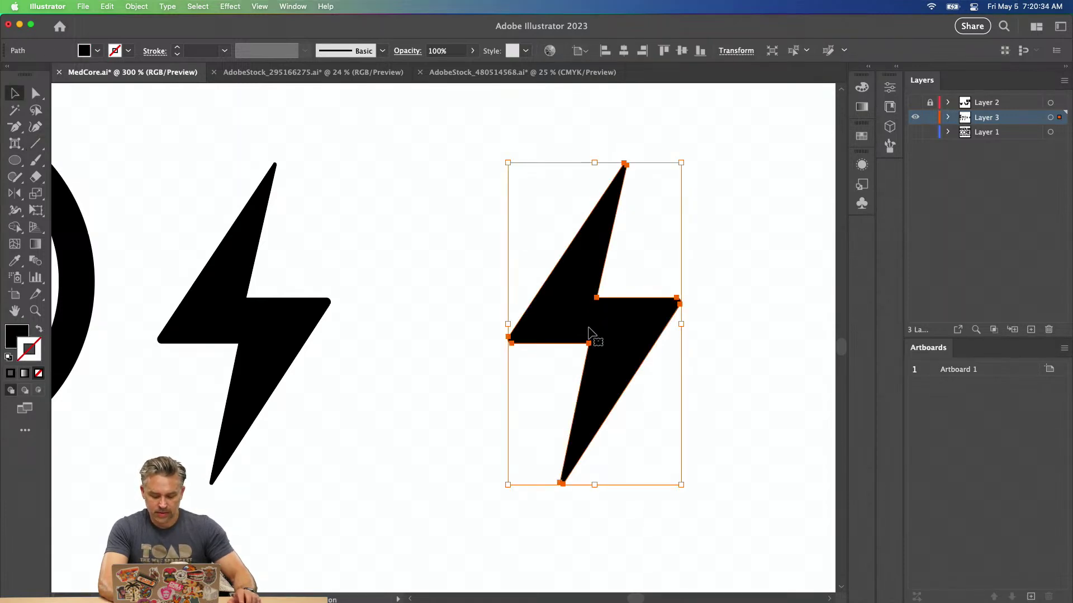
pyautogui.press('a')
pyautogui.moveTo(730, 265); pyautogui.dragTo(612, 391)
pyautogui.press('Delete')
pyautogui.moveTo(503, 455); pyautogui.dragTo(611, 541)
pyautogui.press('Delete')
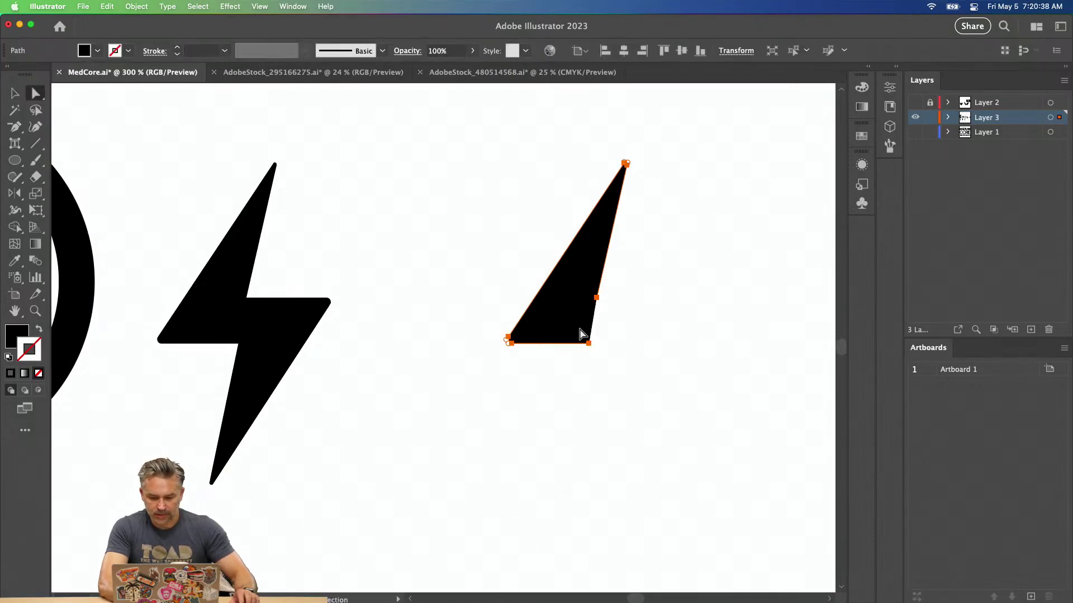
pyautogui.press('super+equal')
pyautogui.press('super+equal')
pyautogui.moveTo(555, 388); pyautogui.dragTo(450, 460)
pyautogui.press('Delete')
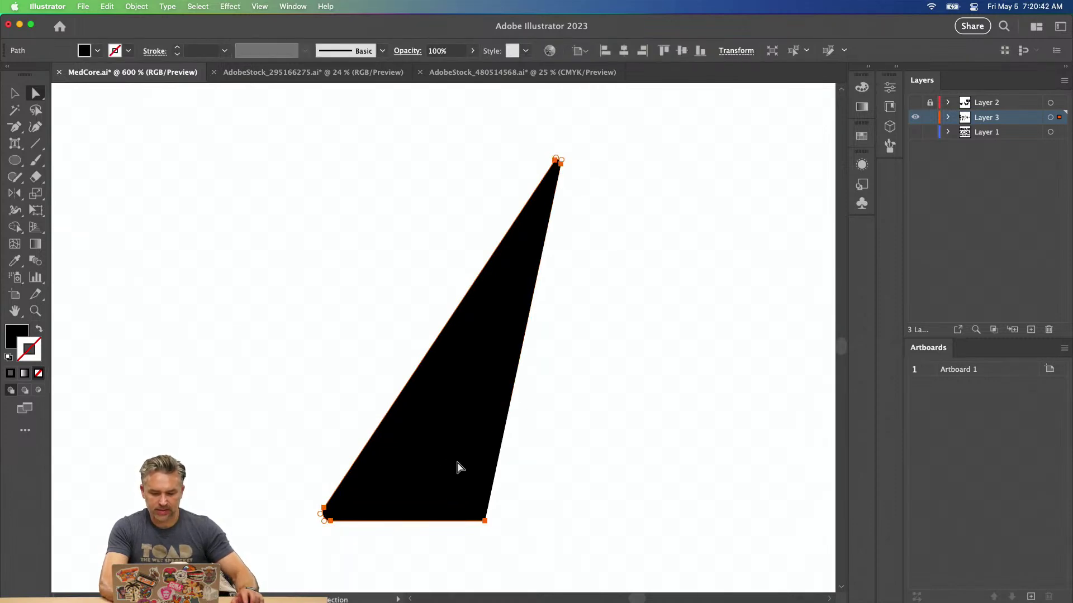
# Close the open edge of the upper spike with the Pen tool, joining its tip to the lower inner corner.
pyautogui.press('p')
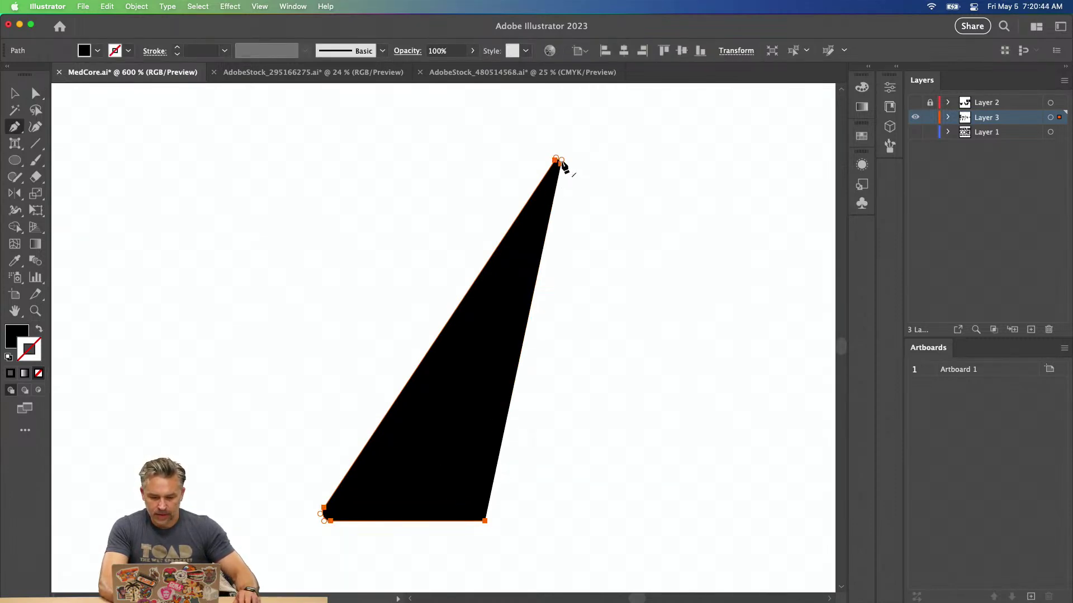
pyautogui.click(559, 170)
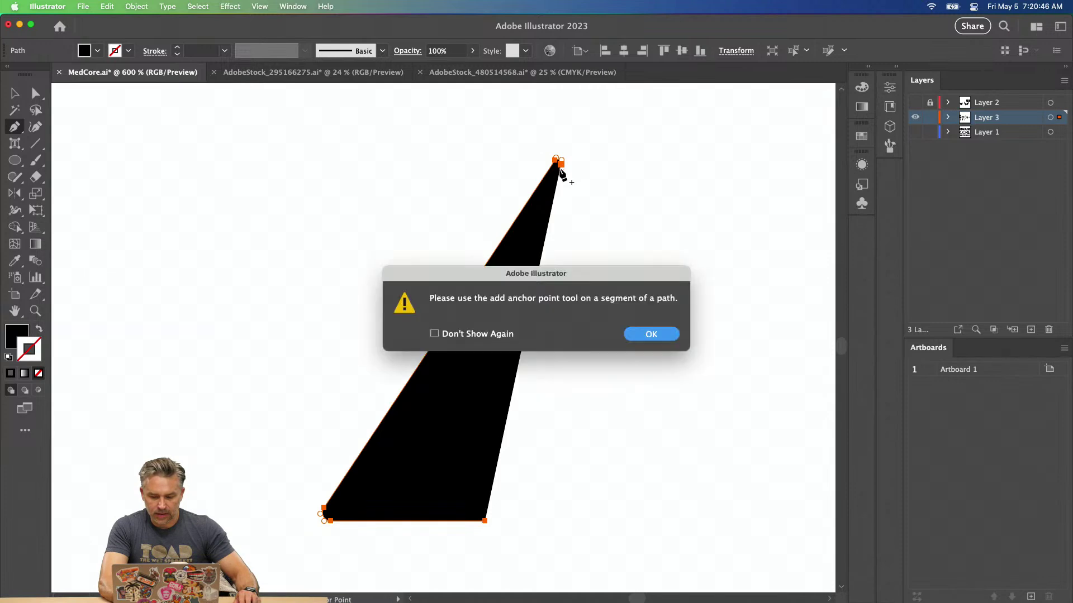
pyautogui.press('Return')
pyautogui.click(560, 168)
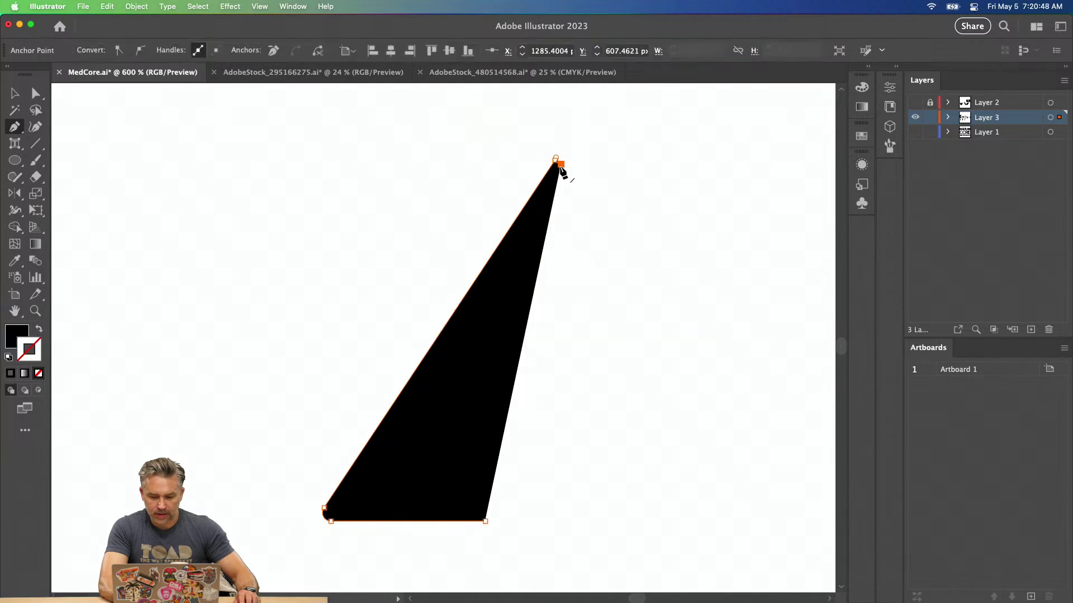
pyautogui.click(485, 521)
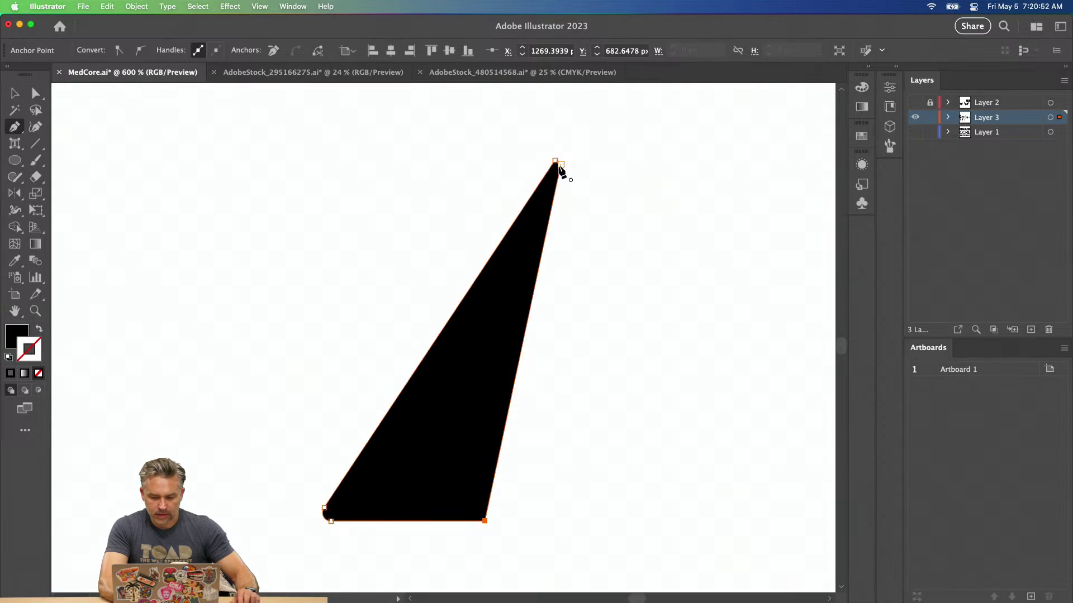
pyautogui.click(562, 166)
pyautogui.click(14, 96)
pyautogui.press('super+minus')
pyautogui.press('super+minus')
pyautogui.scroll(-5, 398, 274)
pyautogui.hscroll(-2, 398, 273)
pyautogui.keyDown('alt'); pyautogui.moveTo(389, 356); pyautogui.dragTo(519, 361); pyautogui.keyUp('alt')
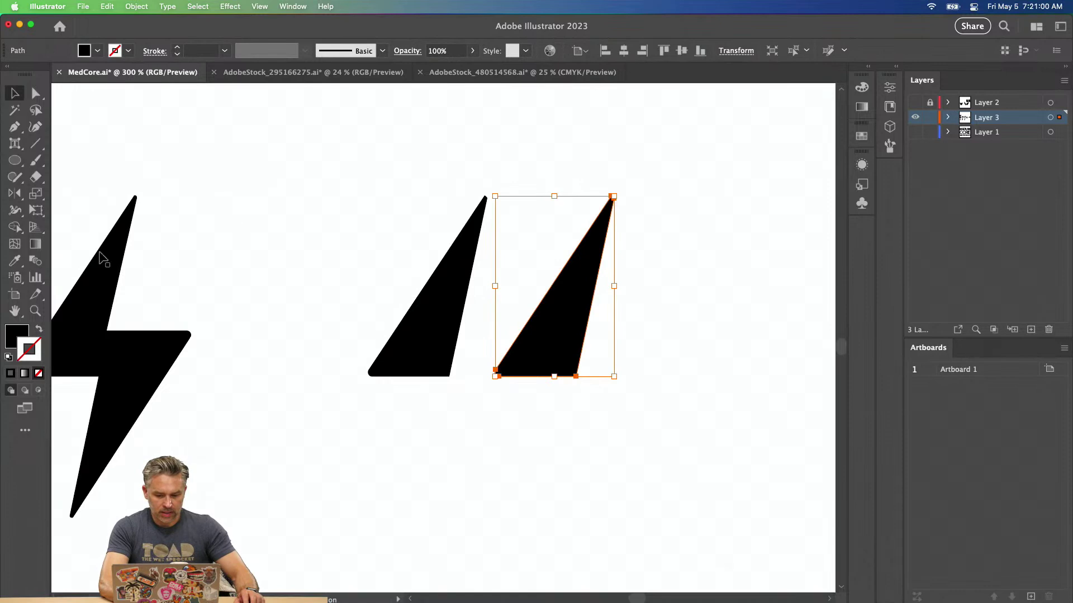
pyautogui.press('Delete')
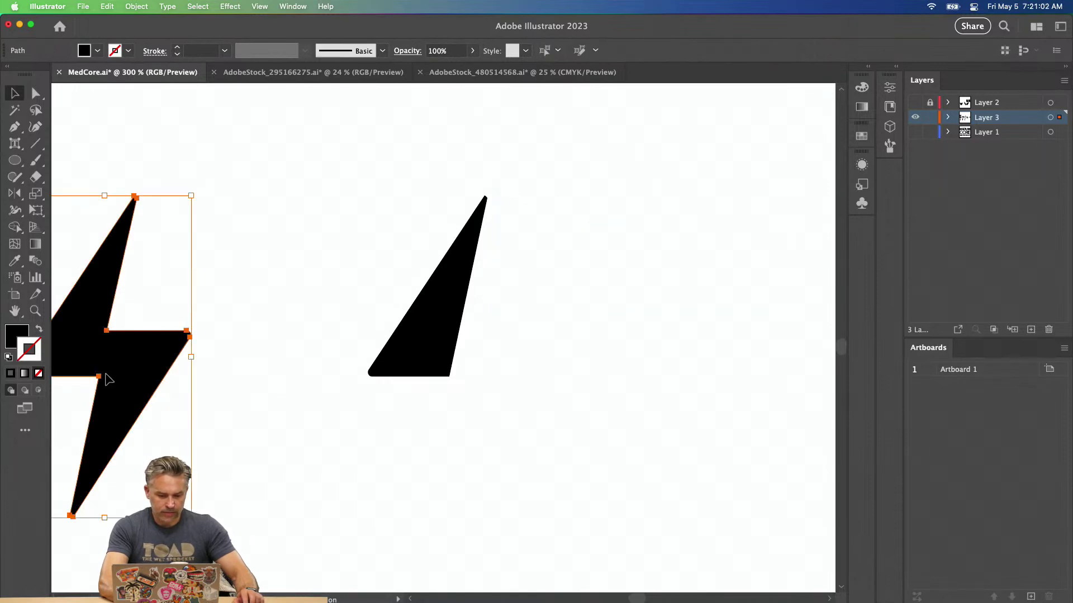
# Duplicate the full bolt beside the upper spike and cut the copy down to its lower spike by deleting the surplus anchor points.
pyautogui.keyDown('alt'); pyautogui.moveTo(77, 342); pyautogui.dragTo(553, 366); pyautogui.keyUp('alt')
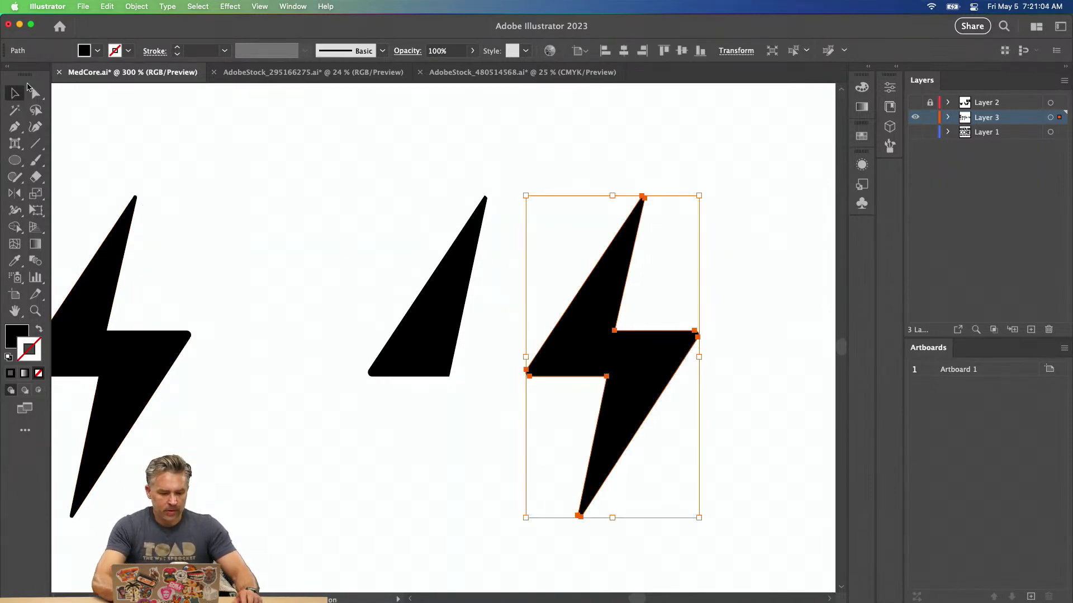
pyautogui.click(36, 93)
pyautogui.moveTo(587, 153); pyautogui.dragTo(676, 258)
pyautogui.press('Delete')
pyautogui.moveTo(508, 328); pyautogui.dragTo(544, 407)
pyautogui.press('Delete')
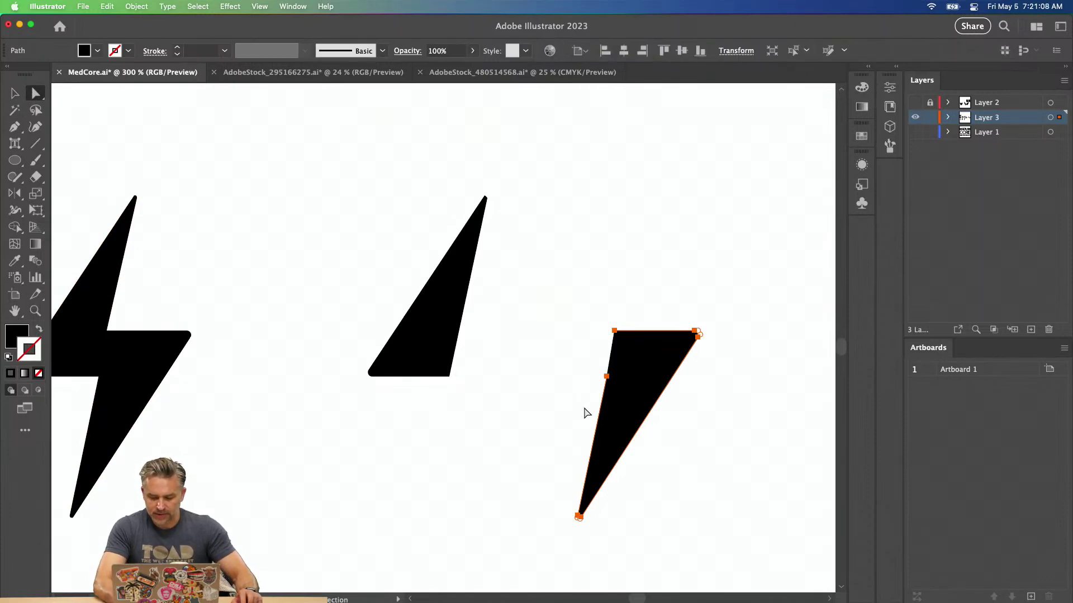
pyautogui.press('p')
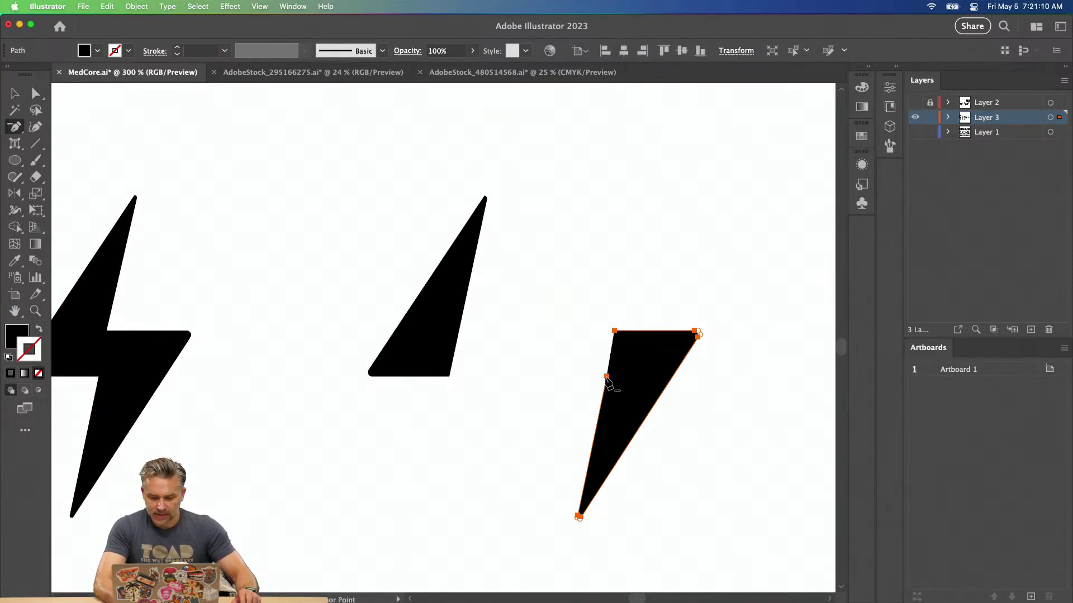
pyautogui.click(607, 377)
# Move the lower spike closer and duplicate the upper spike between the two pieces to form a three-spike M.
pyautogui.click(14, 93)
pyautogui.moveTo(647, 383); pyautogui.dragTo(607, 374)
pyautogui.moveTo(431, 349); pyautogui.dragTo(516, 348)
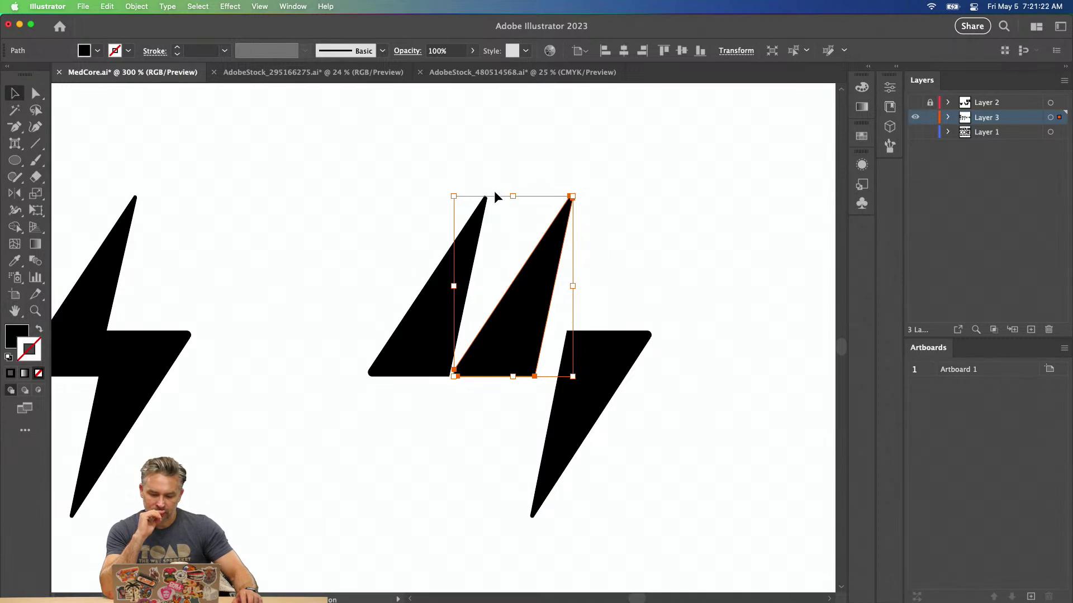
pyautogui.press('p')
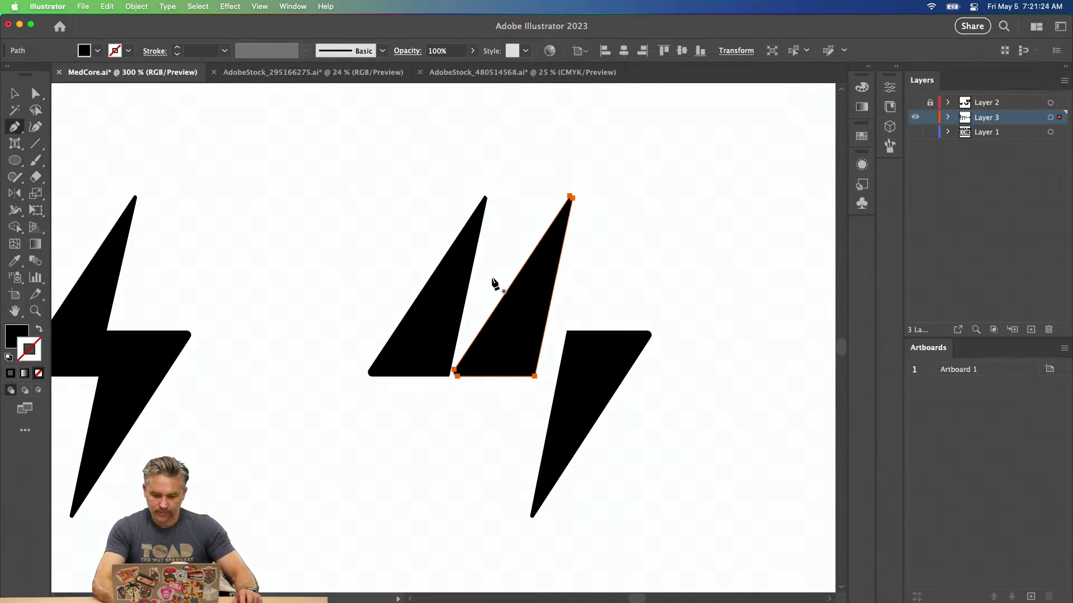
pyautogui.click(35, 94)
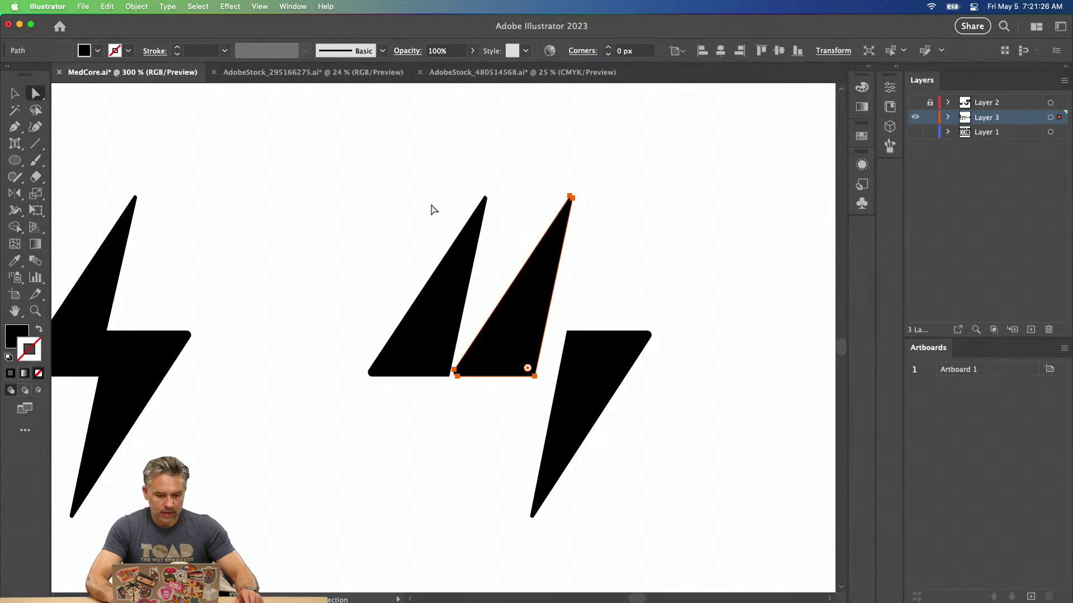
pyautogui.click(540, 174)
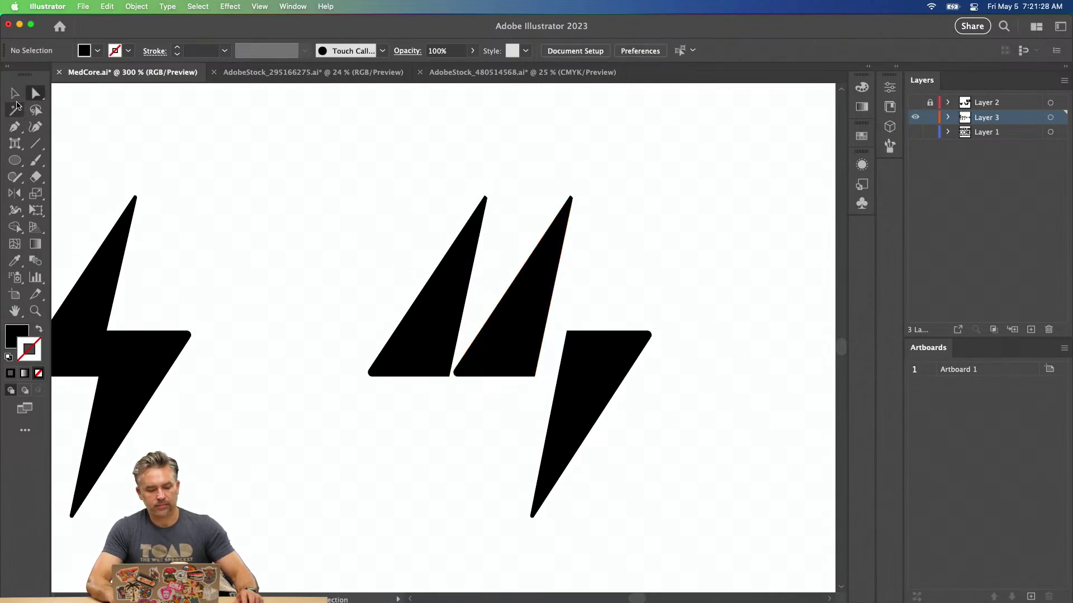
# Shorten the middle spike by lowering its tip anchors, then raise it and the lower spike relative to the first spike.
pyautogui.moveTo(559, 200); pyautogui.dragTo(603, 246)
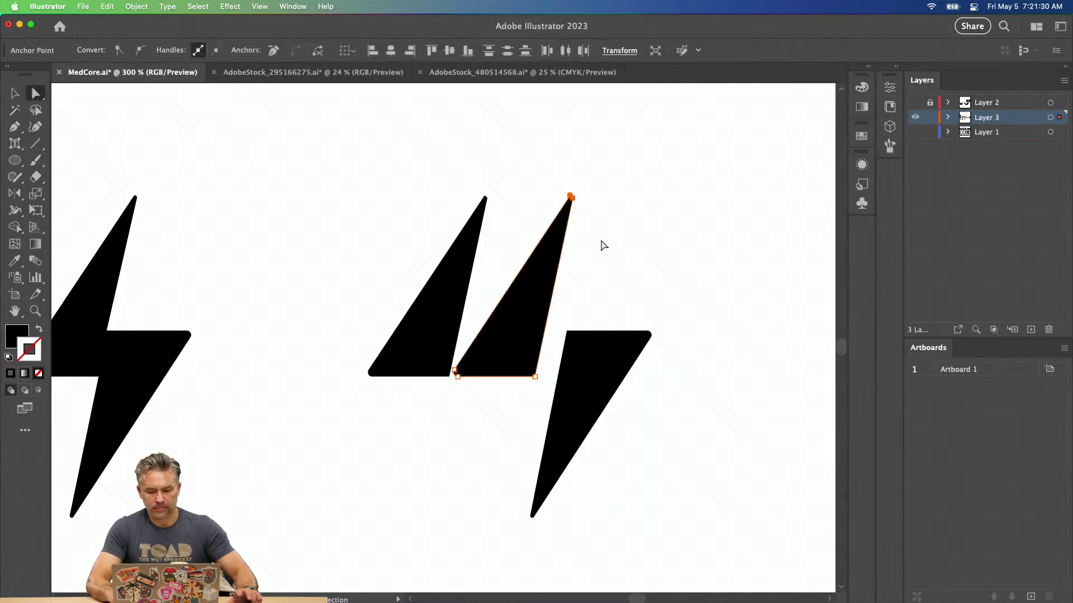
pyautogui.moveTo(570, 198); pyautogui.dragTo(547, 284)
pyautogui.press('v')
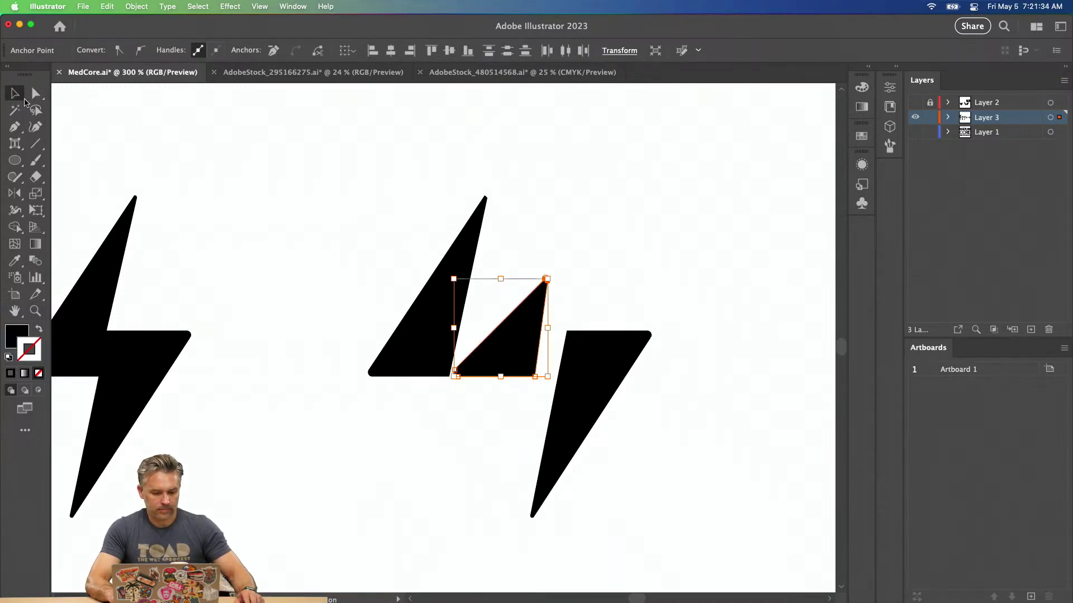
pyautogui.moveTo(503, 340); pyautogui.dragTo(523, 266)
pyautogui.moveTo(589, 383); pyautogui.dragTo(597, 335)
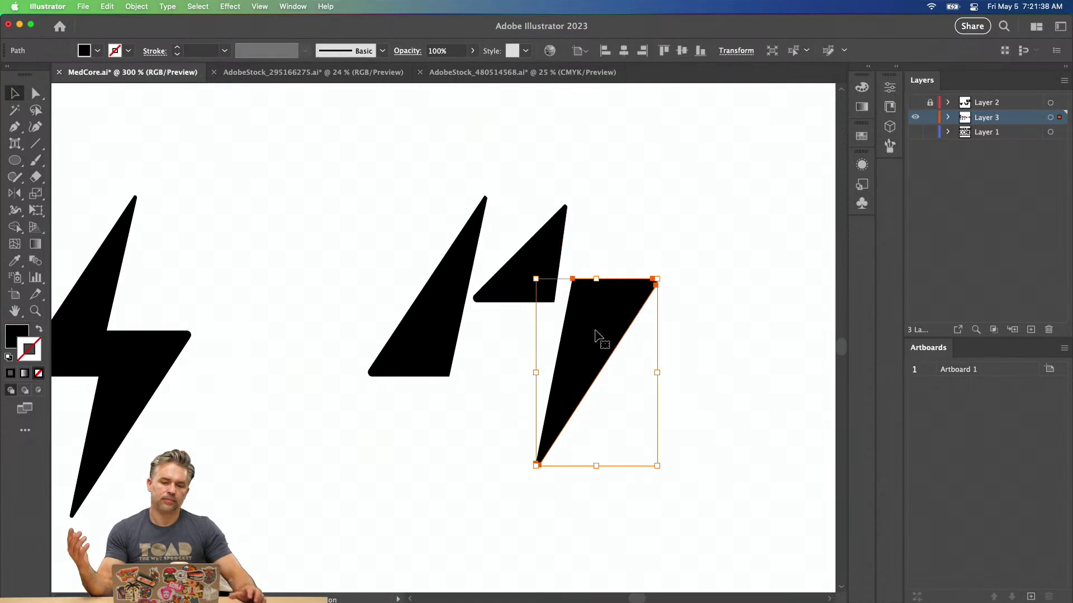
# Rotate the shortened middle piece so its point faces down and position it as a bridge between the two outer spikes.
pyautogui.click(346, 209)
pyautogui.click(517, 296)
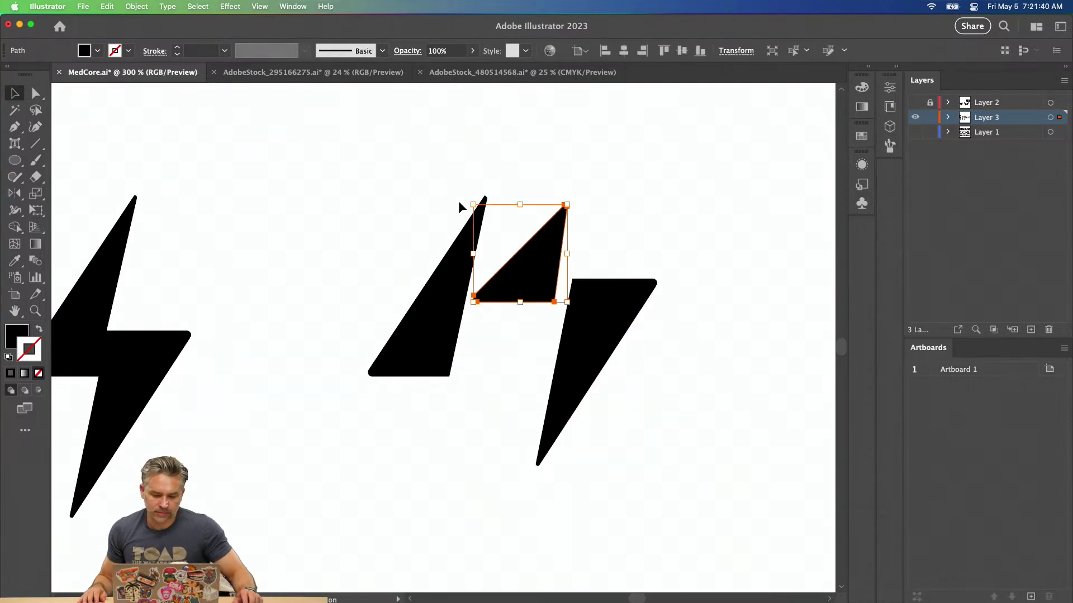
pyautogui.moveTo(468, 202); pyautogui.dragTo(519, 175)
pyautogui.click(369, 146)
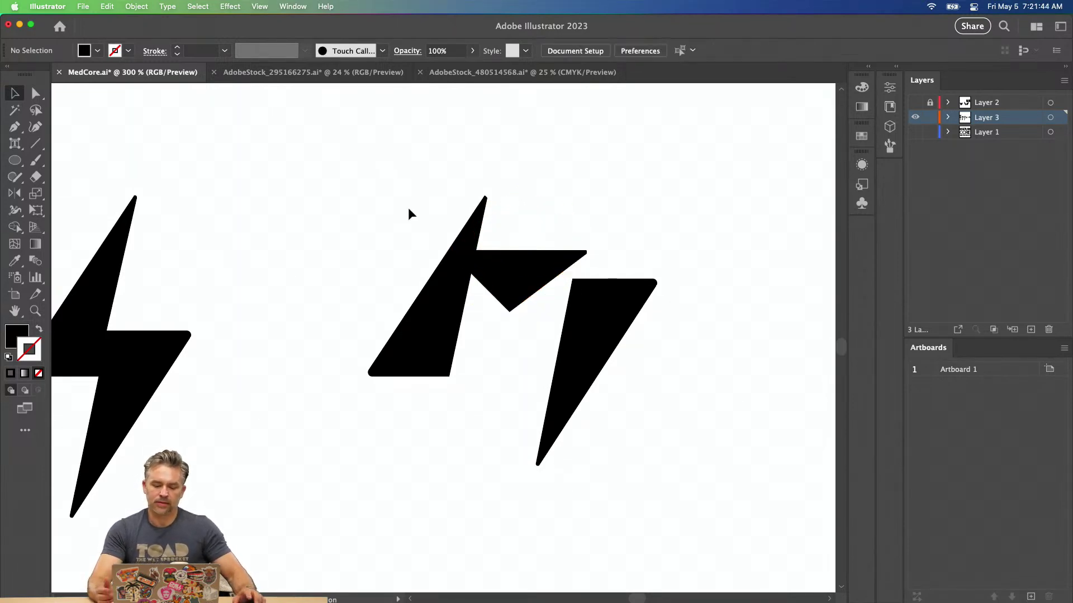
pyautogui.moveTo(517, 291); pyautogui.dragTo(525, 299)
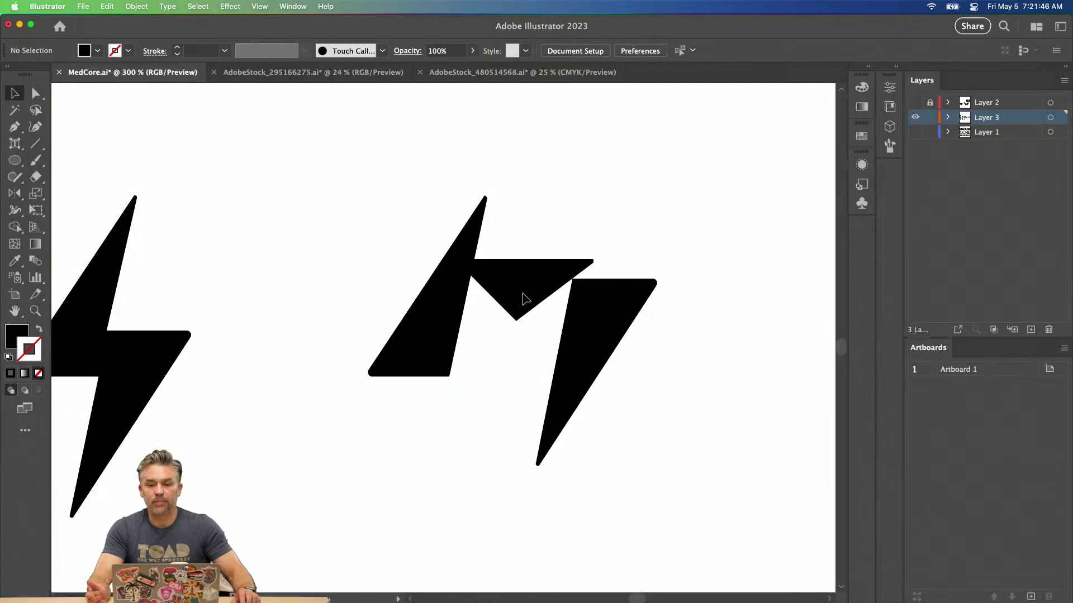
pyautogui.click(525, 299)
pyautogui.click(390, 218)
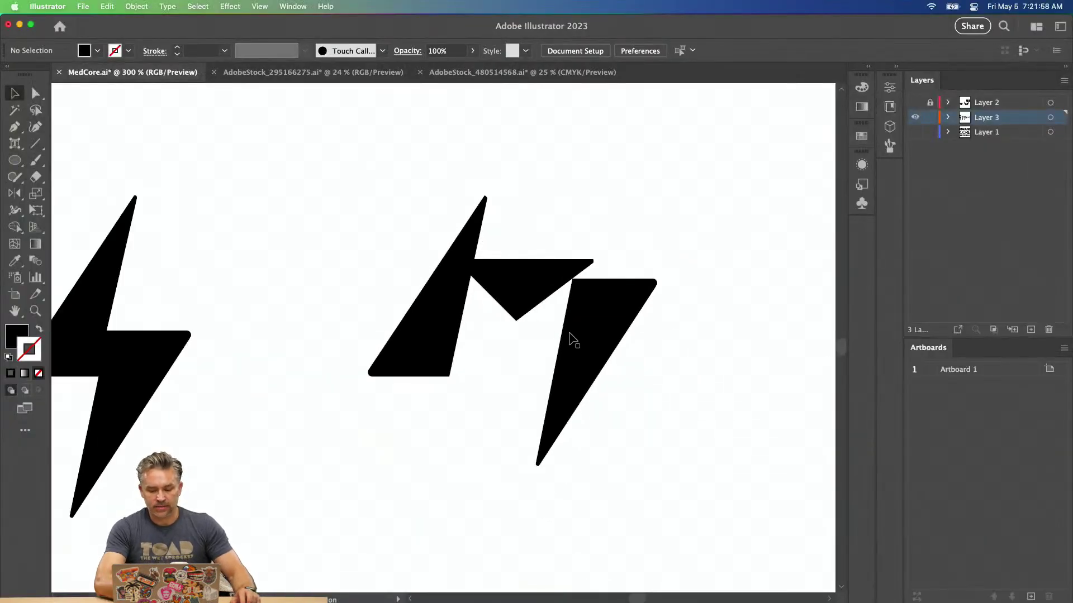
# Nudge the right-hand spike slightly up and to the right, away from the middle piece.
pyautogui.click(635, 362)
pyautogui.press('Up')
pyautogui.press('Right')
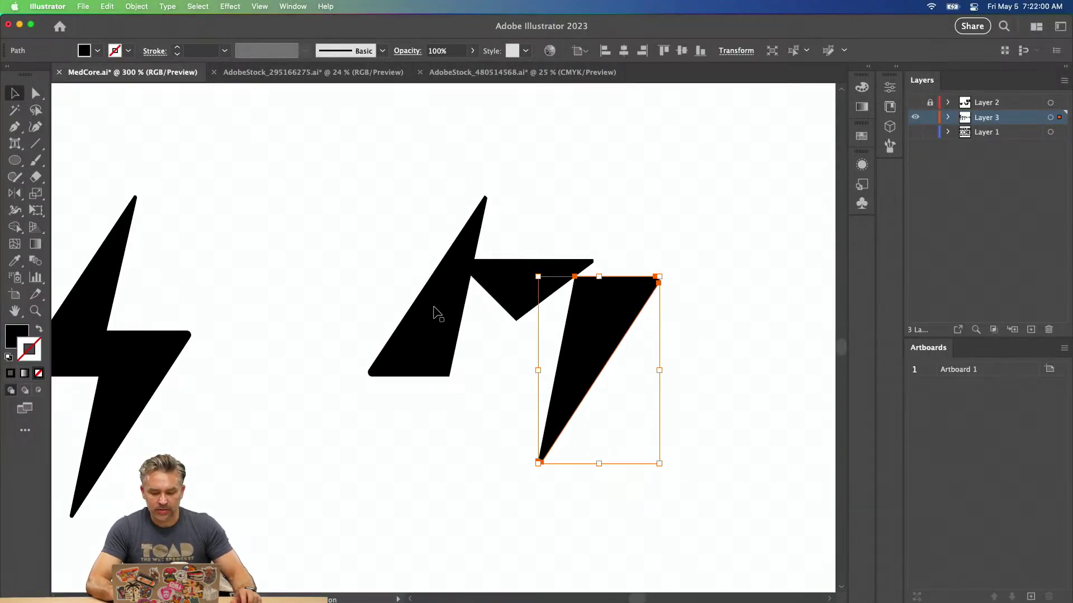
# Group the three pieces of the bolt M and move the group above the circled M among the earlier concepts.
pyautogui.click(377, 240)
pyautogui.moveTo(343, 160); pyautogui.dragTo(631, 439)
pyautogui.press('super+minus')
pyautogui.press('super+minus')
pyautogui.press('super+minus')
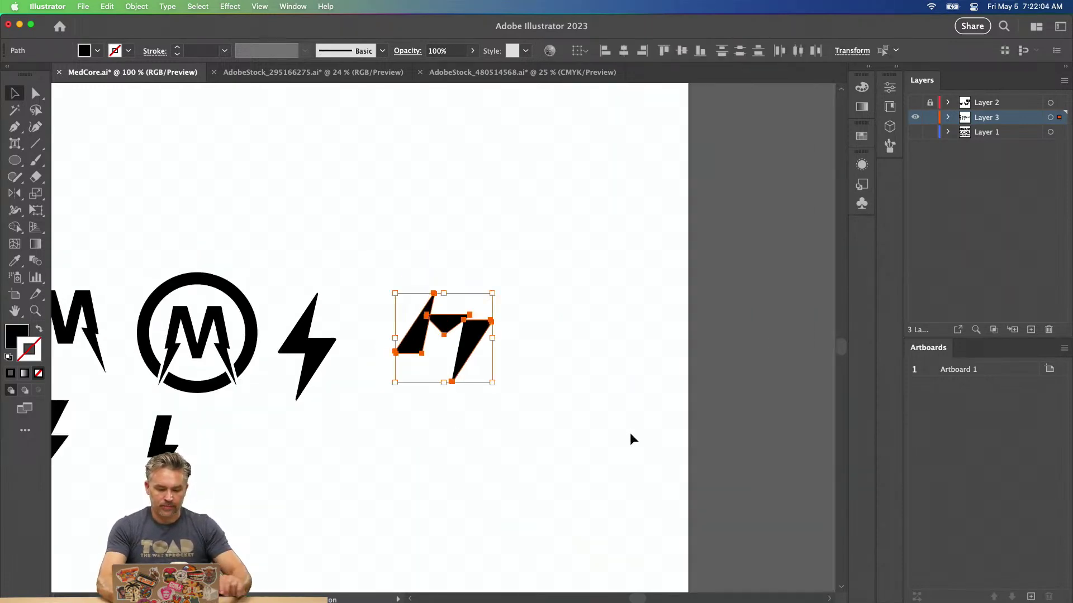
pyautogui.press('super+g')
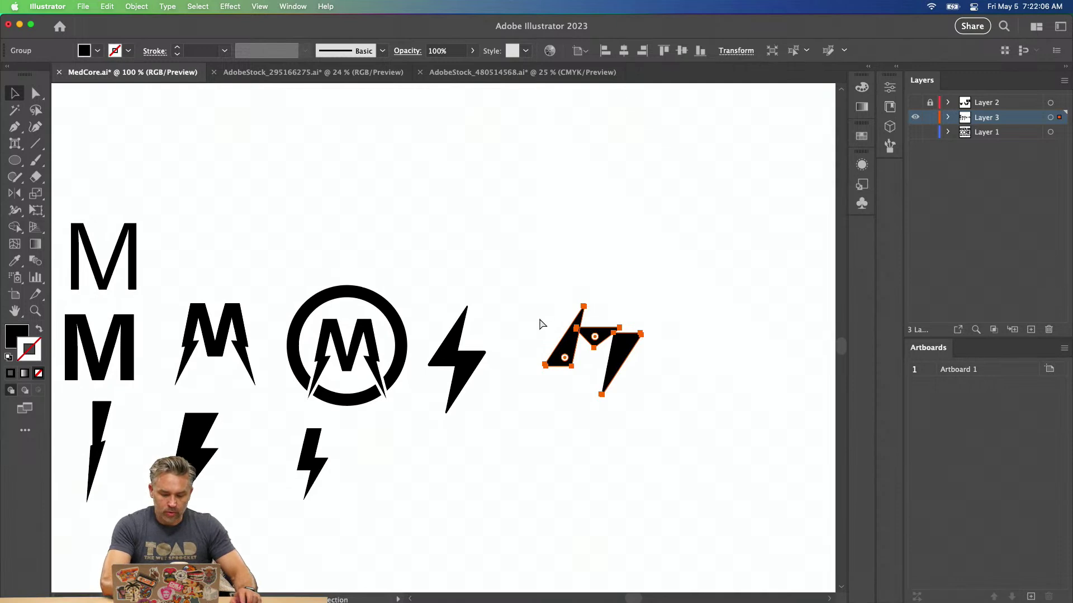
pyautogui.moveTo(561, 329); pyautogui.dragTo(447, 222)
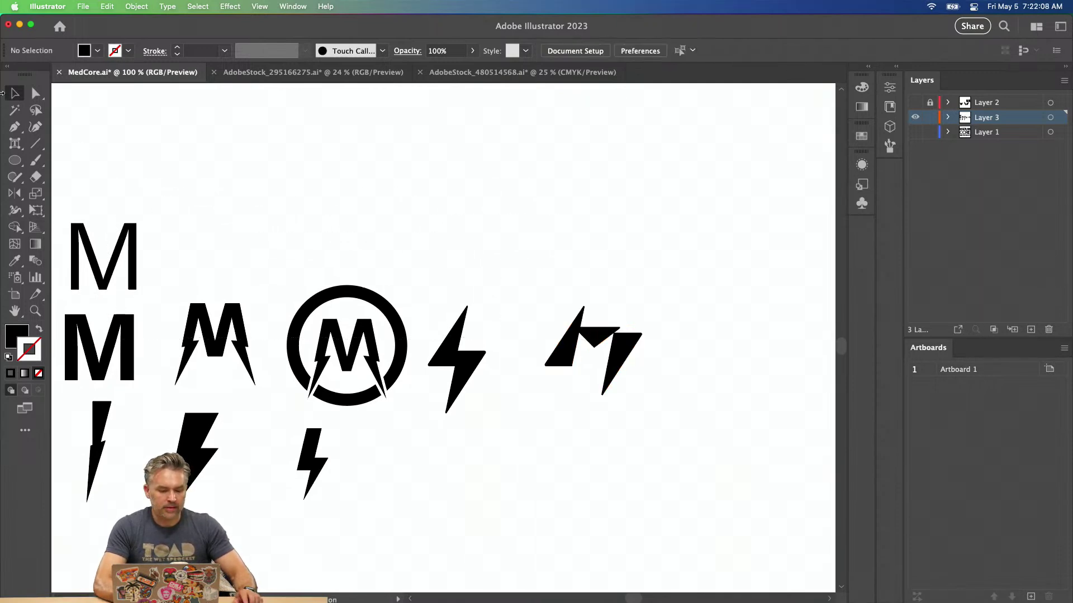
pyautogui.moveTo(567, 351); pyautogui.dragTo(255, 229)
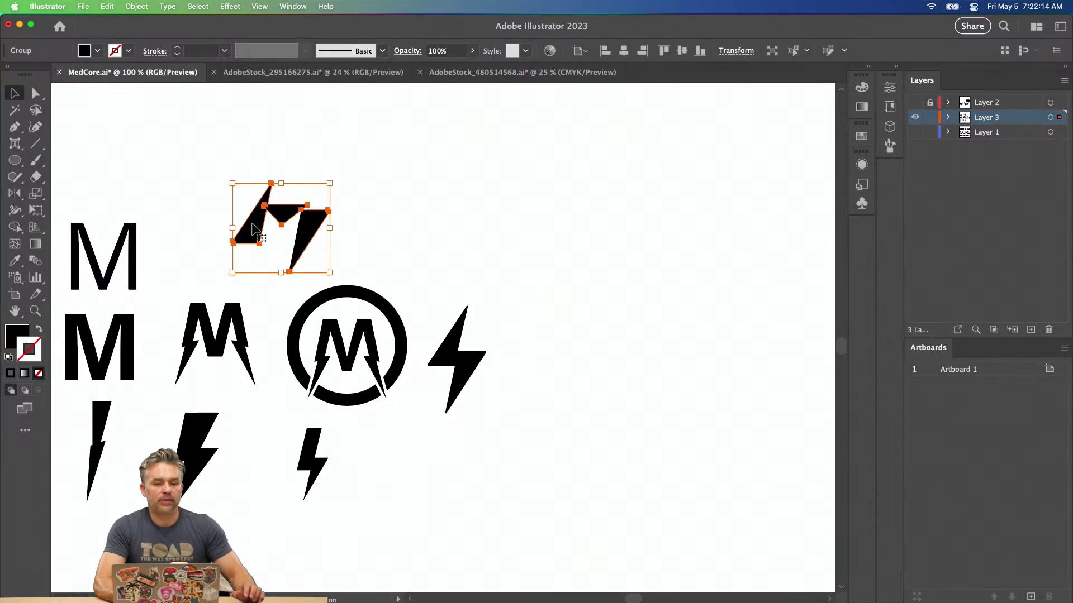
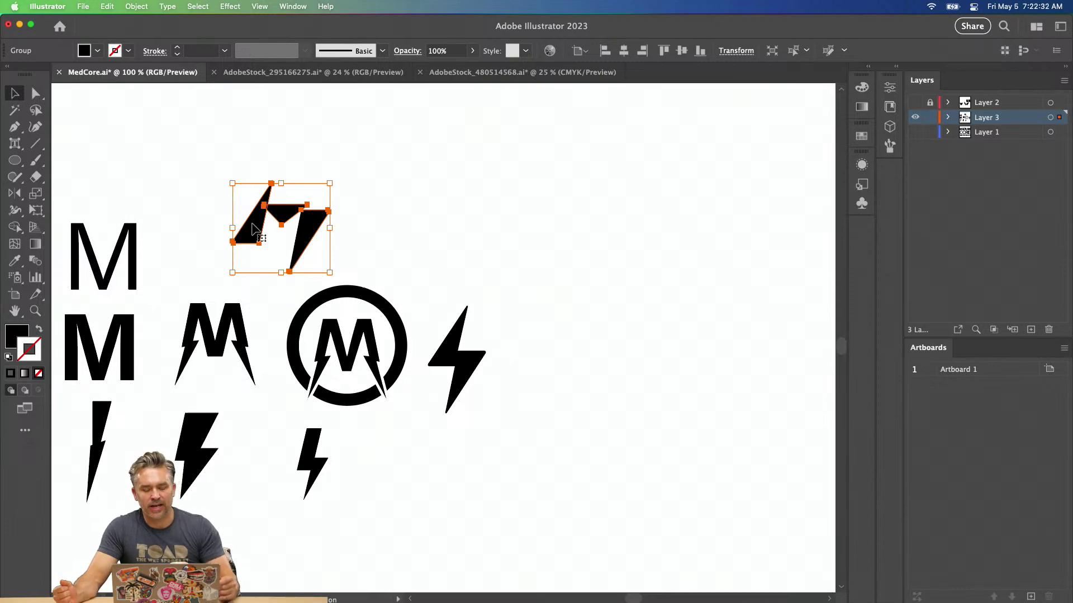
# Move the full bolt beside the bolt-piece M, and duplicate the circled M emblem into the empty space on its right.
pyautogui.click(448, 352)
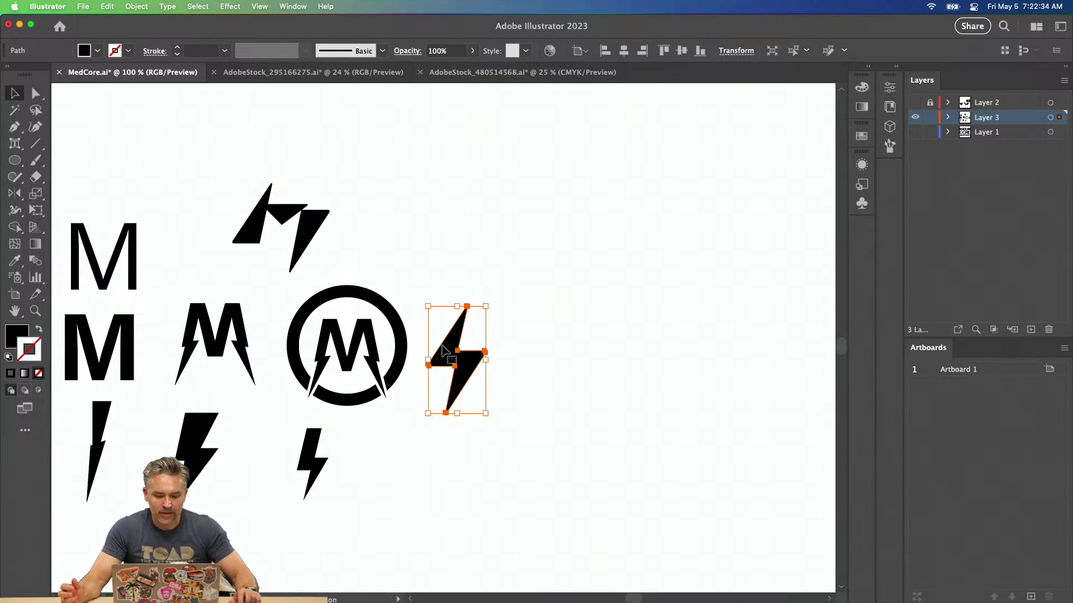
pyautogui.moveTo(448, 352); pyautogui.dragTo(184, 204)
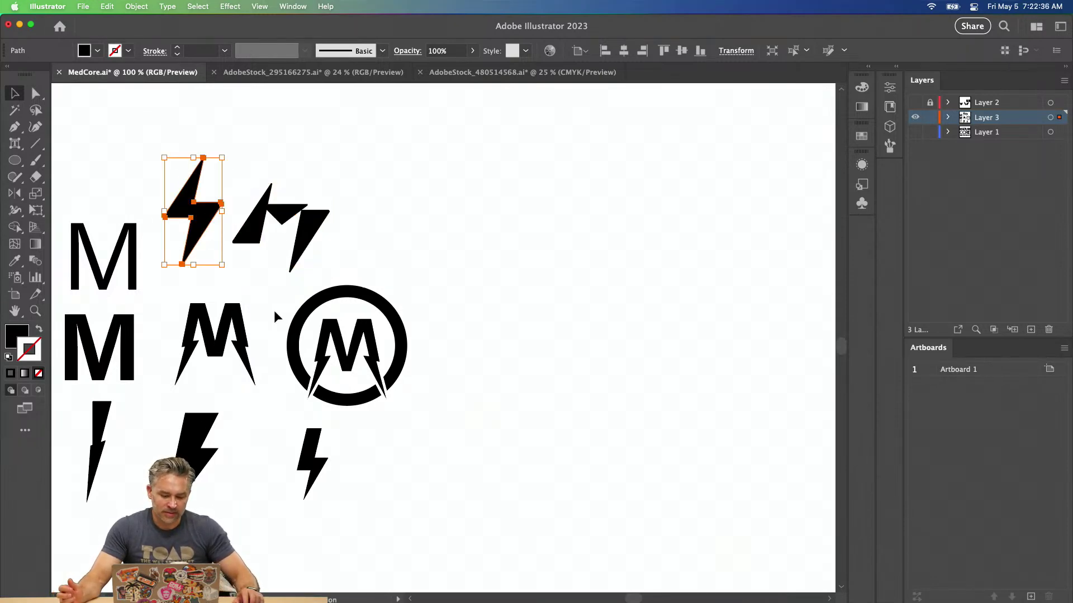
pyautogui.click(346, 352)
pyautogui.keyDown('alt'); pyautogui.moveTo(347, 352); pyautogui.dragTo(575, 351); pyautogui.keyUp('alt')
pyautogui.press('super+equal')
pyautogui.press('super+equal')
pyautogui.press('super+equal')
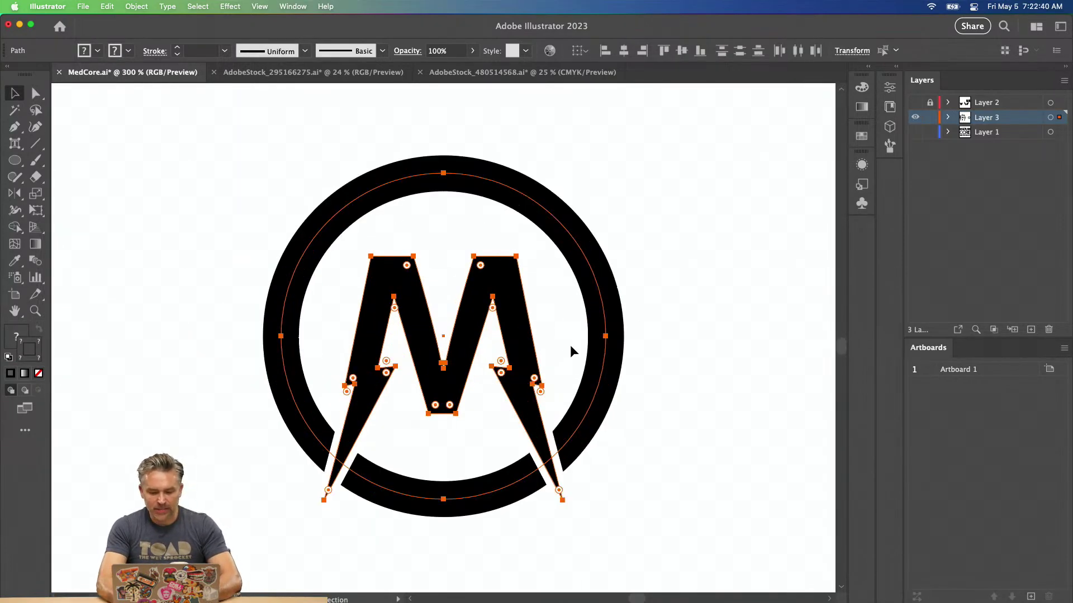
# Draw a black circle with the Ellipse tool over the upper-left edge of the duplicated emblem's ring.
pyautogui.press('p')
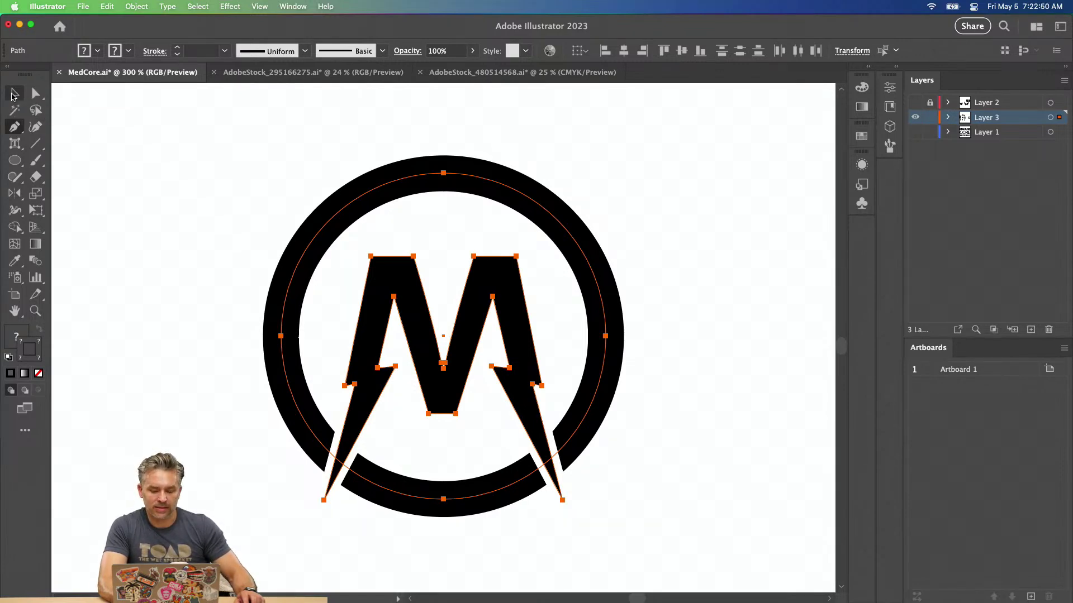
pyautogui.click(13, 96)
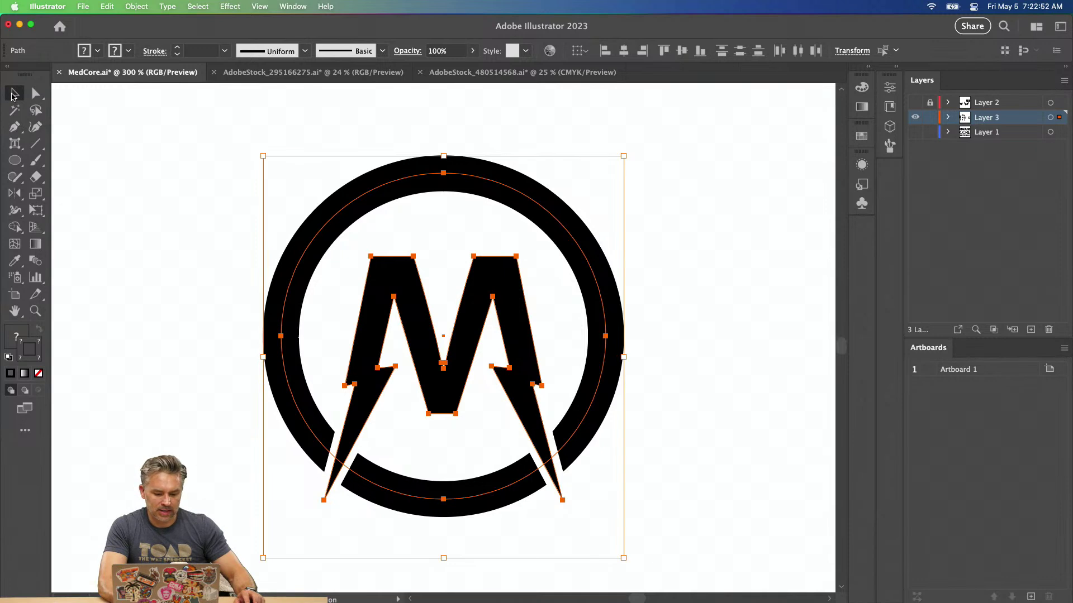
pyautogui.click(15, 162)
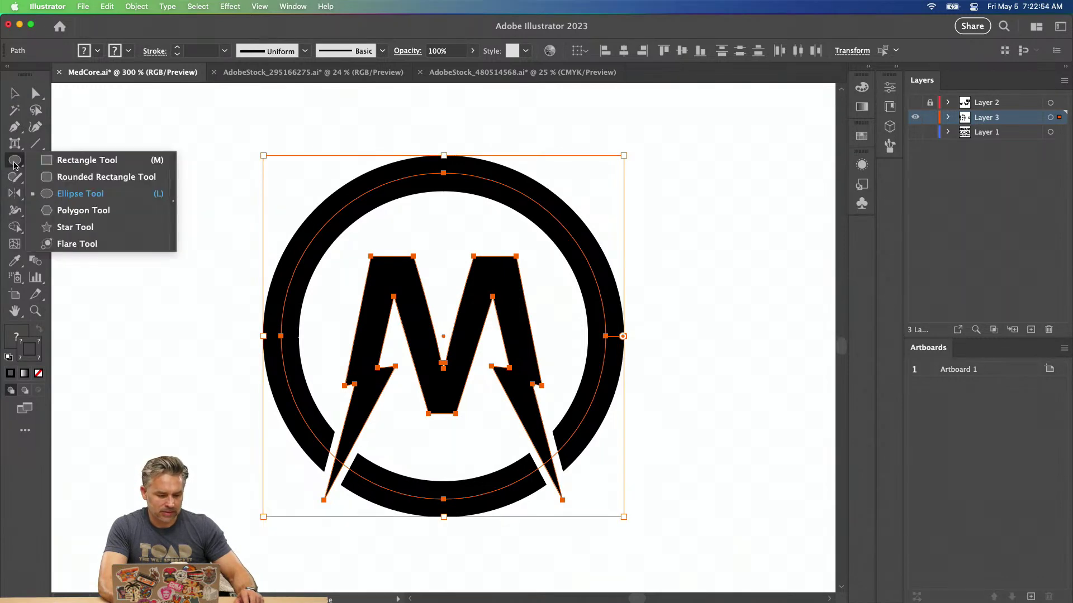
pyautogui.moveTo(197, 185); pyautogui.dragTo(334, 315)
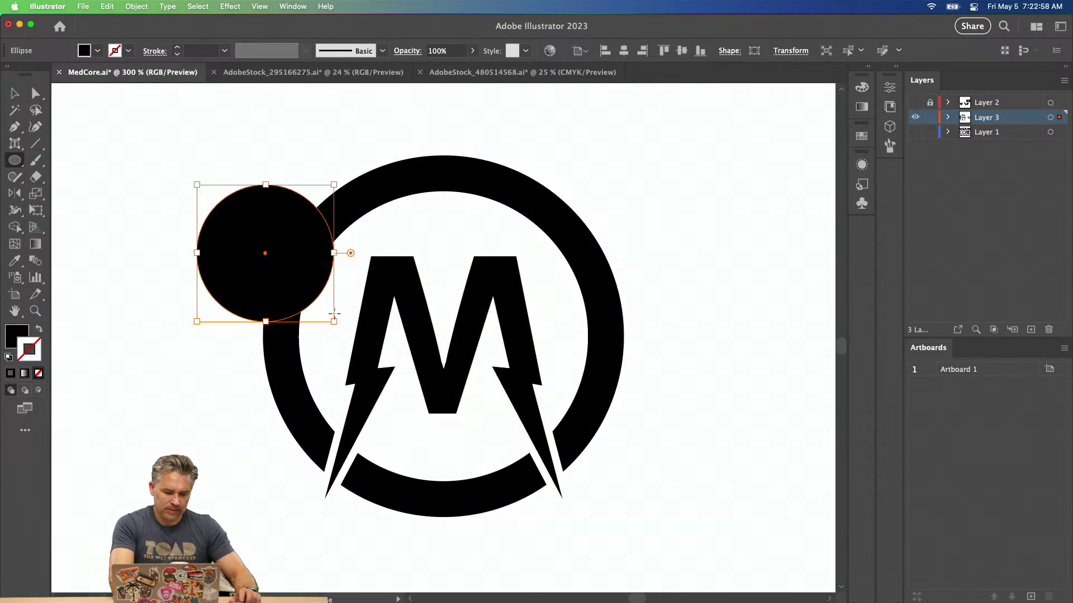
pyautogui.click(14, 94)
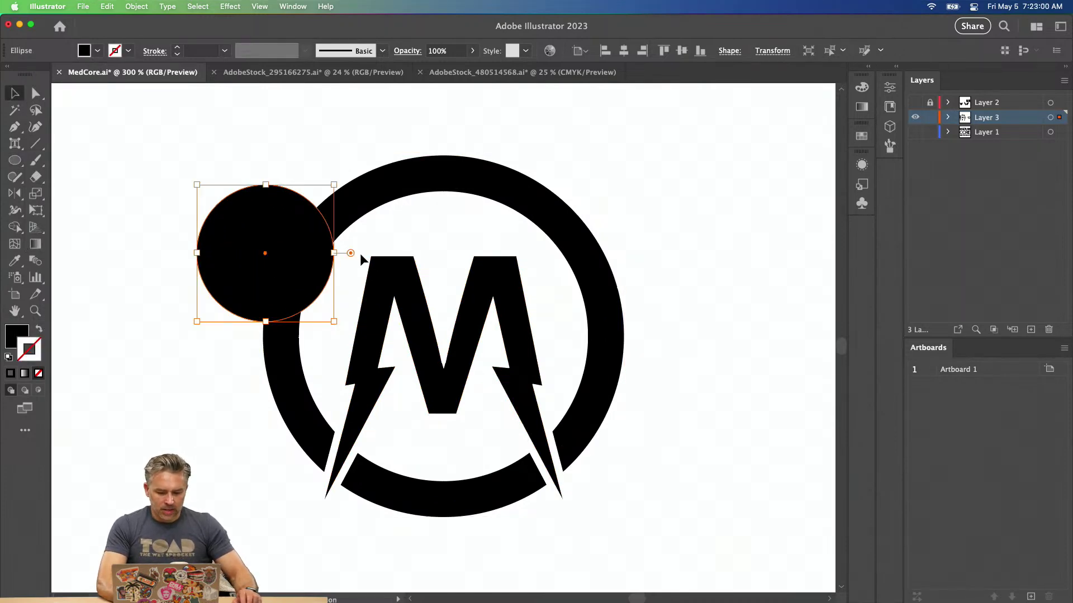
# Cut a right-facing wedge out of the black circle with its pie angle handles and move the shape clear of the emblem.
pyautogui.moveTo(350, 253); pyautogui.dragTo(332, 306)
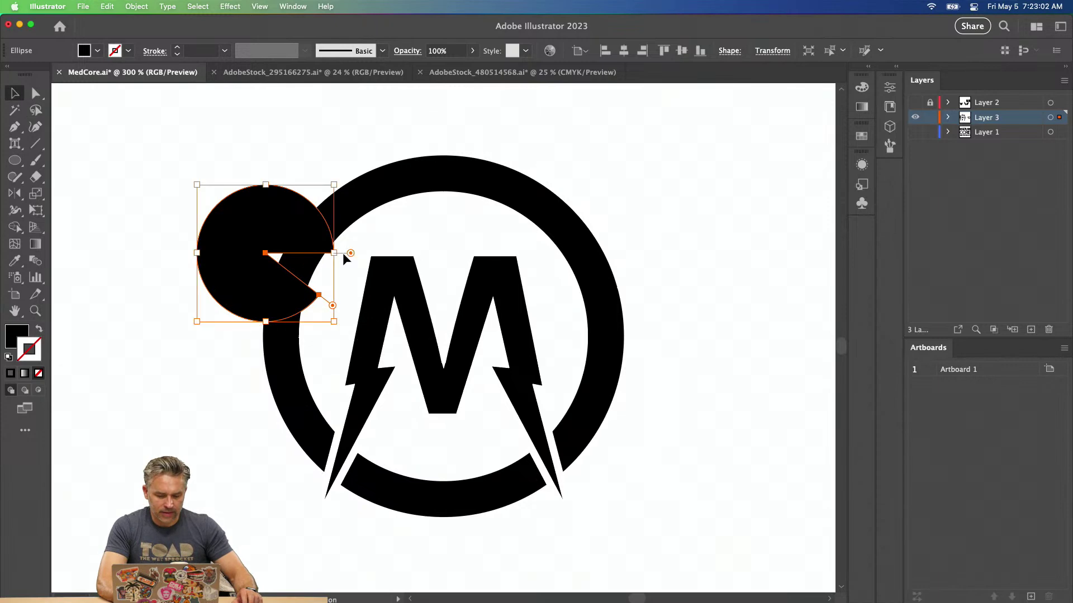
pyautogui.moveTo(351, 254); pyautogui.dragTo(349, 210)
pyautogui.moveTo(166, 158); pyautogui.dragTo(334, 110)
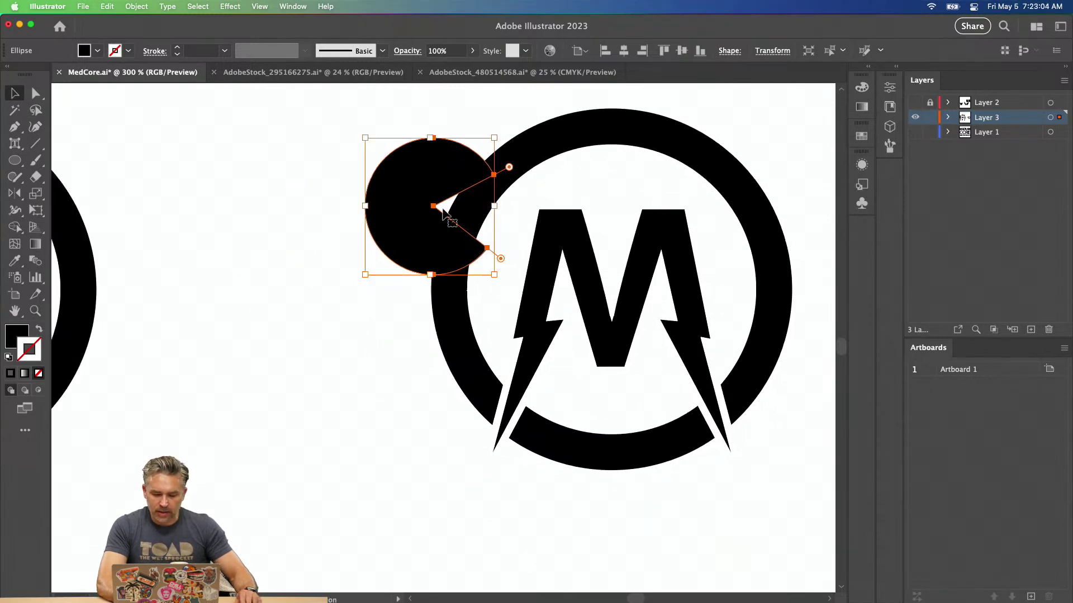
pyautogui.moveTo(411, 216); pyautogui.dragTo(288, 280)
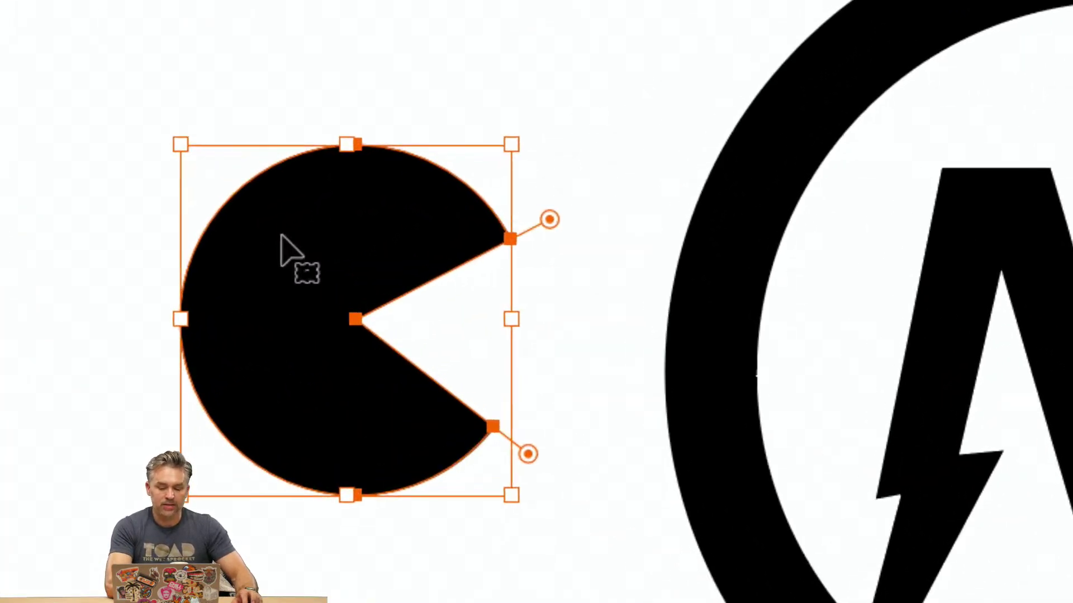
pyautogui.moveTo(550, 221)
pyautogui.mouseDown()
pyautogui.moveTo(575, 330)
pyautogui.moveTo(532, 186)
pyautogui.moveTo(554, 275)
pyautogui.moveTo(550, 219)
pyautogui.mouseUp()
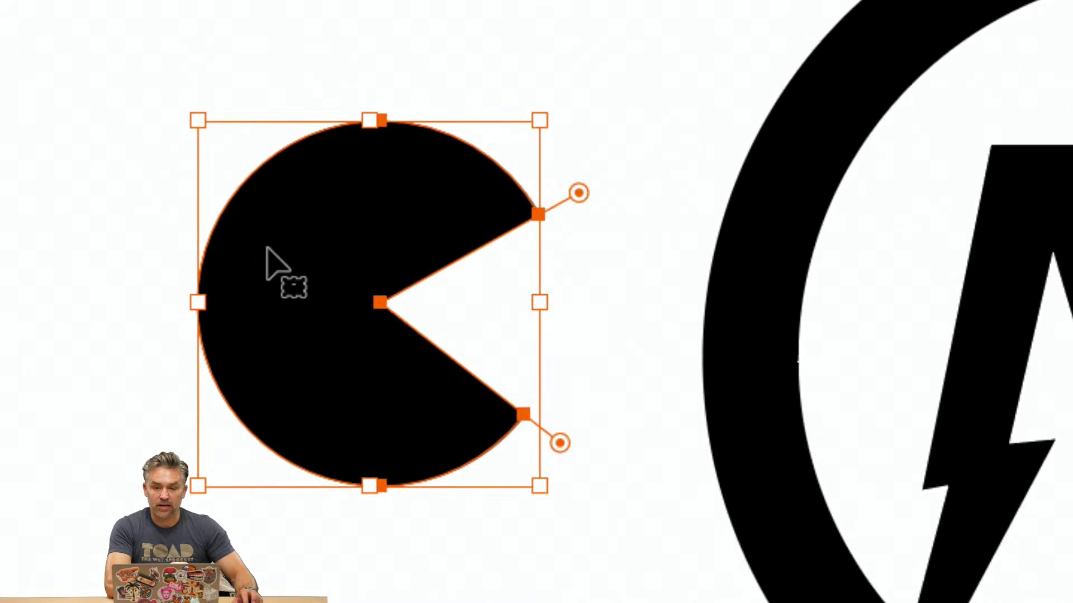
pyautogui.press('a')
pyautogui.press('v')
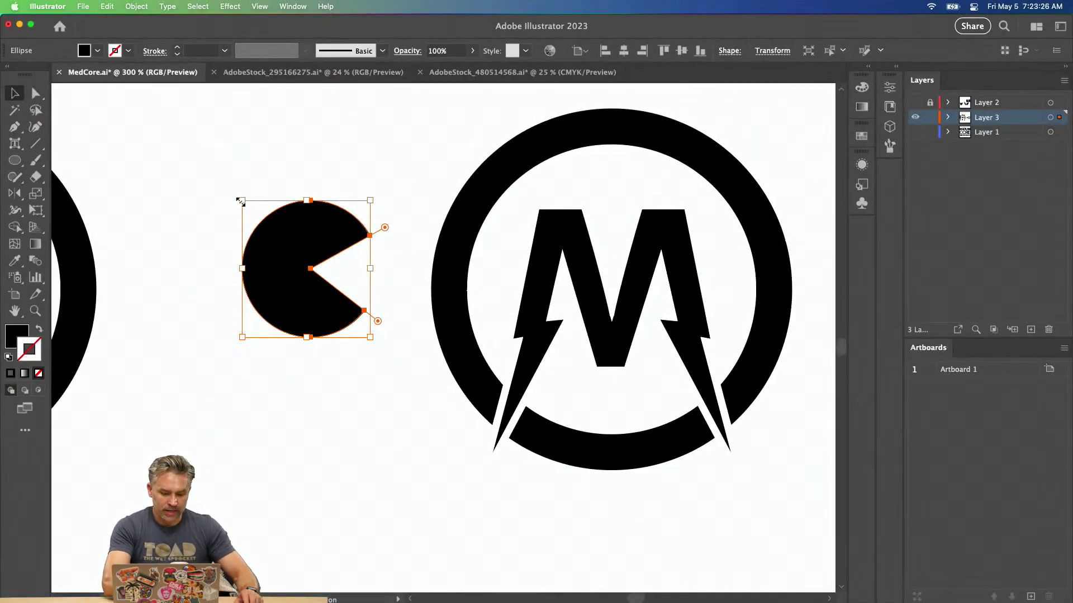
# Add a smaller concentric copy of the wedge-cut circle and fill it white so the black shape reads as a C.
pyautogui.moveTo(216, 152); pyautogui.dragTo(246, 212)
pyautogui.press('F6')
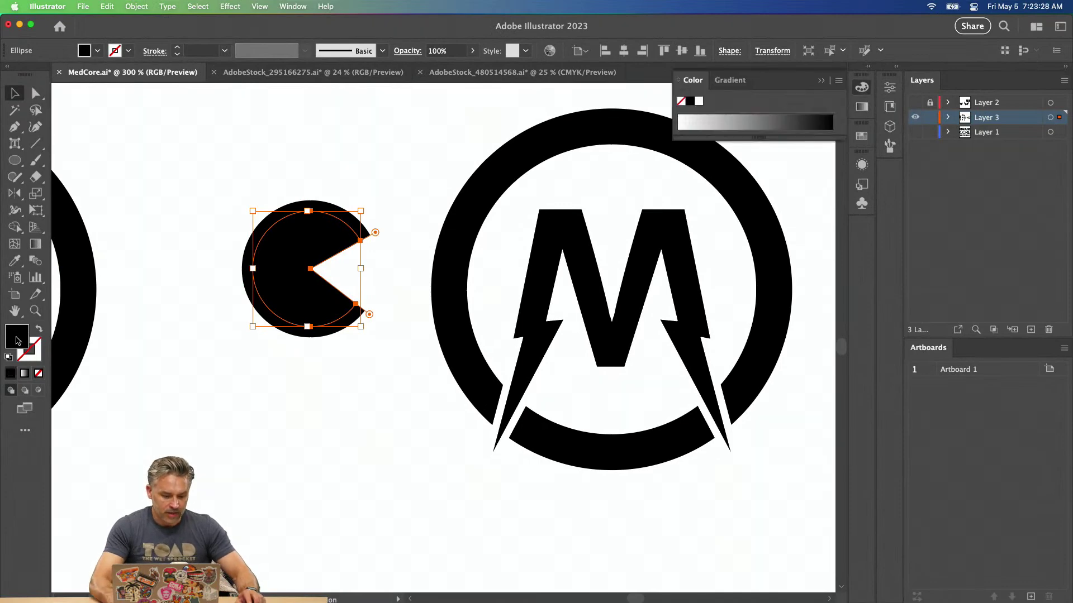
pyautogui.click(699, 101)
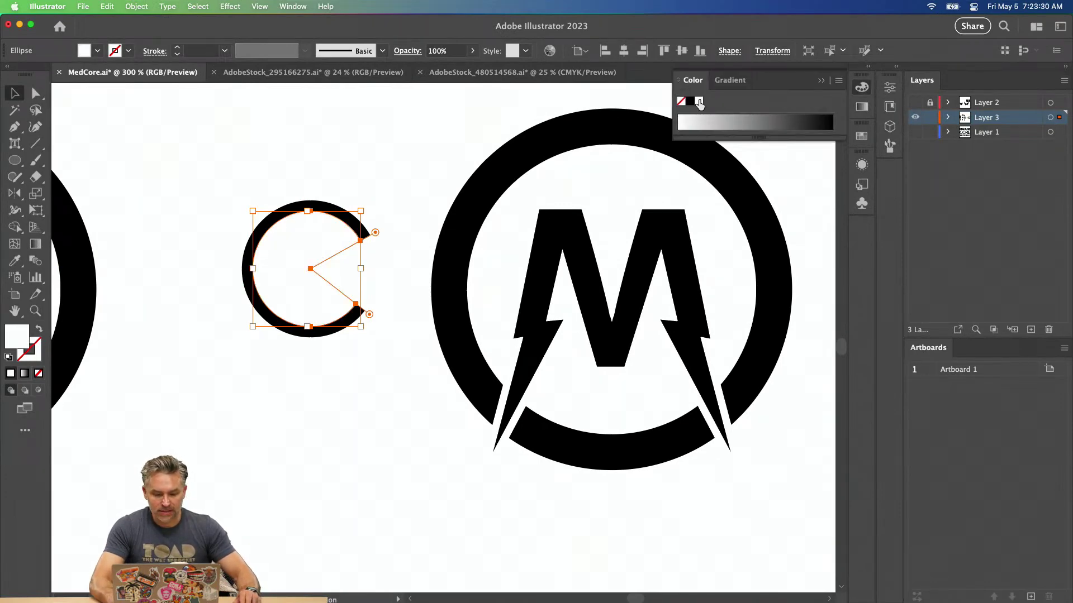
pyautogui.moveTo(727, 117); pyautogui.dragTo(766, 118)
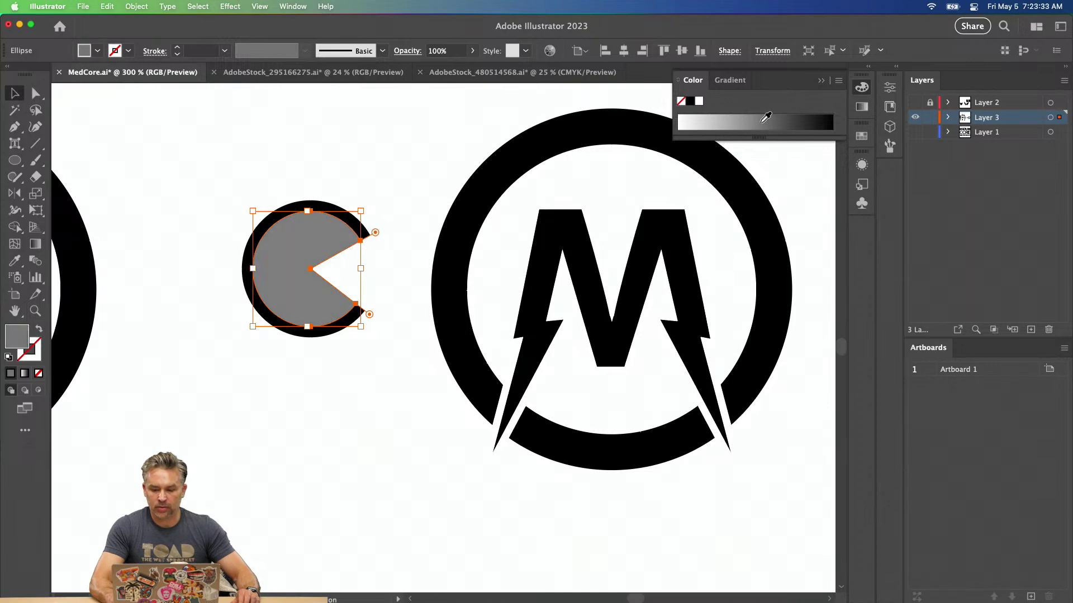
pyautogui.click(699, 101)
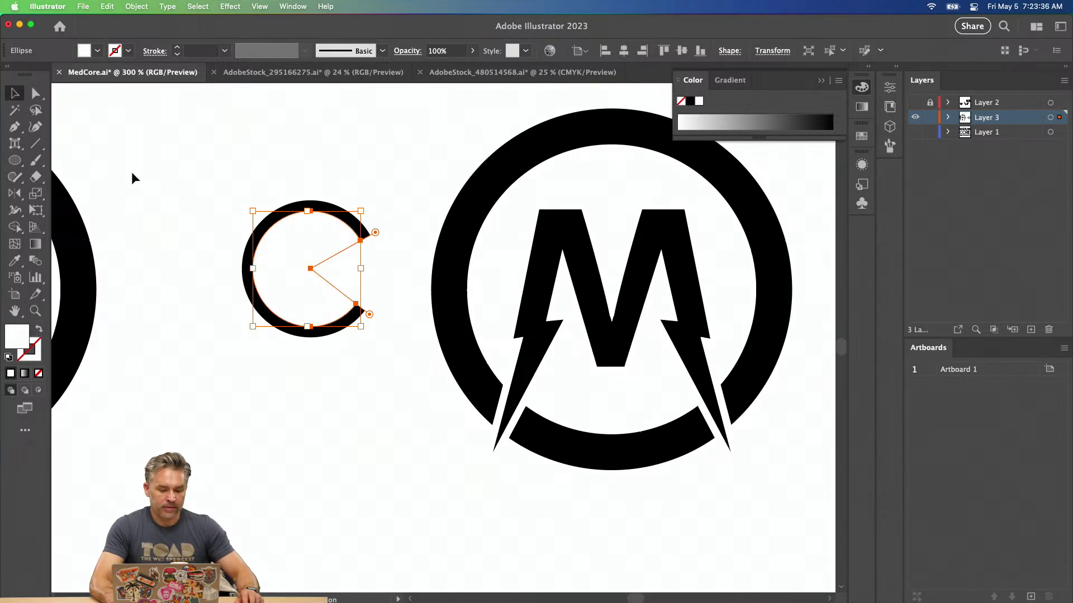
pyautogui.click(233, 221)
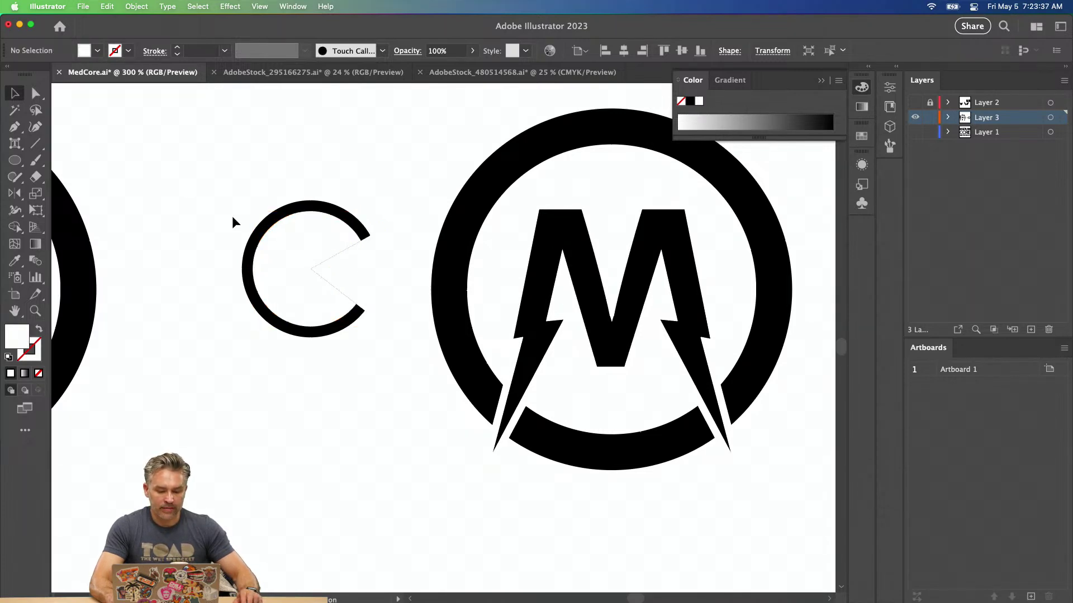
# Narrow the wedge opening of the white inner shape from both sides so it covers more of the black C's ends.
pyautogui.click(316, 262)
pyautogui.moveTo(375, 233); pyautogui.dragTo(379, 240)
pyautogui.moveTo(369, 315); pyautogui.dragTo(367, 306)
pyautogui.click(241, 178)
pyautogui.click(287, 248)
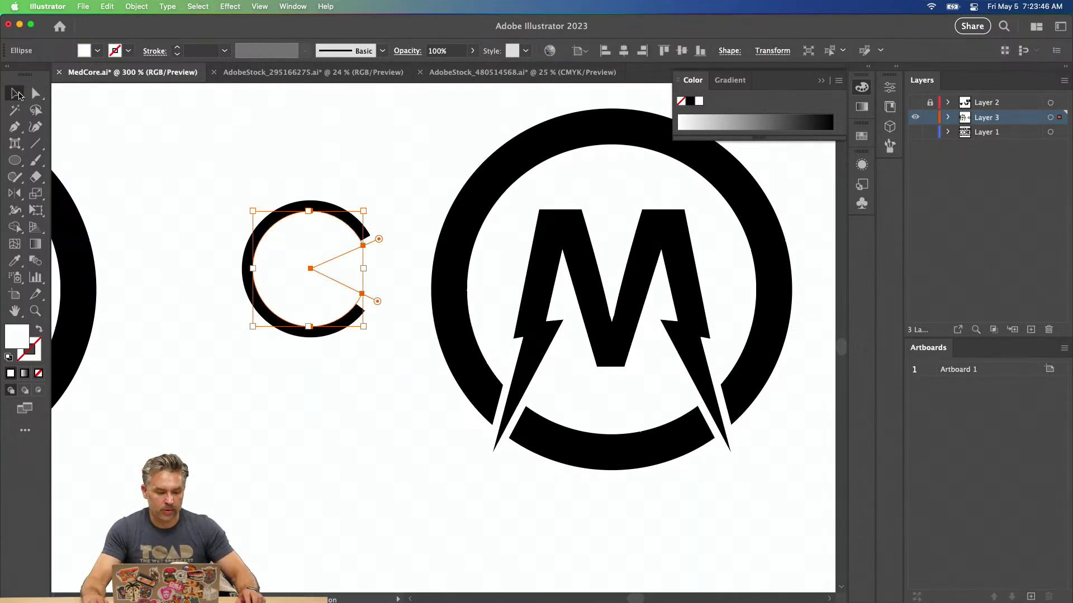
# Delete the full circular ring from the duplicated emblem, leaving only the lightning-bolt M.
pyautogui.press('super+1')
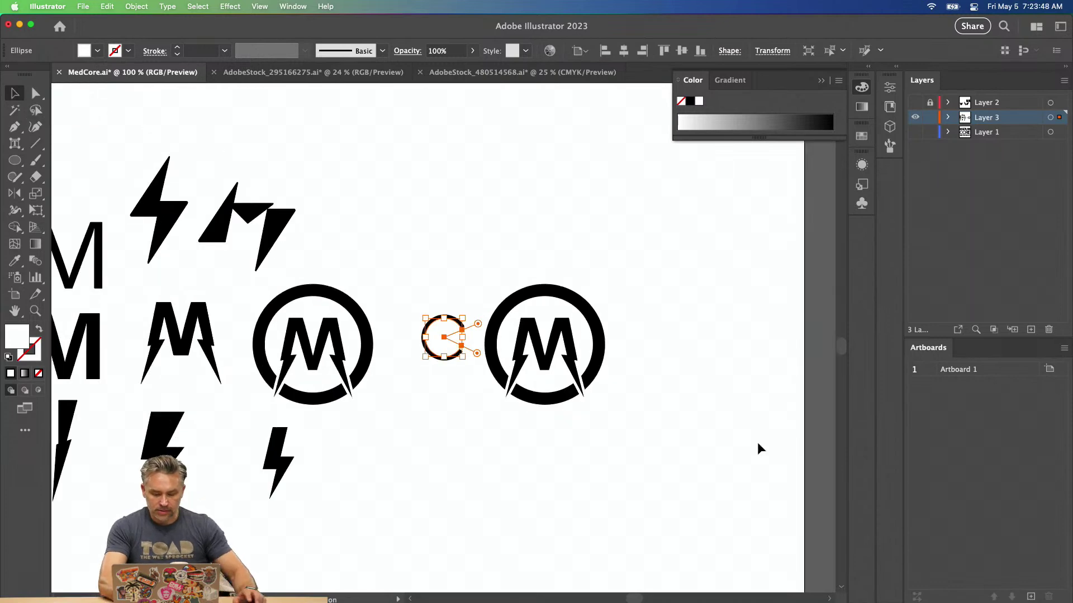
pyautogui.click(519, 302)
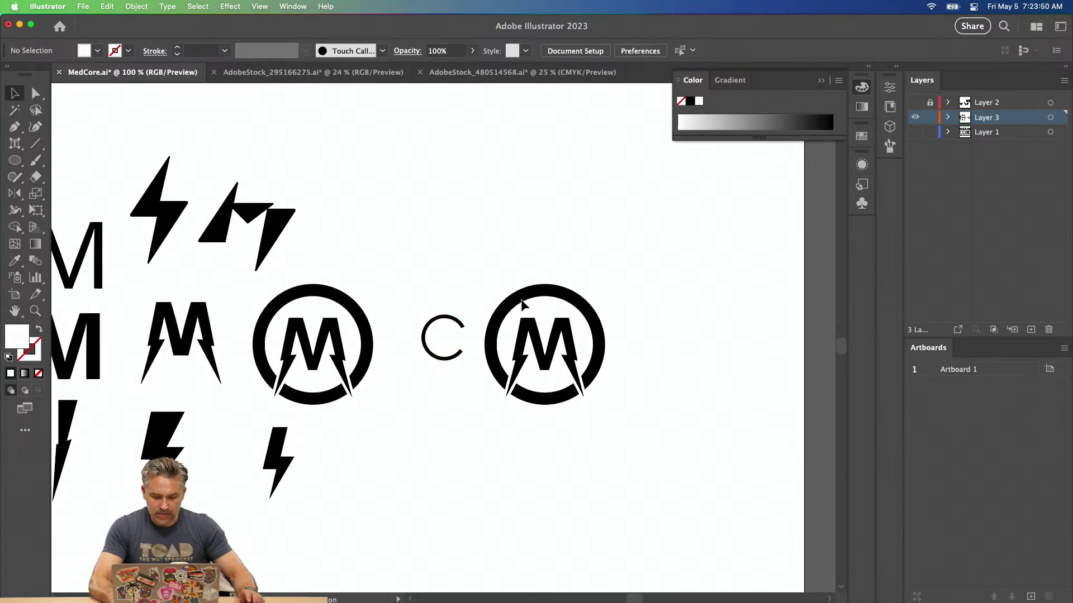
pyautogui.moveTo(537, 260); pyautogui.dragTo(554, 305)
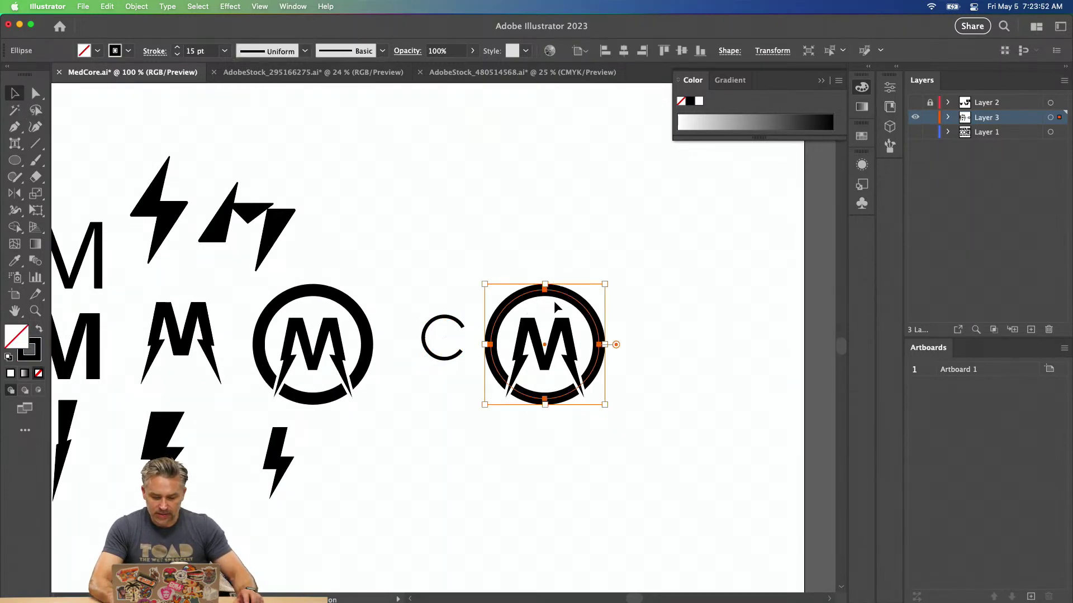
pyautogui.press('Delete')
# Enlarge the black and white C shapes together and position them as a ring around the standalone lightning-bolt M.
pyautogui.moveTo(419, 310); pyautogui.dragTo(467, 386)
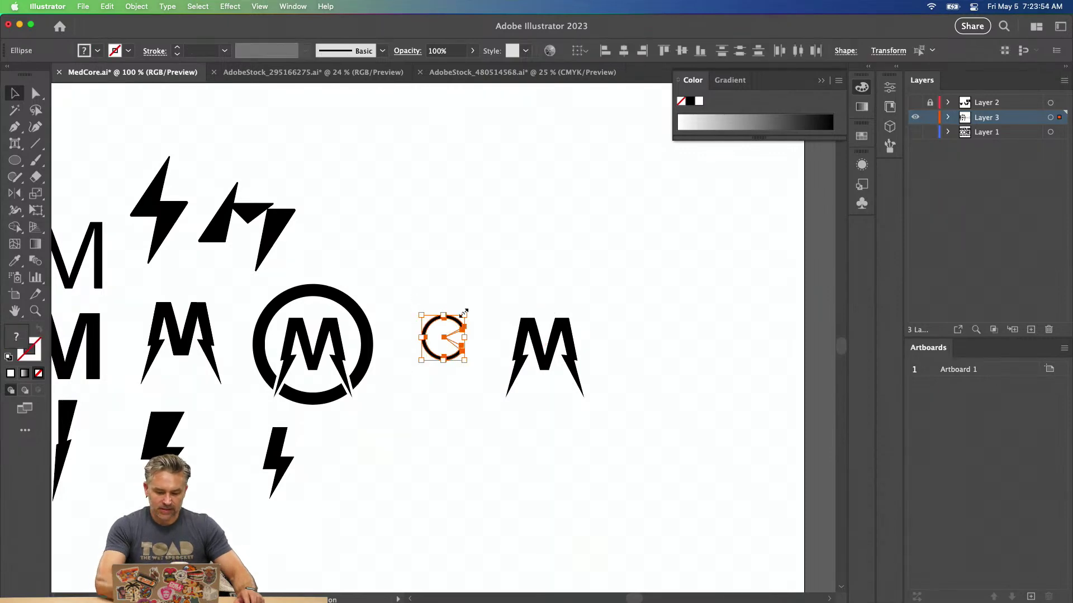
pyautogui.moveTo(465, 315); pyautogui.dragTo(496, 301)
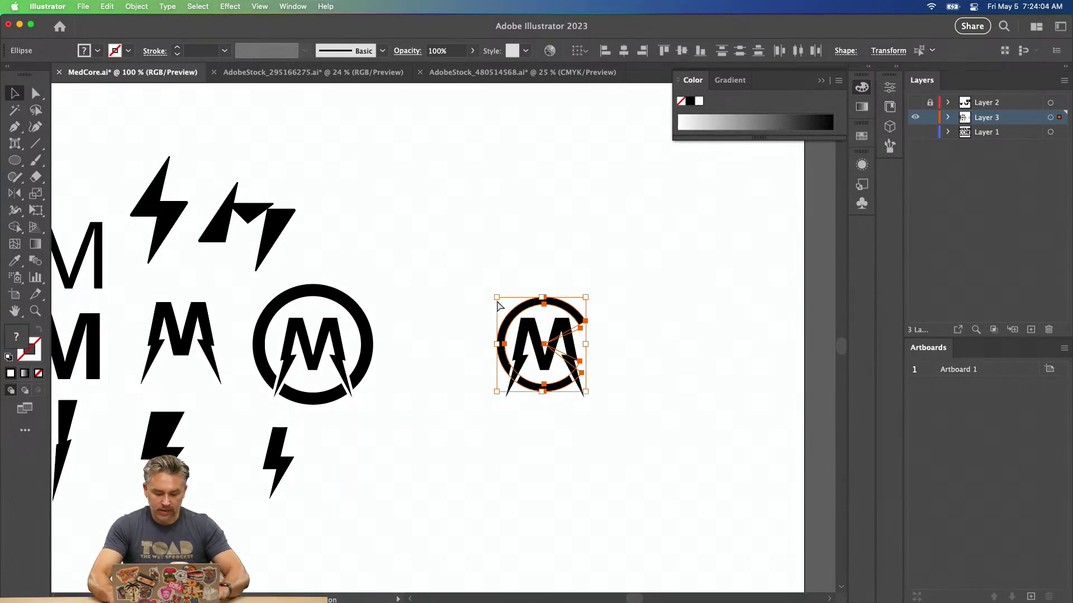
pyautogui.press('super+=')
pyautogui.press('super+=')
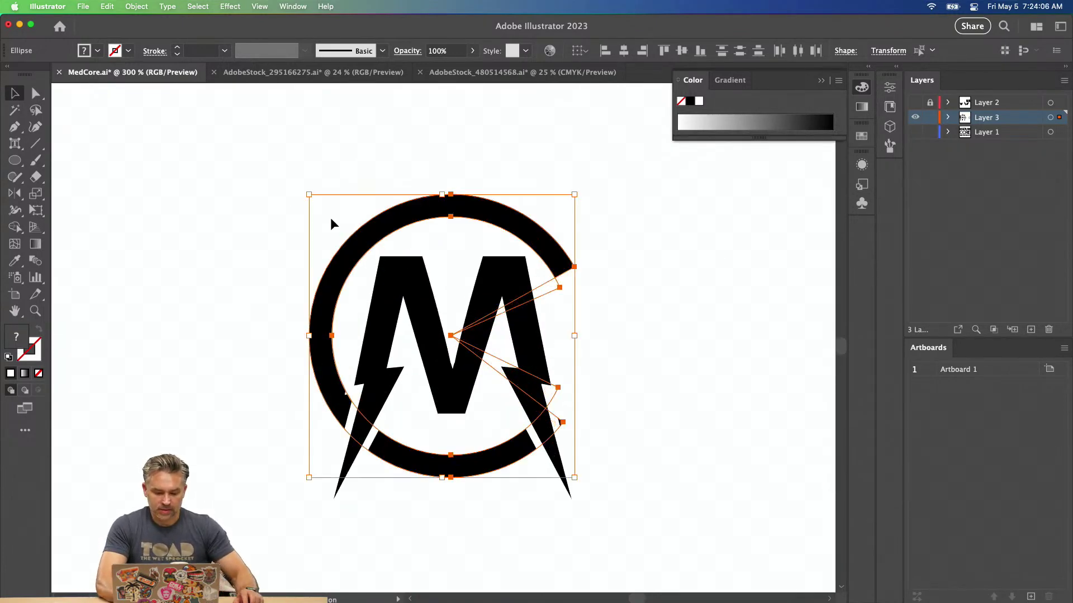
# Scale the white inner shape down about its centre to thicken the C around the M.
pyautogui.click(214, 211)
pyautogui.click(432, 245)
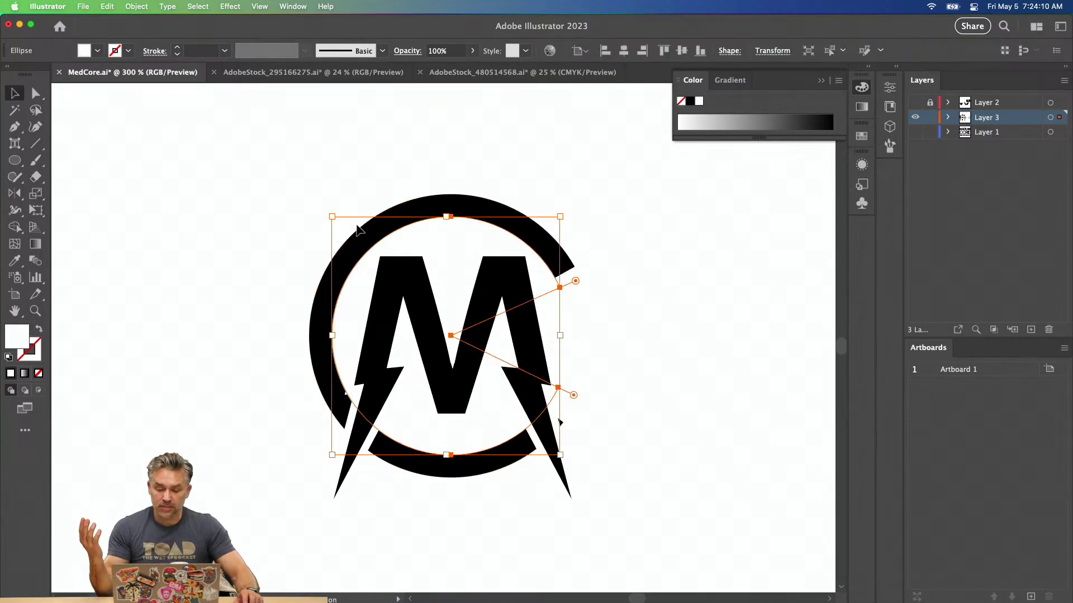
pyautogui.moveTo(332, 216); pyautogui.dragTo(344, 231)
pyautogui.click(276, 167)
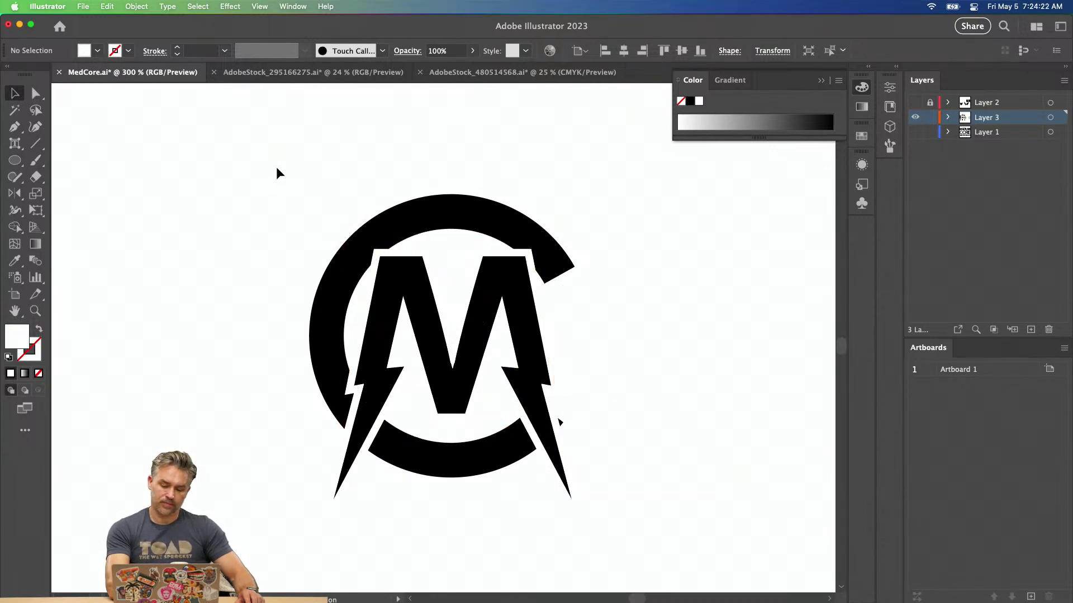
pyautogui.click(491, 291)
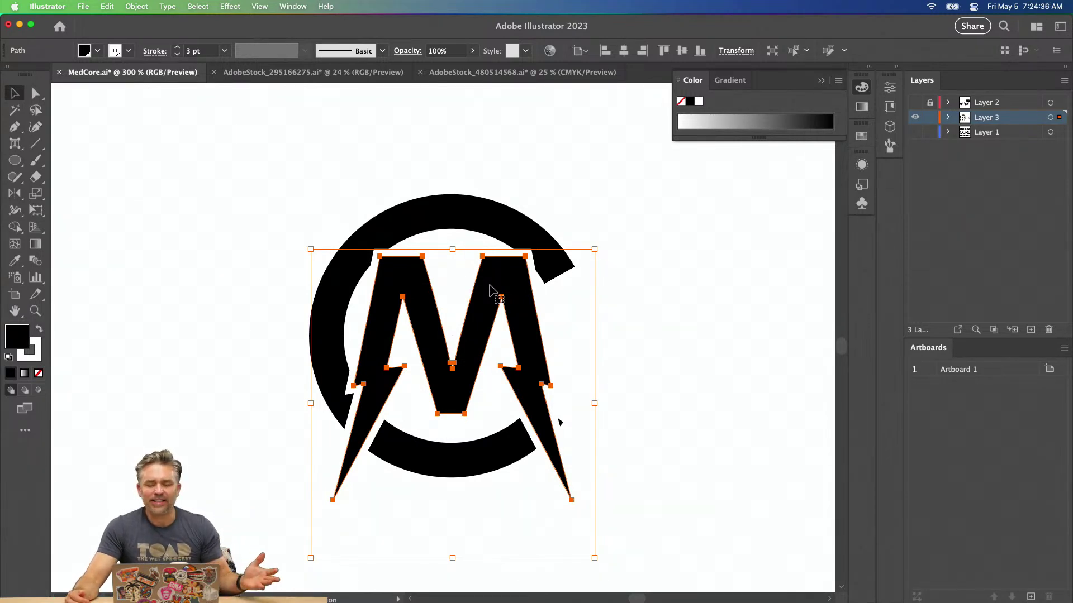
pyautogui.click(366, 174)
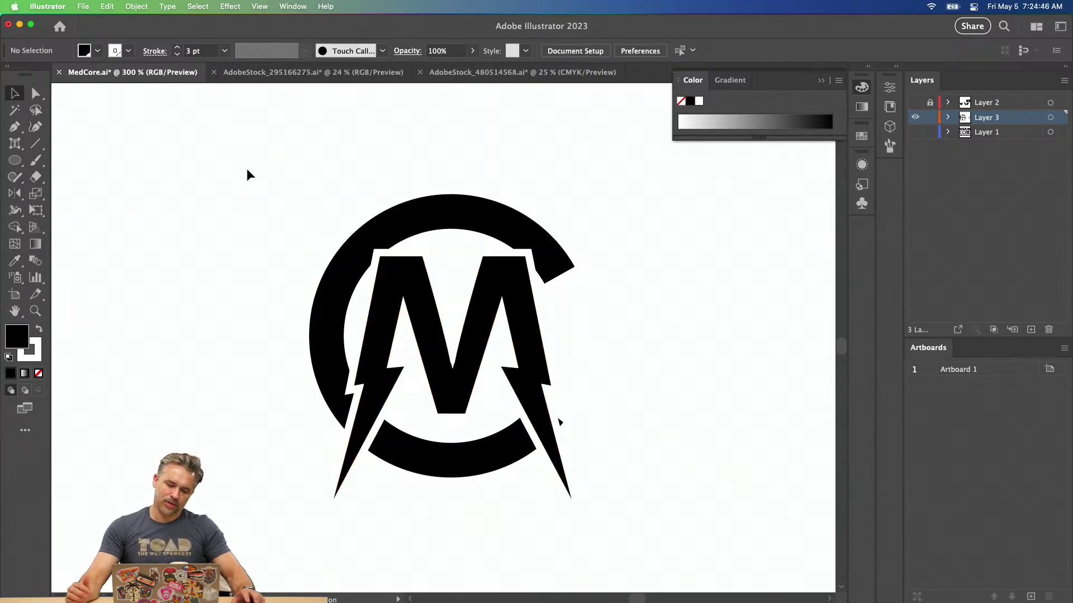
pyautogui.press('super+minus')
pyautogui.press('super+minus')
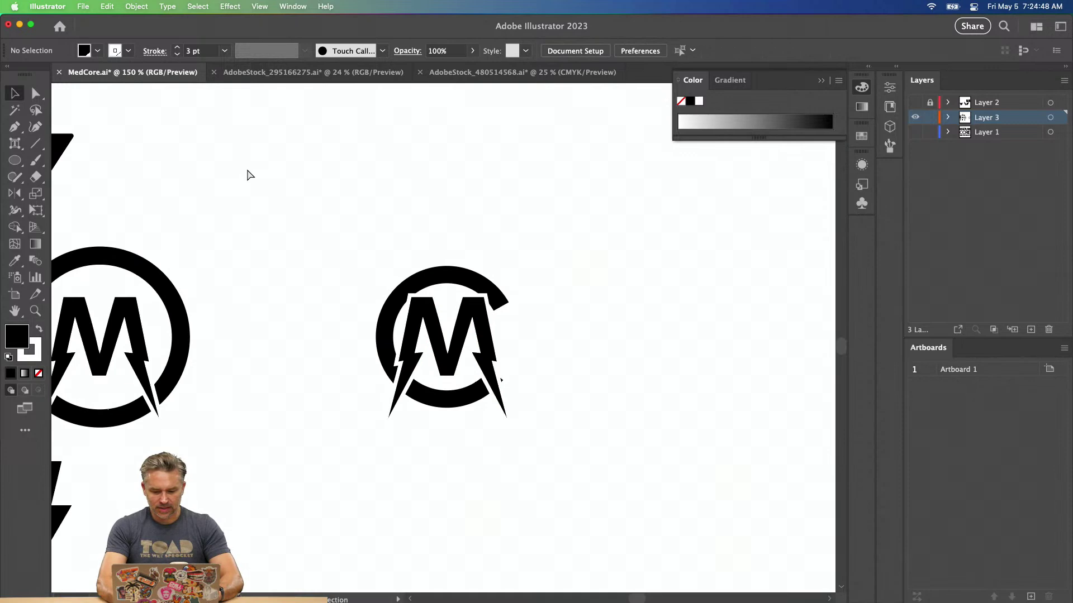
pyautogui.press('super+equal')
pyautogui.press('super+equal')
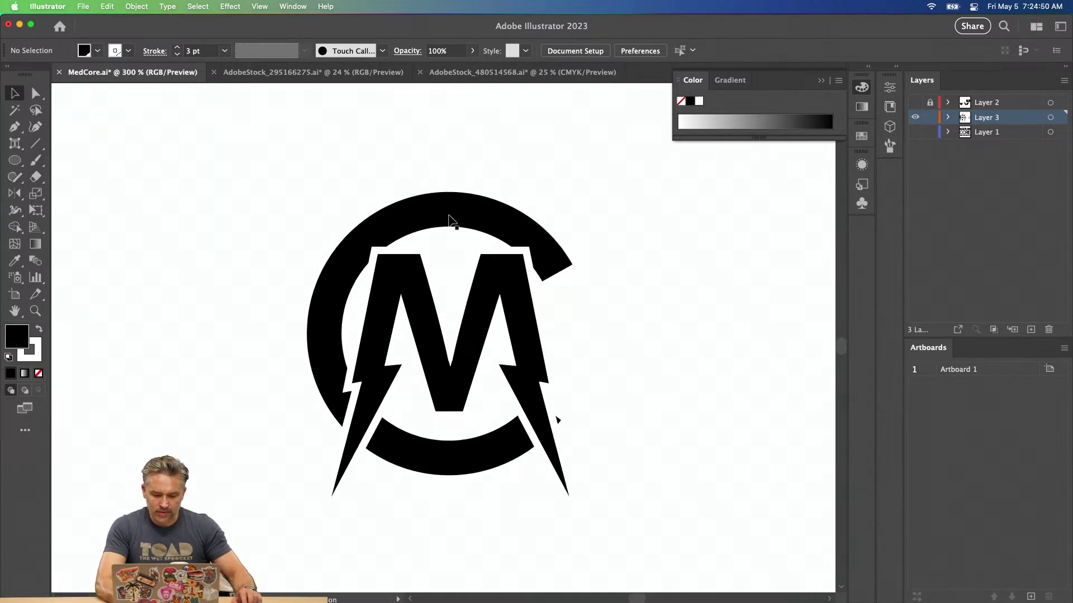
# Try raising both shapes of the C ring a short distance relative to the M.
pyautogui.moveTo(384, 163); pyautogui.dragTo(444, 230)
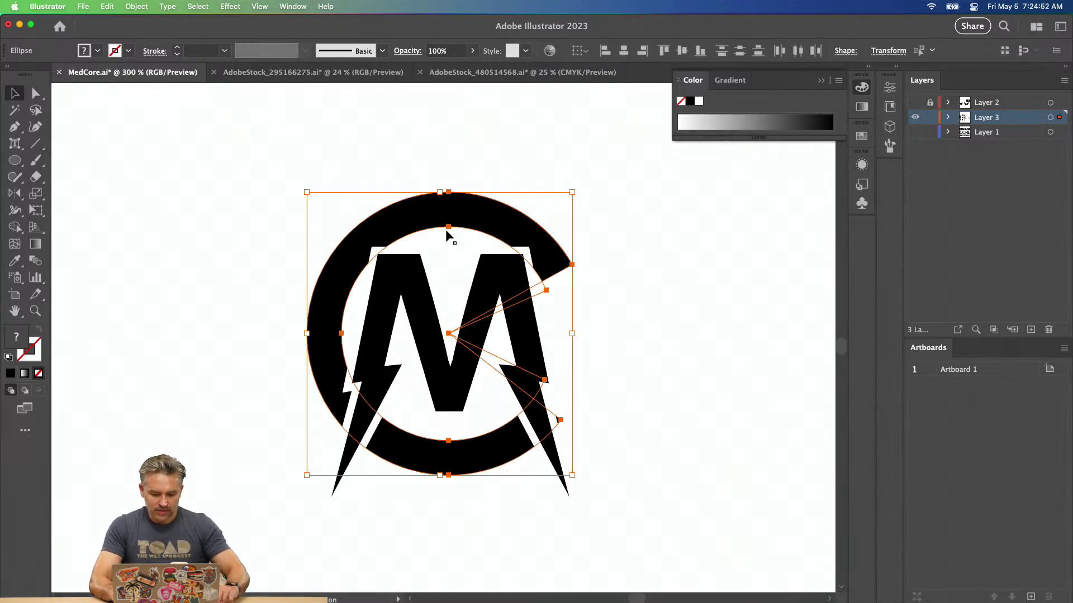
pyautogui.press('Up')
pyautogui.press('Up')
pyautogui.press('Up')
pyautogui.press('Up')
pyautogui.press('Up')
pyautogui.press('Up')
pyautogui.press('Up')
pyautogui.press('Up')
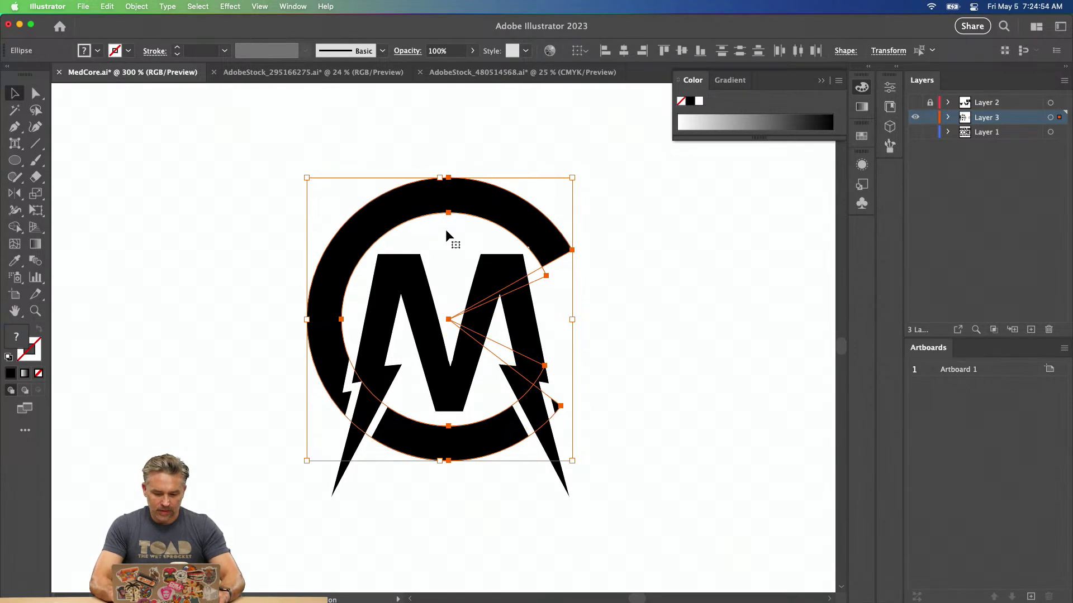
pyautogui.click(230, 201)
pyautogui.press('super+minus')
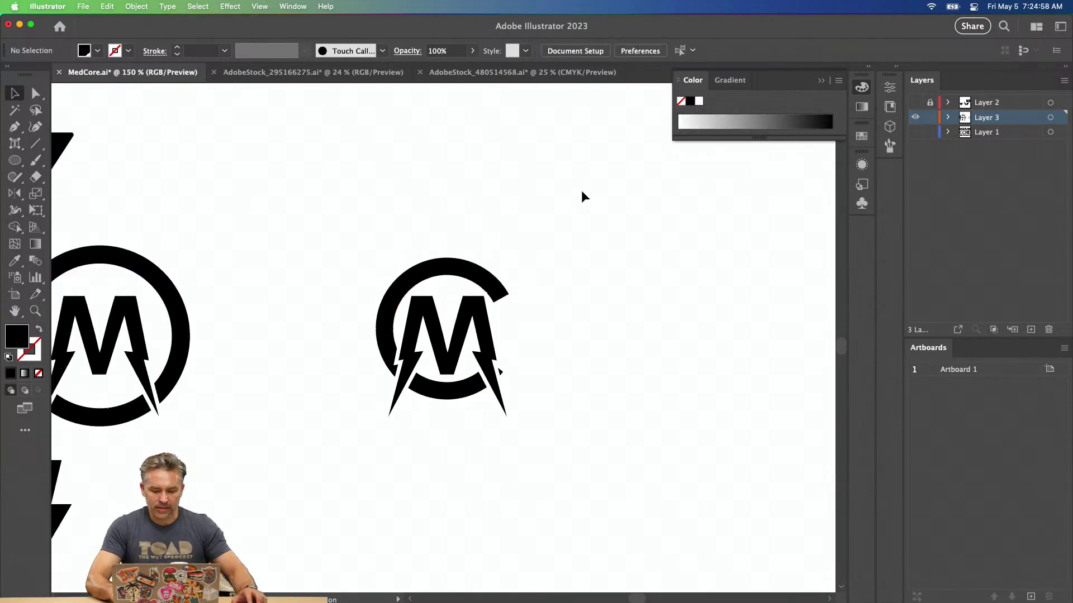
# Lower the C ring over the M and shift the lower edge of the white inner shape's wedge slightly downward.
pyautogui.moveTo(367, 218); pyautogui.dragTo(446, 276)
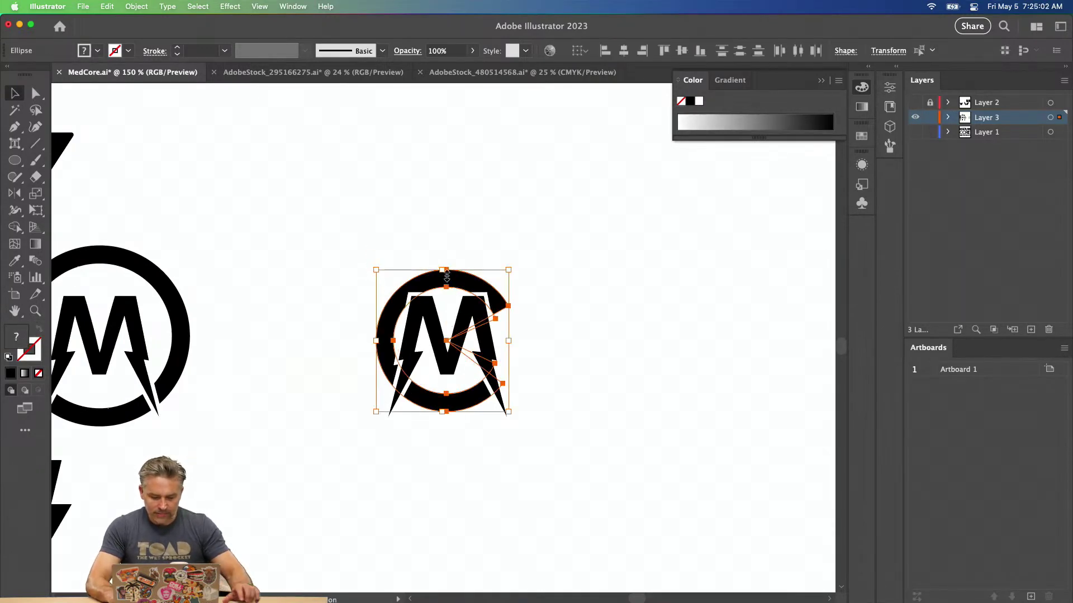
pyautogui.click(400, 221)
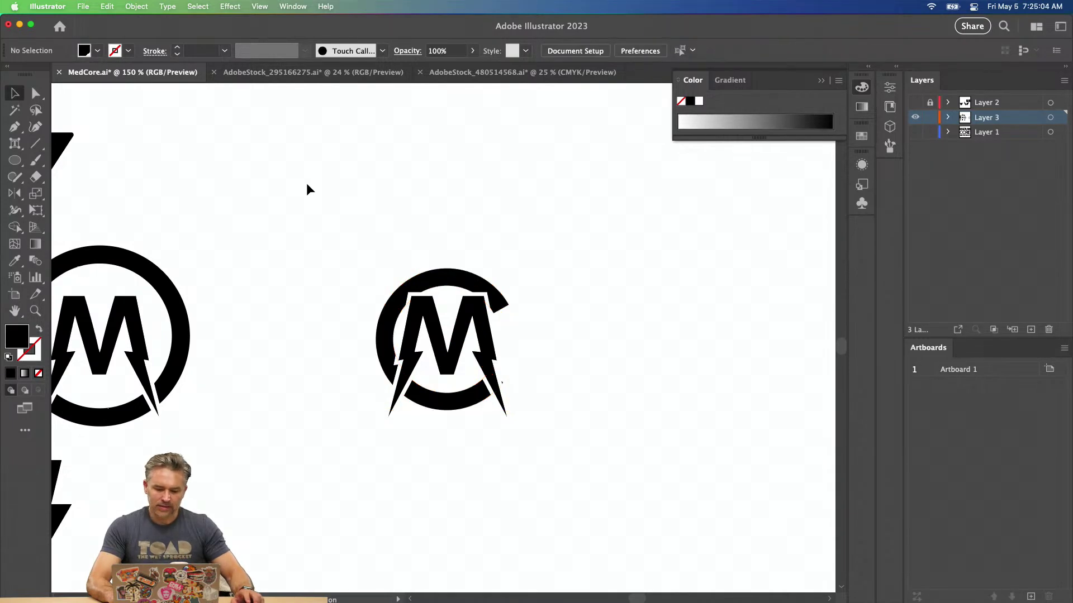
pyautogui.click(447, 287)
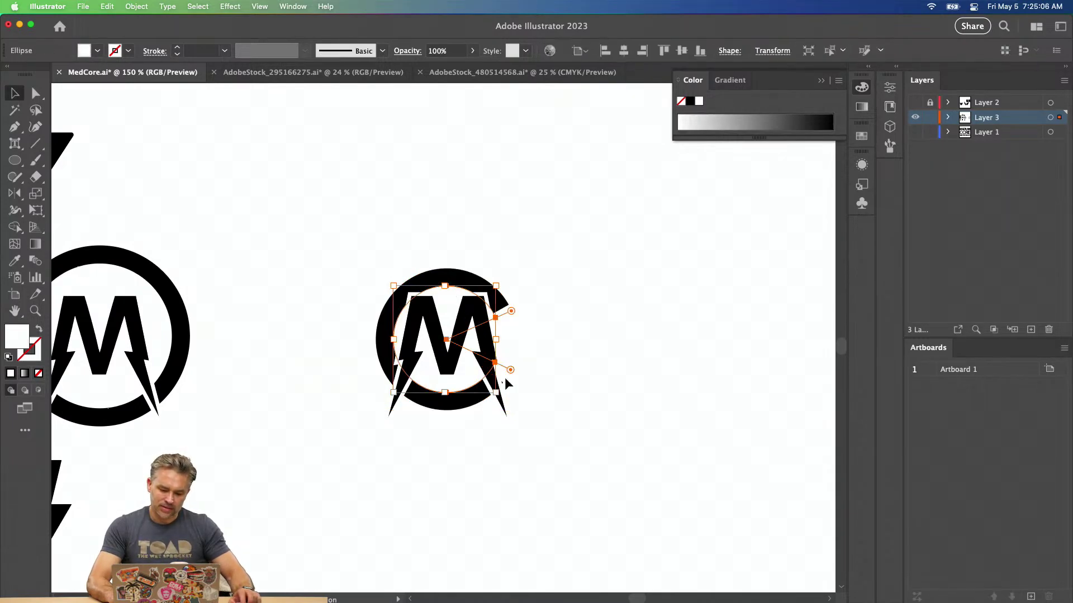
pyautogui.moveTo(513, 374)
pyautogui.mouseDown()
pyautogui.moveTo(500, 405)
pyautogui.moveTo(509, 398)
pyautogui.moveTo(479, 421)
pyautogui.moveTo(532, 377)
pyautogui.moveTo(529, 386)
pyautogui.mouseUp()
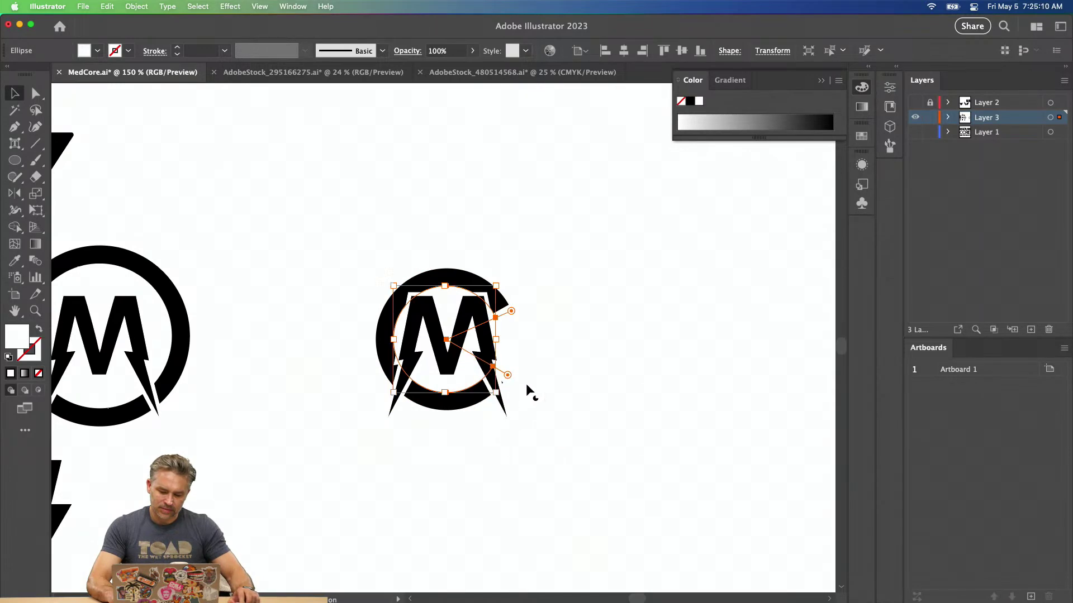
pyautogui.click(337, 261)
pyautogui.press('super+minus')
pyautogui.press('super+equal')
pyautogui.press('super+equal')
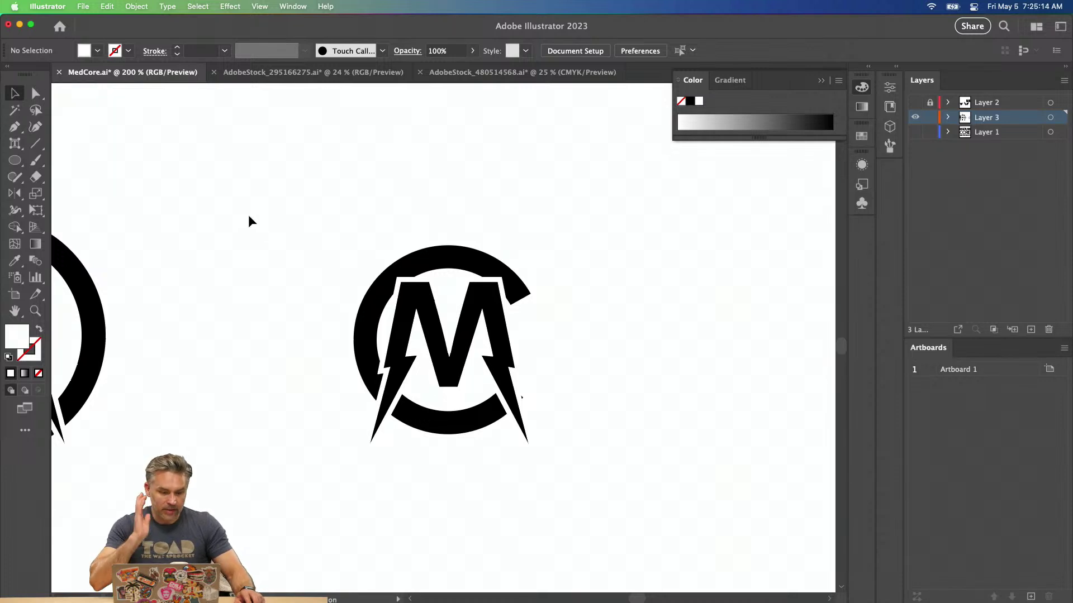
# Nudge both shapes of the C ring up slightly to fine-tune their vertical position around the M.
pyautogui.click(461, 254)
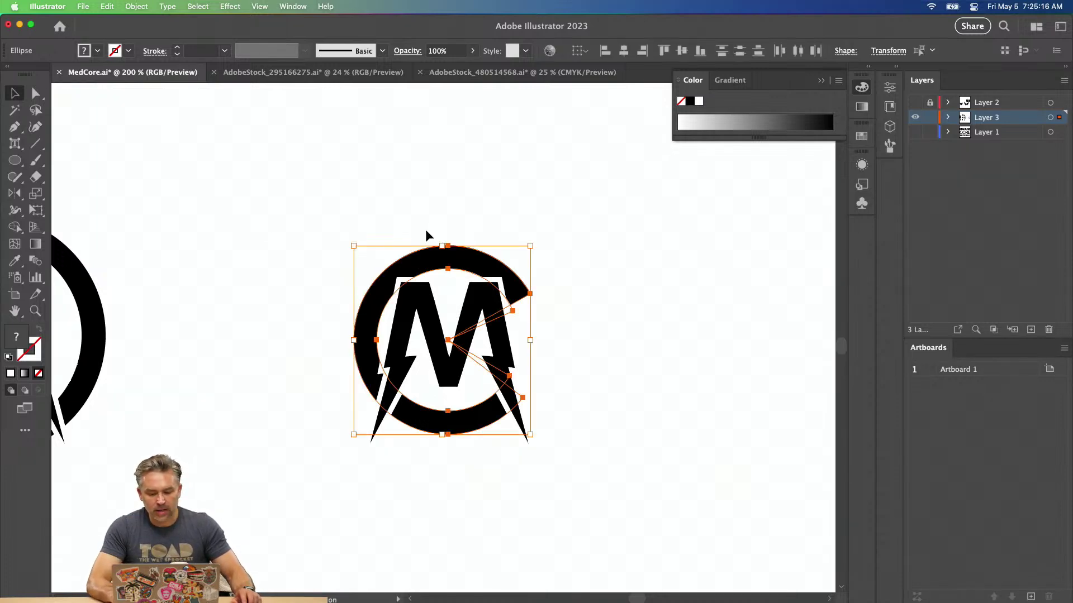
pyautogui.press('Up')
pyautogui.hotkey('shift', 'Down')
pyautogui.hotkey('shift', 'Up')
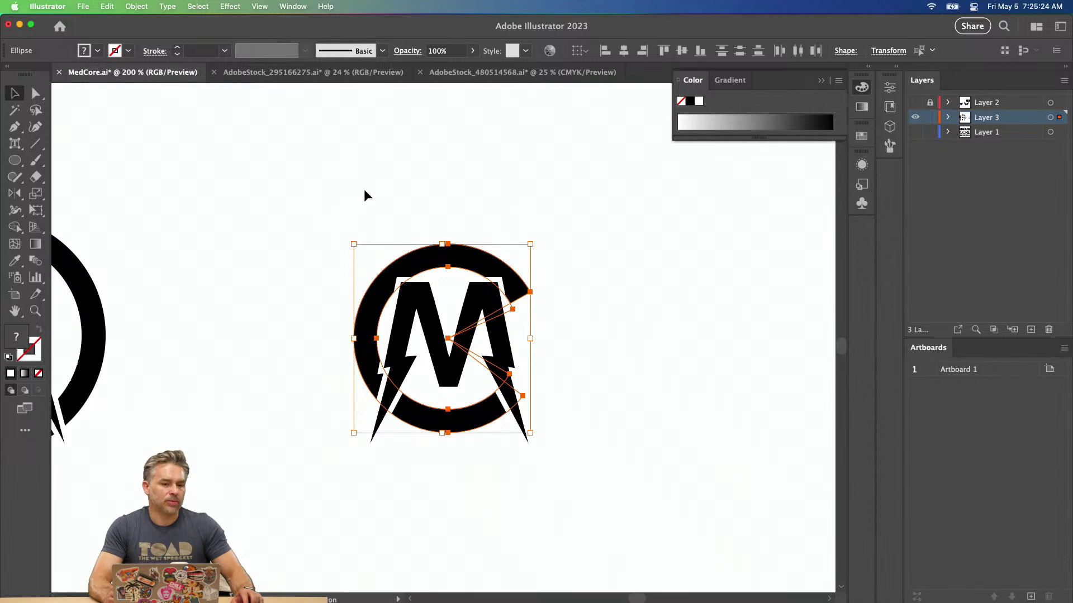
pyautogui.click(261, 156)
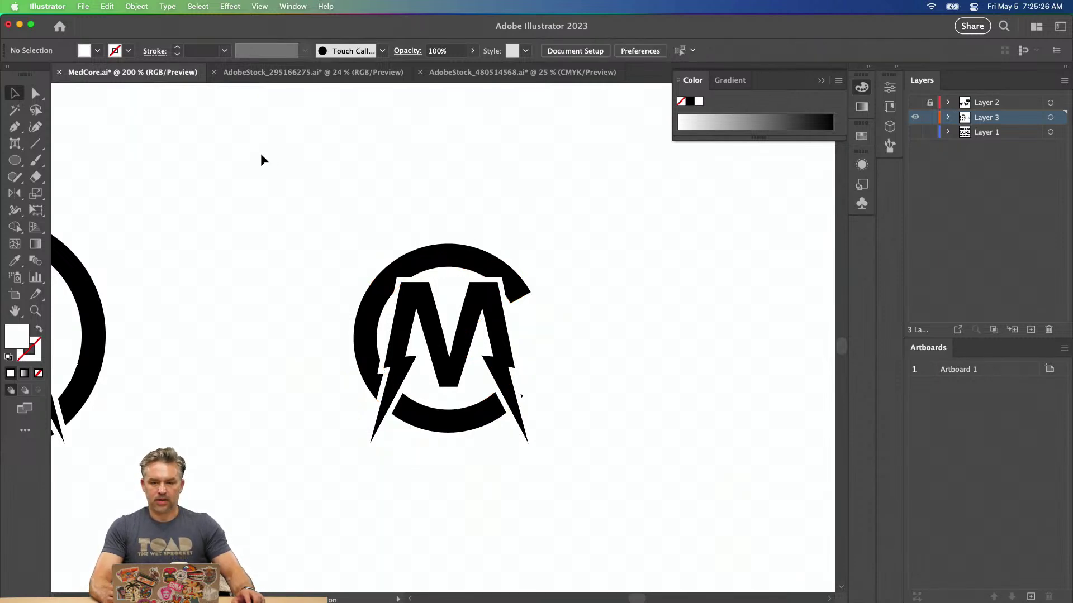
# Widen the black C's wedge at its lower end to remove the stray sliver beside the M's right bolt.
pyautogui.click(472, 429)
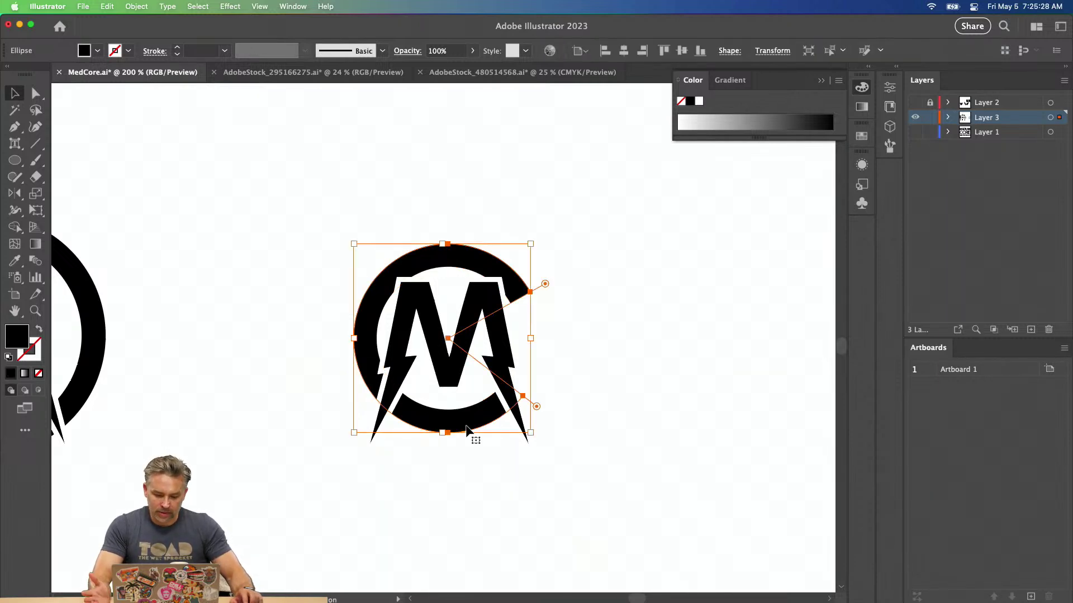
pyautogui.moveTo(537, 408); pyautogui.dragTo(528, 415)
pyautogui.click(220, 260)
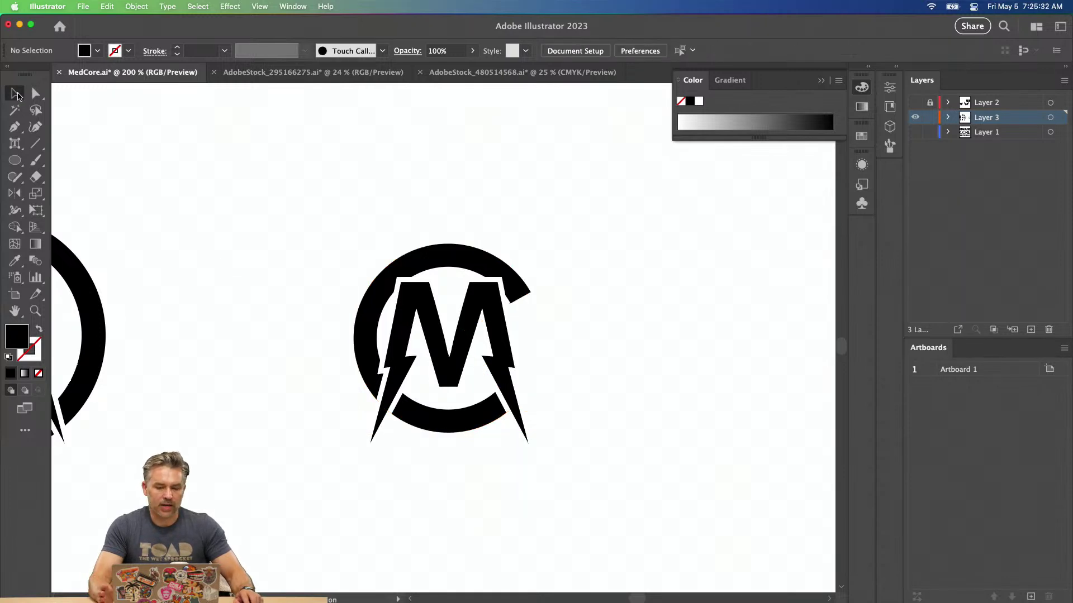
# Group the C and M shapes and move the emblem to the upper right of the circled M emblem.
pyautogui.press('super+minus')
pyautogui.press('super+minus')
pyautogui.press('super+minus')
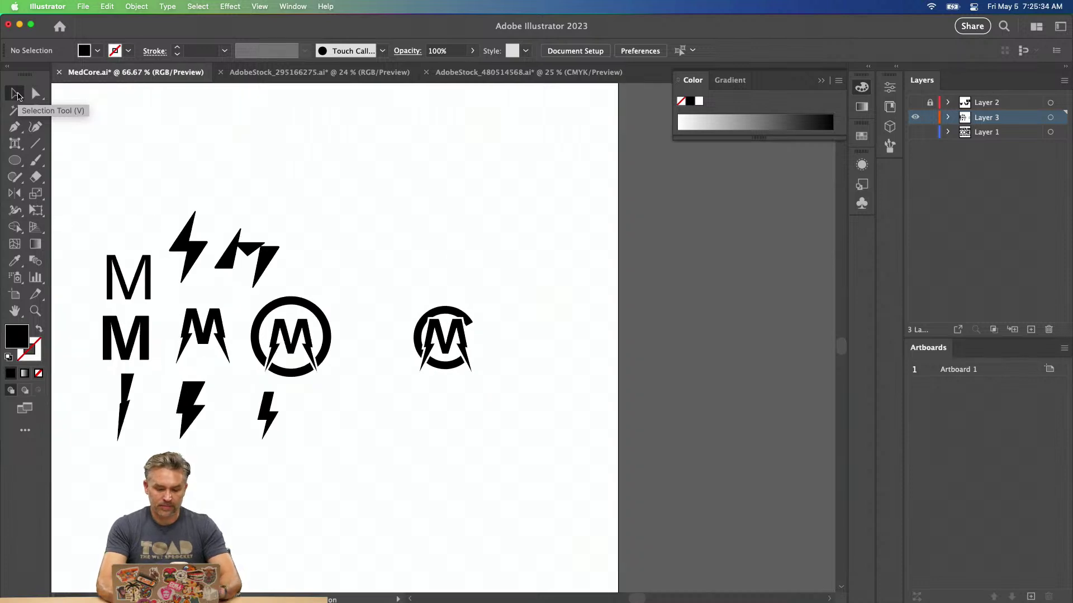
pyautogui.moveTo(396, 283); pyautogui.dragTo(487, 400)
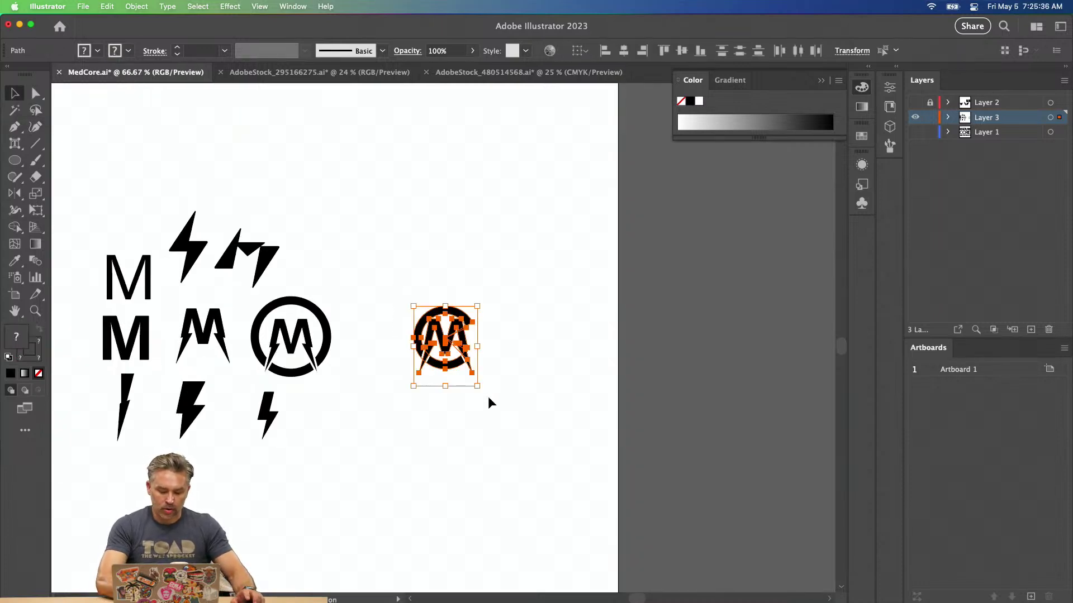
pyautogui.click(371, 283)
pyautogui.moveTo(412, 338); pyautogui.dragTo(333, 246)
pyautogui.moveTo(259, 188); pyautogui.dragTo(538, 238)
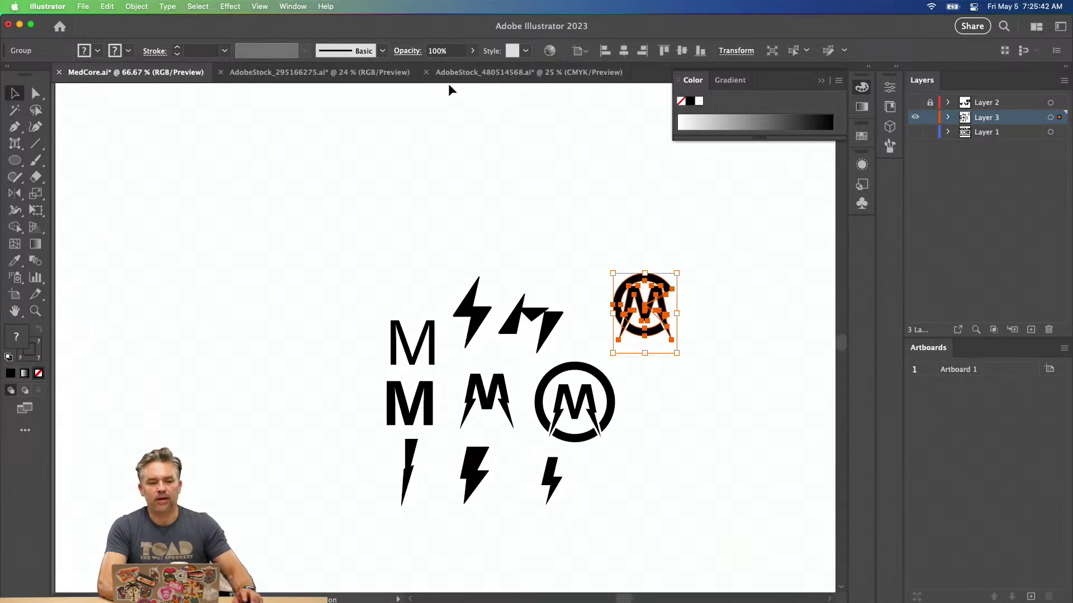
pyautogui.click(275, 221)
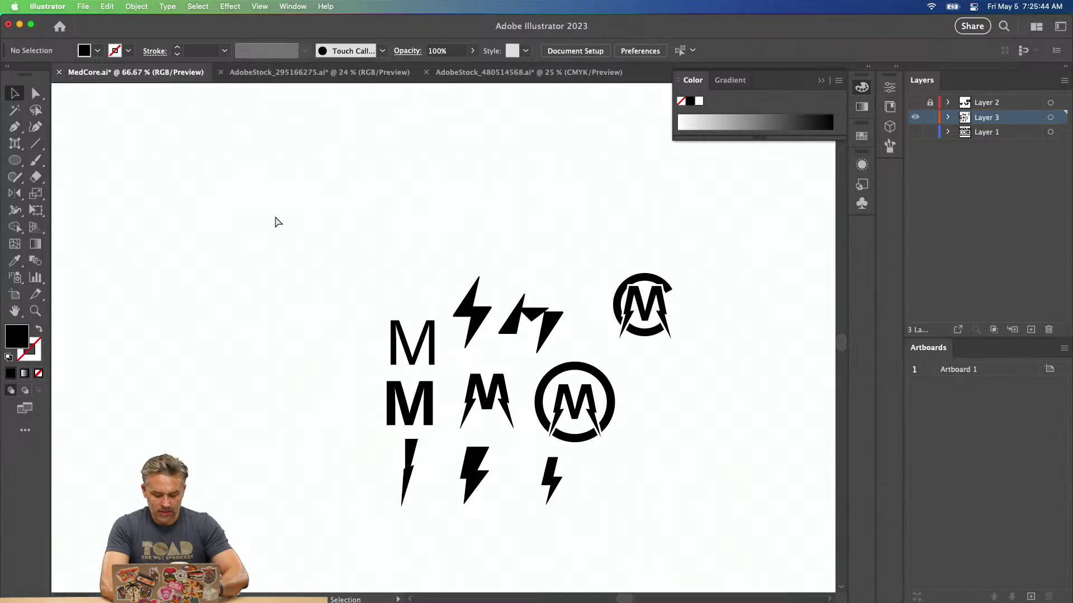
# Add the text MEDIUM with the Type tool in the empty area above the logo sketches.
pyautogui.click(15, 143)
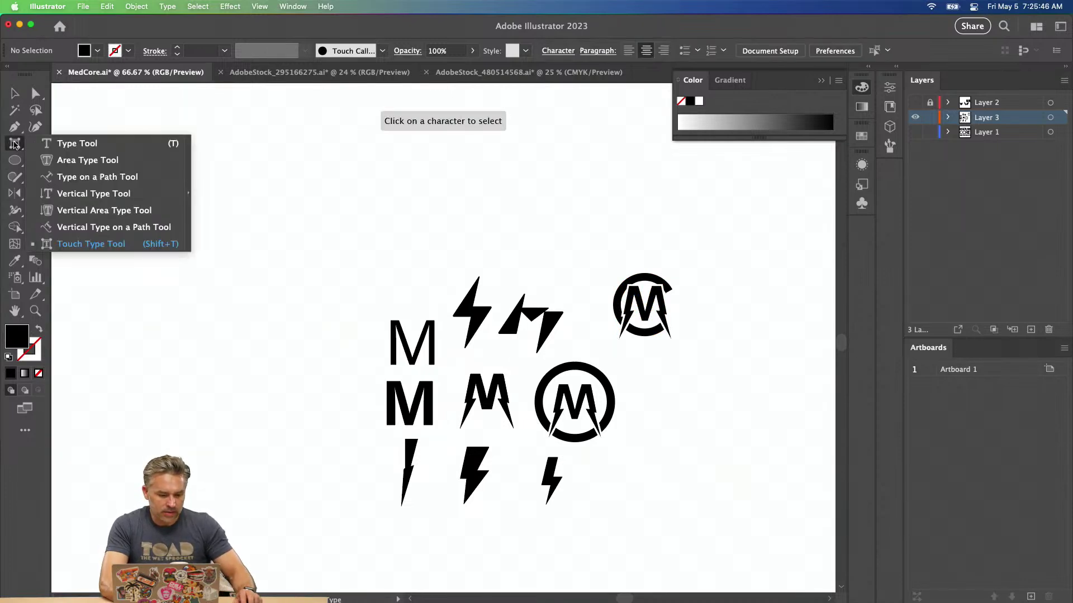
pyautogui.click(78, 144)
pyautogui.click(230, 161)
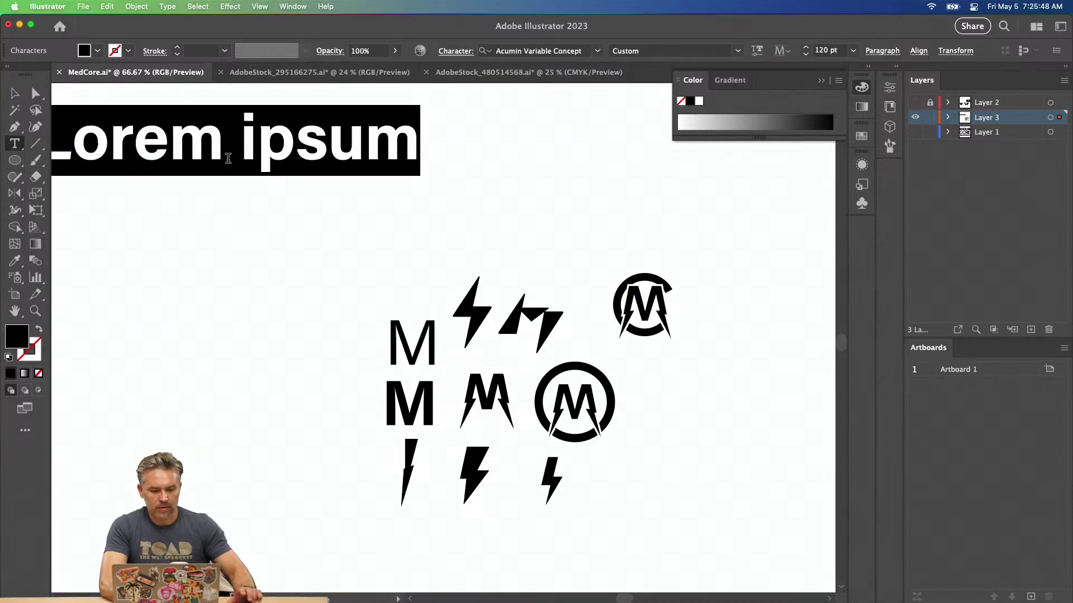
pyautogui.write('MEDIUM')
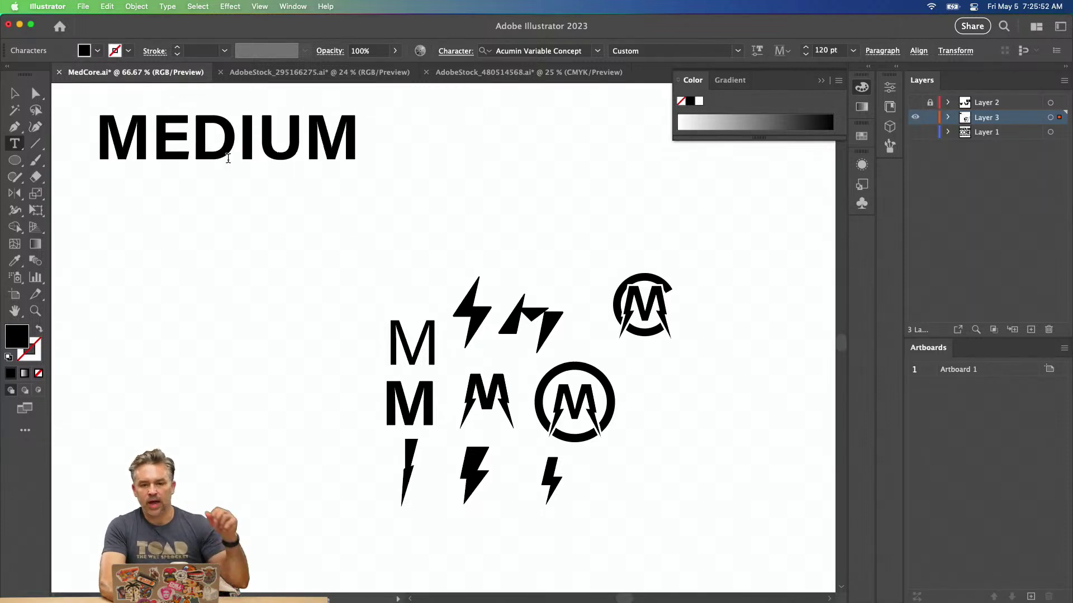
# Duplicate the MEDIUM text straight below the original and change the copy's wording to CORE.
pyautogui.click(15, 93)
pyautogui.moveTo(224, 118); pyautogui.dragTo(436, 171)
pyautogui.moveTo(376, 203); pyautogui.dragTo(385, 424)
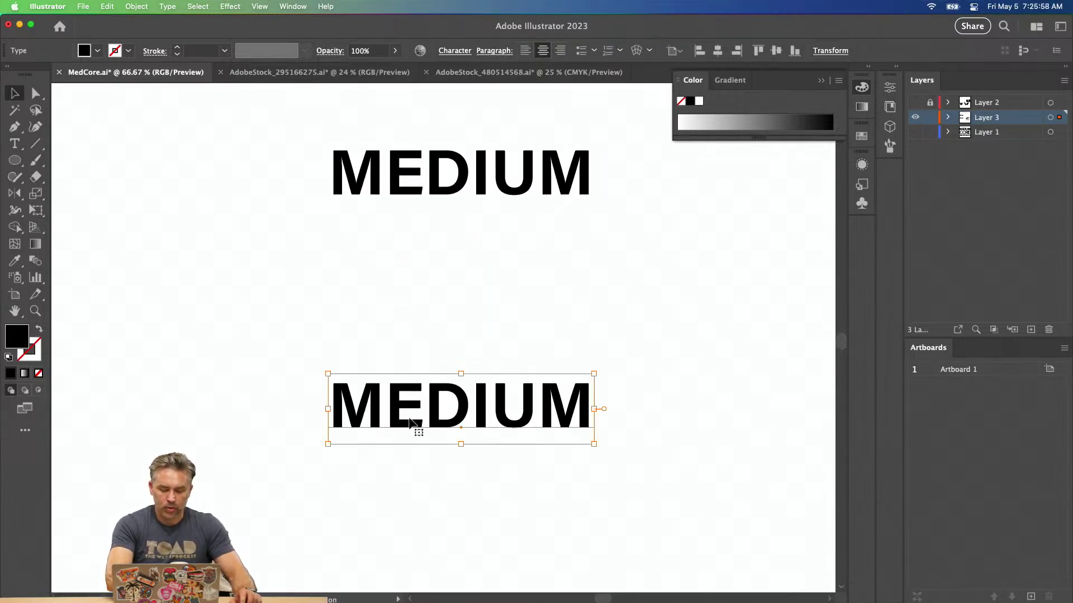
pyautogui.doubleClick(417, 423)
pyautogui.press('super+a')
pyautogui.write('CORE')
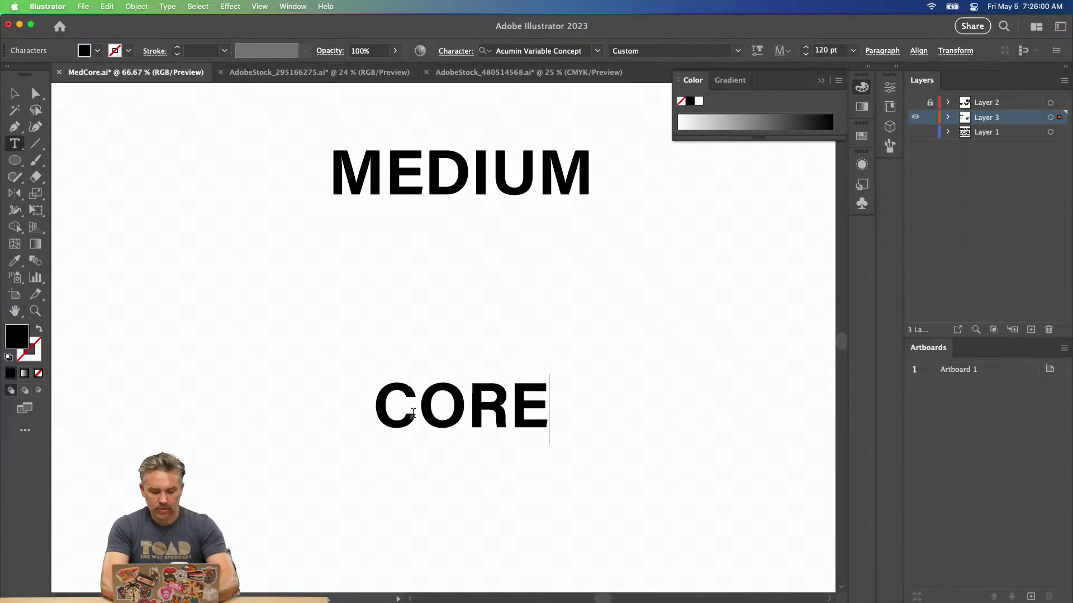
pyautogui.click(14, 94)
pyautogui.click(214, 255)
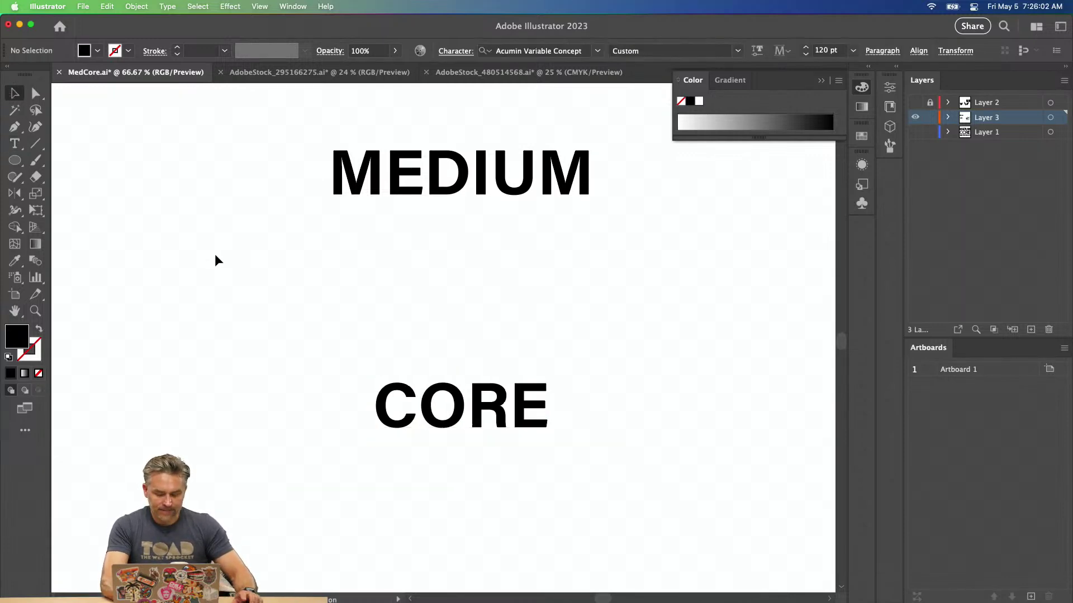
# Switch to the Noun Project app and replace the icon search with SKULL.
pyautogui.moveTo(779, 594)
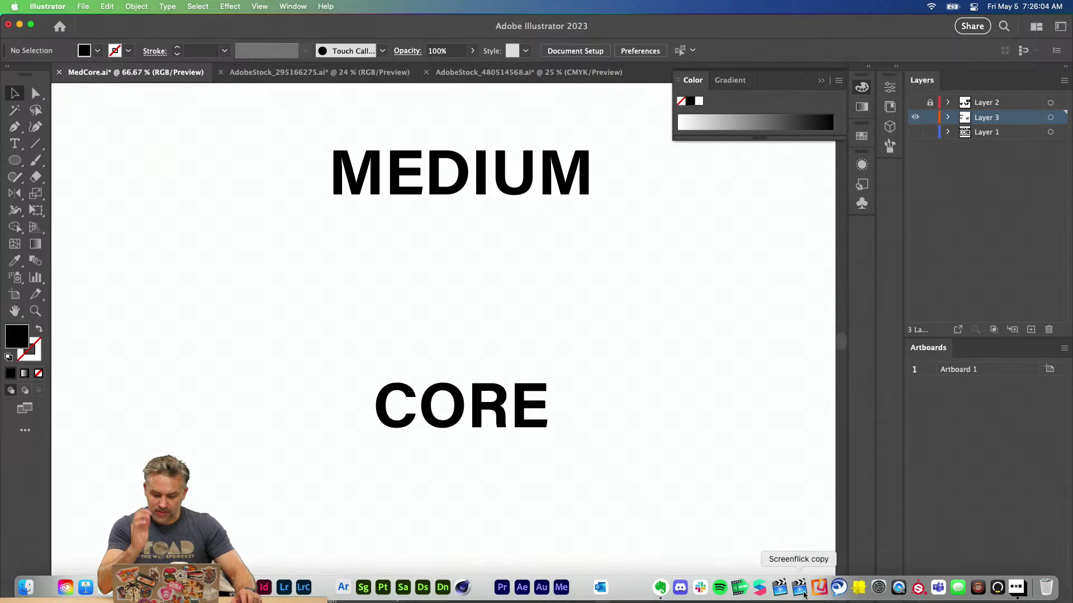
pyautogui.click(1017, 587)
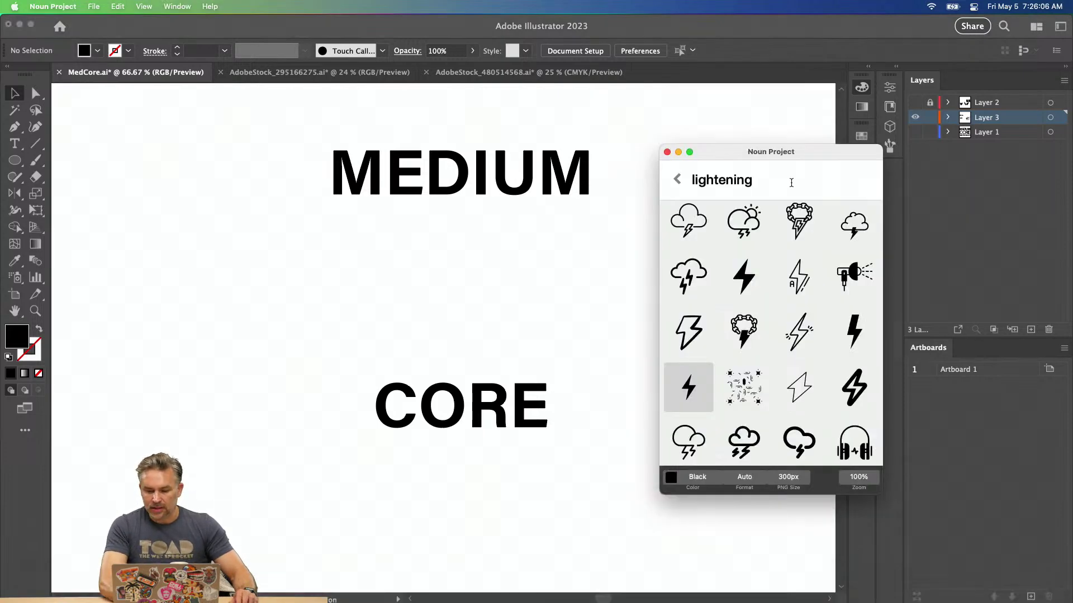
pyautogui.press('super+a')
pyautogui.write('SKU')
pyautogui.press('Return')
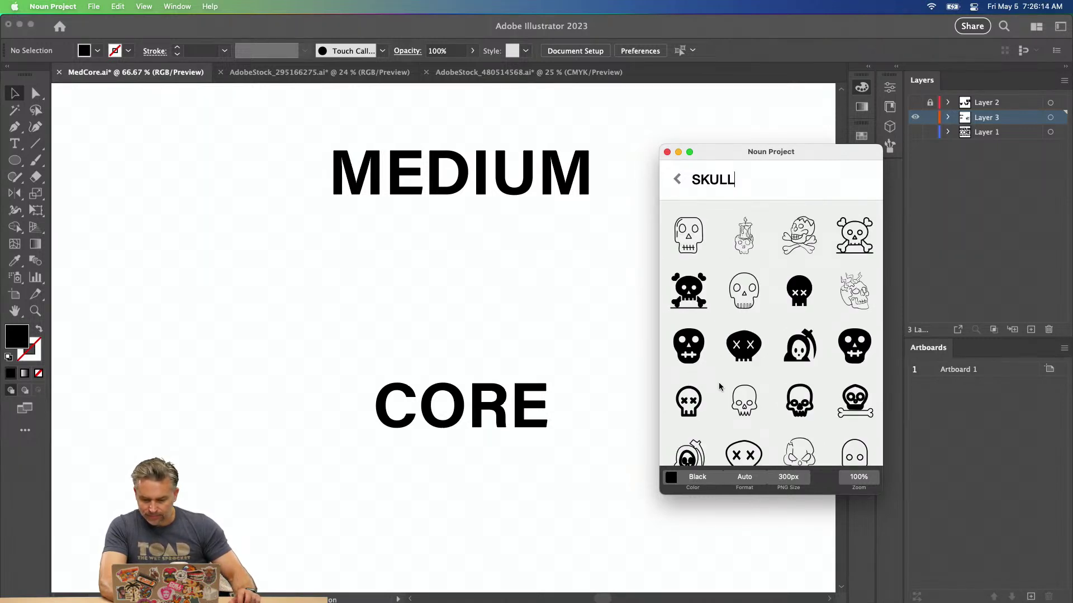
# Place the thin-outlined skull icon with pointed teeth from the search results into the artwork between MEDIUM and CORE.
pyautogui.scroll(-2, 720, 385)
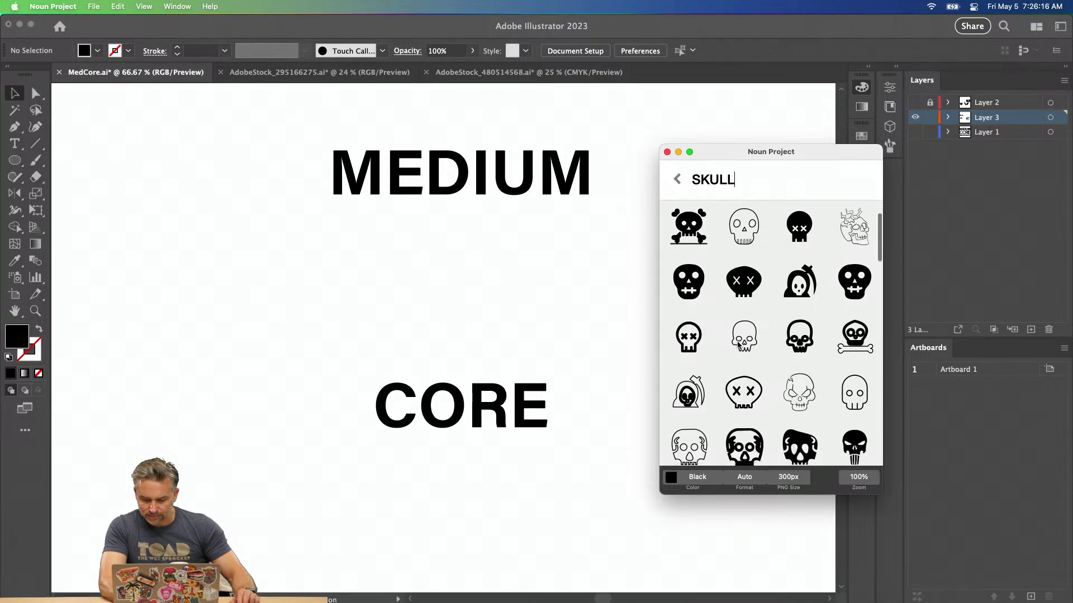
pyautogui.scroll(-1, 721, 372)
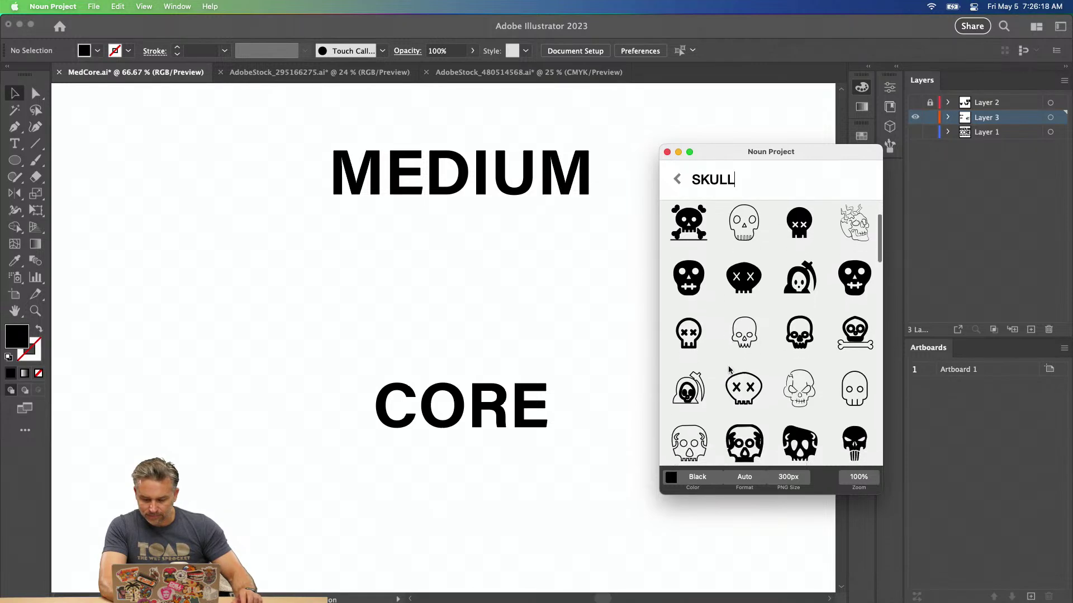
pyautogui.scroll(-1, 731, 353)
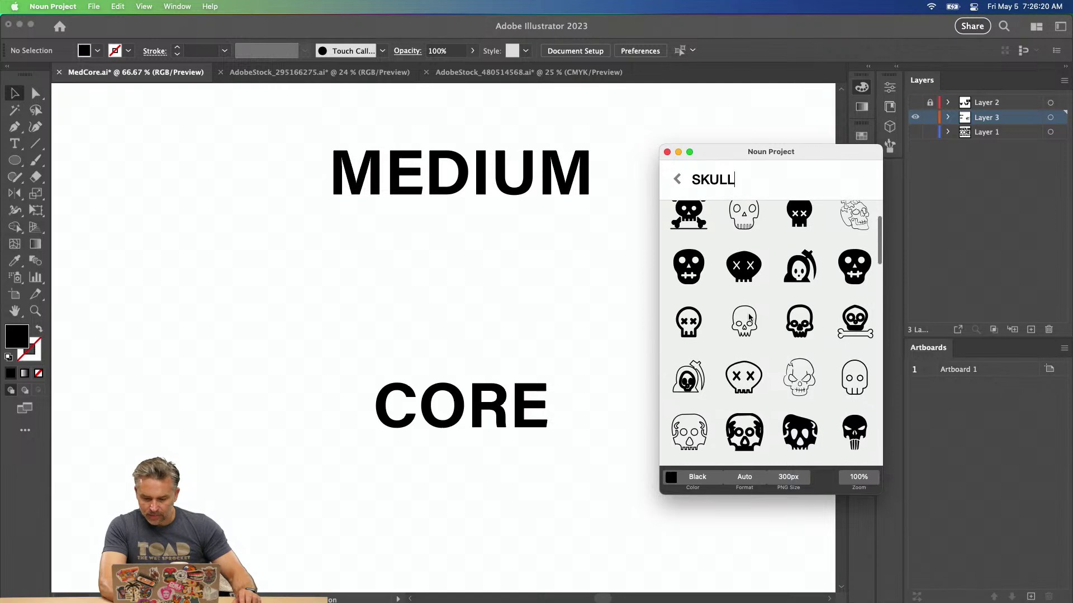
pyautogui.moveTo(745, 329); pyautogui.dragTo(412, 388)
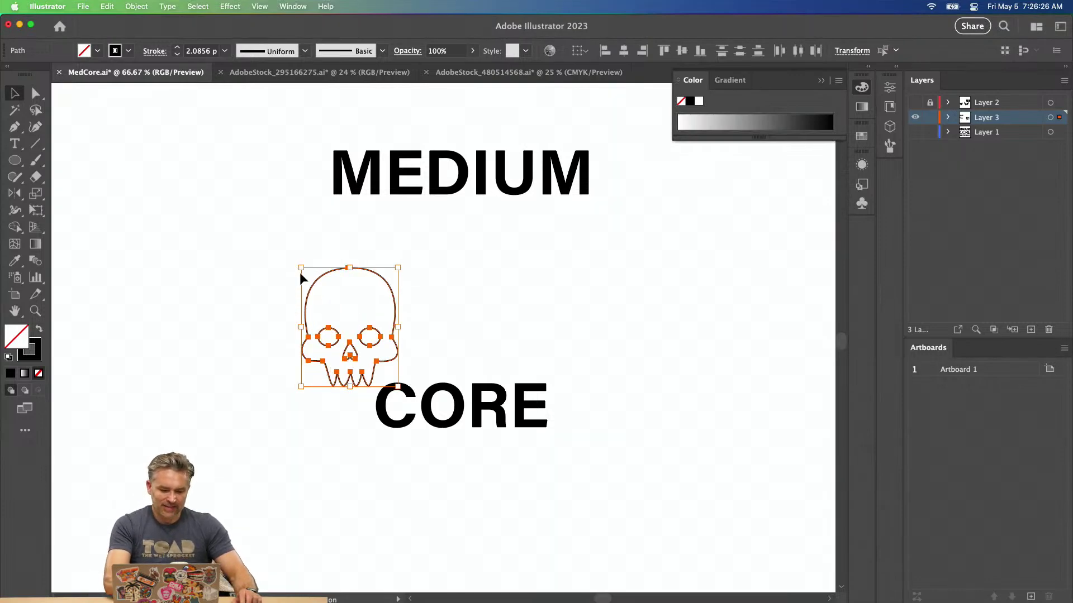
# Set the skull's stroke weight to 10 pt and centre it between the MEDIUM and CORE text.
pyautogui.moveTo(313, 281); pyautogui.dragTo(272, 269)
pyautogui.click(177, 49)
pyautogui.click(177, 48)
pyautogui.click(178, 48)
pyautogui.click(177, 48)
pyautogui.click(177, 48)
pyautogui.click(177, 48)
pyautogui.click(177, 48)
pyautogui.click(177, 48)
pyautogui.moveTo(274, 262)
pyautogui.mouseDown()
pyautogui.moveTo(283, 251)
pyautogui.moveTo(430, 233)
pyautogui.mouseUp()
pyautogui.press('super+equal')
pyautogui.press('super+equal')
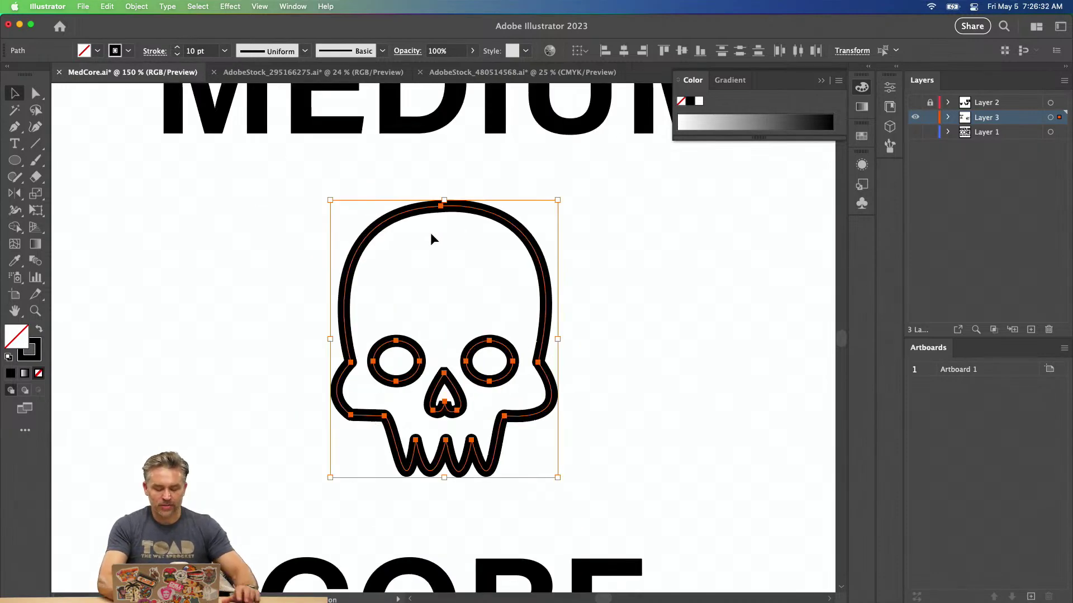
pyautogui.moveTo(306, 250); pyautogui.dragTo(323, 250)
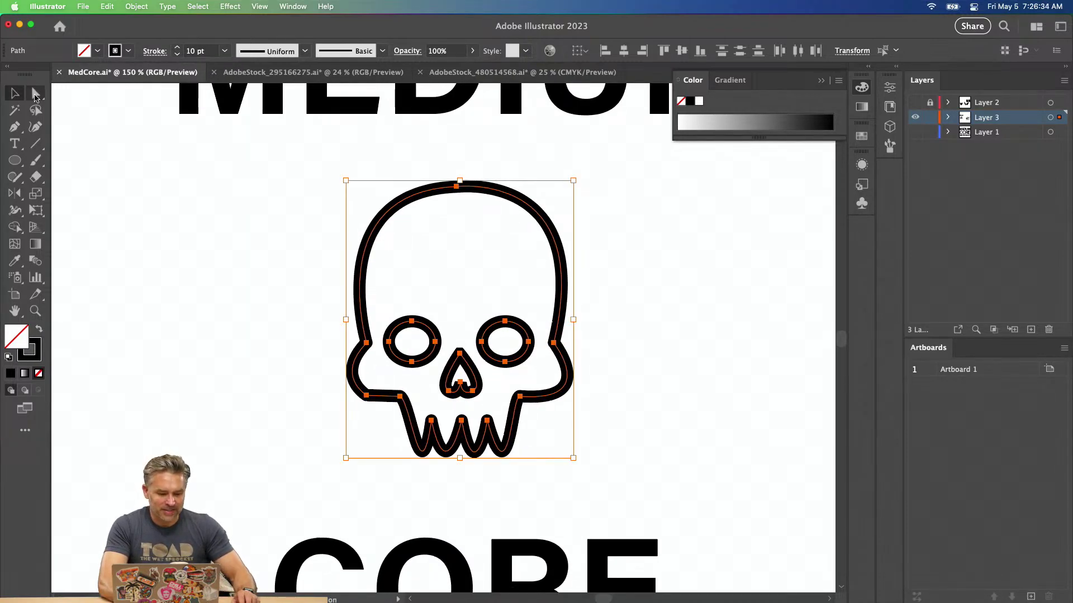
pyautogui.rightClick(400, 203)
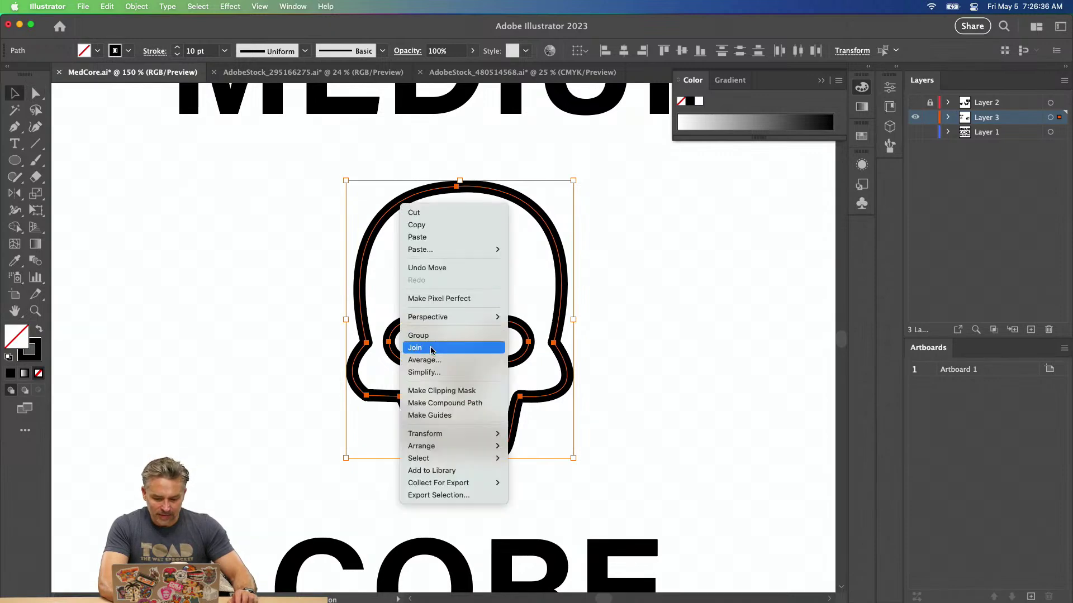
pyautogui.moveTo(440, 324)
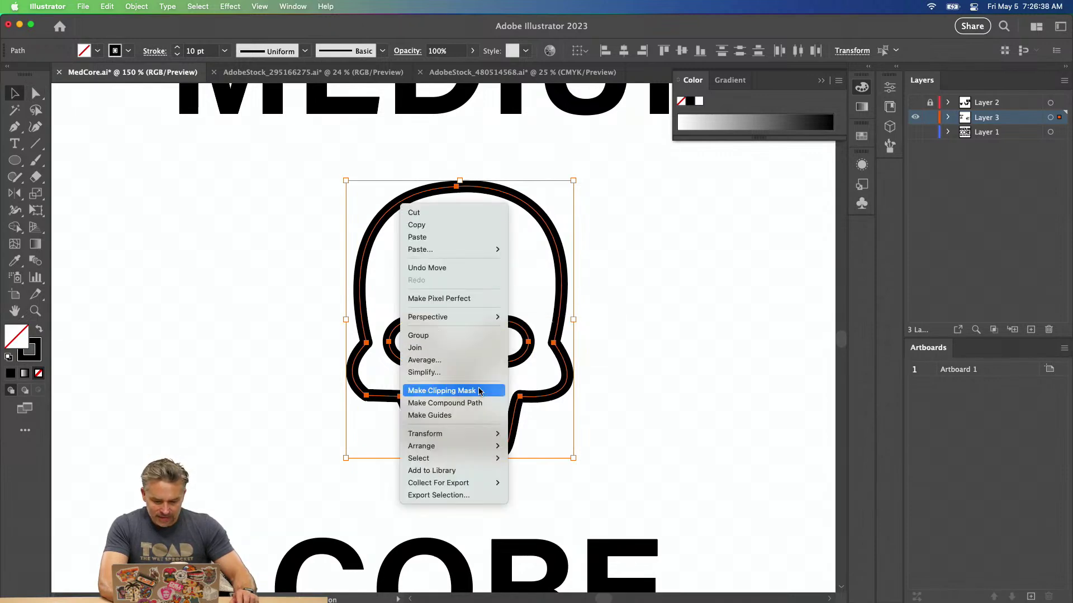
pyautogui.click(294, 215)
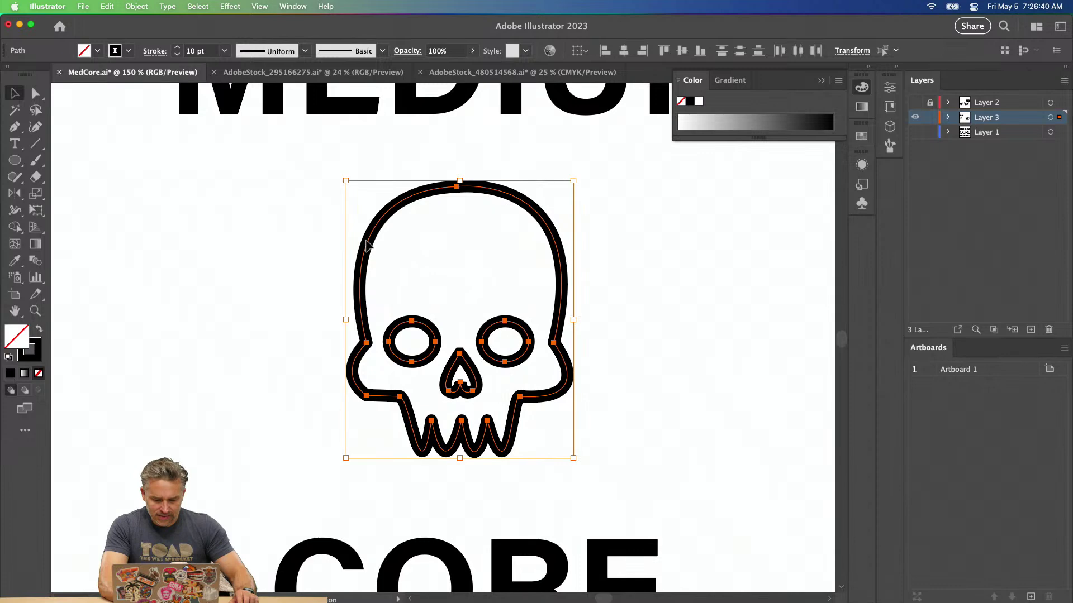
pyautogui.click(286, 241)
pyautogui.click(360, 244)
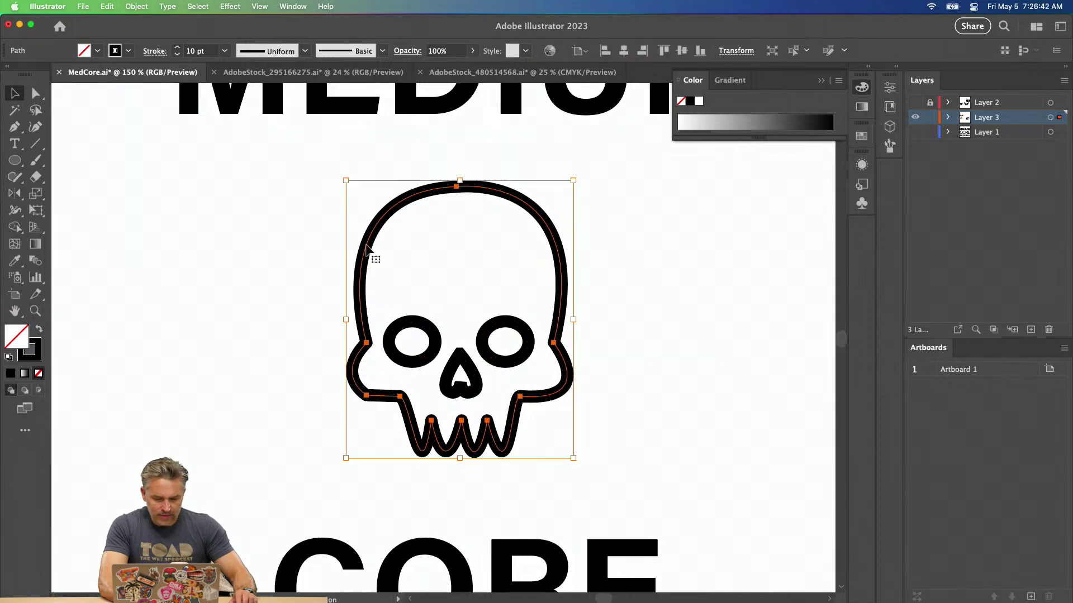
pyautogui.click(403, 328)
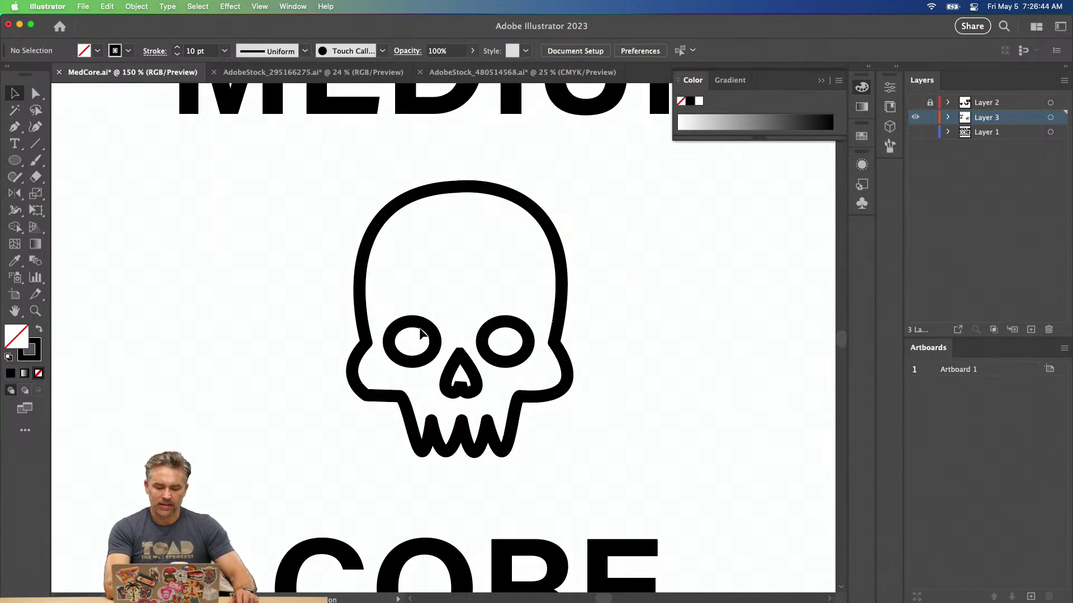
# Enlarge both eye circles of the skull together and move each one inward so they sit inside the skull outline.
pyautogui.click(436, 355)
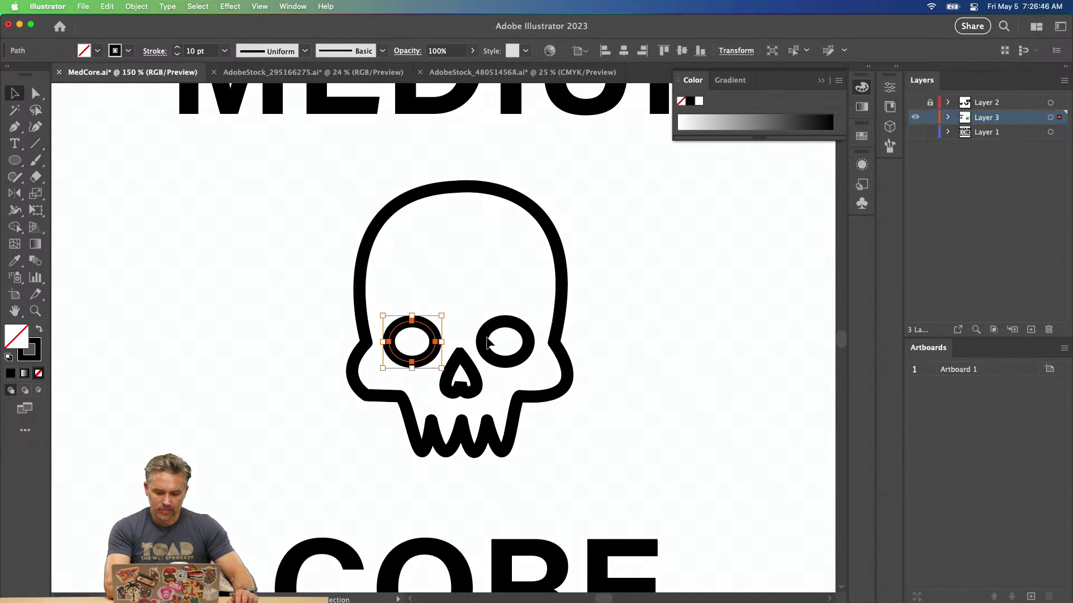
pyautogui.keyDown('shift'); pyautogui.click(488, 342); pyautogui.keyUp('shift')
pyautogui.moveTo(535, 317); pyautogui.dragTo(589, 274)
pyautogui.click(307, 258)
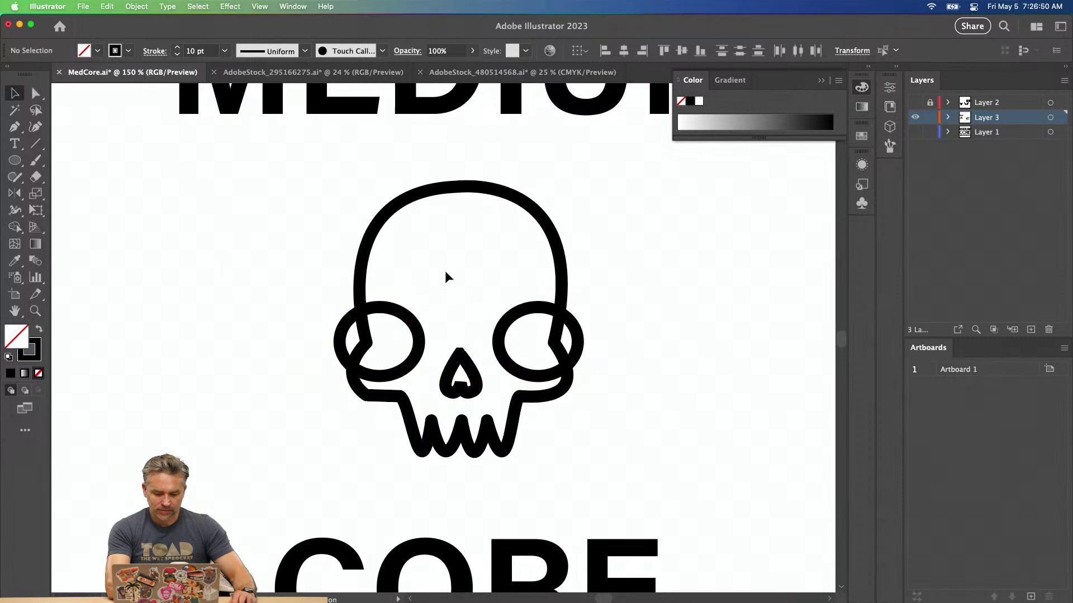
pyautogui.moveTo(379, 307); pyautogui.dragTo(409, 306)
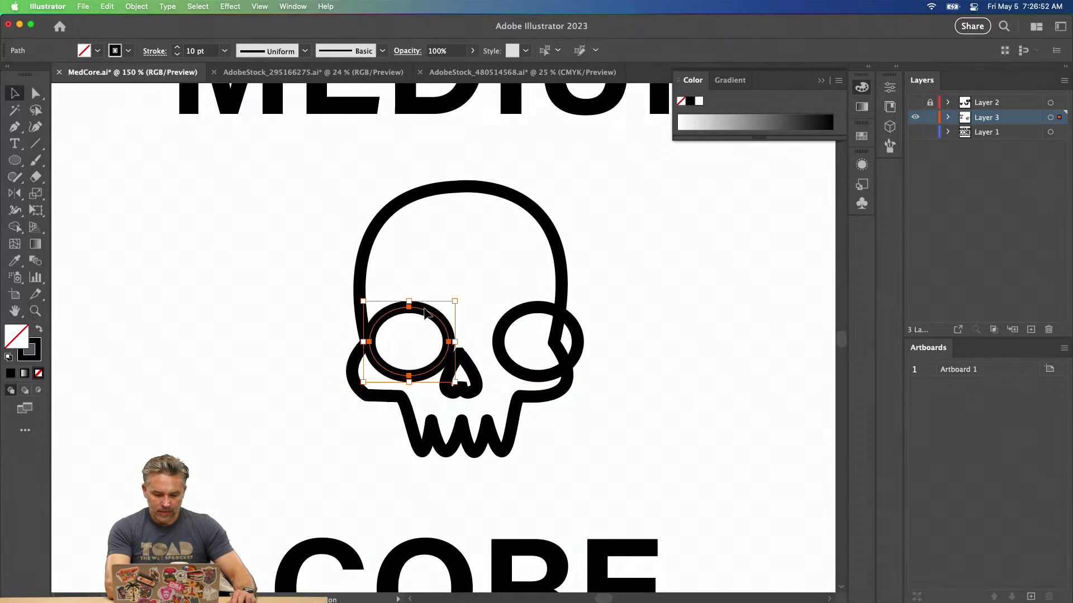
pyautogui.moveTo(535, 309); pyautogui.dragTo(515, 312)
# Select both enlarged eye circles and nudge them upward together so they clear the nose.
pyautogui.keyDown('shift'); pyautogui.click(411, 312); pyautogui.keyUp('shift')
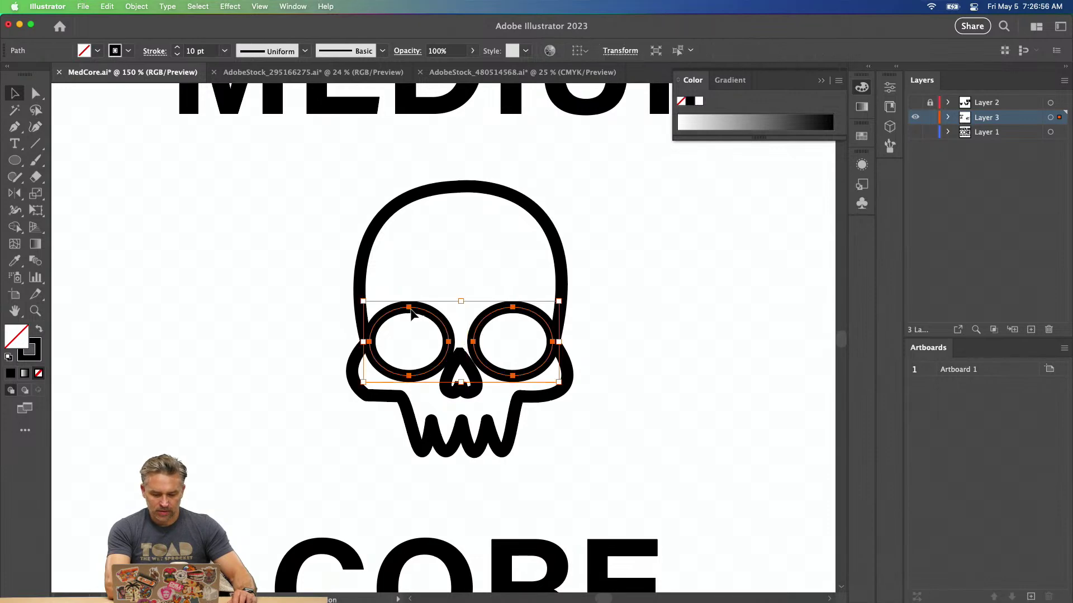
pyautogui.keyDown('shift'); pyautogui.click(398, 311); pyautogui.keyUp('shift')
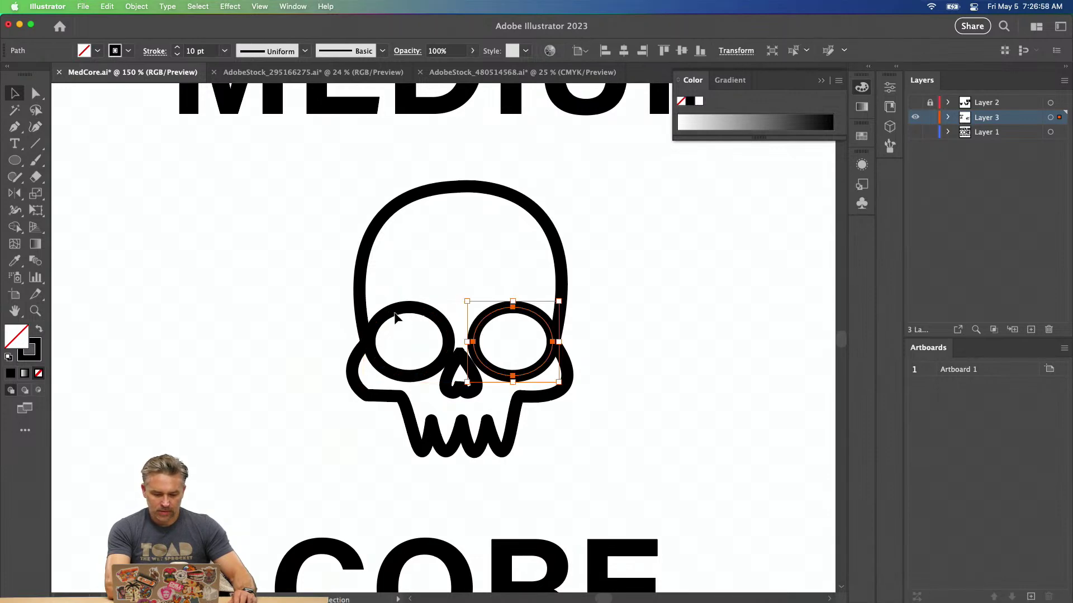
pyautogui.keyDown('shift'); pyautogui.click(399, 316); pyautogui.keyUp('shift')
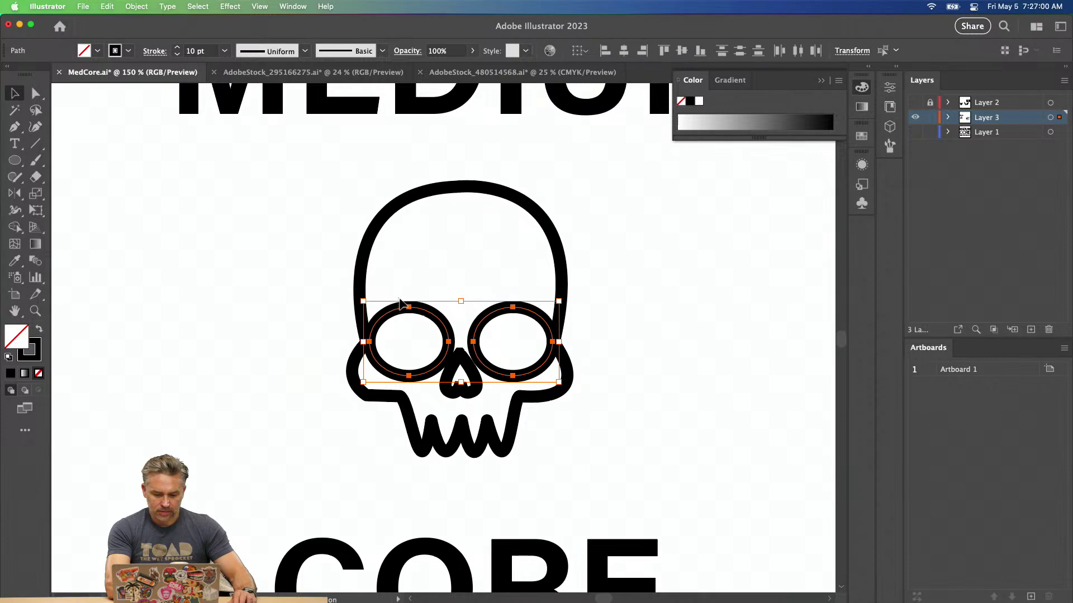
pyautogui.click(399, 304)
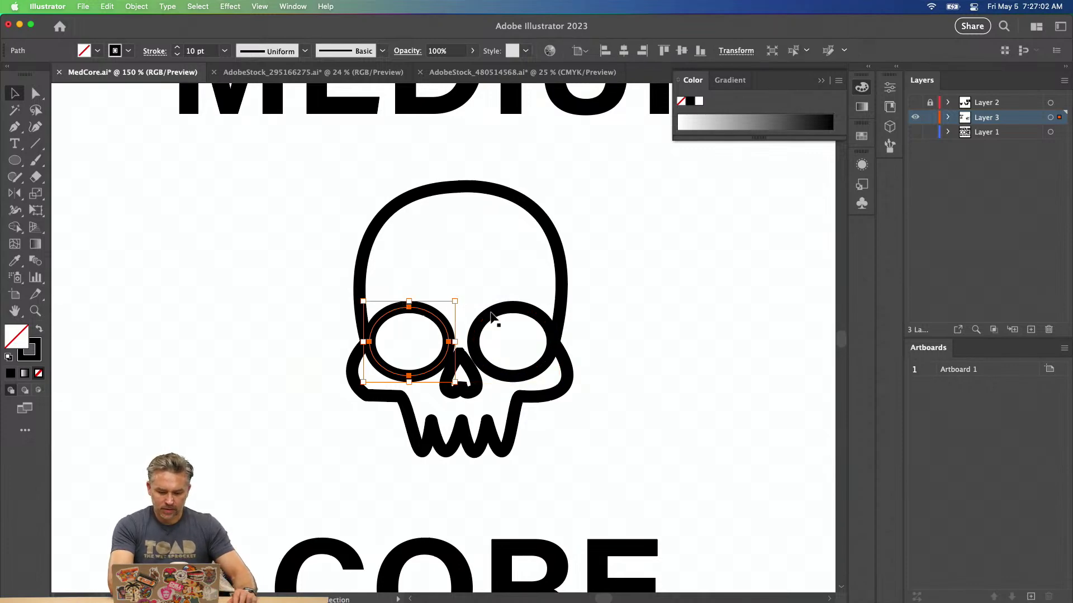
pyautogui.keyDown('shift'); pyautogui.click(492, 314); pyautogui.keyUp('shift')
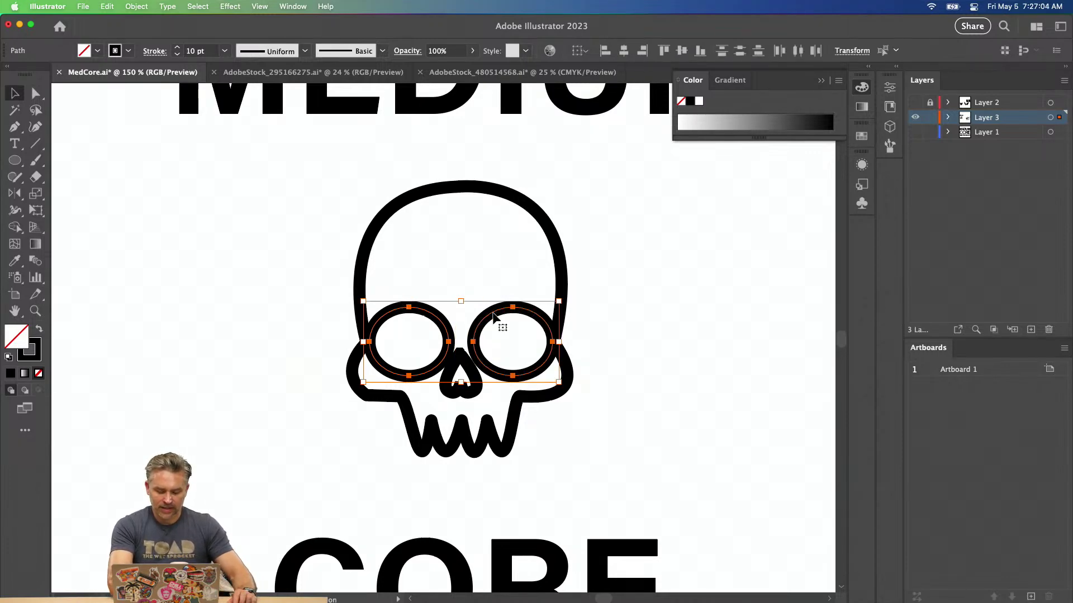
pyautogui.hotkey('shift', 'Up')
pyautogui.press('Up')
pyautogui.press('Up')
pyautogui.press('Up')
pyautogui.press('Up')
pyautogui.press('Up')
pyautogui.press('Up')
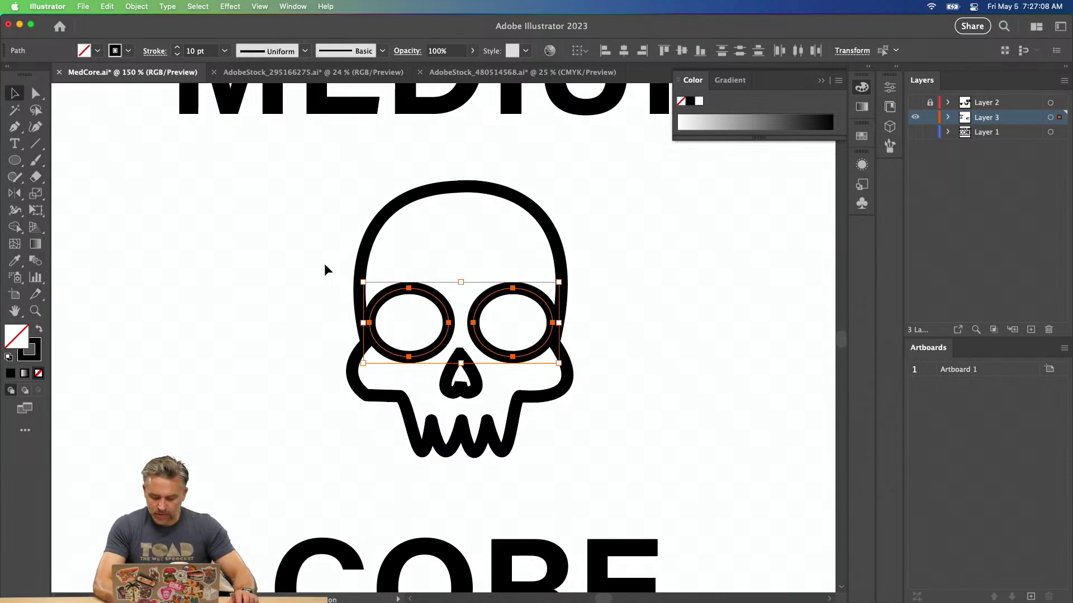
# Draw a short arched bridge between the two eye circles with the Pen tool so they read as glasses.
pyautogui.press('p')
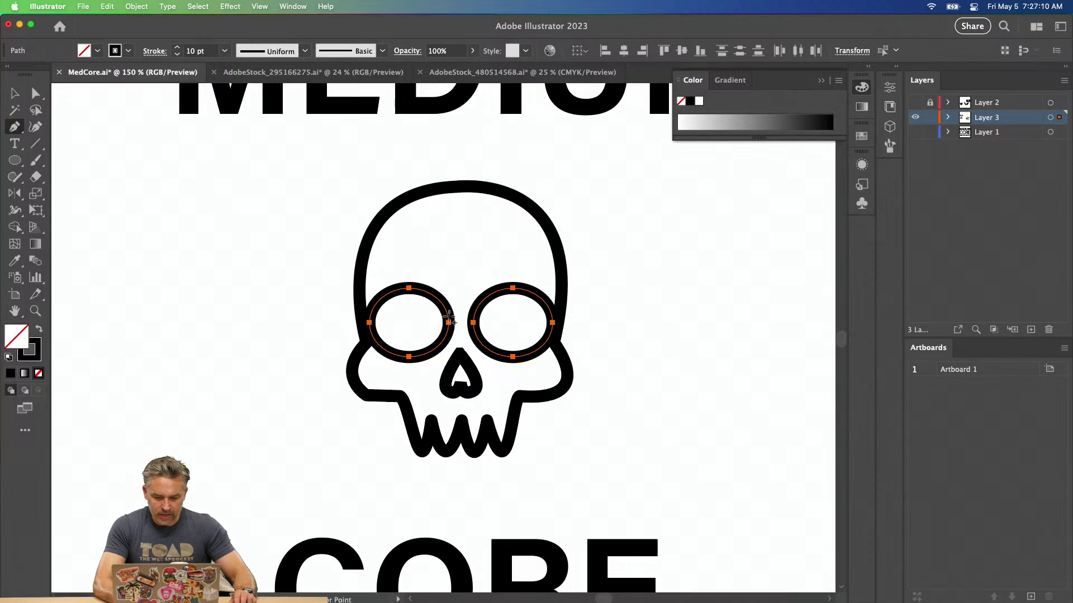
pyautogui.click(449, 317)
pyautogui.click(471, 314)
pyautogui.moveTo(447, 314)
pyautogui.mouseDown()
pyautogui.moveTo(424, 318)
pyautogui.moveTo(434, 324)
pyautogui.mouseUp()
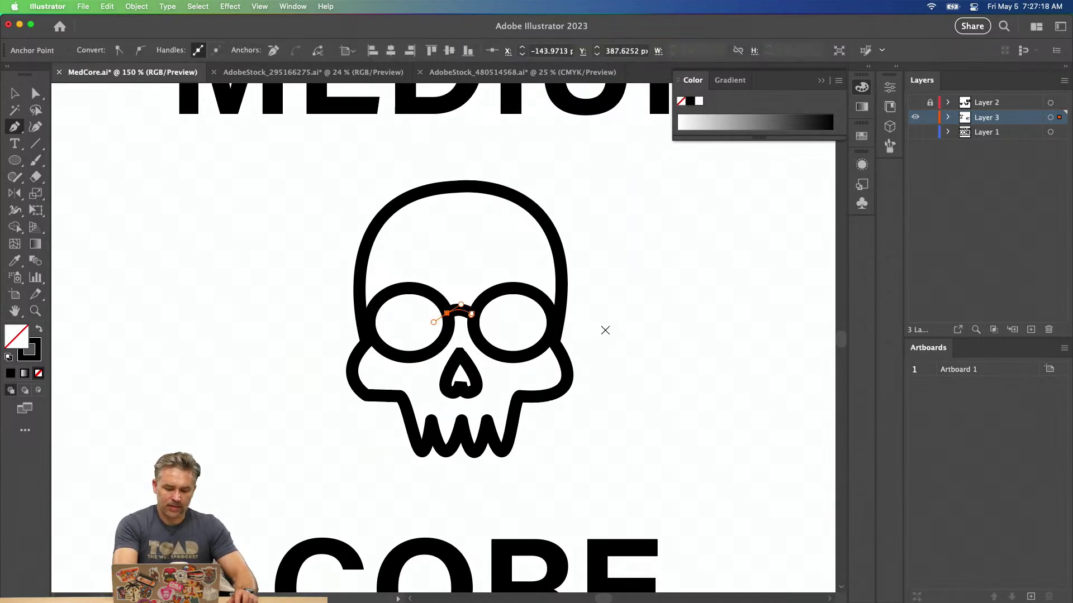
pyautogui.press('v')
pyautogui.click(205, 312)
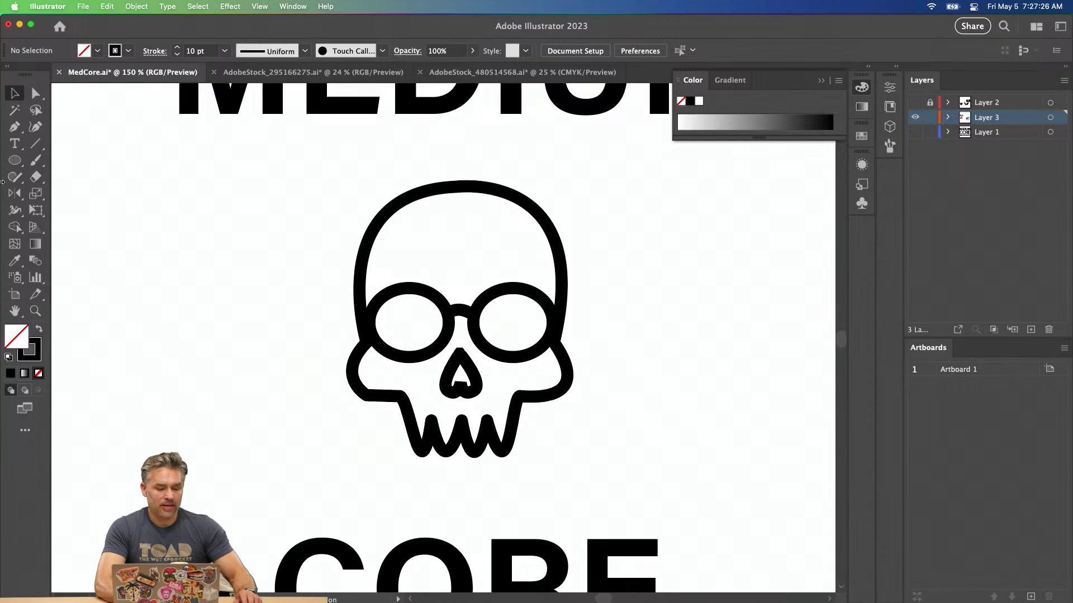
# Try a straight horizontal line across the skull's teeth with the Line Segment tool.
pyautogui.click(35, 144)
pyautogui.moveTo(422, 430); pyautogui.dragTo(492, 431)
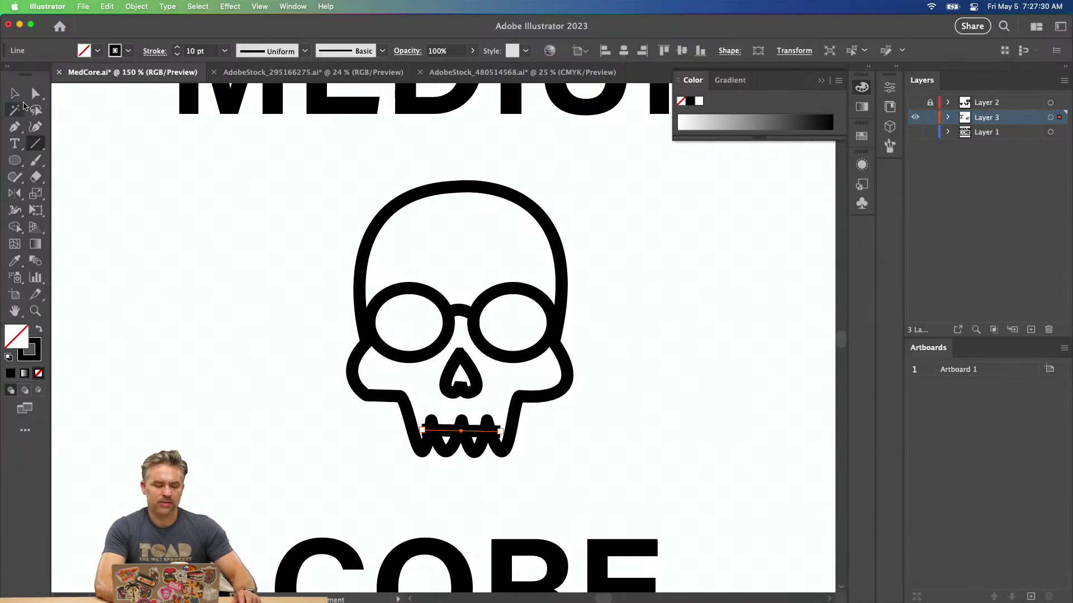
pyautogui.click(18, 96)
# Add a small pupil circle with the Ellipse tool at the centre of each of the skull's glasses lenses.
pyautogui.click(15, 161)
pyautogui.moveTo(408, 322)
pyautogui.mouseDown()
pyautogui.moveTo(430, 341)
pyautogui.moveTo(511, 332)
pyautogui.mouseUp()
pyautogui.click(11, 93)
pyautogui.click(386, 340)
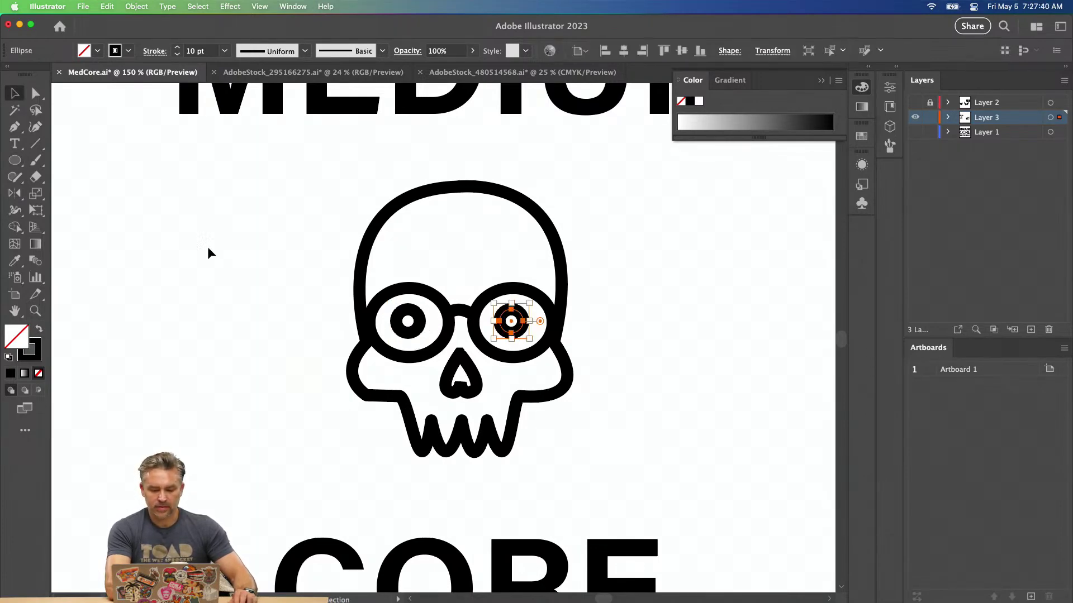
# Group all the skull parts and enlarge the group slightly from its centre to fill the gap between MEDIUM and CORE.
pyautogui.click(261, 234)
pyautogui.moveTo(278, 244); pyautogui.dragTo(584, 413)
pyautogui.press('super+shift+b')
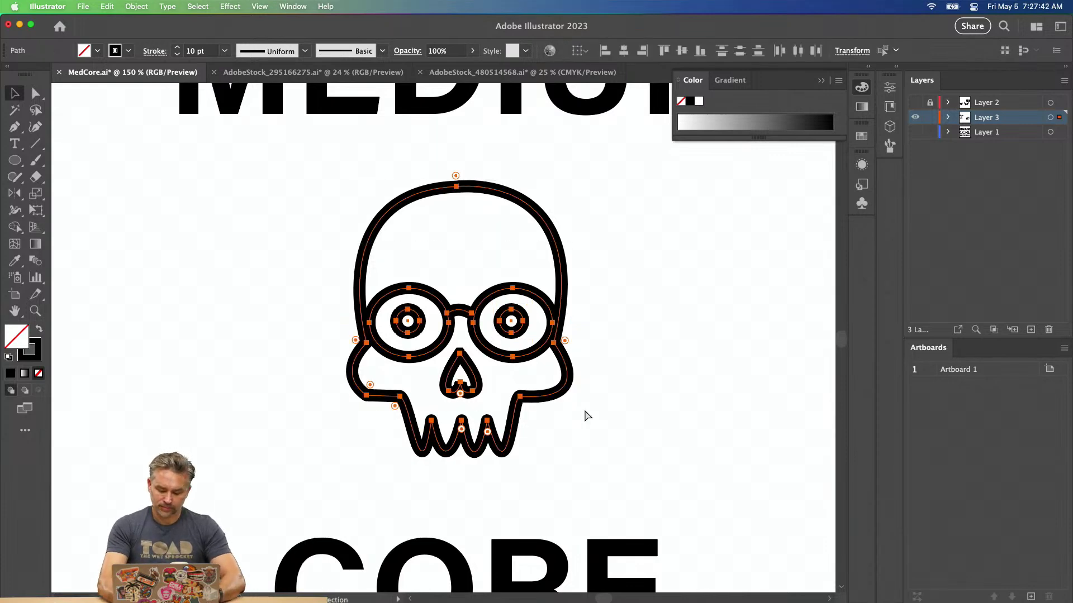
pyautogui.press('super+0')
pyautogui.press('super+g')
pyautogui.press('super+shift+b')
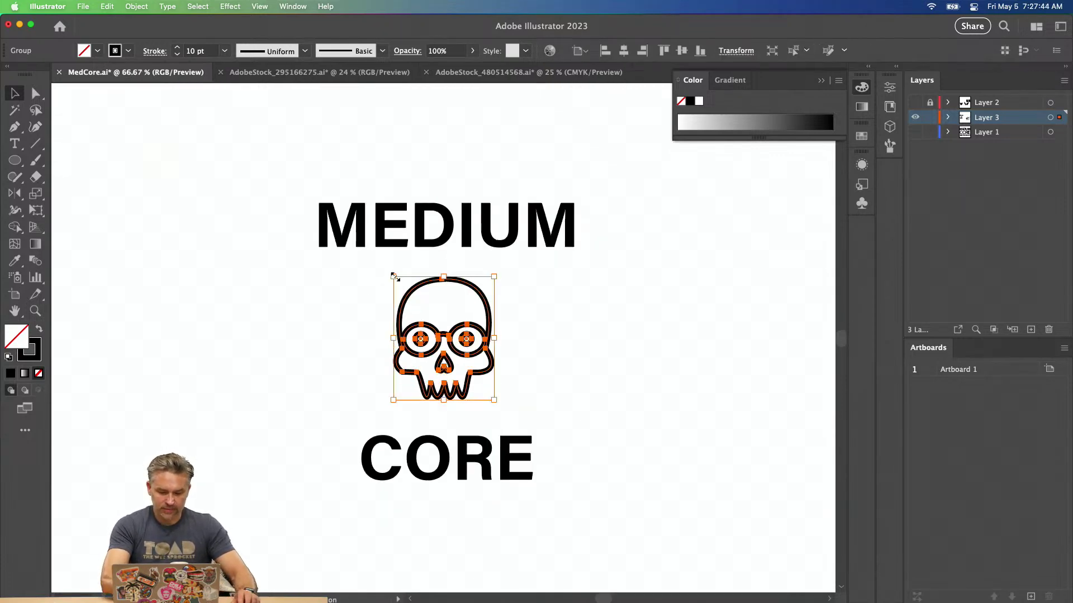
pyautogui.moveTo(393, 277)
pyautogui.mouseDown()
pyautogui.moveTo(371, 234)
pyautogui.moveTo(385, 266)
pyautogui.mouseUp()
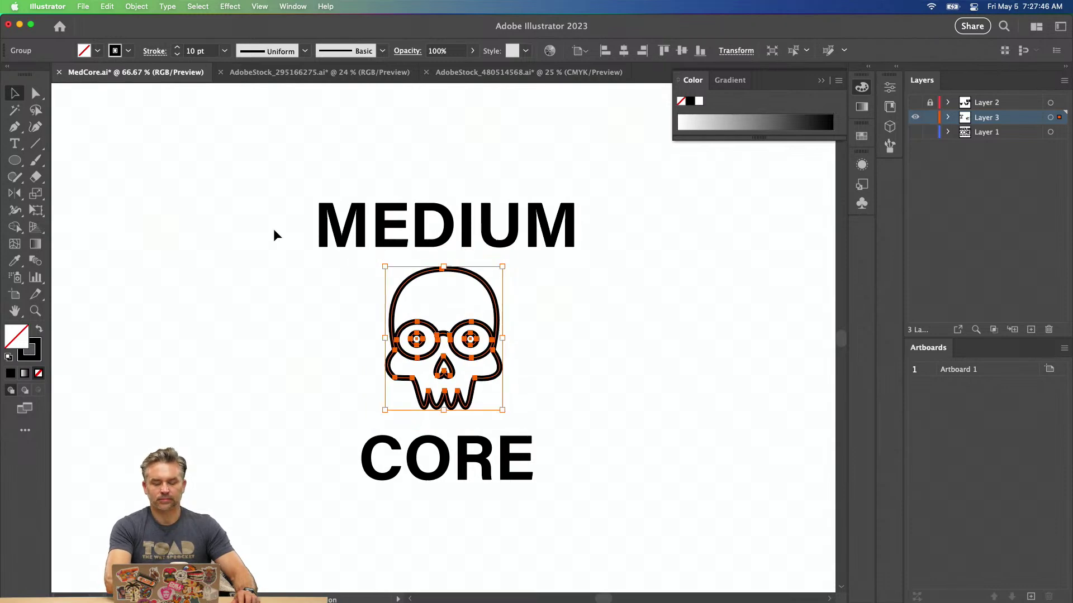
pyautogui.click(273, 266)
# Select the MEDIUM text and preview alternative typefaces on it, including Lust and Climate Crisis, from its character settings.
pyautogui.click(375, 236)
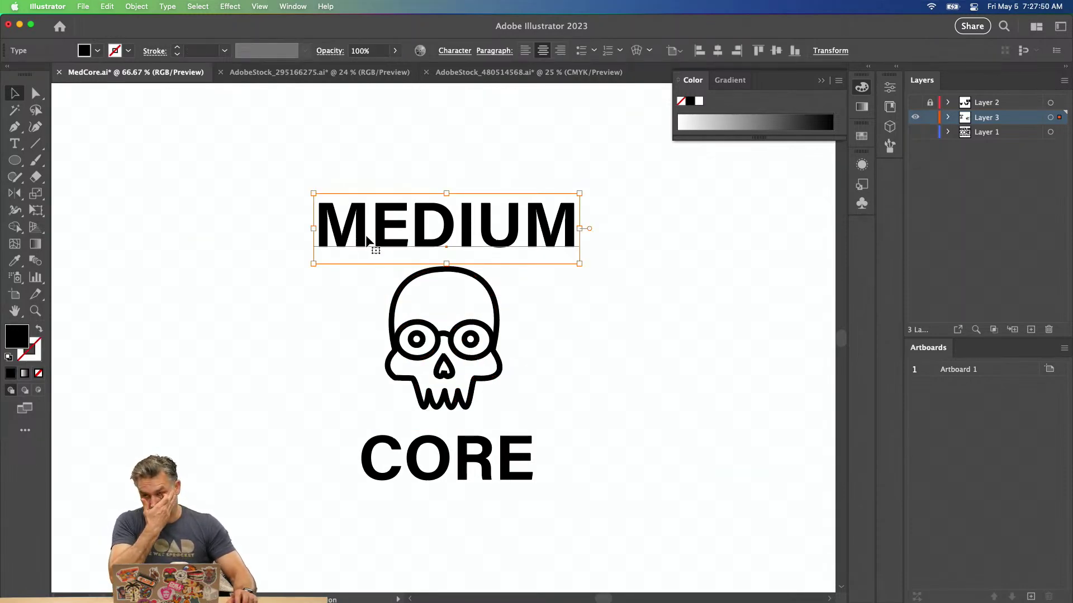
pyautogui.click(124, 7)
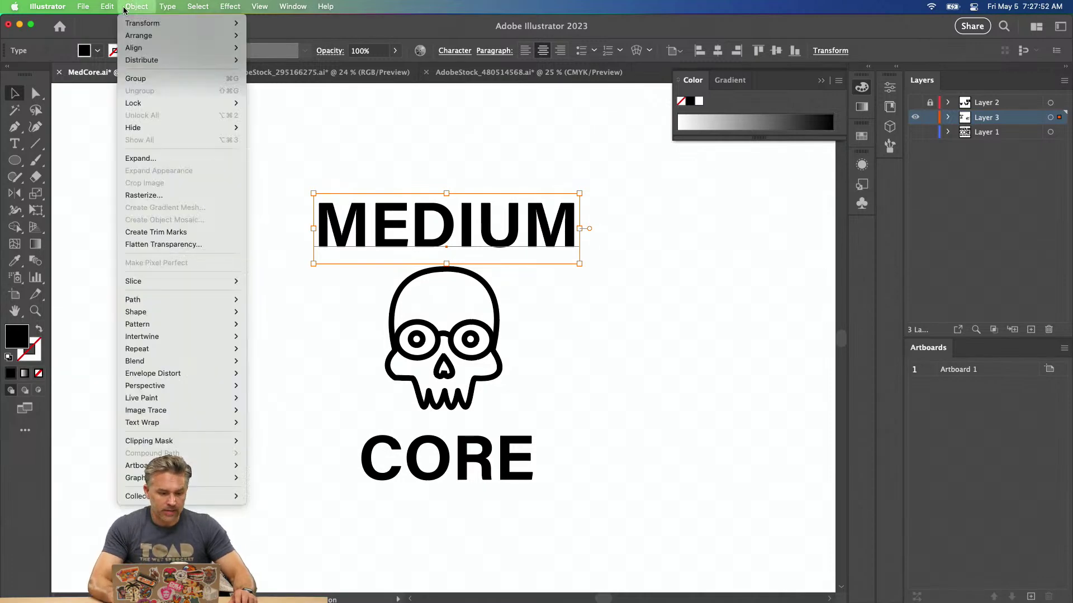
pyautogui.click(765, 72)
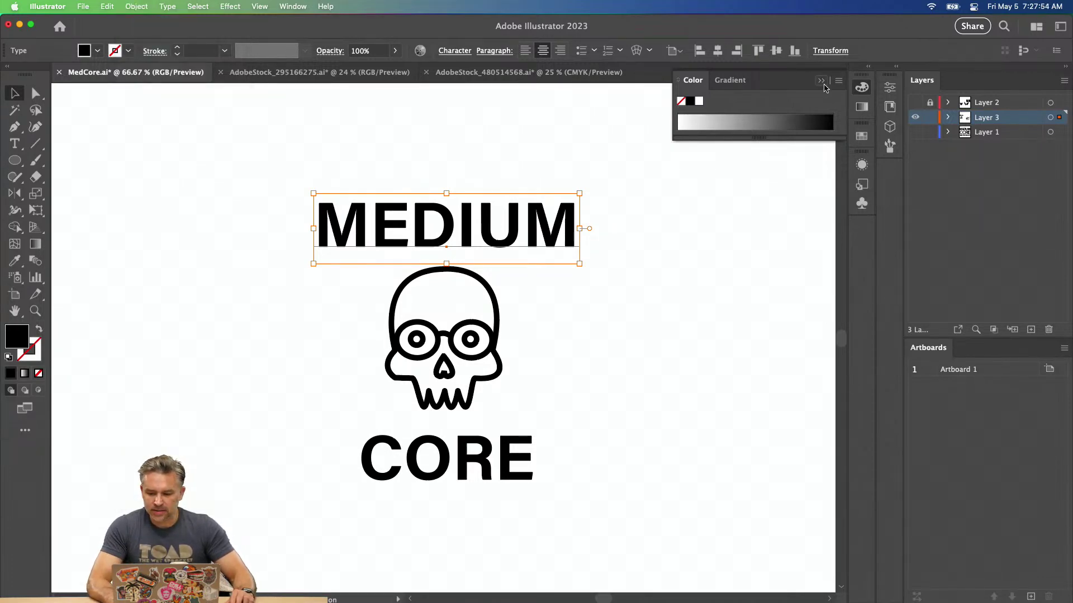
pyautogui.click(821, 82)
pyautogui.click(895, 67)
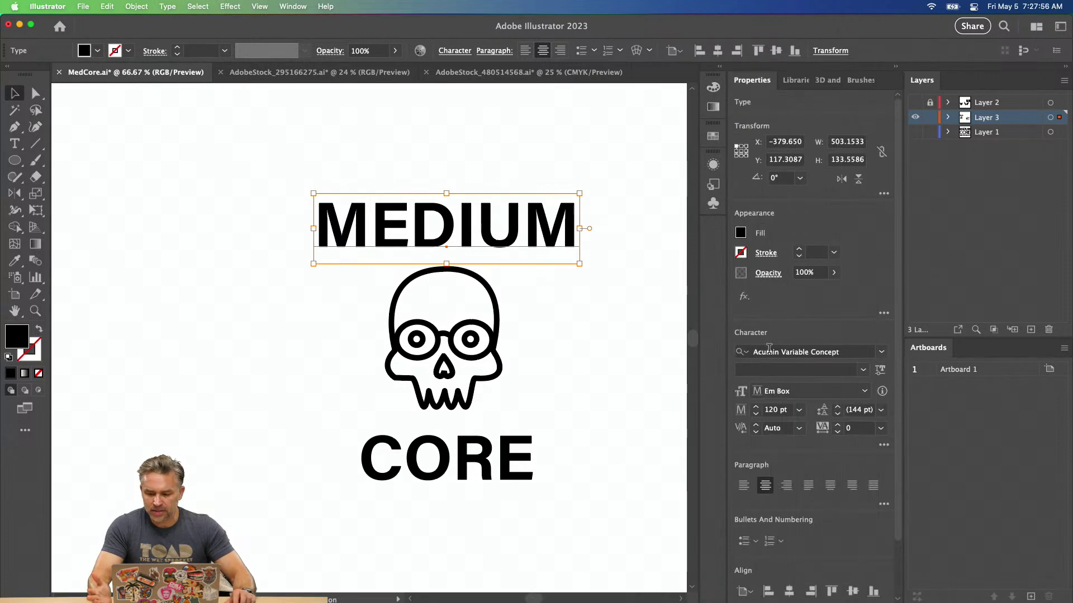
pyautogui.click(879, 351)
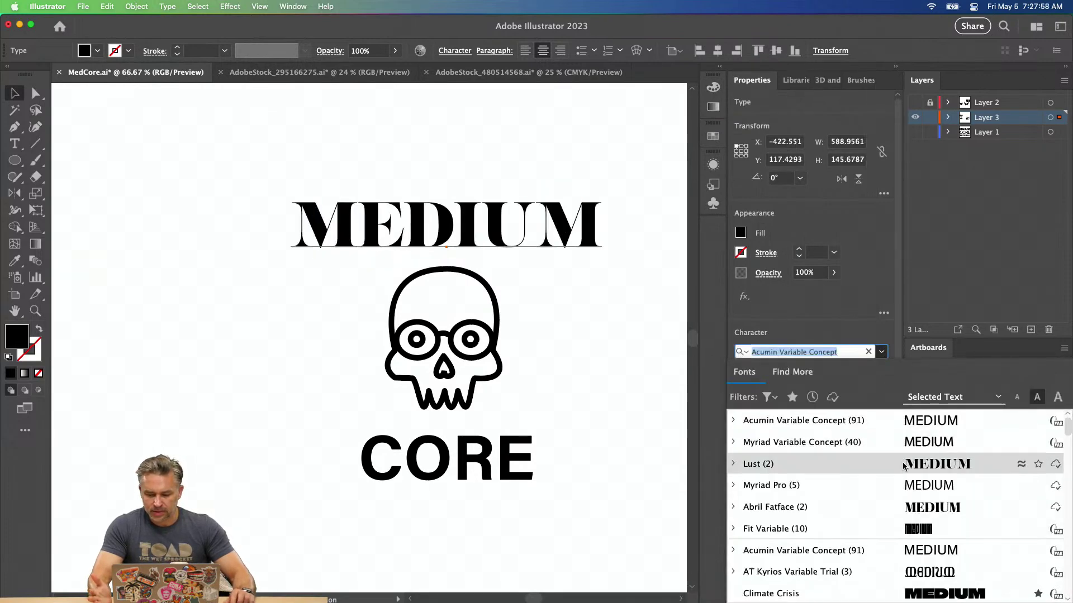
pyautogui.scroll(-5, 916, 494)
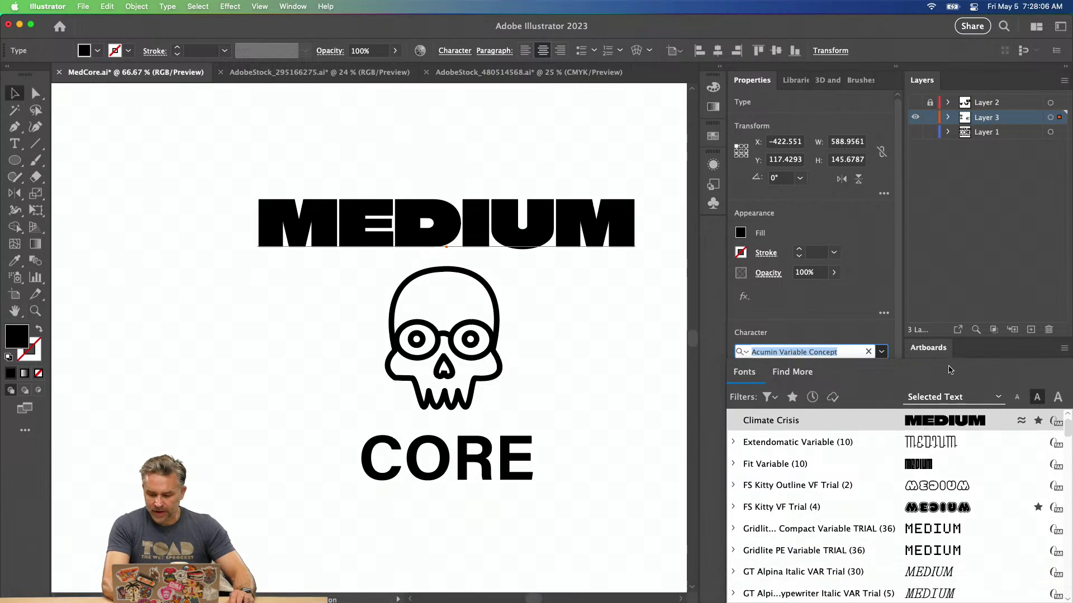
# Browse the additional Adobe Fonts offered for the MEDIUM text, leaving Acumin Variable Concept applied.
pyautogui.click(780, 378)
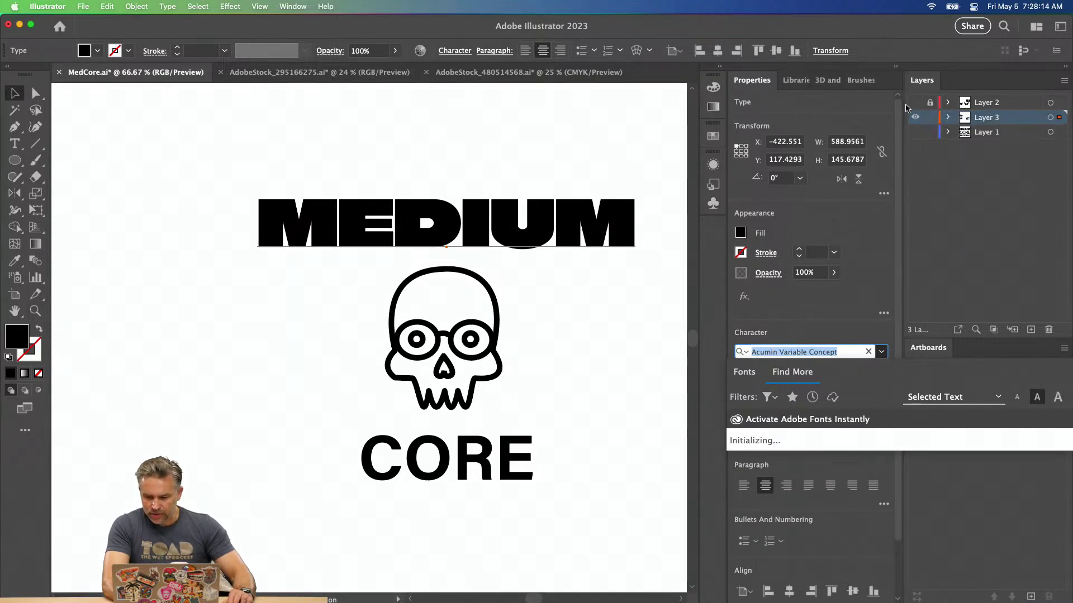
pyautogui.moveTo(898, 114); pyautogui.dragTo(902, 274)
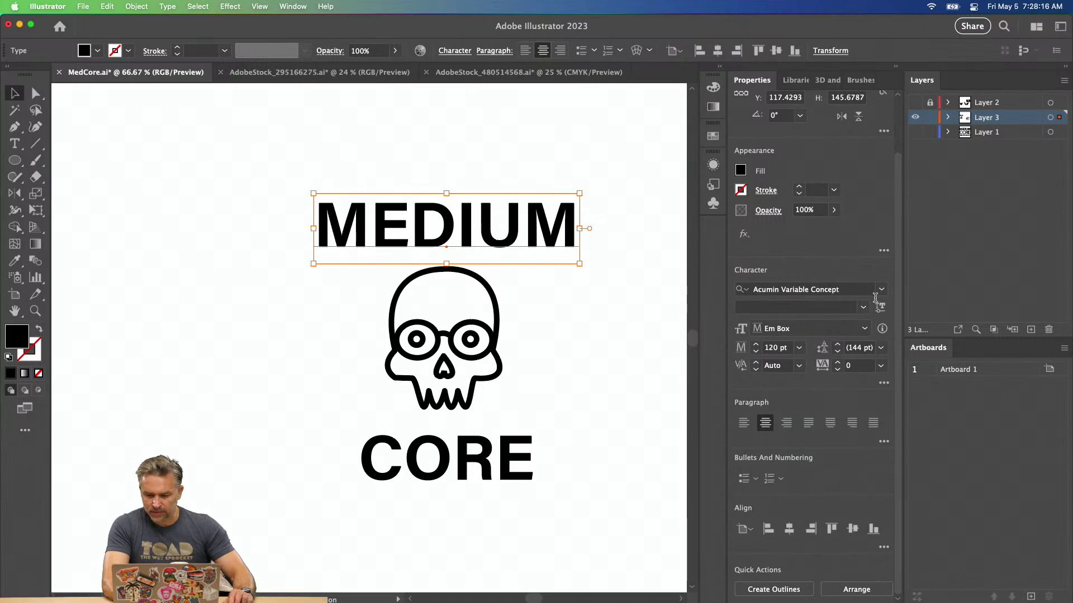
pyautogui.click(882, 287)
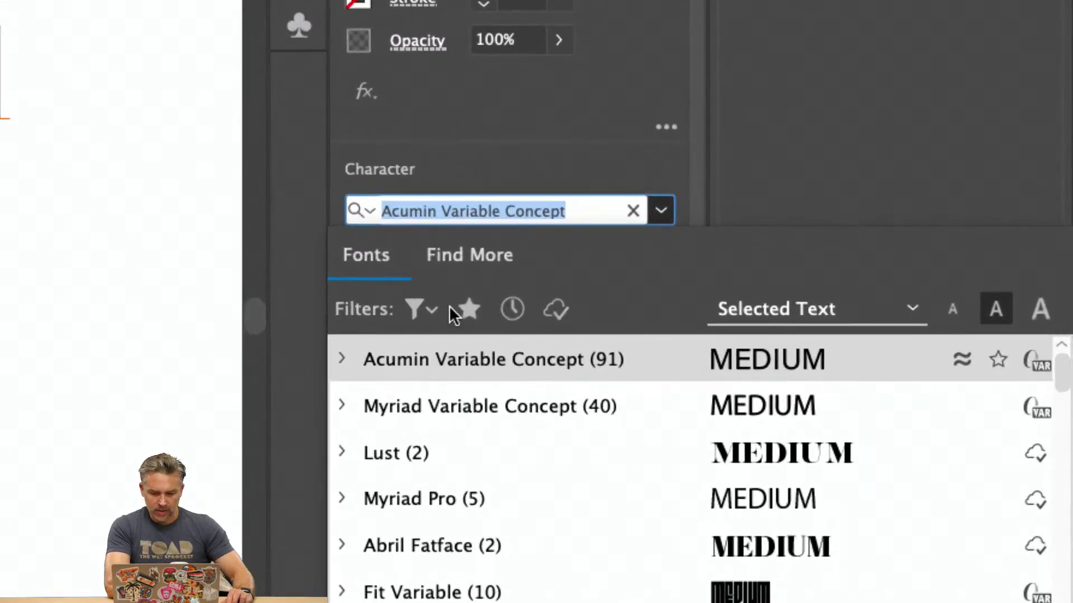
pyautogui.click(462, 272)
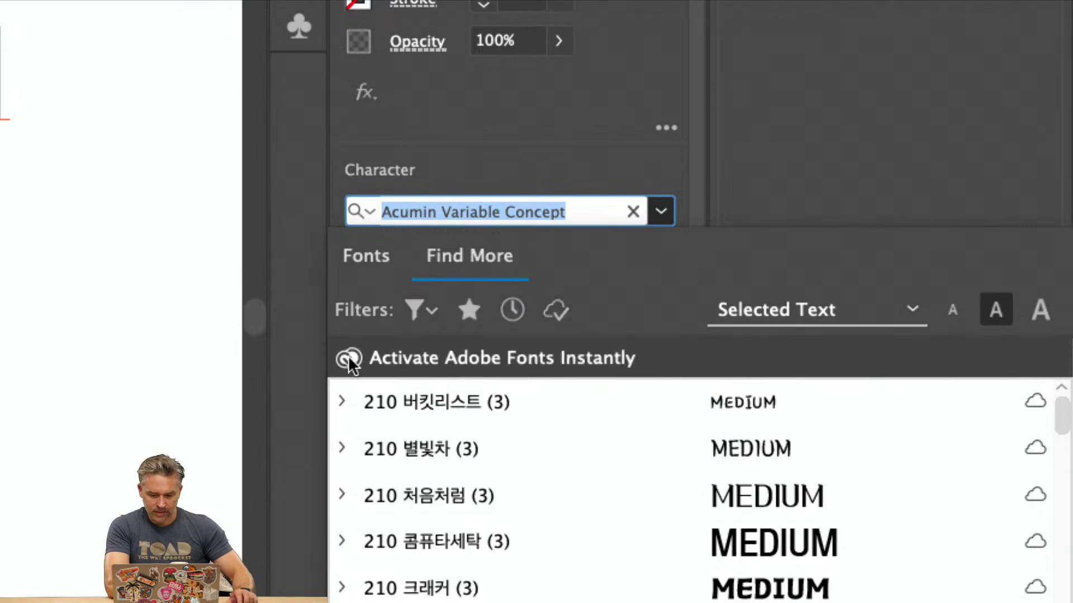
pyautogui.click(343, 254)
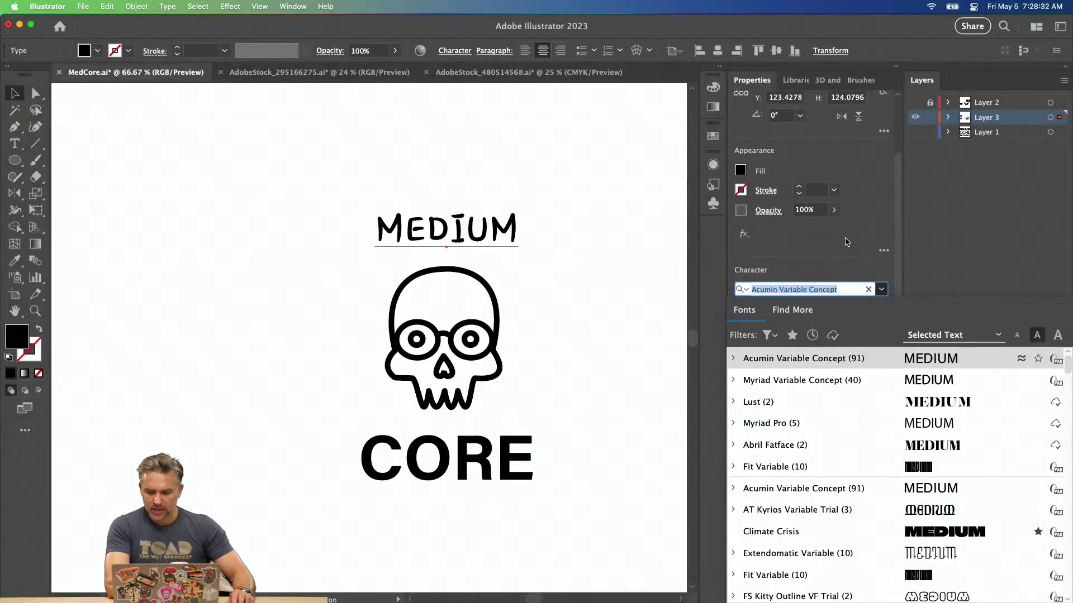
pyautogui.press('Escape')
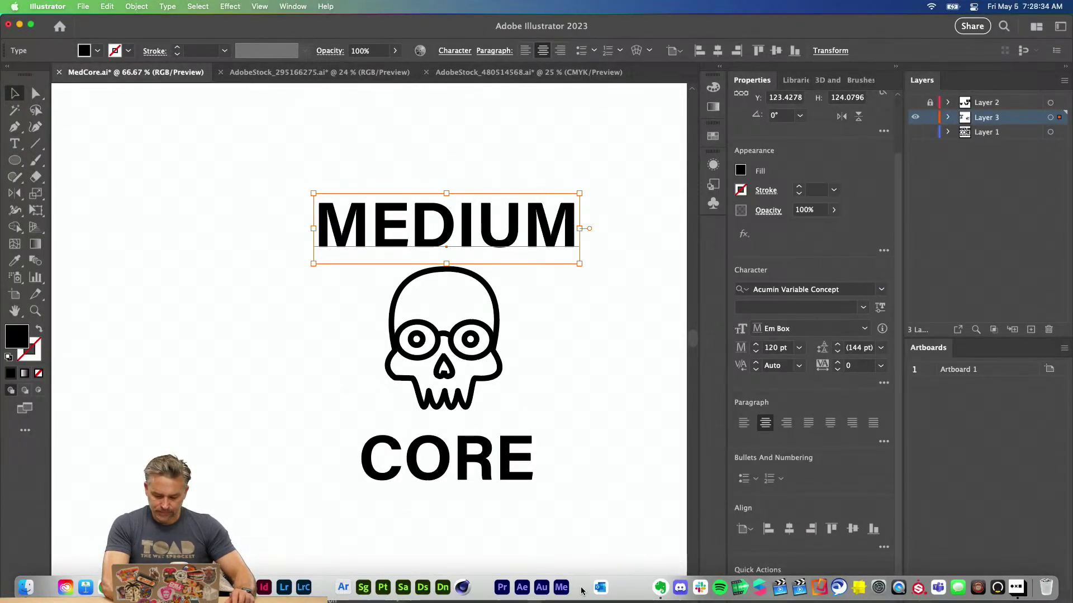
# Switch to Chrome and open the New Kansas page on Adobe Fonts in a new tab, continuing with the prefilled account e-mail.
pyautogui.click(106, 587)
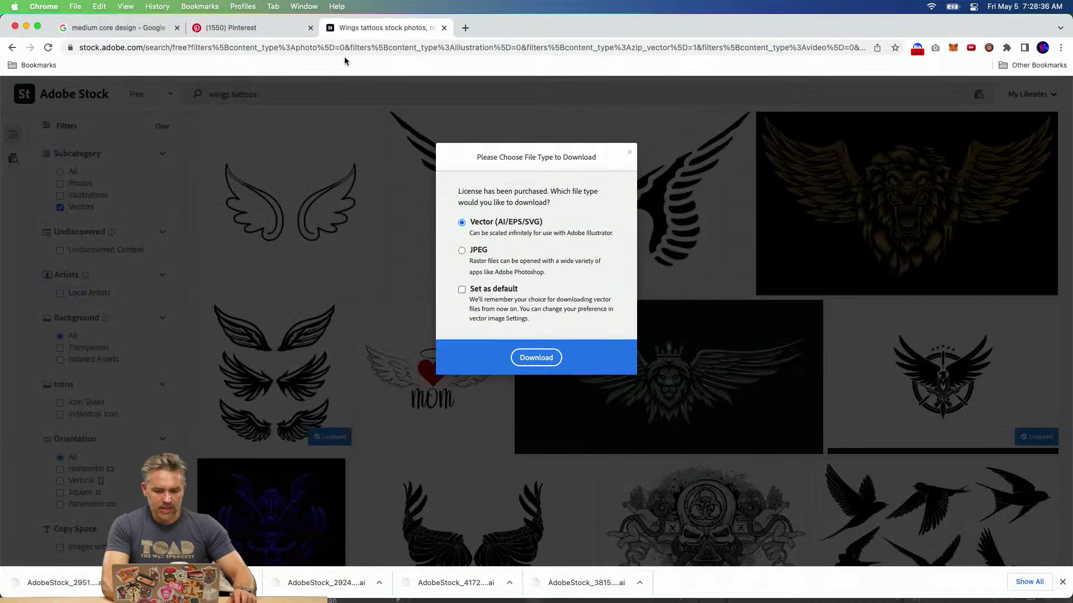
pyautogui.click(463, 28)
pyautogui.write('FO')
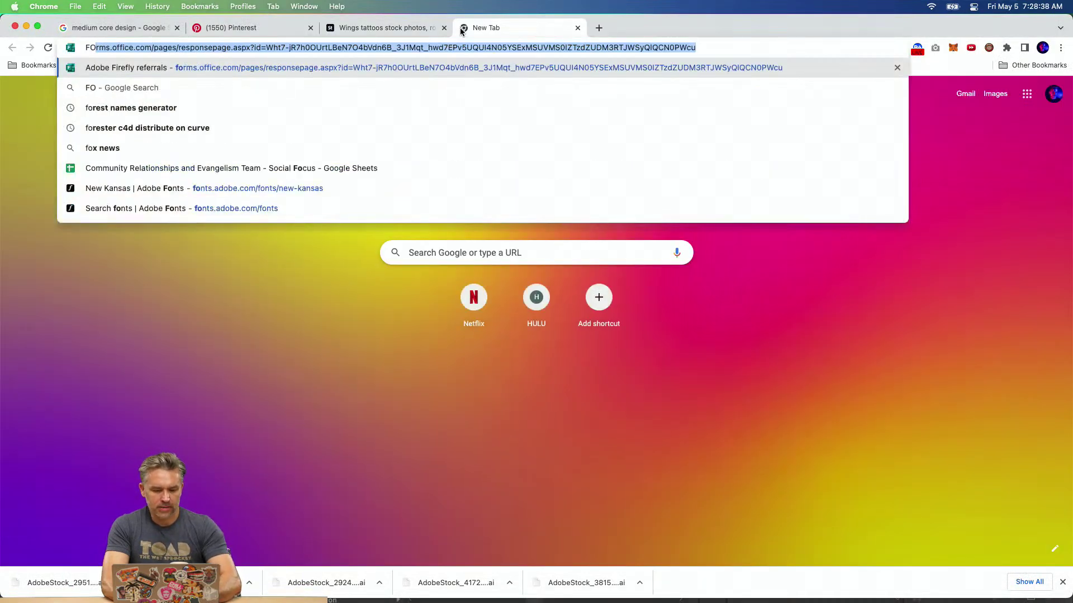
pyautogui.press('BackSpace')
pyautogui.press('BackSpace')
pyautogui.write('font')
pyautogui.press('Return')
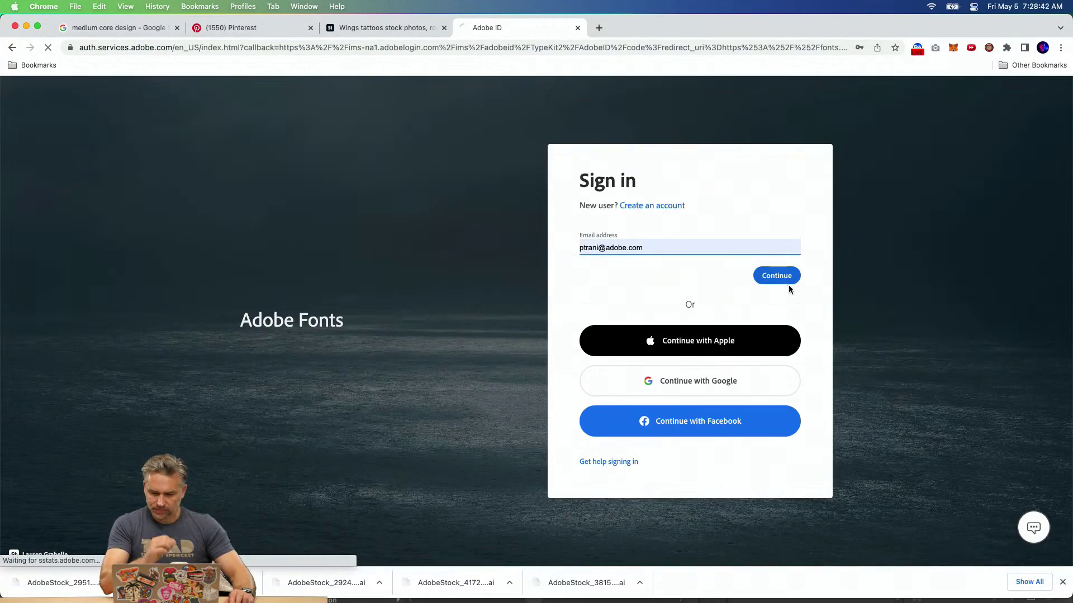
pyautogui.click(787, 281)
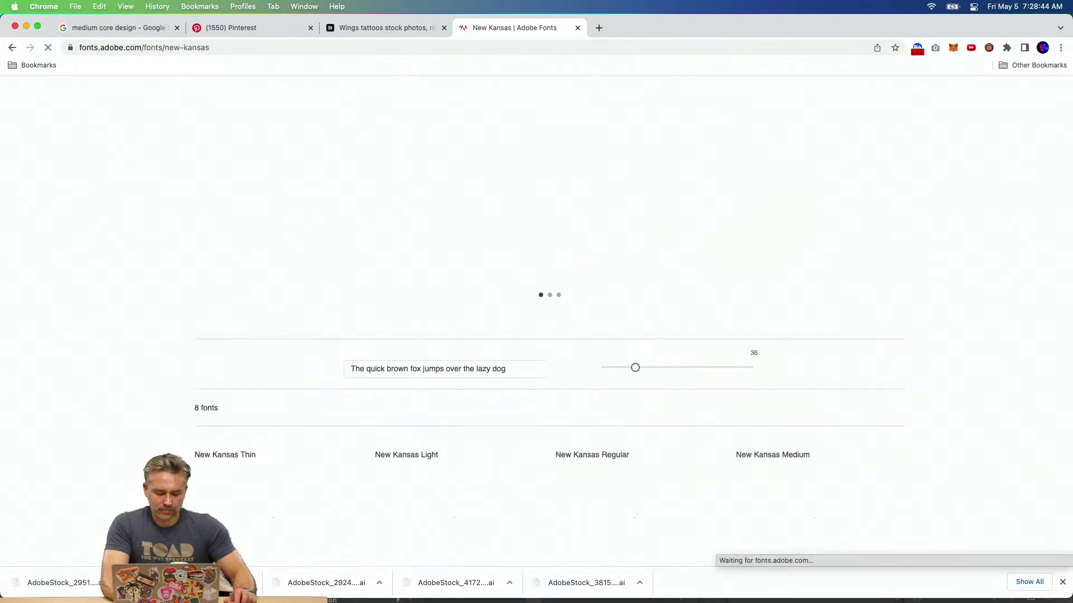
# Check the signed-in account in the Creative Cloud app and return to the Adobe Fonts page in Chrome.
pyautogui.moveTo(105, 593)
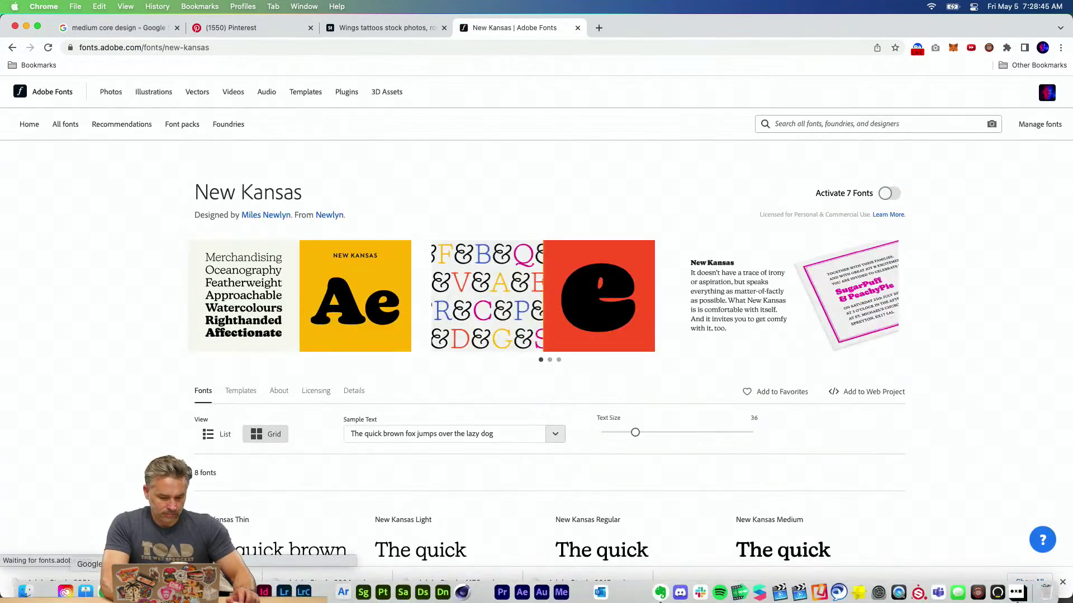
pyautogui.click(66, 588)
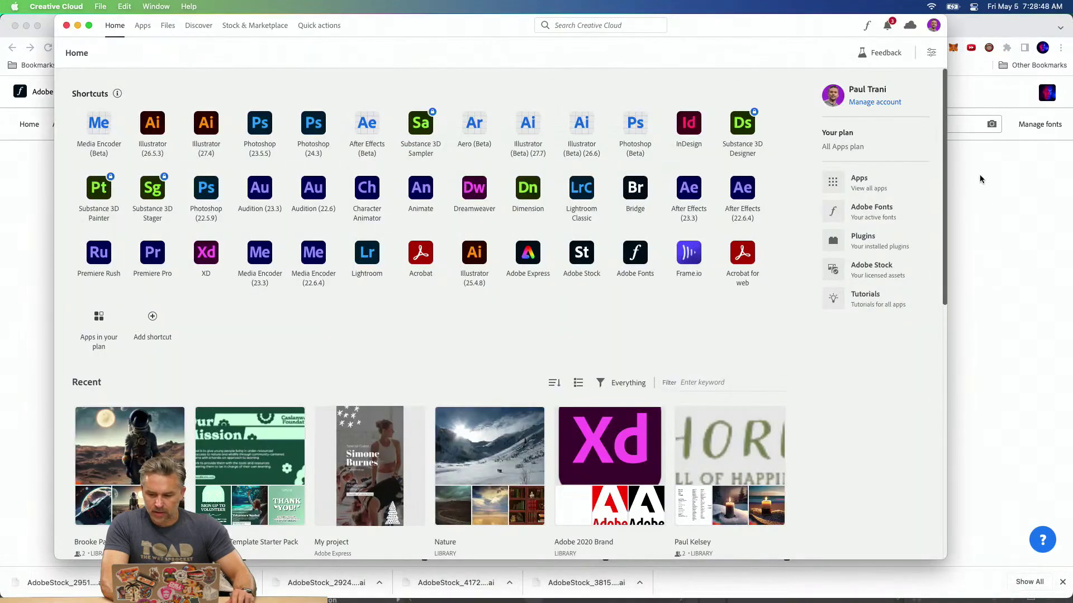
pyautogui.click(1038, 148)
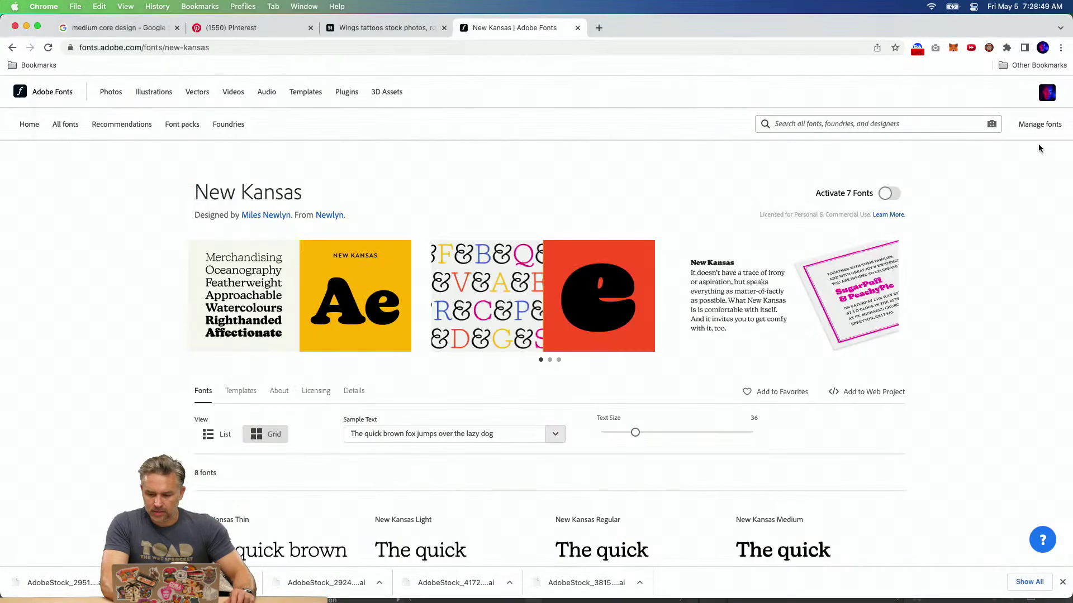
# Sign out of the current Adobe Fonts account and start a new sign-in.
pyautogui.click(1053, 97)
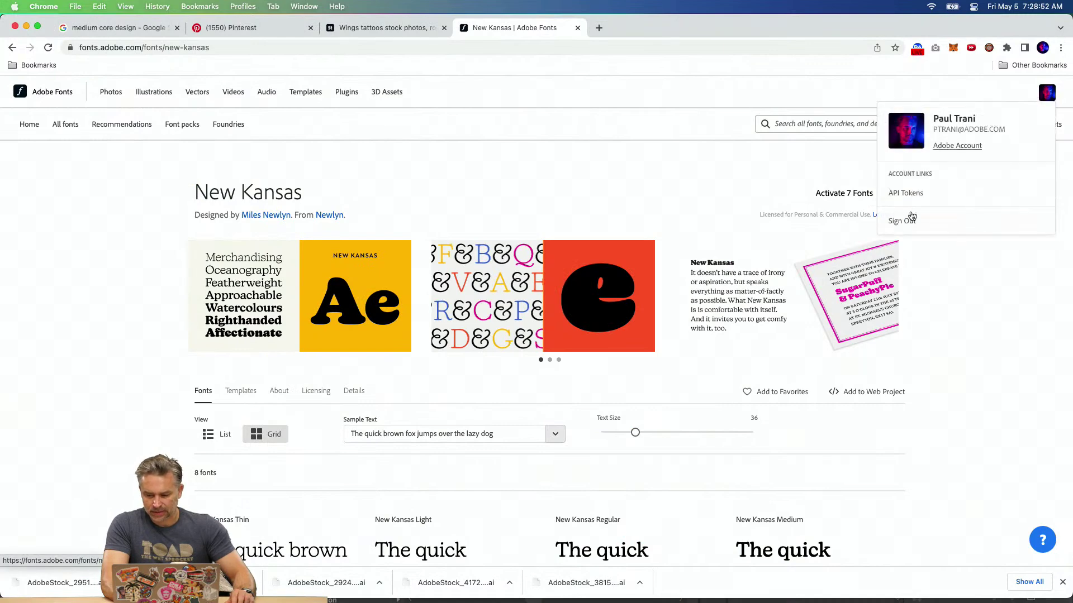
pyautogui.click(911, 220)
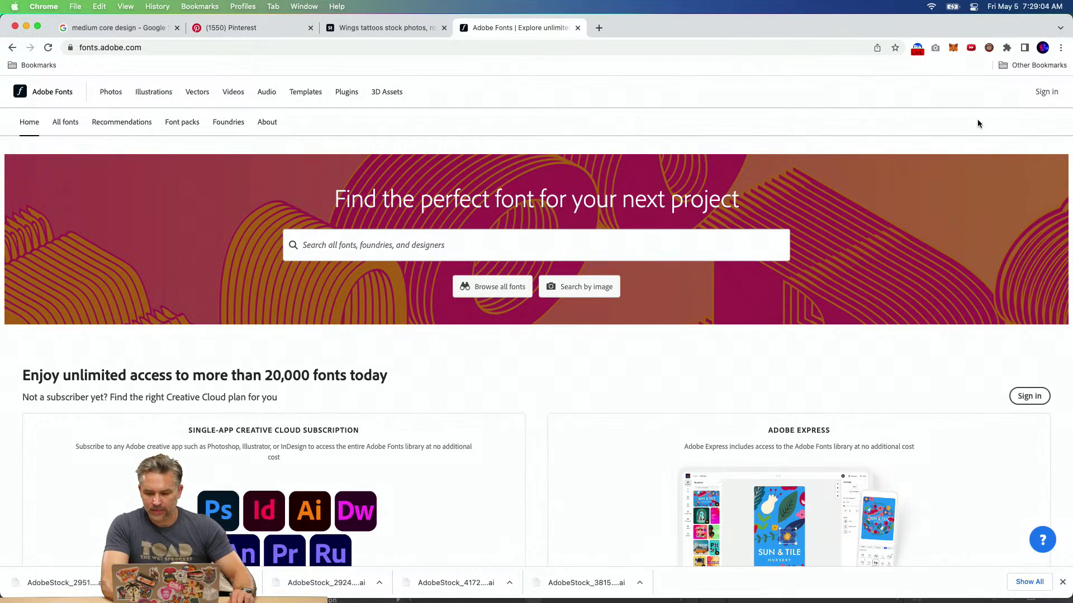
pyautogui.click(1043, 94)
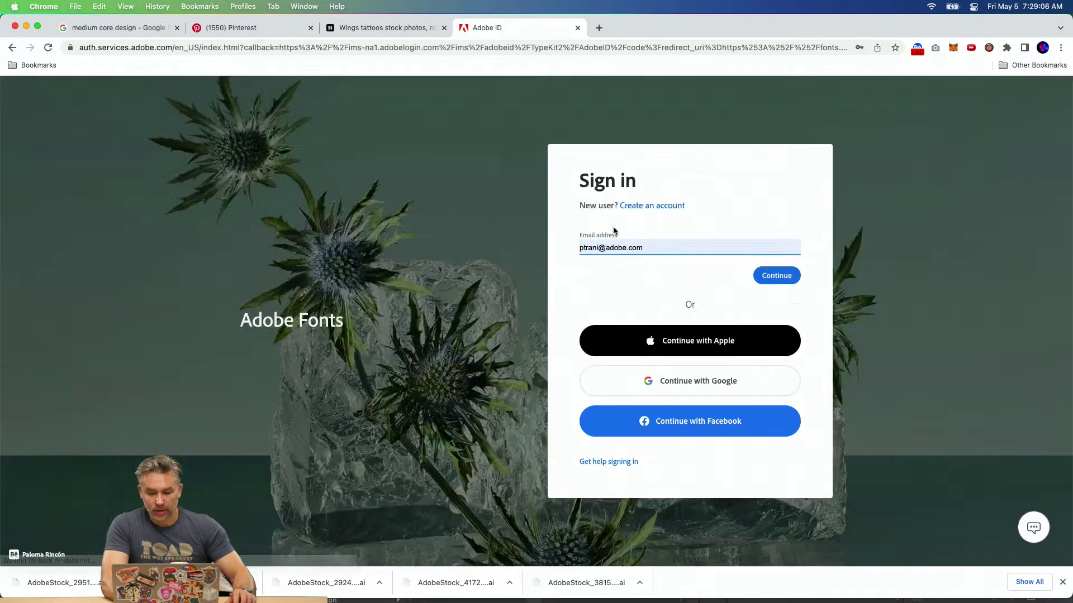
# Continue signing in to Adobe Fonts with the pre-filled e-mail address.
pyautogui.click(771, 276)
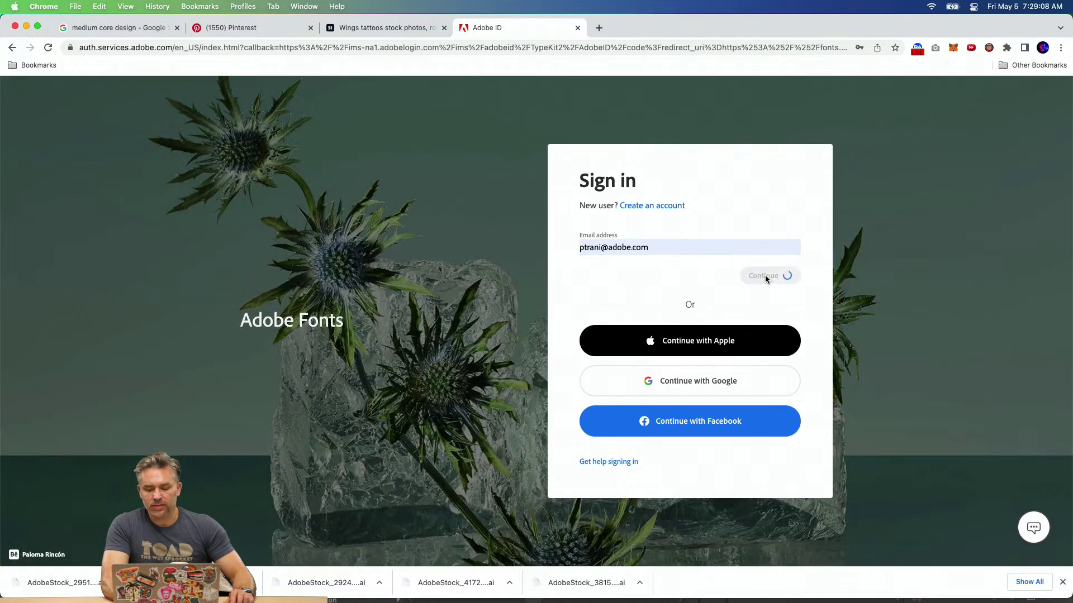
pyautogui.click(628, 279)
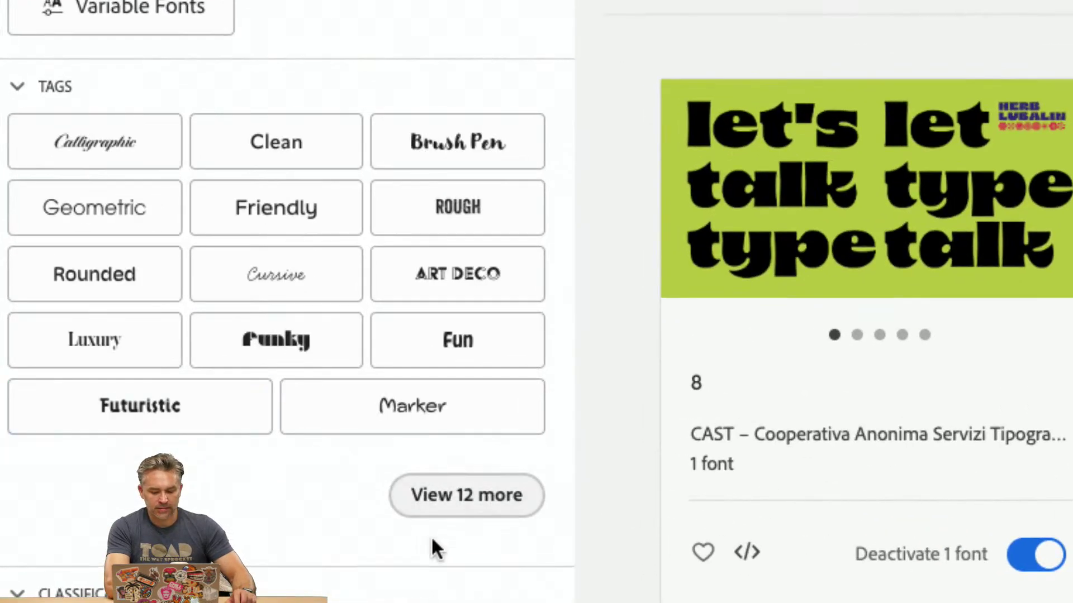
# Filter the fonts by the Blackletter tag and preview them without images using the sample text MEDIUM.
pyautogui.click(174, 456)
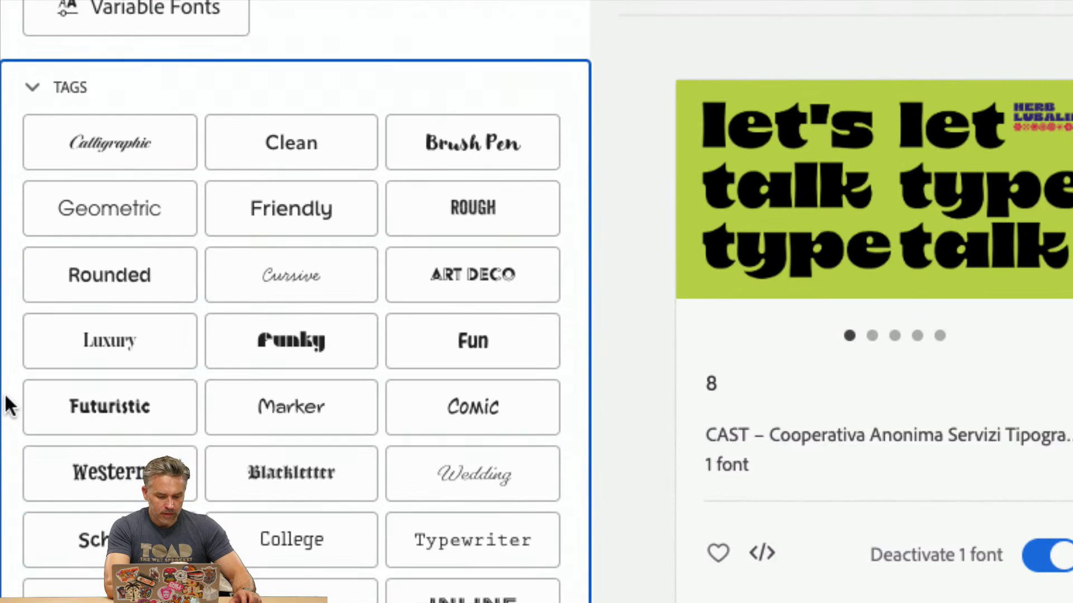
pyautogui.click(252, 489)
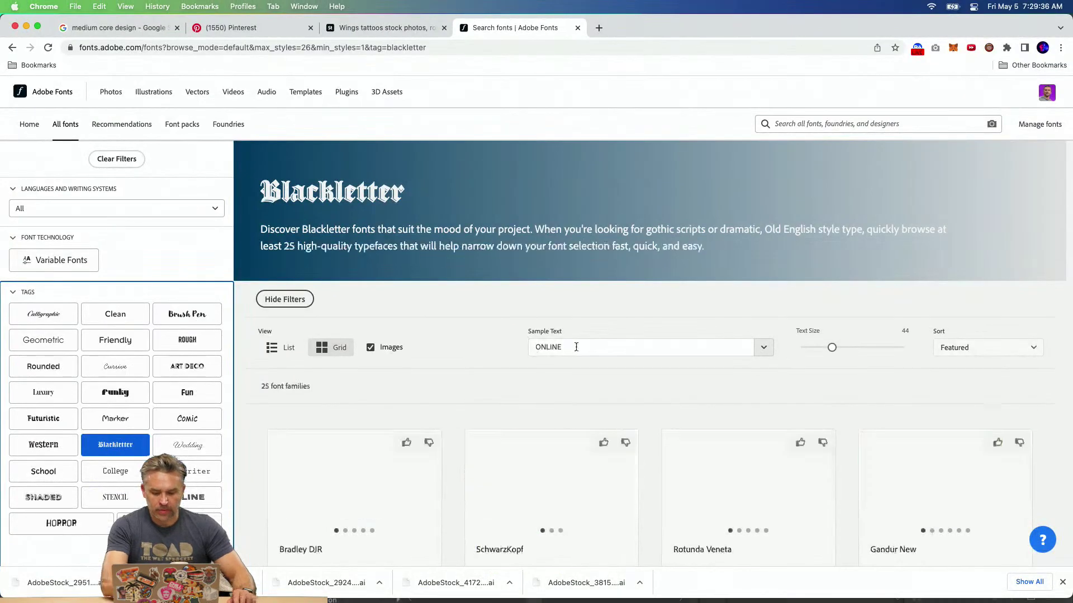
pyautogui.click(539, 347)
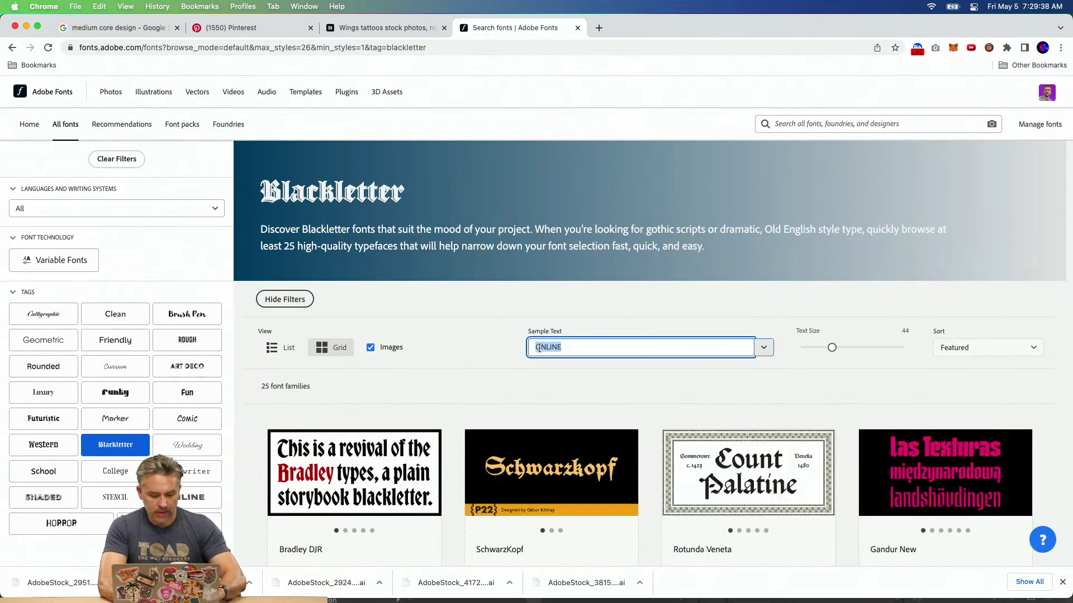
pyautogui.write('MEDIUM')
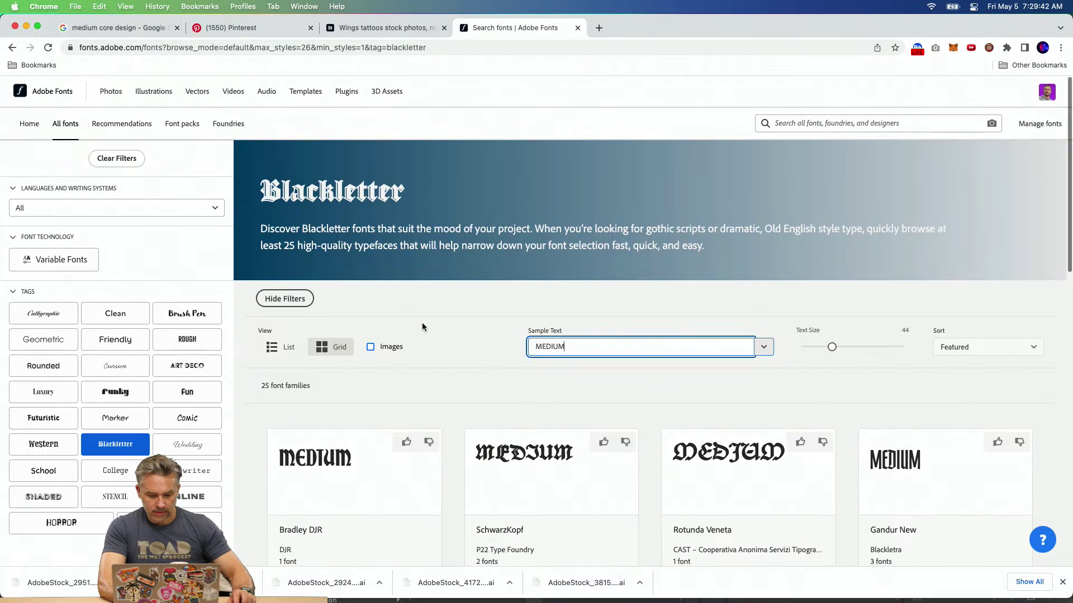
pyautogui.scroll(-5, 424, 327)
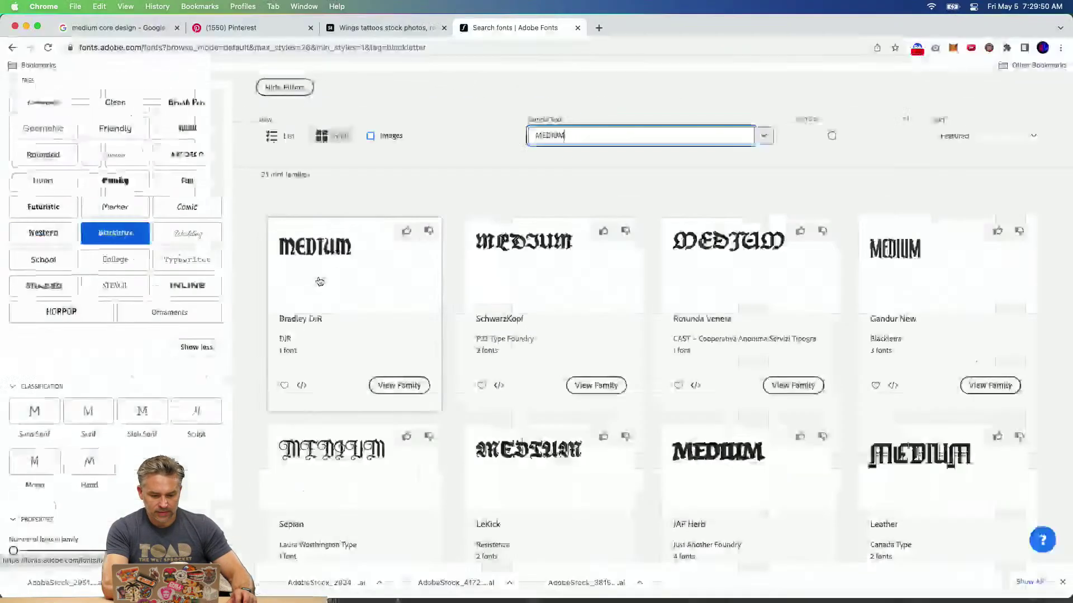
pyautogui.scroll(-10, 609, 349)
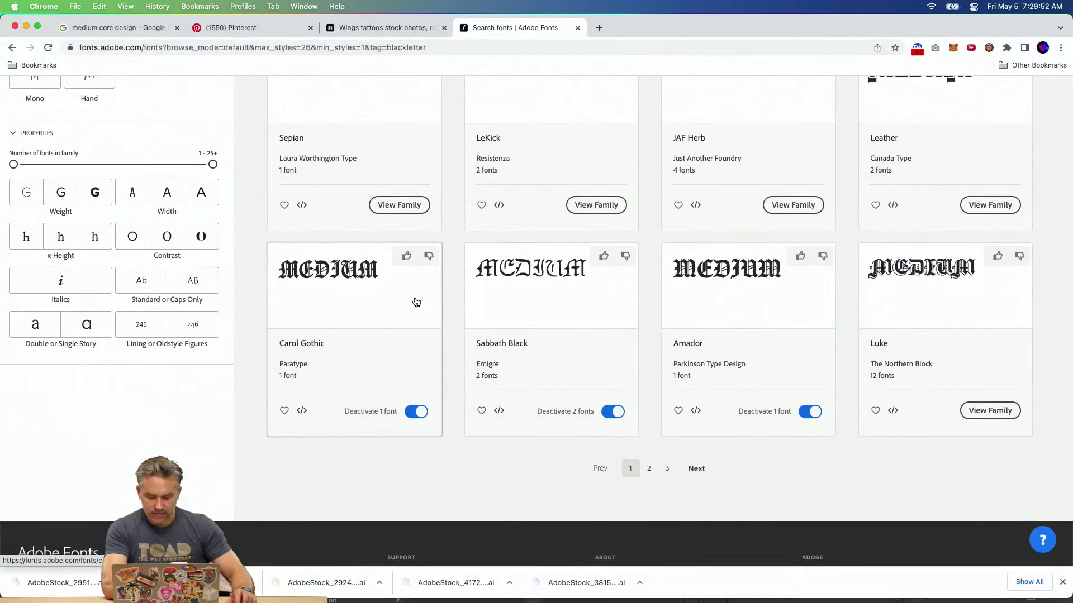
pyautogui.scroll(10, 416, 302)
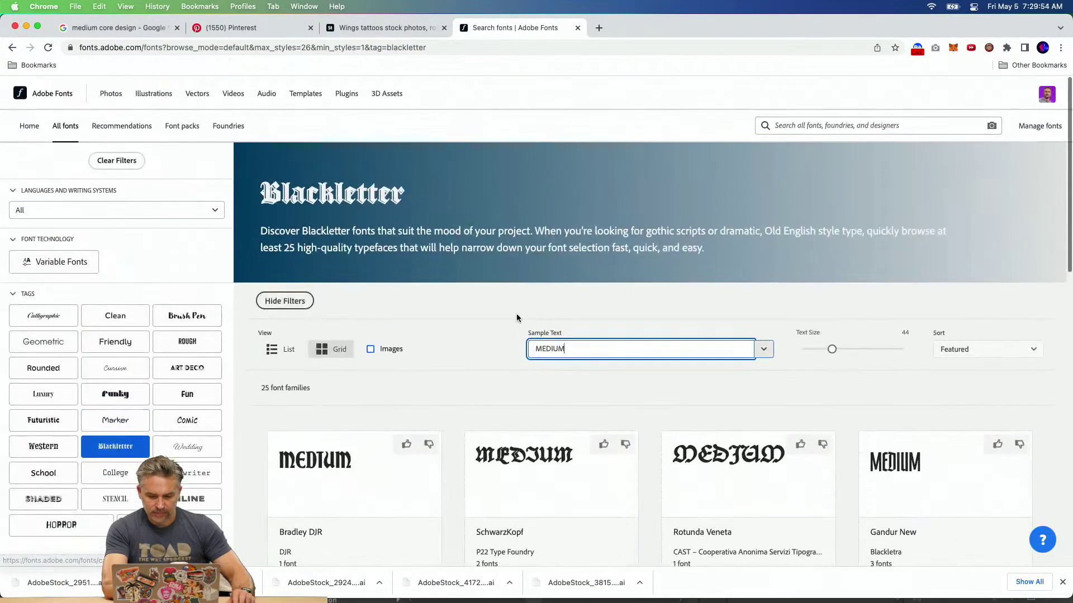
# Change the font preview's sample text to MediuM.
pyautogui.moveTo(576, 346); pyautogui.dragTo(488, 329)
pyautogui.write('Med')
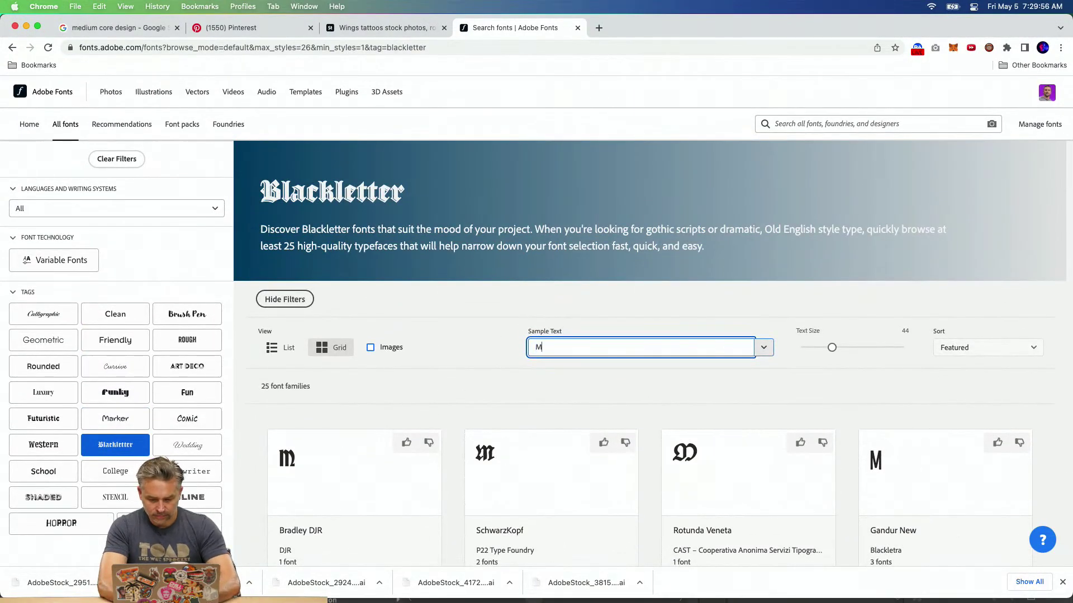
pyautogui.write('iu')
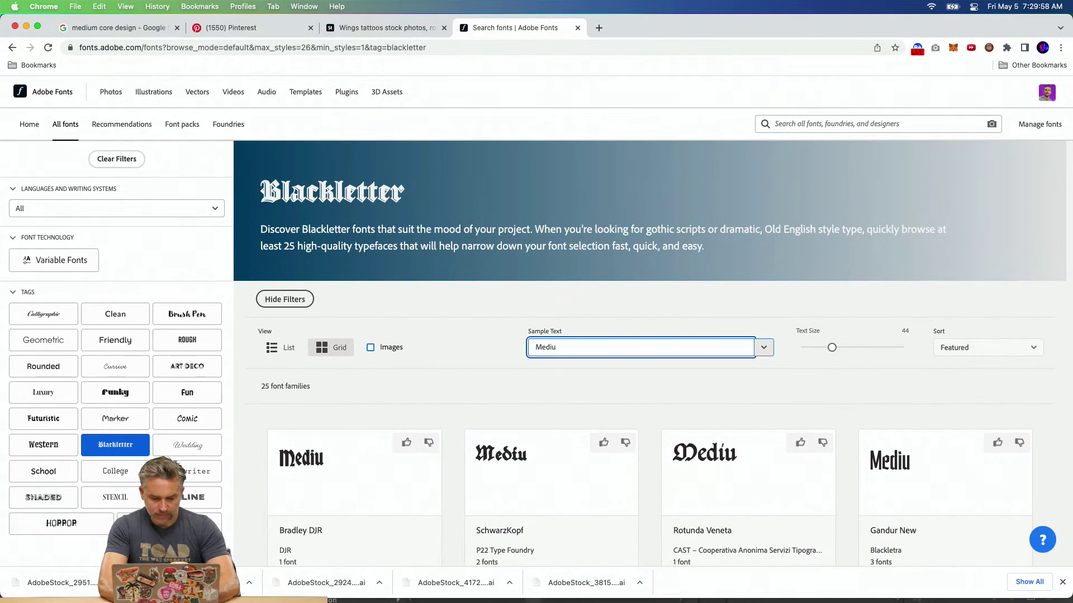
pyautogui.write('M')
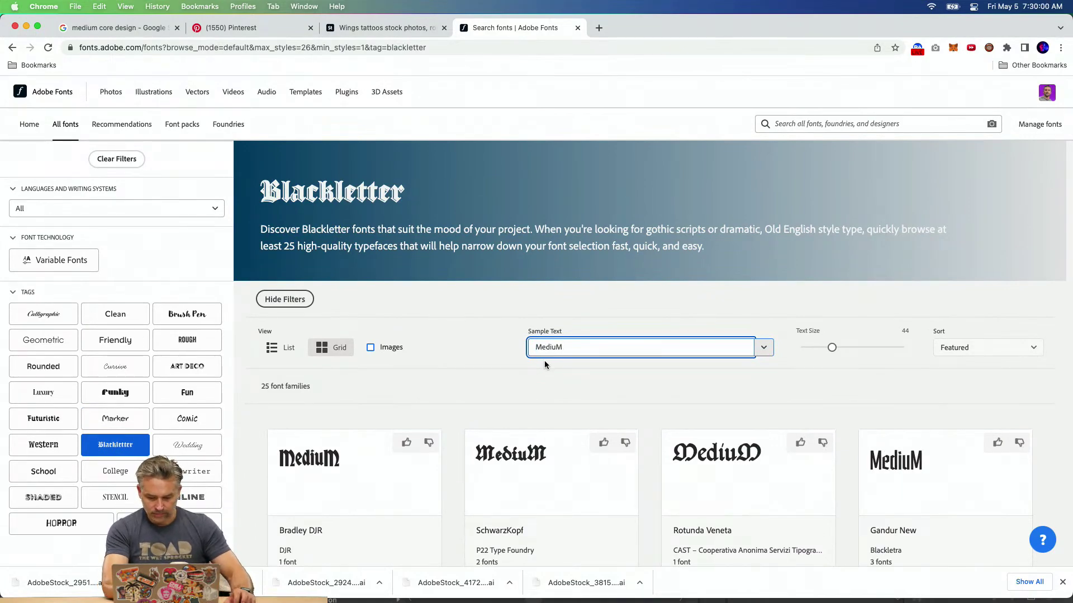
# Look through to the second page of blackletter results, open the Fleisch family and activate all its fonts.
pyautogui.scroll(-15, 547, 361)
pyautogui.scroll(5, 559, 366)
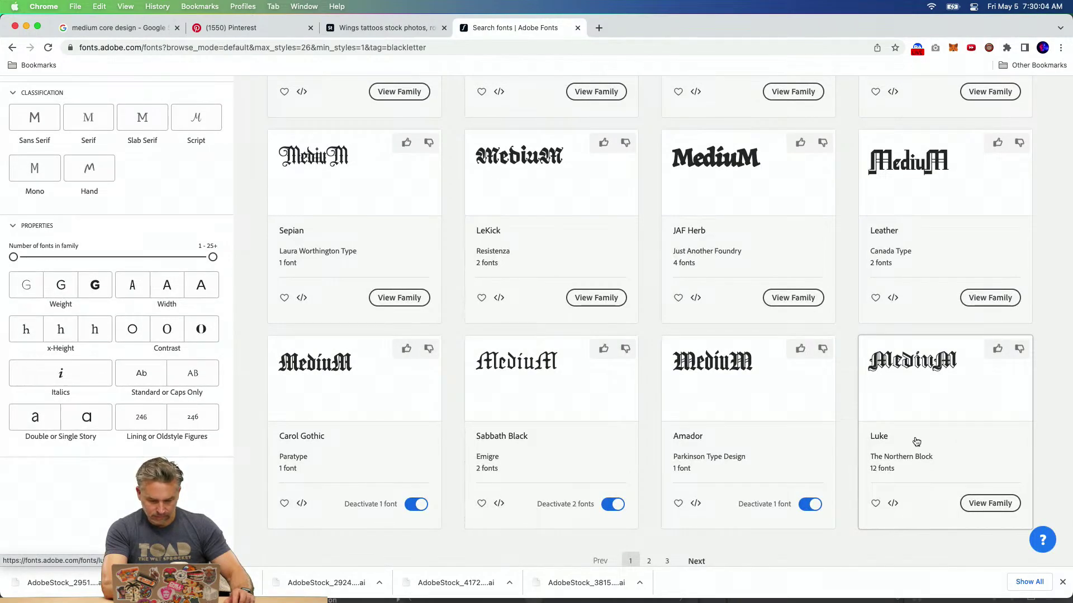
pyautogui.scroll(-2, 506, 443)
pyautogui.click(692, 521)
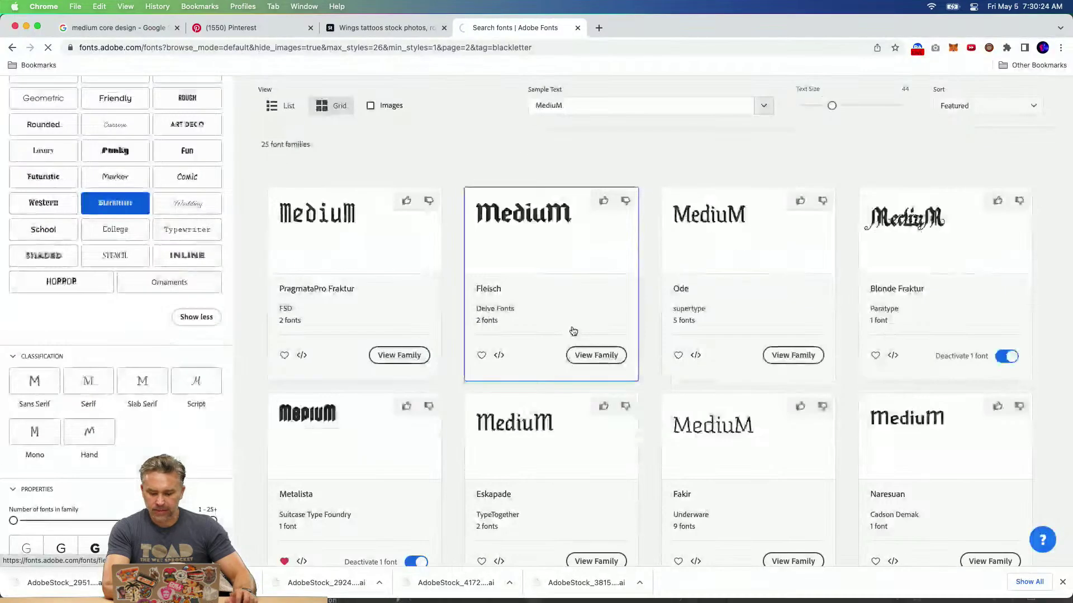
pyautogui.click(573, 331)
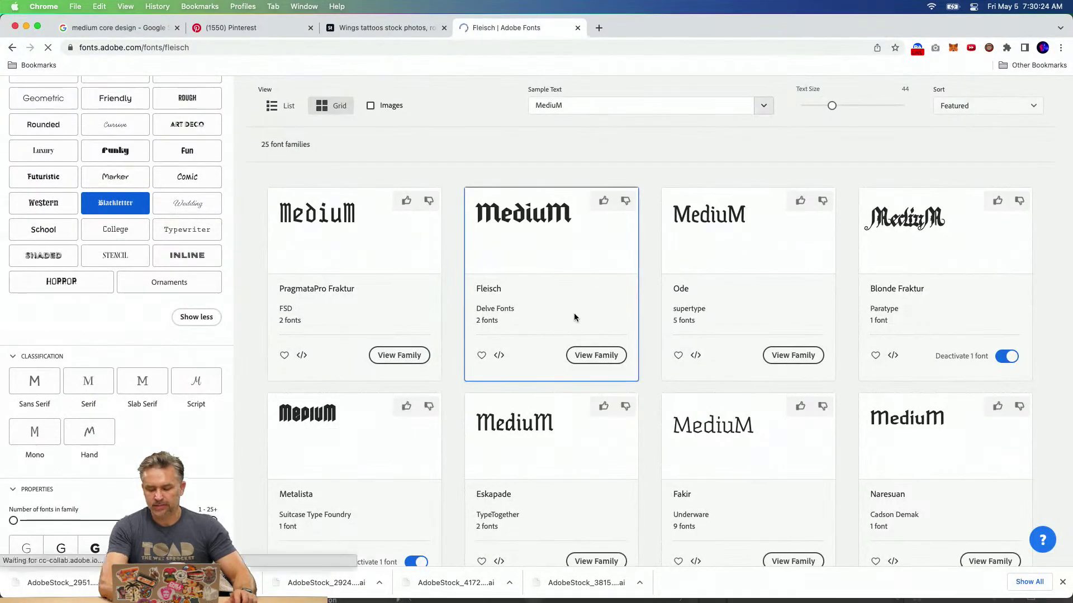
pyautogui.click(888, 194)
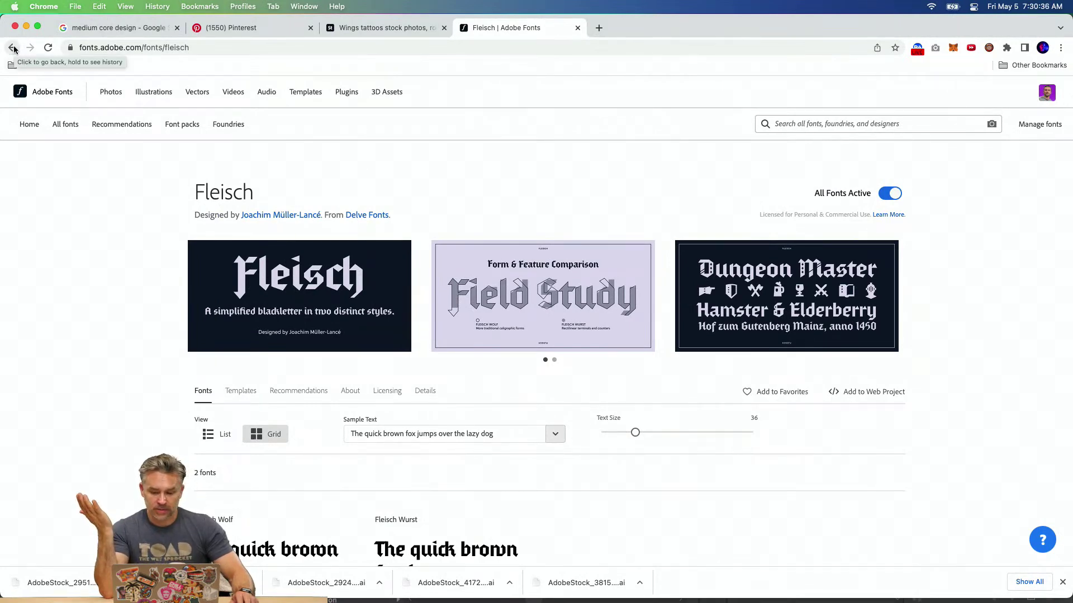
# Switch to Illustrator and place a copy of the MEDIUM and CORE text to the left of the skull design.
pyautogui.moveTo(106, 601)
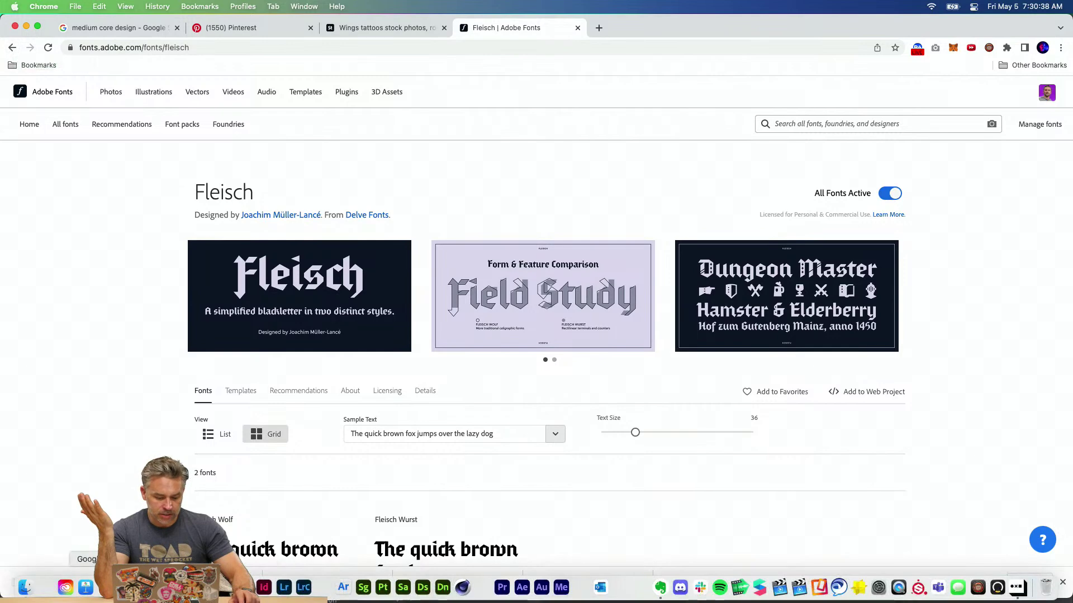
pyautogui.click(206, 588)
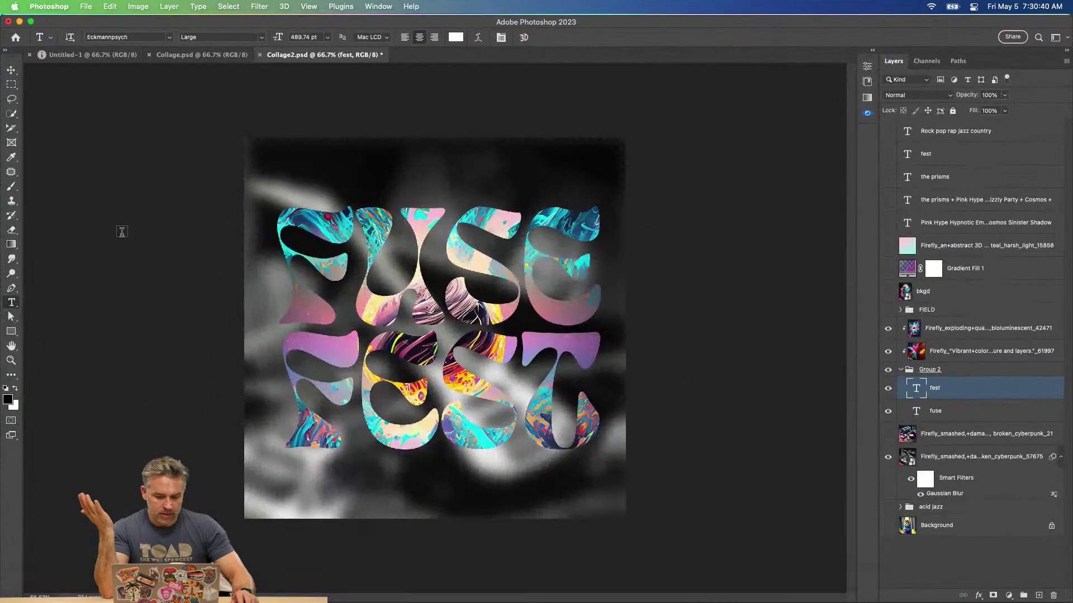
pyautogui.click(244, 588)
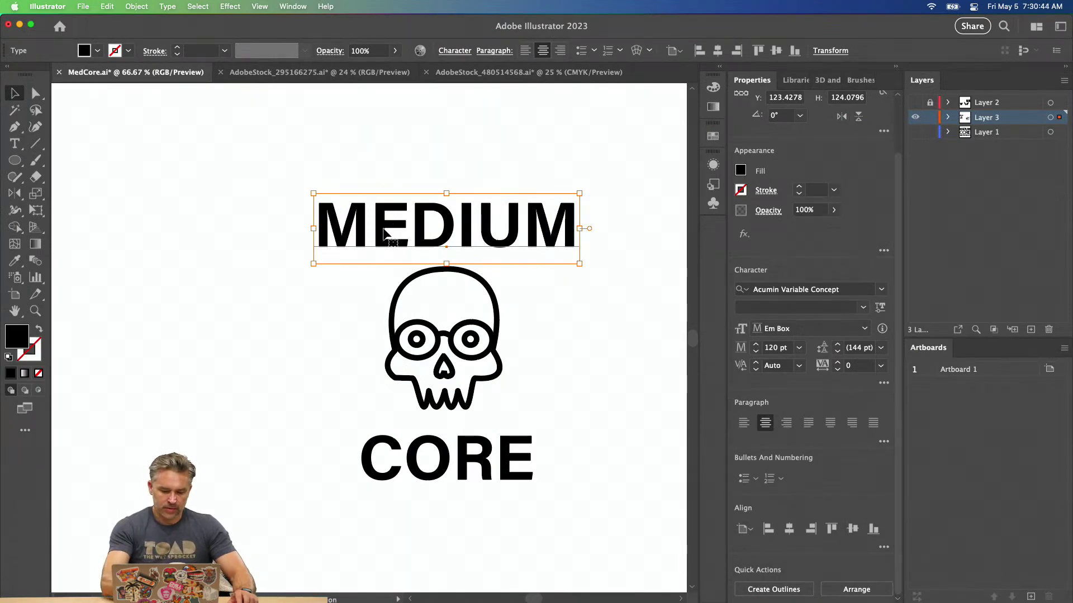
pyautogui.keyDown('shift'); pyautogui.click(387, 465); pyautogui.keyUp('shift')
pyautogui.moveTo(464, 463); pyautogui.dragTo(152, 429)
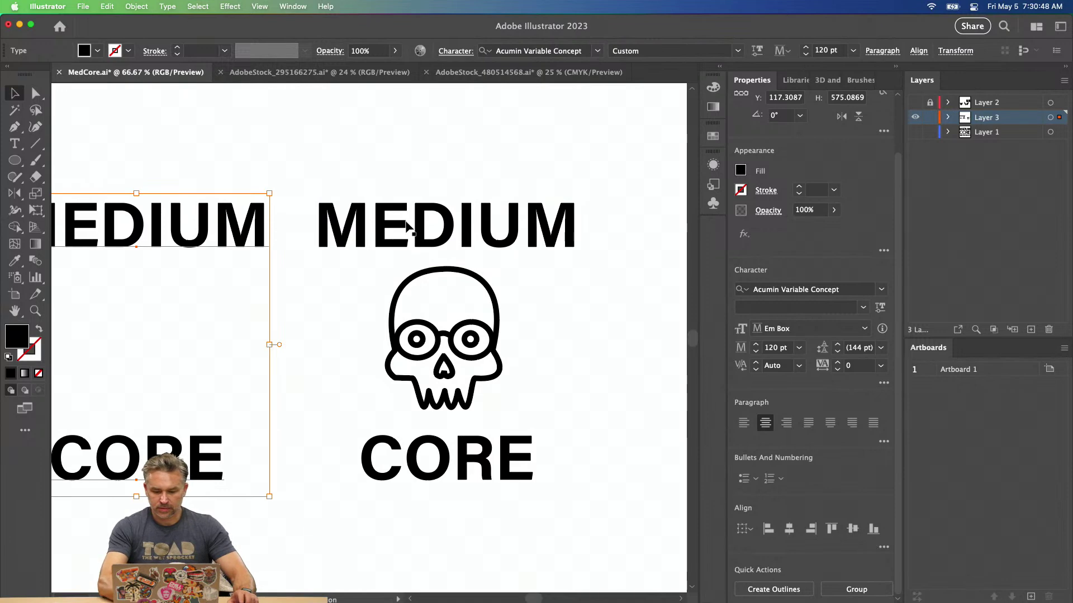
# Set the font of the MEDIUM text above the skull to Fleisch Wolf.
pyautogui.click(419, 226)
pyautogui.click(810, 289)
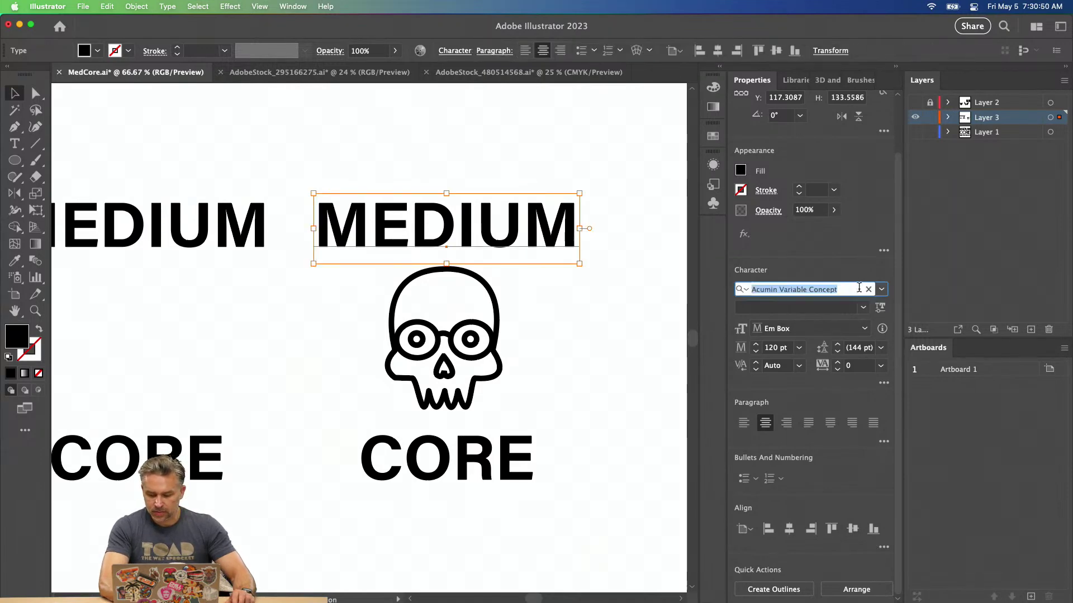
pyautogui.write('fle')
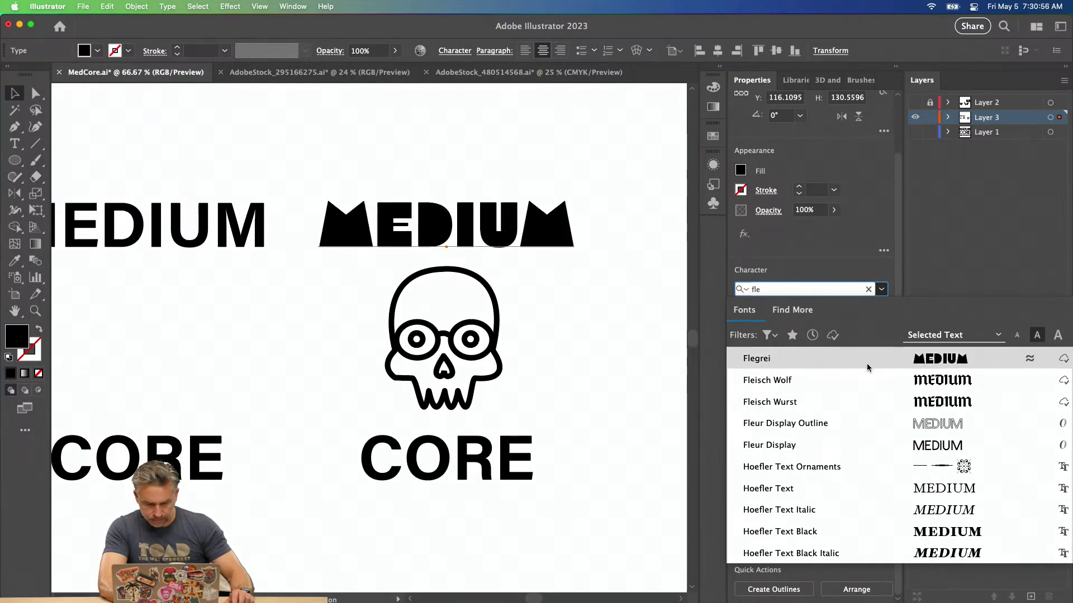
pyautogui.click(867, 385)
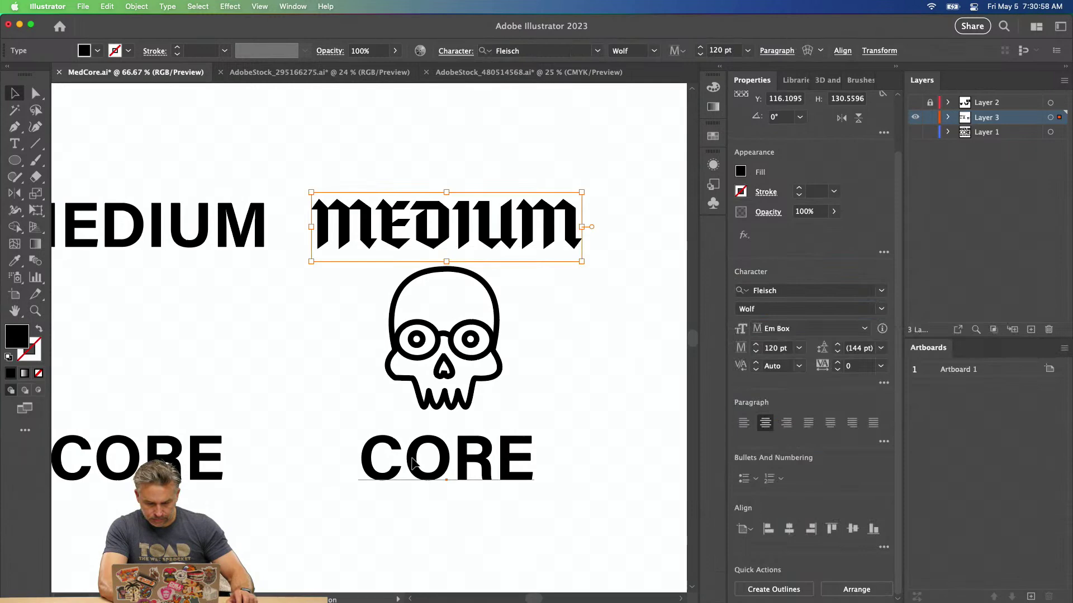
# Match the CORE text below the skull to the MEDIUM text's type style using the Eyedropper.
pyautogui.click(414, 467)
pyautogui.press('i')
pyautogui.click(427, 236)
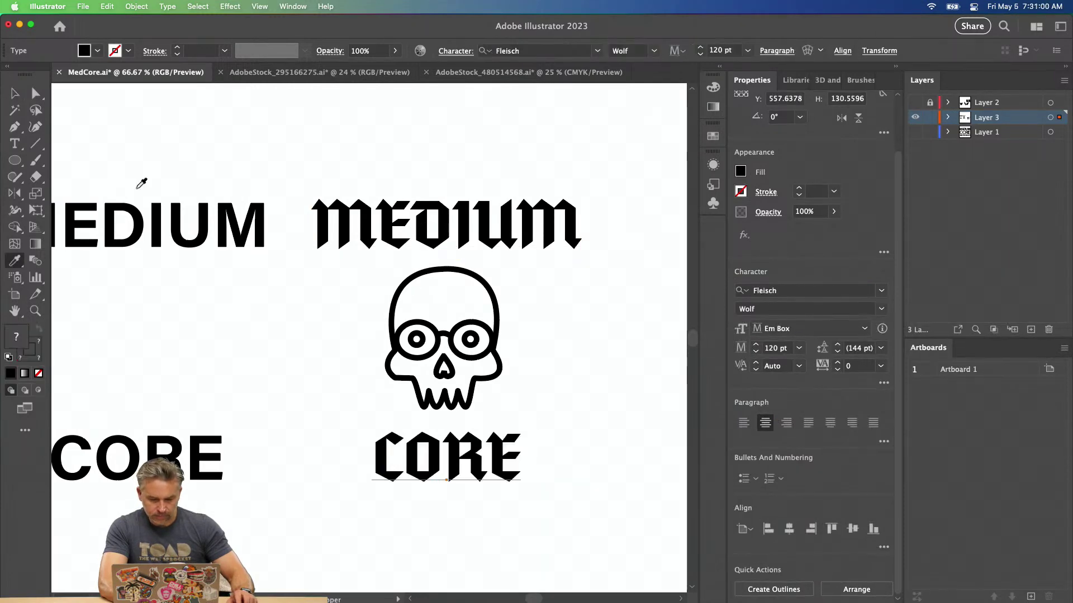
pyautogui.press('v')
# Apply an Envelope Distort warp to the MEDIUM text above the skull, with horizontal Arc Lower style and a -30% bend.
pyautogui.click(397, 249)
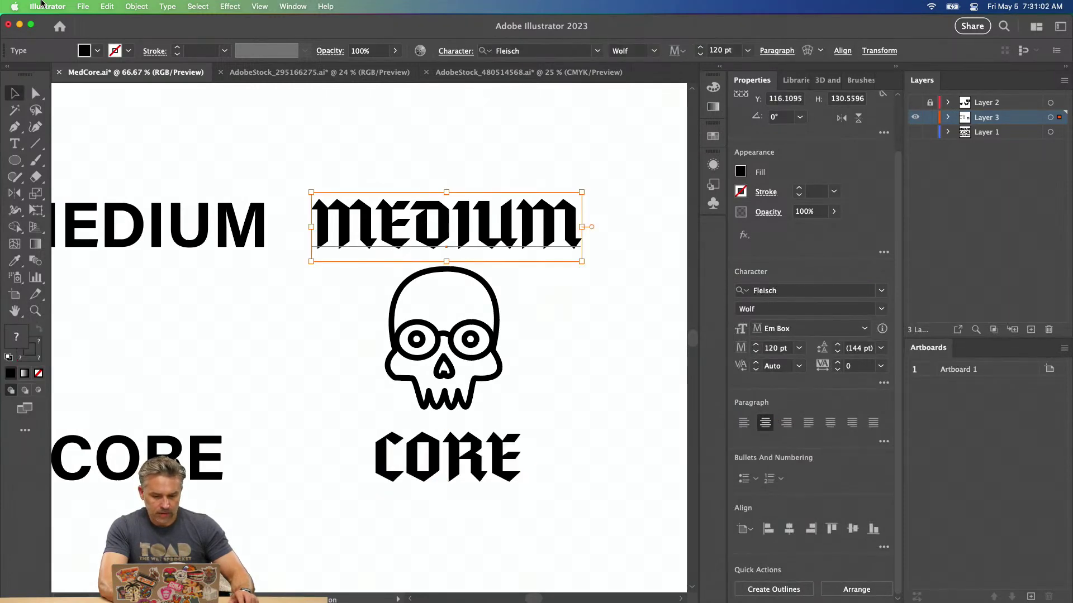
pyautogui.click(104, 7)
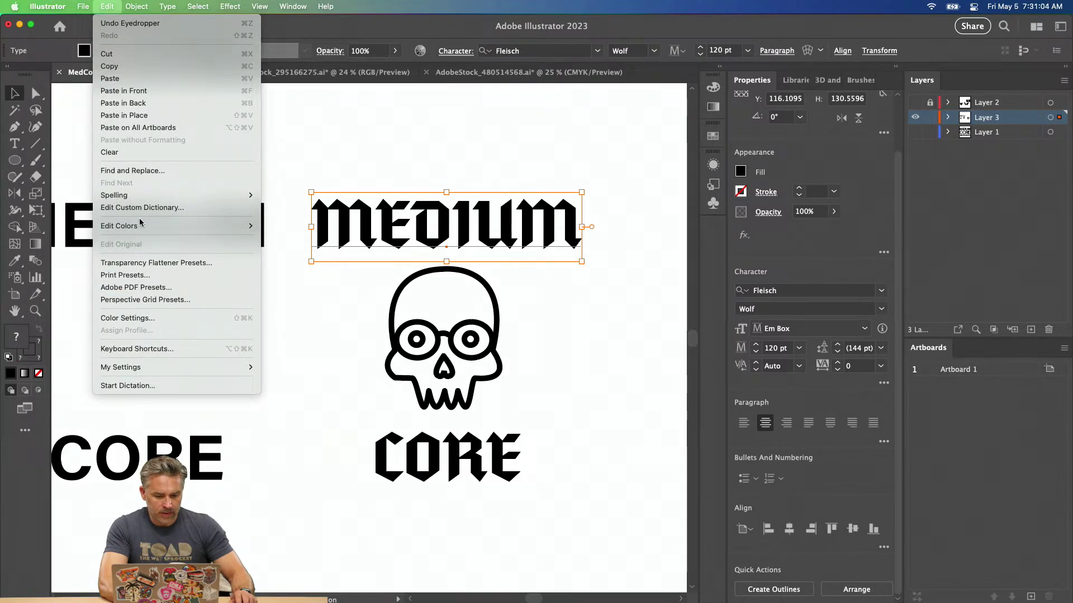
pyautogui.click(373, 145)
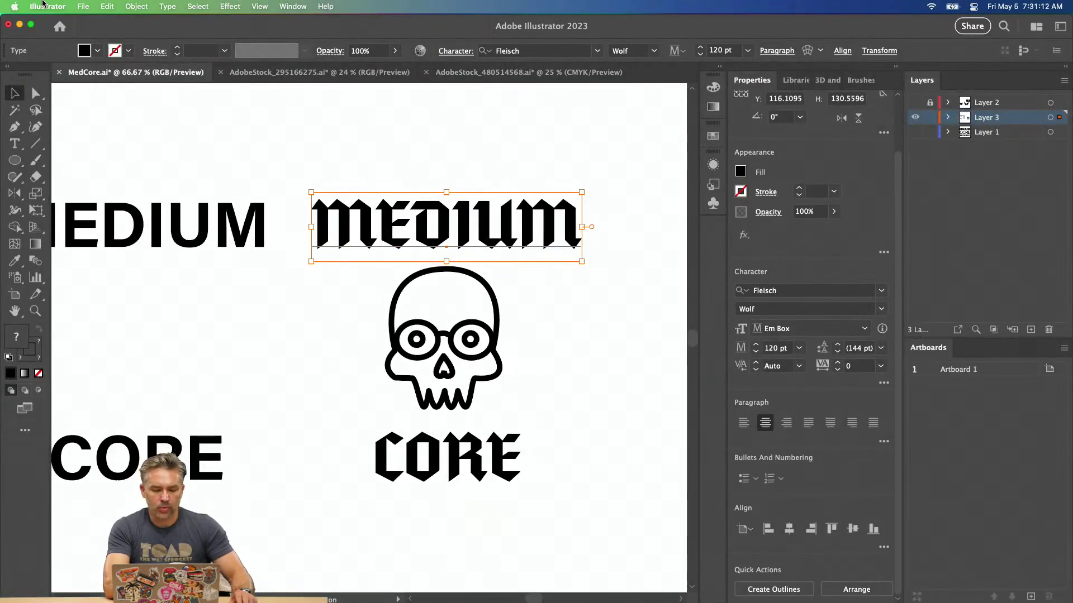
pyautogui.click(104, 5)
pyautogui.moveTo(137, 6)
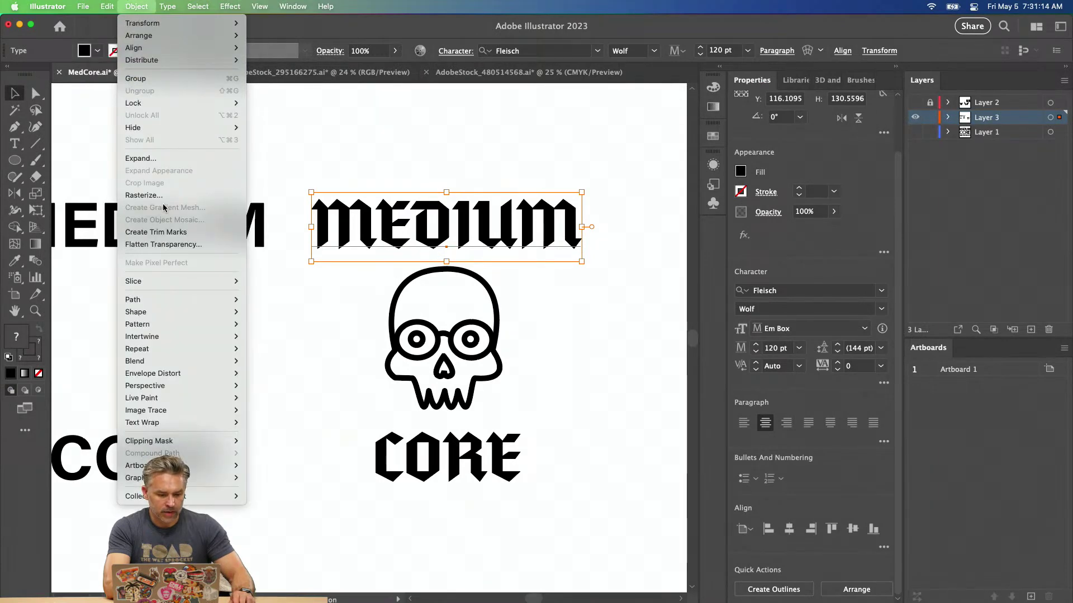
pyautogui.moveTo(161, 360)
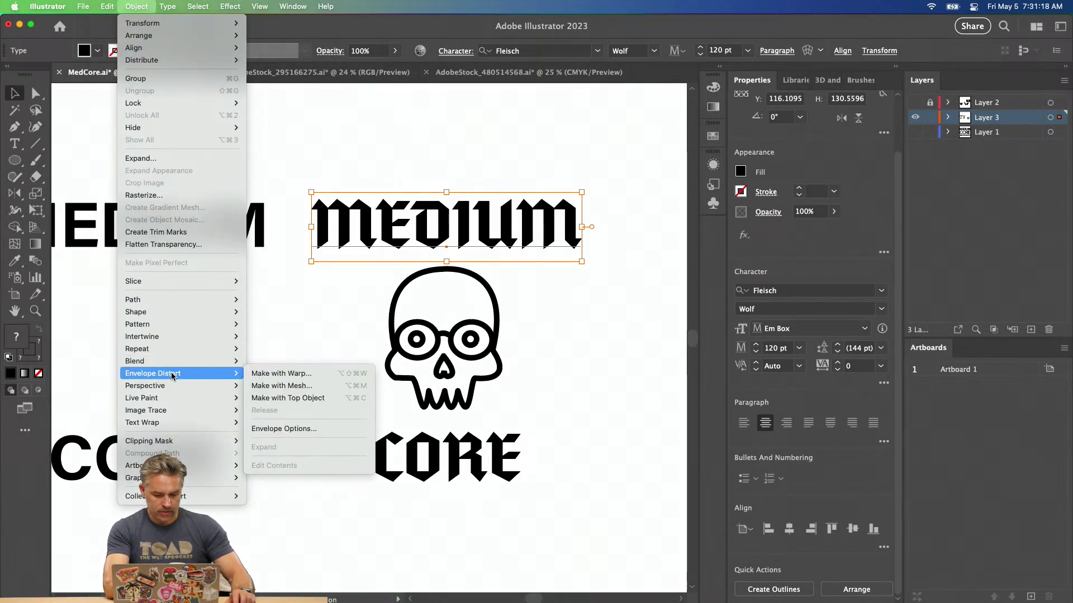
pyautogui.click(289, 375)
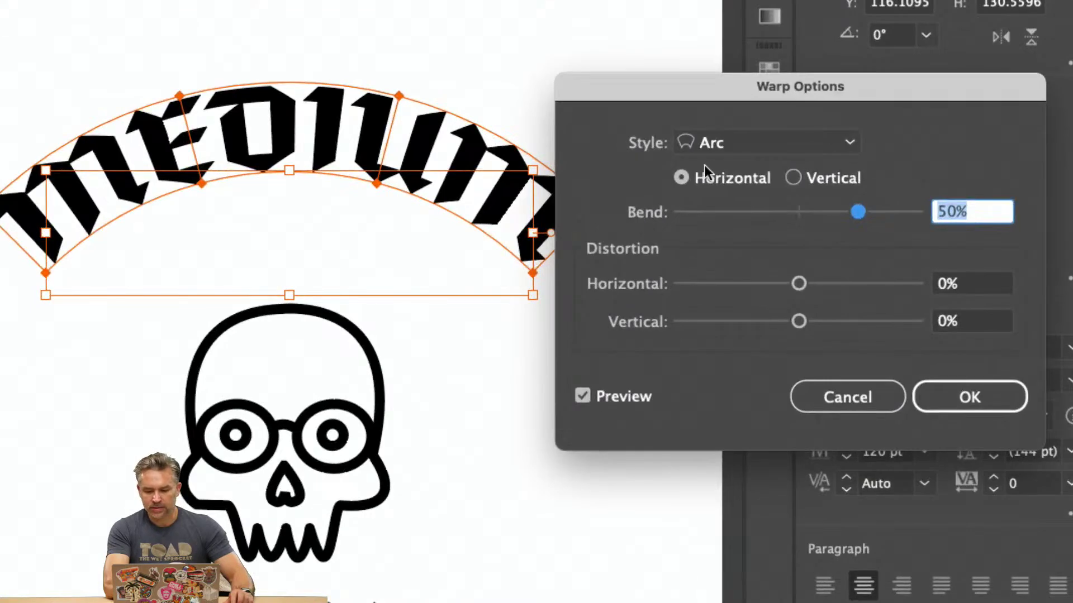
pyautogui.click(686, 178)
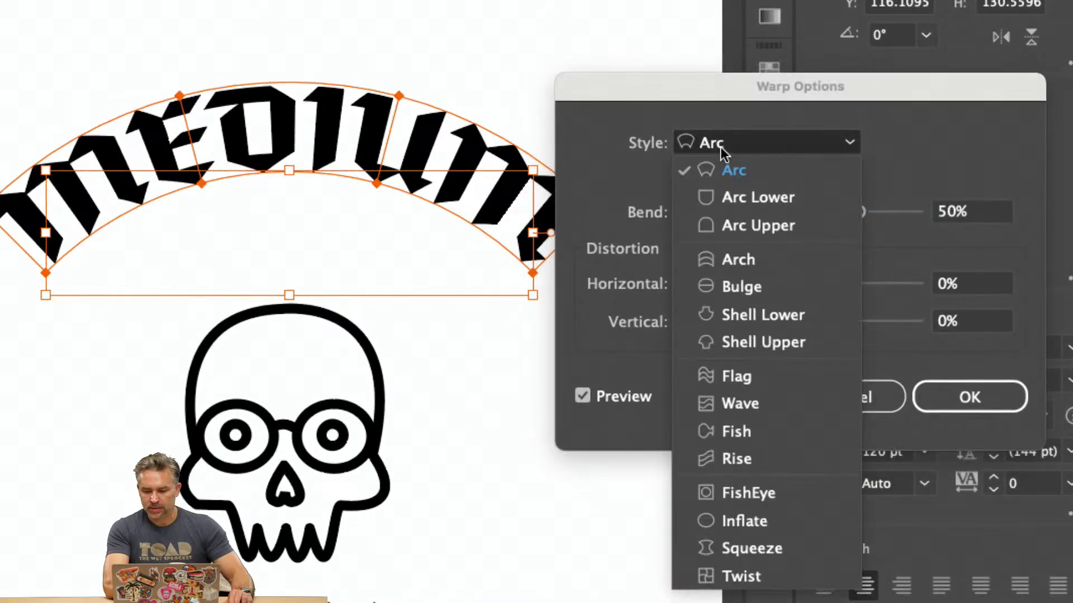
pyautogui.click(712, 201)
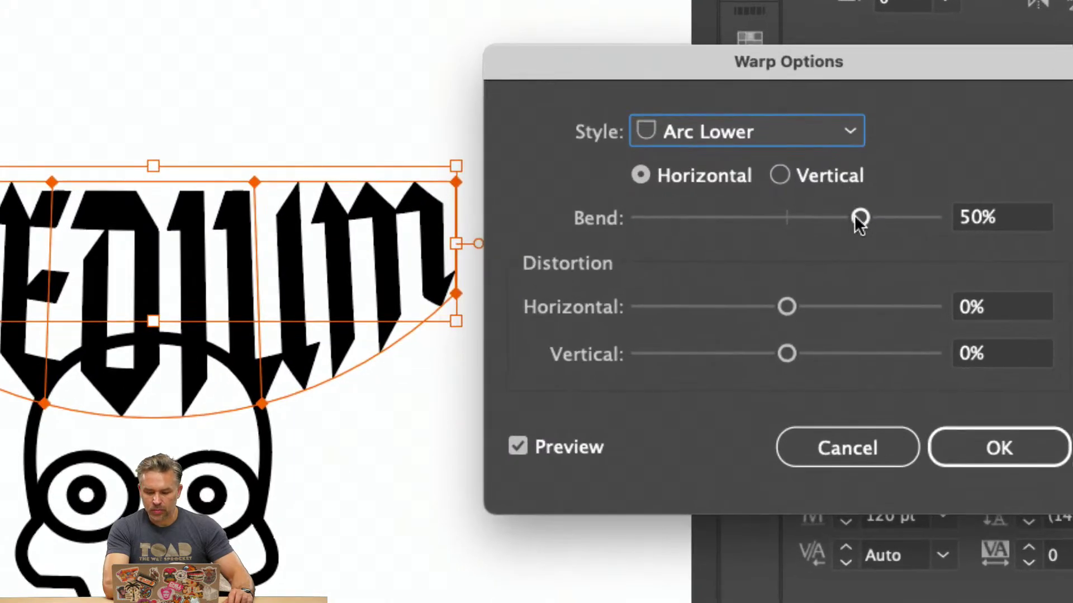
pyautogui.moveTo(854, 215); pyautogui.dragTo(737, 217)
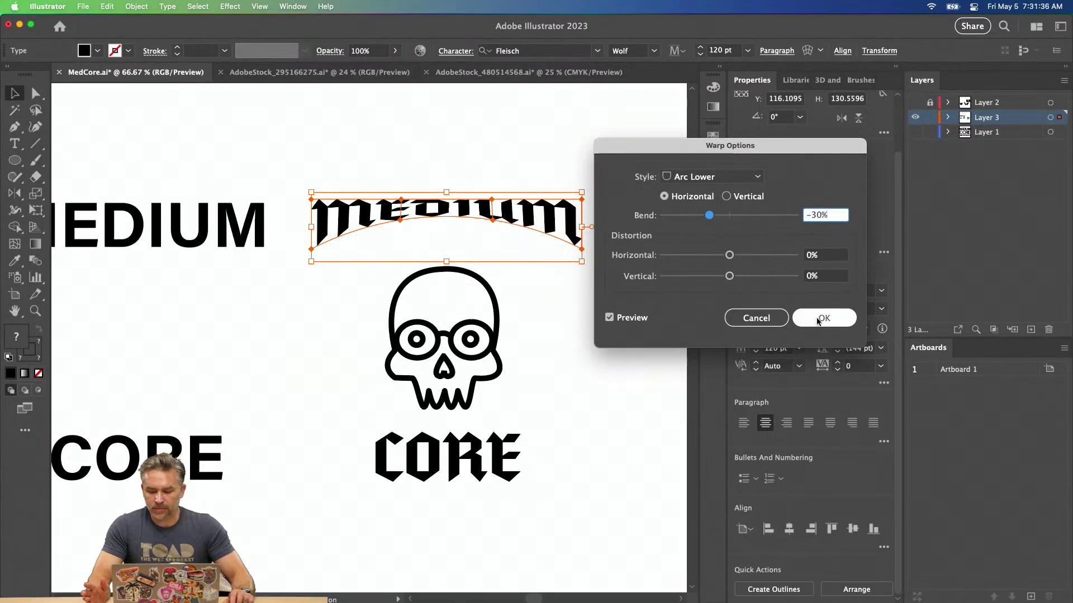
pyautogui.click(821, 319)
# Stretch the warped MEDIUM text downward so its outer letters extend along both sides of the skull, and deselect it.
pyautogui.moveTo(446, 252); pyautogui.dragTo(452, 362)
pyautogui.click(327, 154)
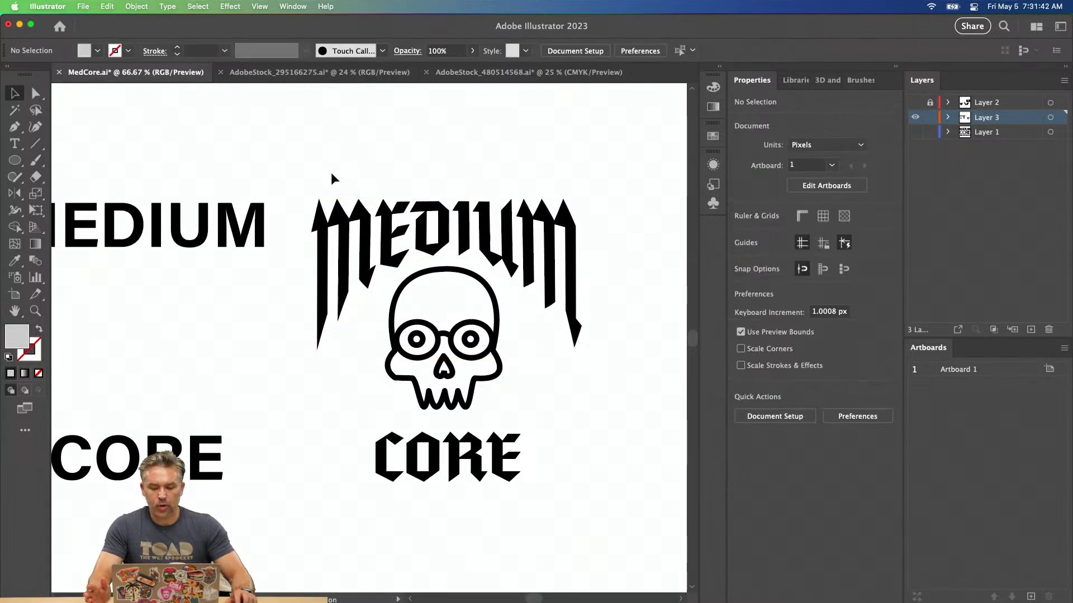
# Warp the blackletter CORE text with a horizontal Arc Upper envelope at -27% bend and move it up directly beneath the skull.
pyautogui.click(388, 450)
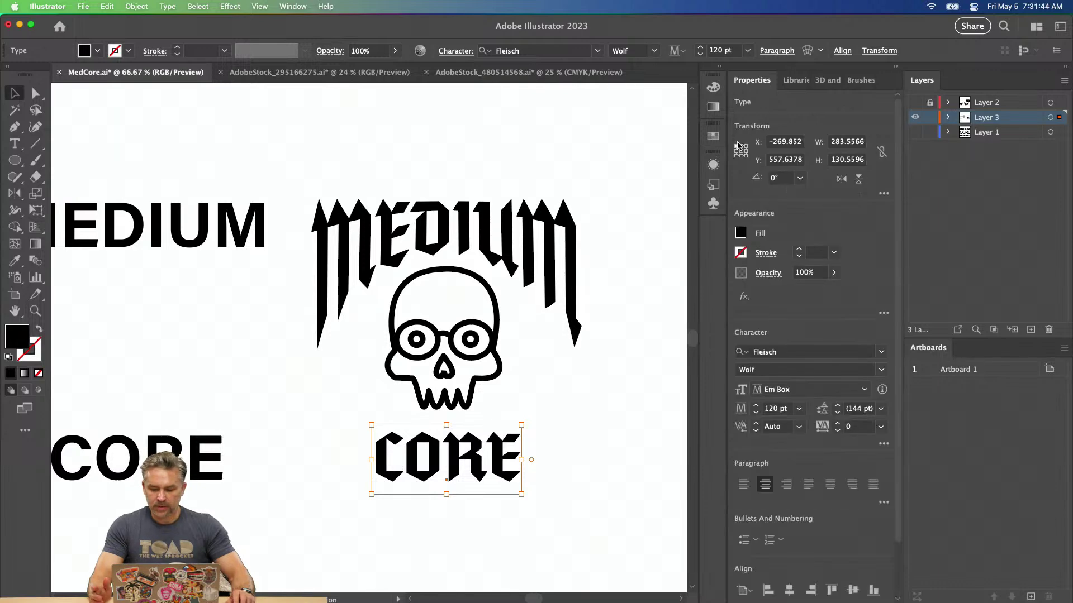
pyautogui.click(151, 5)
pyautogui.moveTo(229, 373)
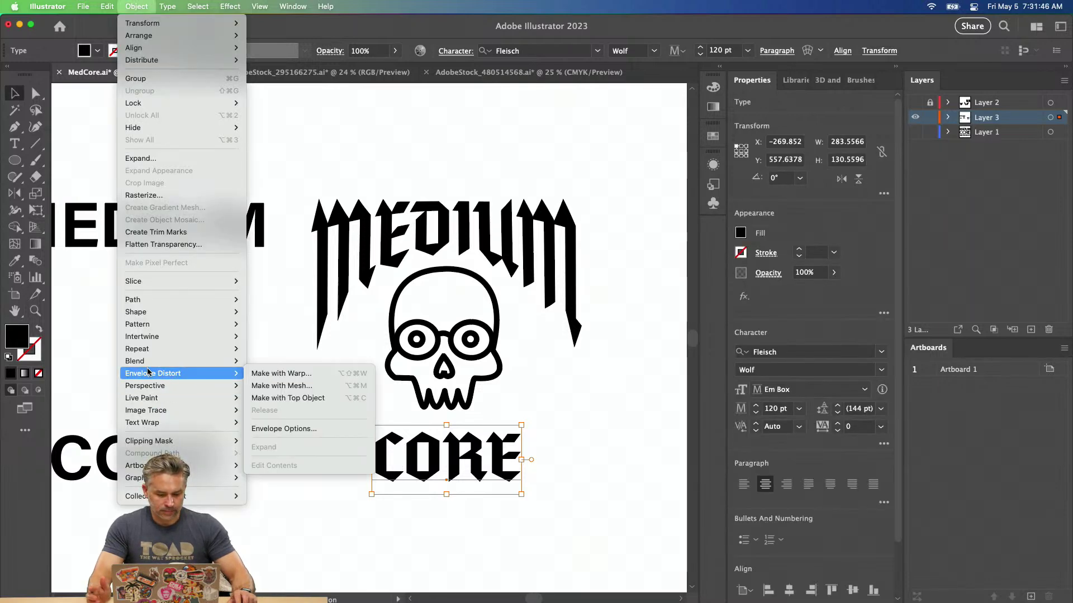
pyautogui.click(279, 373)
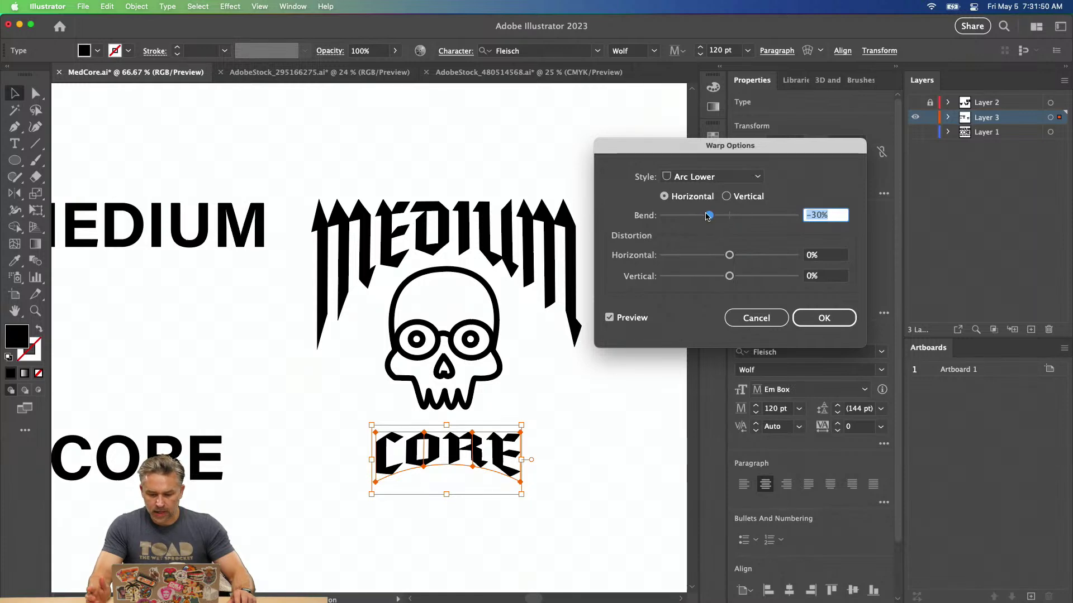
pyautogui.click(708, 177)
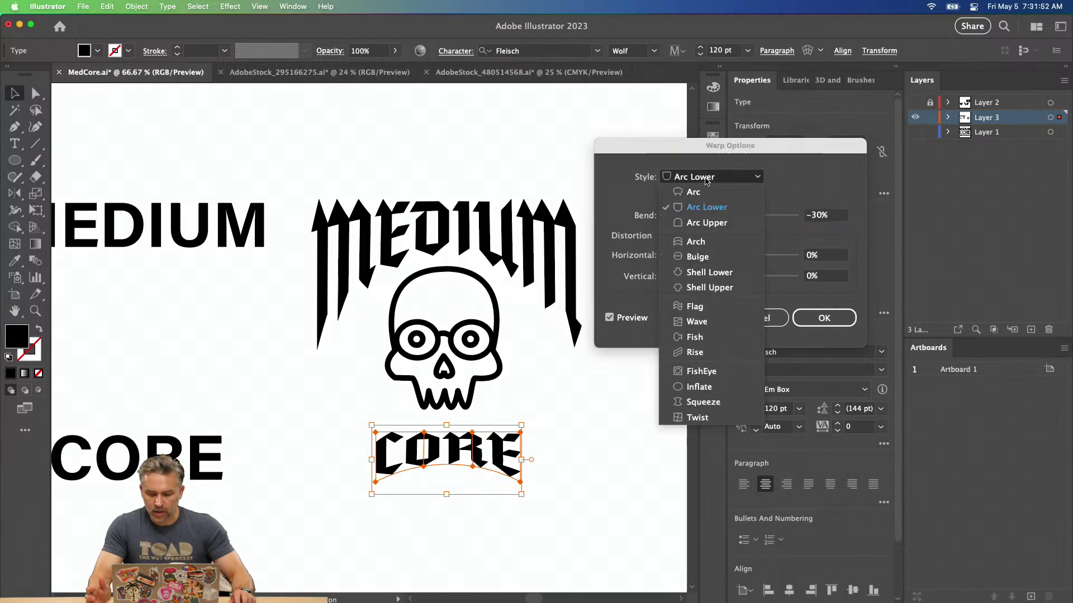
pyautogui.click(702, 224)
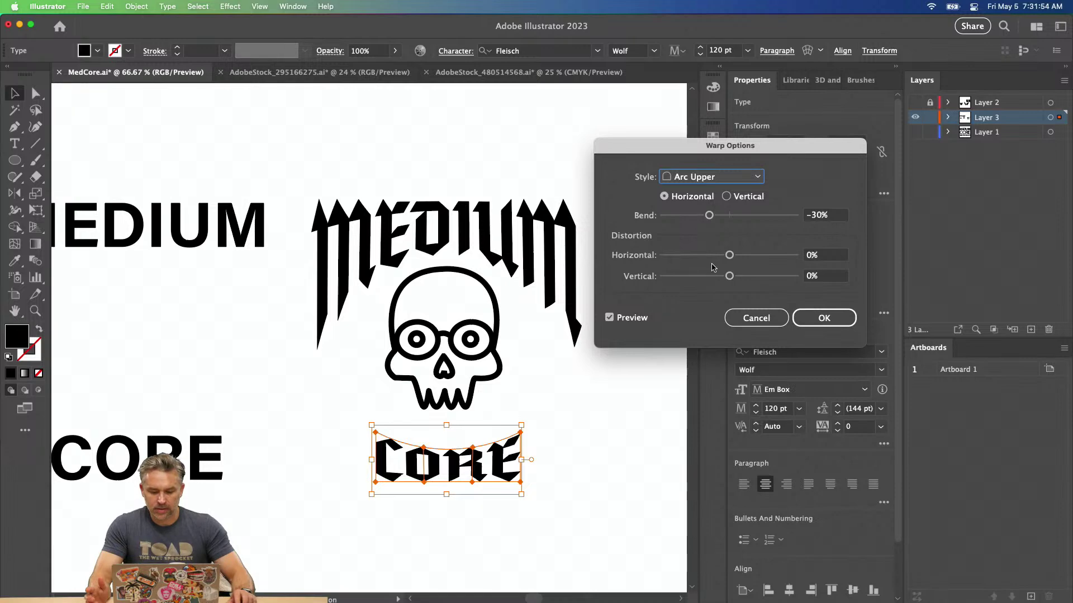
pyautogui.moveTo(708, 216)
pyautogui.mouseDown()
pyautogui.moveTo(748, 219)
pyautogui.moveTo(712, 218)
pyautogui.mouseUp()
pyautogui.click(822, 318)
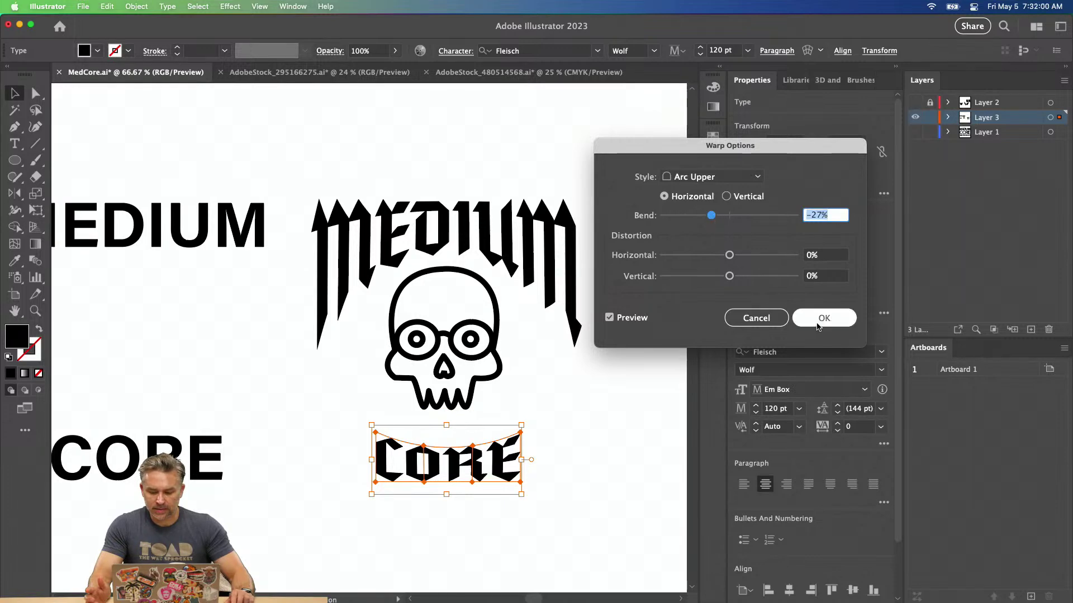
pyautogui.click(286, 392)
pyautogui.click(453, 475)
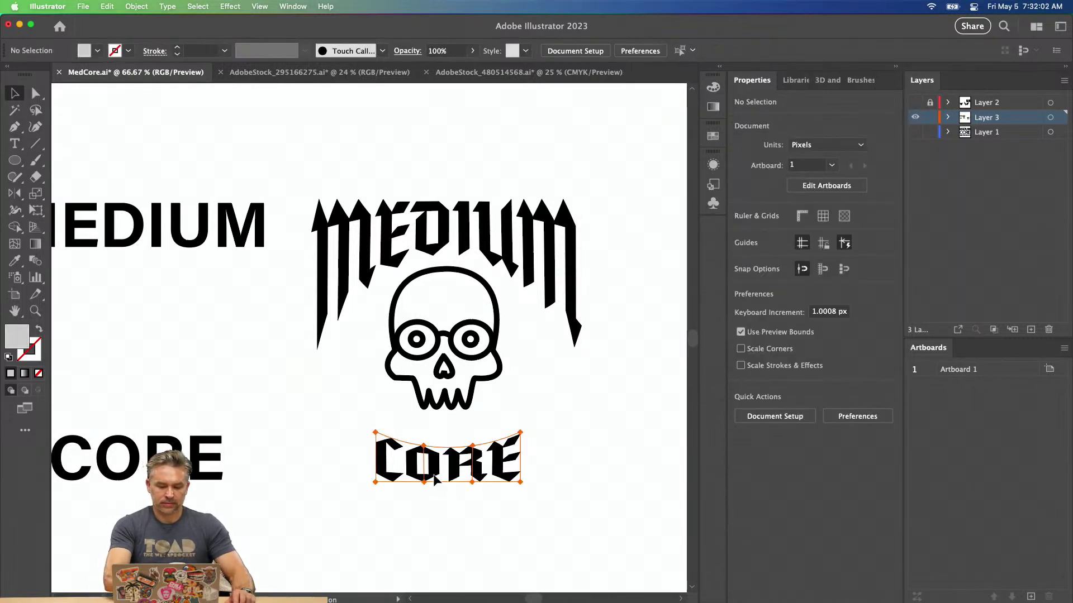
pyautogui.moveTo(454, 475); pyautogui.dragTo(454, 444)
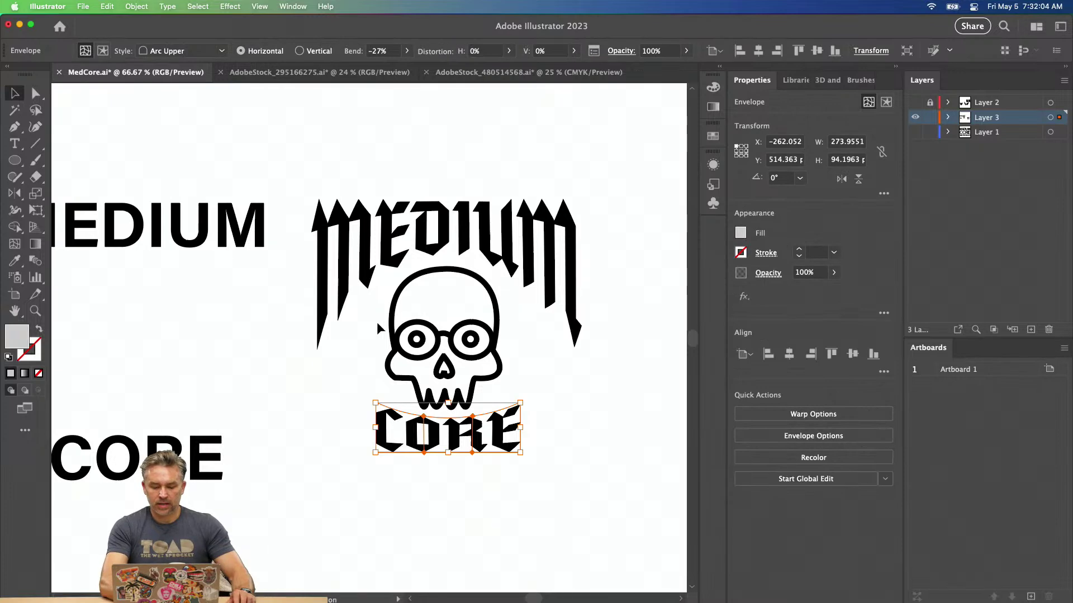
# Move the skull out of the blackletter layout to between the plain MEDIUM and CORE texts, and deselect it.
pyautogui.click(484, 363)
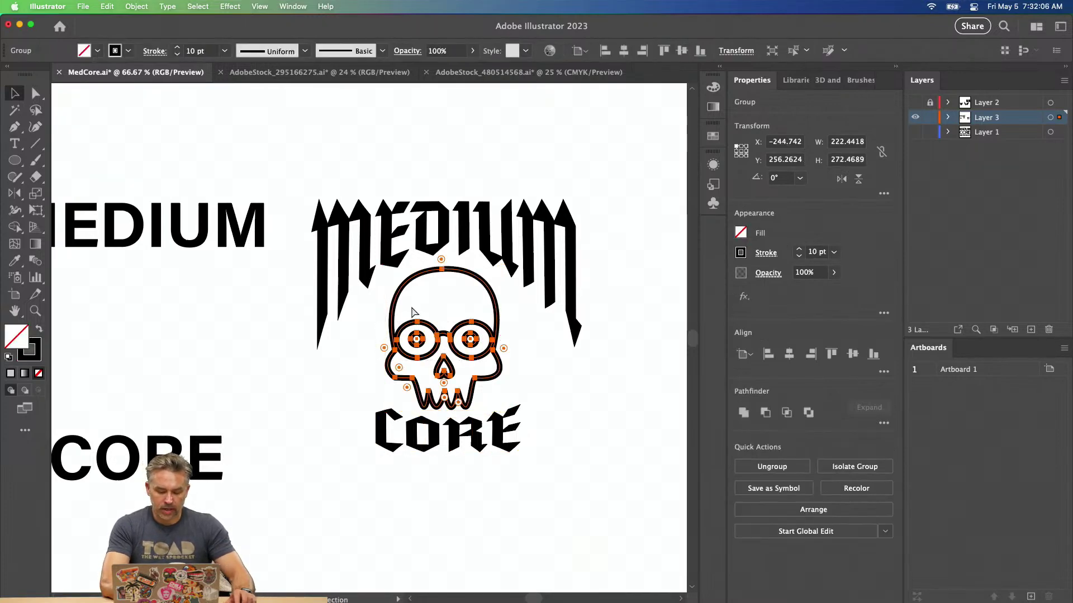
pyautogui.moveTo(183, 264); pyautogui.dragTo(374, 280)
pyautogui.moveTo(602, 342); pyautogui.dragTo(295, 332)
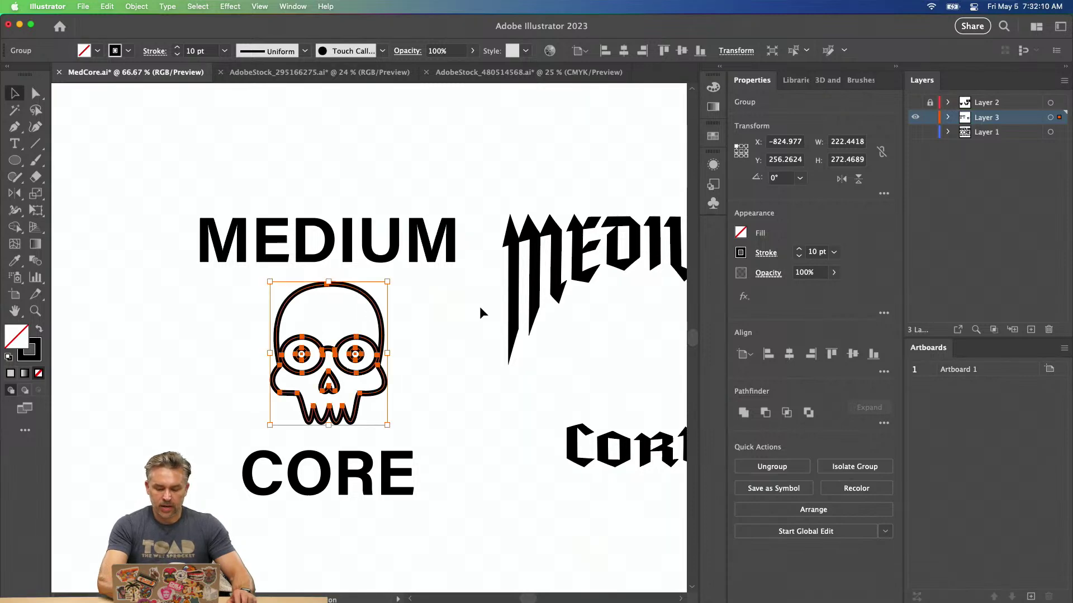
pyautogui.click(429, 305)
# Copy the wide lightning bolt below the M sketches and place the copy between the left ends of the blackletter MEDIUM and CORE.
pyautogui.moveTo(498, 313); pyautogui.dragTo(336, 288)
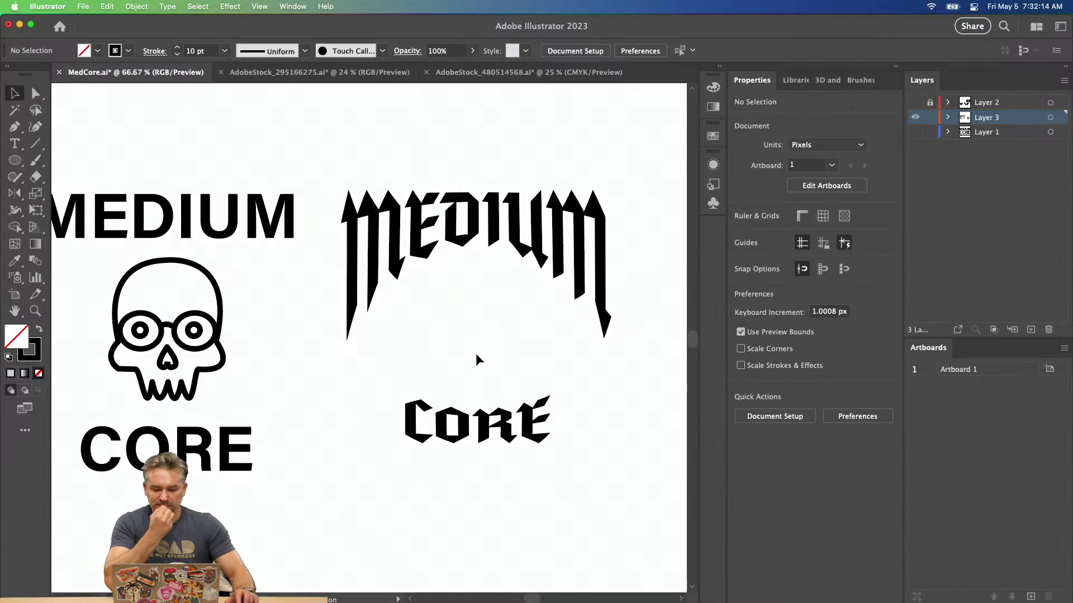
pyautogui.press('super+minus')
pyautogui.press('super+minus')
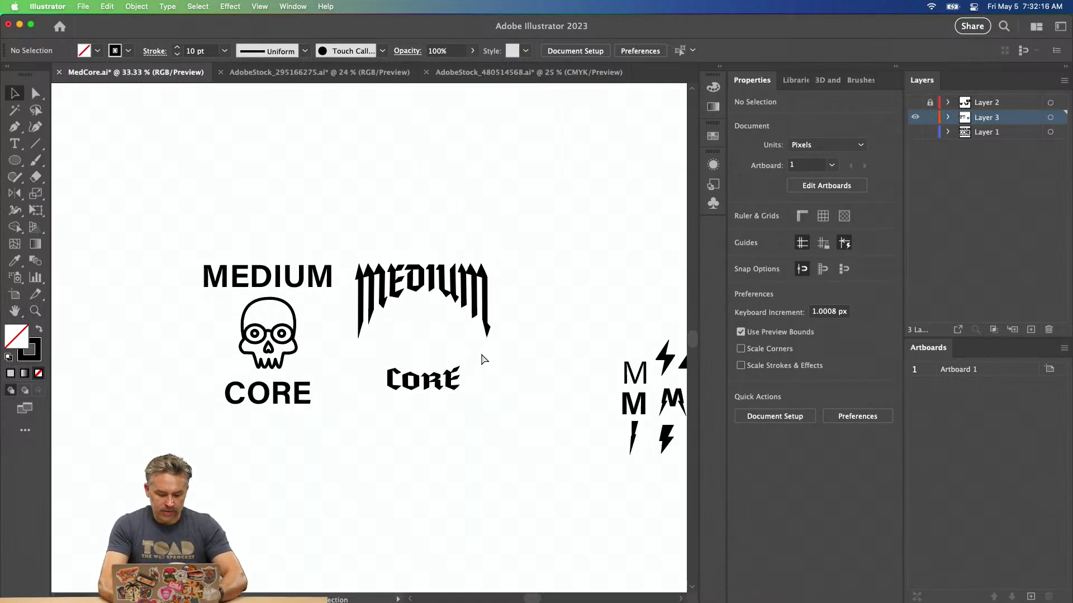
pyautogui.press('super+plus')
pyautogui.press('super+plus')
pyautogui.press('super+plus')
pyautogui.moveTo(447, 326); pyautogui.dragTo(329, 345)
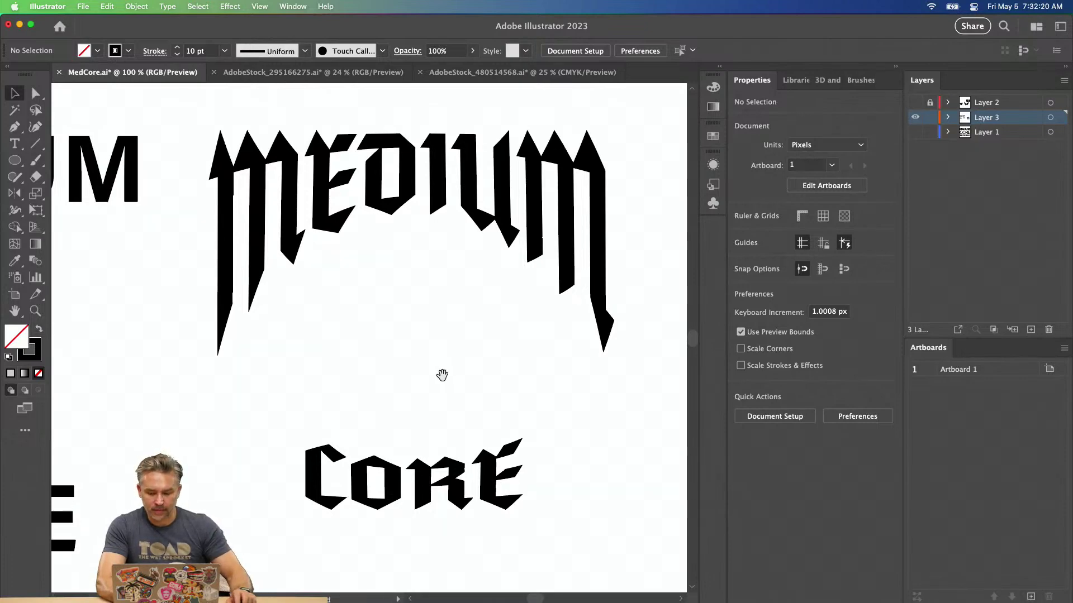
pyautogui.hscroll(15, 441, 375)
pyautogui.scroll(-10, 555, 379)
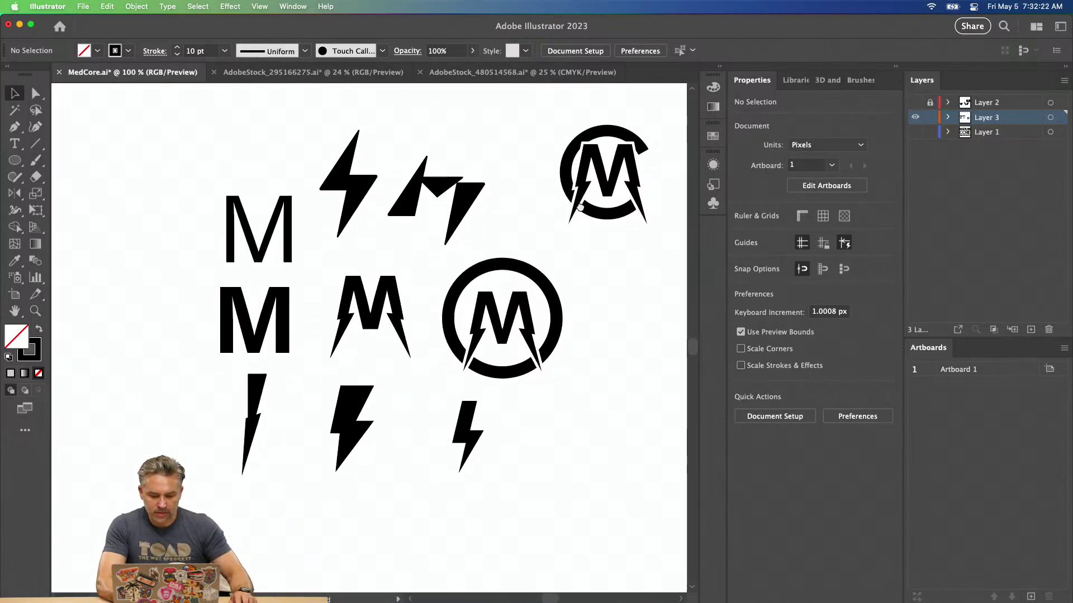
pyautogui.click(354, 404)
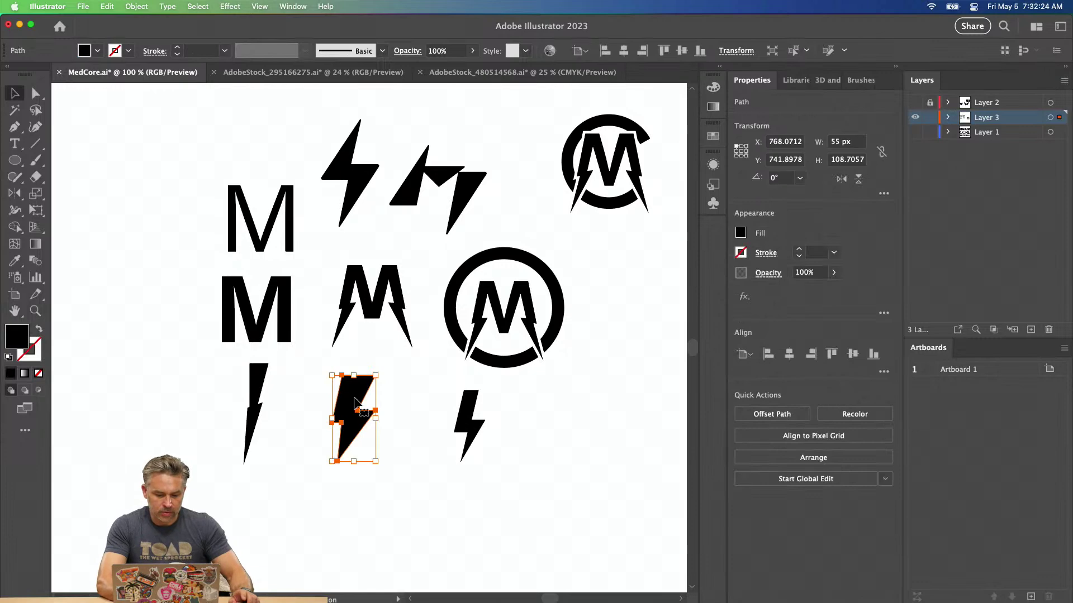
pyautogui.moveTo(150, 278); pyautogui.dragTo(754, 397)
pyautogui.moveTo(324, 343); pyautogui.dragTo(510, 397)
pyautogui.press('super+v')
pyautogui.moveTo(367, 326); pyautogui.dragTo(289, 341)
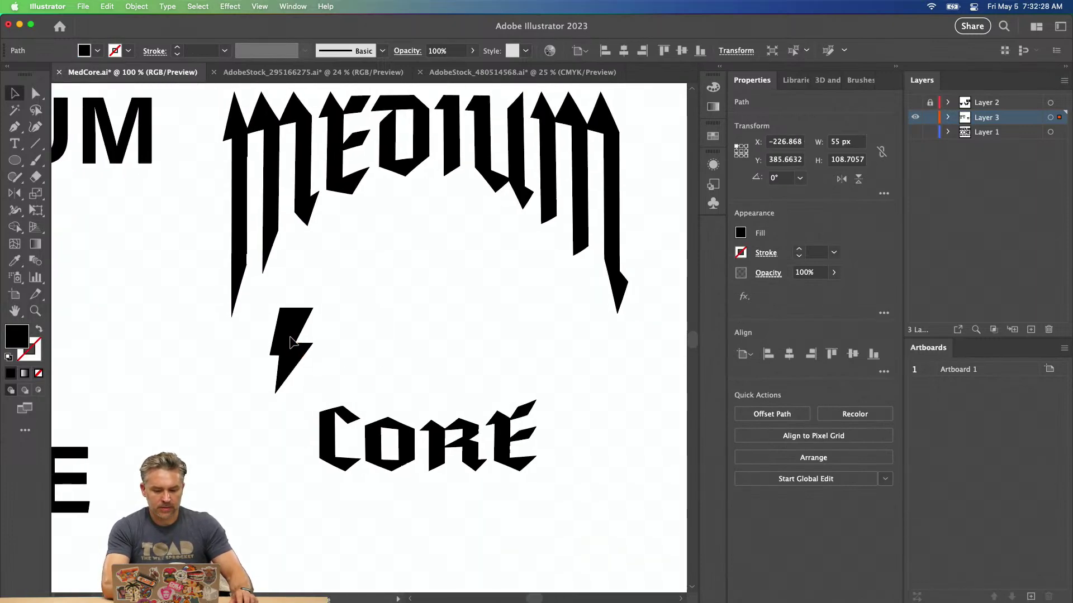
# Duplicate the bolt to the opposite side of the layout and reflect the copy so the two bolts mirror each other.
pyautogui.moveTo(264, 303)
pyautogui.mouseDown()
pyautogui.moveTo(283, 290)
pyautogui.moveTo(277, 300)
pyautogui.mouseUp()
pyautogui.press('super+z')
pyautogui.moveTo(287, 336); pyautogui.dragTo(554, 337)
pyautogui.doubleClick(14, 193)
pyautogui.press('Return')
pyautogui.click(143, 410)
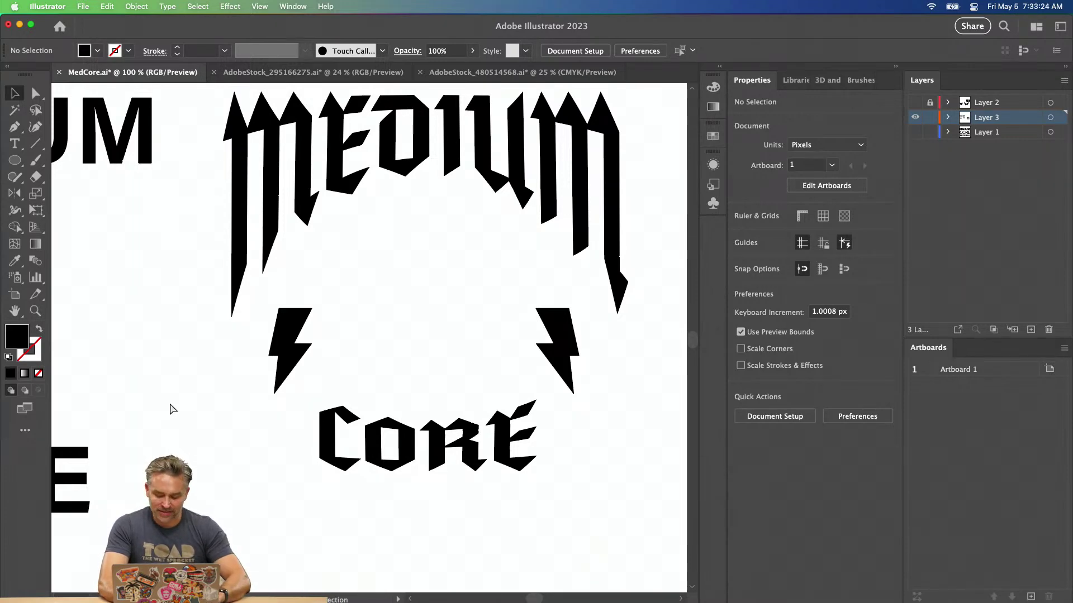
# Switch to Chrome and open the Pinterest results for medium core design.
pyautogui.press('super+minus')
pyautogui.moveTo(230, 302); pyautogui.dragTo(266, 320)
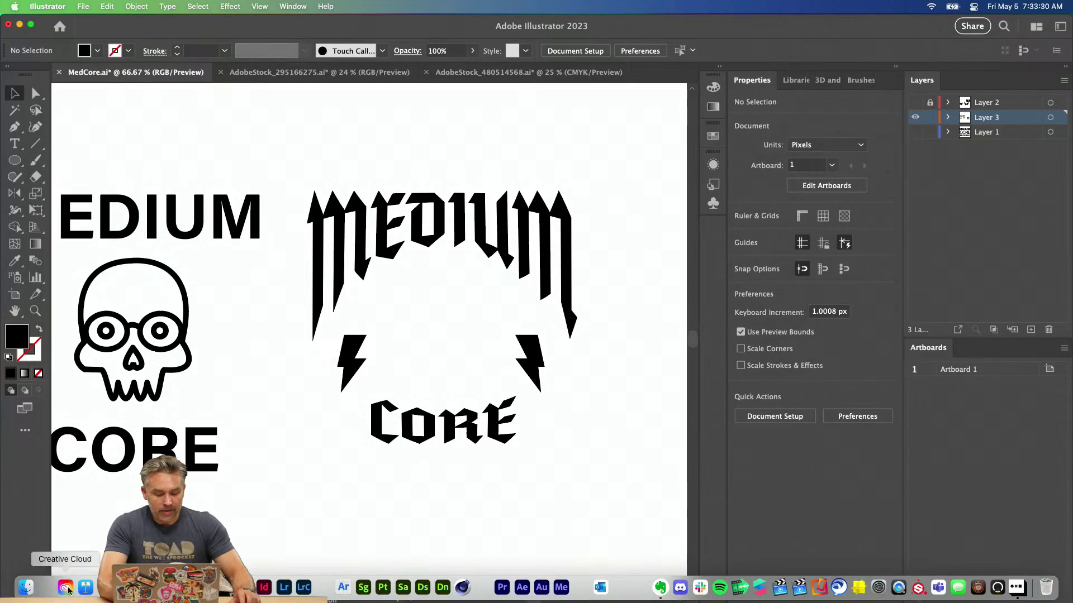
pyautogui.click(89, 586)
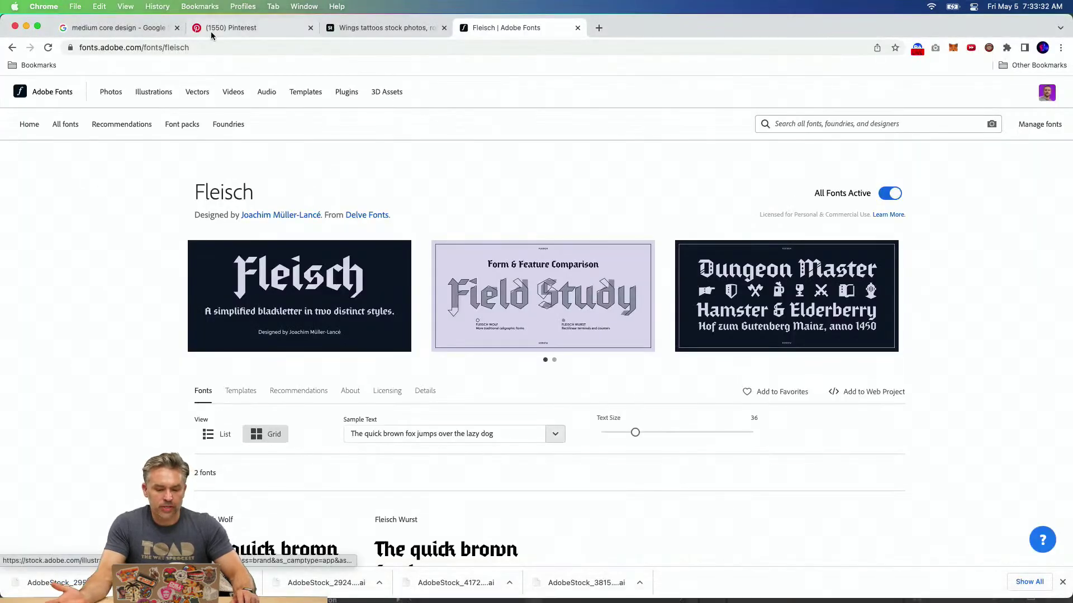
pyautogui.click(231, 27)
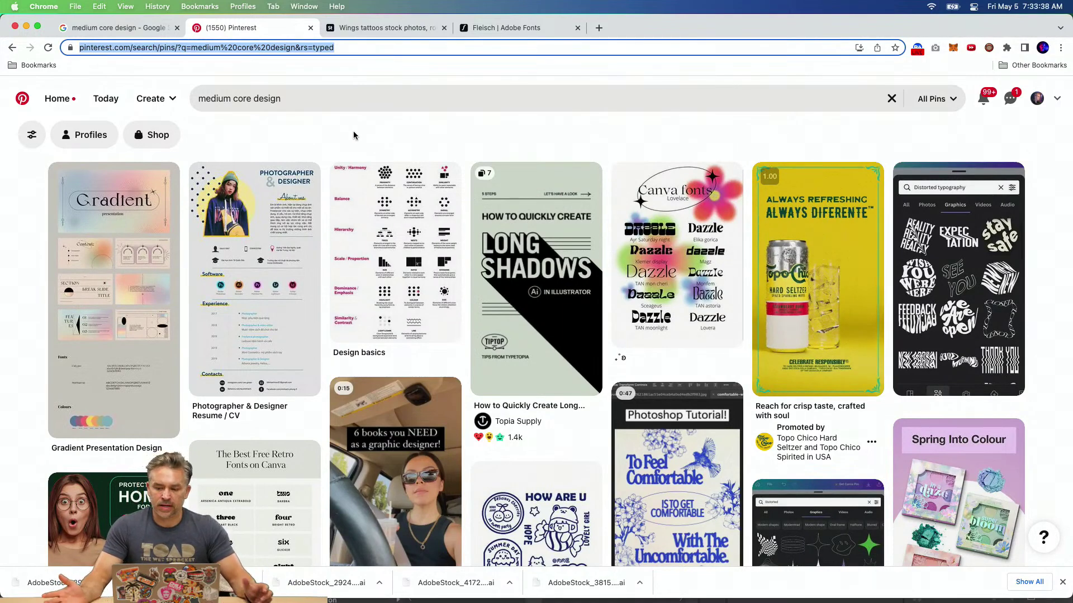
# Search Google Images for "motorcycle club logo" in a new browser tab.
pyautogui.click(596, 32)
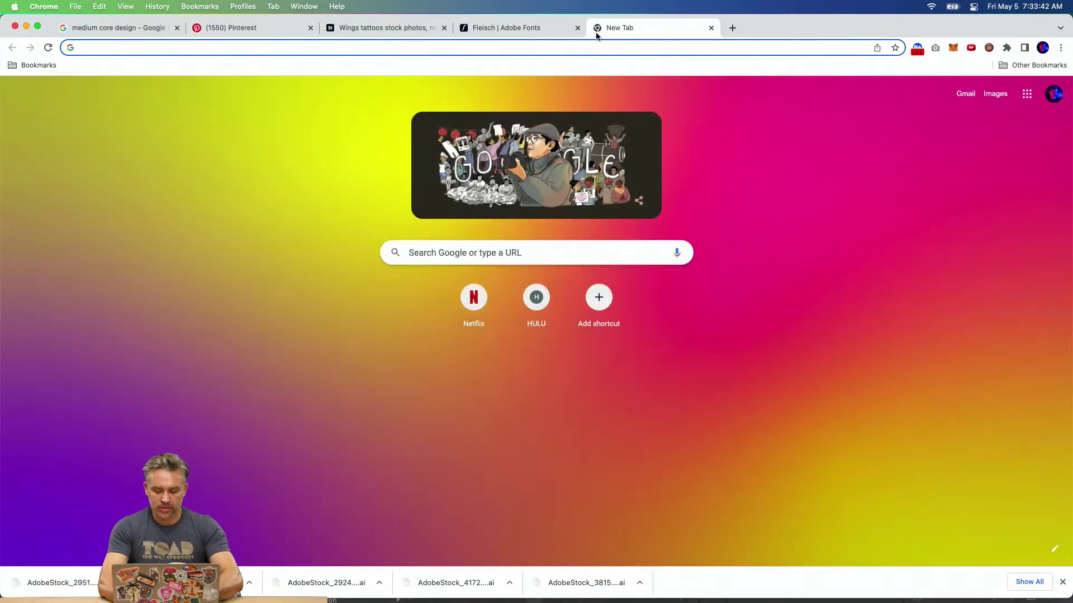
pyautogui.write('motorc')
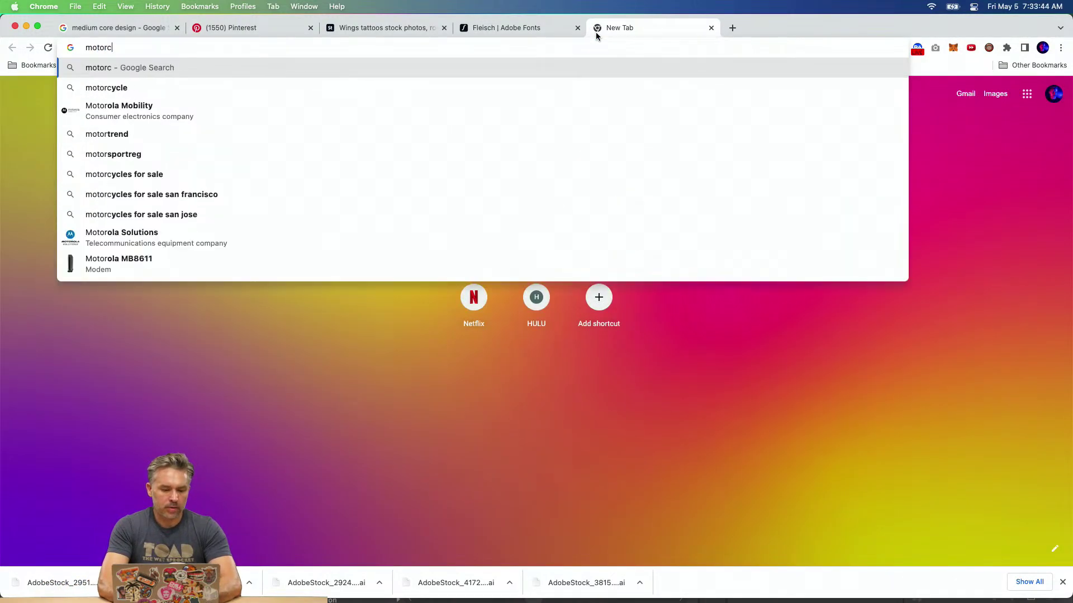
pyautogui.write('ycle club')
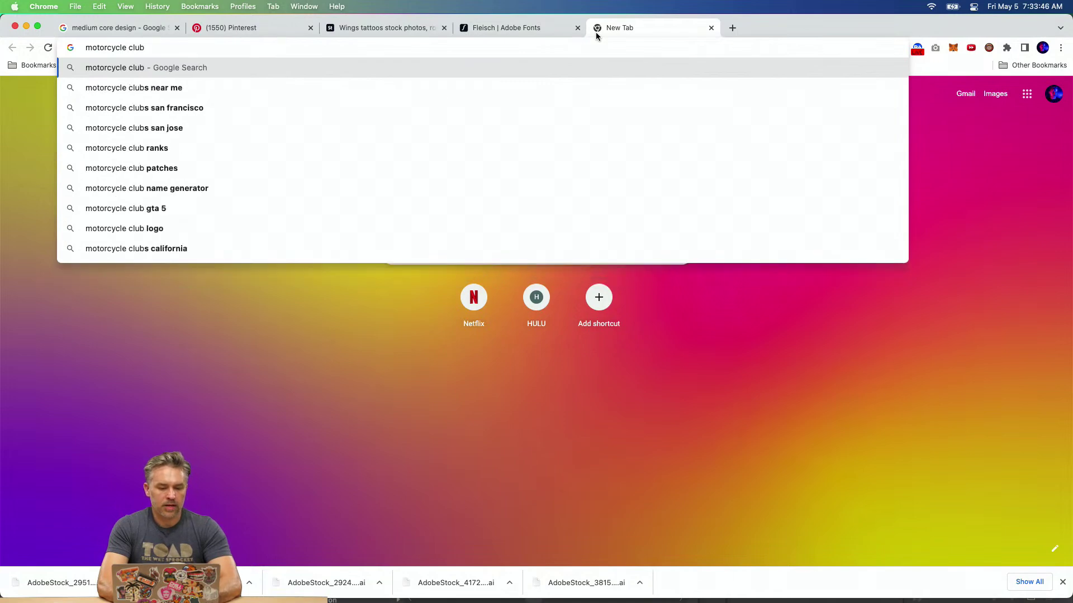
pyautogui.write(' des')
pyautogui.press('BackSpace')
pyautogui.press('BackSpace')
pyautogui.press('BackSpace')
pyautogui.write('lgoo')
pyautogui.press('BackSpace')
pyautogui.press('BackSpace')
pyautogui.press('BackSpace')
pyautogui.write('ogo')
pyautogui.moveTo(183, 47); pyautogui.dragTo(2, 31)
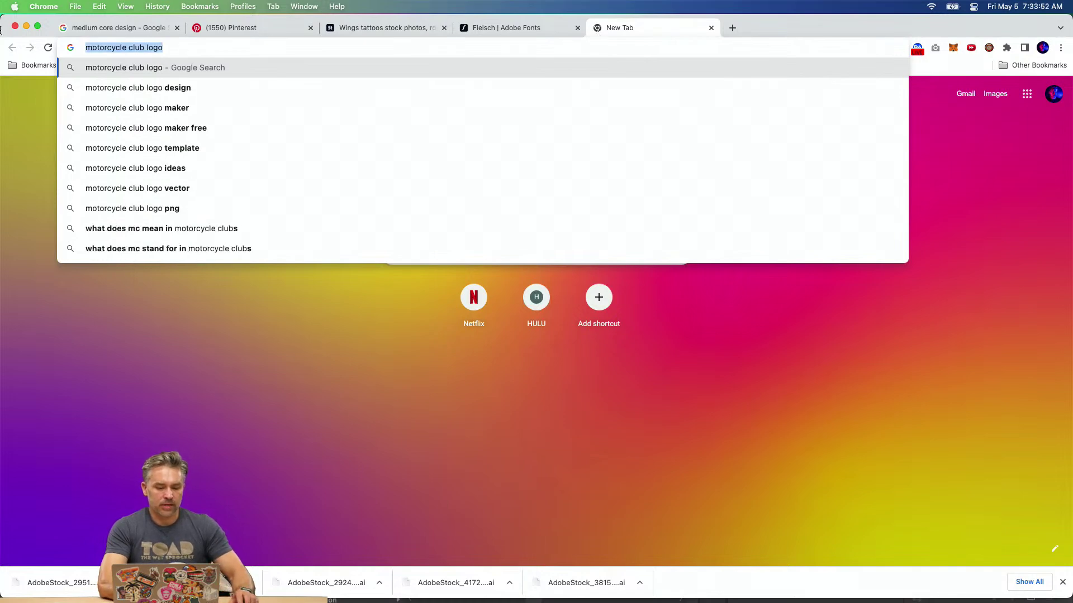
pyautogui.press('Return')
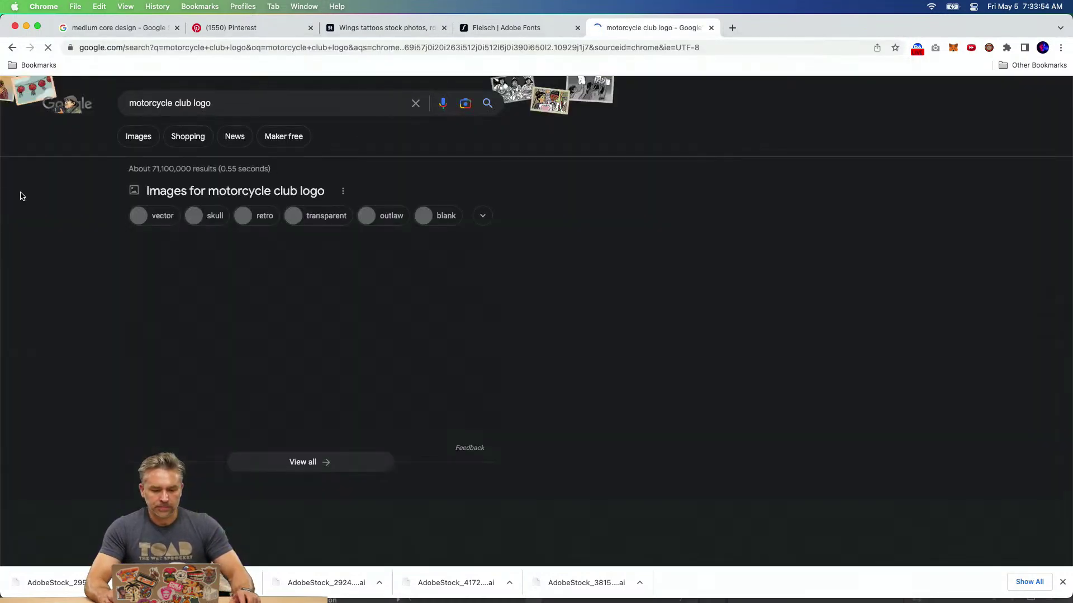
pyautogui.click(132, 143)
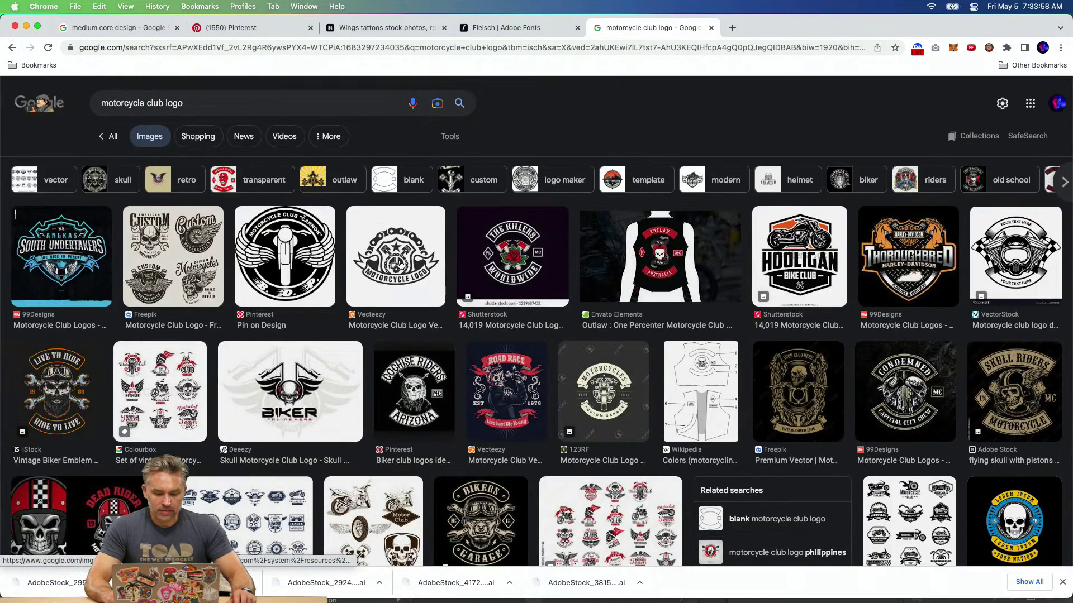
# Preview several motorcycle club logos in the image results and examine how their lettering arcs around the central artwork.
pyautogui.click(400, 264)
pyautogui.click(548, 157)
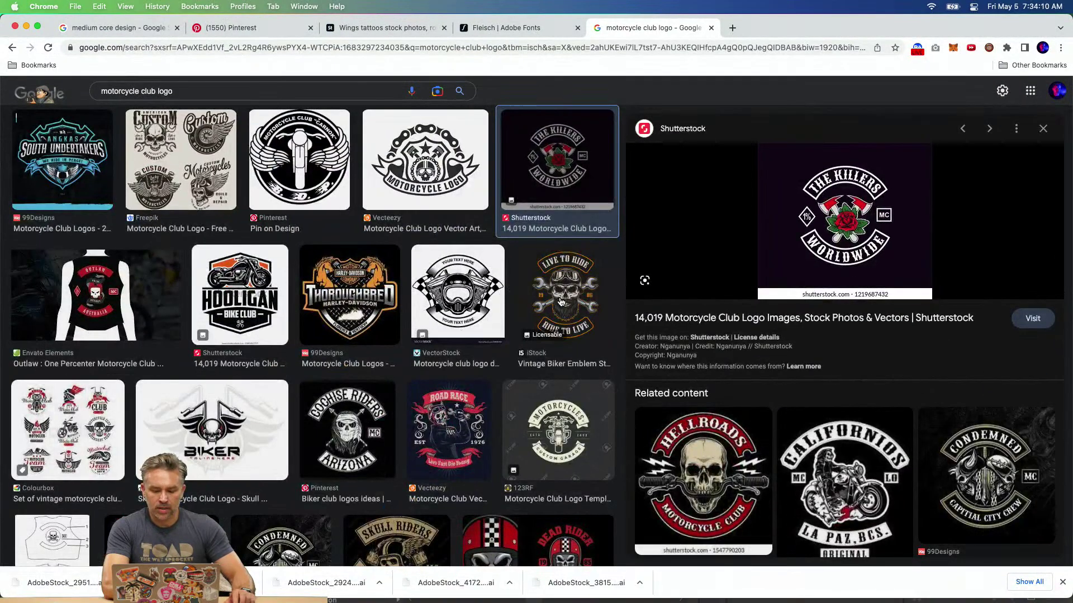
pyautogui.click(442, 300)
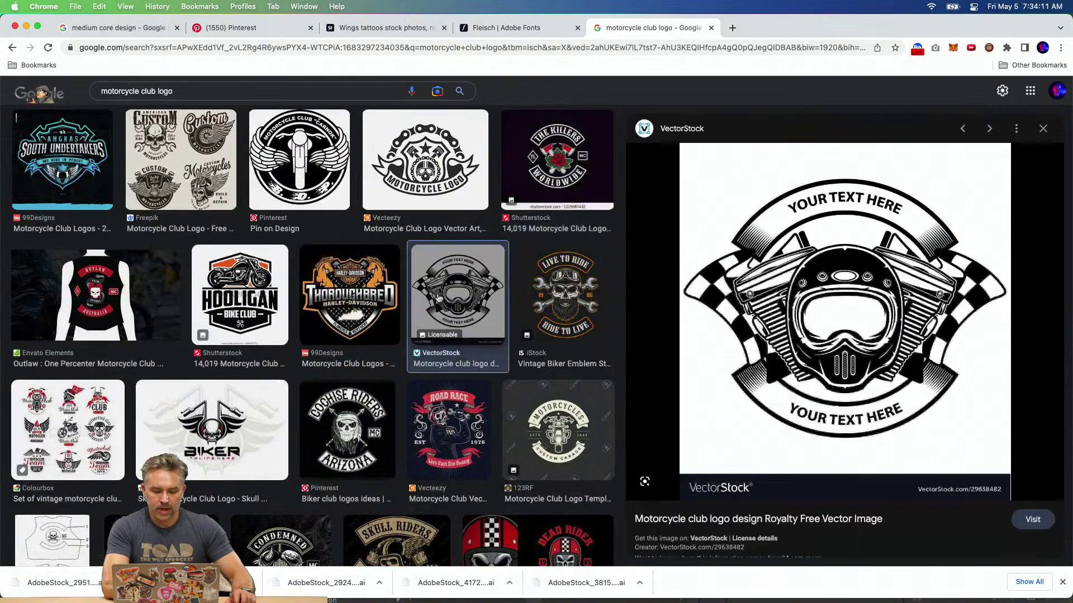
pyautogui.click(230, 289)
pyautogui.click(338, 449)
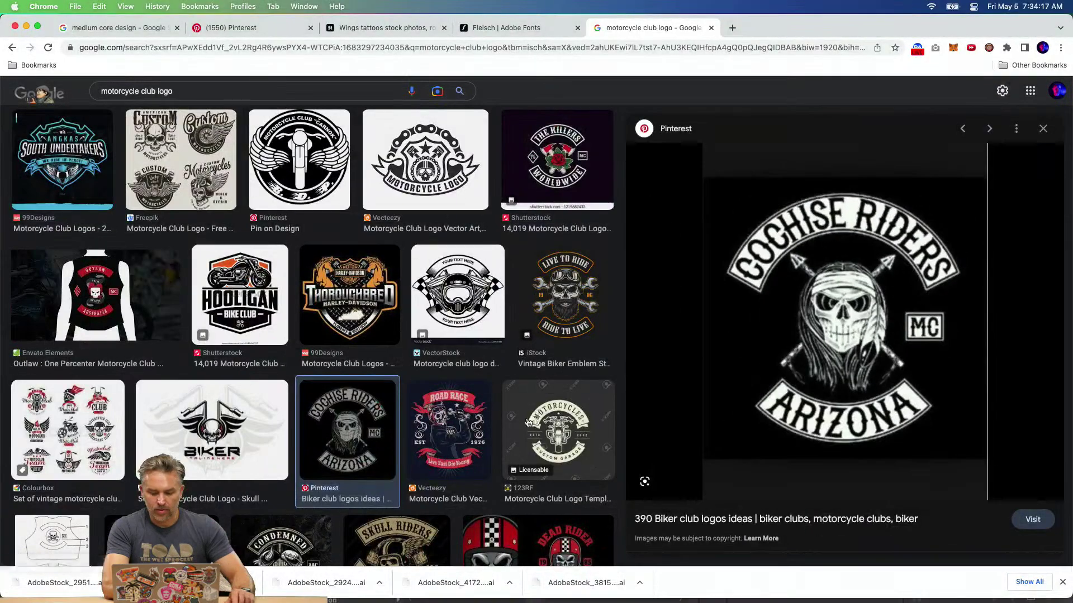
pyautogui.click(35, 525)
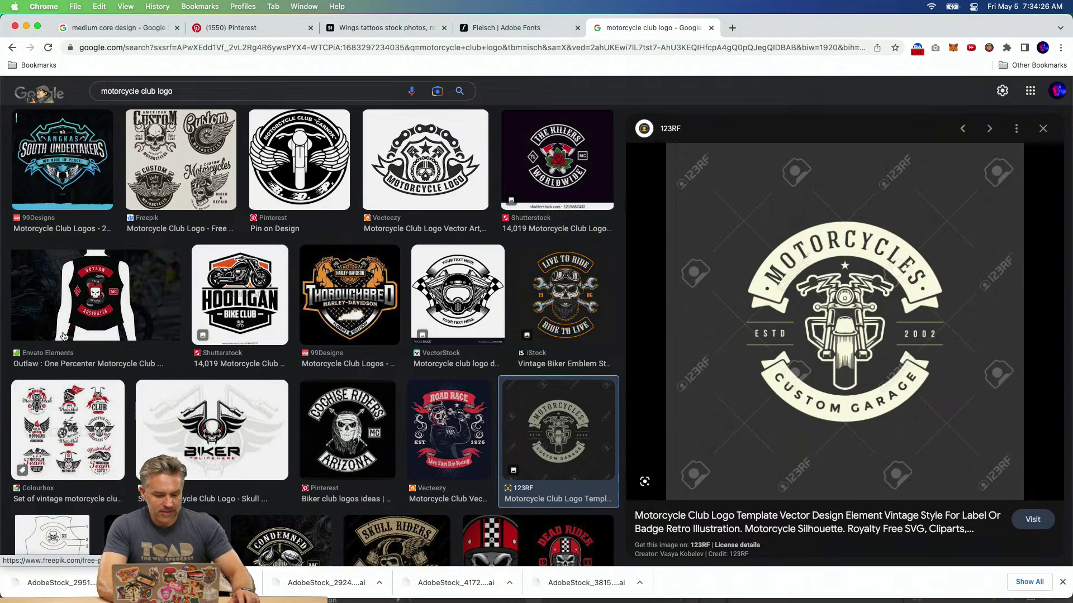
pyautogui.click(26, 420)
pyautogui.click(195, 429)
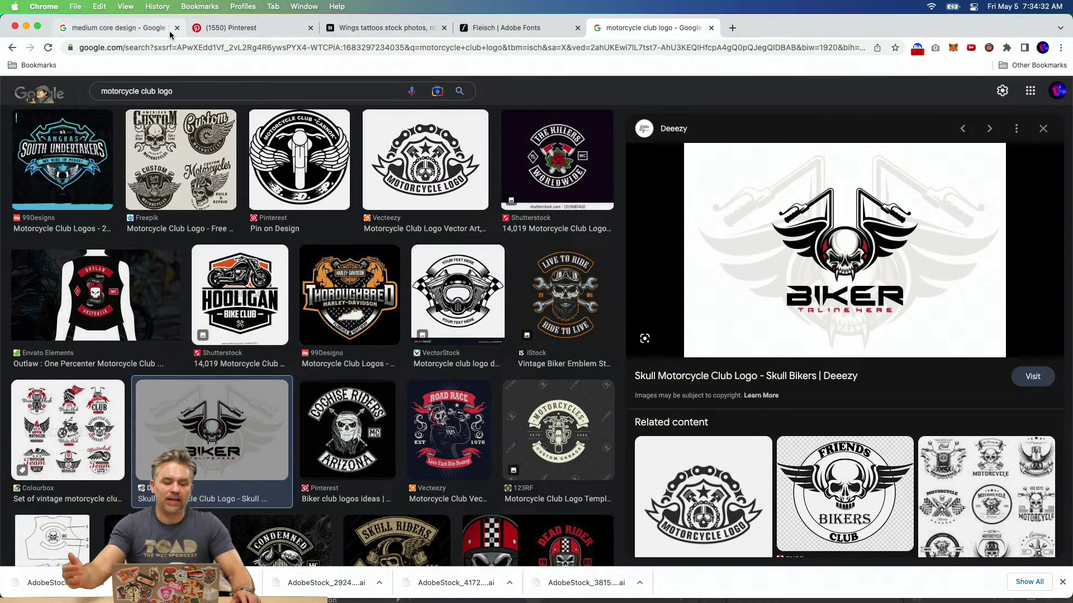
# Switch back to Illustrator, hide Layer 3, and show and unlock the skull and wing artwork on Layer 2.
pyautogui.click(26, 28)
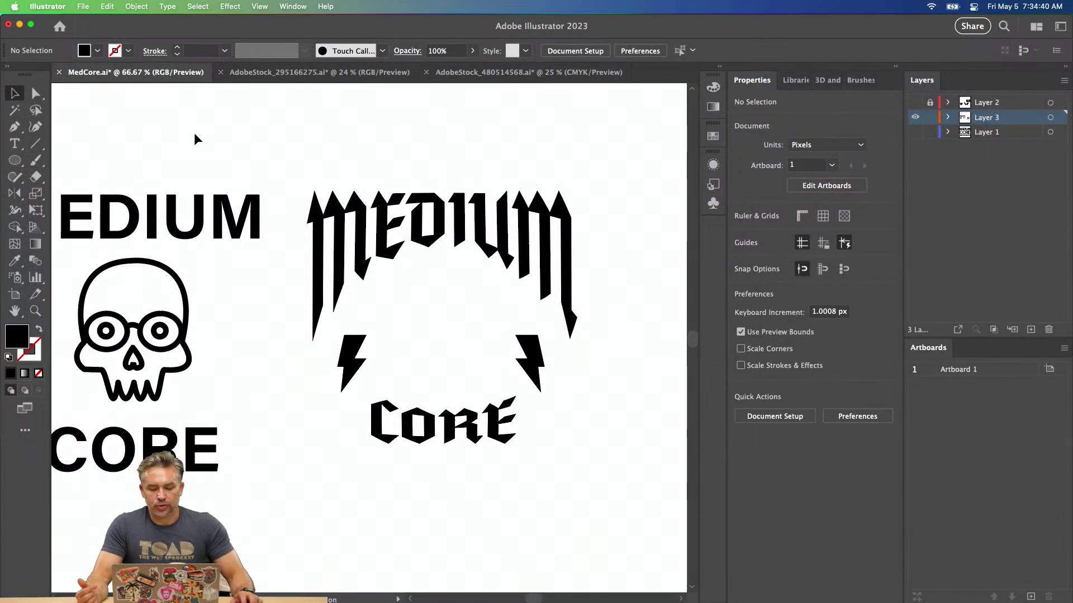
pyautogui.click(915, 118)
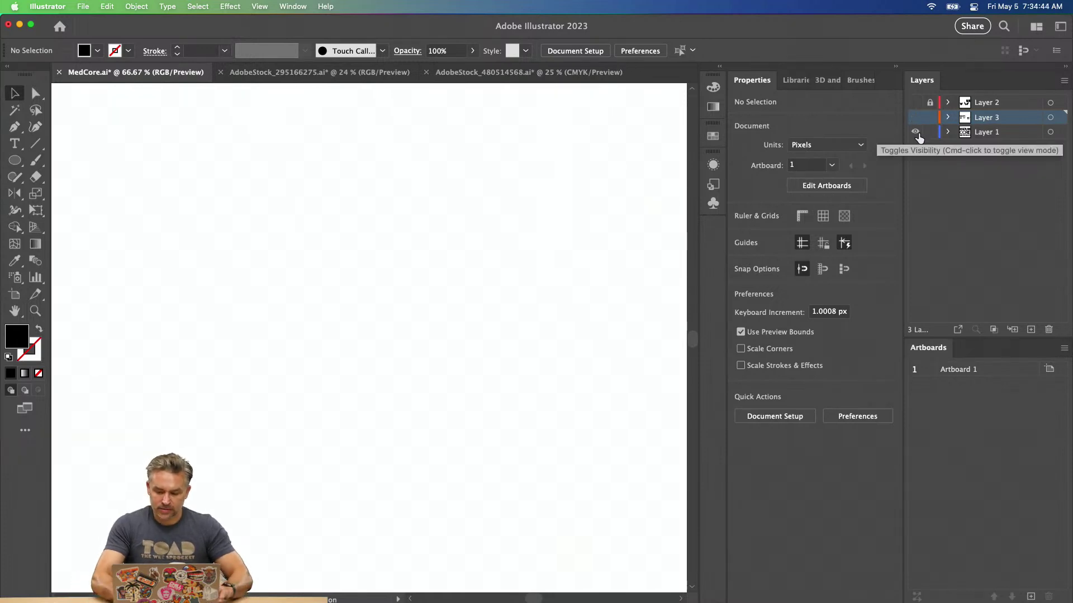
pyautogui.press('super+minus')
pyautogui.press('super+minus')
pyautogui.press('super+minus')
pyautogui.click(915, 131)
pyautogui.click(916, 103)
pyautogui.moveTo(440, 246); pyautogui.dragTo(232, 244)
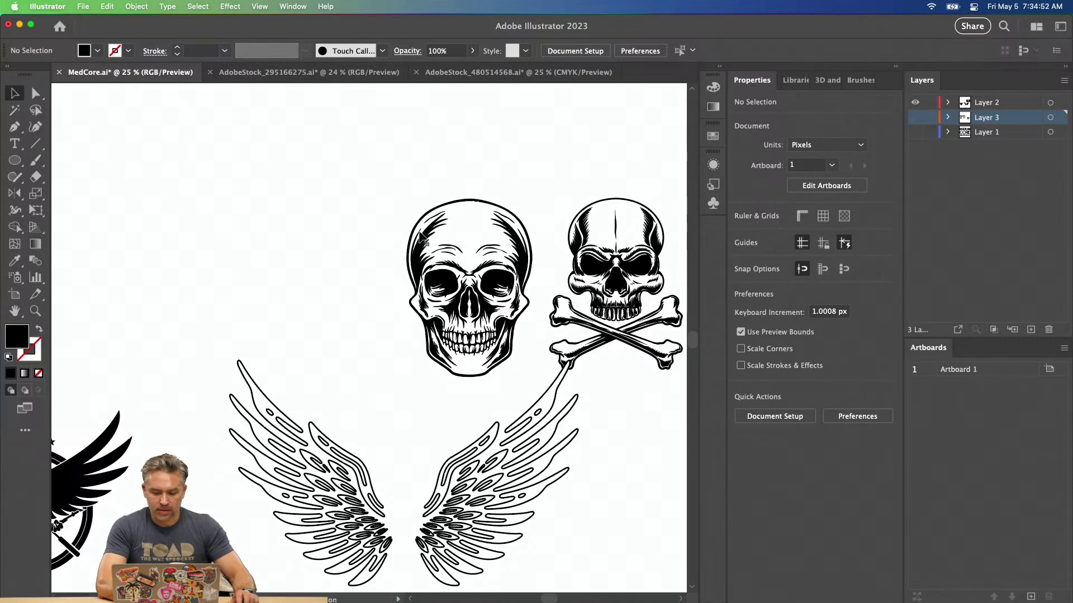
# Copy the skull without crossbones from Layer 2, hide that layer, then show Layer 3 and paste the skull there.
pyautogui.moveTo(203, 267); pyautogui.dragTo(140, 282)
pyautogui.click(363, 296)
pyautogui.click(915, 102)
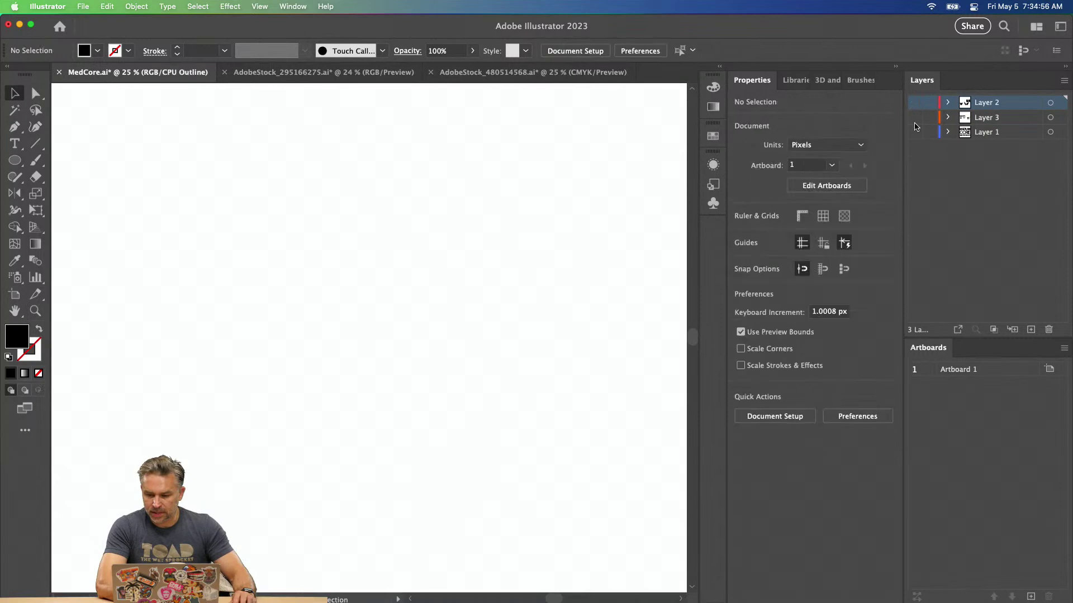
pyautogui.click(915, 119)
pyautogui.click(985, 119)
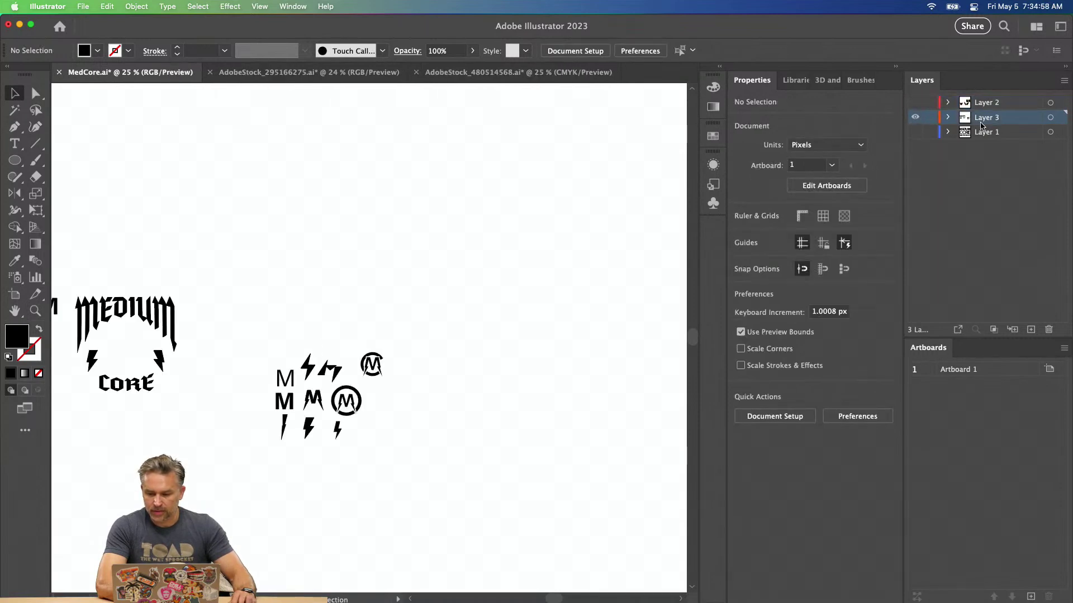
pyautogui.moveTo(180, 246); pyautogui.dragTo(448, 254)
pyautogui.press('super+v')
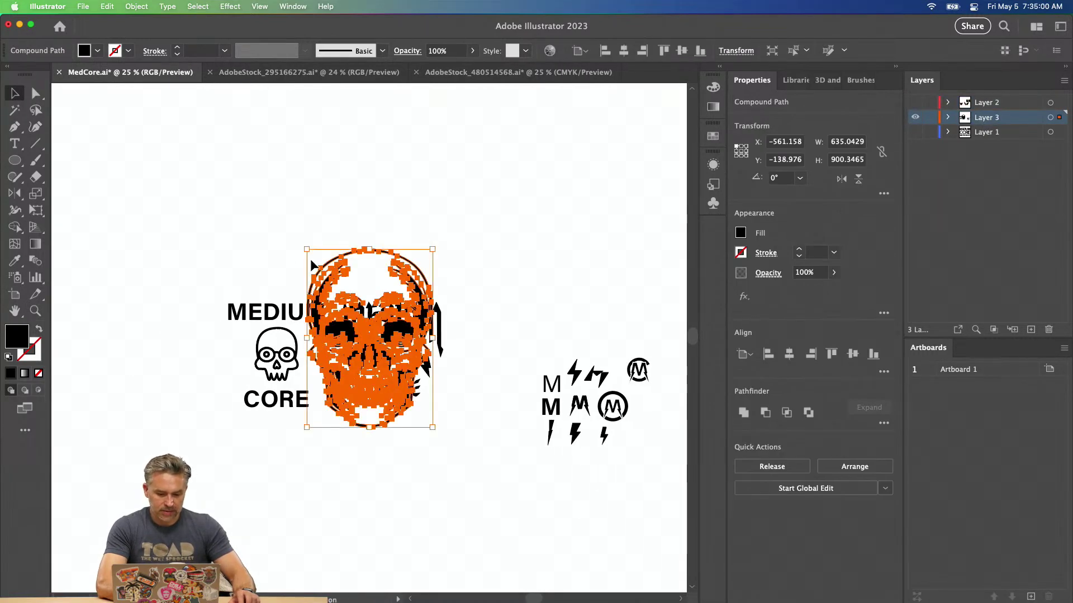
# Scale the pasted skull down to about 204 by 290 px and centre it between the bolts, MEDIUM and CORE.
pyautogui.moveTo(306, 252); pyautogui.dragTo(339, 306)
pyautogui.moveTo(370, 340); pyautogui.dragTo(393, 357)
pyautogui.press('super+equal')
pyautogui.press('super+equal')
pyautogui.press('super+equal')
pyautogui.press('super+equal')
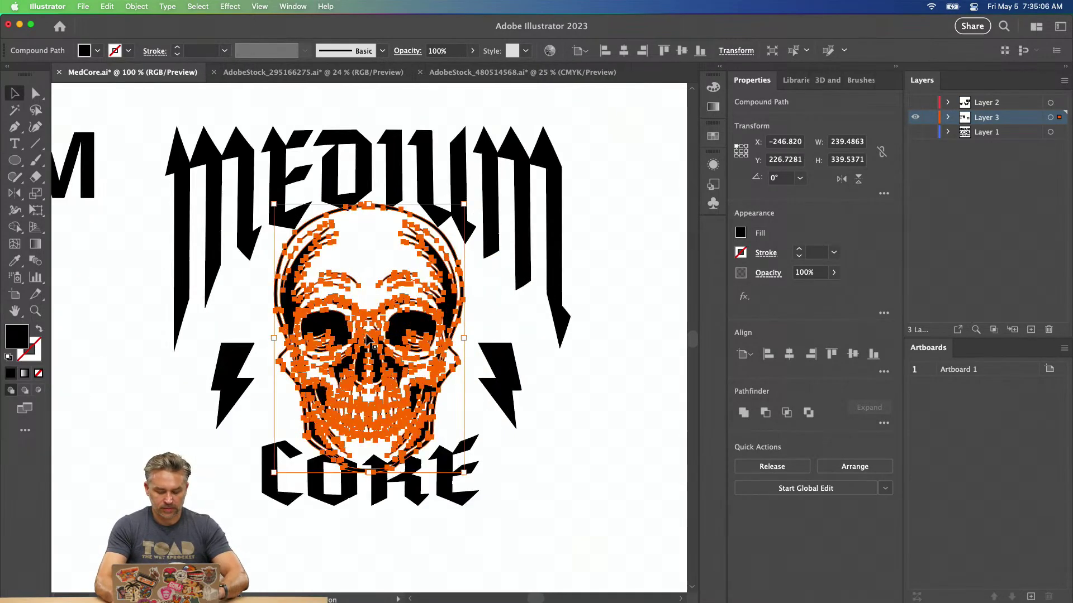
pyautogui.moveTo(273, 204); pyautogui.dragTo(287, 223)
pyautogui.moveTo(302, 307); pyautogui.dragTo(302, 301)
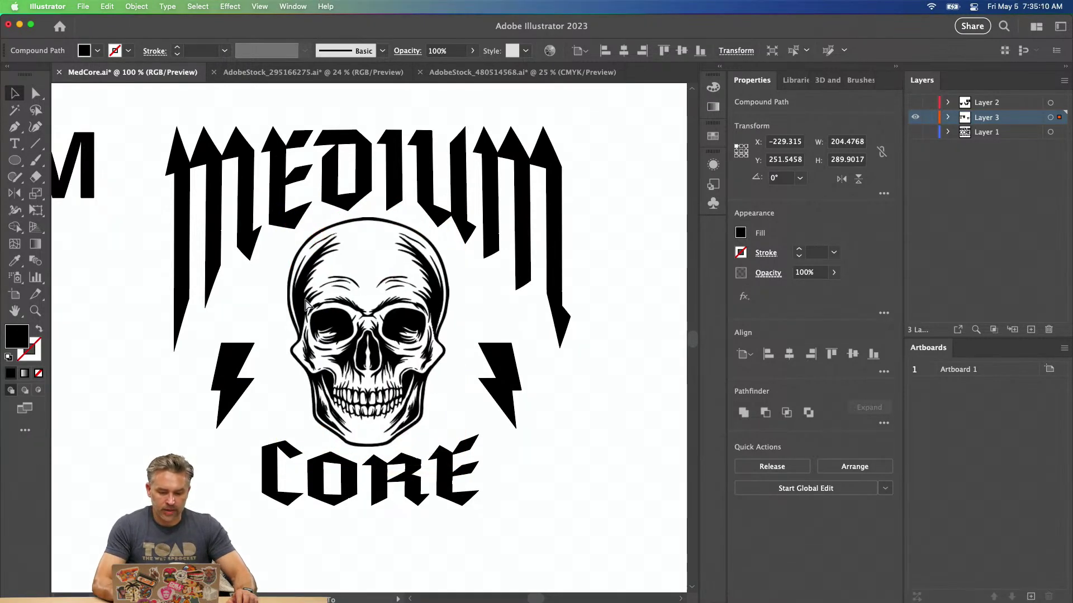
pyautogui.click(135, 284)
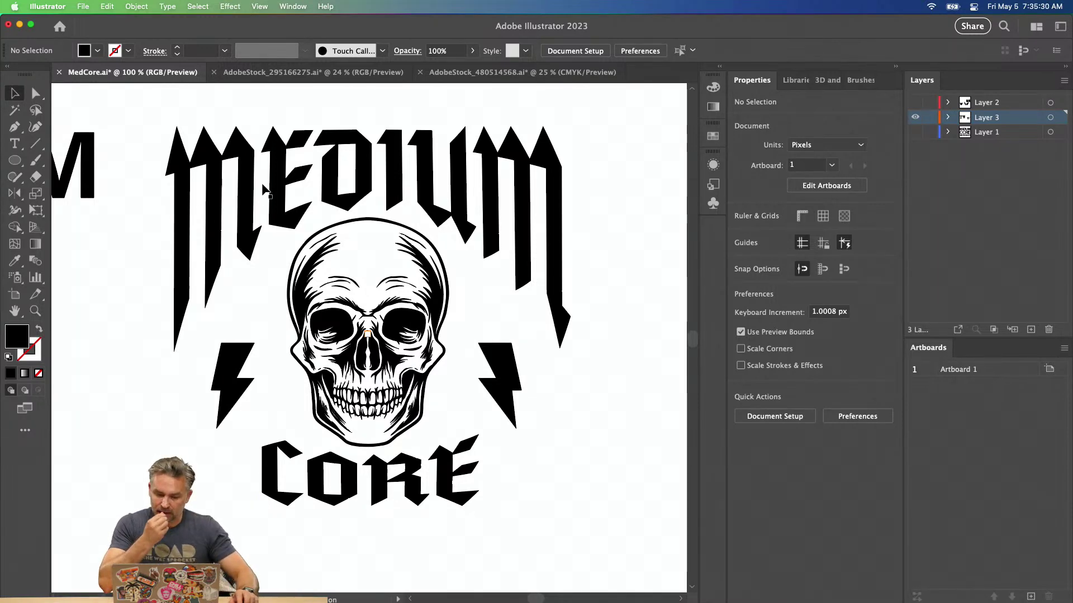
# Show the appearance attributes of the warped MEDIUM lettering and add a black fill to the envelope.
pyautogui.click(276, 193)
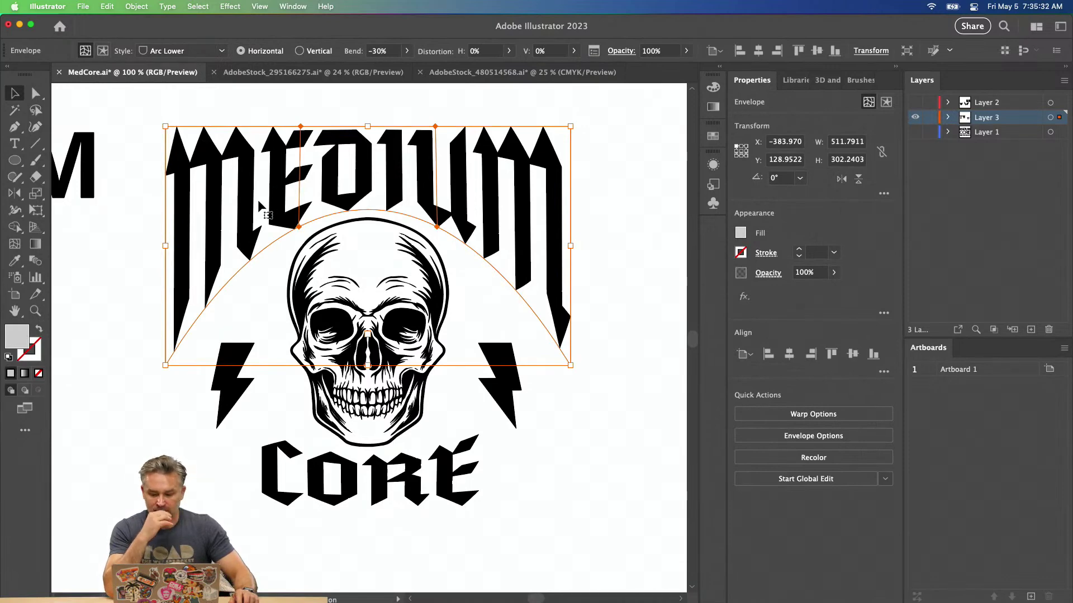
pyautogui.click(766, 253)
pyautogui.click(797, 197)
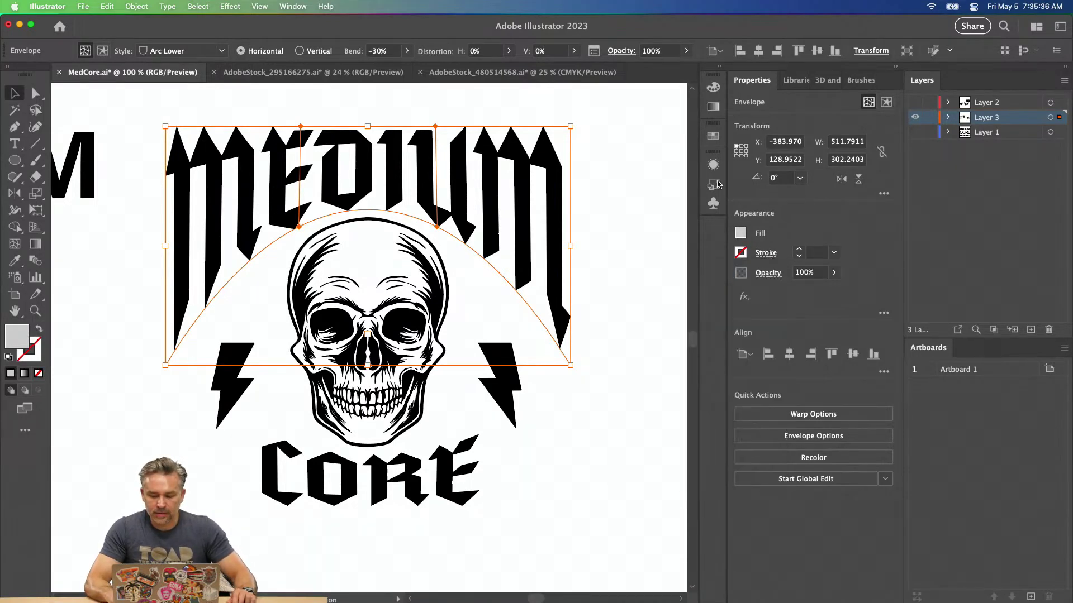
pyautogui.click(721, 69)
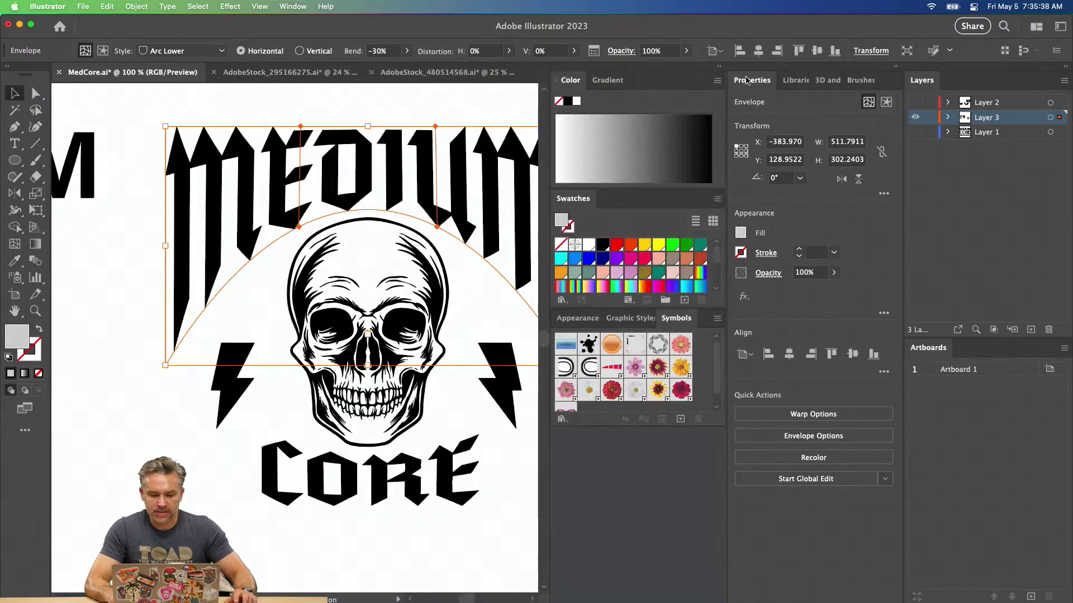
pyautogui.click(897, 69)
pyautogui.click(722, 442)
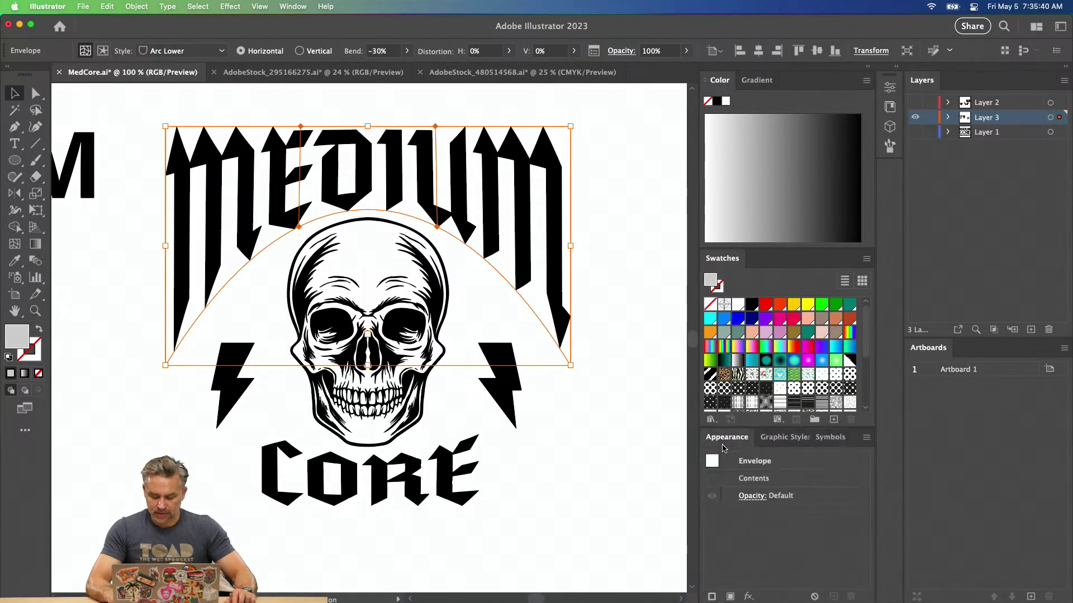
pyautogui.click(730, 597)
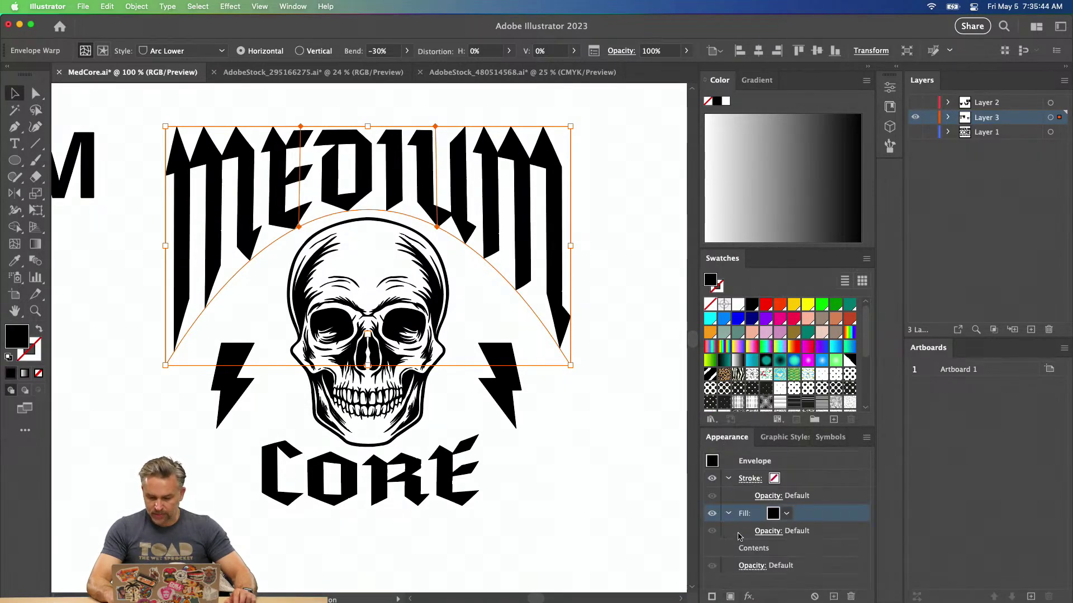
pyautogui.click(813, 480)
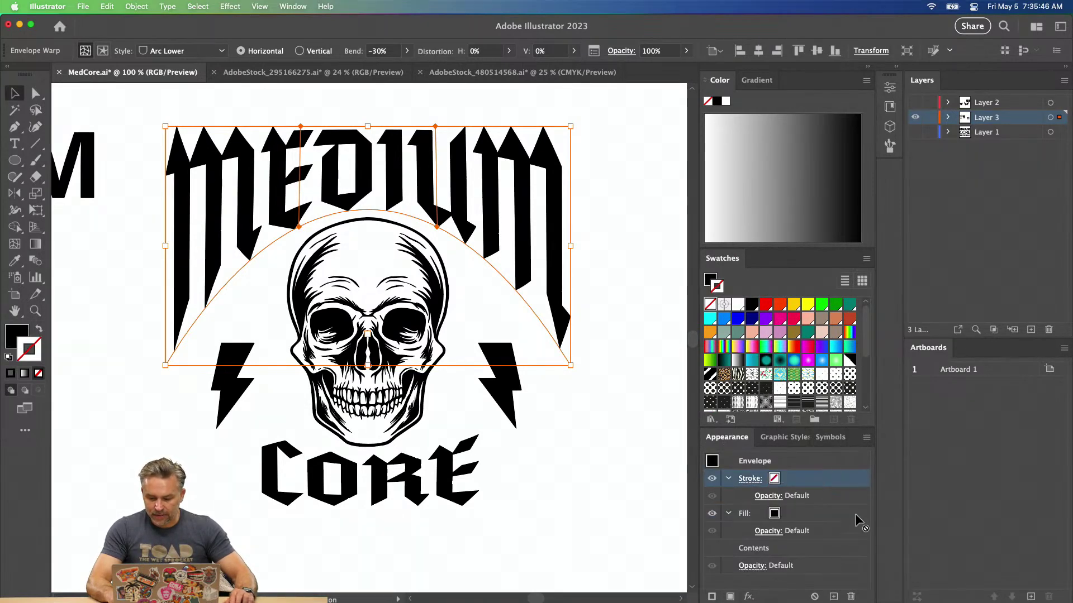
# Float the Appearance panel beside the artwork, make it taller and collapse the remaining docked panels.
pyautogui.moveTo(710, 439); pyautogui.dragTo(531, 218)
pyautogui.click(869, 67)
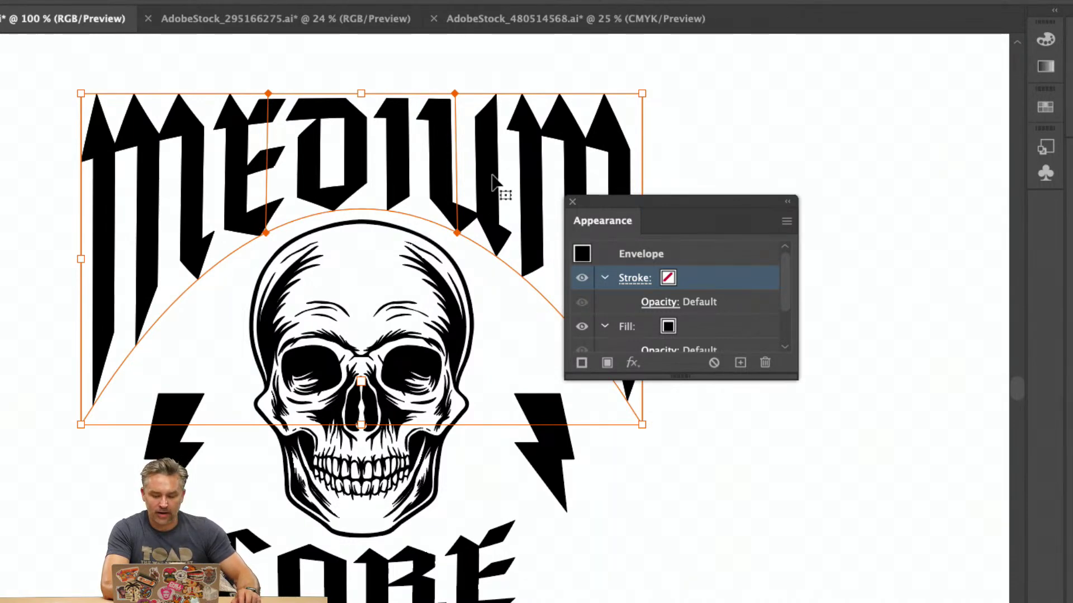
pyautogui.moveTo(787, 374); pyautogui.dragTo(787, 485)
# Give the MEDIUM envelope's empty stroke a black colour and a weight of 0.75 pt.
pyautogui.click(669, 278)
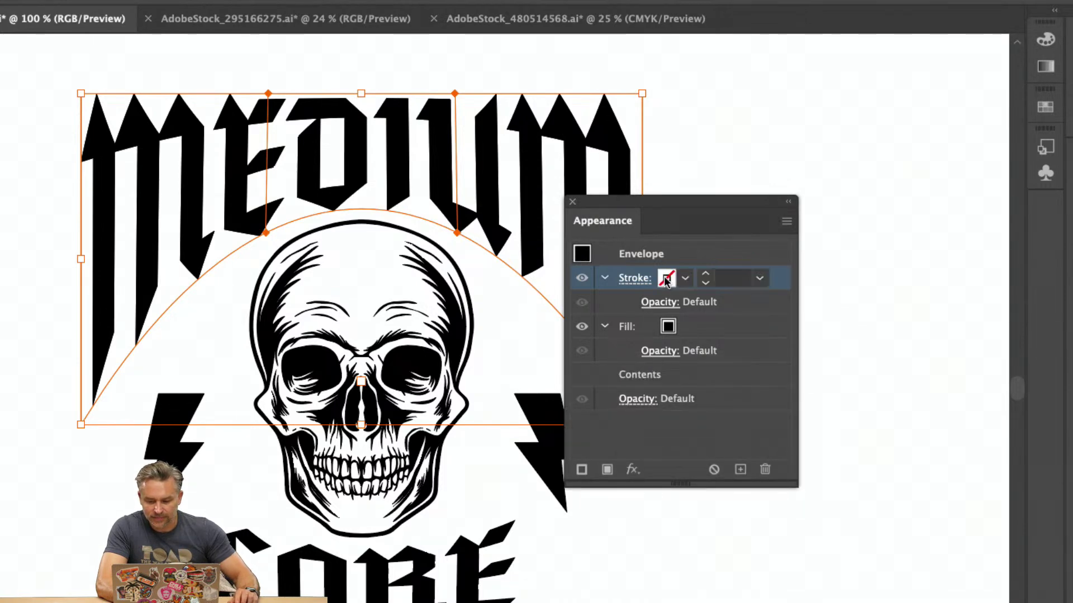
pyautogui.click(706, 276)
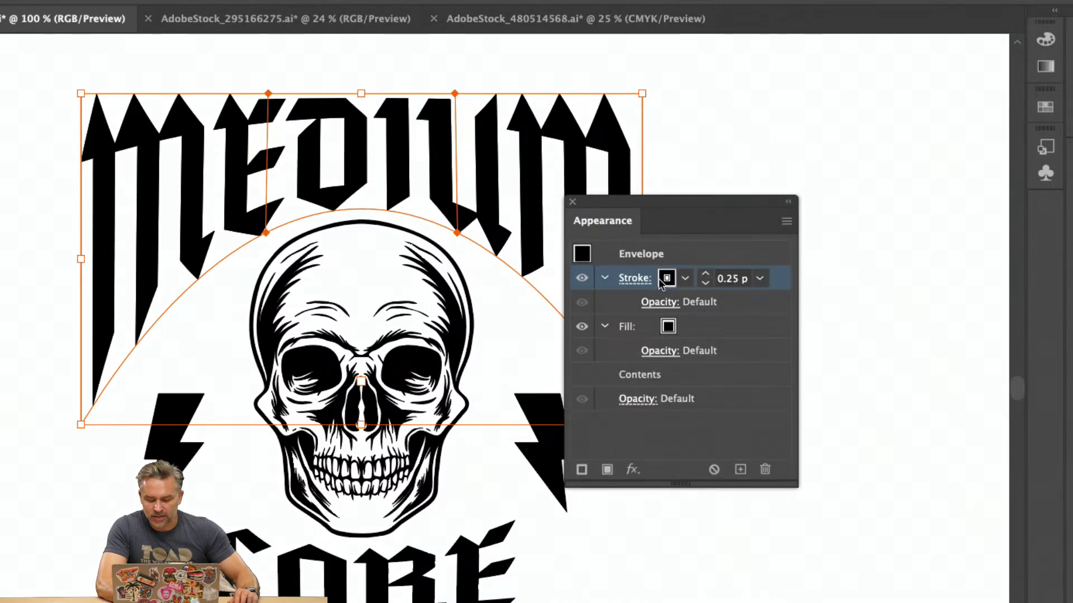
pyautogui.click(706, 276)
pyautogui.click(706, 276)
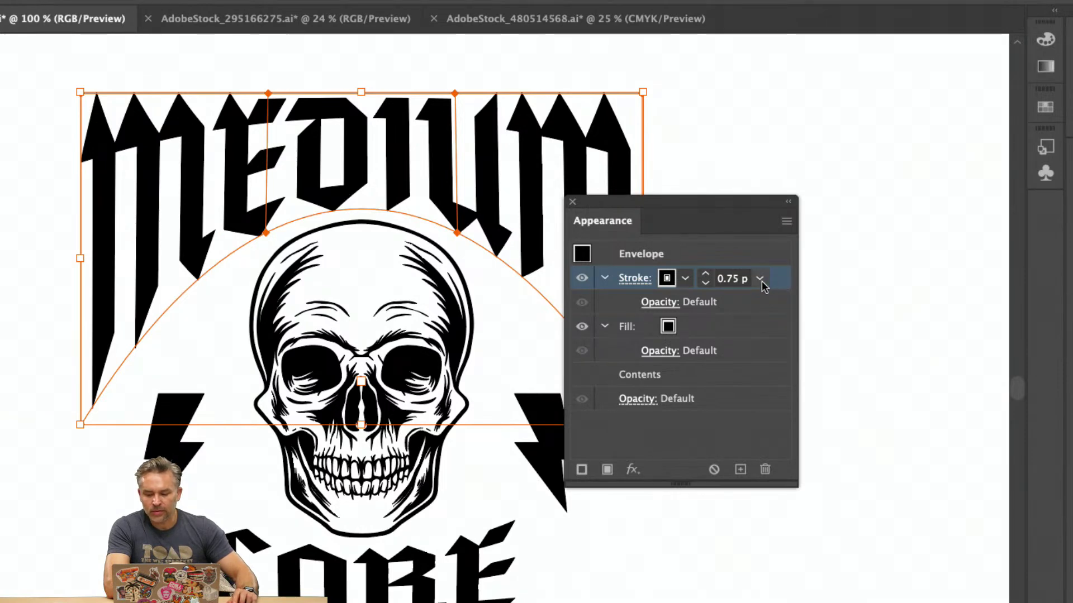
# Duplicate the MEDIUM envelope's stroke and set the lower of the two strokes to 2 pt.
pyautogui.click(740, 470)
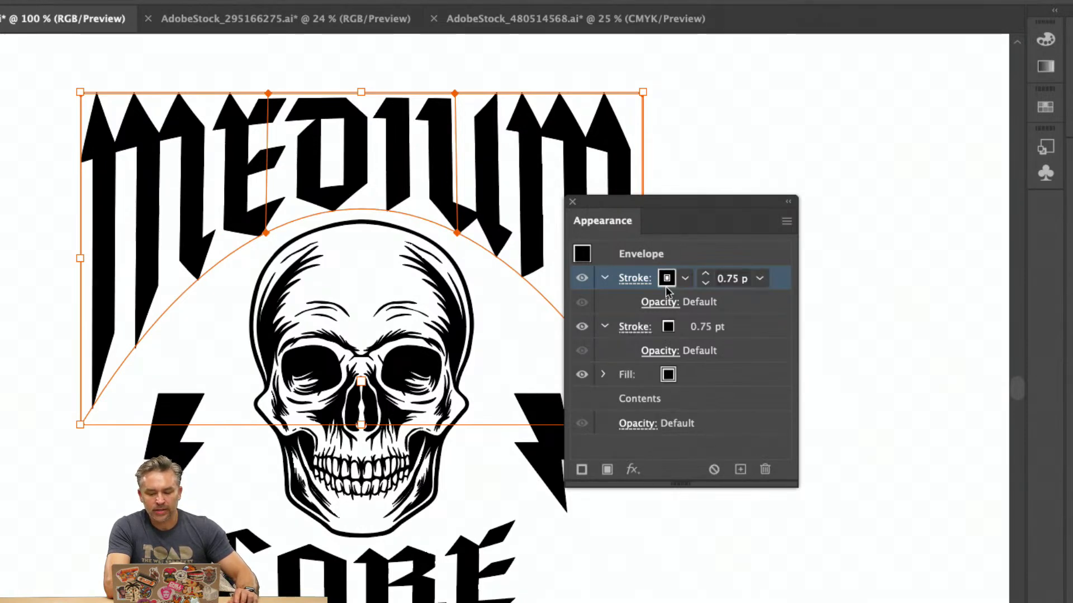
pyautogui.click(720, 329)
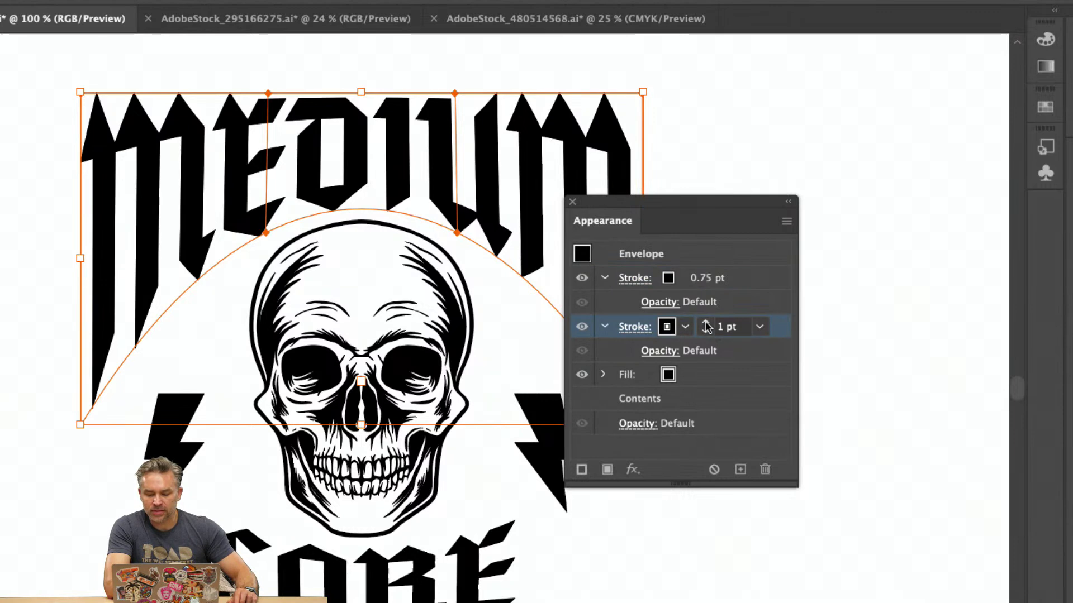
pyautogui.click(705, 324)
# Change the colour of the upper 0.75 pt stroke on the MEDIUM lettering to white.
pyautogui.click(696, 271)
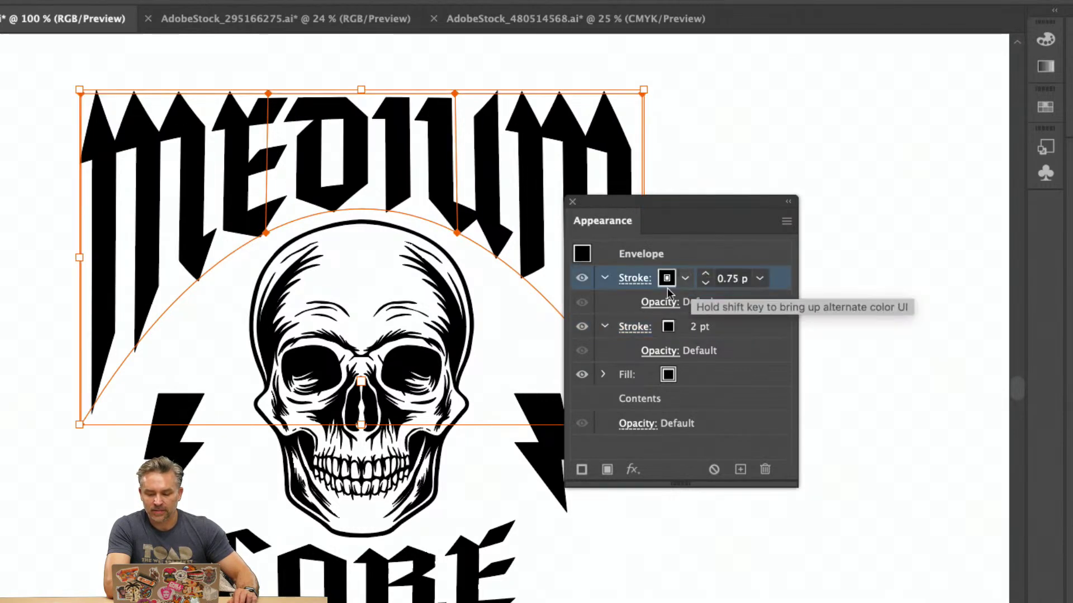
pyautogui.click(685, 278)
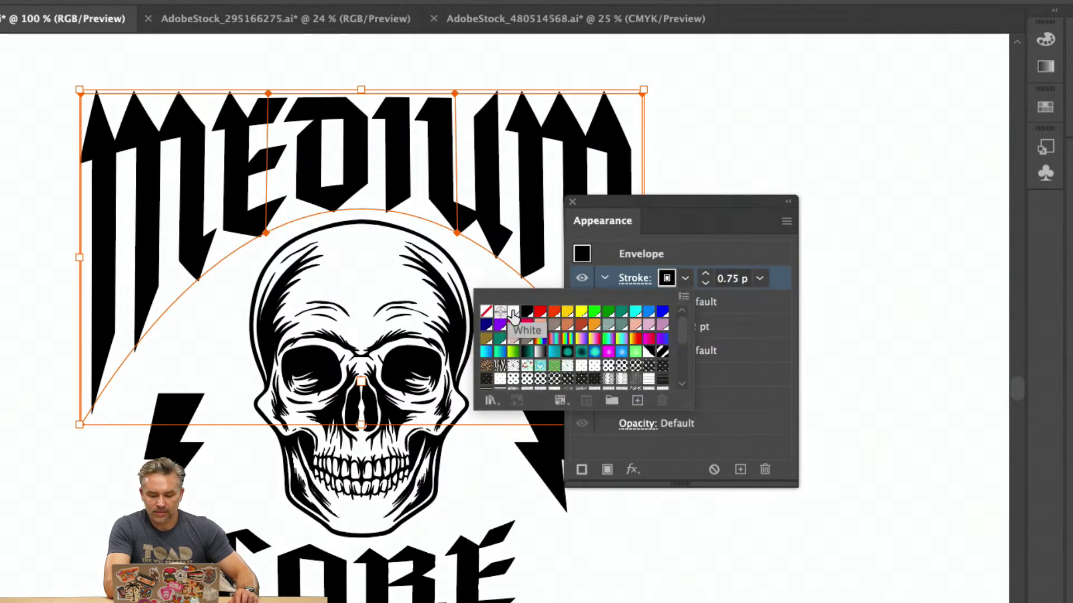
pyautogui.click(513, 315)
pyautogui.click(673, 243)
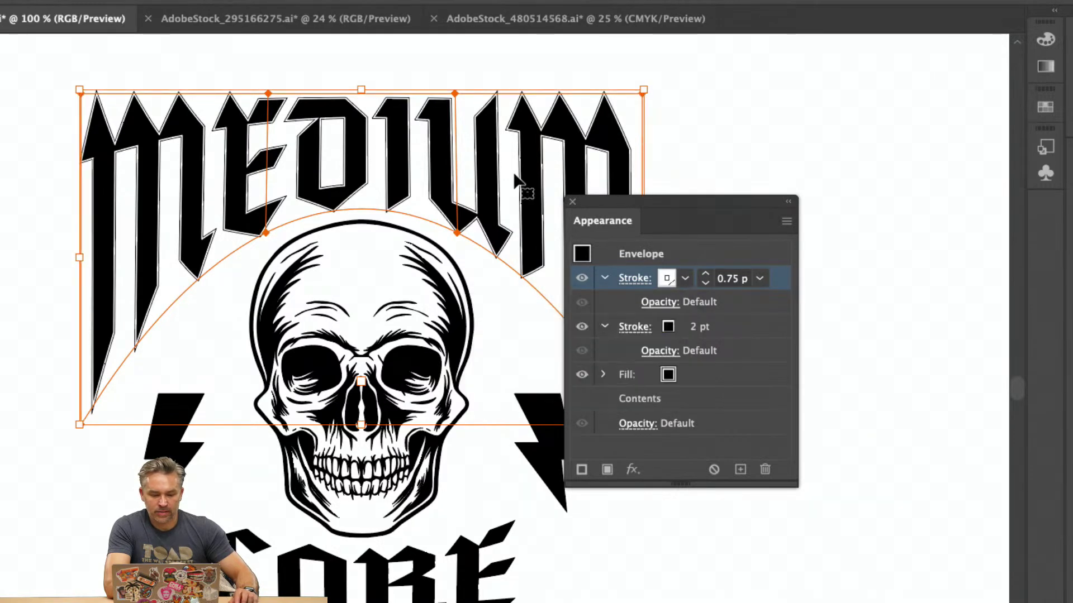
# Thicken MEDIUM's lower black stroke to 4 pt and its upper white stroke to 2 pt.
pyautogui.click(716, 329)
pyautogui.click(706, 324)
pyautogui.click(706, 324)
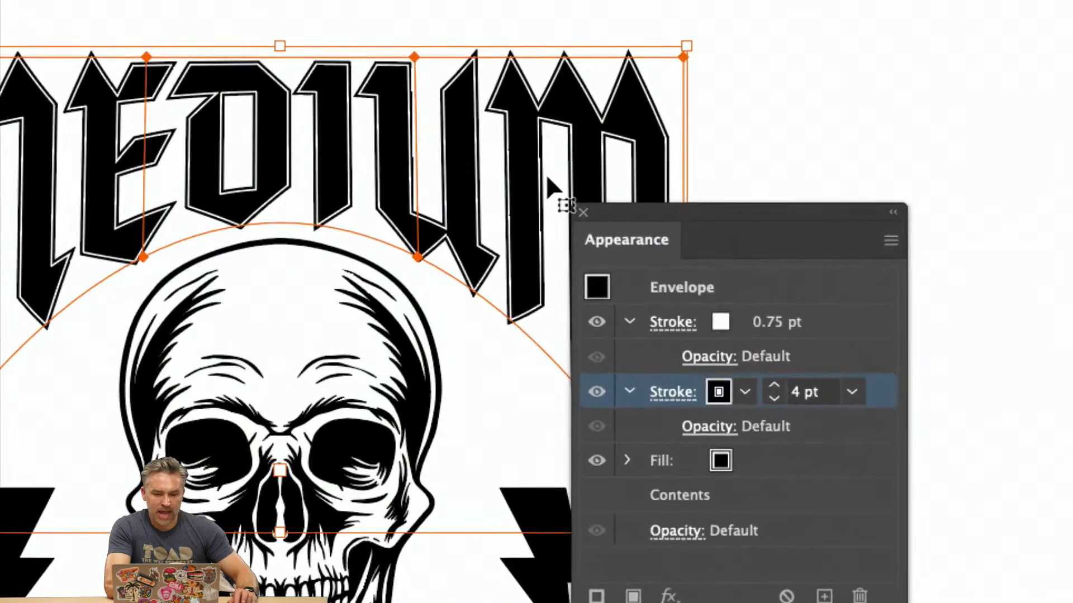
pyautogui.click(768, 317)
pyautogui.click(774, 317)
pyautogui.click(774, 317)
pyautogui.click(774, 318)
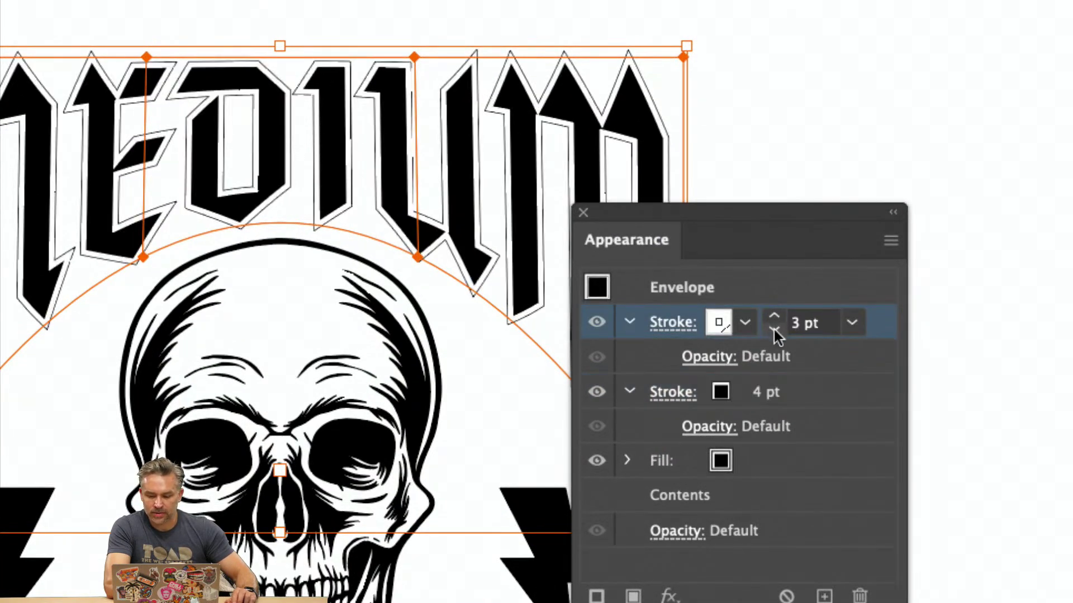
pyautogui.click(774, 331)
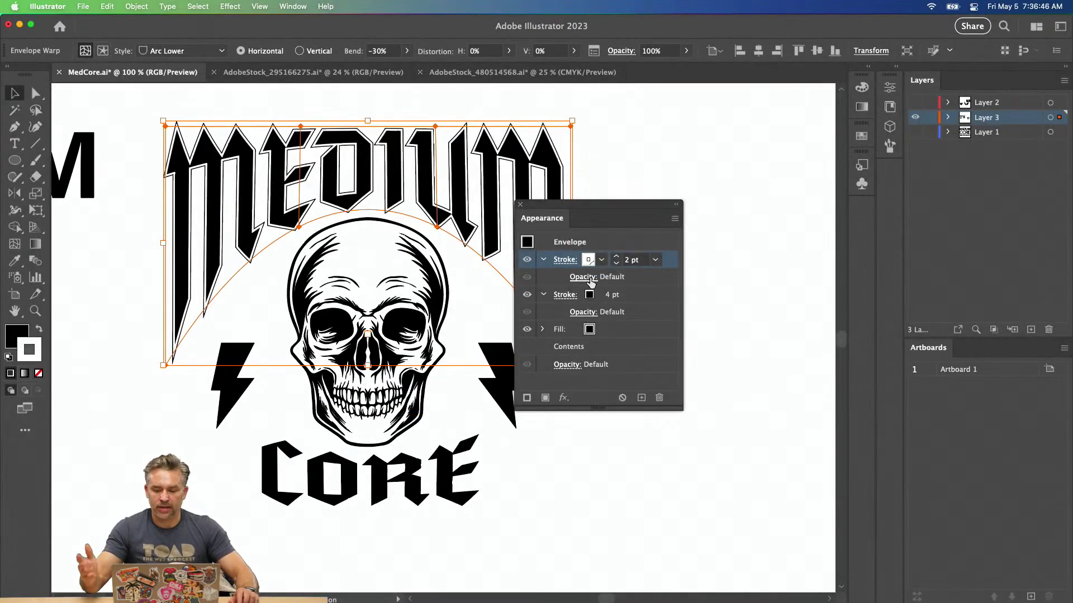
# Set MEDIUM's lower black stroke to 7 pt and move the Appearance panel clear of the lettering.
pyautogui.click(613, 295)
pyautogui.click(616, 291)
pyautogui.click(616, 291)
pyautogui.click(617, 291)
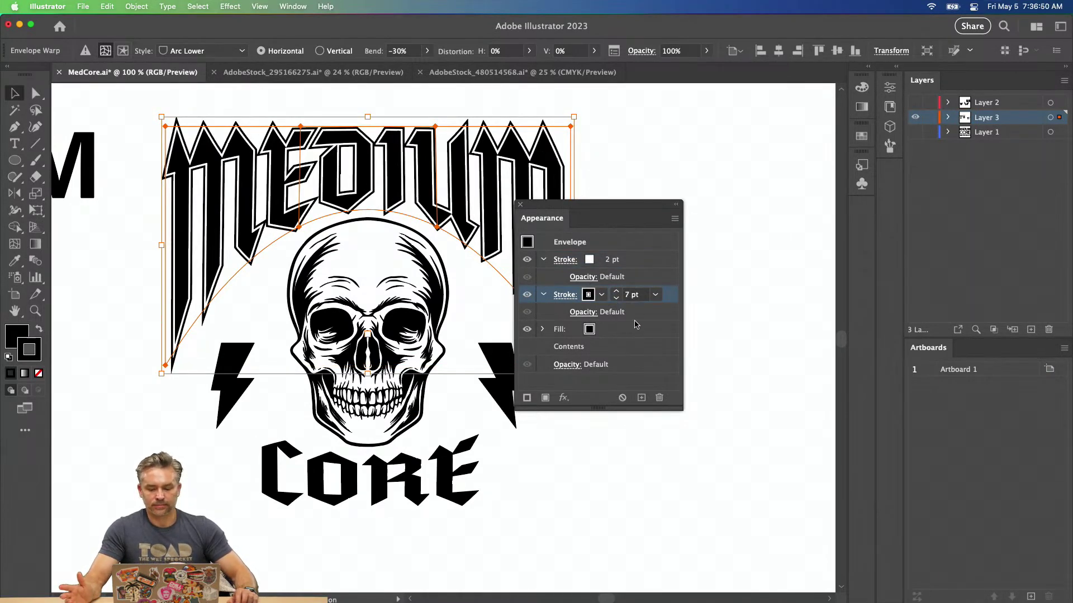
pyautogui.moveTo(595, 211); pyautogui.dragTo(724, 195)
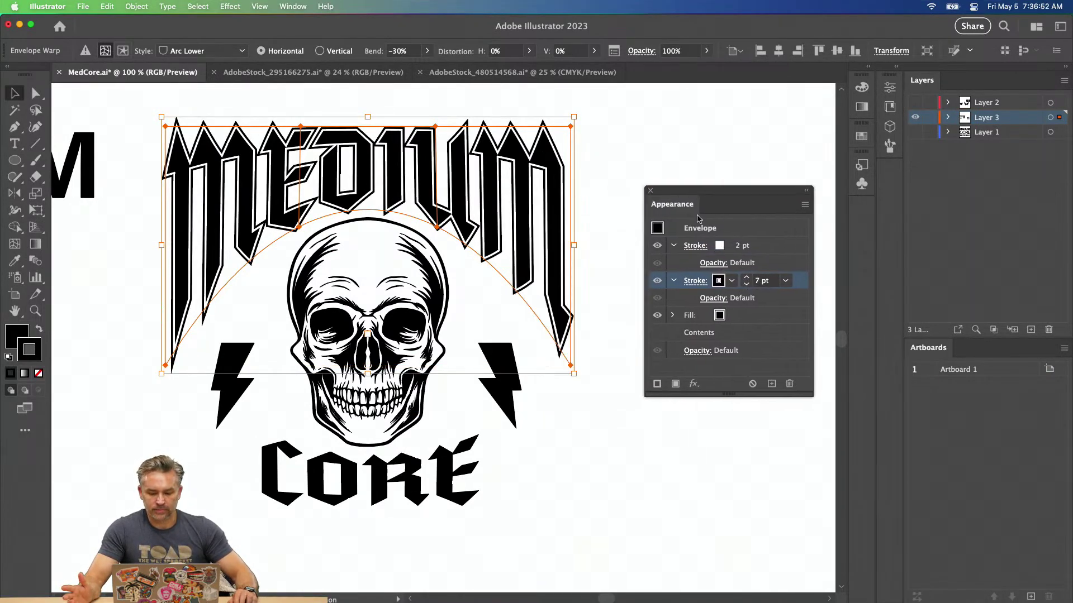
# Try to copy the MEDIUM lettering's appearance onto the CORE lettering with the Eyedropper.
pyautogui.click(385, 484)
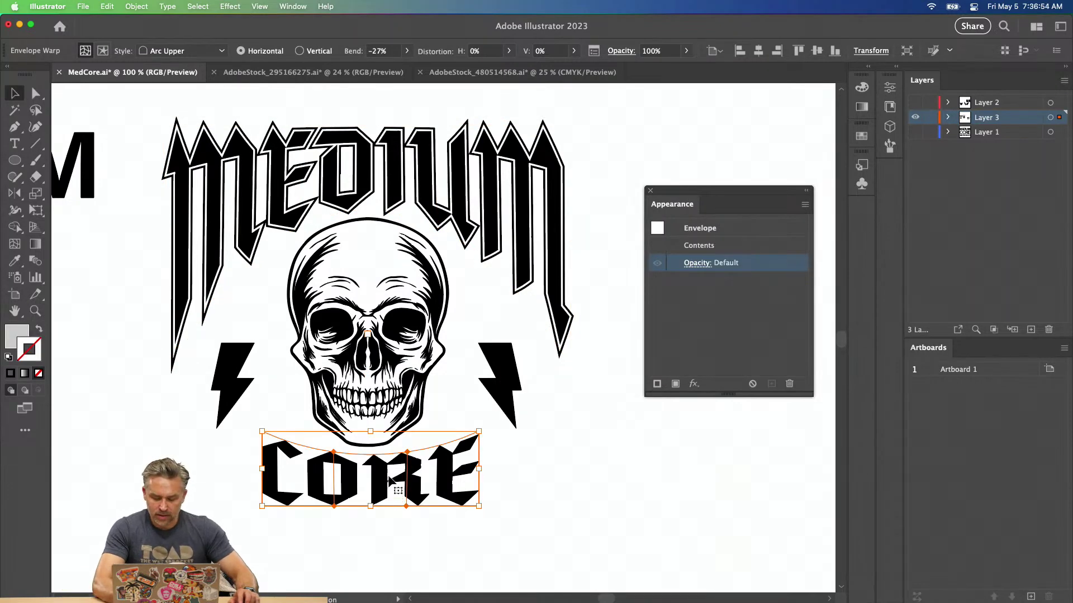
pyautogui.press('i')
pyautogui.click(370, 162)
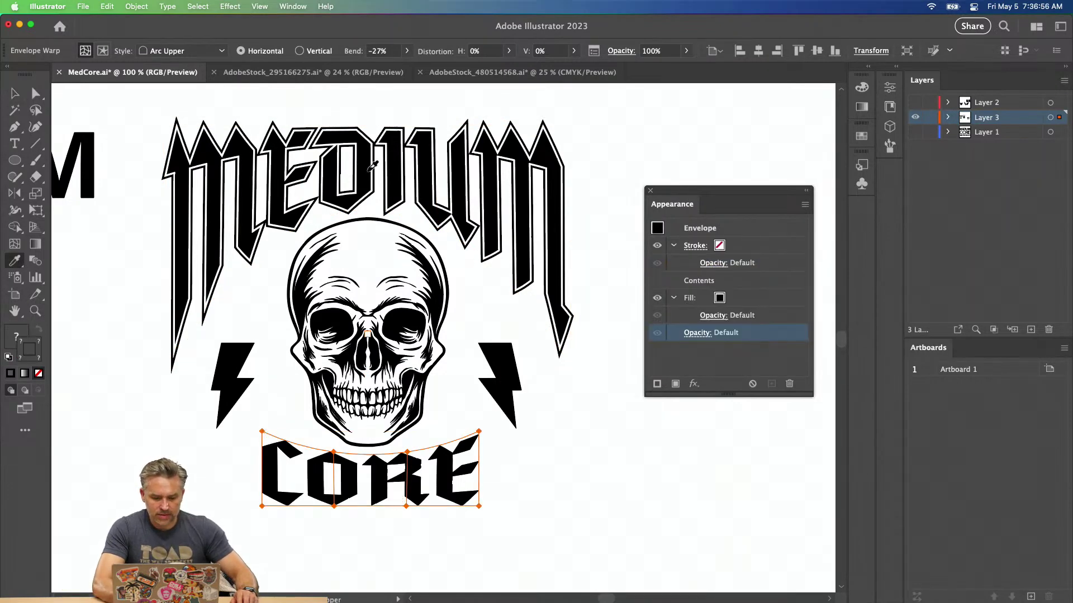
pyautogui.click(15, 94)
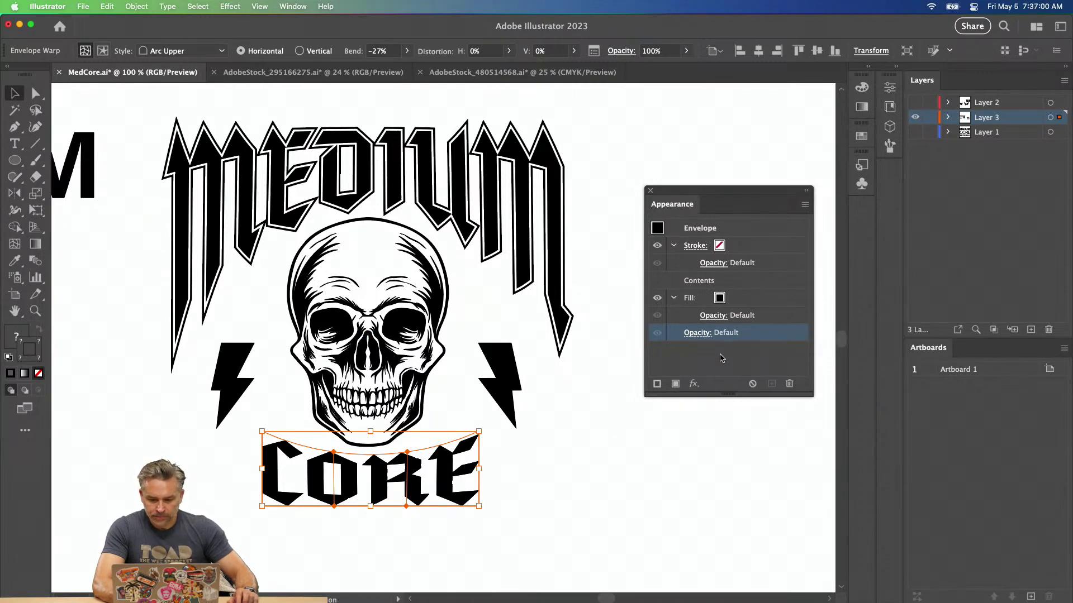
# Save the MEDIUM lettering's multi-stroke appearance as a new graphic style.
pyautogui.click(721, 358)
pyautogui.click(397, 174)
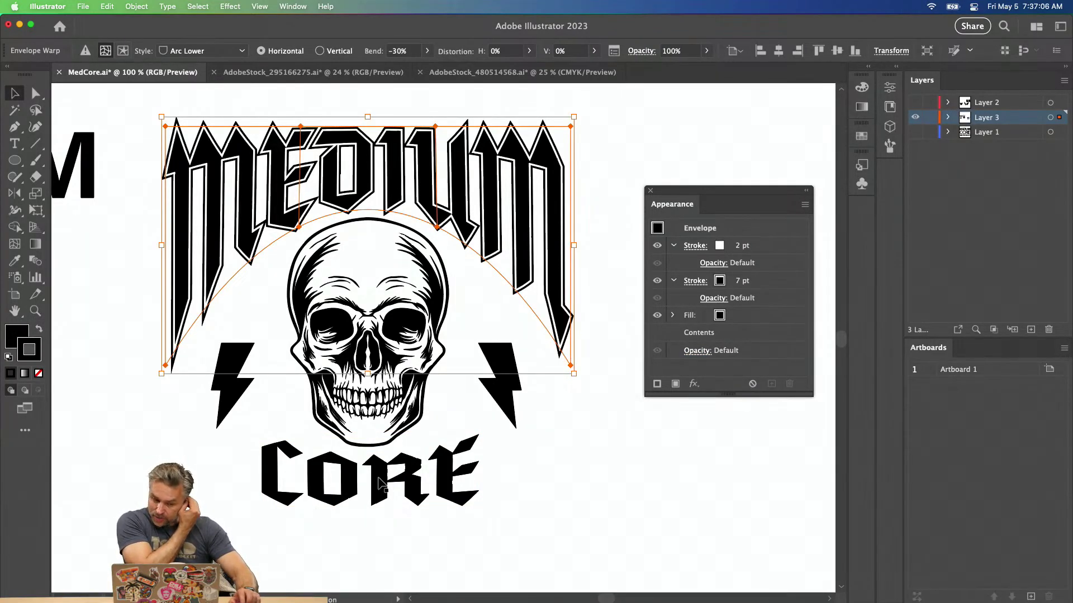
pyautogui.click(380, 449)
pyautogui.click(392, 173)
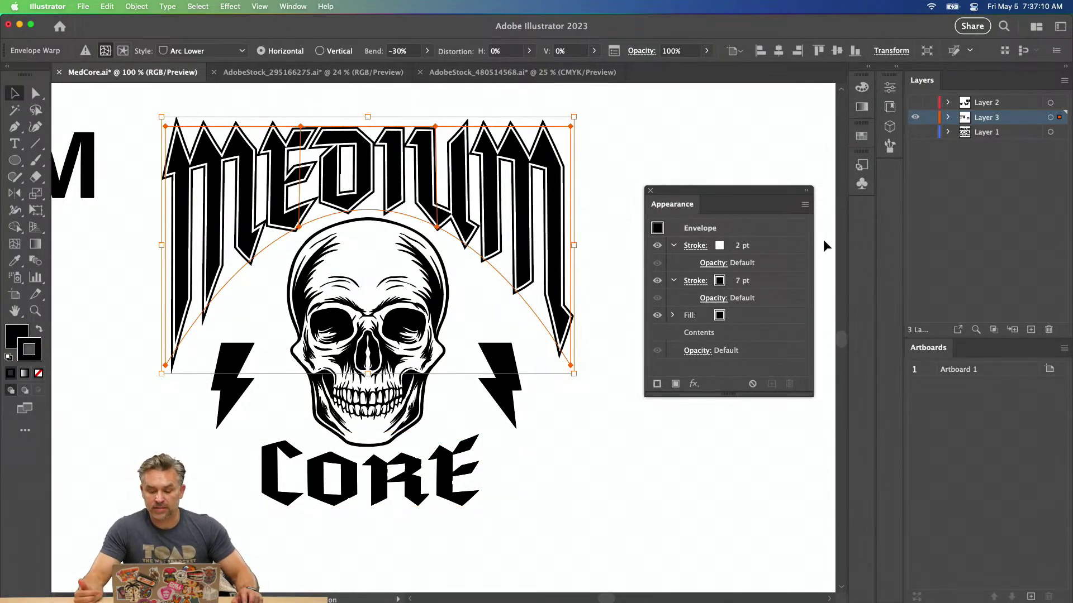
pyautogui.click(868, 66)
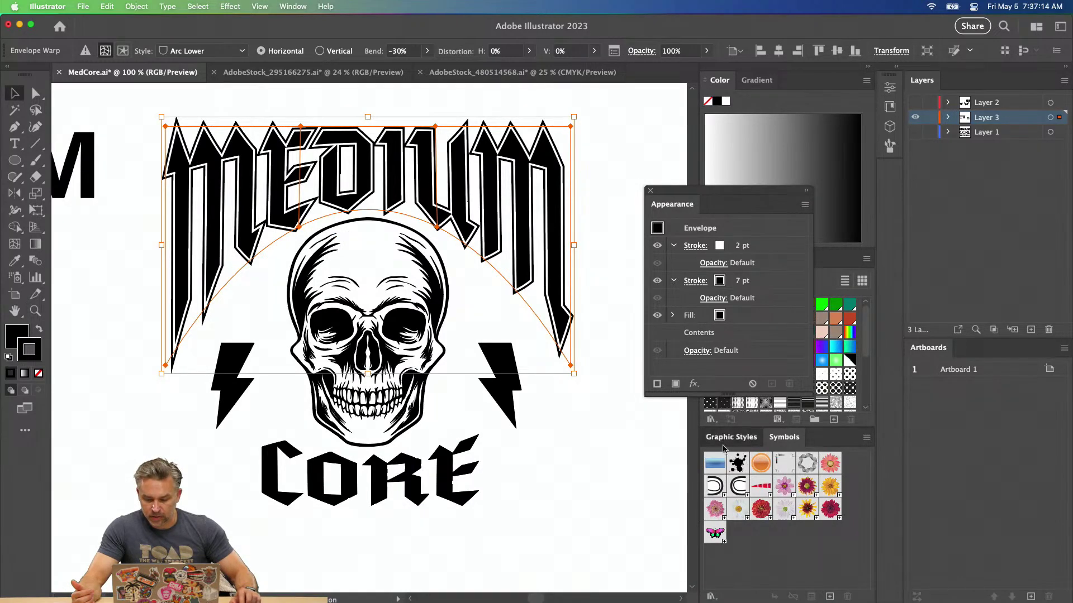
pyautogui.click(742, 438)
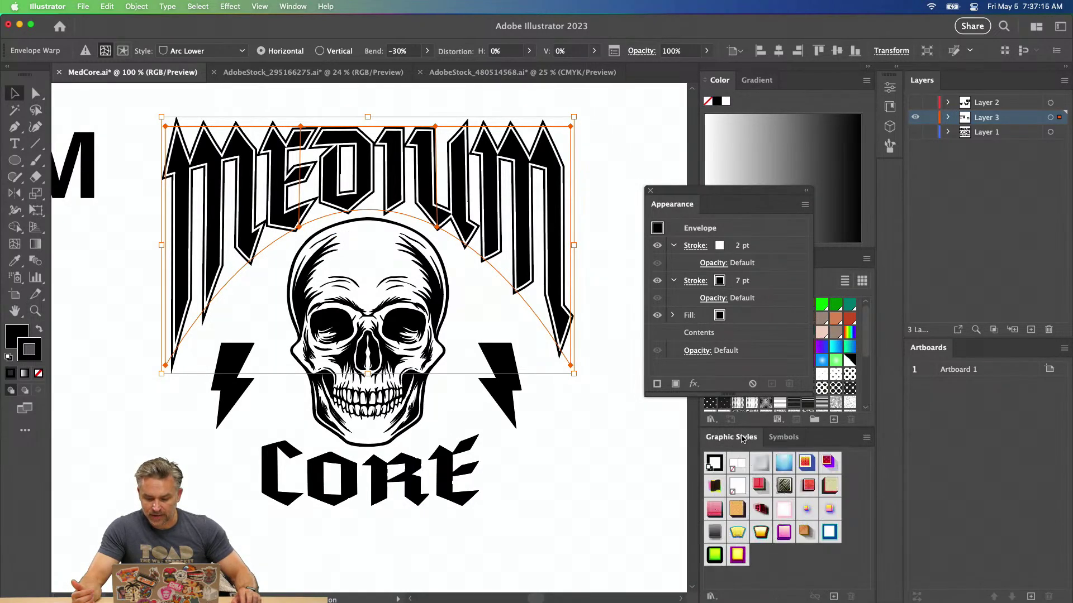
pyautogui.click(833, 597)
# Apply the new graphic style to the CORE lettering and close the Appearance panel.
pyautogui.click(348, 479)
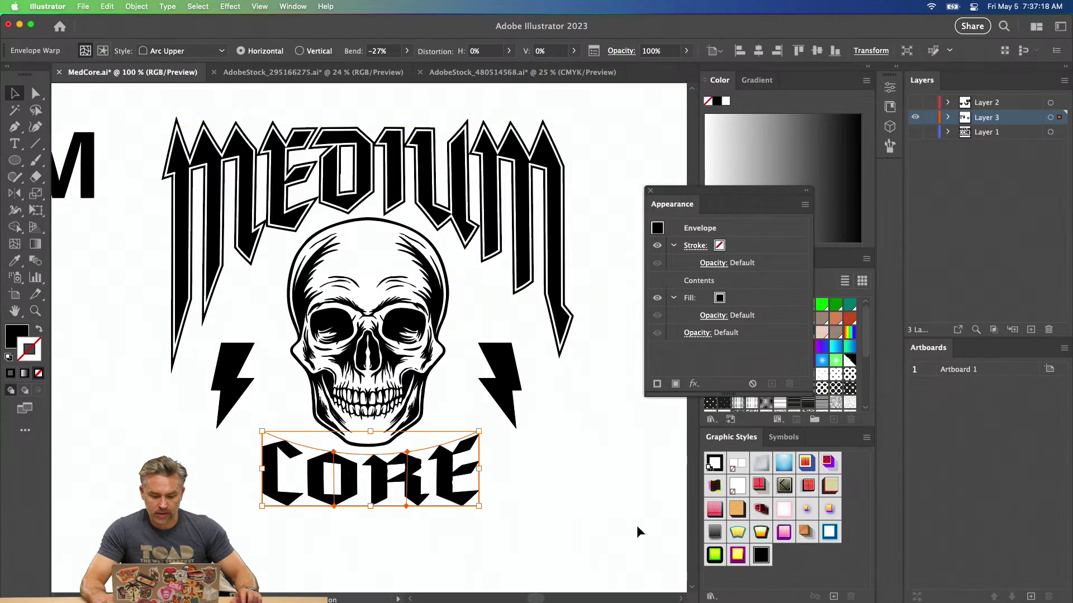
pyautogui.click(761, 555)
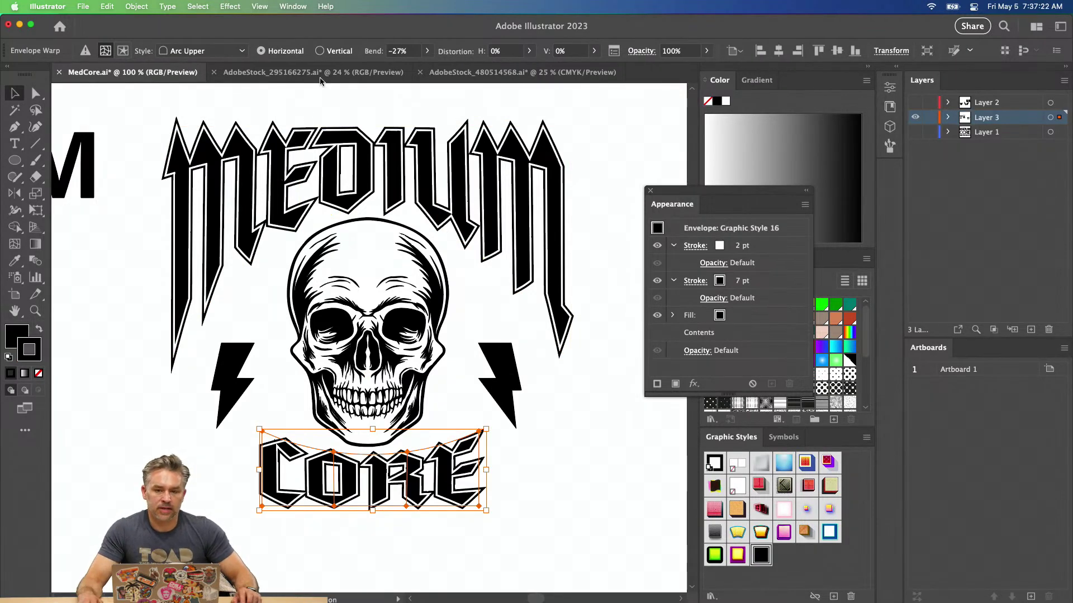
pyautogui.click(650, 191)
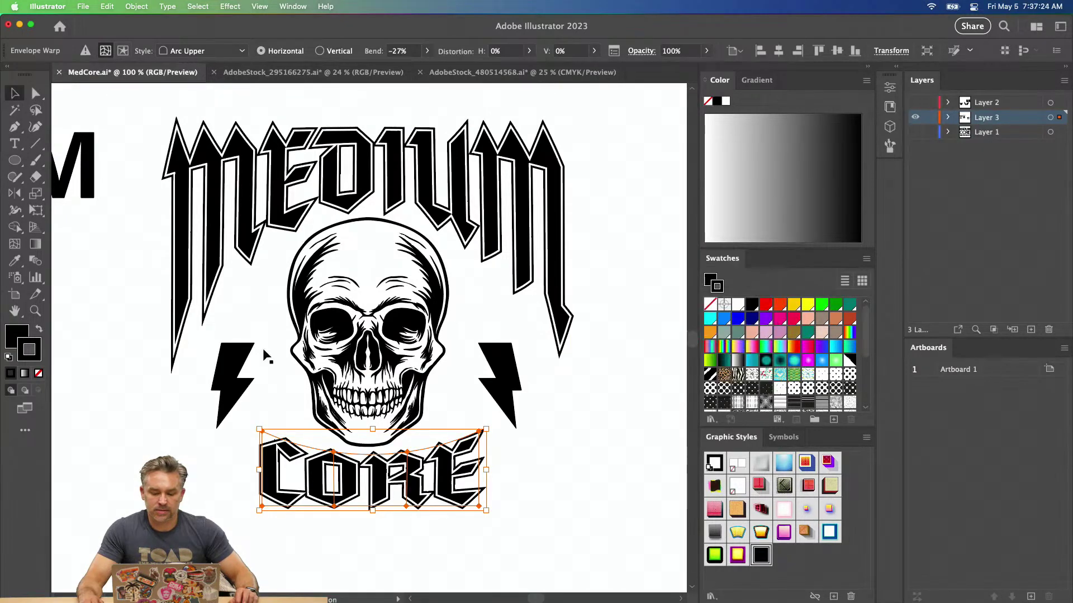
# Apply the same new graphic style to both lightning bolts beside the skull and clear the selection.
pyautogui.click(164, 427)
pyautogui.click(250, 393)
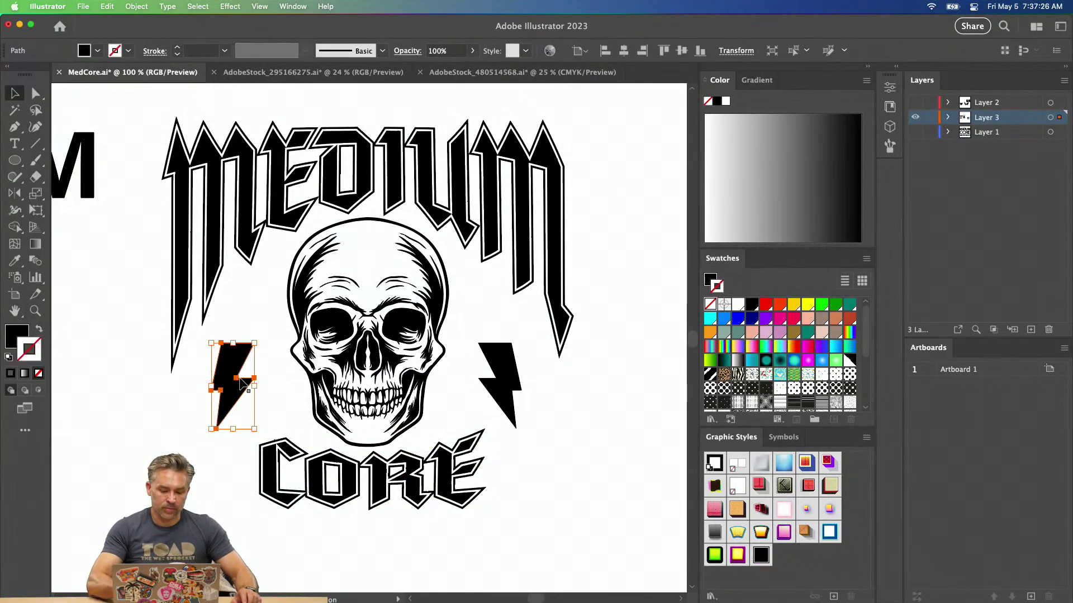
pyautogui.click(761, 558)
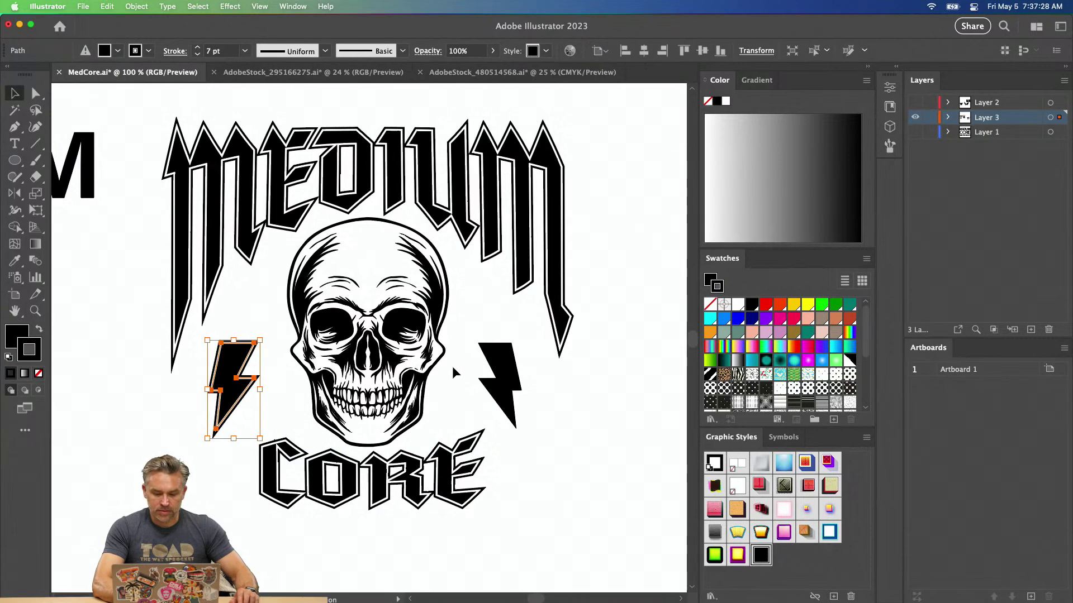
pyautogui.click(499, 372)
pyautogui.click(761, 559)
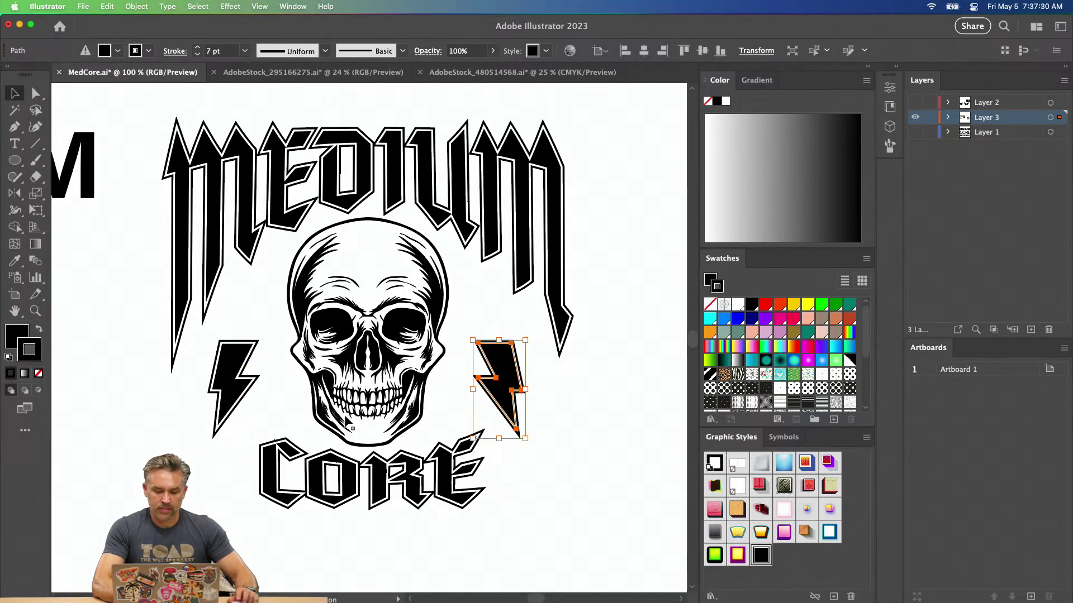
pyautogui.click(116, 464)
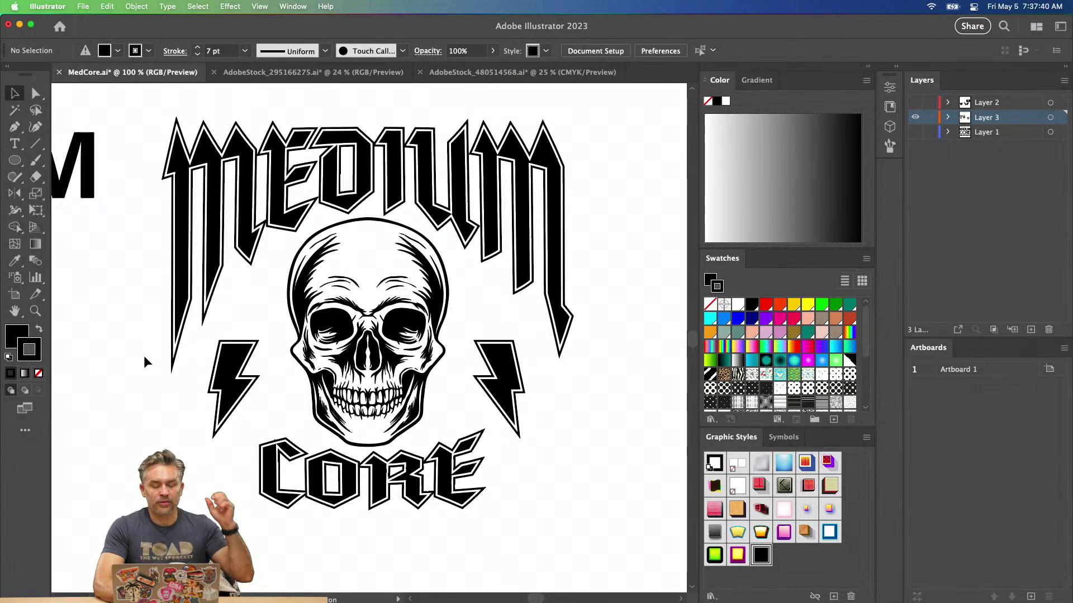
# Switch to Chrome and open firefly.adobe.com in a new tab.
pyautogui.moveTo(600, 601)
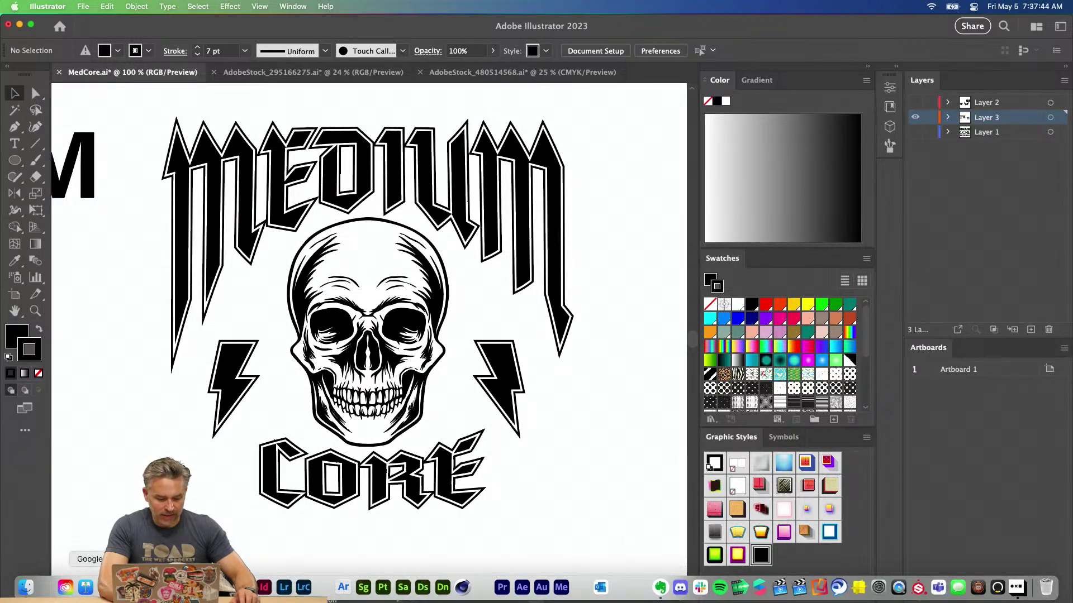
pyautogui.click(105, 588)
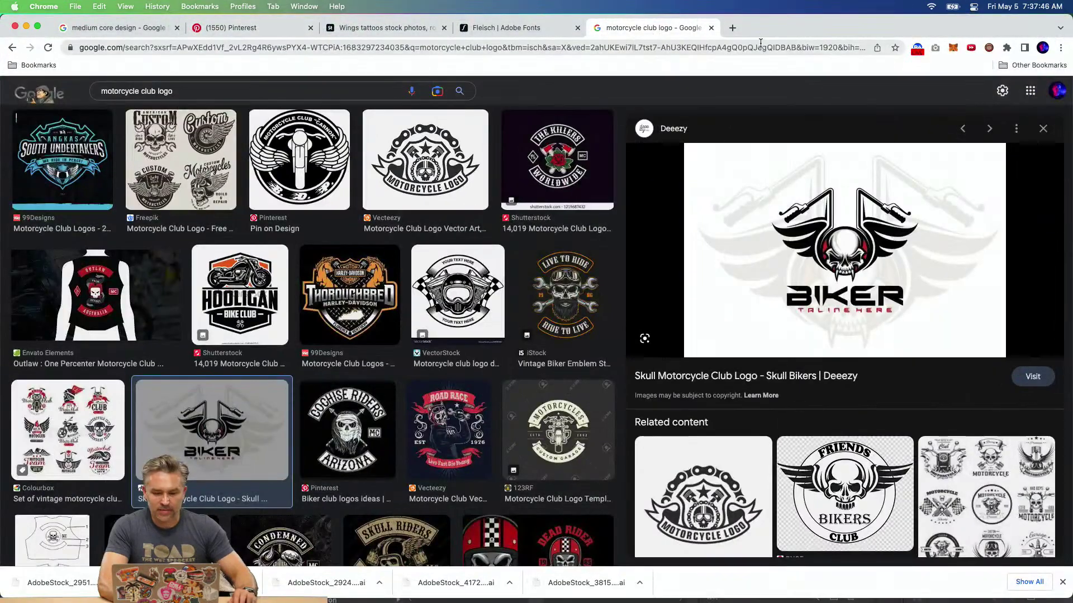
pyautogui.click(732, 27)
pyautogui.write('firefly.adobe.com')
pyautogui.press('Return')
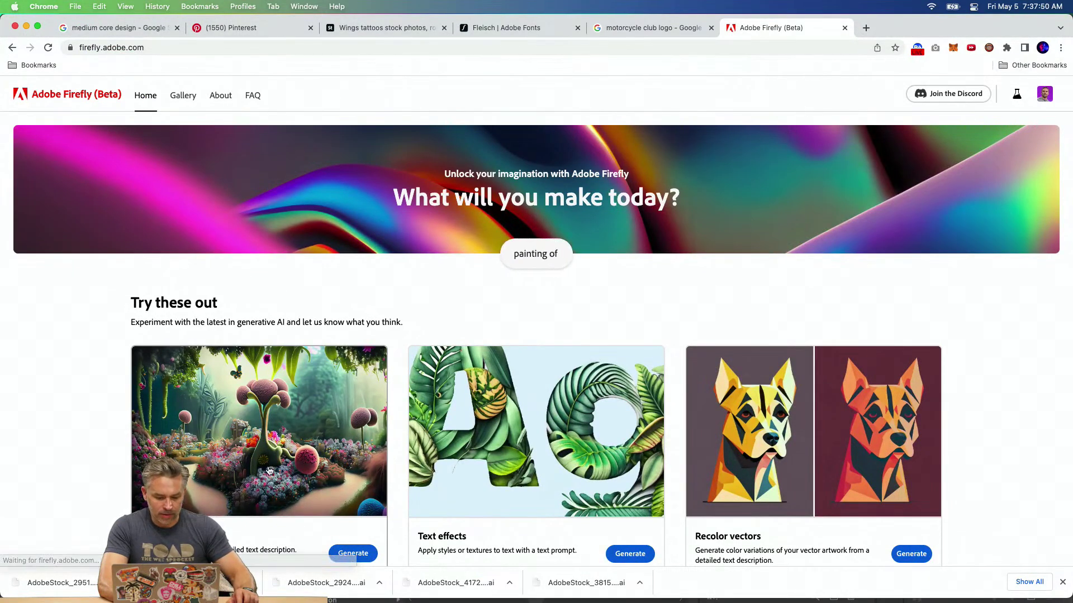
# Generate text-to-image results for "highly detailed knit skull on a neutral gray background" and preview the third image enlarged.
pyautogui.scroll(-3, 269, 472)
pyautogui.click(219, 356)
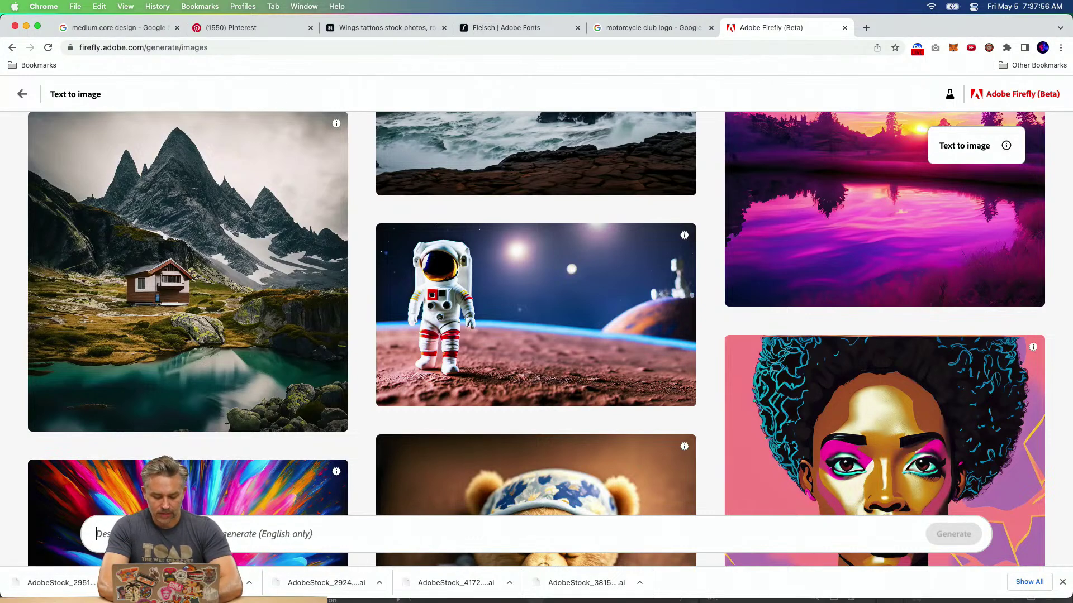
pyautogui.write('high')
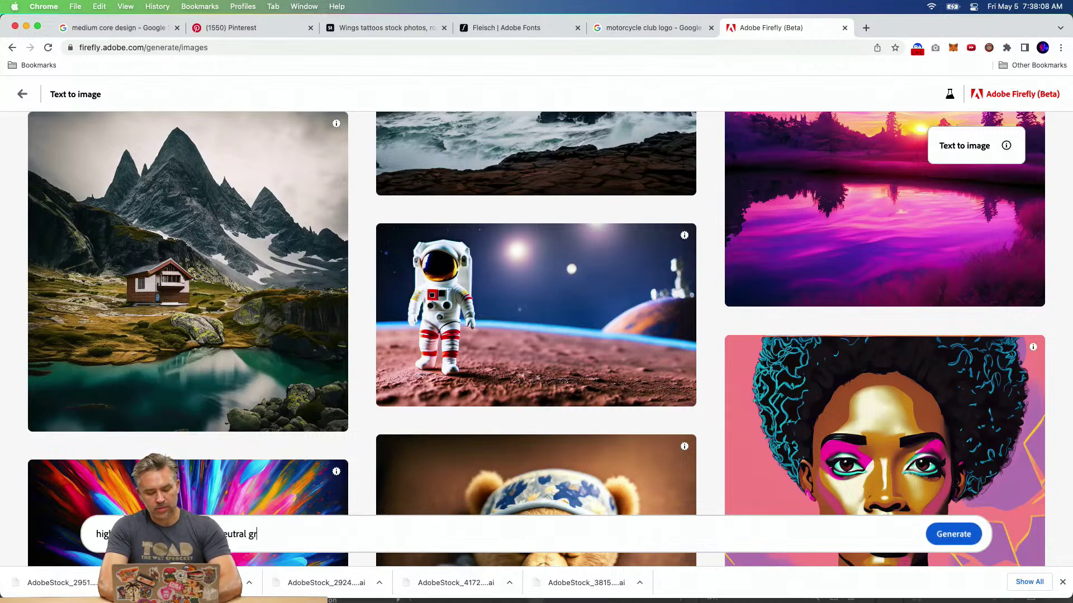
pyautogui.write('nd')
pyautogui.press('Return')
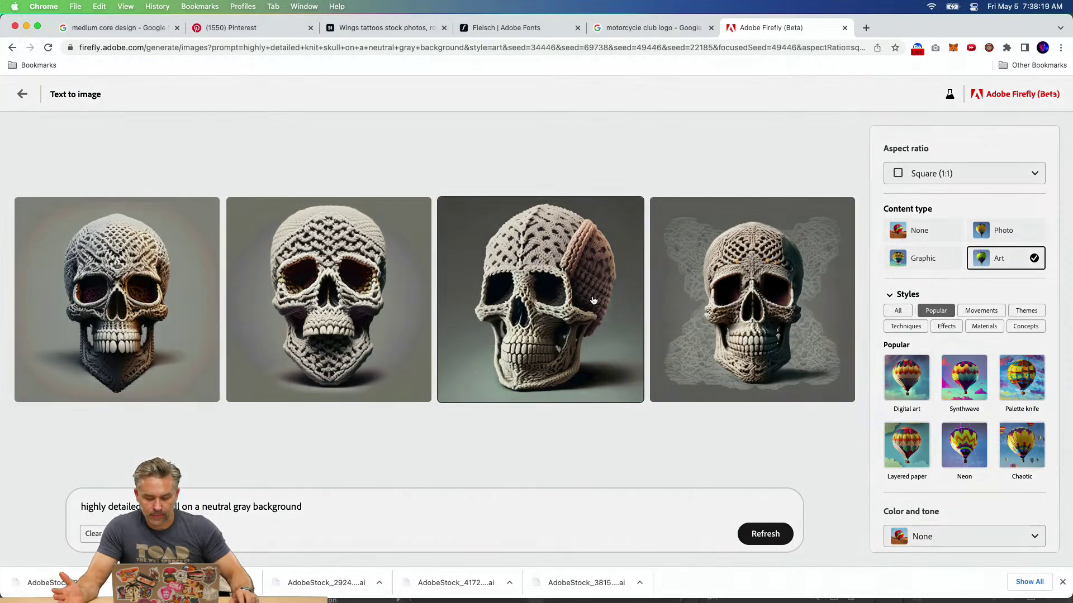
pyautogui.click(540, 297)
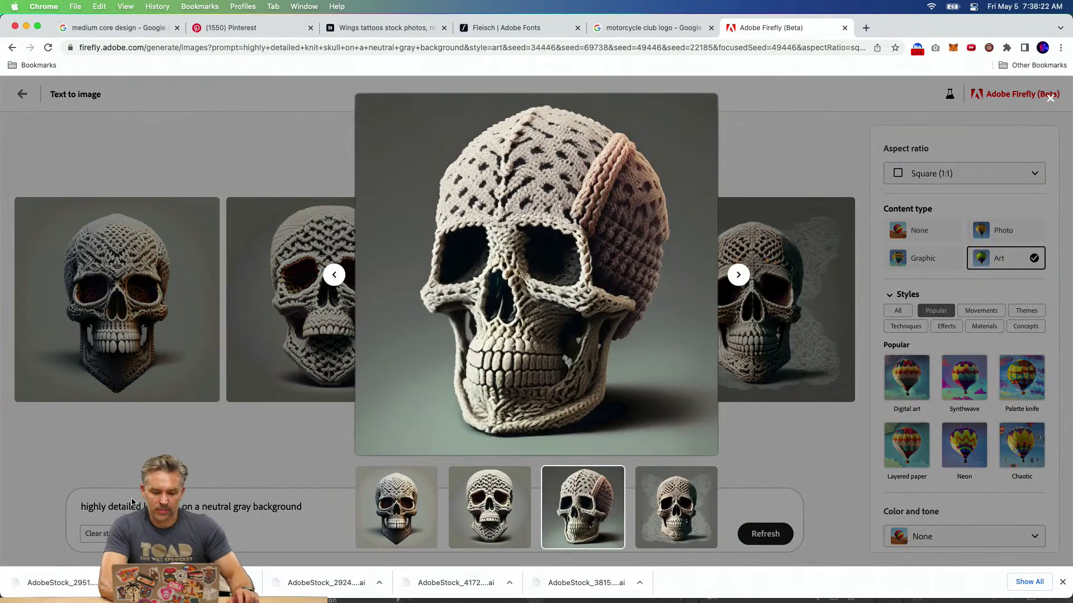
pyautogui.click(112, 489)
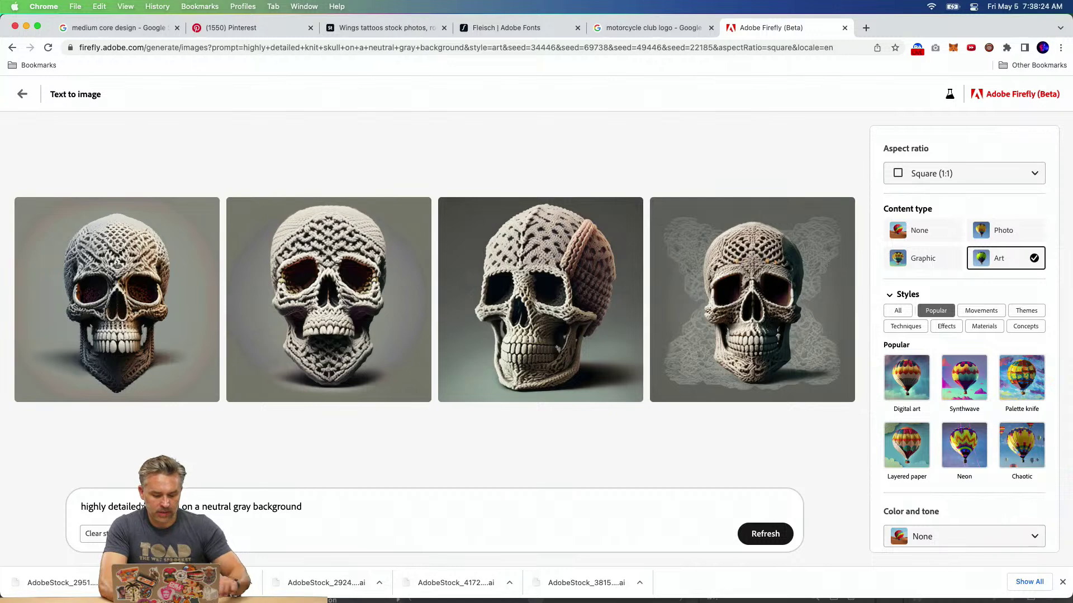
# Add "colorful" before "knit skull" in the prompt and generate the images again.
pyautogui.click(143, 506)
pyautogui.write('colorful')
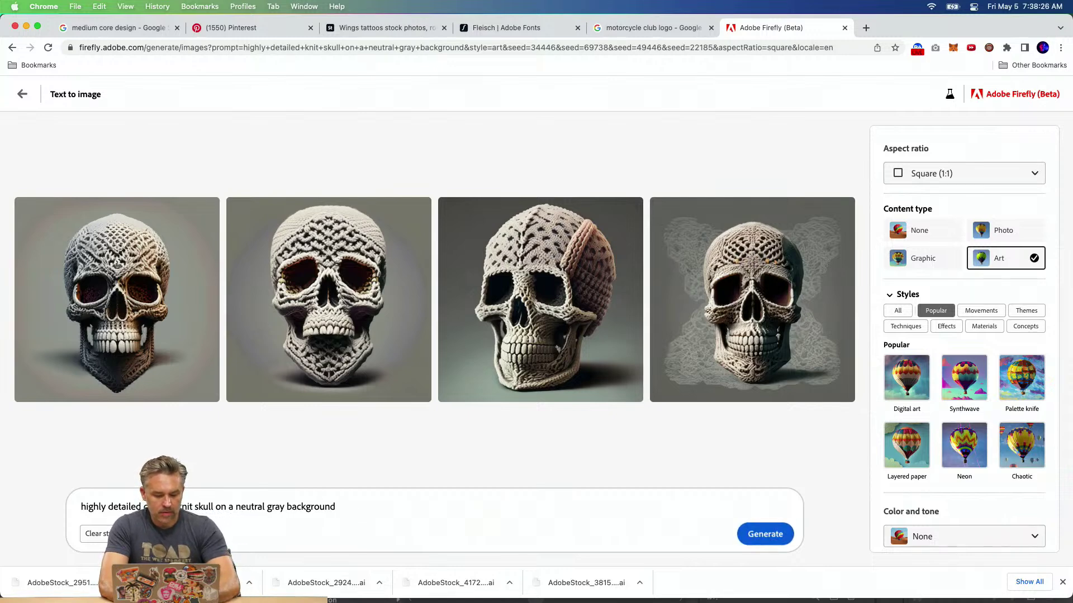
pyautogui.click(767, 534)
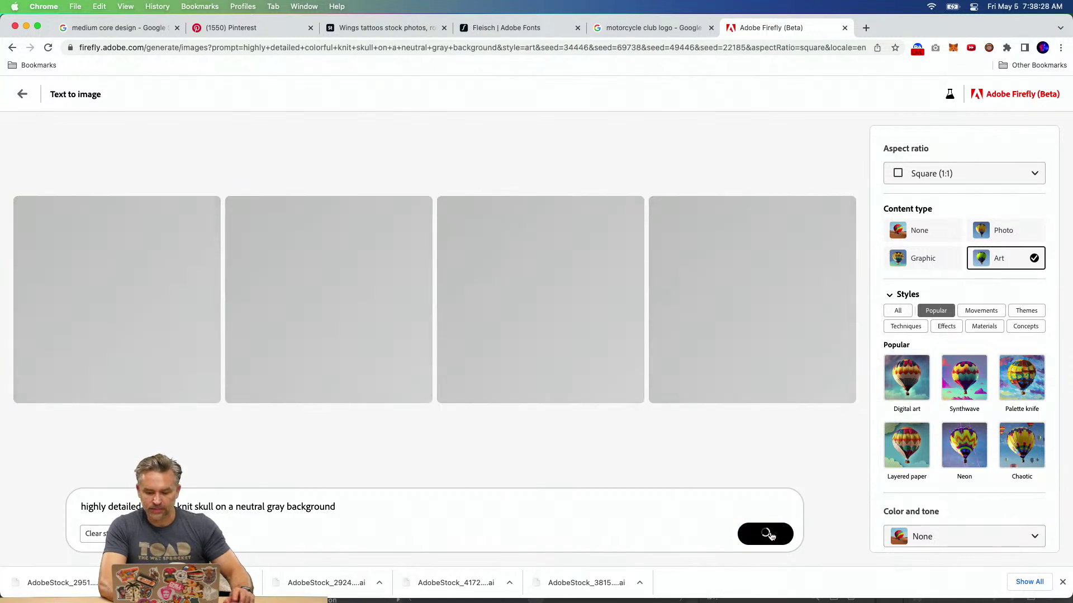
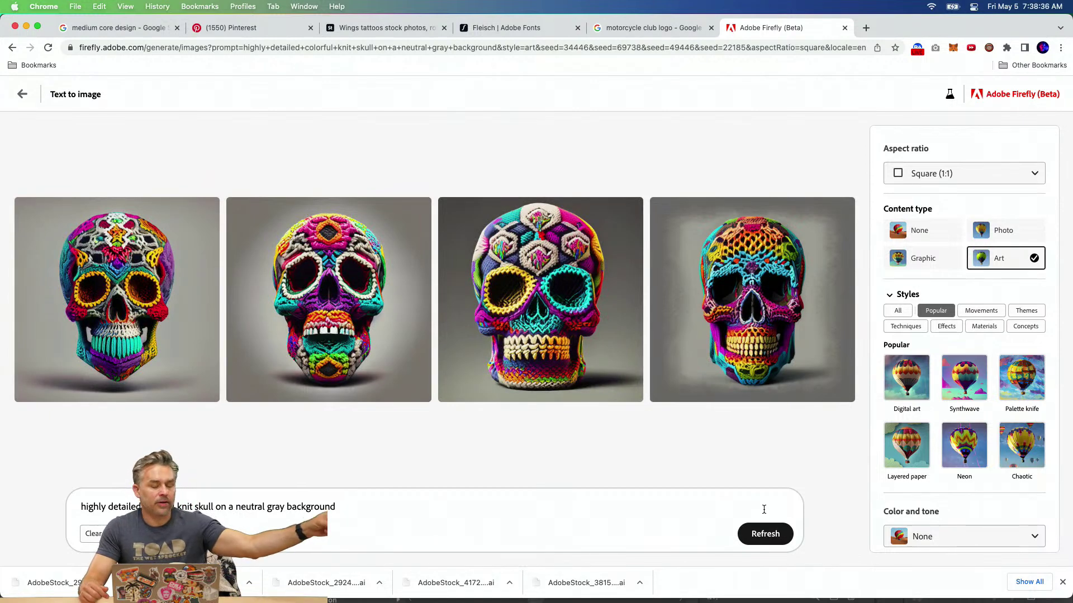
# Examine each of the four colorful knit skull images enlarged, from the fourth back to the first.
pyautogui.click(794, 274)
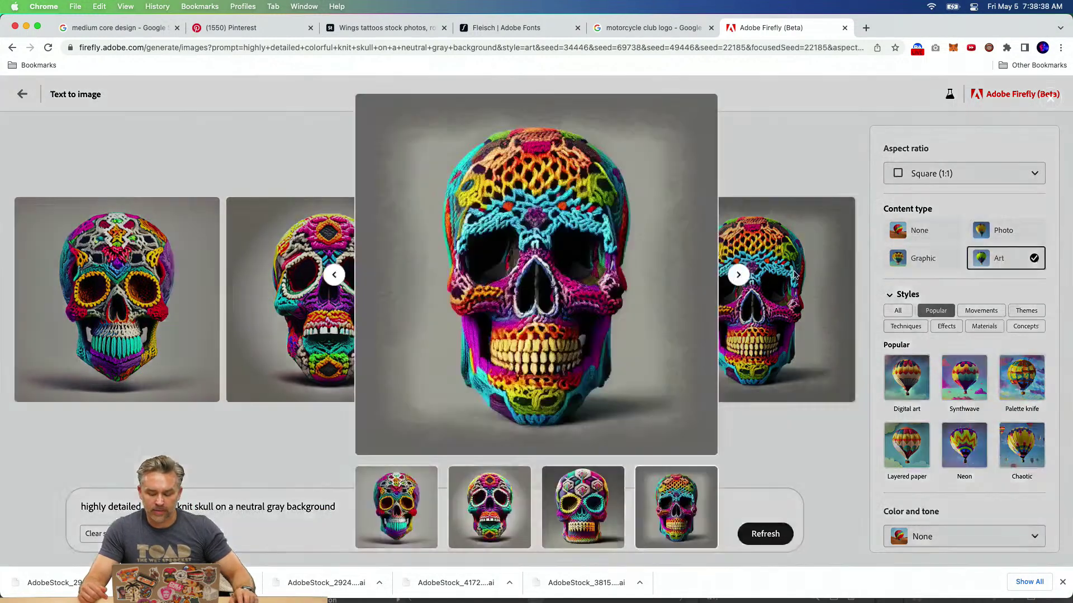
pyautogui.moveTo(516, 261)
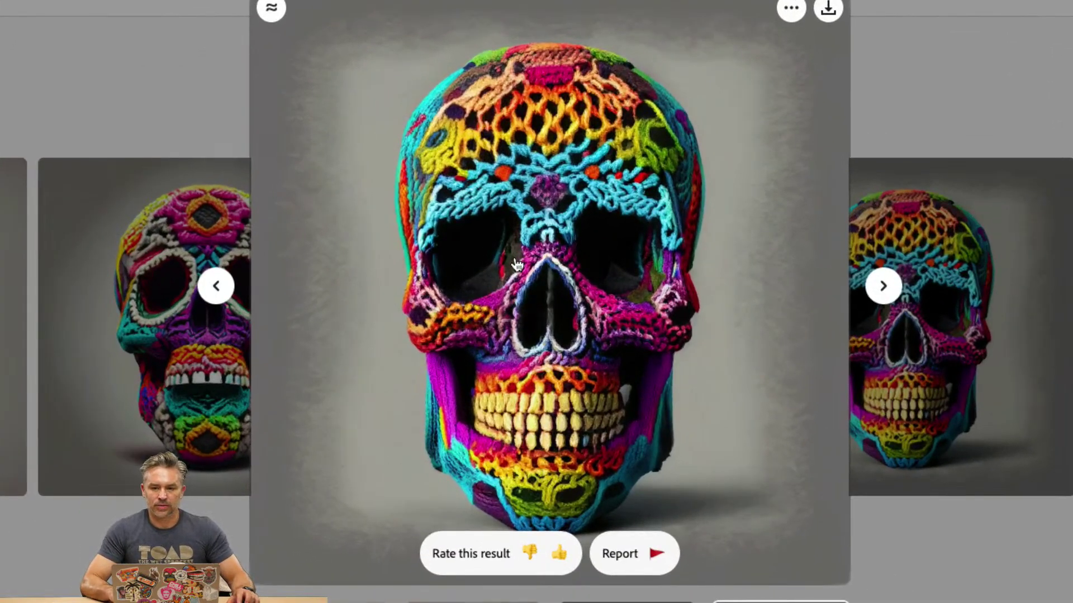
pyautogui.press('Left')
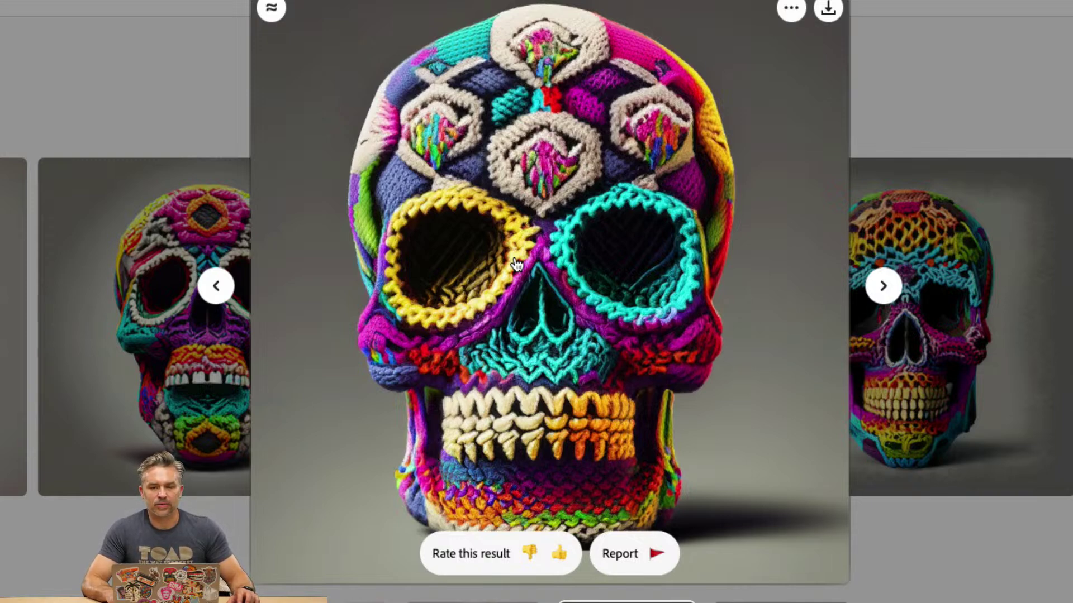
pyautogui.press('Left')
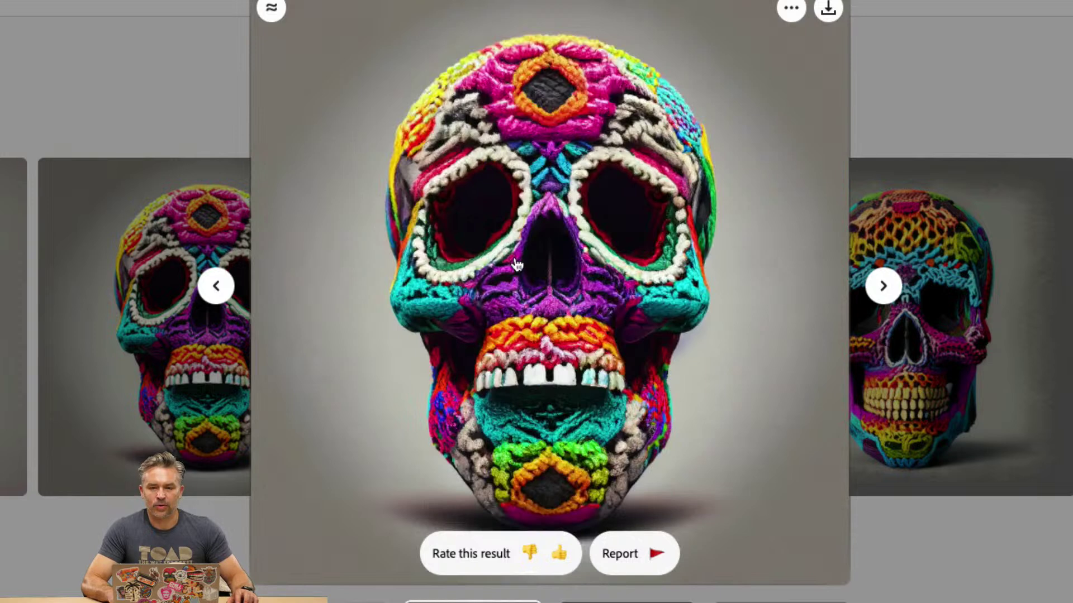
pyautogui.press('Left')
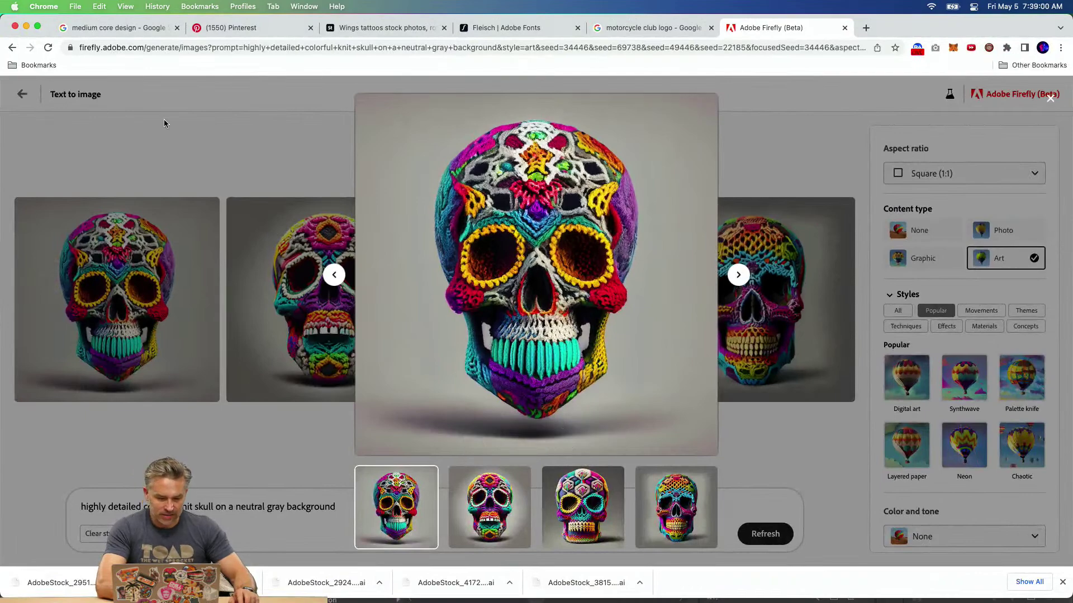
# Return to Illustrator, add a new layer above Layer 3 and lock Layer 3.
pyautogui.click(27, 27)
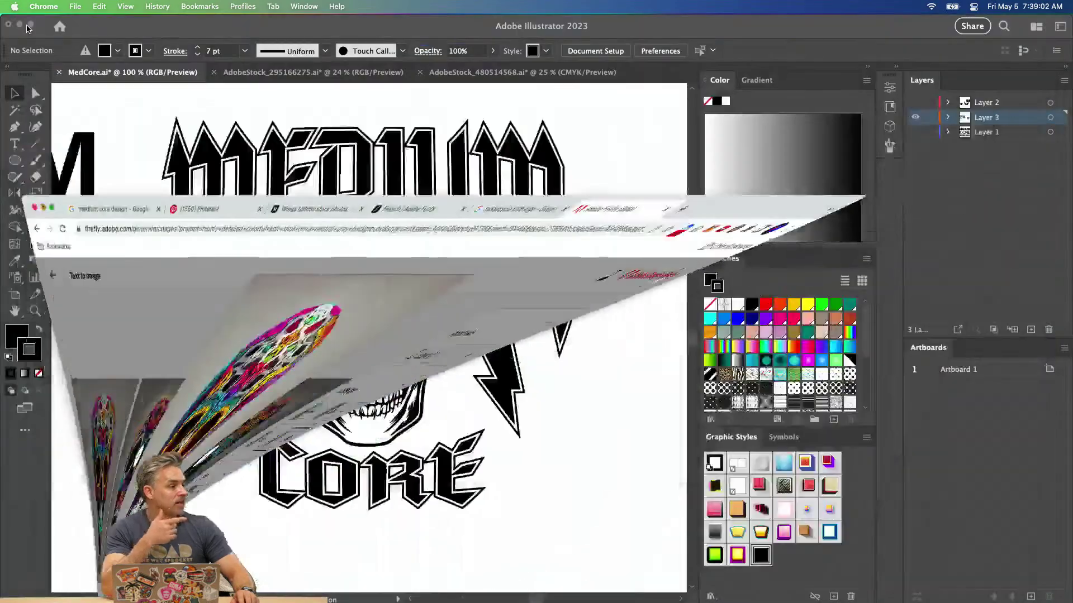
pyautogui.click(148, 397)
pyautogui.moveTo(157, 312); pyautogui.dragTo(193, 325)
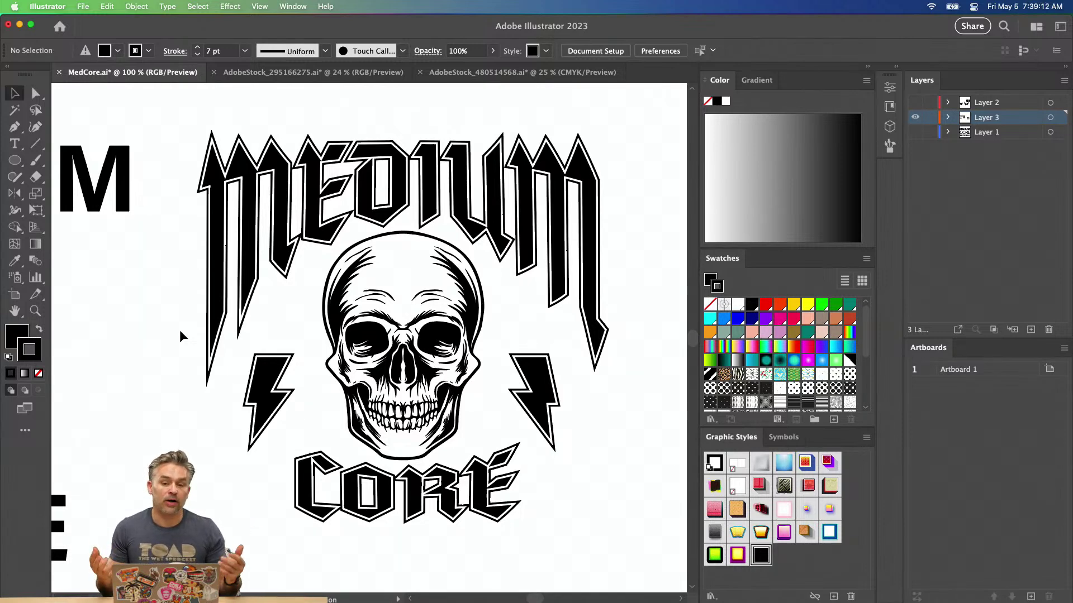
pyautogui.press('super+equal')
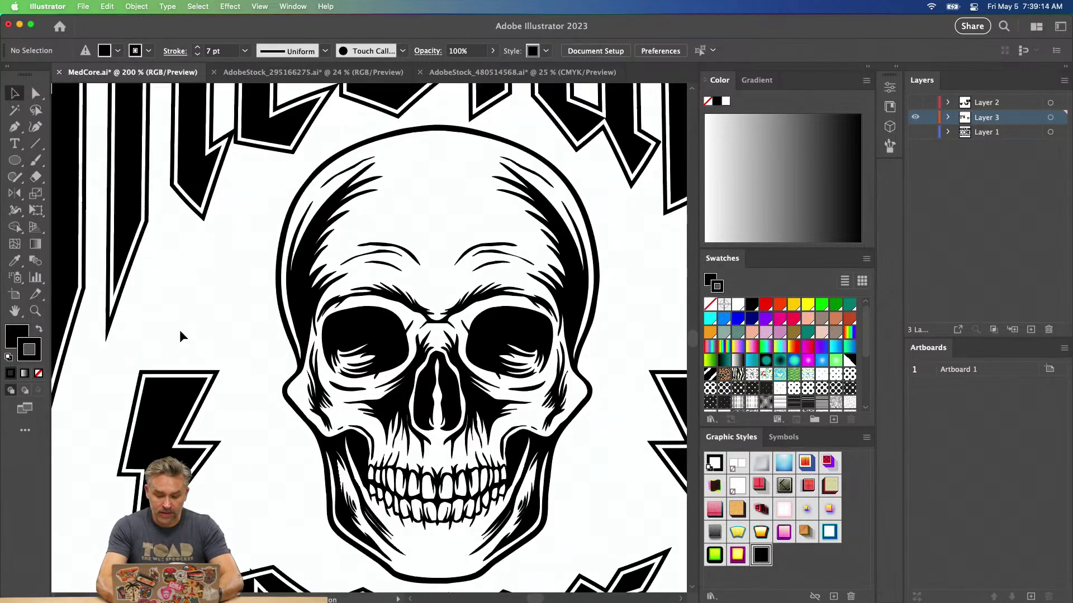
pyautogui.click(1031, 330)
pyautogui.click(930, 132)
pyautogui.press('super+equal')
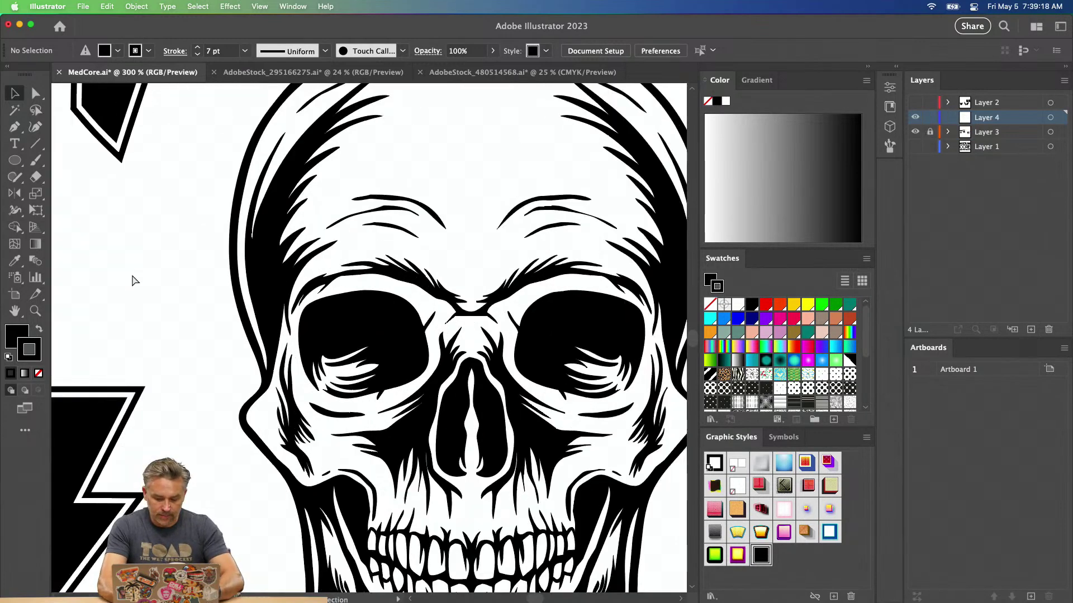
# Draw two curved lines with the Pencil tool across the skull's upper and lower teeth on the new layer.
pyautogui.moveTo(195, 319)
pyautogui.mouseDown()
pyautogui.moveTo(160, 224)
pyautogui.moveTo(122, 219)
pyautogui.mouseUp()
pyautogui.press('n')
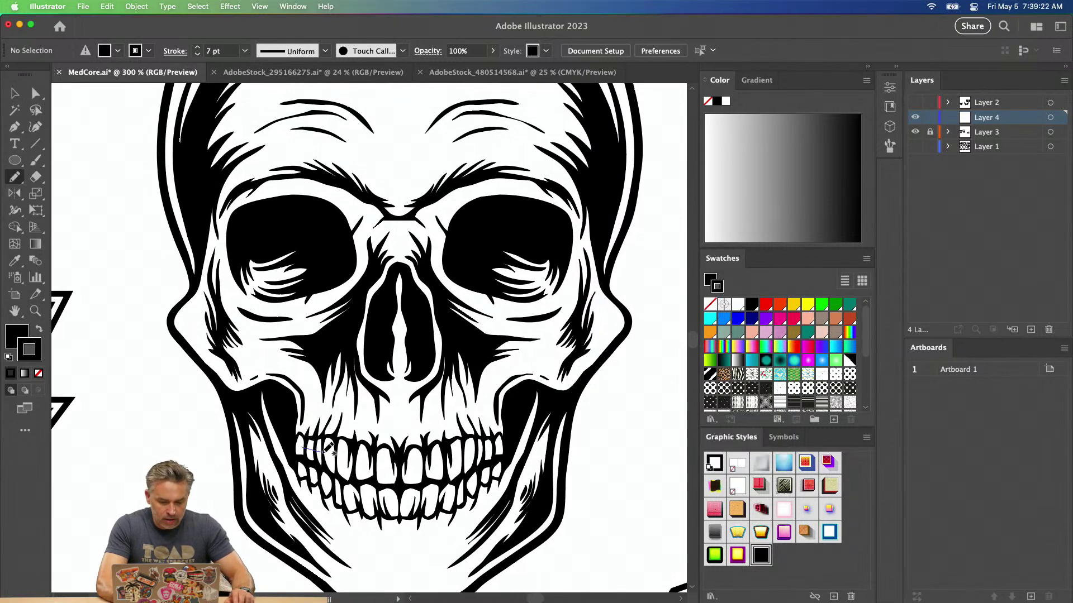
pyautogui.moveTo(491, 450); pyautogui.dragTo(496, 448)
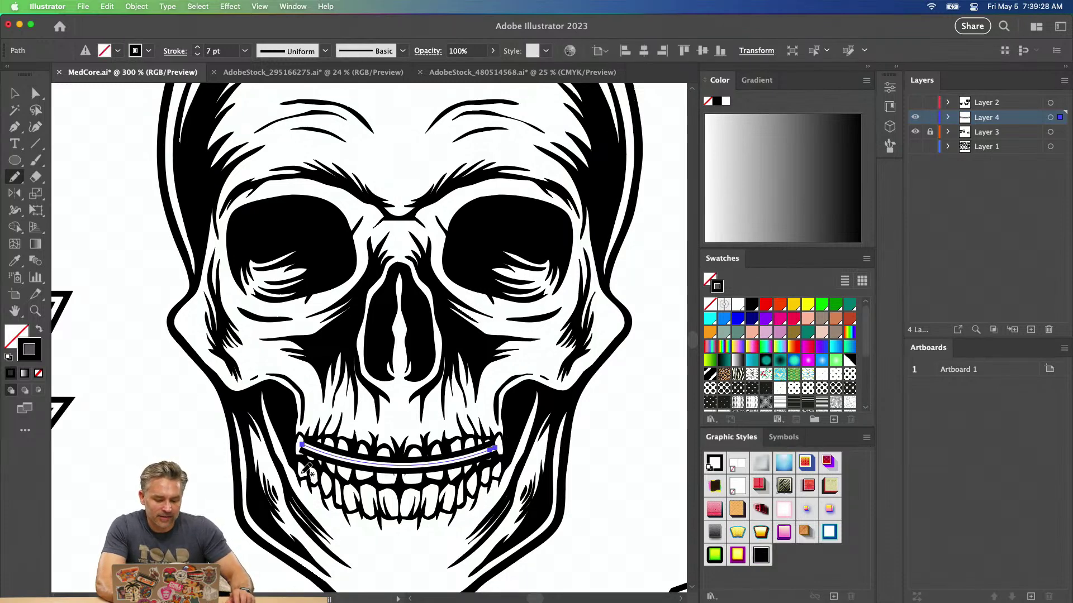
pyautogui.moveTo(357, 490); pyautogui.dragTo(411, 497)
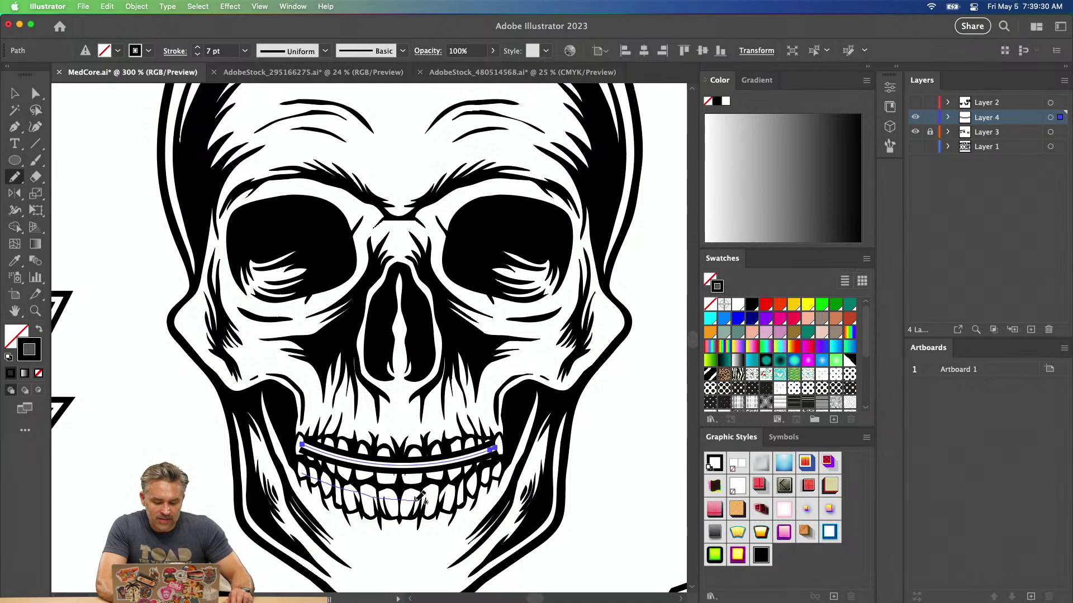
pyautogui.moveTo(480, 487); pyautogui.dragTo(494, 475)
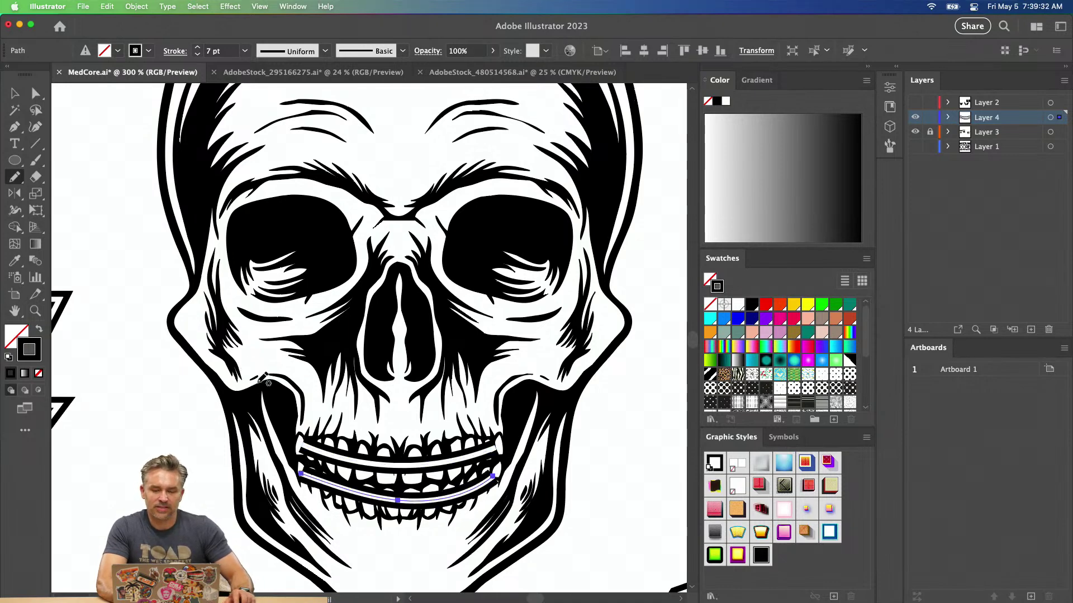
# Delete the lower curved line and redraw it across the skull's bottom teeth with the Pencil tool.
pyautogui.press('Delete')
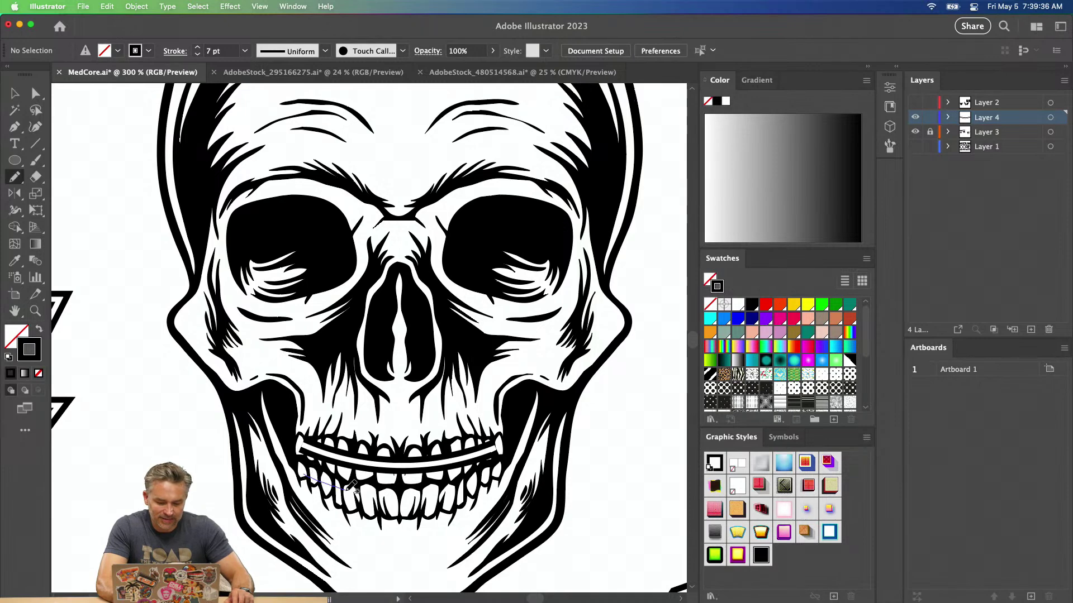
pyautogui.moveTo(474, 479); pyautogui.dragTo(494, 470)
pyautogui.press('v')
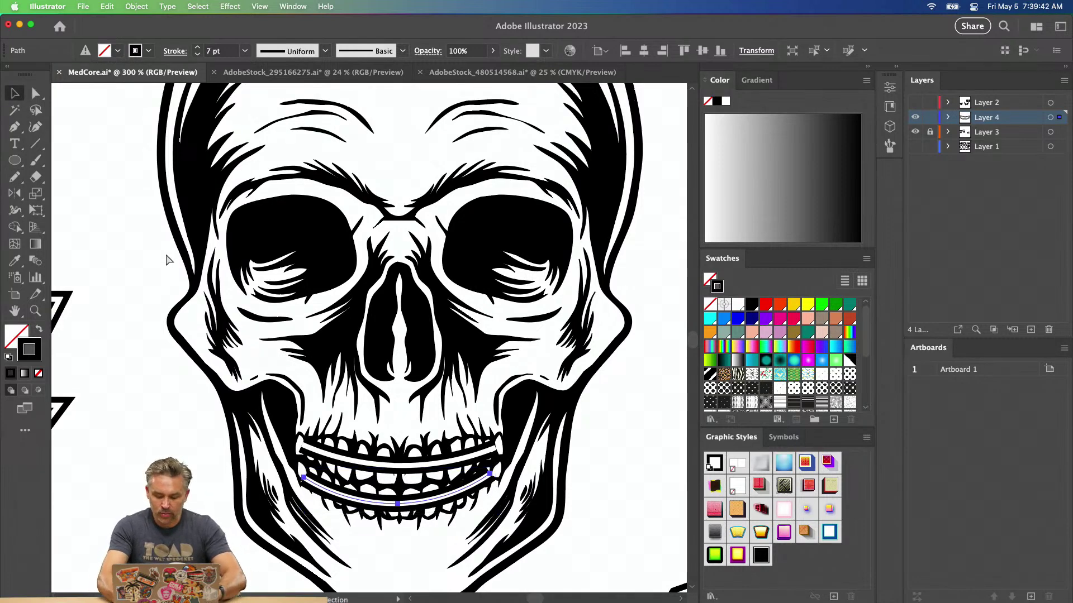
# Add a new layer directly above Layer 3 and below Layer 4.
pyautogui.press('super+equal')
pyautogui.press('super+equal')
pyautogui.moveTo(229, 217); pyautogui.dragTo(278, 253)
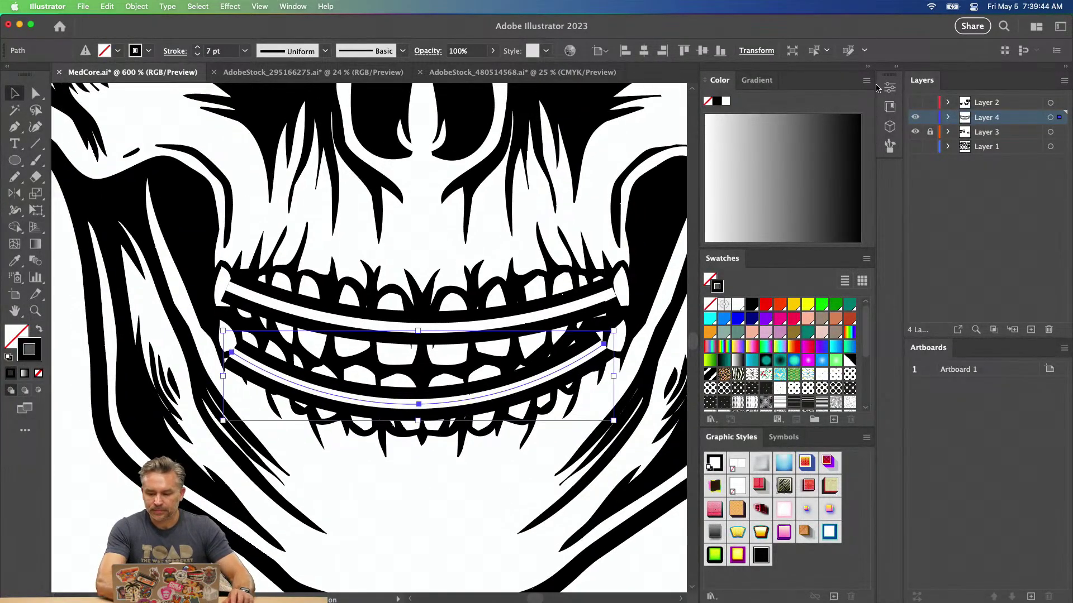
pyautogui.click(1001, 136)
pyautogui.click(1031, 330)
# Draw a small rounded rectangle over an upper tooth, swap its fill and stroke, and enlarge it to about the tooth's width.
pyautogui.click(13, 162)
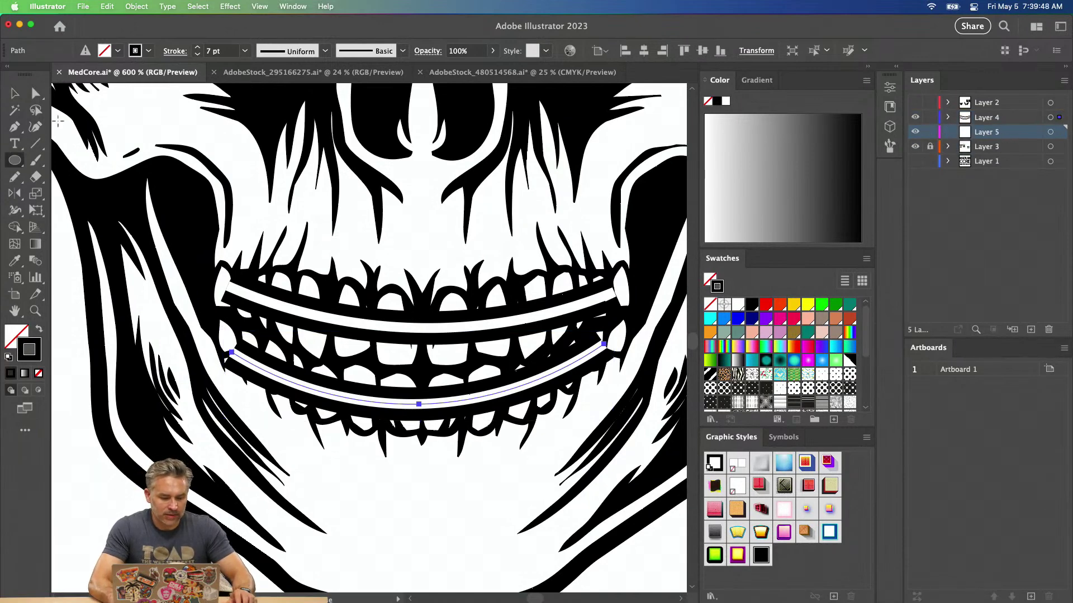
pyautogui.moveTo(18, 164); pyautogui.dragTo(62, 175)
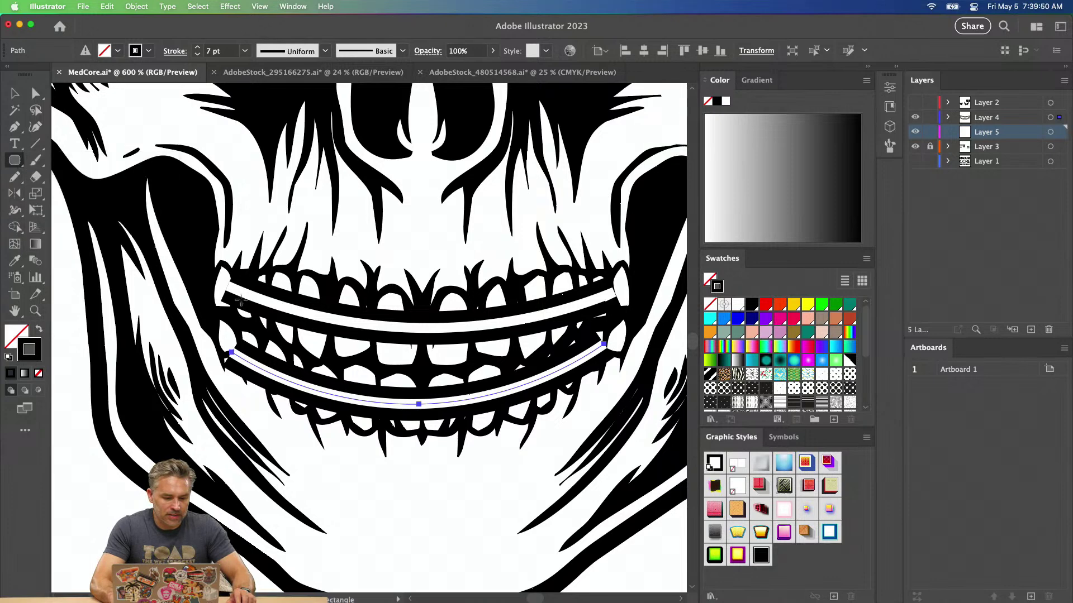
pyautogui.moveTo(342, 302); pyautogui.dragTo(359, 342)
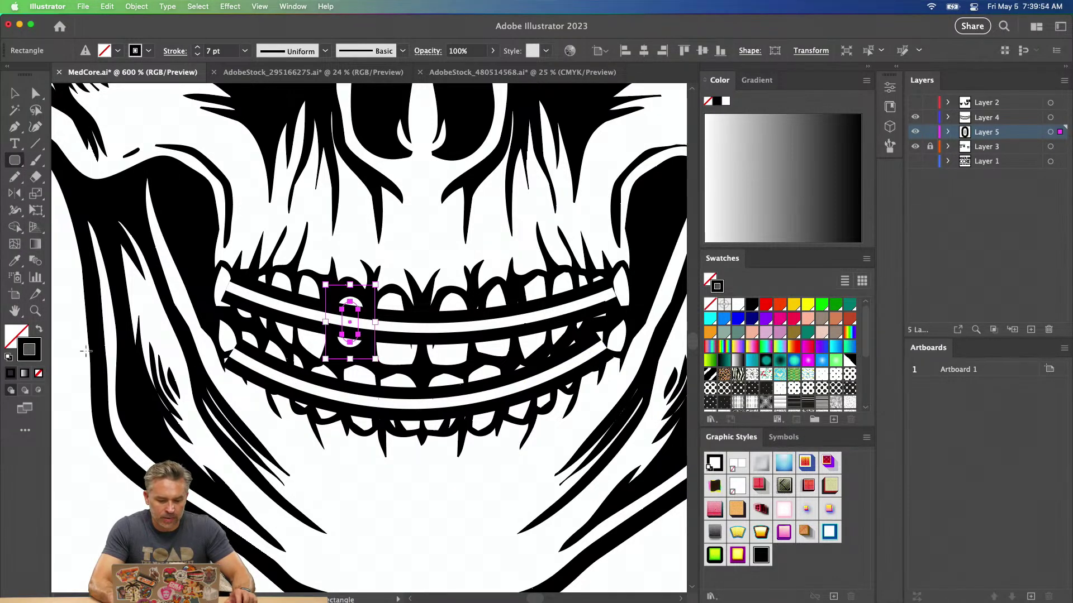
pyautogui.click(38, 330)
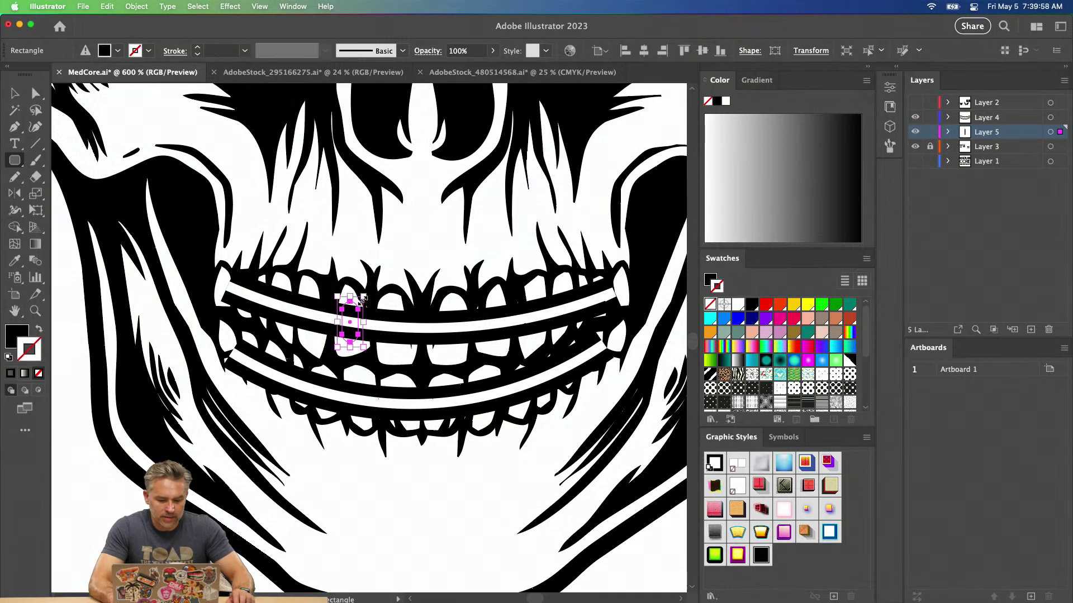
pyautogui.moveTo(364, 296); pyautogui.dragTo(378, 285)
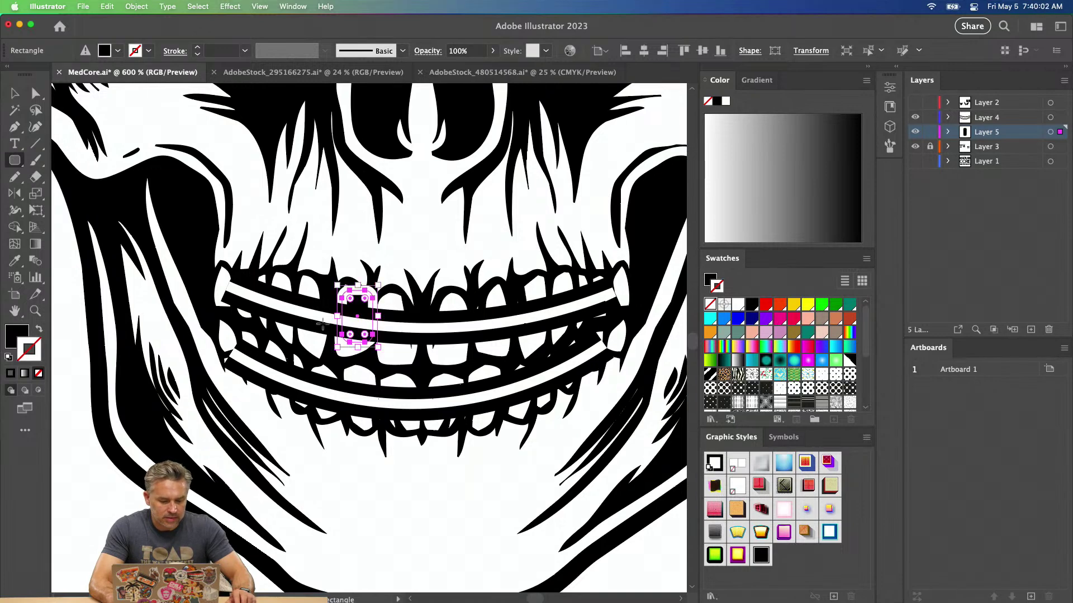
pyautogui.press('v')
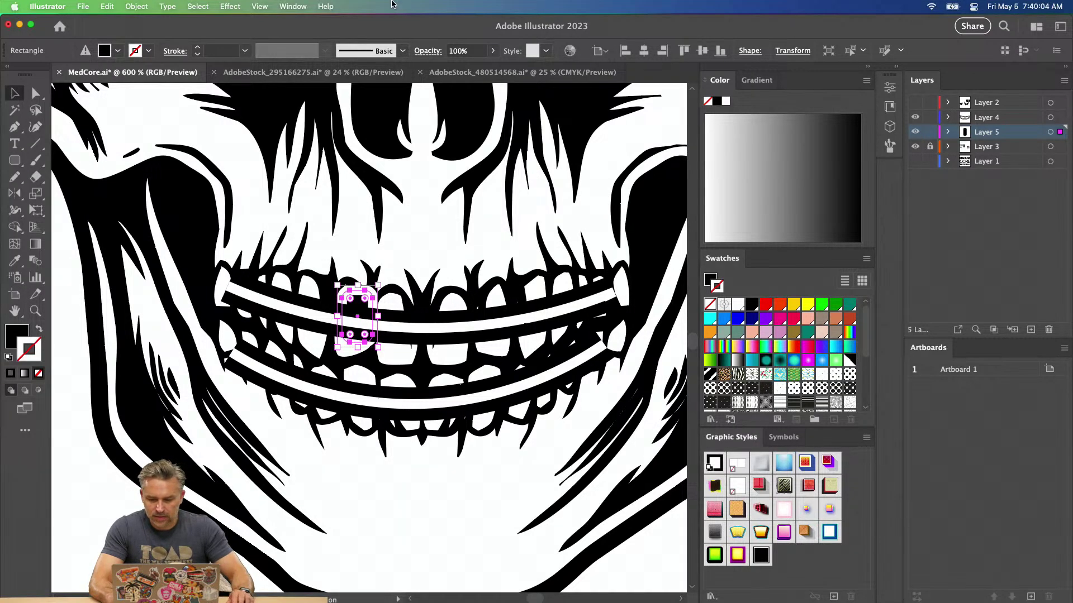
# Reduce the rounded rectangle to its basic appearance and dock the Appearance panel with Graphic Styles and Symbols.
pyautogui.click(293, 6)
pyautogui.scroll(3, 369, 335)
pyautogui.click(359, 194)
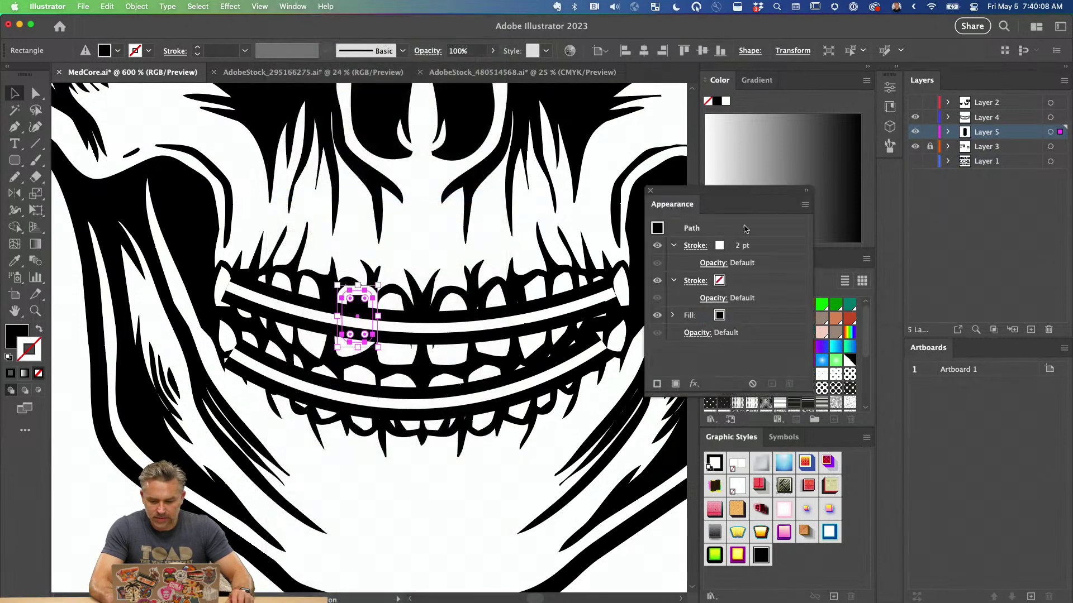
pyautogui.click(804, 207)
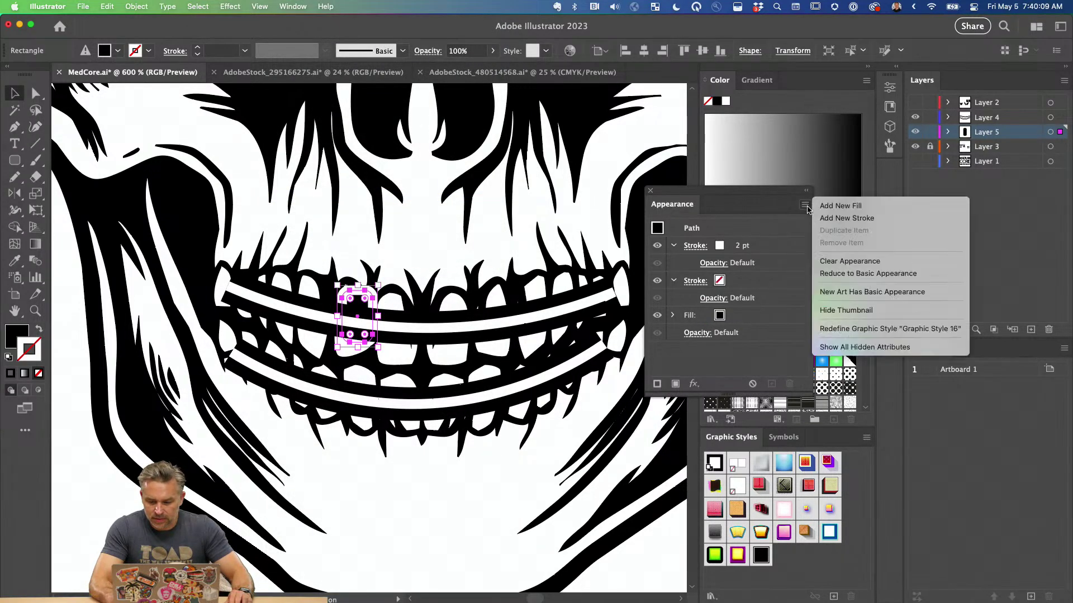
pyautogui.click(864, 275)
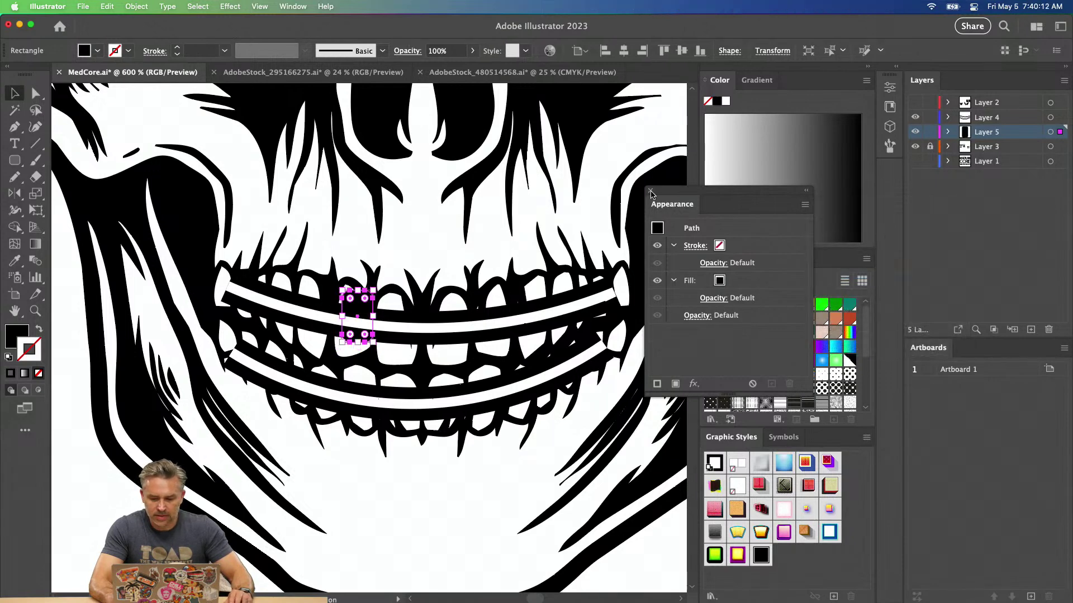
pyautogui.moveTo(674, 206); pyautogui.dragTo(771, 453)
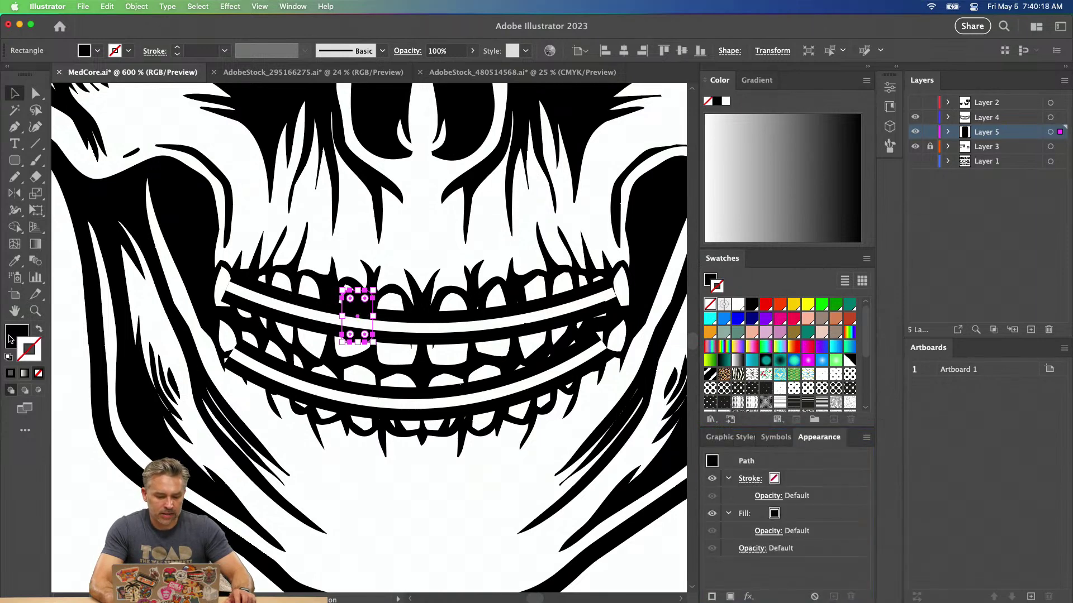
# Give the rounded rectangle the default white fill and black stroke, with the stroke weight set to 2 pt.
pyautogui.click(9, 358)
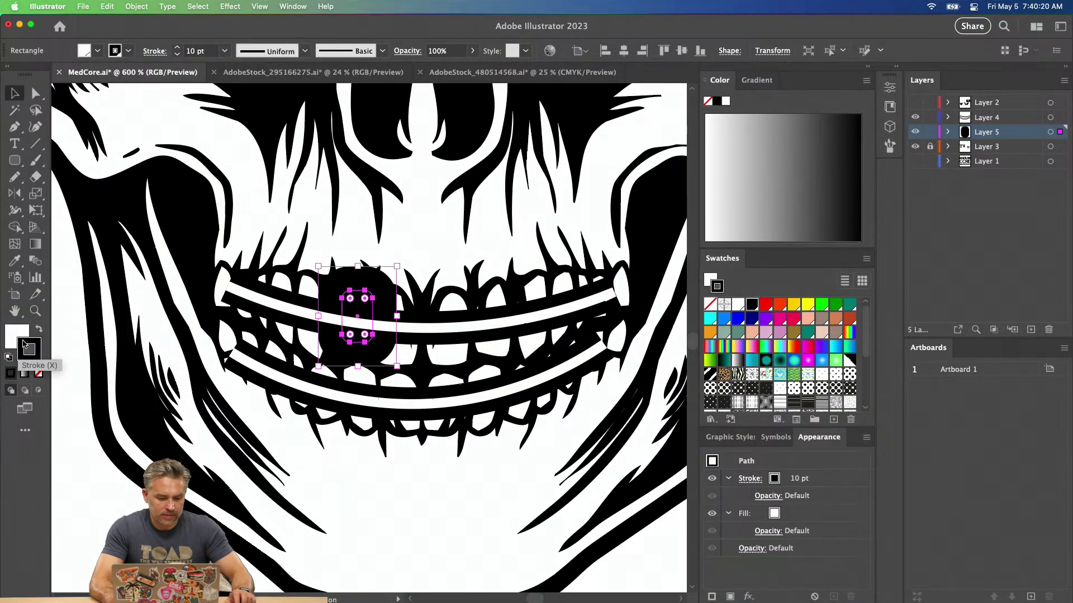
pyautogui.click(178, 55)
pyautogui.click(177, 55)
pyautogui.click(178, 55)
pyautogui.click(177, 54)
pyautogui.click(177, 55)
pyautogui.click(177, 55)
pyautogui.click(177, 55)
pyautogui.click(177, 55)
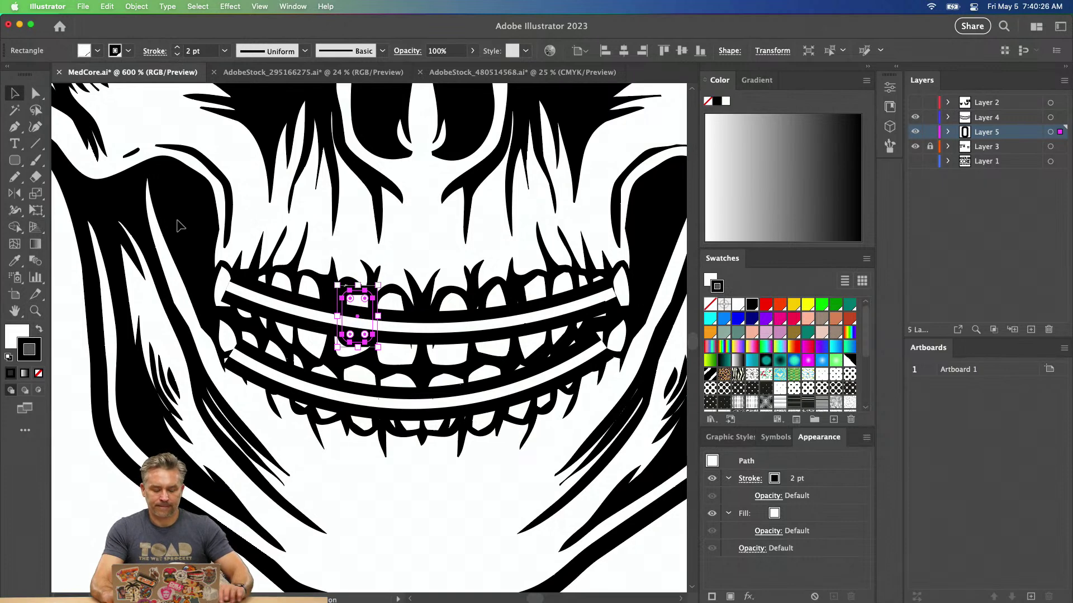
# Nudge the rounded rectangle into position over the tooth behind the upper curved line and deselect it.
pyautogui.hotkey('shift', 'Down')
pyautogui.hotkey('shift', 'Down')
pyautogui.hotkey('shift', 'Up')
pyautogui.hotkey('shift', 'Up')
pyautogui.press('Left')
pyautogui.press('Left')
pyautogui.press('Down')
pyautogui.press('Right')
pyautogui.click(303, 253)
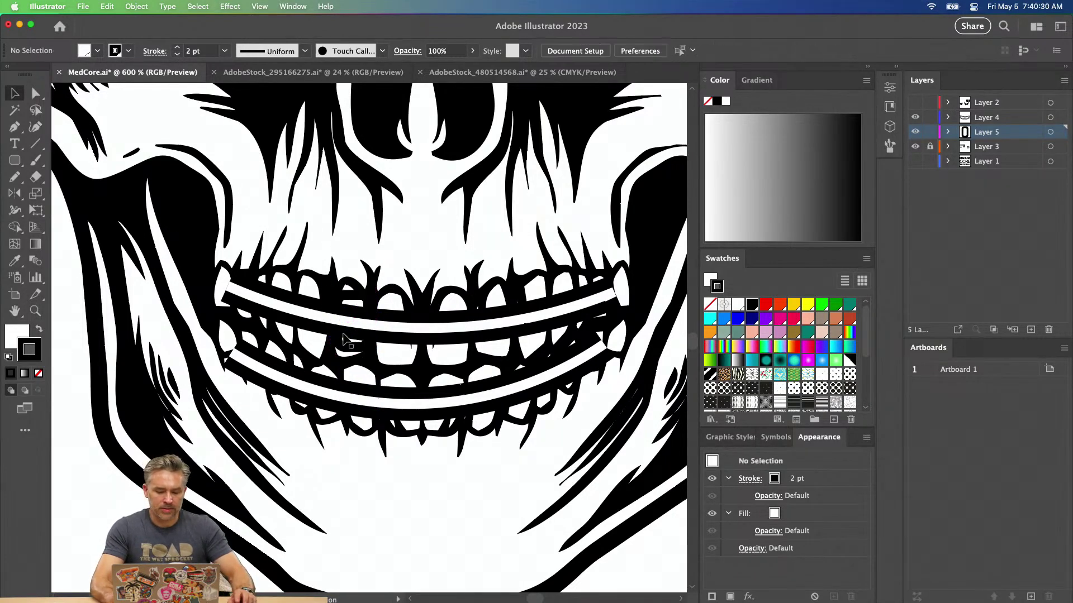
# Lock Layer 4 and duplicate the rounded rectangle onto the other teeth along both curved lines as braces brackets.
pyautogui.moveTo(344, 347); pyautogui.dragTo(395, 359)
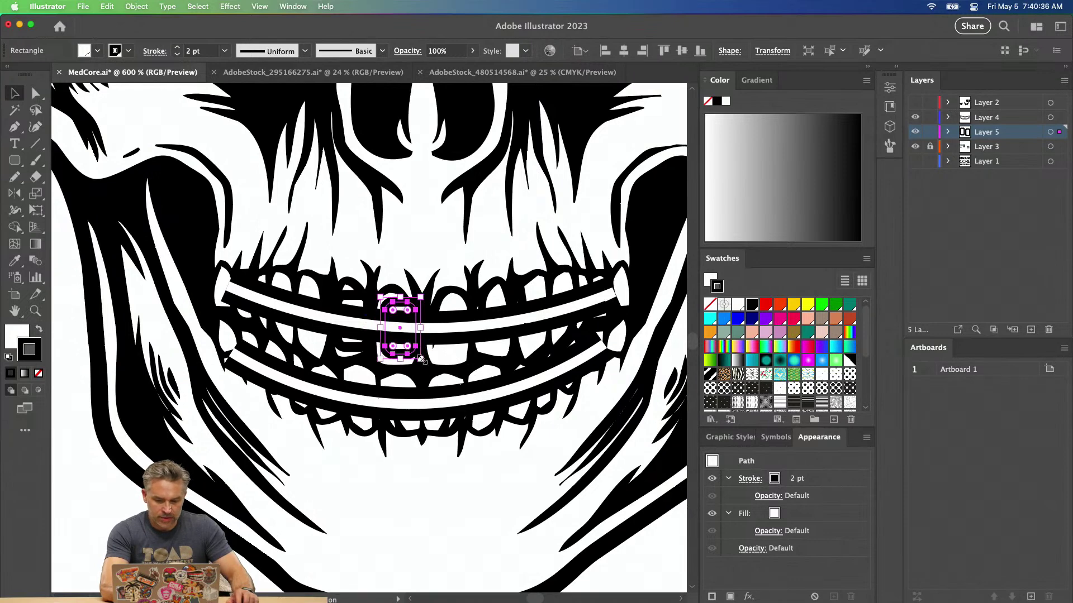
pyautogui.click(937, 124)
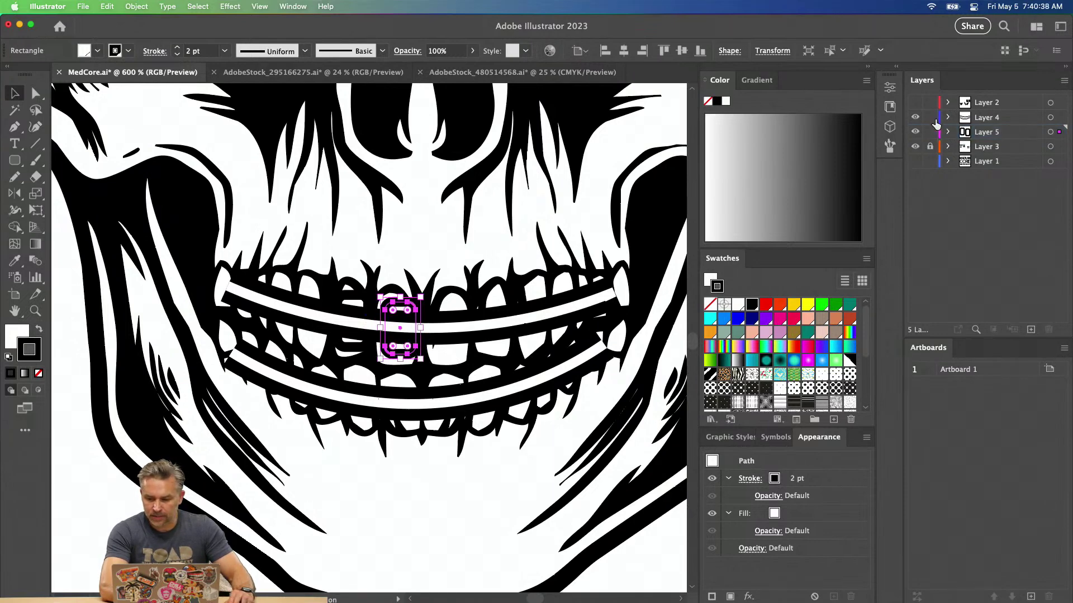
pyautogui.moveTo(397, 325); pyautogui.dragTo(447, 323)
pyautogui.moveTo(454, 323); pyautogui.dragTo(319, 403)
# Examine the whole logo with the braces at a small size and return to a close view of the skull.
pyautogui.press('super+0')
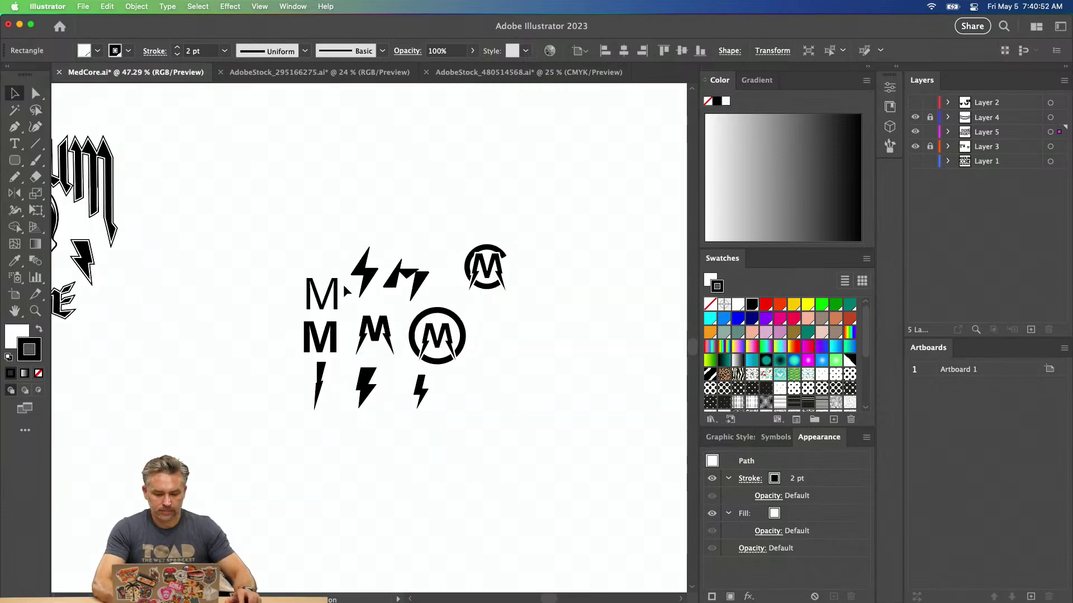
pyautogui.moveTo(227, 226); pyautogui.dragTo(628, 296)
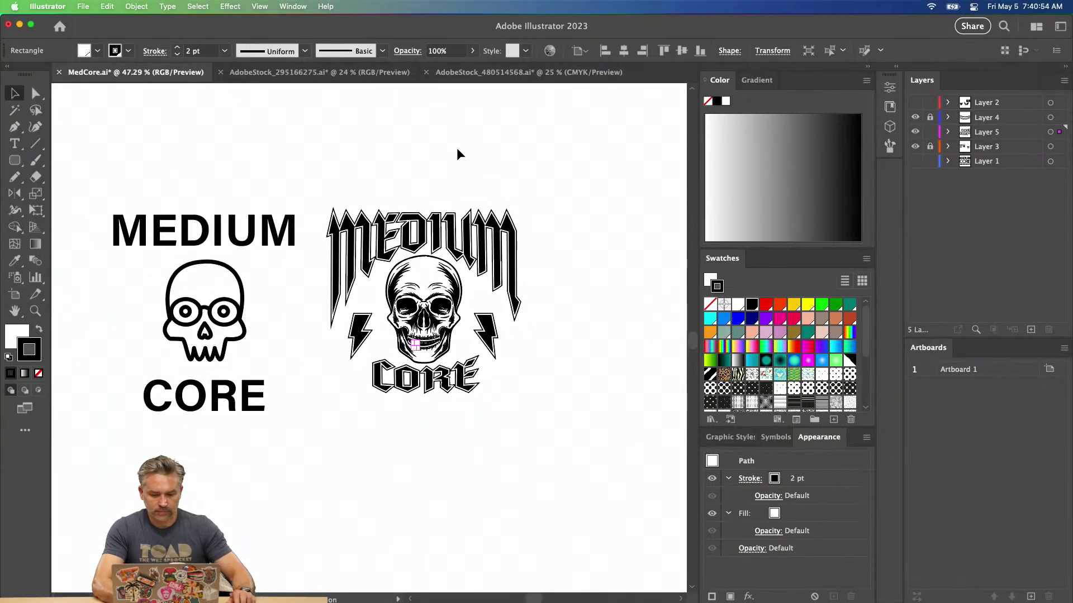
pyautogui.click(457, 149)
pyautogui.press('super+equal')
pyautogui.press('super+equal')
pyautogui.press('super+equal')
pyautogui.press('super+equal')
pyautogui.moveTo(371, 182); pyautogui.dragTo(175, 239)
pyautogui.press('super+equal')
pyautogui.press('super+equal')
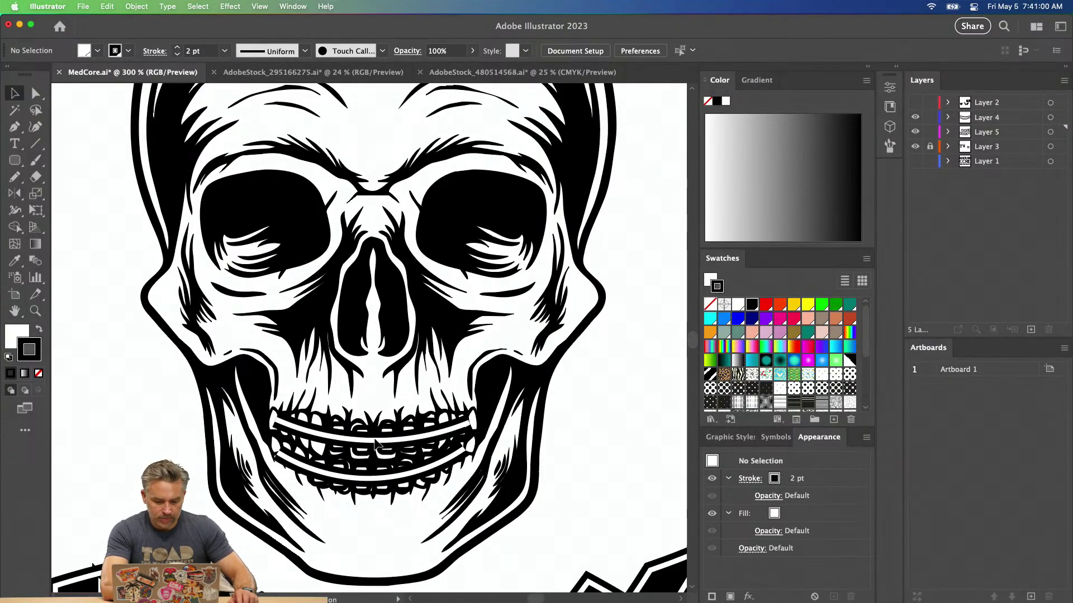
# Select both curved braces wires and set their black stroke to 5 pt.
pyautogui.click(370, 446)
pyautogui.click(297, 431)
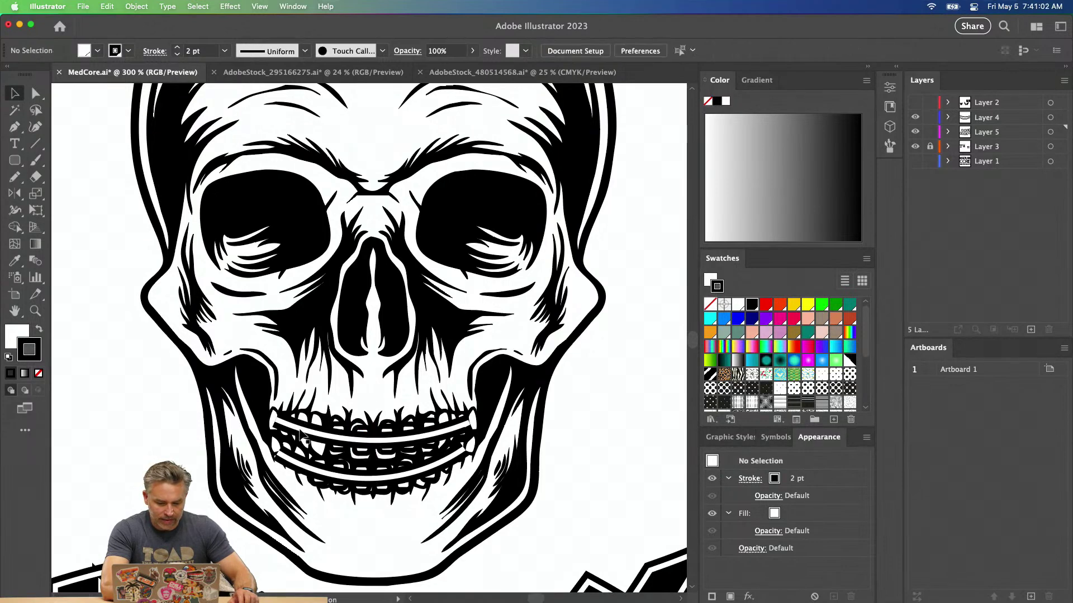
pyautogui.click(306, 434)
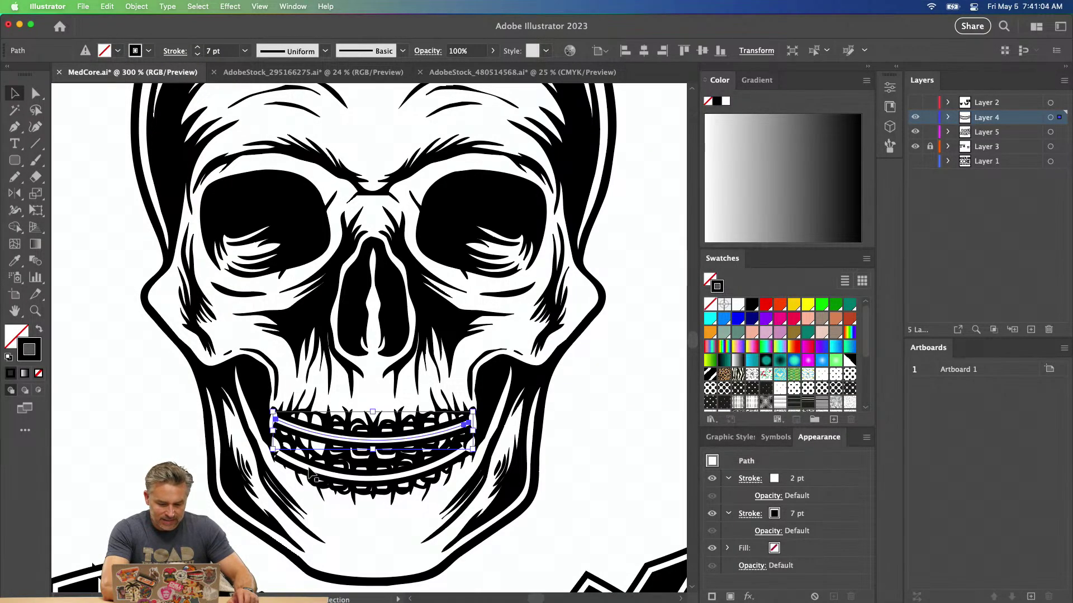
pyautogui.keyDown('shift'); pyautogui.click(309, 471); pyautogui.keyUp('shift')
pyautogui.click(198, 54)
pyautogui.click(198, 55)
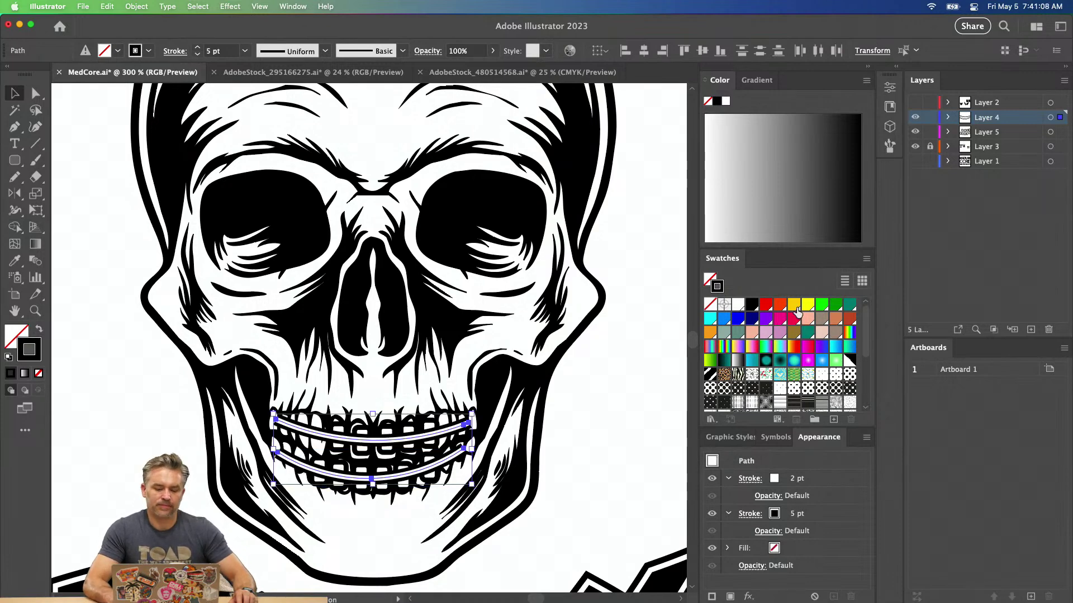
# Set the white stroke of both braces wires to 1 pt and apply the tapered Width Profile 1.
pyautogui.click(795, 481)
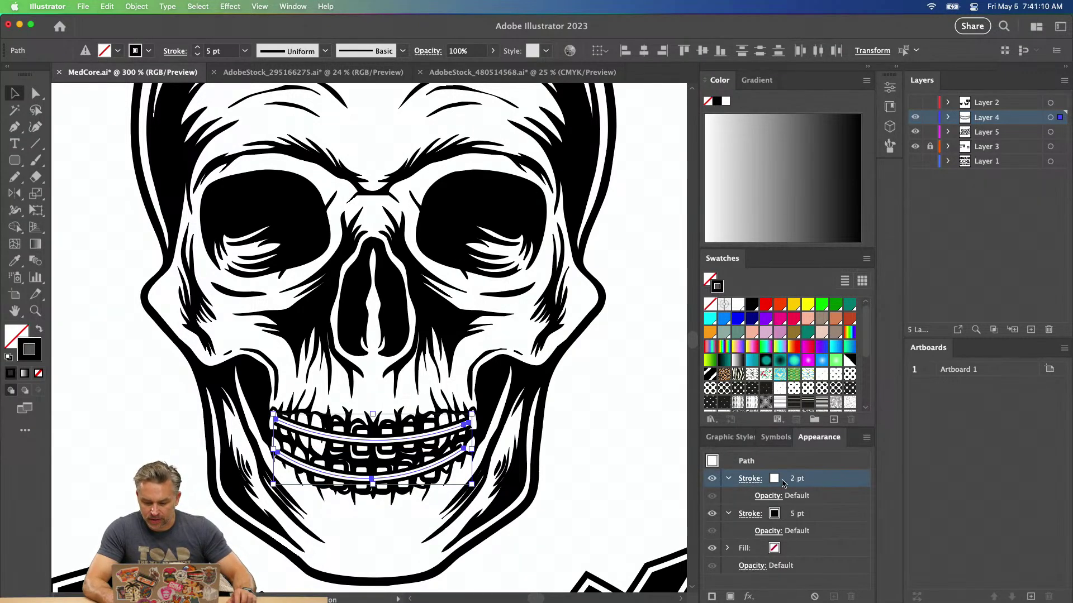
pyautogui.click(778, 484)
pyautogui.click(801, 482)
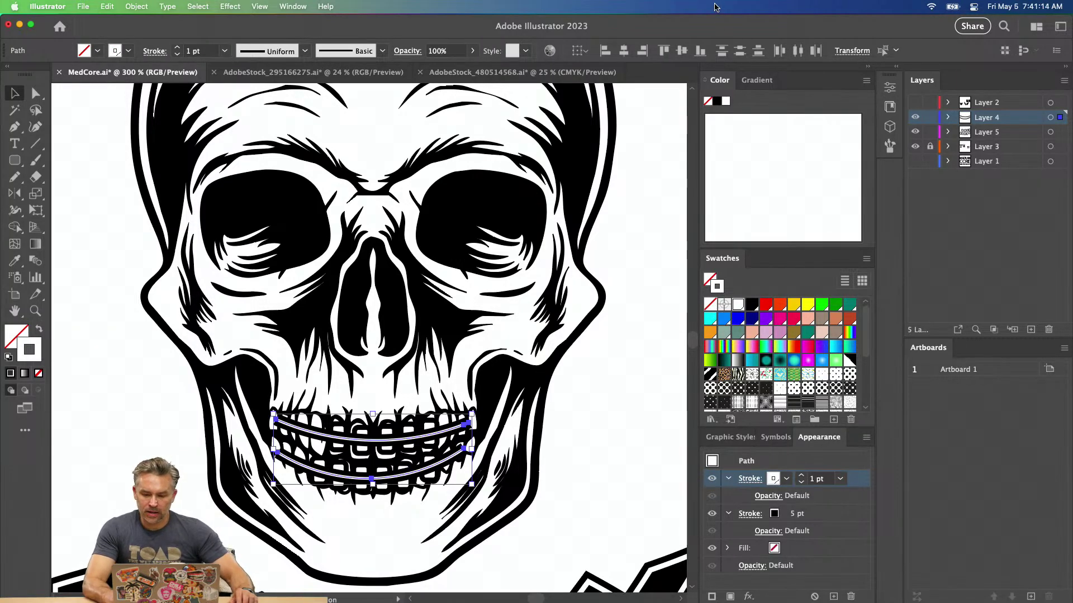
pyautogui.click(305, 50)
pyautogui.click(252, 99)
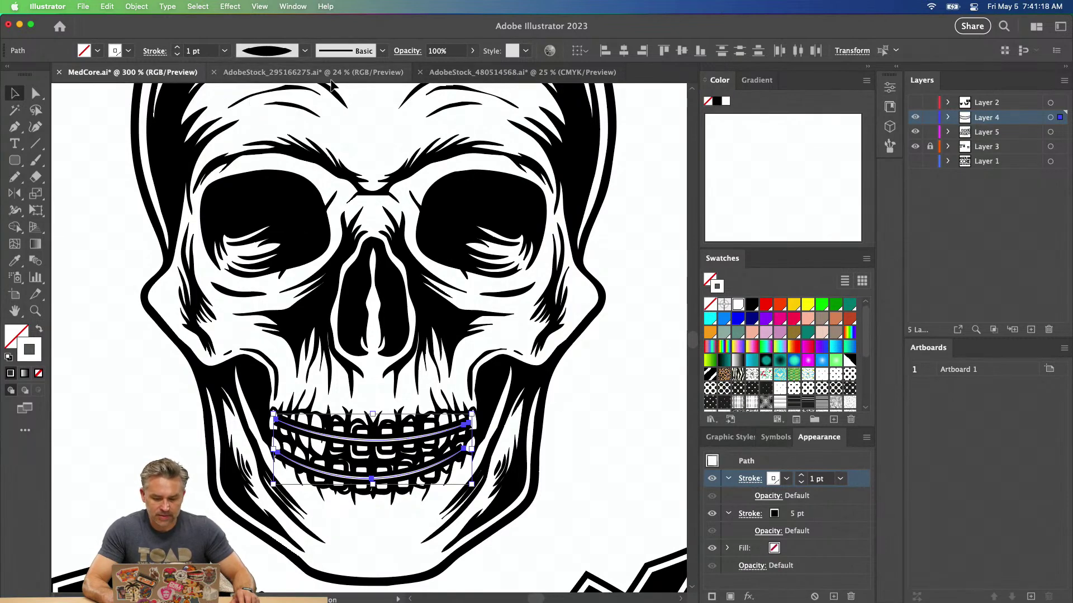
# Try to apply the tapered Width Profile 1 to the black 5 pt stroke of both braces wires.
pyautogui.click(814, 516)
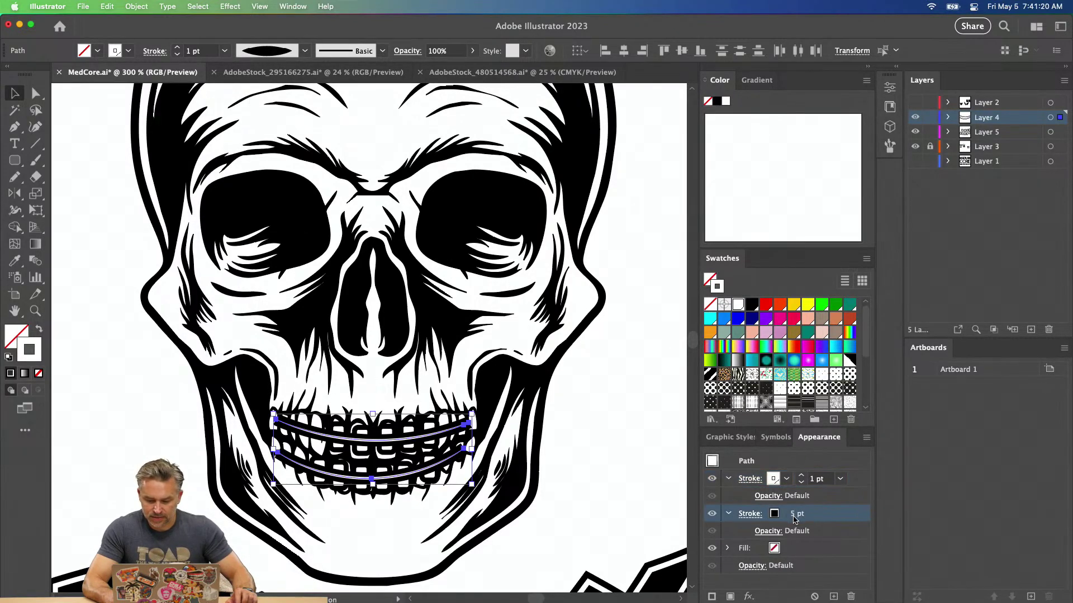
pyautogui.click(744, 517)
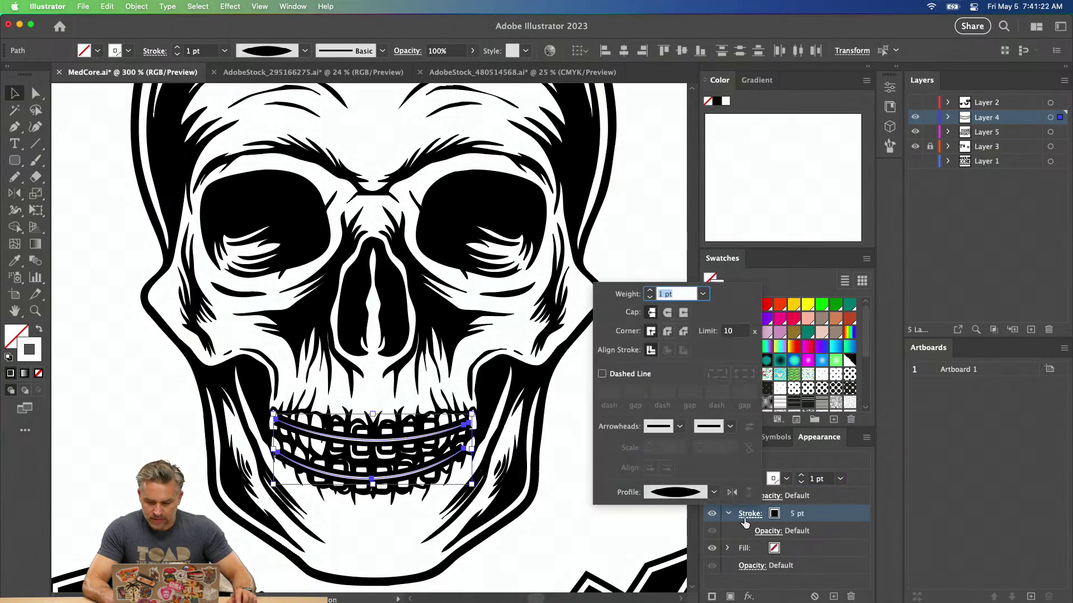
pyautogui.click(839, 505)
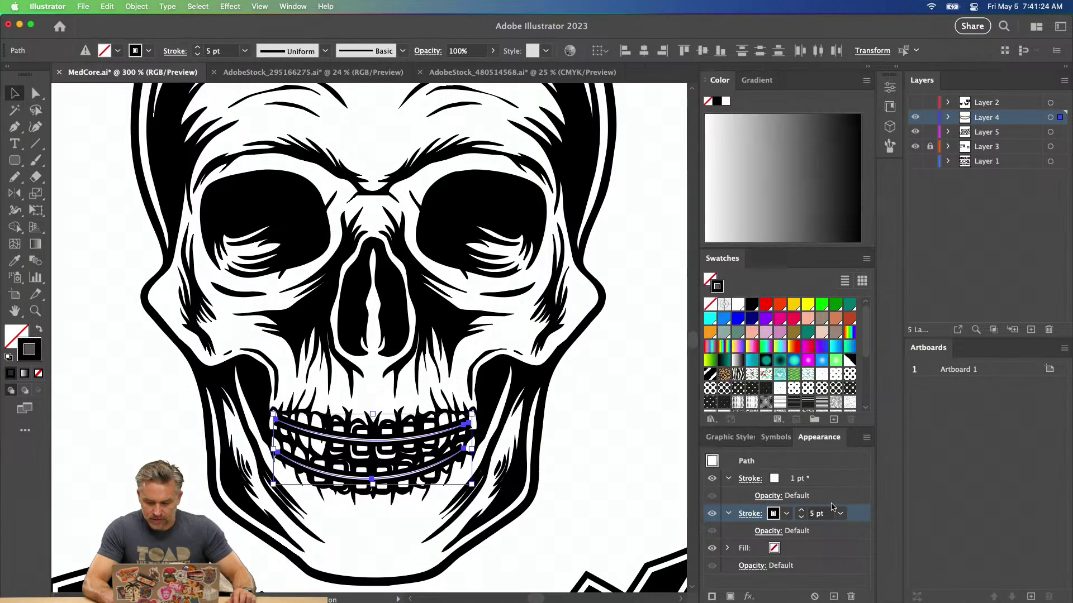
pyautogui.click(750, 479)
pyautogui.click(714, 457)
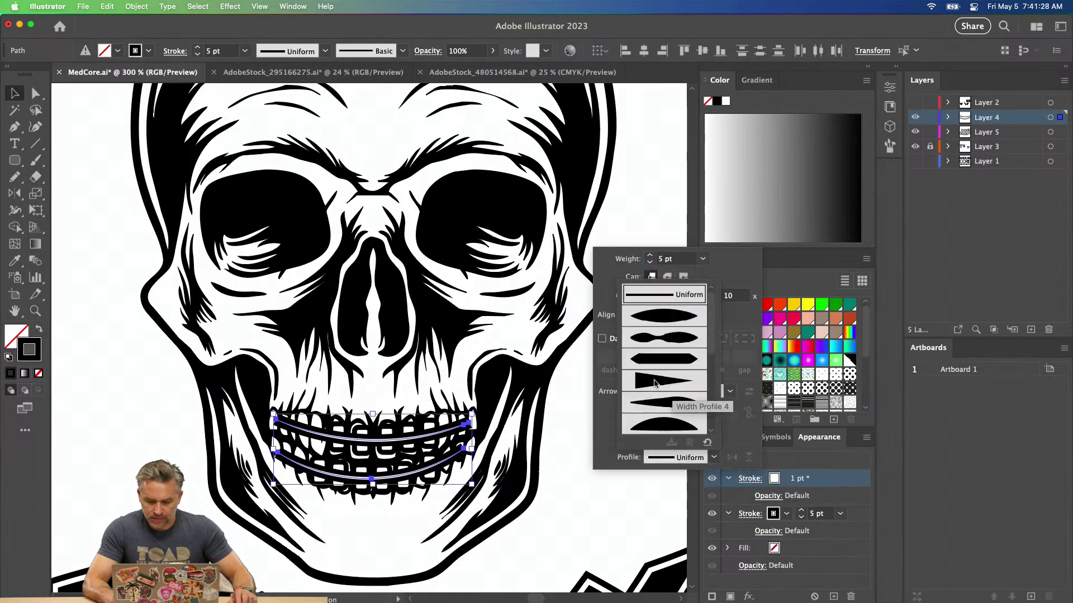
pyautogui.click(651, 316)
pyautogui.click(173, 442)
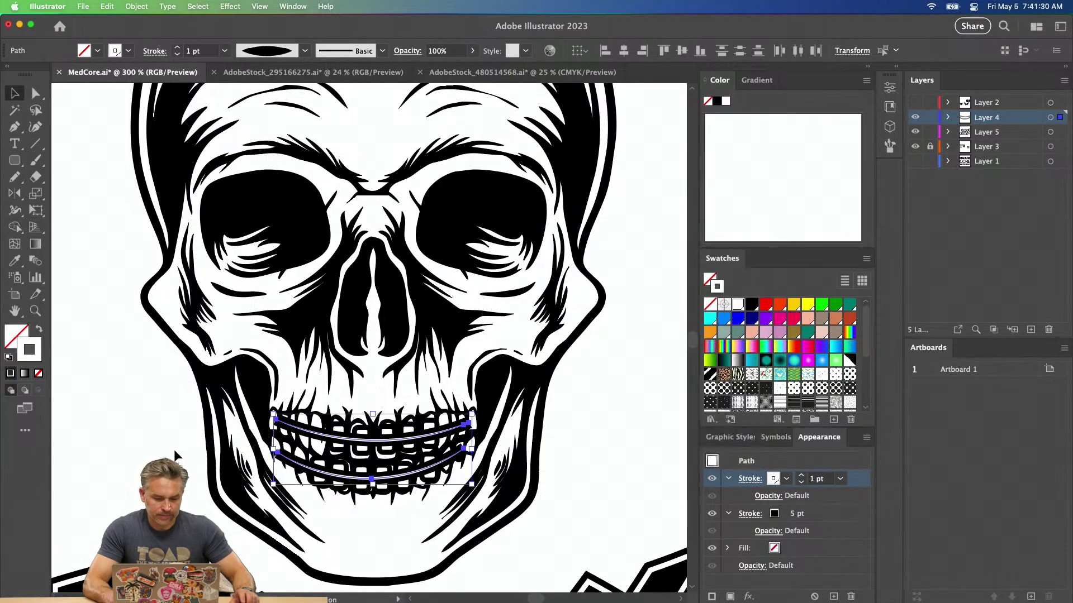
pyautogui.click(174, 444)
# Select the upper braces wire and toggle its black stroke's visibility off and on to check its effect.
pyautogui.click(348, 441)
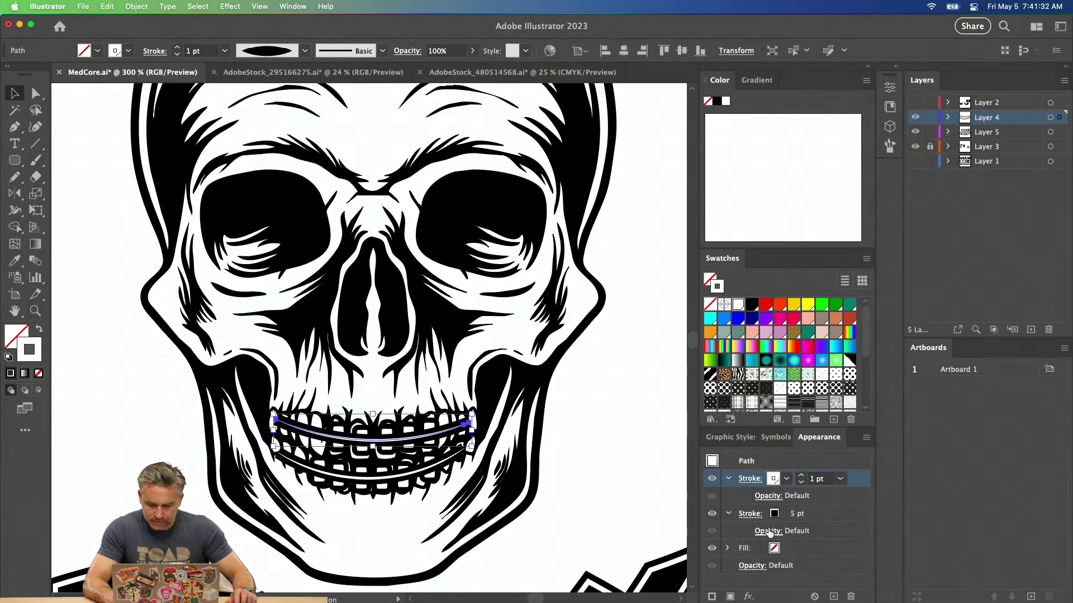
pyautogui.click(715, 517)
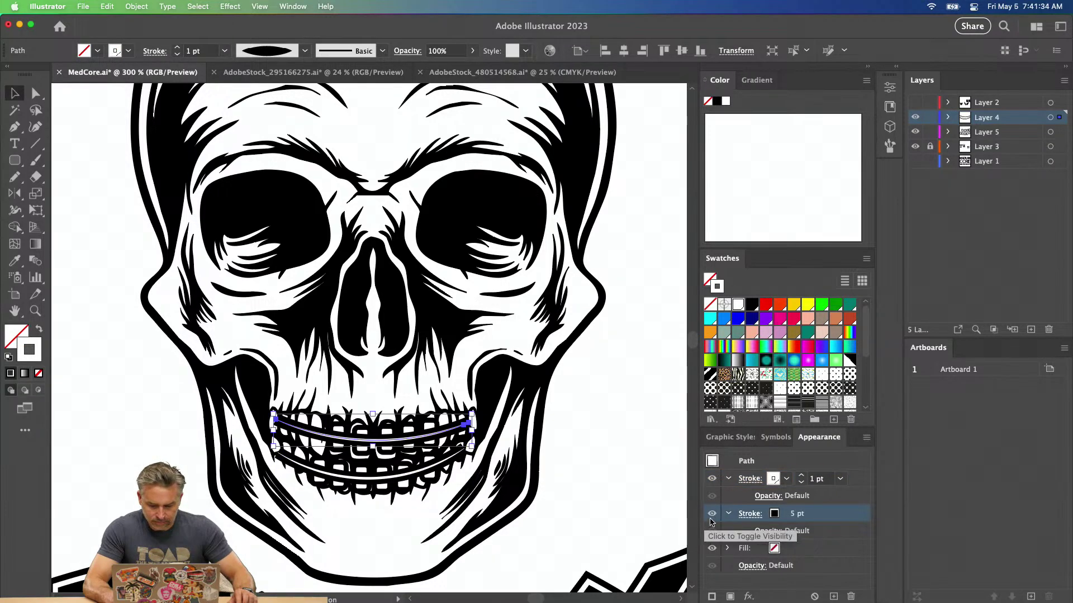
pyautogui.click(713, 518)
pyautogui.click(713, 518)
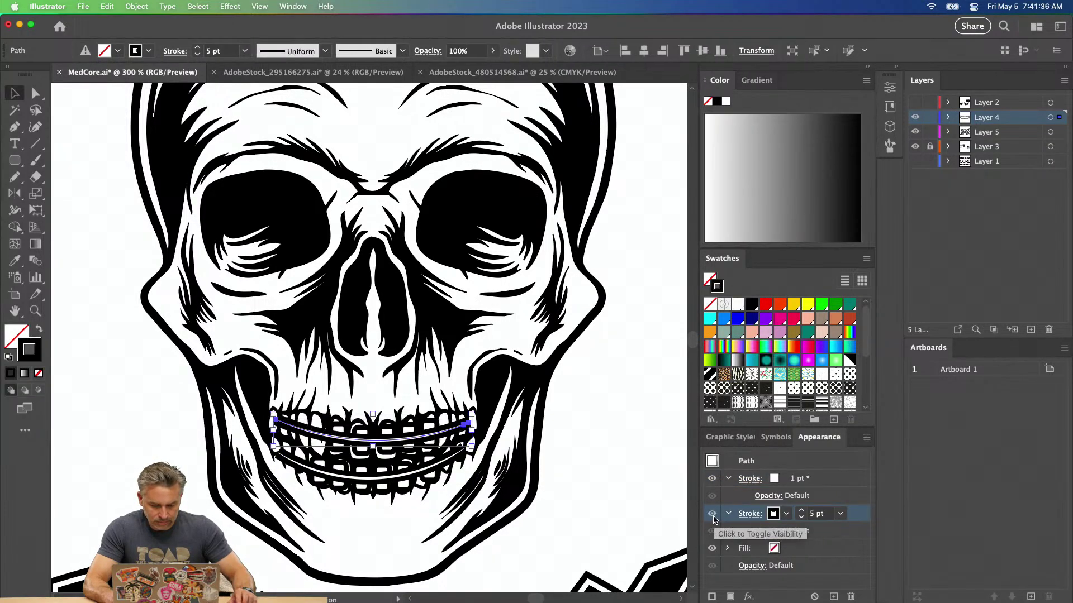
# Deselect the braces wire and examine the whole logo with the skull, lightning bolts and MEDIUM CORE lettering.
pyautogui.click(183, 470)
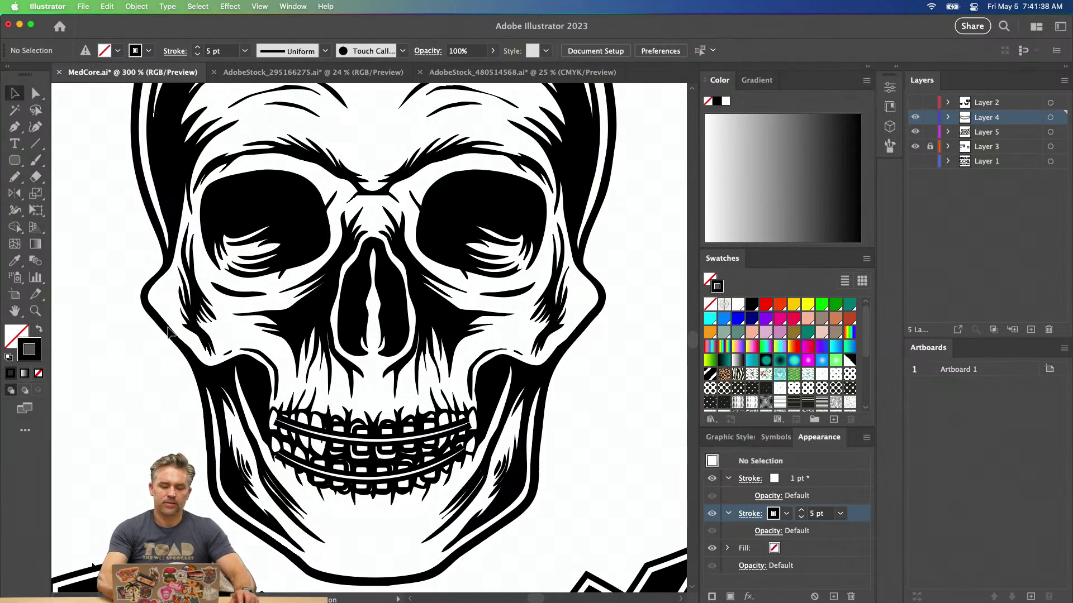
pyautogui.scroll(2, 168, 313)
pyautogui.hscroll(-2, 167, 313)
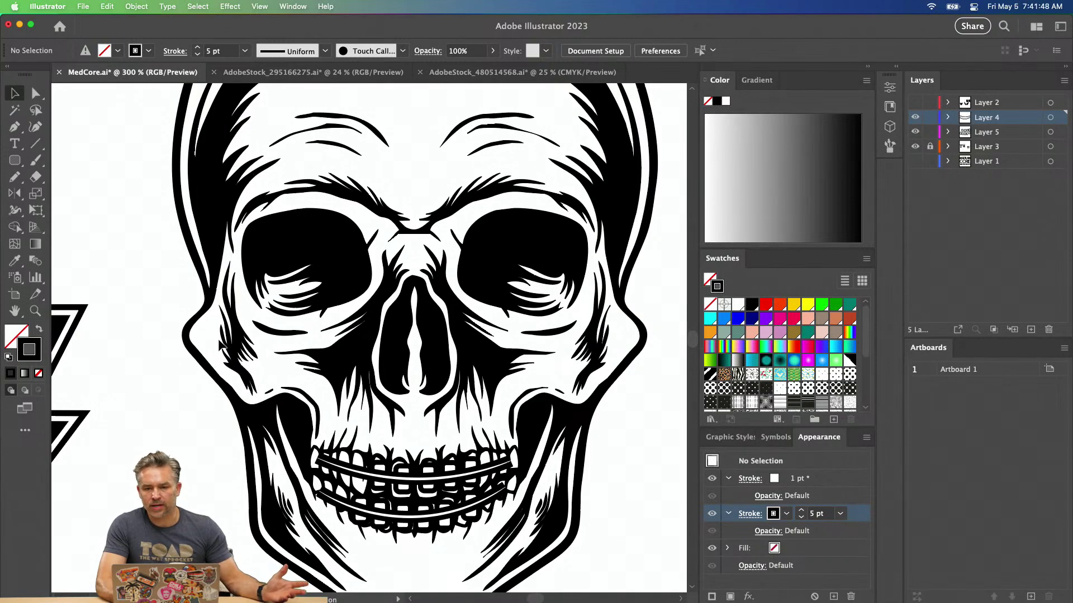
pyautogui.press('super+minus')
pyautogui.press('super+minus')
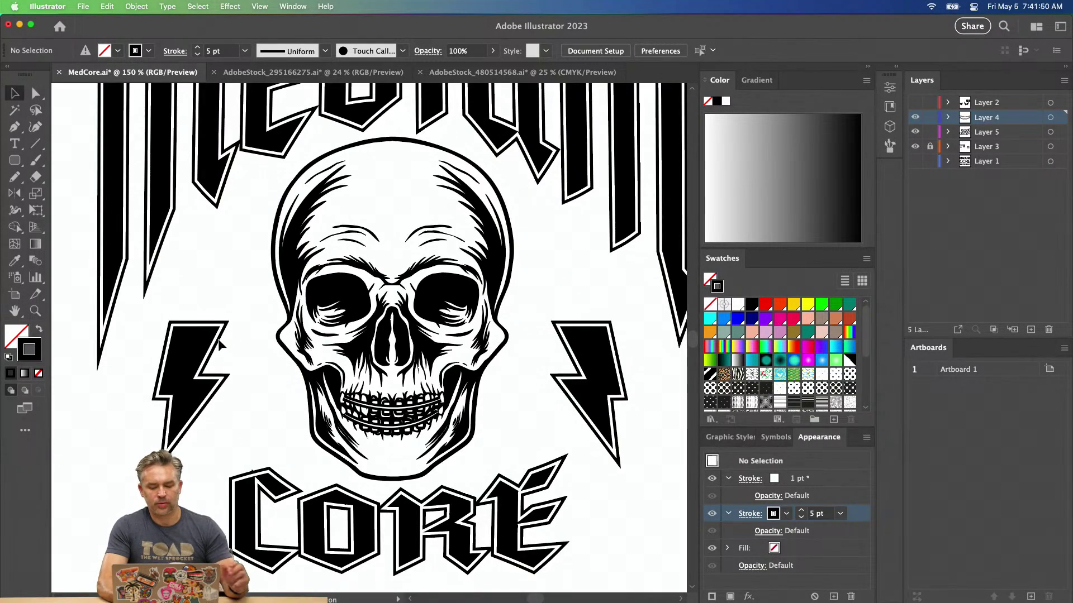
pyautogui.hscroll(-5, 224, 313)
pyautogui.scroll(-2, 224, 313)
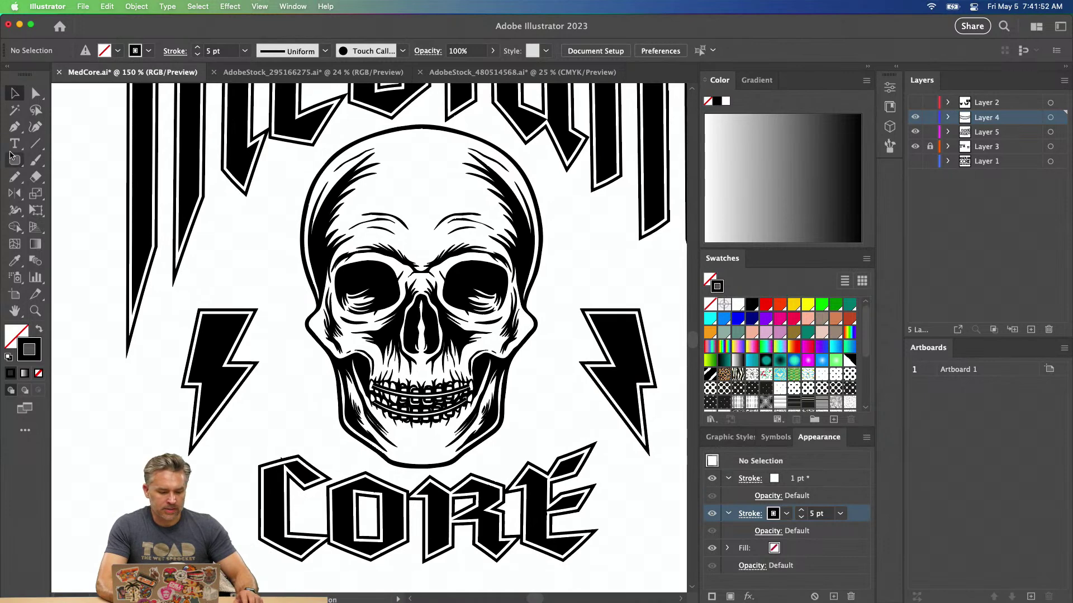
pyautogui.press('t')
pyautogui.press('super+minus')
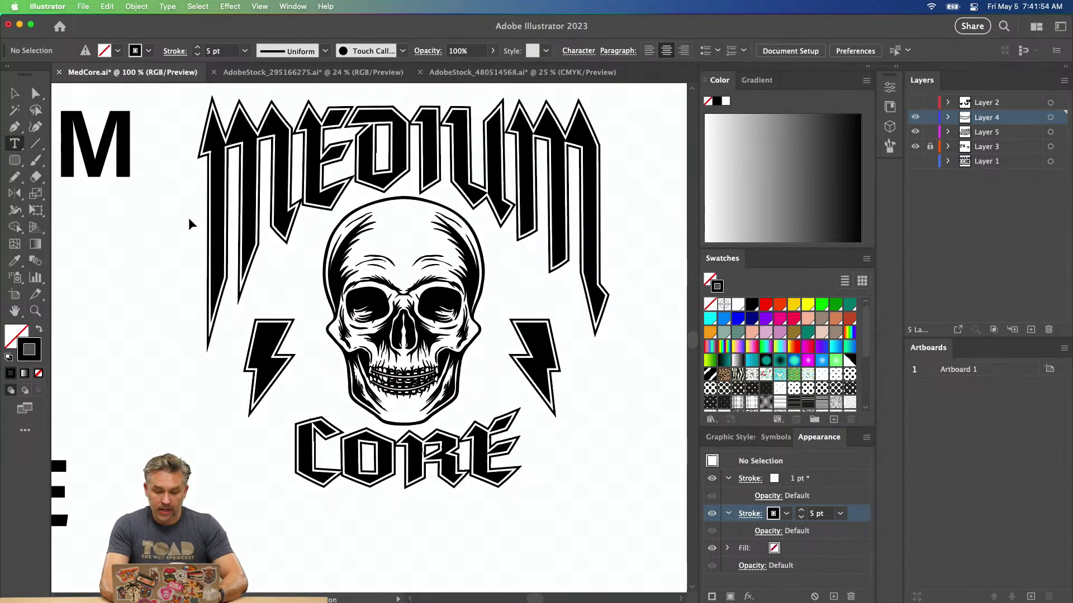
pyautogui.moveTo(189, 218); pyautogui.dragTo(182, 240)
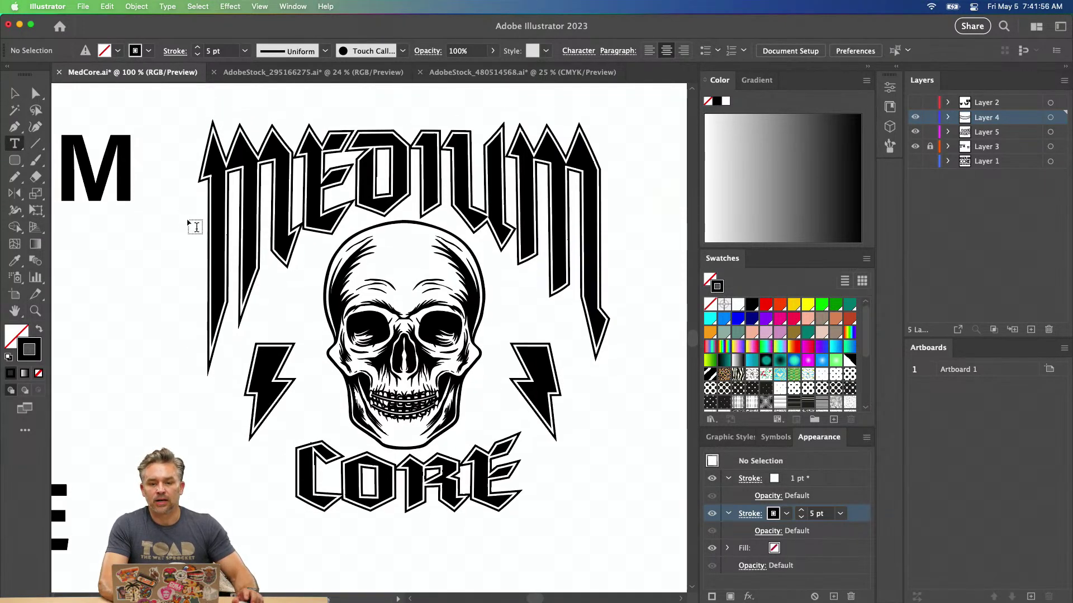
pyautogui.scroll(-3, 227, 246)
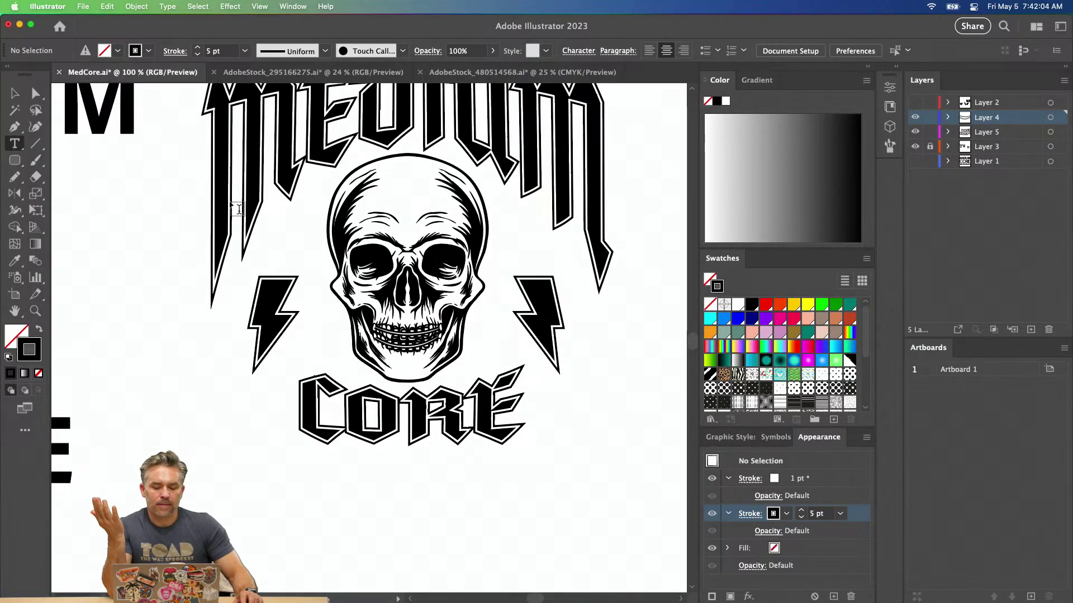
# Add a text object near the CORE lettering reading "rid'n safe" in Fleisch Wolf at 120 pt.
pyautogui.click(14, 93)
pyautogui.click(15, 143)
pyautogui.click(221, 519)
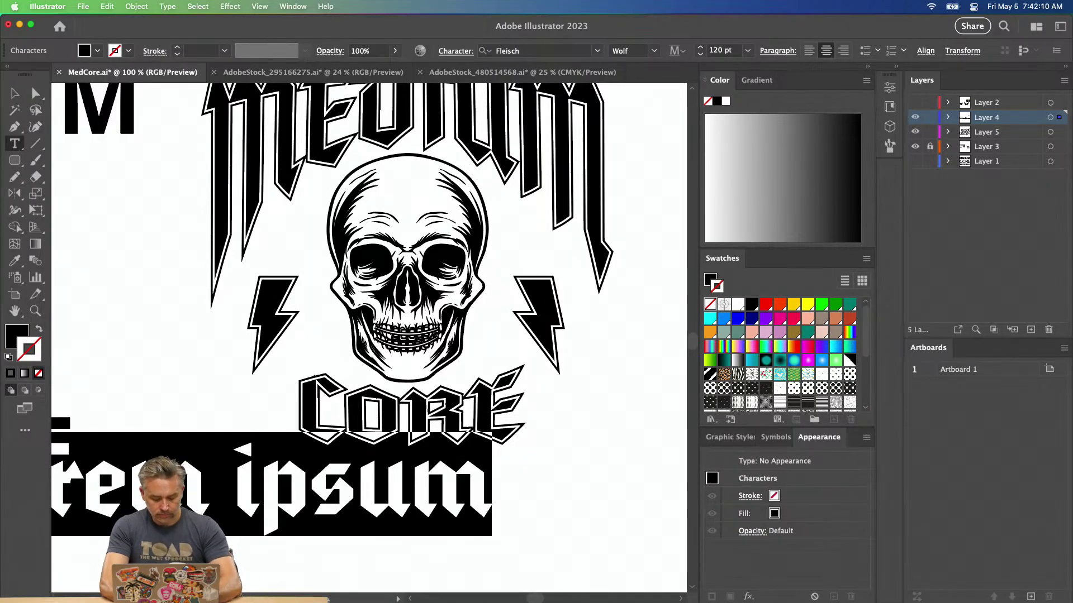
pyautogui.write('Midi')
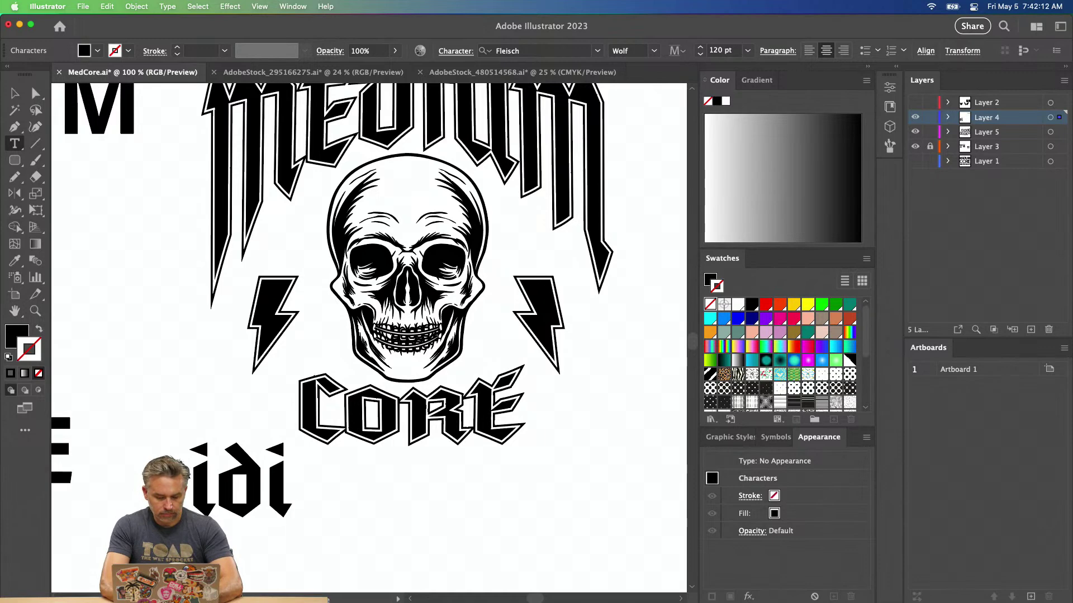
pyautogui.press('BackSpace')
pyautogui.write("'n sagfe")
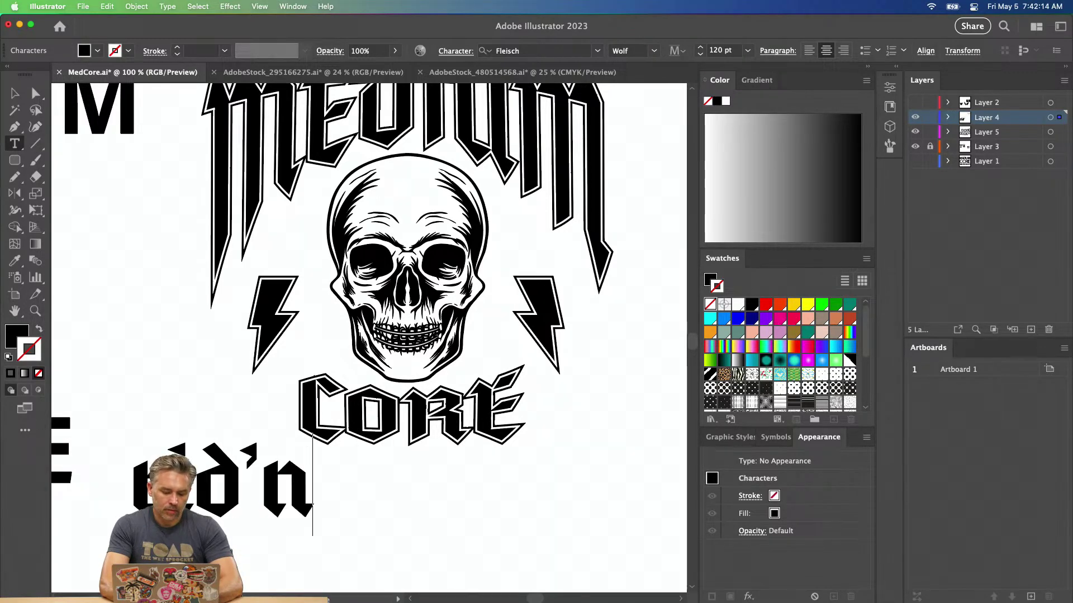
pyautogui.press('BackSpace')
pyautogui.press('BackSpace')
pyautogui.press('BackSpace')
pyautogui.write('fe')
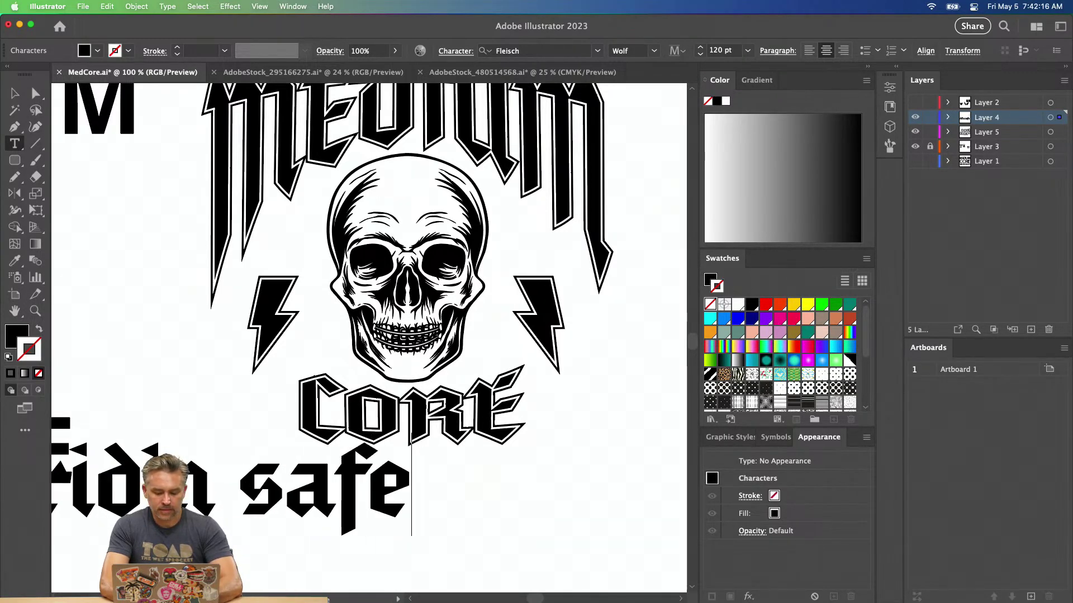
# Extend the tagline with "since '08", using an apostrophe before the year.
pyautogui.write(' since ')
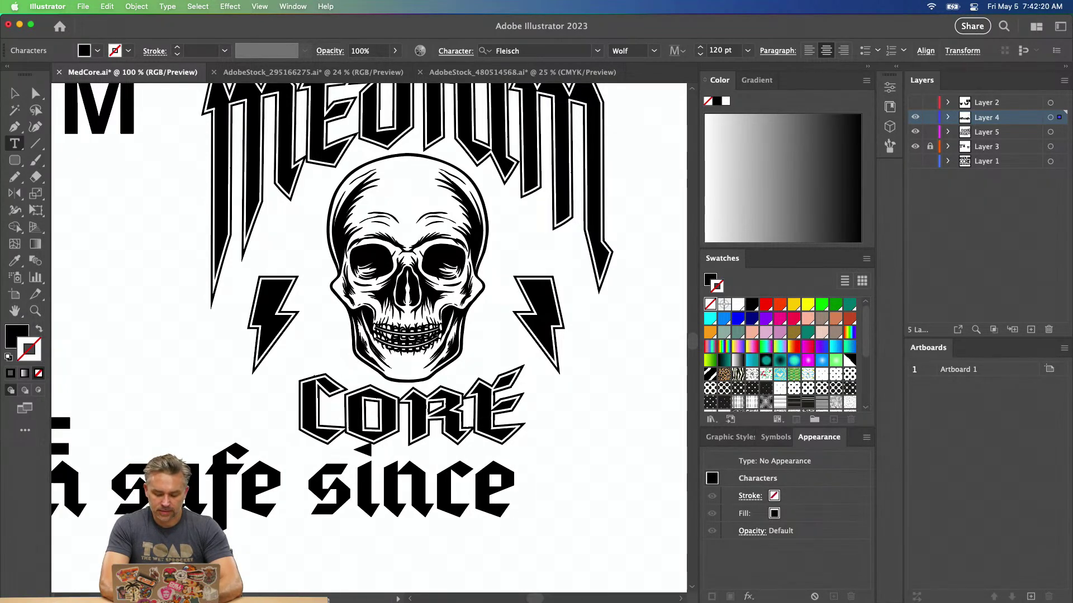
pyautogui.write('08')
pyautogui.press('BackSpace')
pyautogui.press('BackSpace')
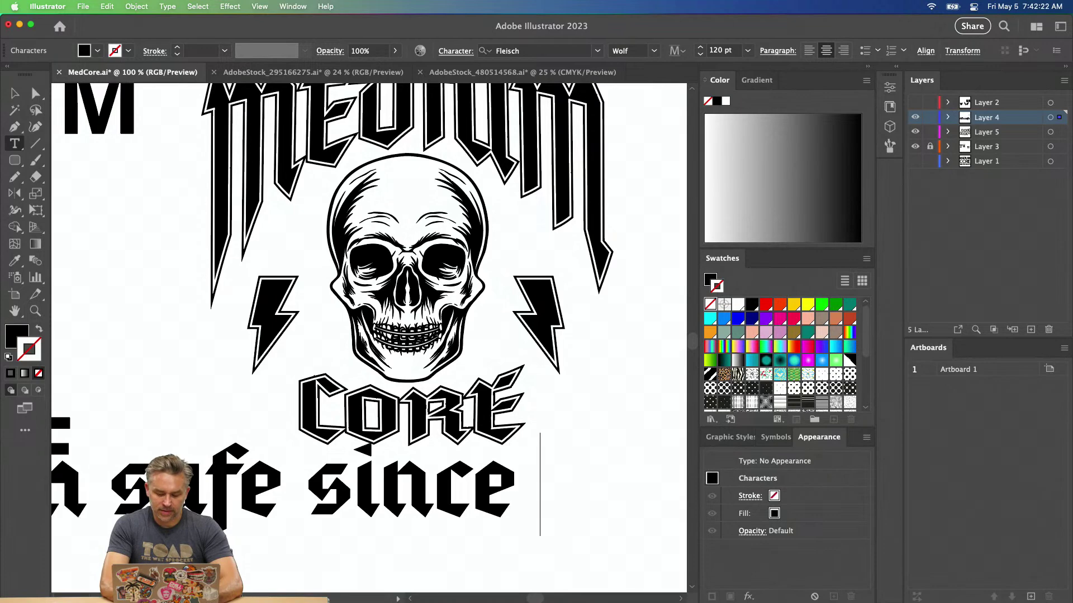
pyautogui.write("'")
pyautogui.write('0')
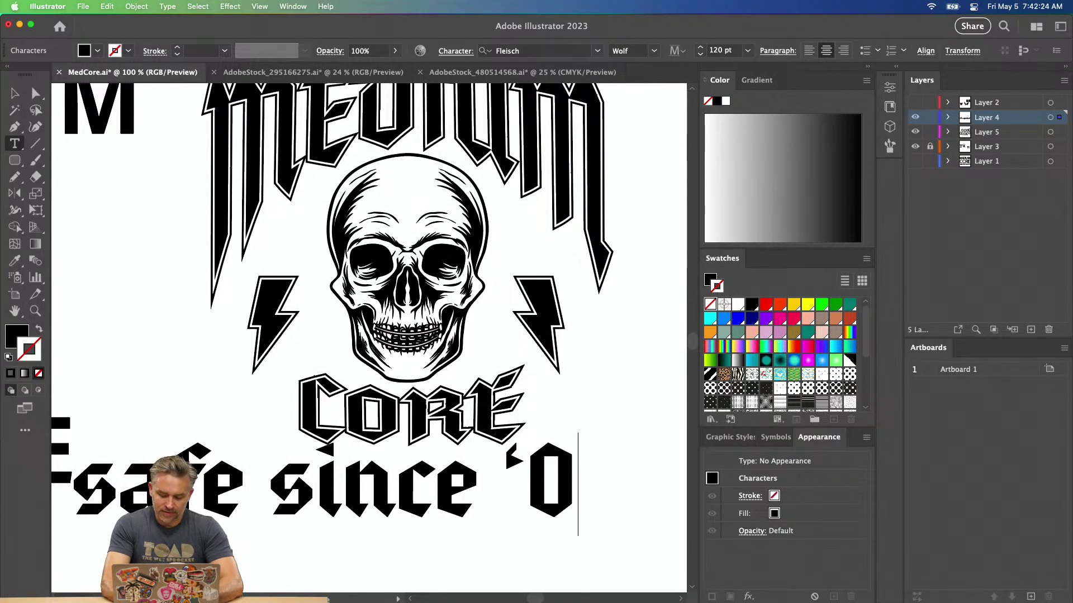
pyautogui.write('8')
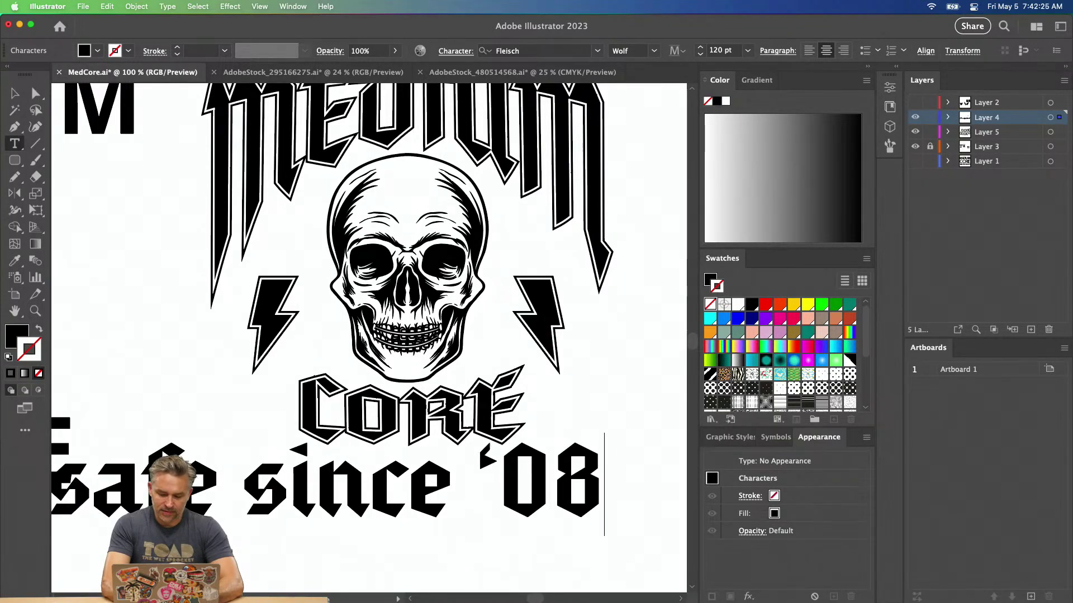
# Scale the "rid'n safe since '08" tagline down to about 41.26 pt and place a copy below the blackletter CORE.
pyautogui.click(13, 87)
pyautogui.moveTo(604, 431); pyautogui.dragTo(367, 507)
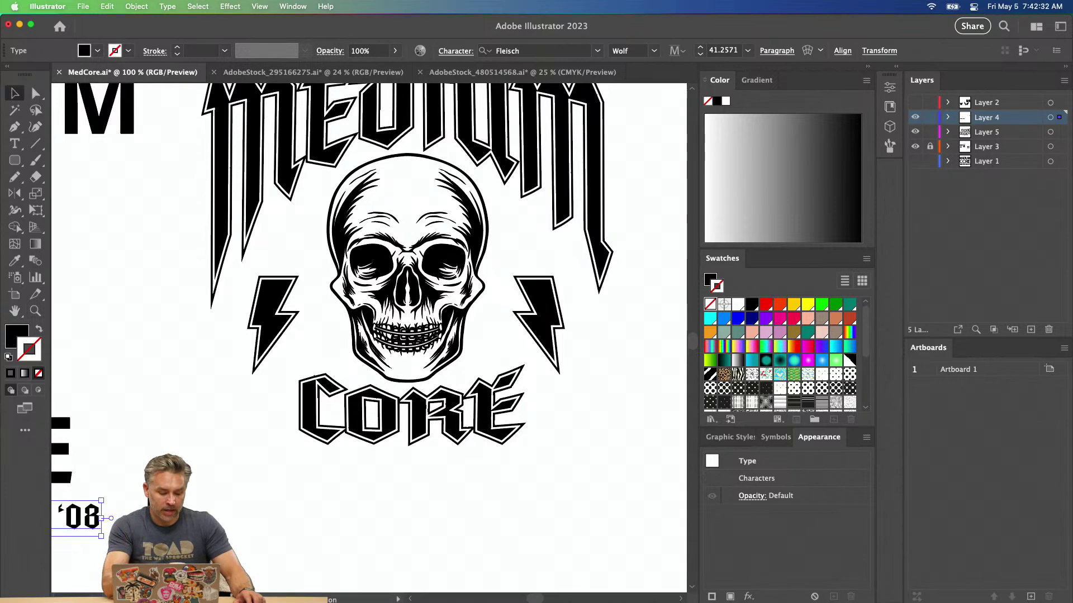
pyautogui.moveTo(77, 513); pyautogui.dragTo(496, 550)
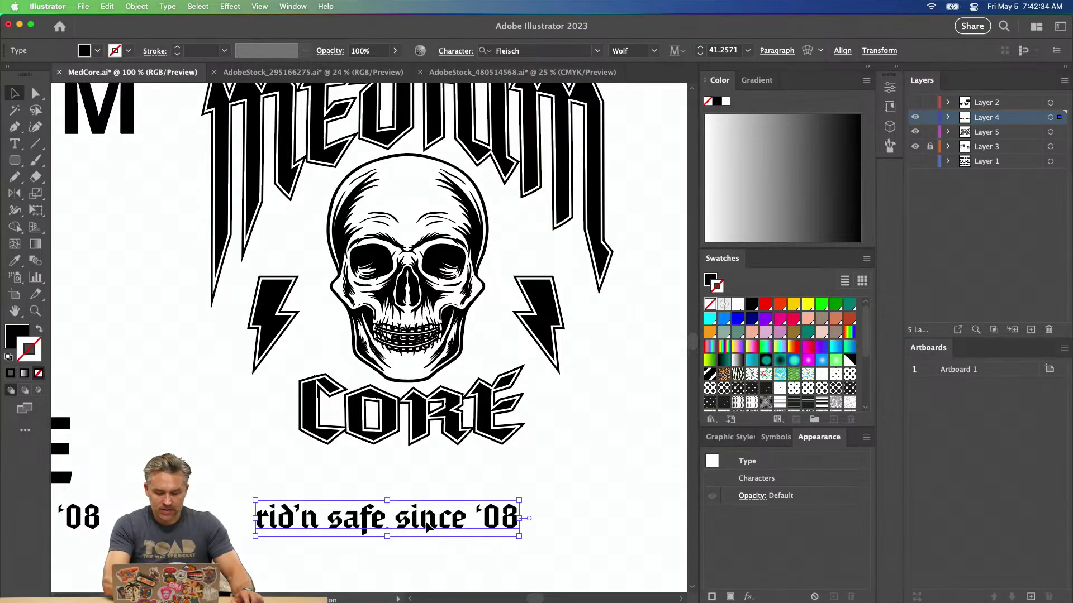
# Replace the copied tagline's text with "wear a helmet".
pyautogui.tripleClick(426, 523)
pyautogui.write('wear')
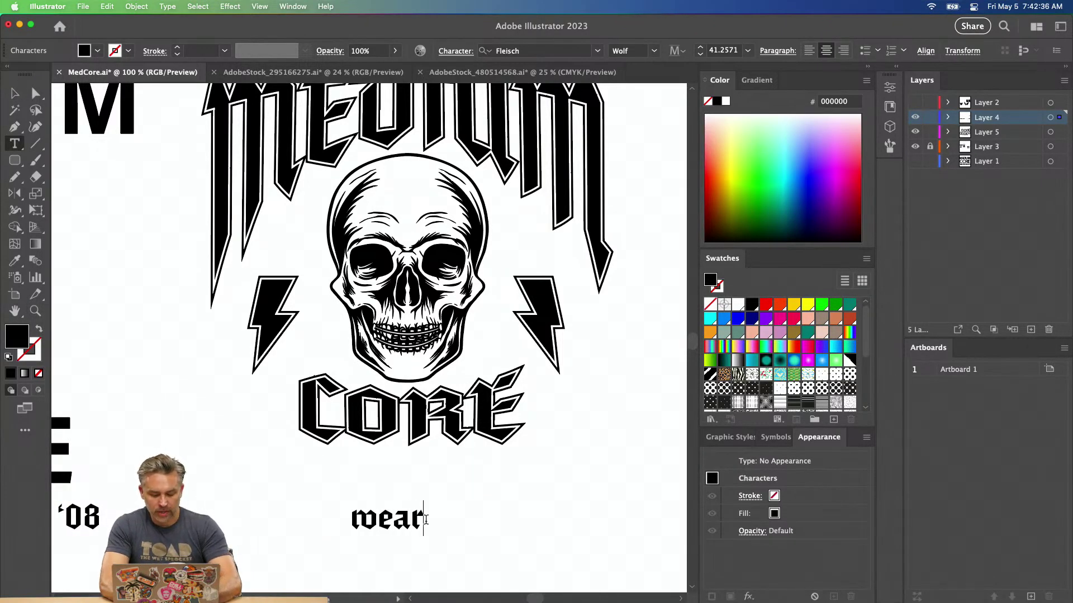
pyautogui.write(' a helmet')
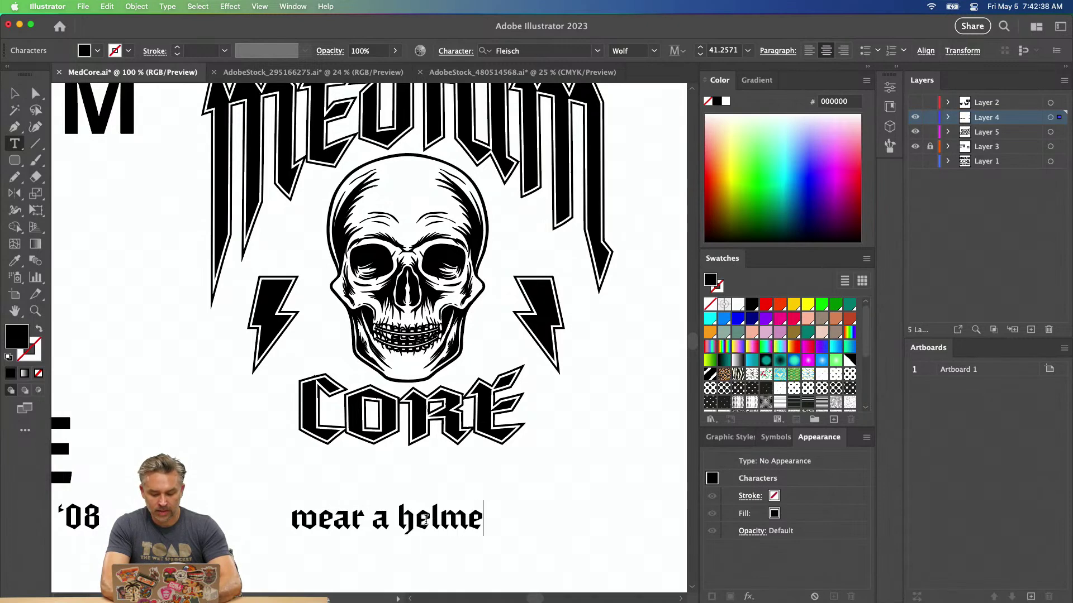
pyautogui.click(15, 93)
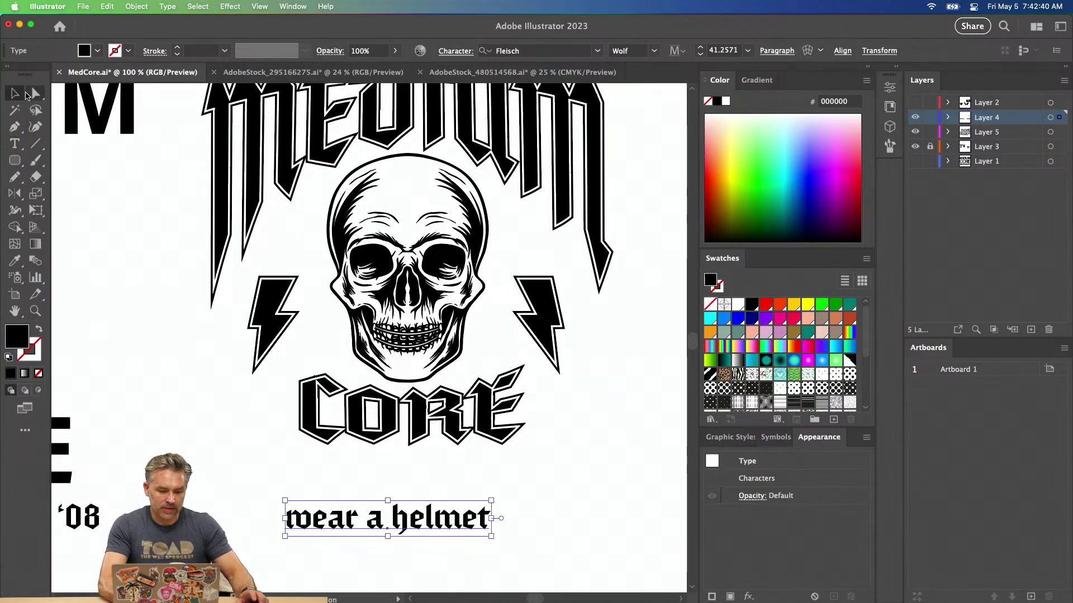
# Show the properties of the "wear a helmet" tagline, examine its character settings, and deselect it.
pyautogui.press('super+minus')
pyautogui.moveTo(282, 226); pyautogui.dragTo(310, 394)
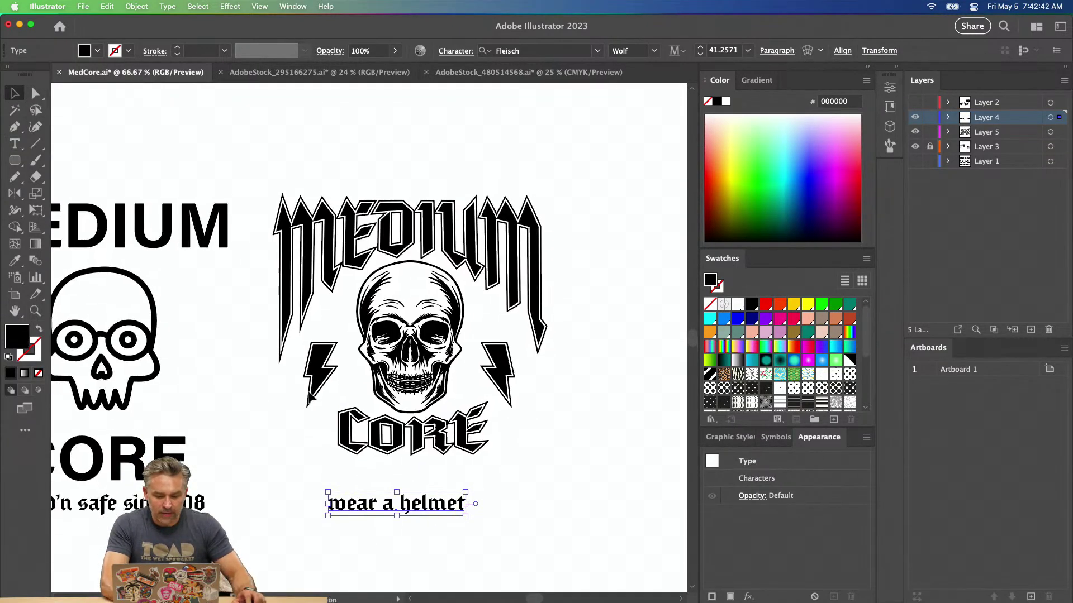
pyautogui.click(897, 69)
pyautogui.click(717, 67)
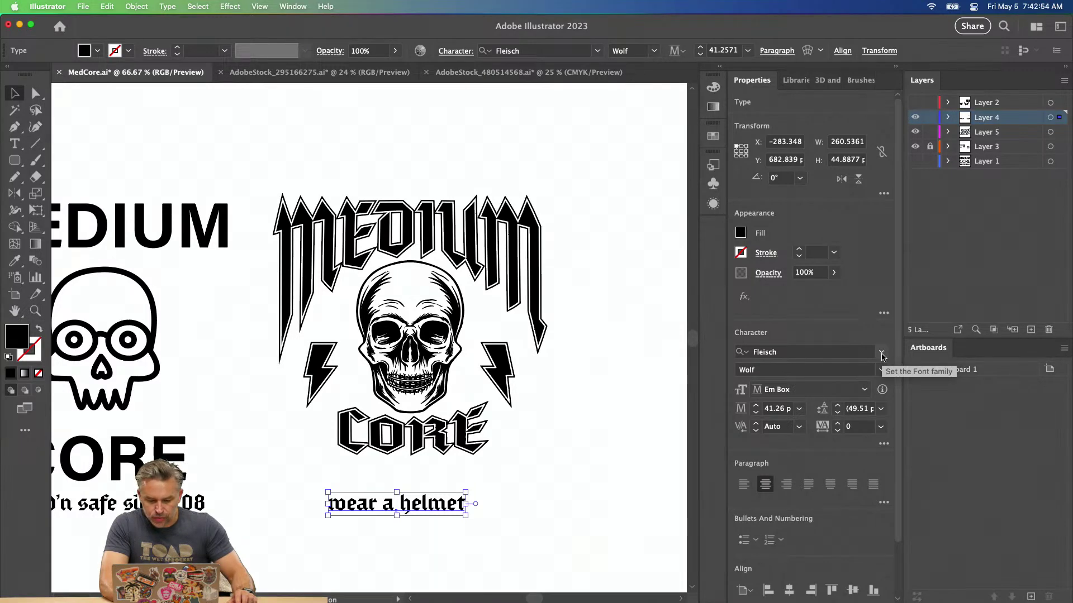
pyautogui.click(330, 472)
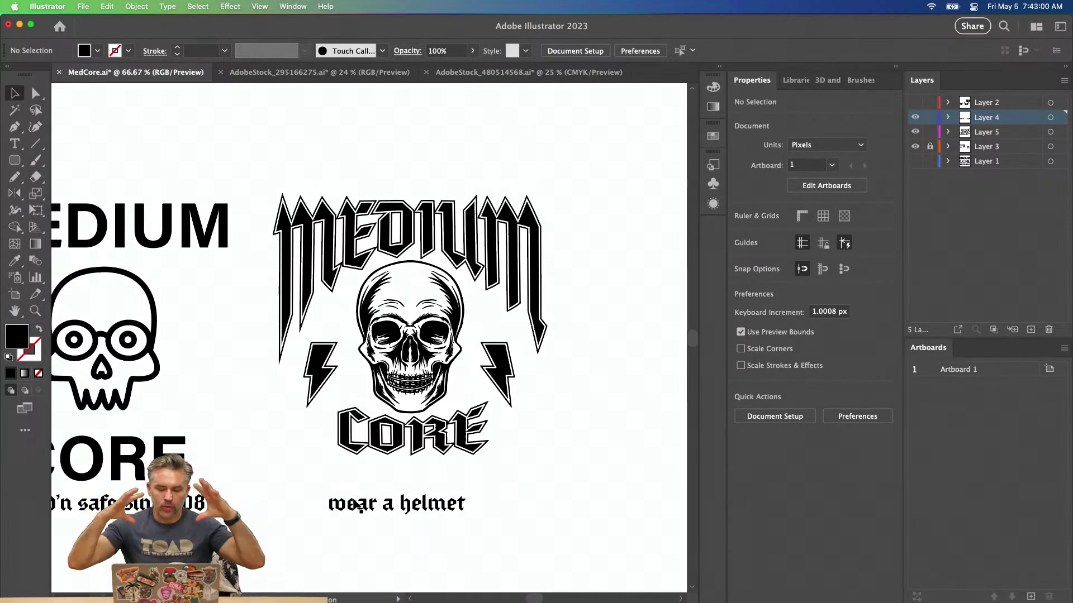
# Place "wear a helmet" both above MEDIUM and directly below CORE, and change the lower line to "call your mom".
pyautogui.moveTo(356, 506); pyautogui.dragTo(377, 479)
pyautogui.doubleClick(376, 478)
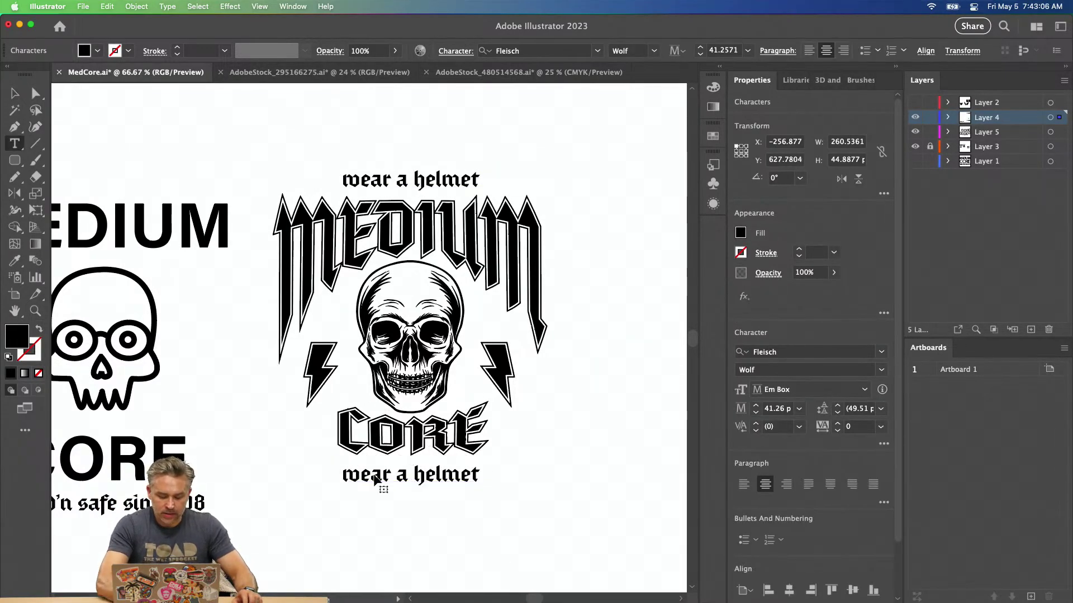
pyautogui.press('super+a')
pyautogui.write('call yo')
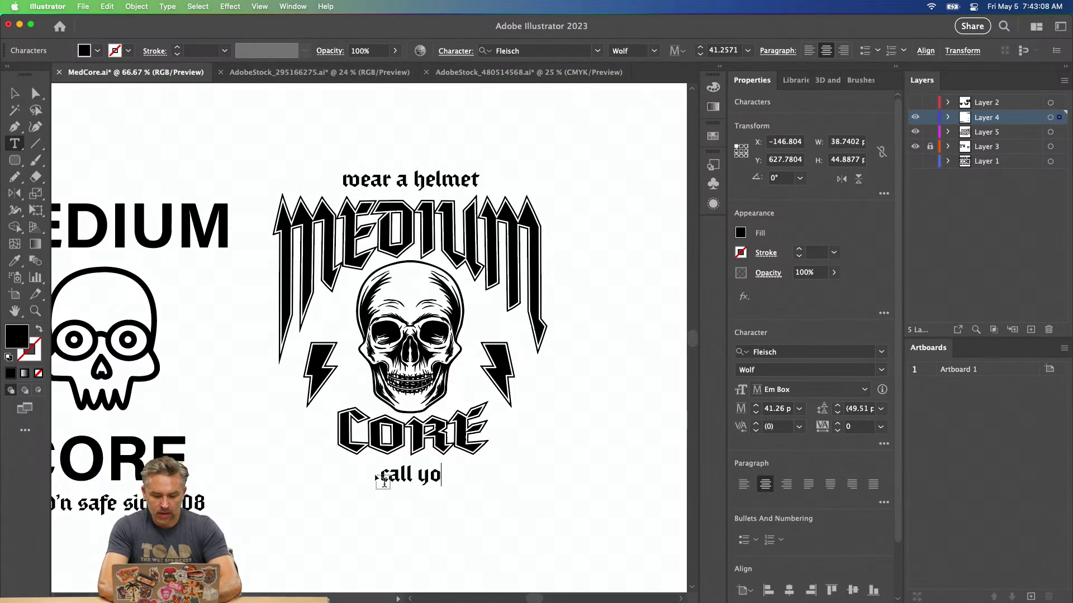
pyautogui.write('ur mom')
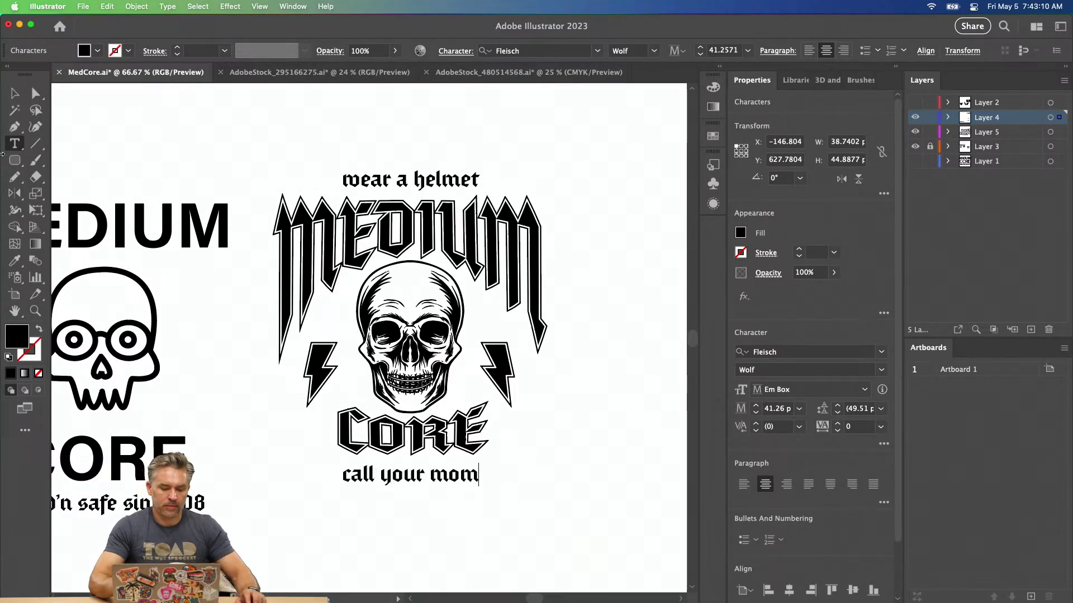
pyautogui.press('Escape')
pyautogui.click(183, 166)
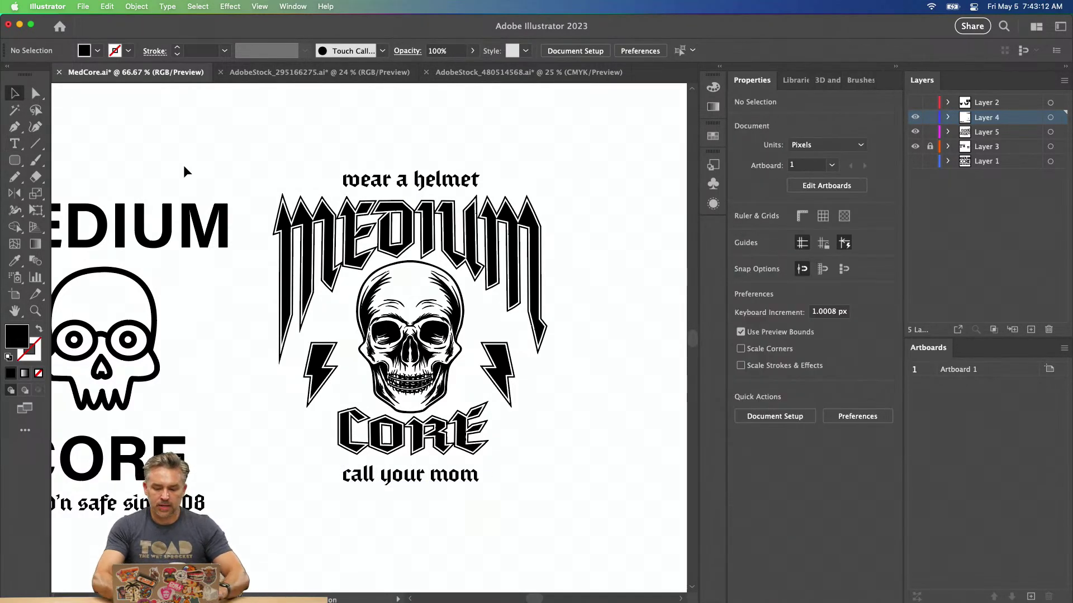
# Delete the "rid'n safe since '08" tagline under the plain sans-serif version of the logo.
pyautogui.hscroll(-10, 335, 168)
pyautogui.moveTo(250, 116); pyautogui.dragTo(421, 530)
pyautogui.press('Delete')
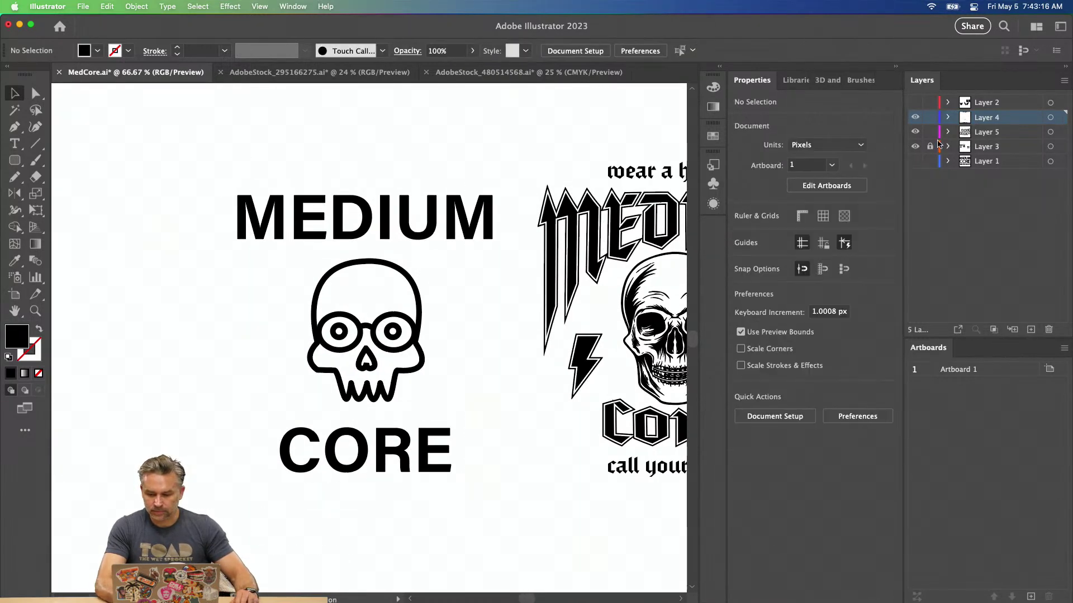
# Unlock Layer 3 and move the plain sans-serif MEDIUM CORE skull sketch farther away to the left of the blackletter logo.
pyautogui.click(930, 147)
pyautogui.moveTo(155, 151); pyautogui.dragTo(400, 488)
pyautogui.moveTo(351, 320); pyautogui.dragTo(197, 271)
pyautogui.moveTo(208, 189); pyautogui.dragTo(592, 593)
pyautogui.moveTo(177, 102); pyautogui.dragTo(426, 444)
pyautogui.moveTo(423, 372); pyautogui.dragTo(243, 373)
pyautogui.click(443, 299)
pyautogui.moveTo(443, 299); pyautogui.dragTo(191, 383)
pyautogui.press('super+equal')
pyautogui.press('super+minus')
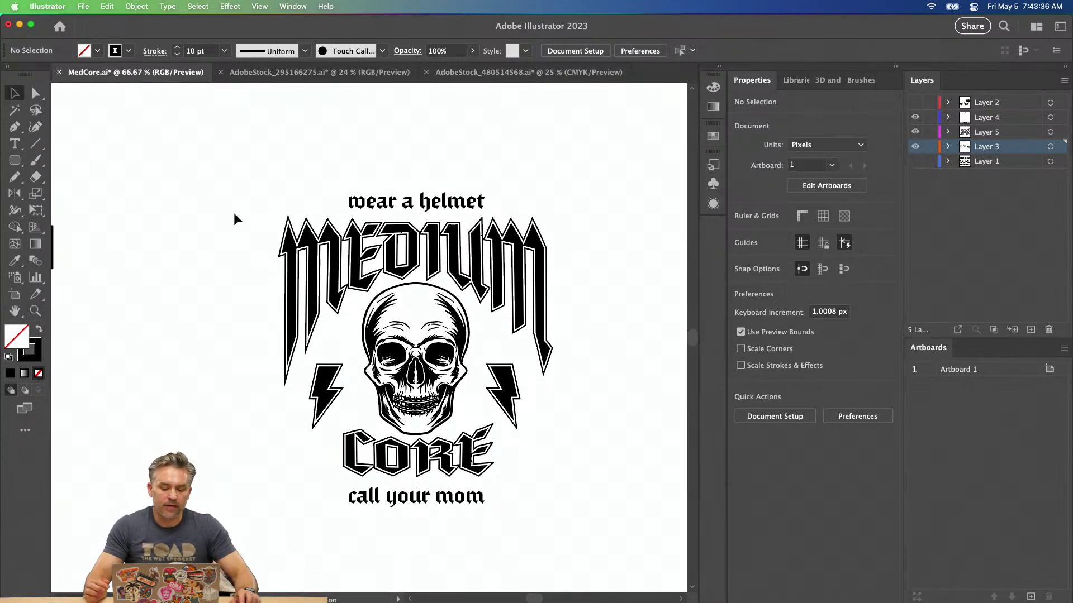
# Duplicate the "wear a helmet" tagline above the logo and change the copy's text to "safe to the bone".
pyautogui.moveTo(384, 202); pyautogui.dragTo(385, 148)
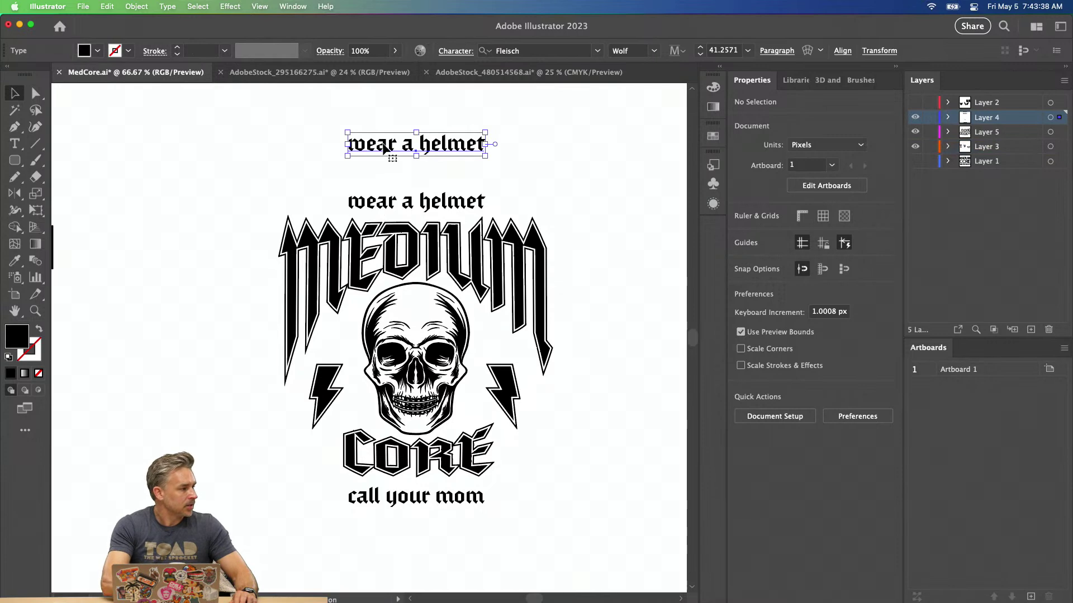
pyautogui.tripleClick(385, 148)
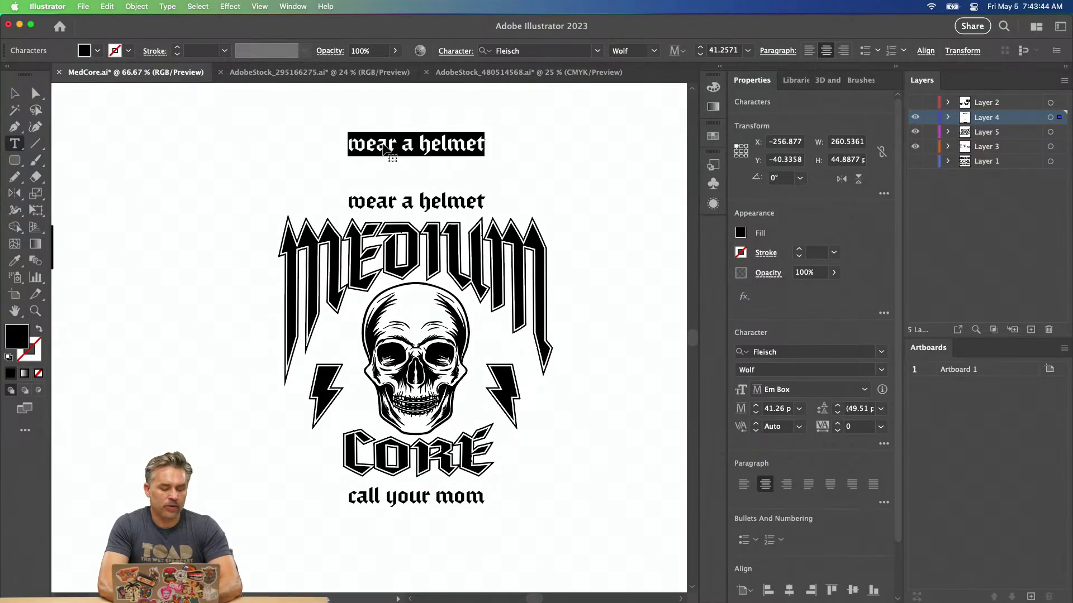
pyautogui.write('s')
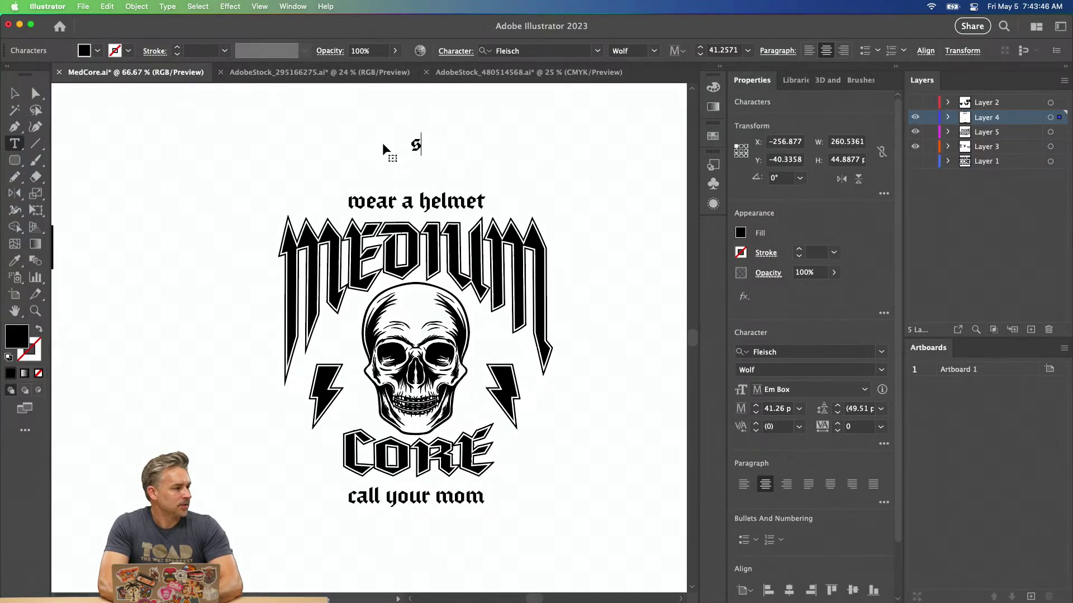
pyautogui.write('afe to the bone')
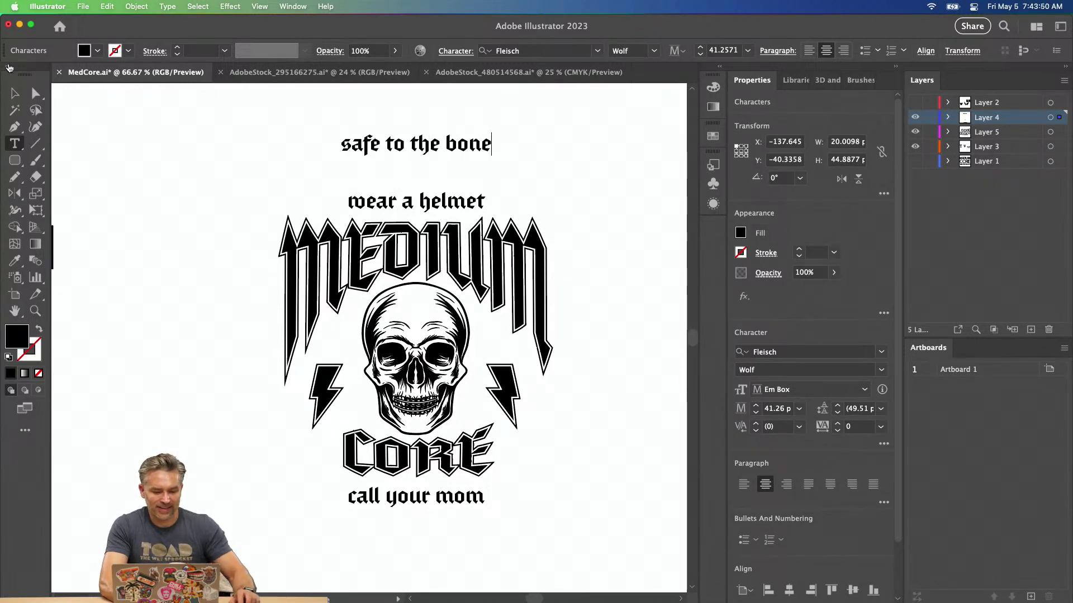
pyautogui.click(15, 93)
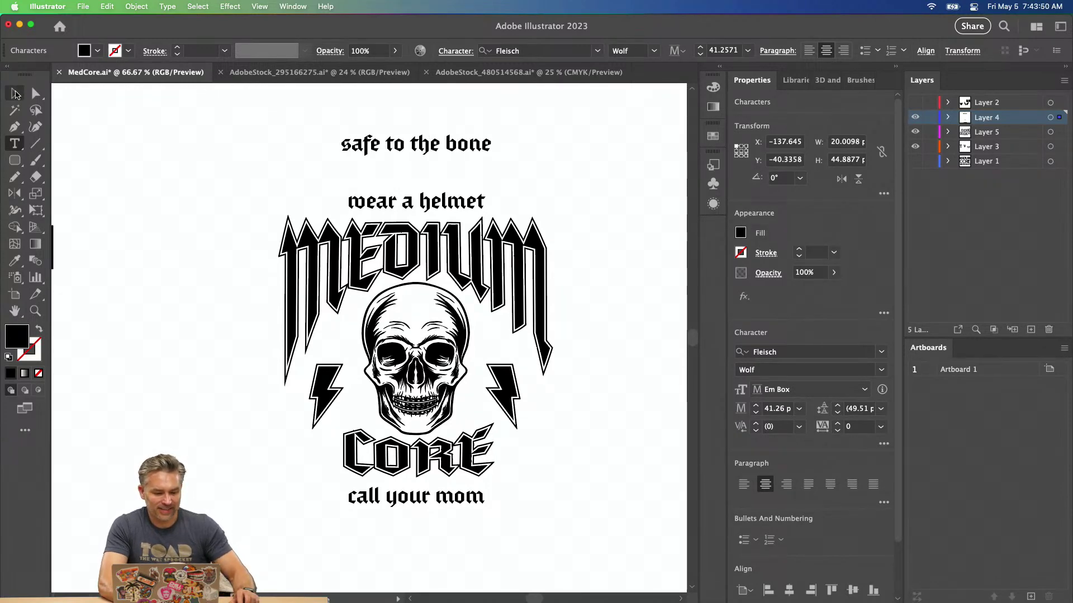
# Duplicate the "safe to the bone" tagline directly above itself and change the copy's text to "born to be mild".
pyautogui.keyDown('alt'); pyautogui.moveTo(373, 145); pyautogui.dragTo(373, 118); pyautogui.keyUp('alt')
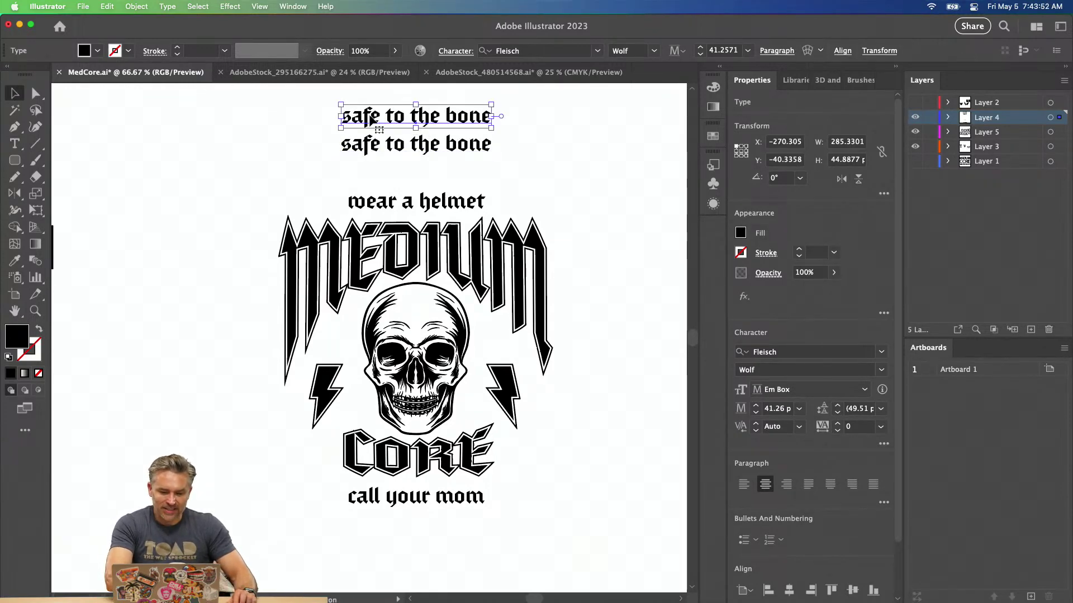
pyautogui.doubleClick(372, 118)
pyautogui.press('super+a')
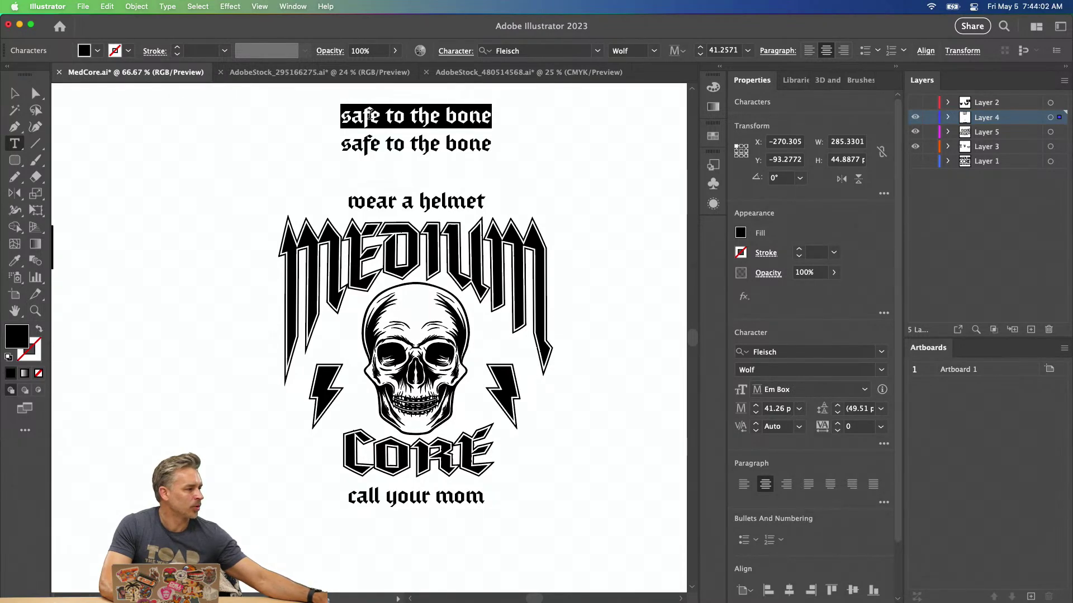
pyautogui.write('bone to')
pyautogui.write(' be')
pyautogui.press('BackSpace')
pyautogui.press('BackSpace')
pyautogui.press('BackSpace')
pyautogui.press('BackSpace')
pyautogui.press('BackSpace')
pyautogui.press('BackSpace')
pyautogui.press('BackSpace')
pyautogui.press('BackSpace')
pyautogui.press('BackSpace')
pyautogui.write('orn to be mild')
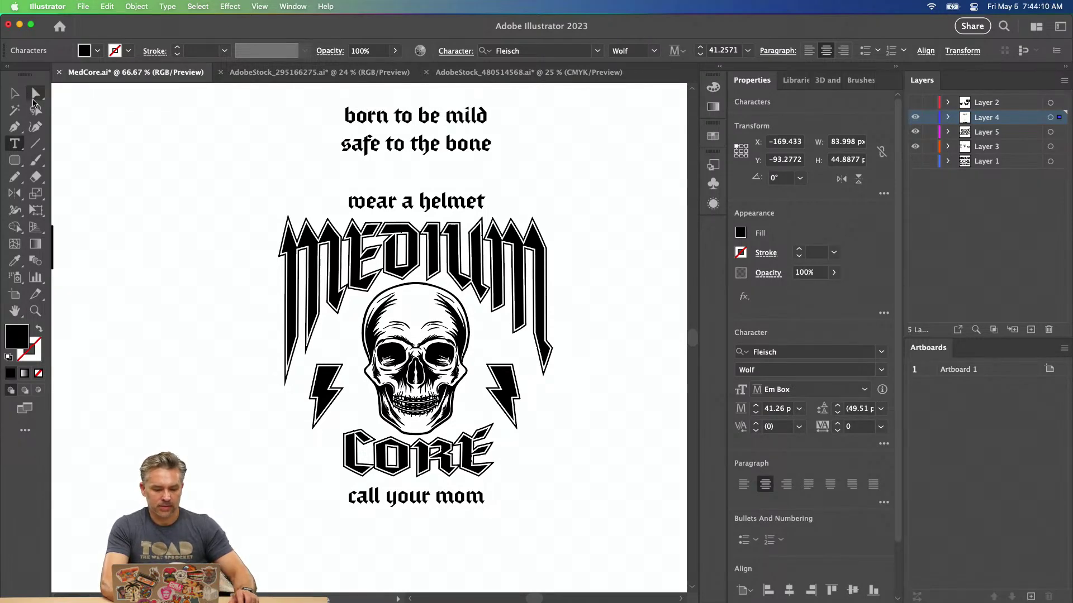
pyautogui.click(15, 94)
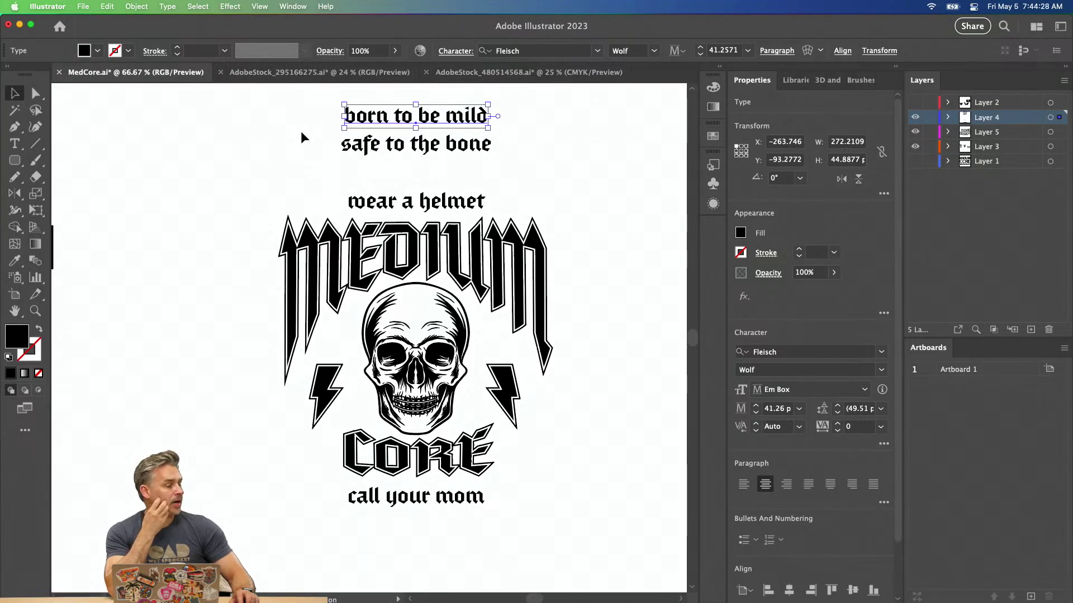
pyautogui.click(300, 176)
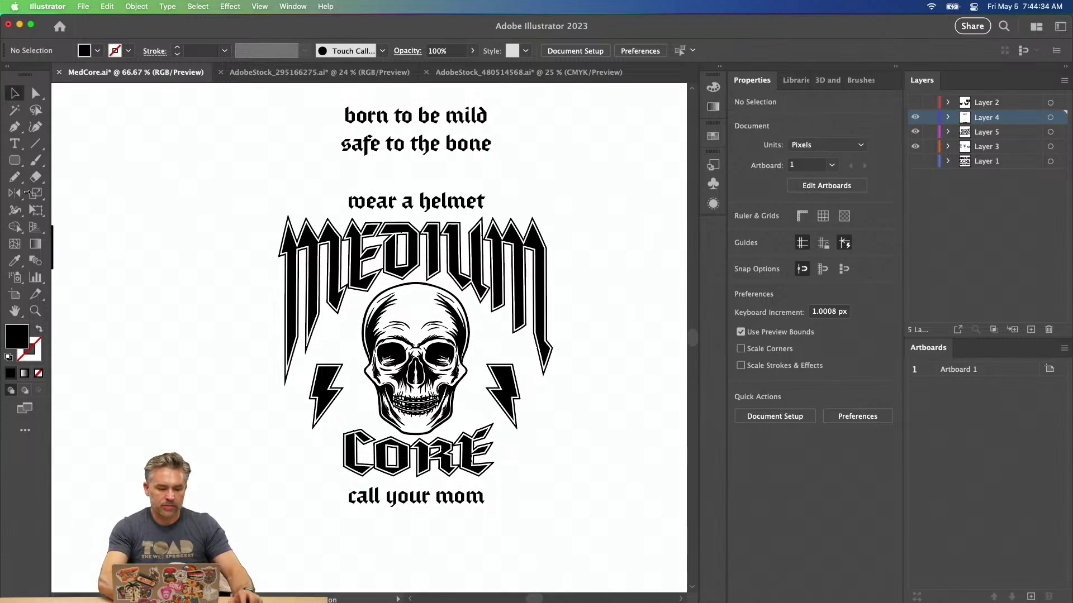
# Draw a straight horizontal line in the empty space below the "call your mom" tagline, with the document's brushes displayed.
pyautogui.click(15, 161)
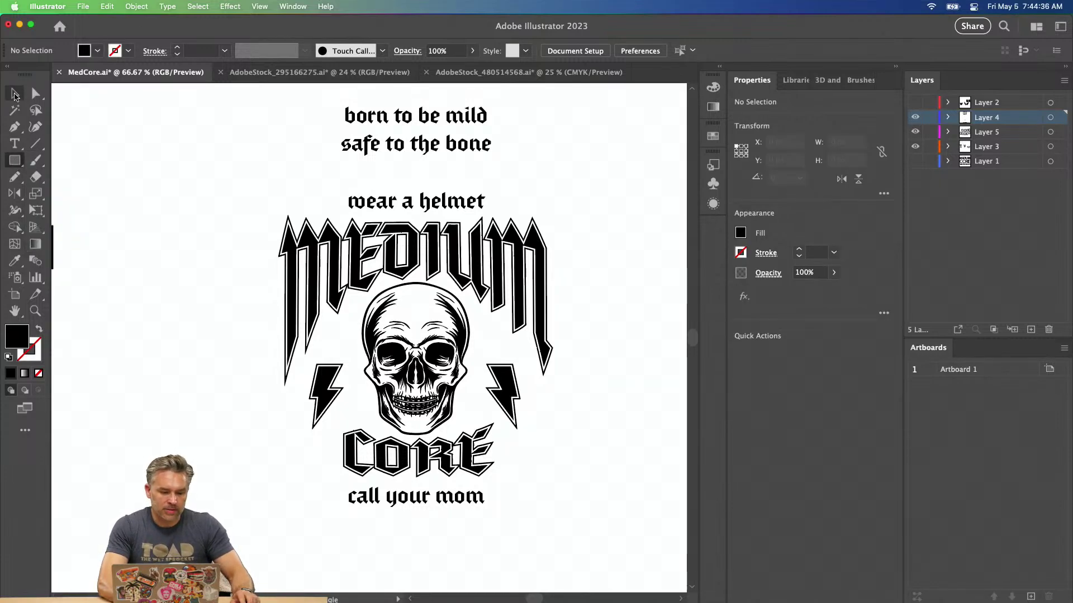
pyautogui.click(15, 94)
pyautogui.click(793, 80)
pyautogui.click(855, 80)
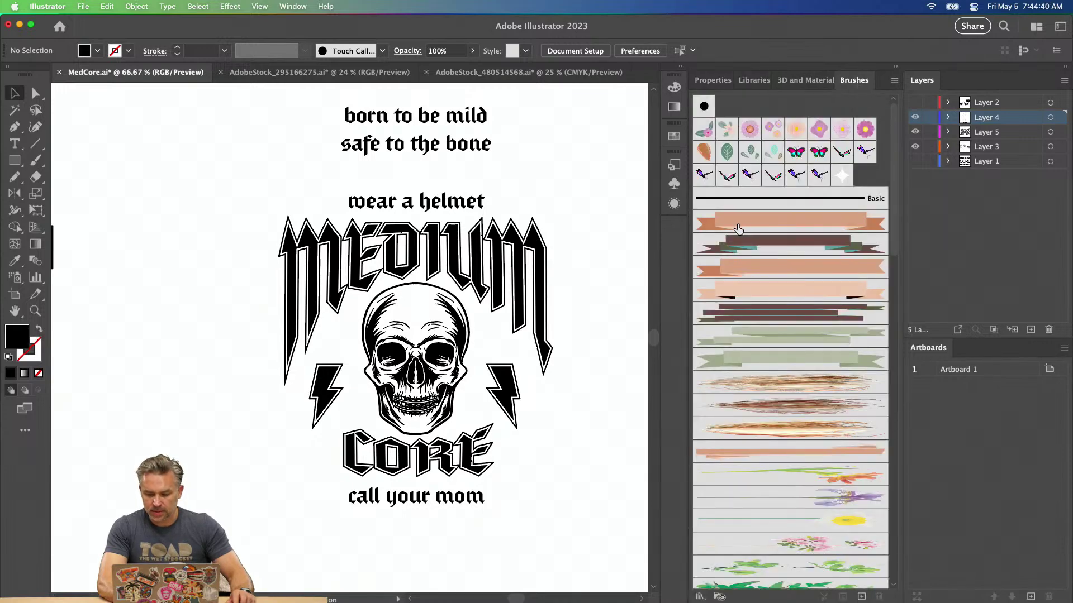
pyautogui.moveTo(206, 282); pyautogui.dragTo(181, 154)
pyautogui.click(35, 143)
pyautogui.moveTo(284, 457); pyautogui.dragTo(518, 457)
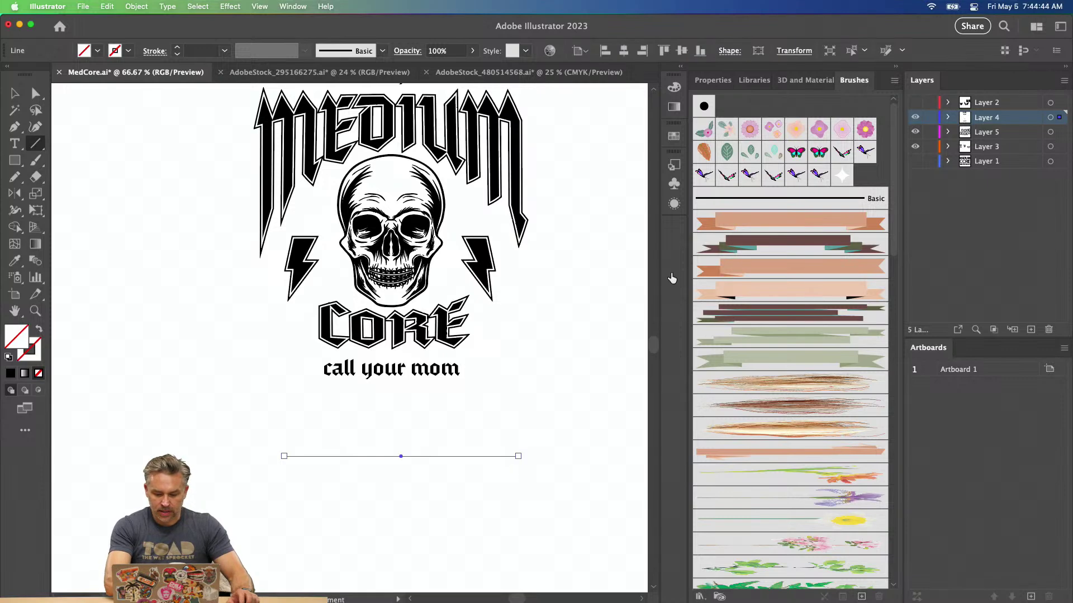
# Apply the first banner art brush to the line with a 3 pt stroke, and pencil an S-shaped path below it in the same brush.
pyautogui.click(756, 226)
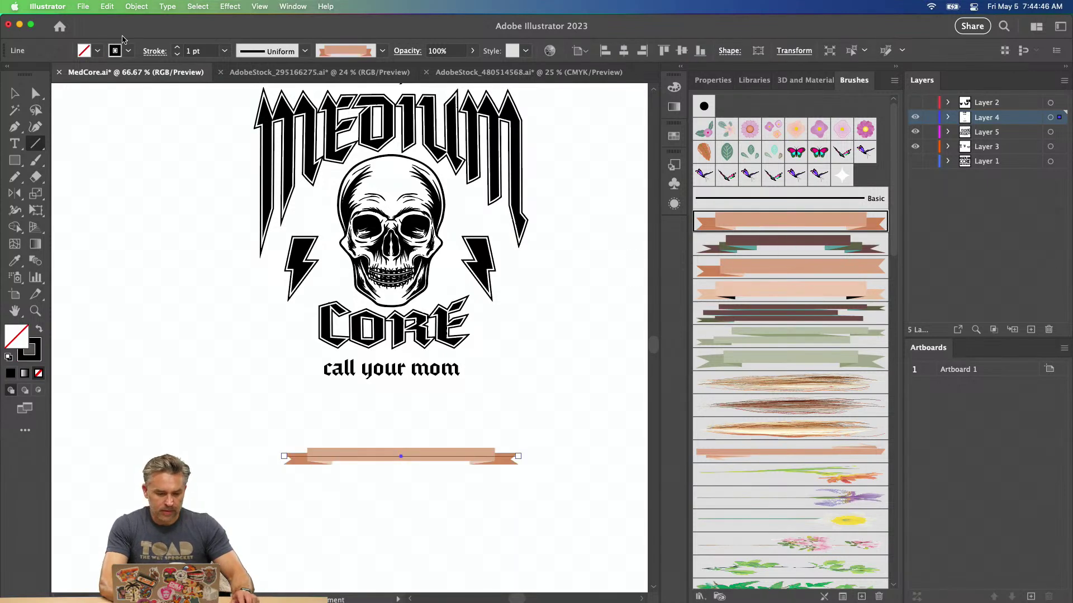
pyautogui.click(177, 49)
pyautogui.click(178, 49)
pyautogui.press('super+equal')
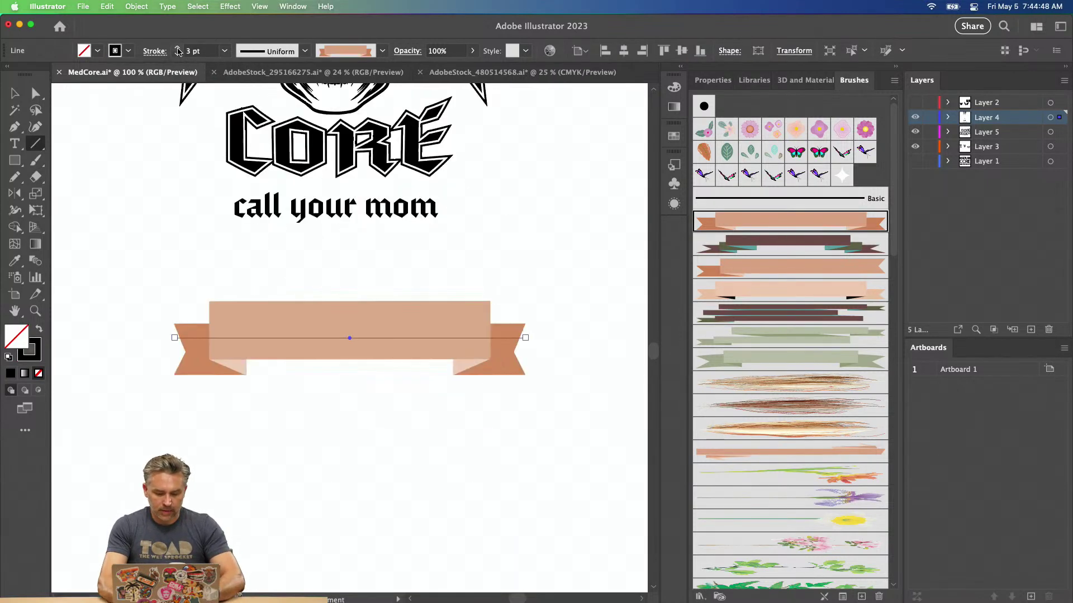
pyautogui.press('n')
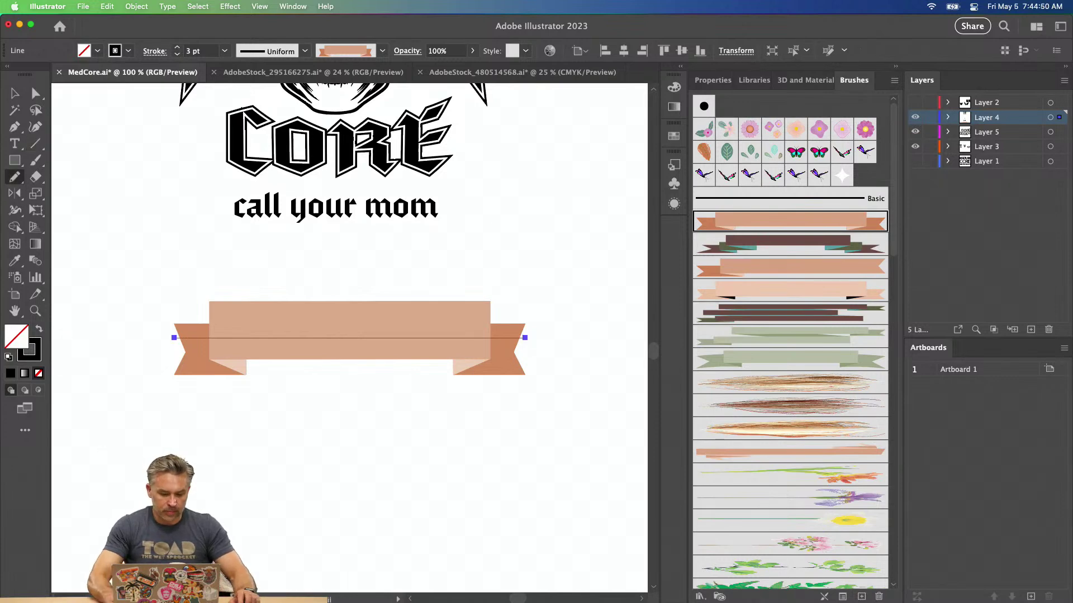
pyautogui.moveTo(198, 416); pyautogui.dragTo(560, 414)
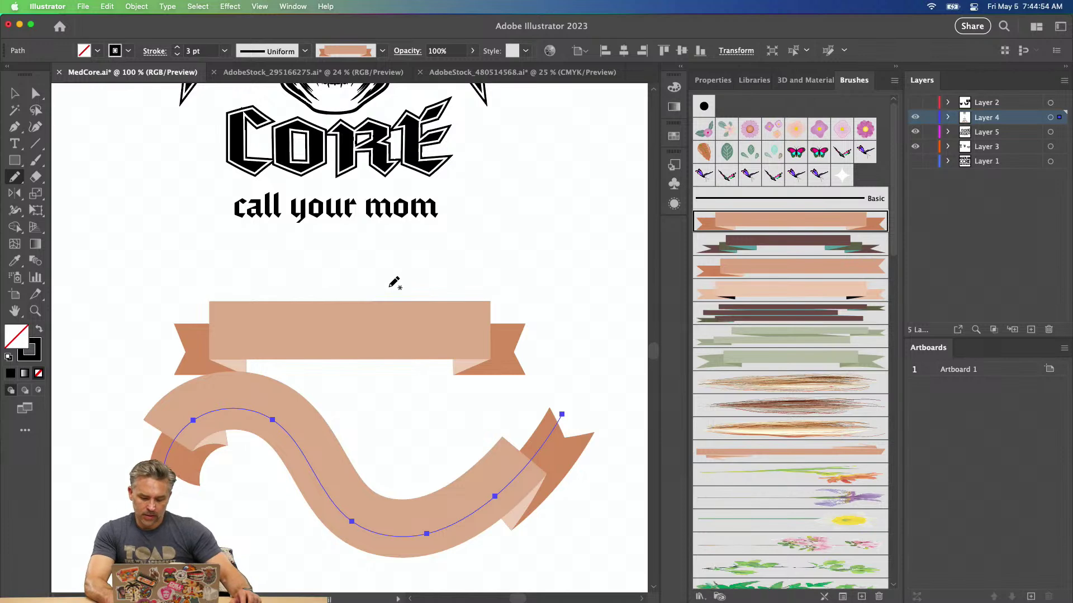
# Set the Banner1 art brush's colorization method to Tints and Shades and apply the change to the existing strokes.
pyautogui.doubleClick(782, 226)
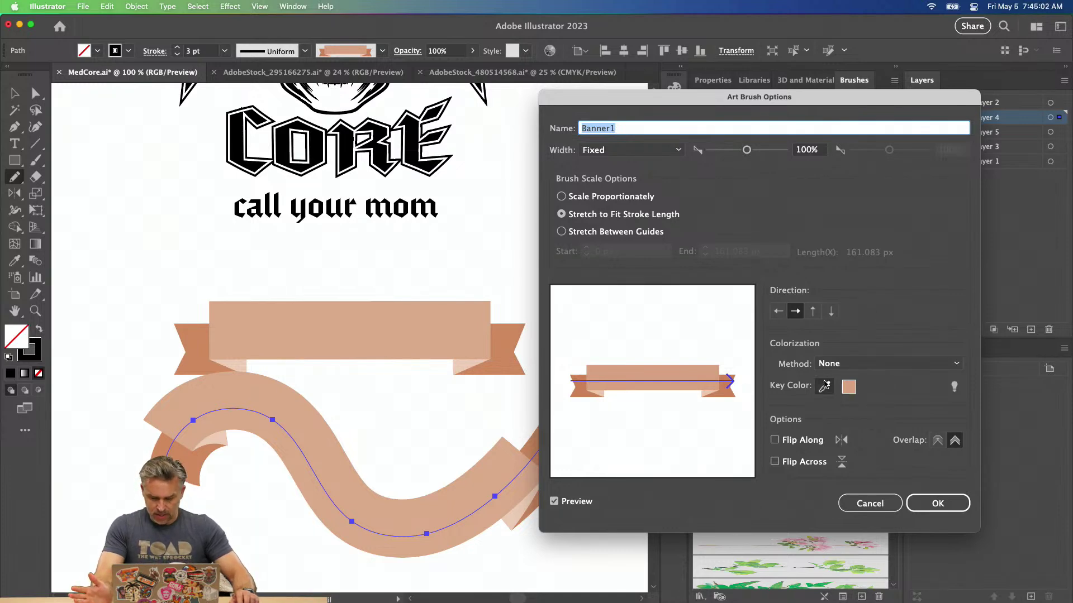
pyautogui.click(829, 363)
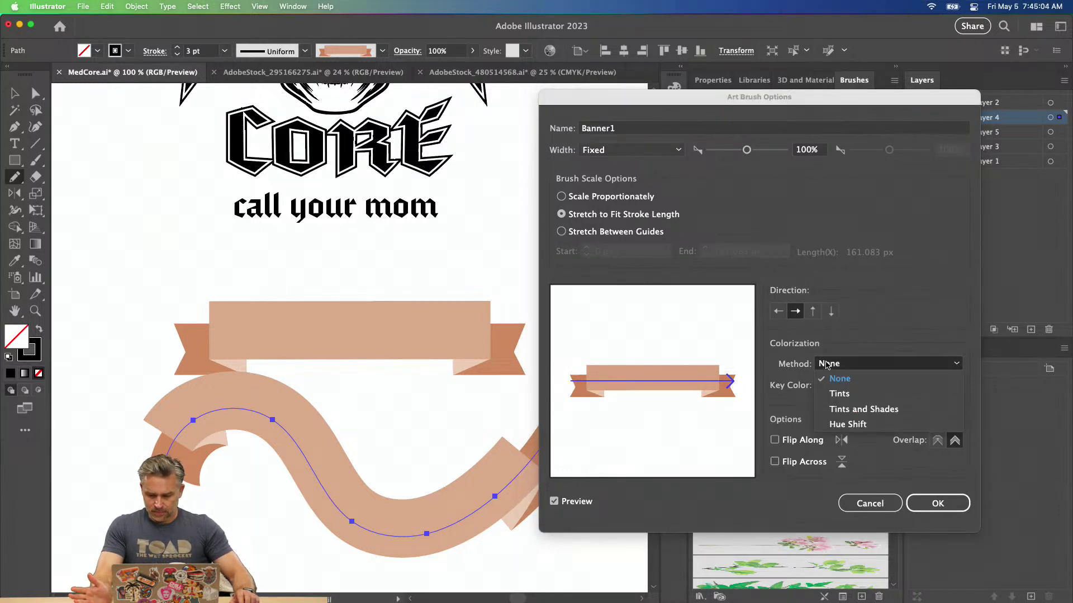
pyautogui.click(862, 410)
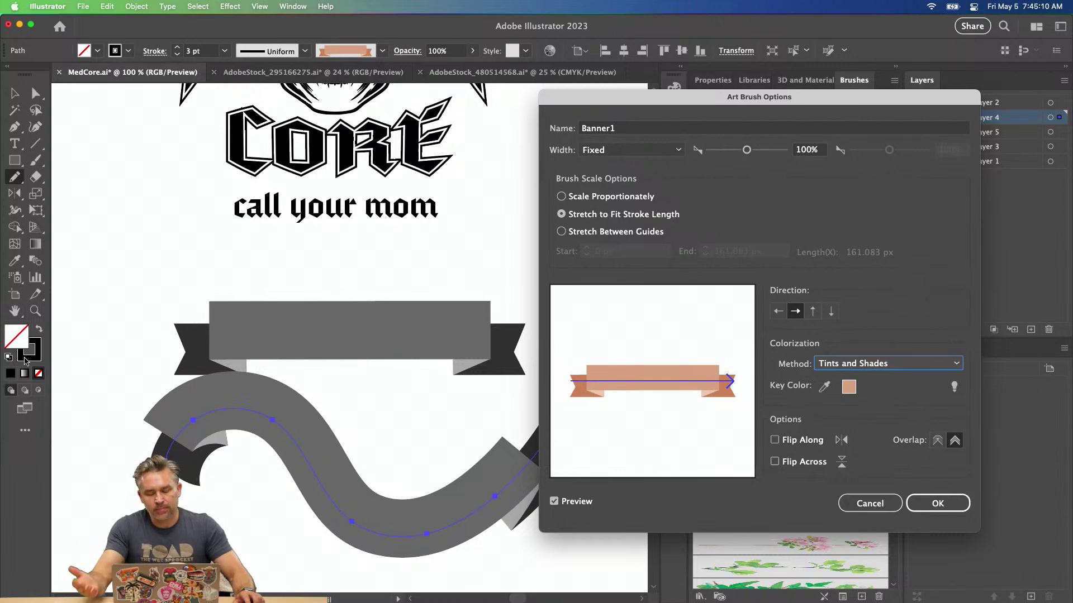
pyautogui.click(924, 497)
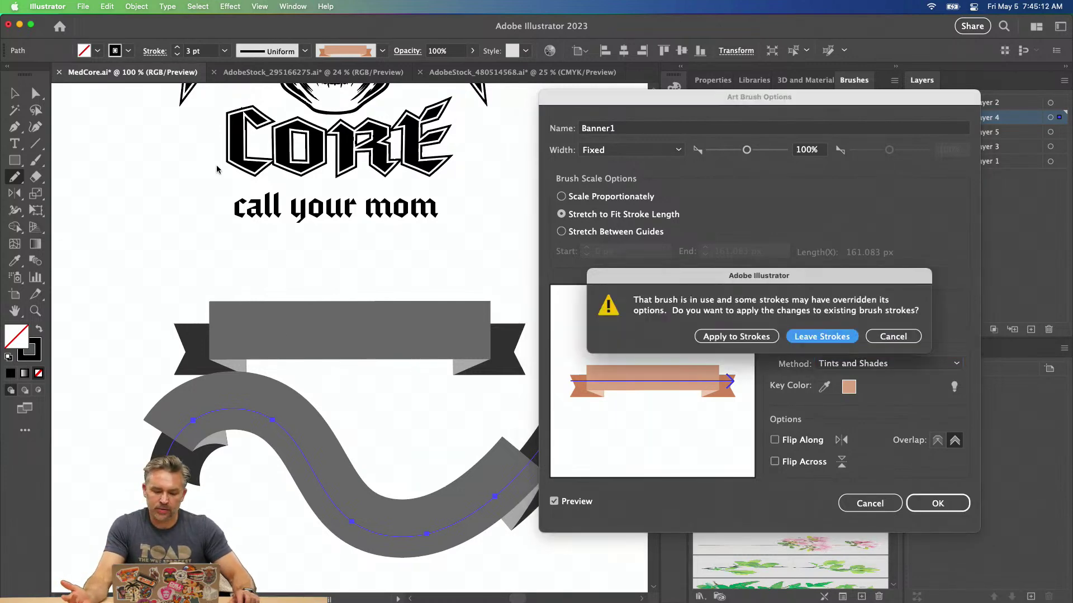
pyautogui.click(730, 337)
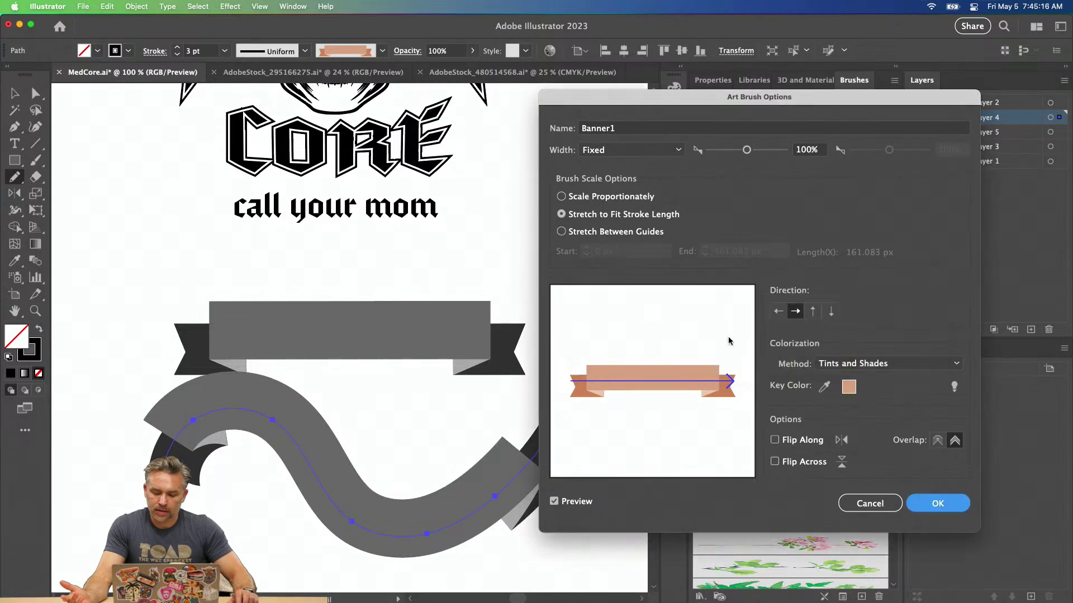
# Place editable artwork of the first, second and fourth banner brushes in the empty area below the wavy banner.
pyautogui.press('v')
pyautogui.scroll(-10, 464, 304)
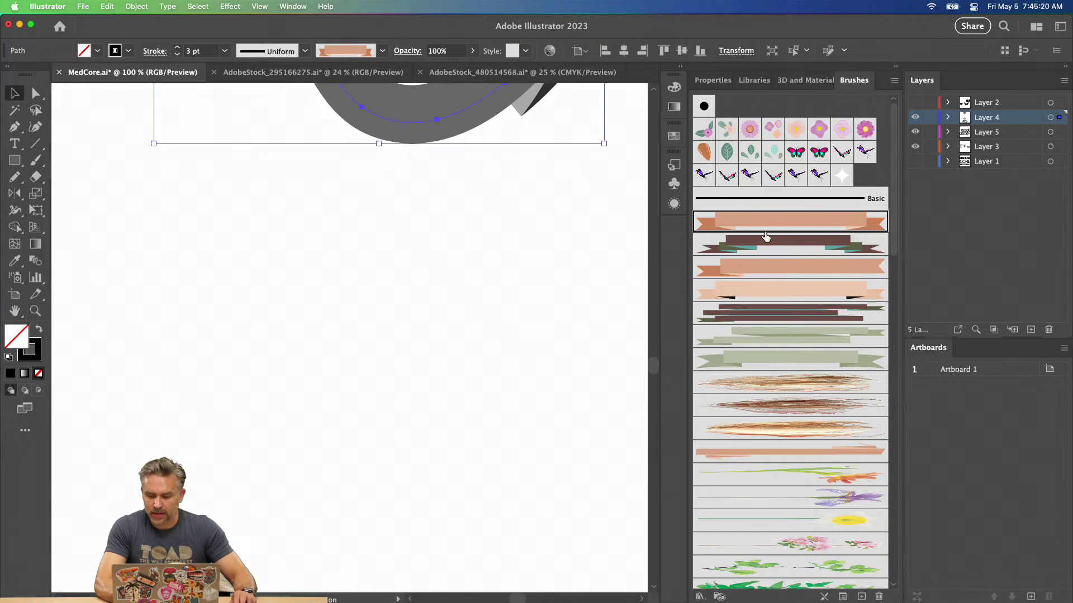
pyautogui.moveTo(808, 222)
pyautogui.mouseDown()
pyautogui.moveTo(300, 329)
pyautogui.moveTo(287, 320)
pyautogui.mouseUp()
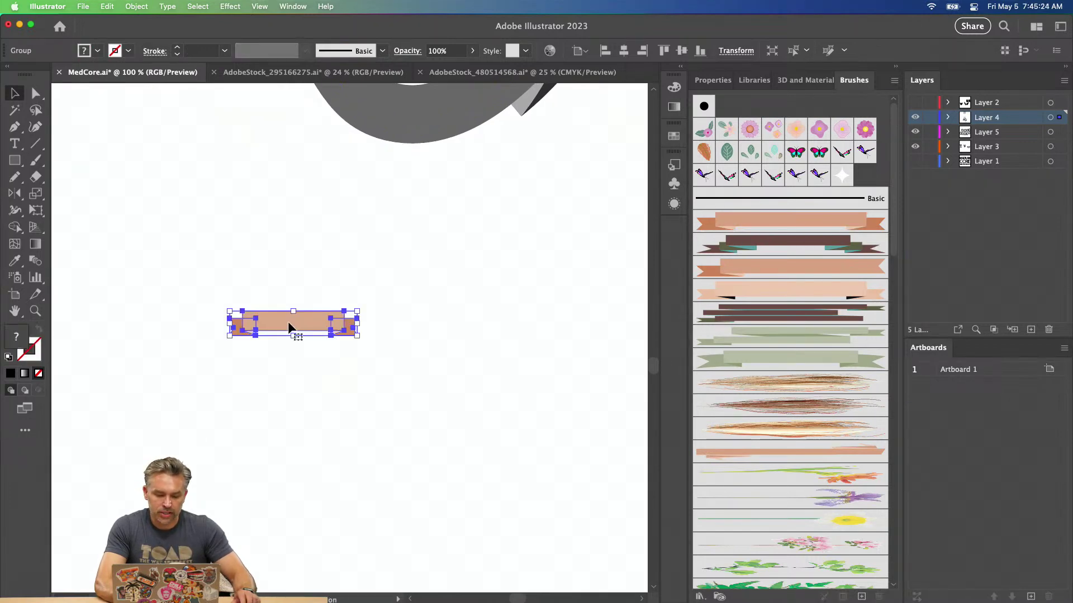
pyautogui.press('super+equal')
pyautogui.press('super+equal')
pyautogui.press('super+equal')
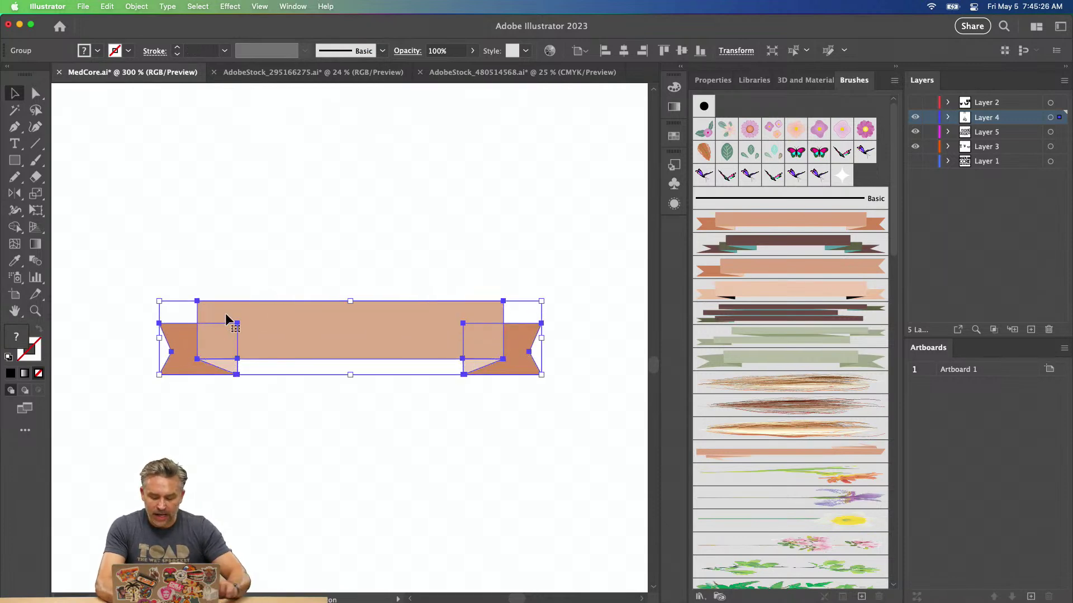
pyautogui.moveTo(779, 250); pyautogui.dragTo(337, 220)
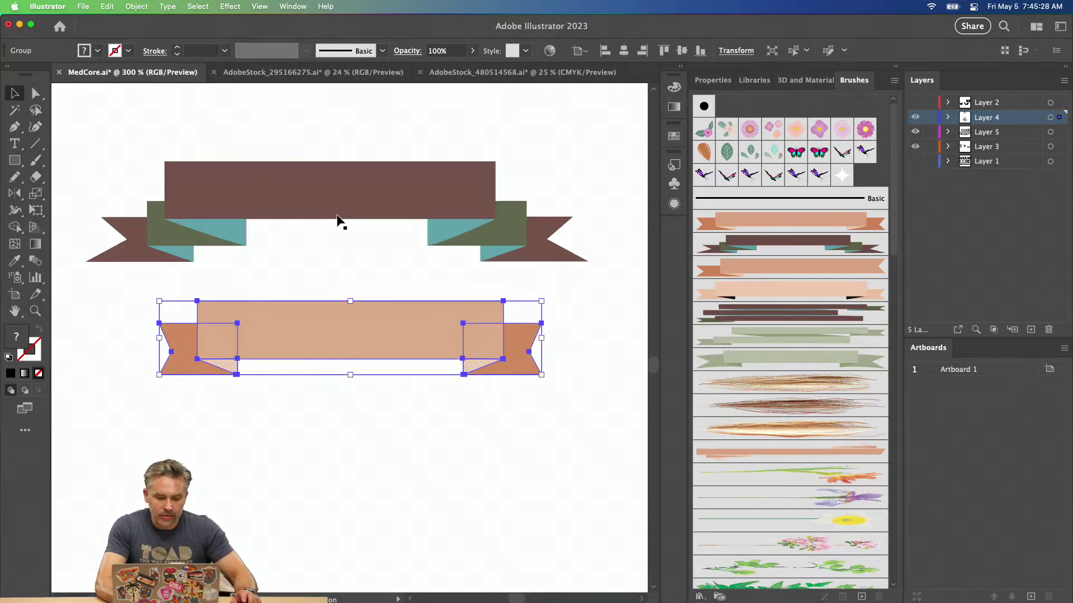
pyautogui.moveTo(770, 298)
pyautogui.mouseDown()
pyautogui.moveTo(388, 462)
pyautogui.moveTo(318, 455)
pyautogui.mouseUp()
# Move the pale peach banner with black folds slightly farther below the other banners and ungroup its pieces.
pyautogui.click(261, 435)
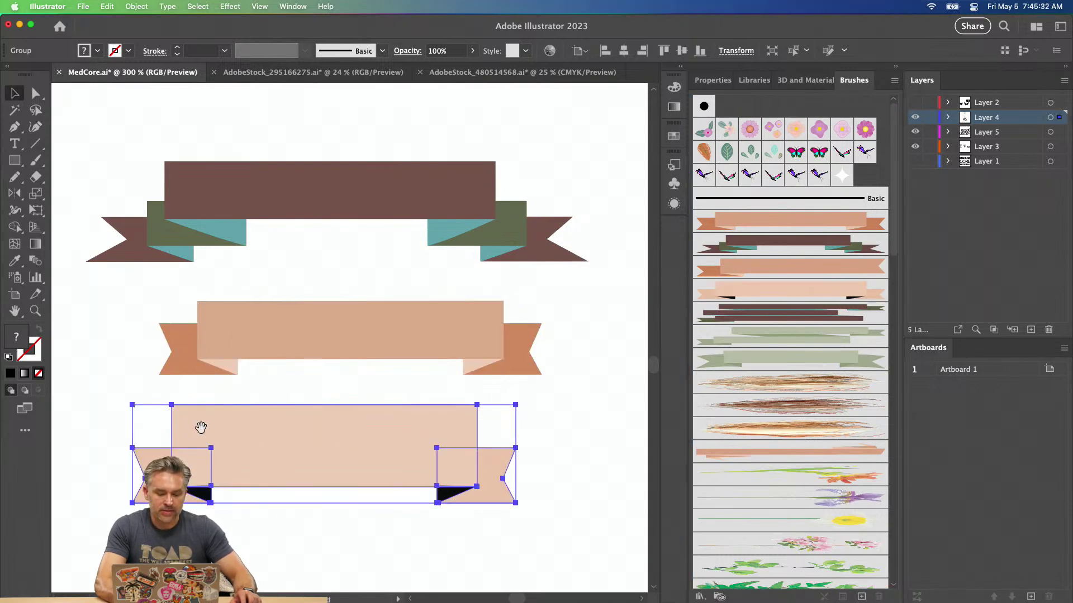
pyautogui.scroll(-3, 195, 391)
pyautogui.moveTo(207, 361); pyautogui.dragTo(209, 357)
pyautogui.moveTo(278, 358); pyautogui.dragTo(285, 374)
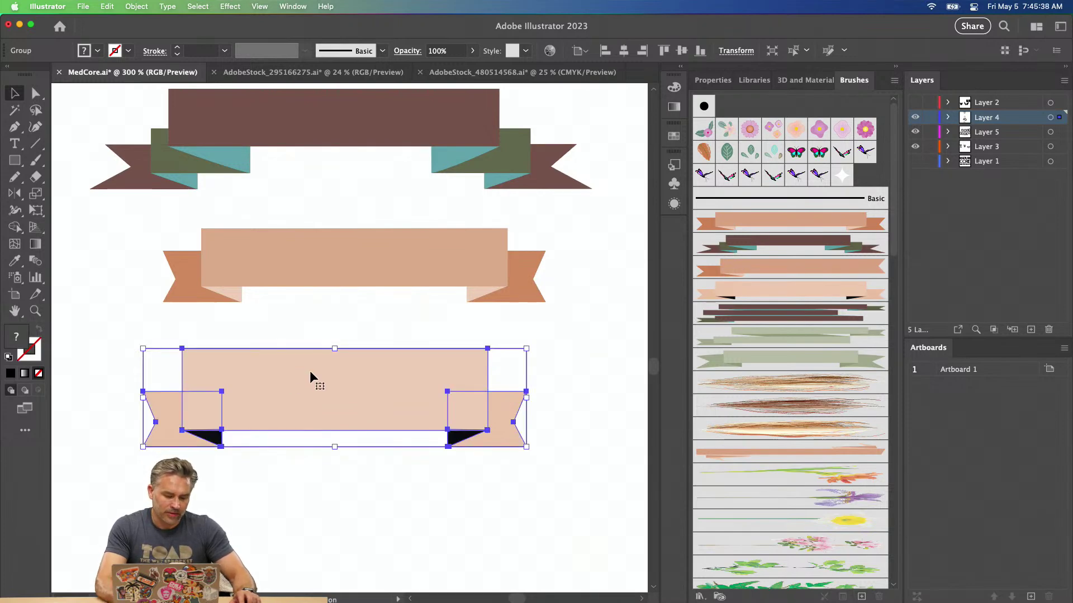
pyautogui.rightClick(241, 361)
pyautogui.click(262, 494)
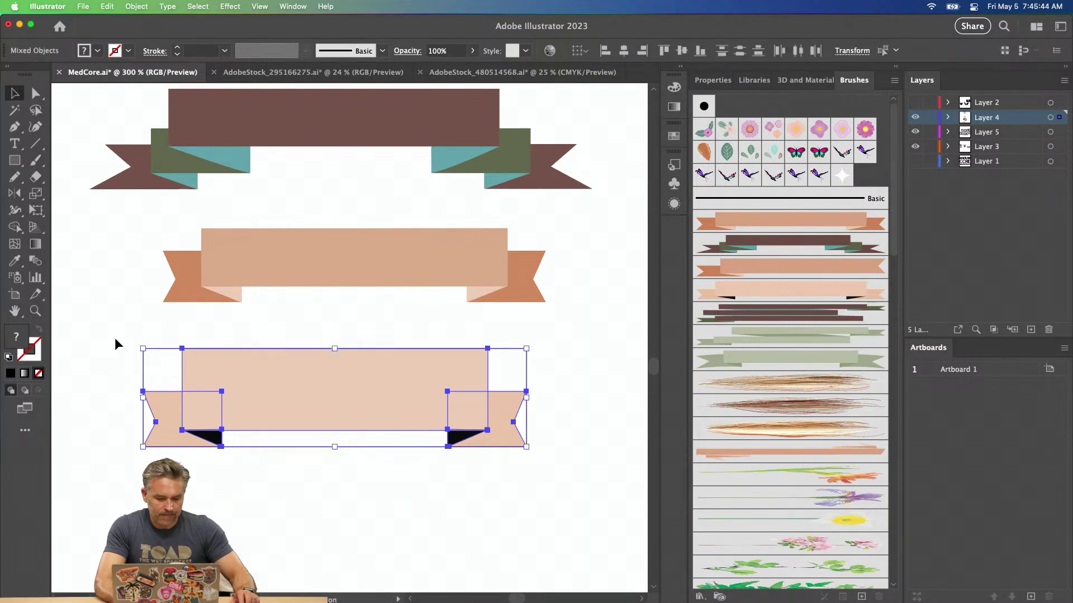
pyautogui.click(116, 339)
# Fill the centre rectangle of the ungrouped banner with pure black (000000).
pyautogui.click(277, 407)
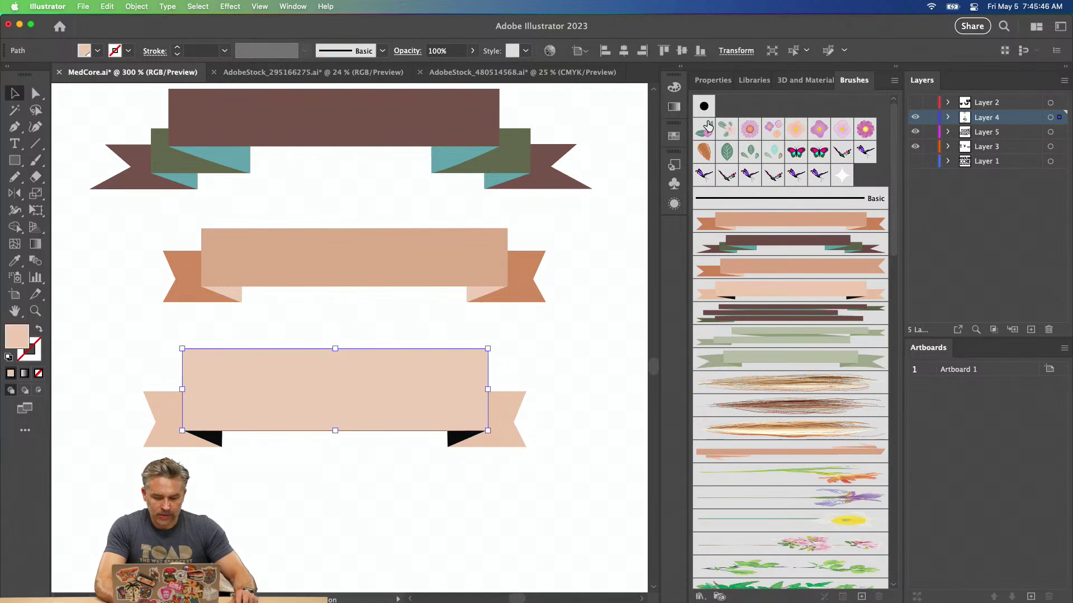
pyautogui.click(666, 110)
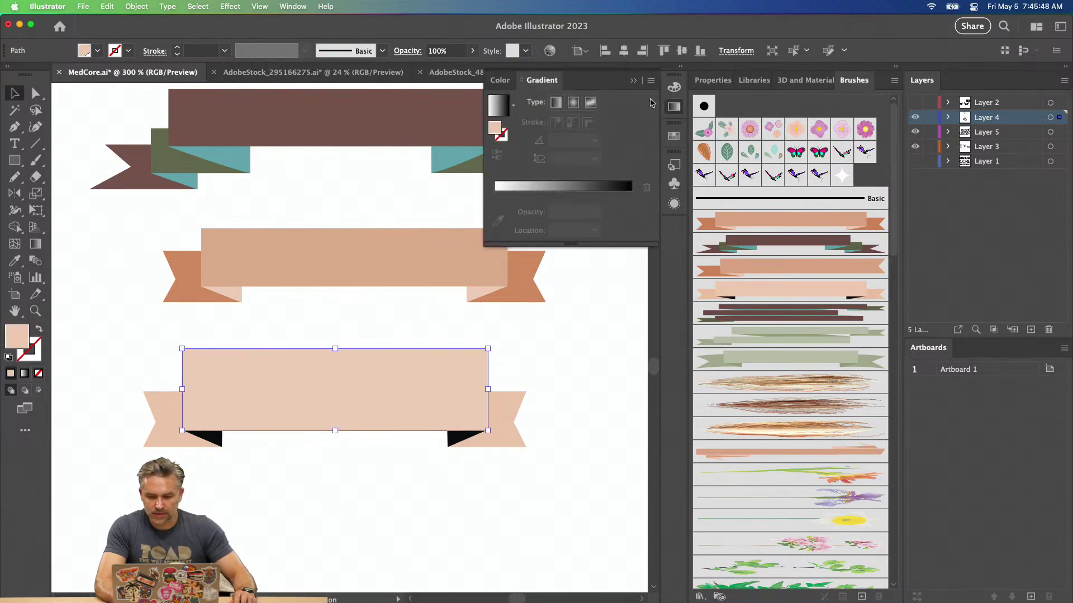
pyautogui.click(673, 136)
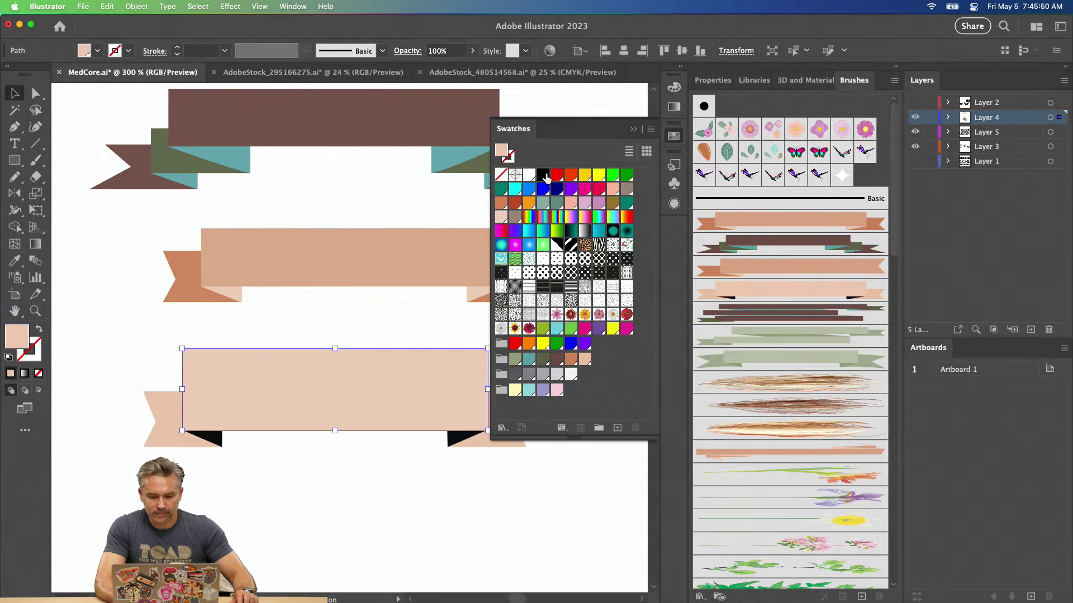
pyautogui.click(544, 175)
pyautogui.doubleClick(11, 336)
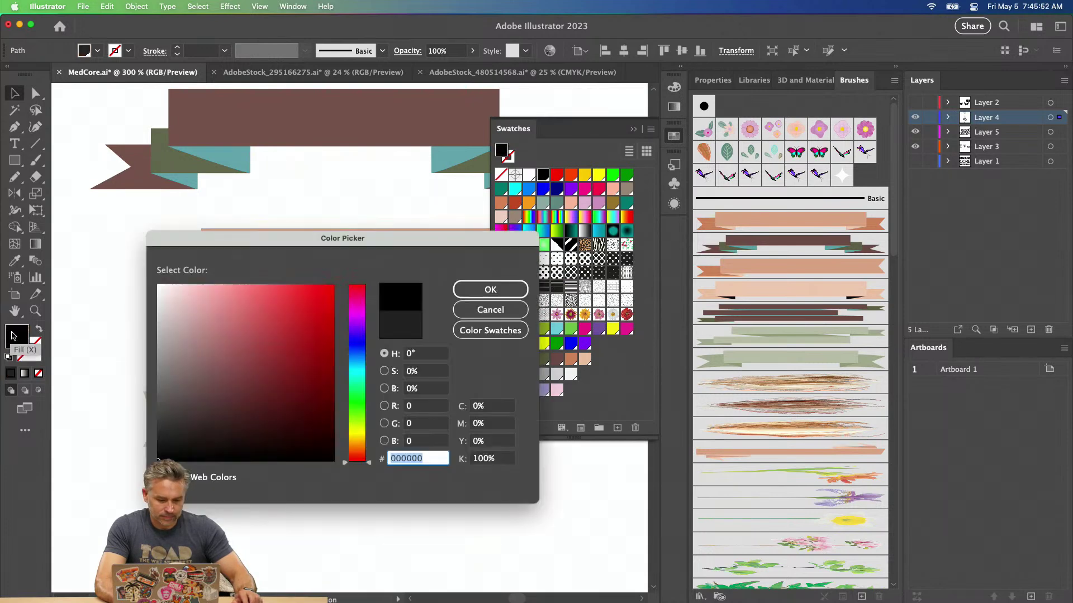
pyautogui.moveTo(216, 359); pyautogui.dragTo(113, 505)
pyautogui.press('Return')
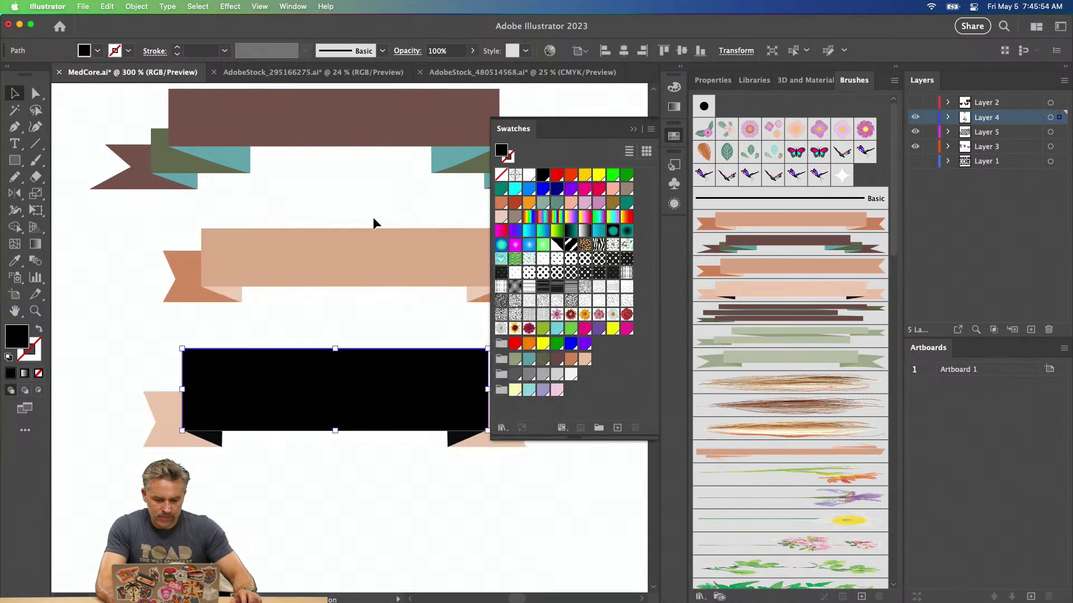
pyautogui.click(633, 130)
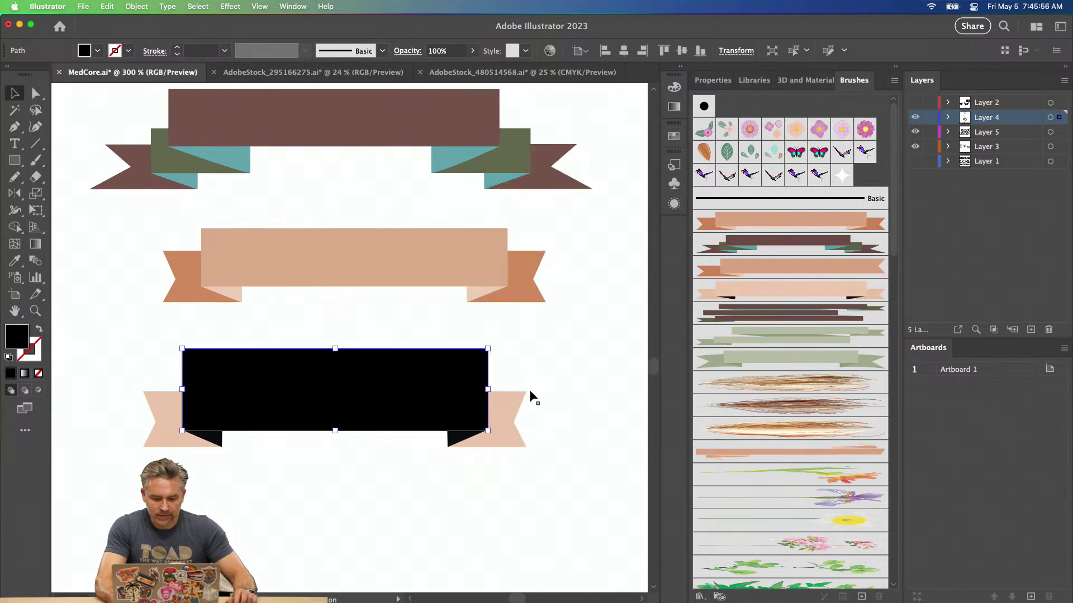
# Add a thin white stroke to the banner's centre rectangle while keeping its fill black.
pyautogui.scroll(-3, 479, 324)
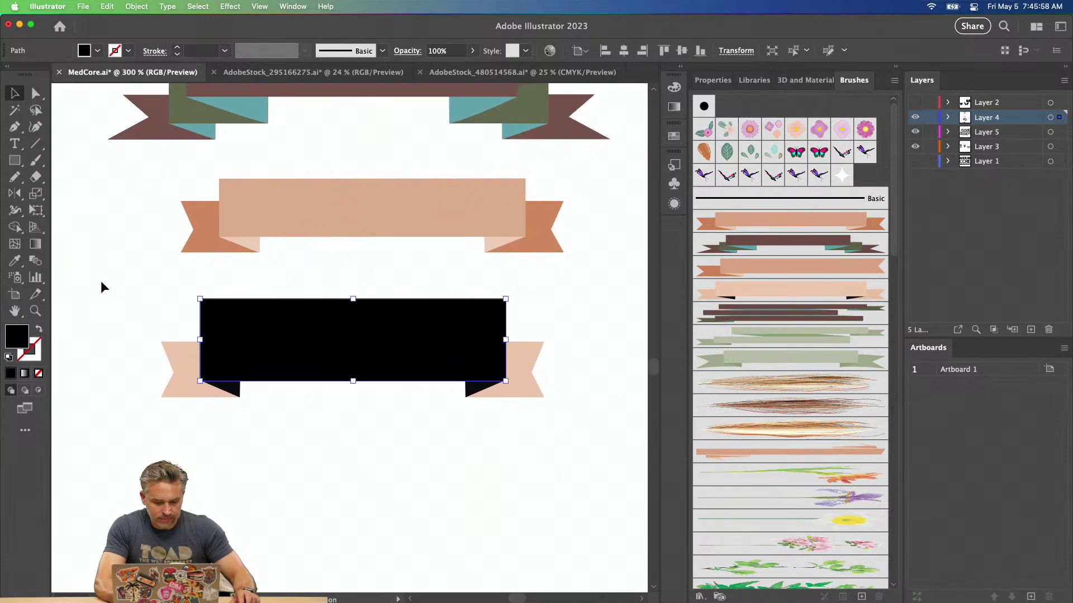
pyautogui.click(9, 357)
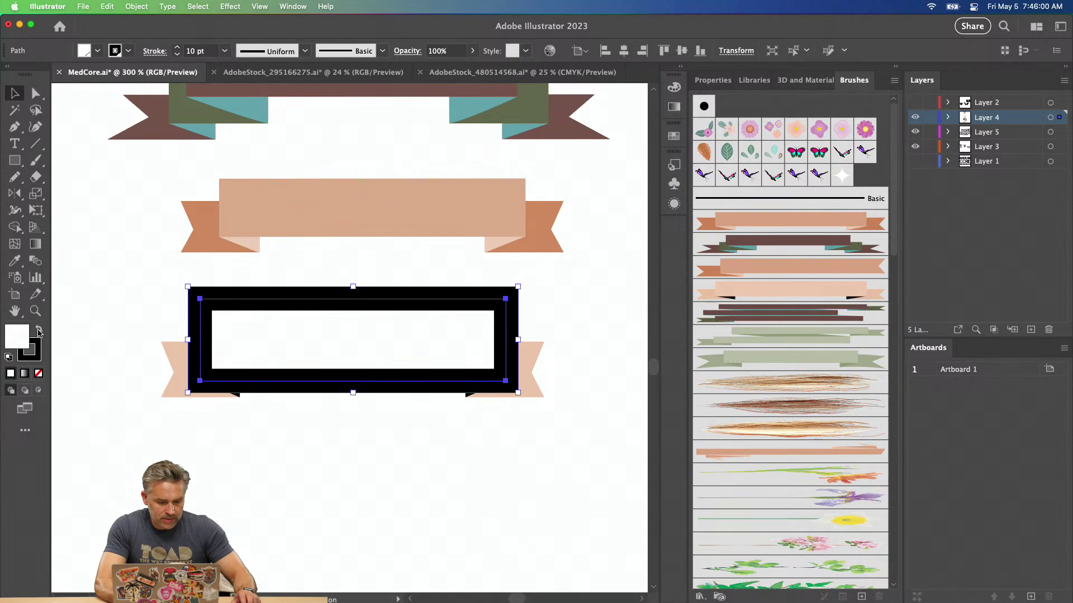
pyautogui.click(39, 330)
pyautogui.click(176, 56)
pyautogui.click(177, 55)
pyautogui.click(177, 55)
pyautogui.click(178, 55)
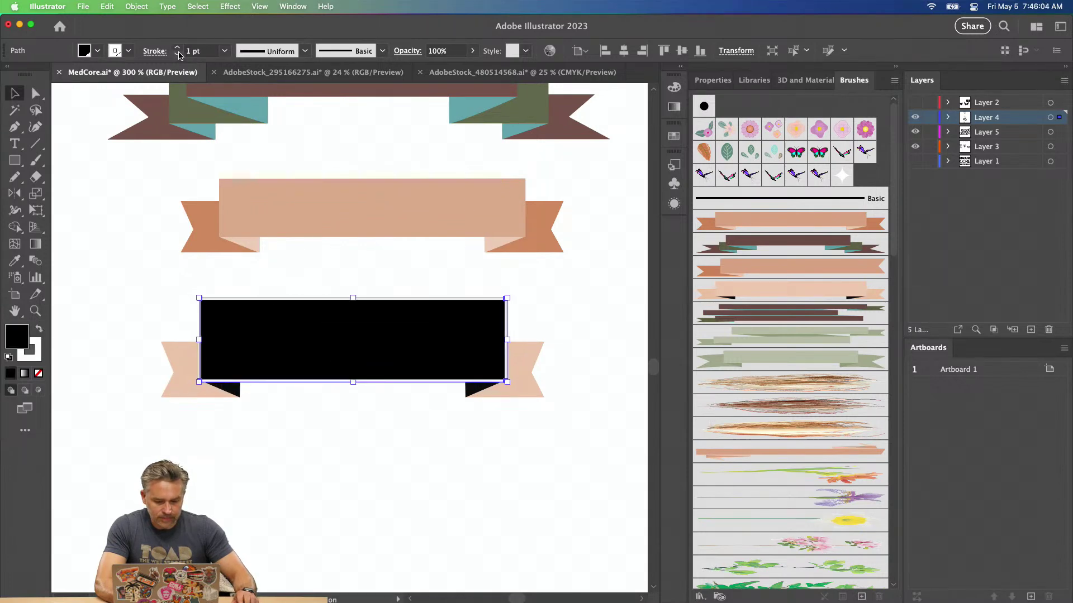
pyautogui.click(177, 48)
# Fill both end groups of the ungrouped banner, tails and folds, with pure black (000000).
pyautogui.click(187, 369)
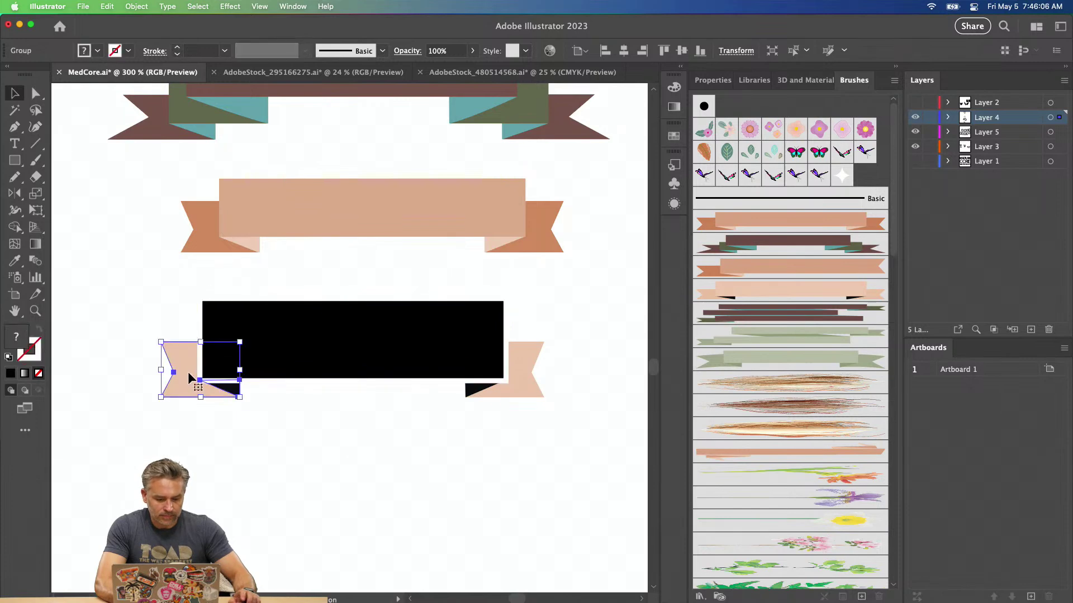
pyautogui.keyDown('shift'); pyautogui.click(514, 384); pyautogui.keyUp('shift')
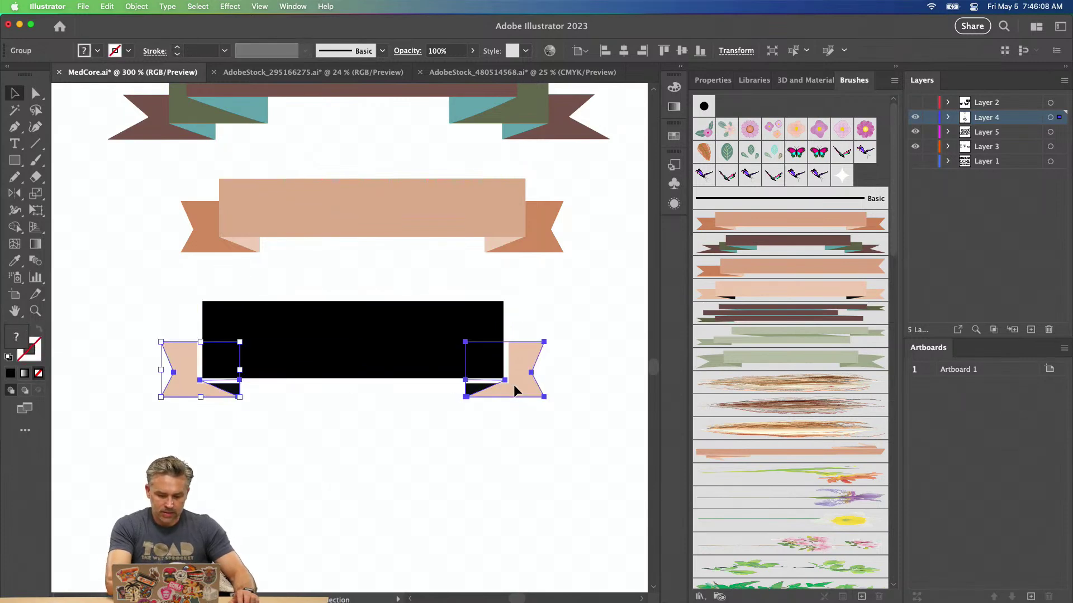
pyautogui.doubleClick(12, 342)
pyautogui.write('000000')
pyautogui.press('Return')
pyautogui.click(118, 346)
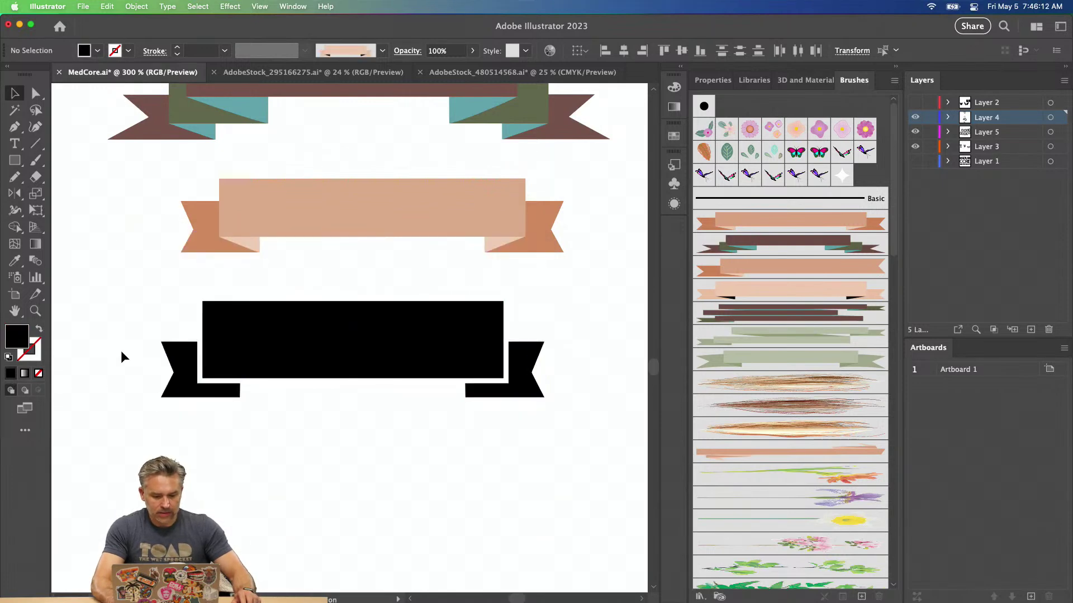
# Ungroup the left and right end groups of the black banner into separate tail and fold pieces.
pyautogui.click(233, 393)
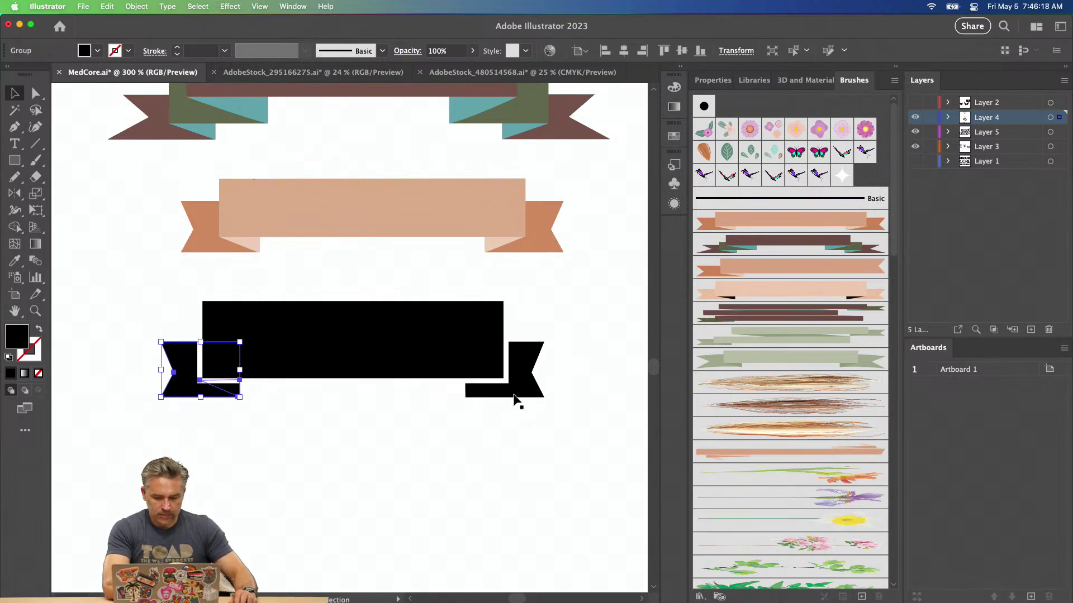
pyautogui.keyDown('shift'); pyautogui.click(515, 398); pyautogui.keyUp('shift')
pyautogui.rightClick(516, 398)
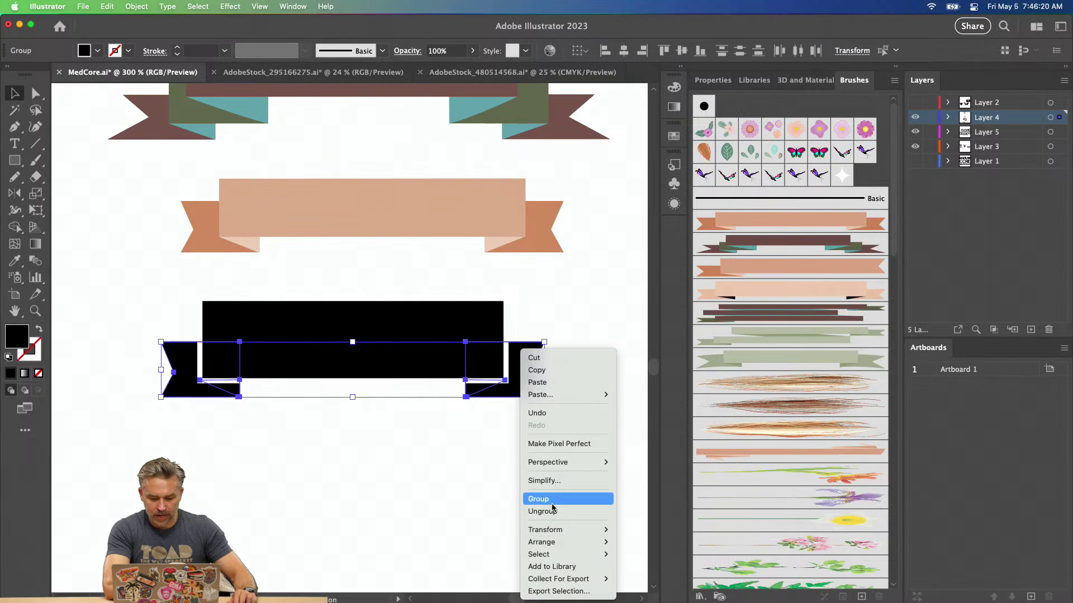
pyautogui.click(551, 500)
pyautogui.click(171, 444)
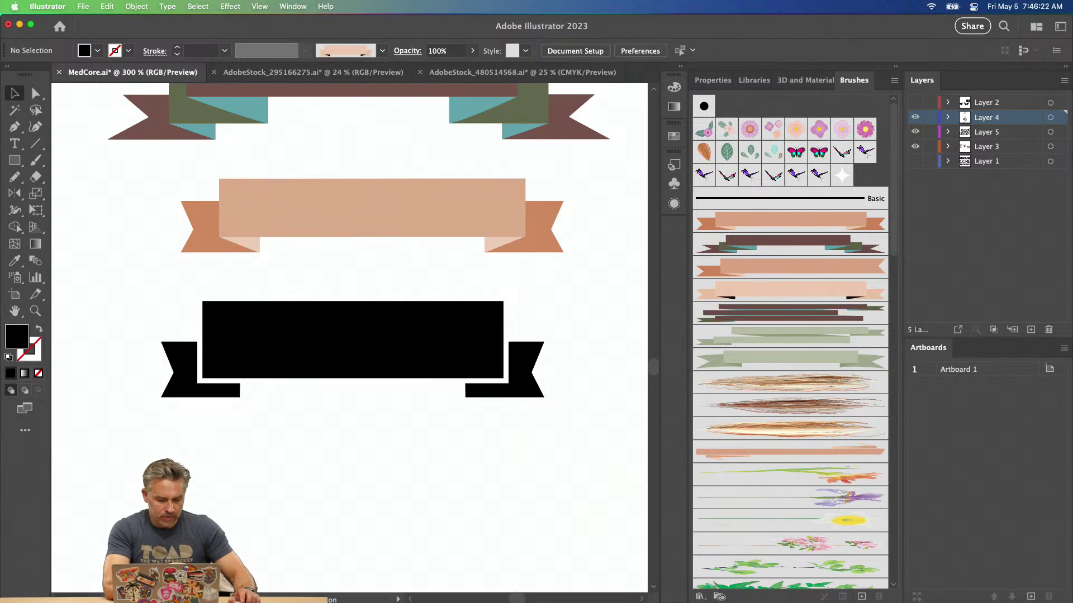
# Give both triangular fold pieces under the black banner a black fill with a 2 pt white stroke.
pyautogui.click(228, 394)
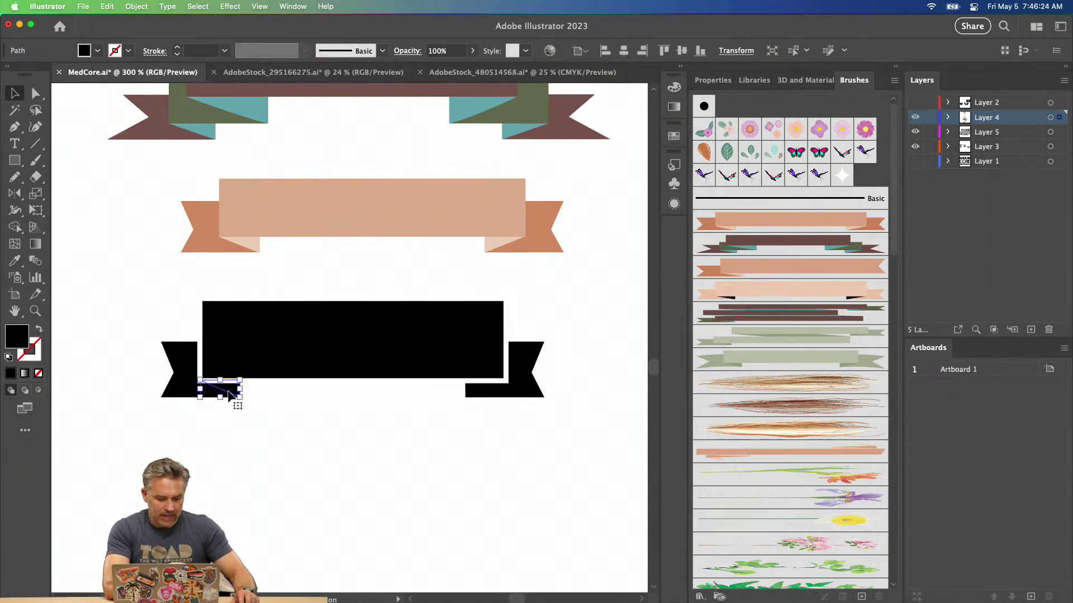
pyautogui.keyDown('shift'); pyautogui.click(486, 394); pyautogui.keyUp('shift')
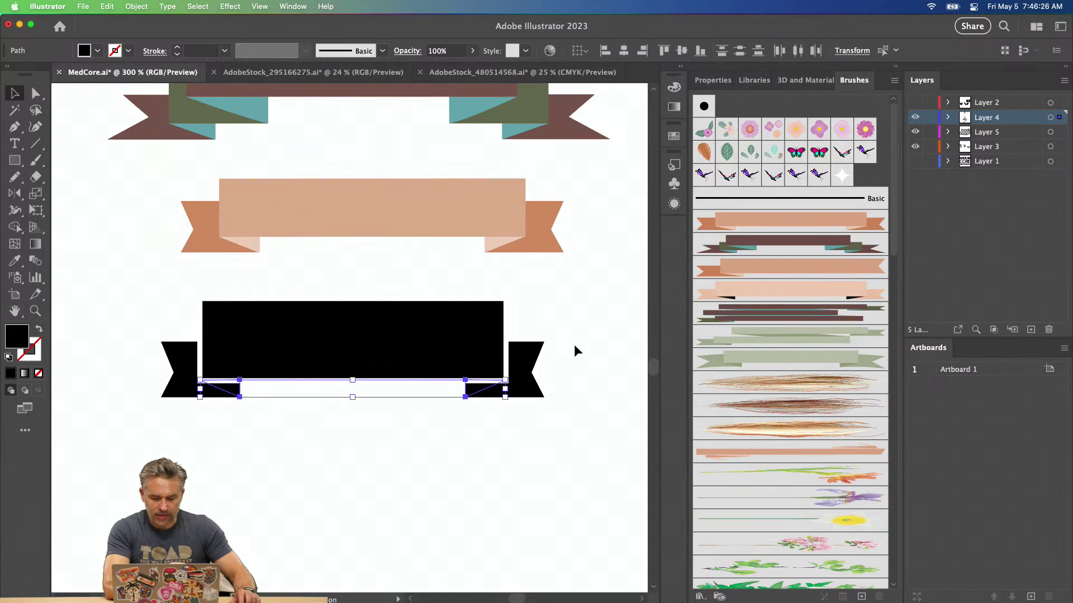
pyautogui.click(7, 358)
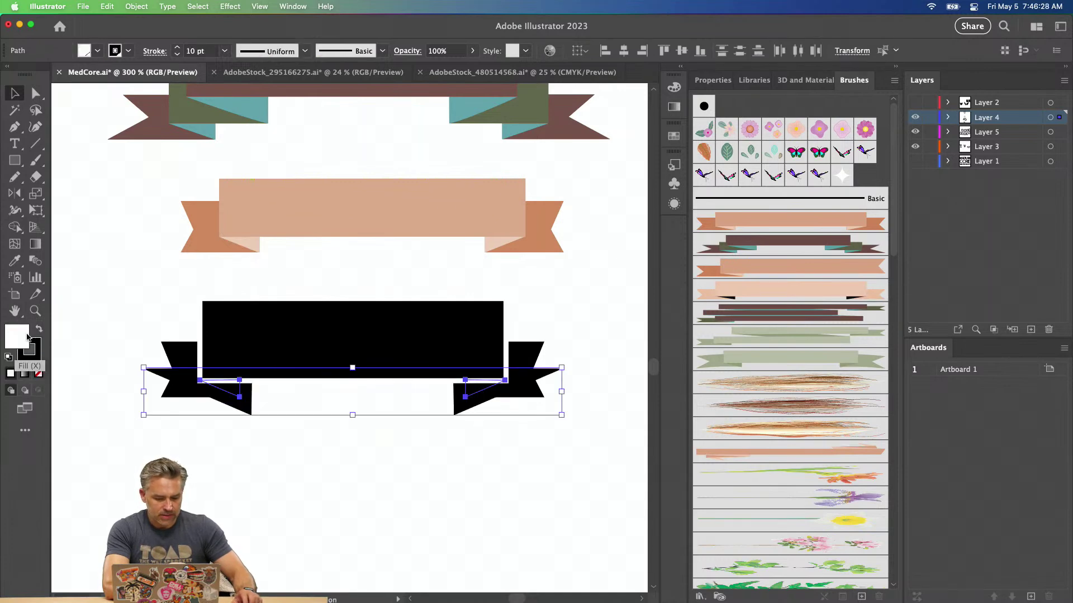
pyautogui.click(8, 358)
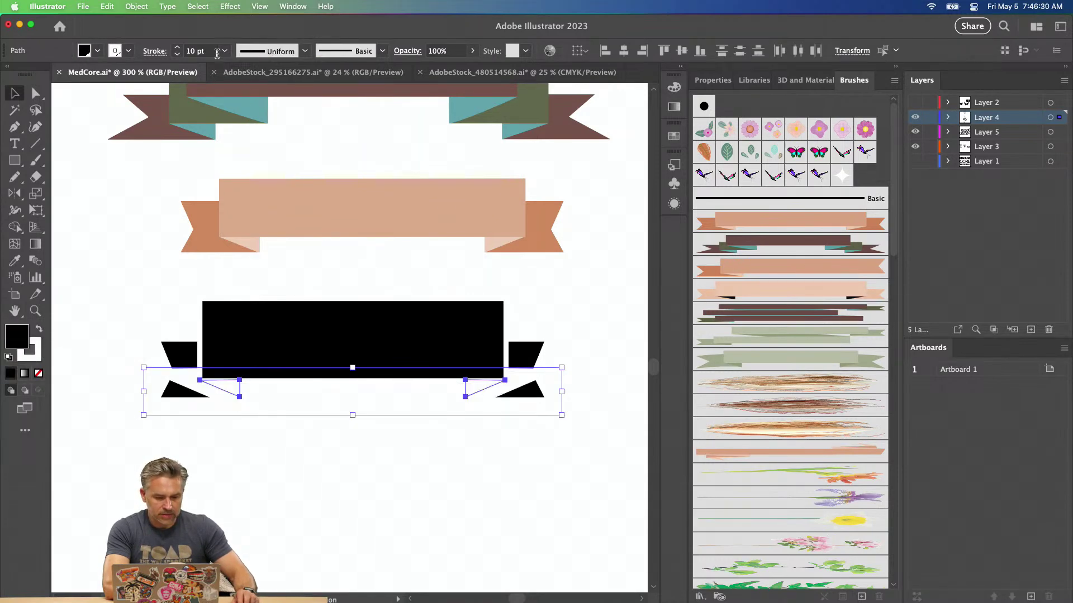
pyautogui.click(177, 56)
pyautogui.click(177, 55)
pyautogui.click(177, 55)
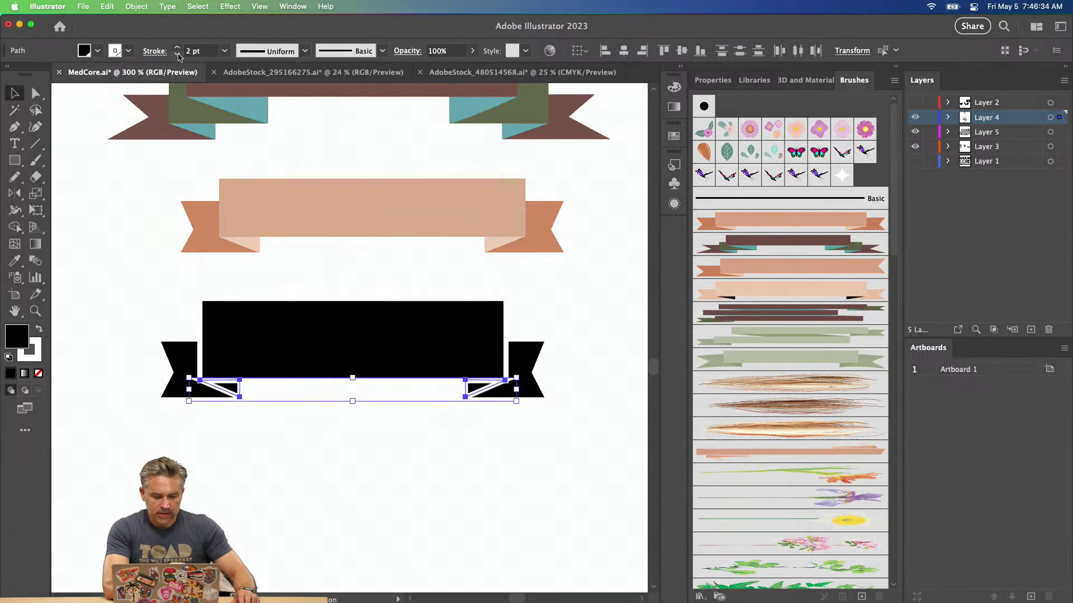
# Align the white stroke of both fold pieces to the inside of their paths.
pyautogui.click(712, 80)
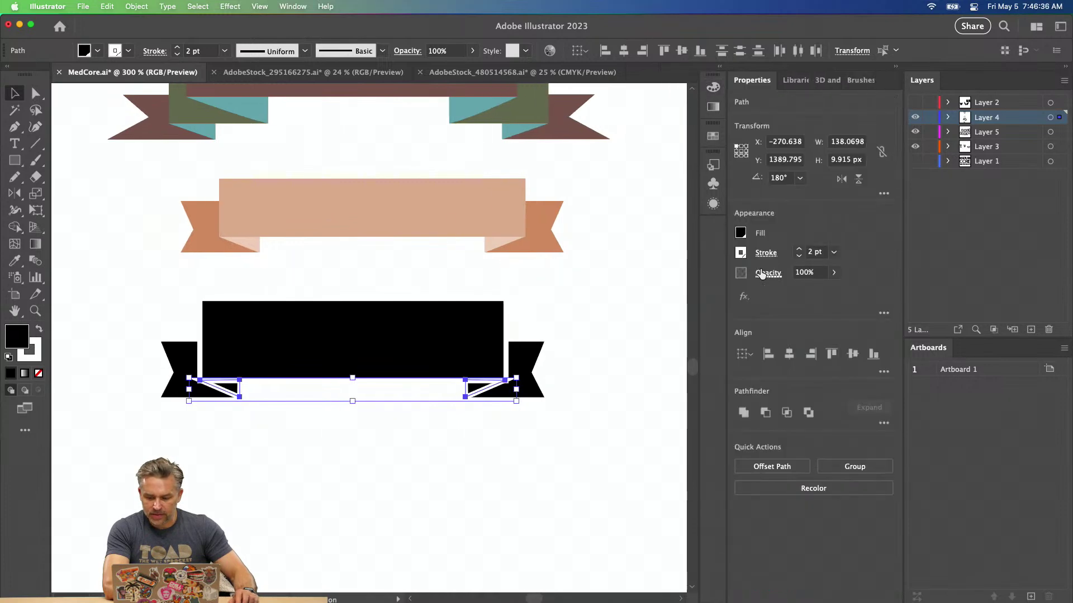
pyautogui.click(767, 254)
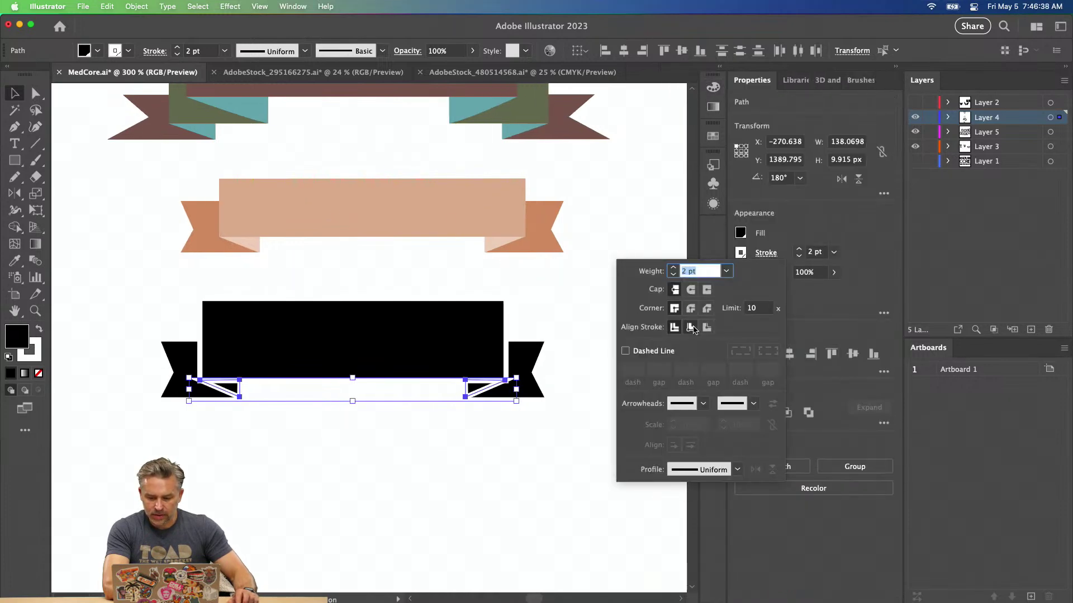
pyautogui.click(690, 328)
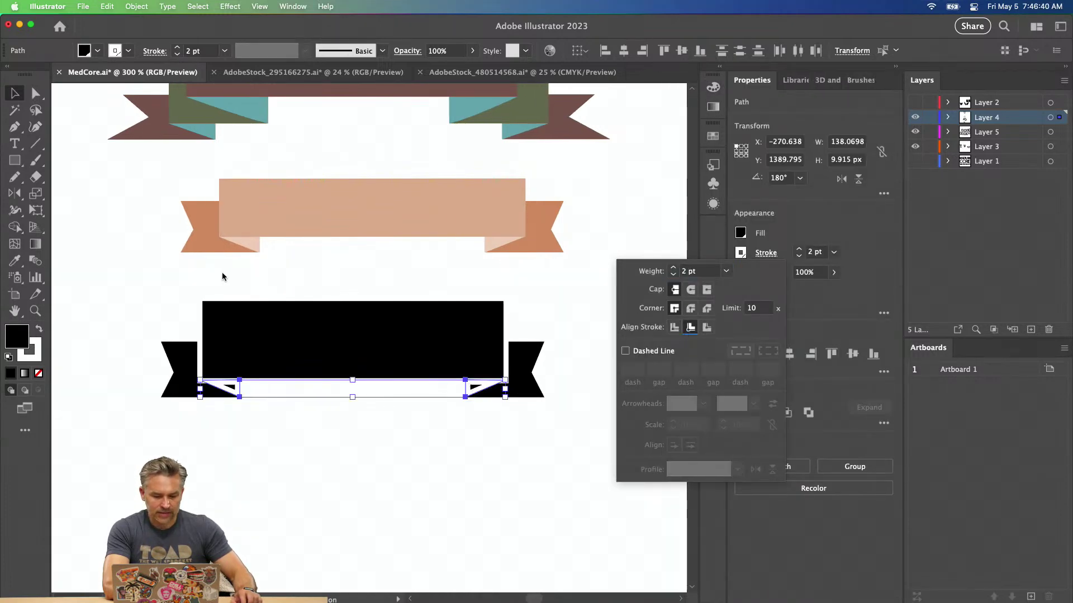
pyautogui.click(143, 296)
pyautogui.click(142, 295)
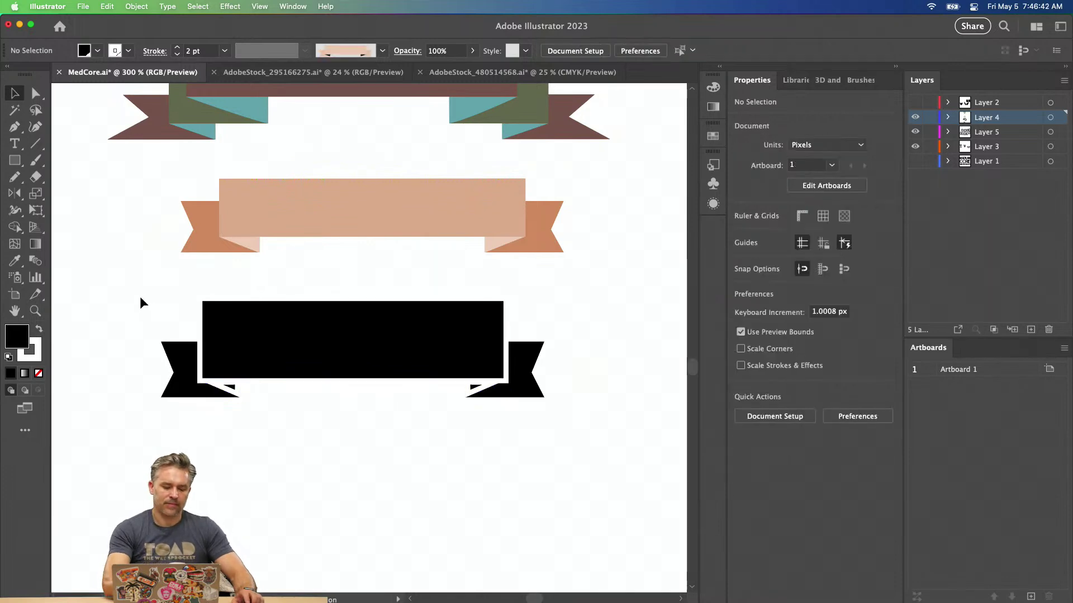
# Draw a horizontal line about 5.5 px long near the top of the banner's left tail with a 2 pt white stroke.
pyautogui.press('super+minus')
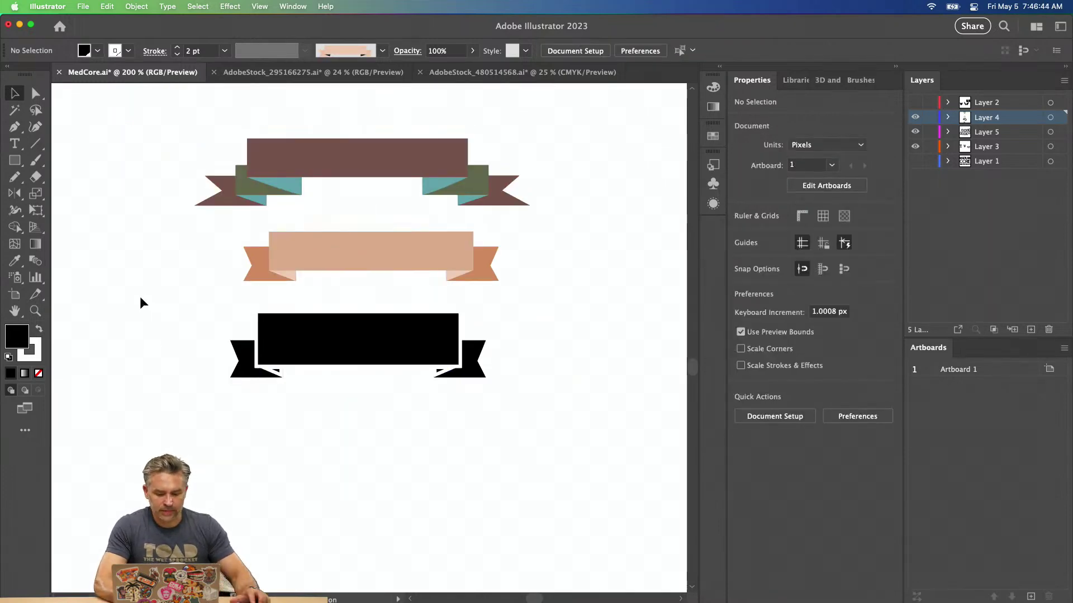
pyautogui.press('super+plus')
pyautogui.press('super+plus')
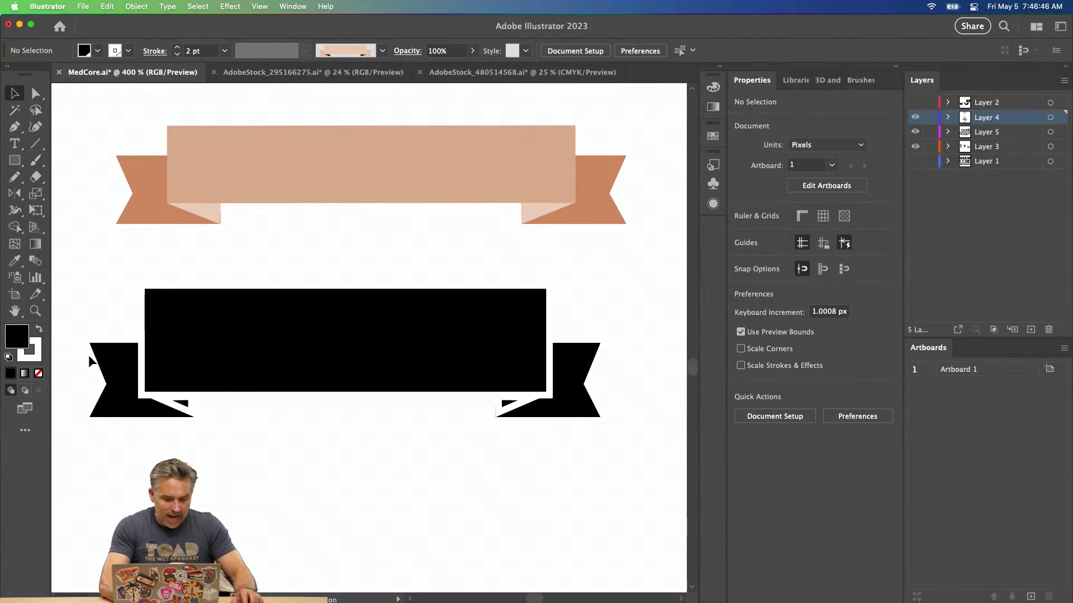
pyautogui.press('n')
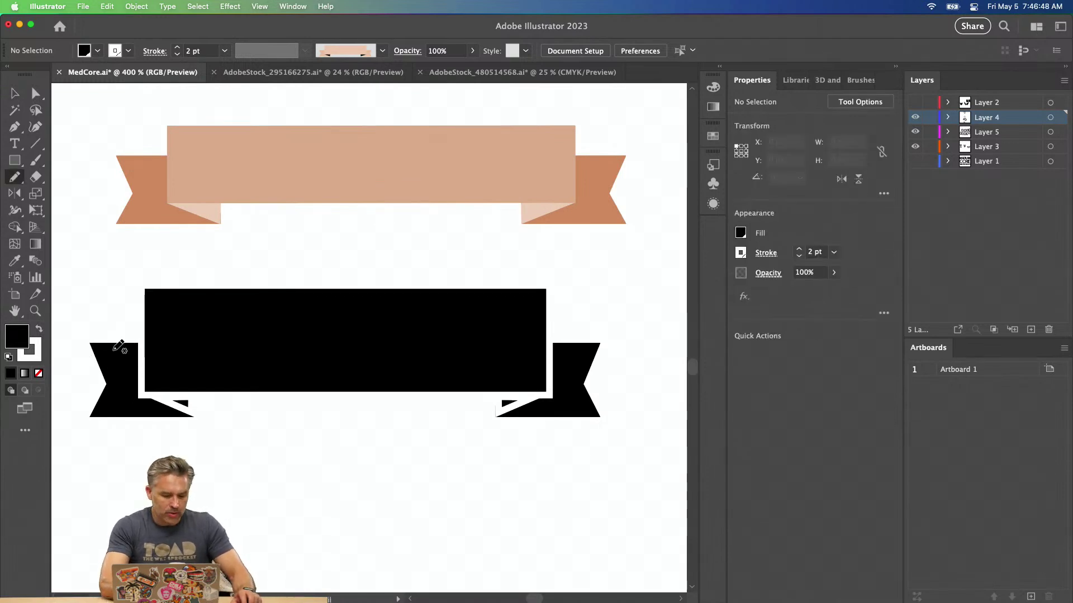
pyautogui.press('p')
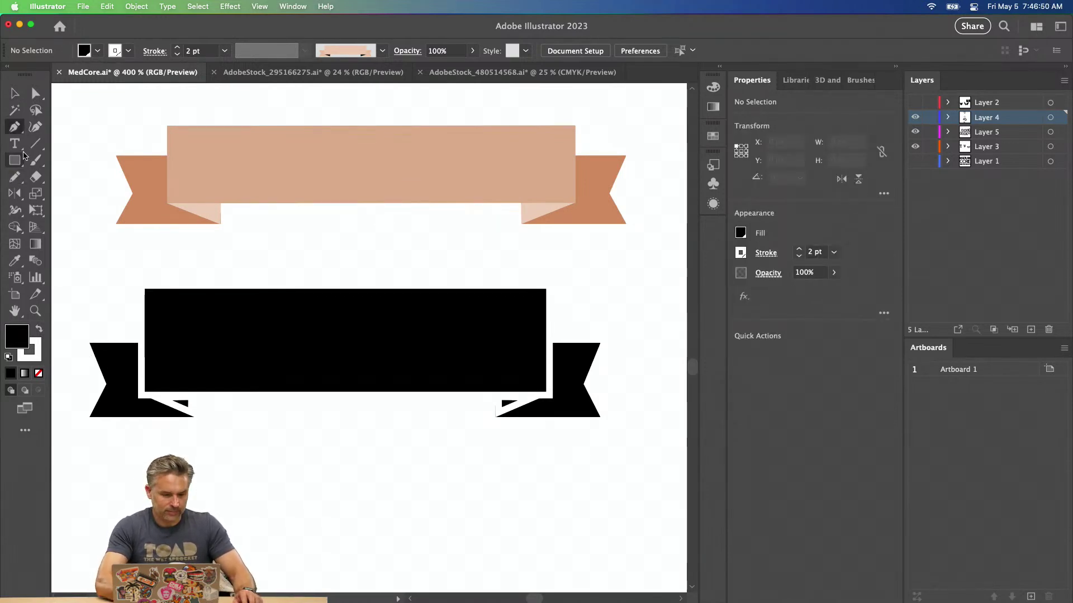
pyautogui.click(33, 145)
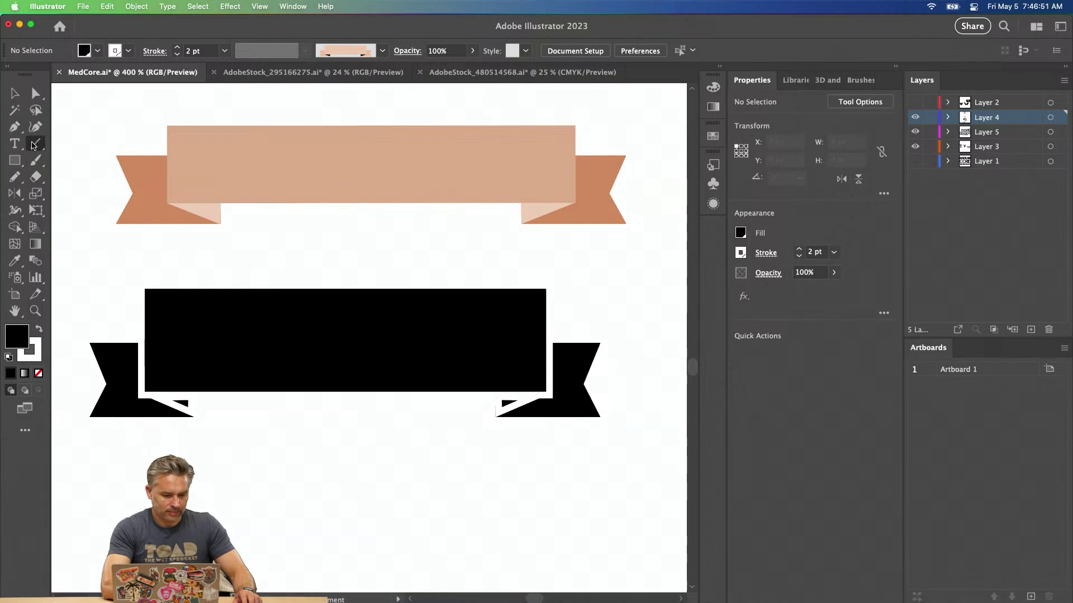
pyautogui.click(38, 332)
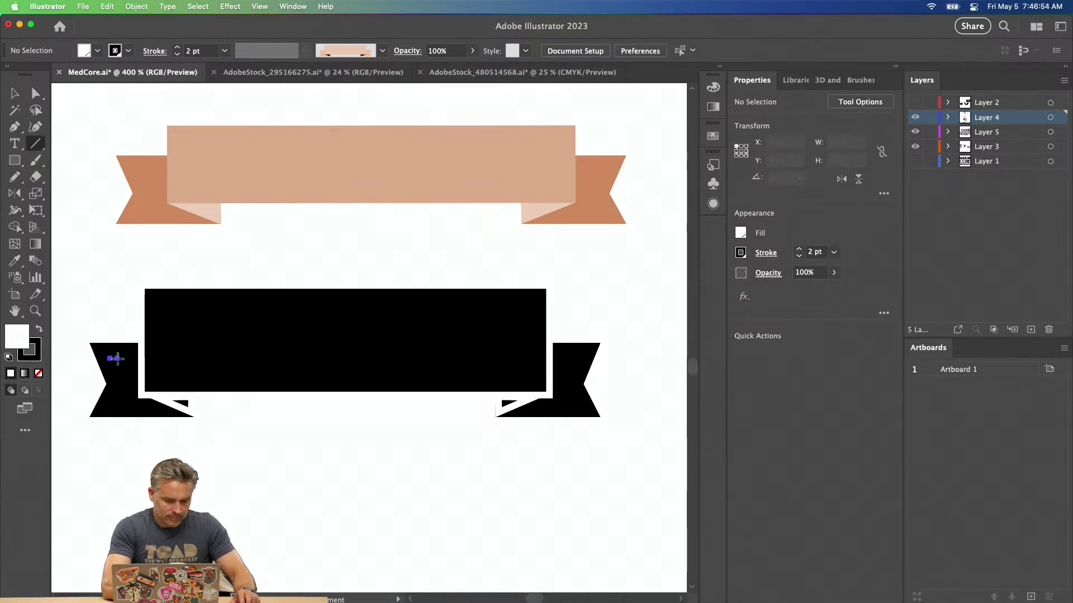
pyautogui.moveTo(127, 358); pyautogui.dragTo(128, 358)
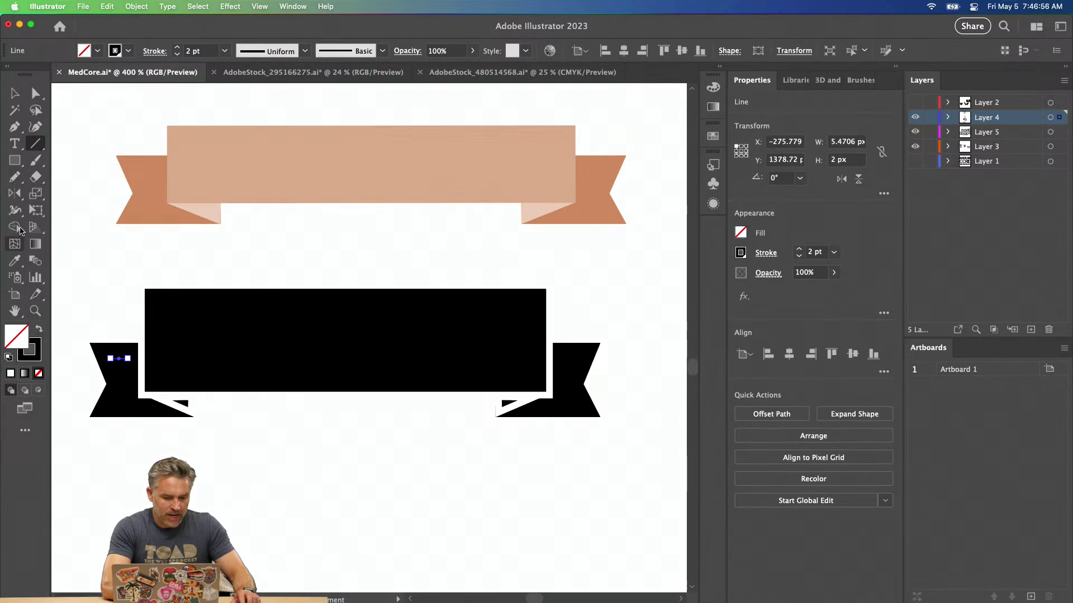
pyautogui.click(35, 345)
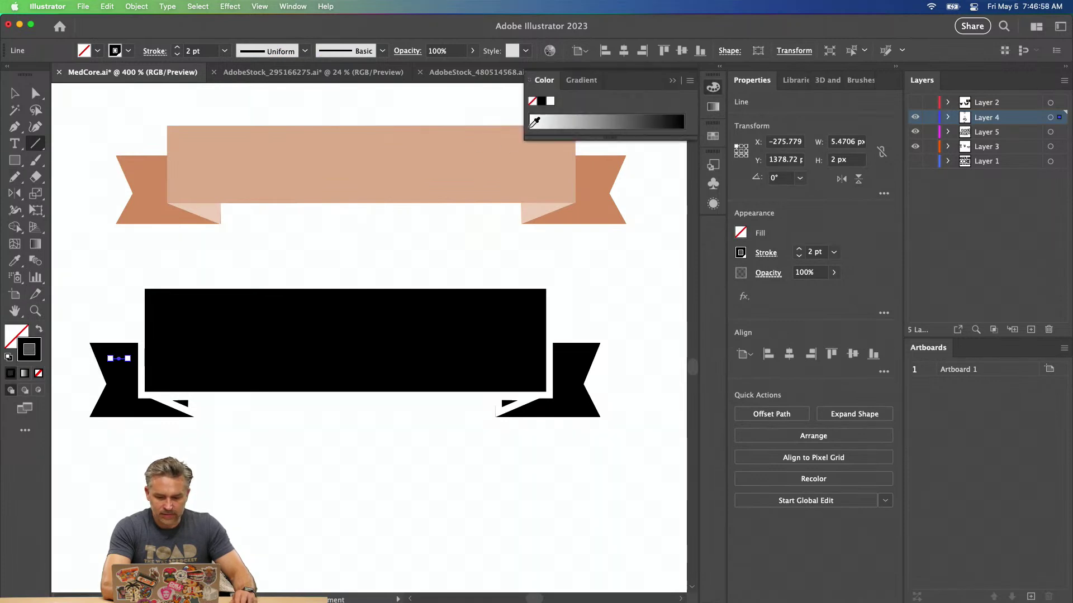
pyautogui.click(551, 102)
# Duplicate the short white line straight down to the lower part of the banner's left tail.
pyautogui.click(13, 95)
pyautogui.click(100, 280)
pyautogui.moveTo(118, 365); pyautogui.dragTo(111, 403)
pyautogui.click(115, 405)
pyautogui.click(477, 366)
pyautogui.click(134, 411)
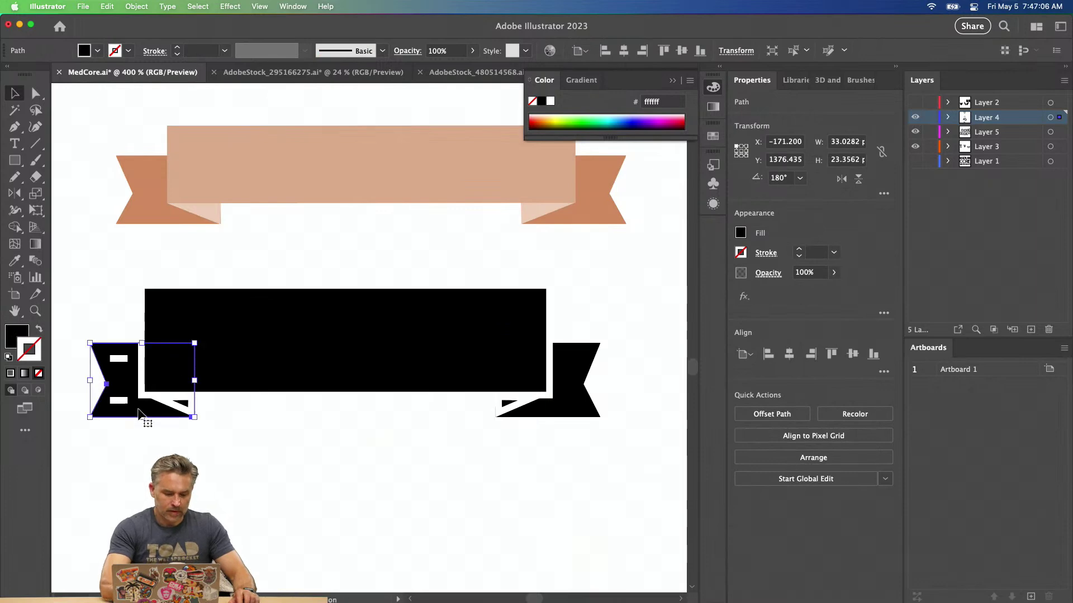
pyautogui.click(120, 315)
pyautogui.click(119, 365)
pyautogui.click(82, 314)
pyautogui.press('super+minus')
pyautogui.press('super+minus')
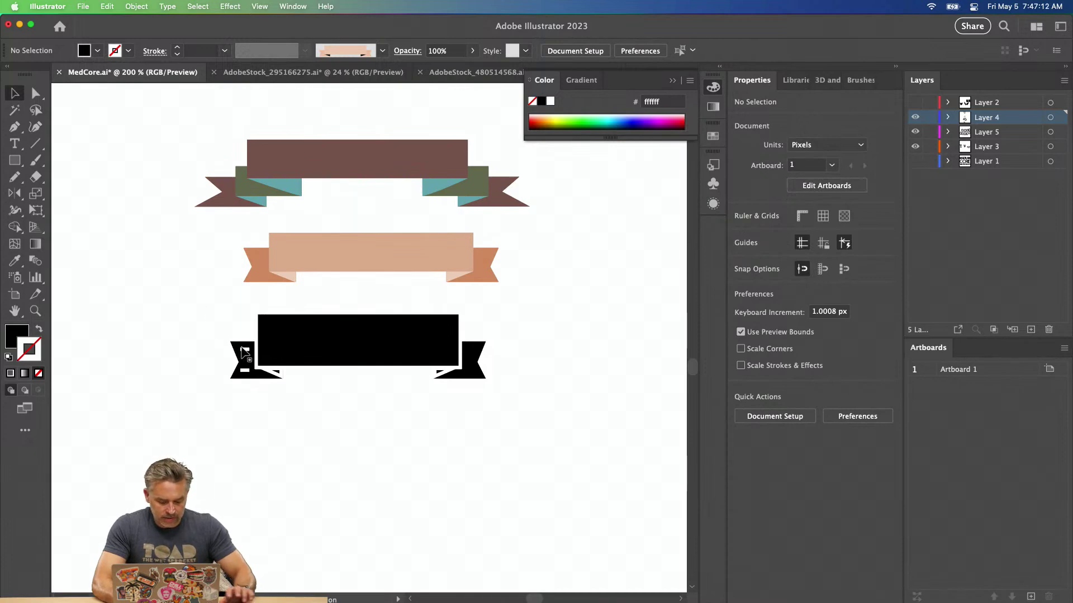
pyautogui.press('super+plus')
pyautogui.press('super+plus')
pyautogui.click(111, 380)
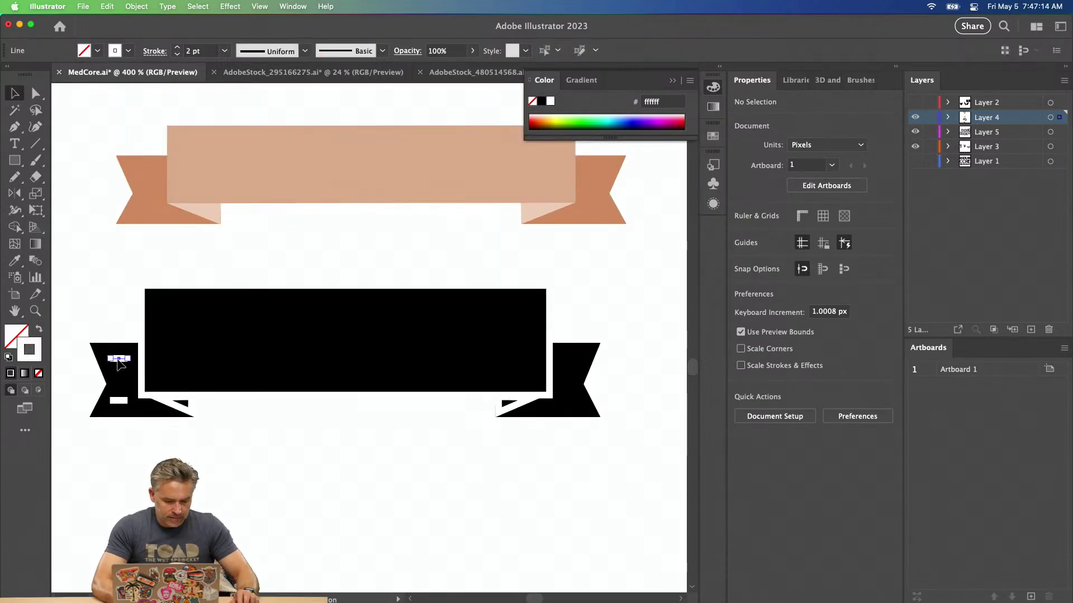
pyautogui.press('Delete')
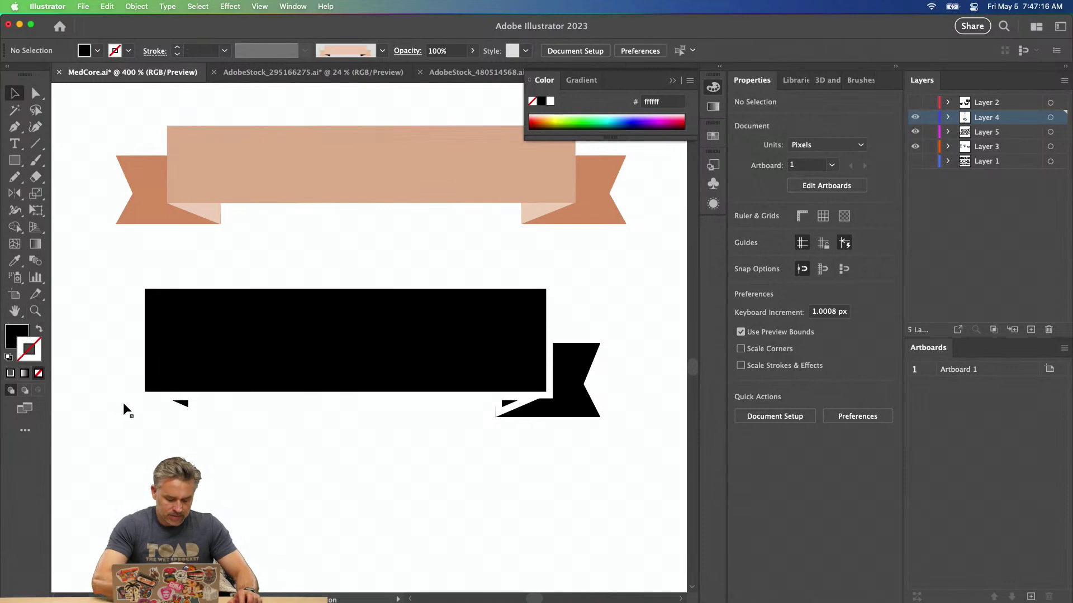
pyautogui.press('super+z')
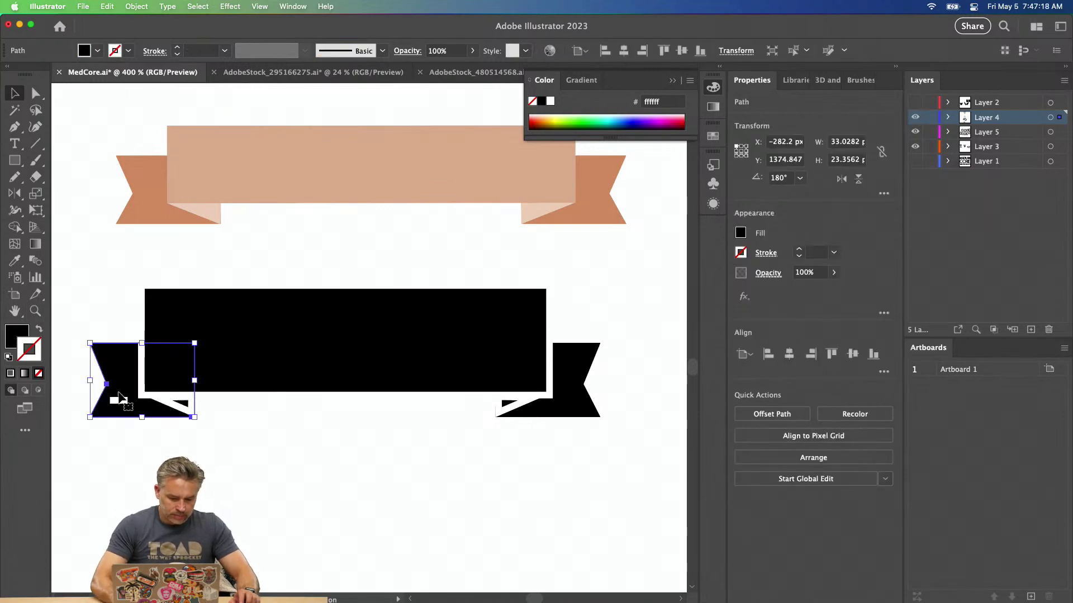
pyautogui.press('super+z')
pyautogui.press('super+z')
pyautogui.click(88, 291)
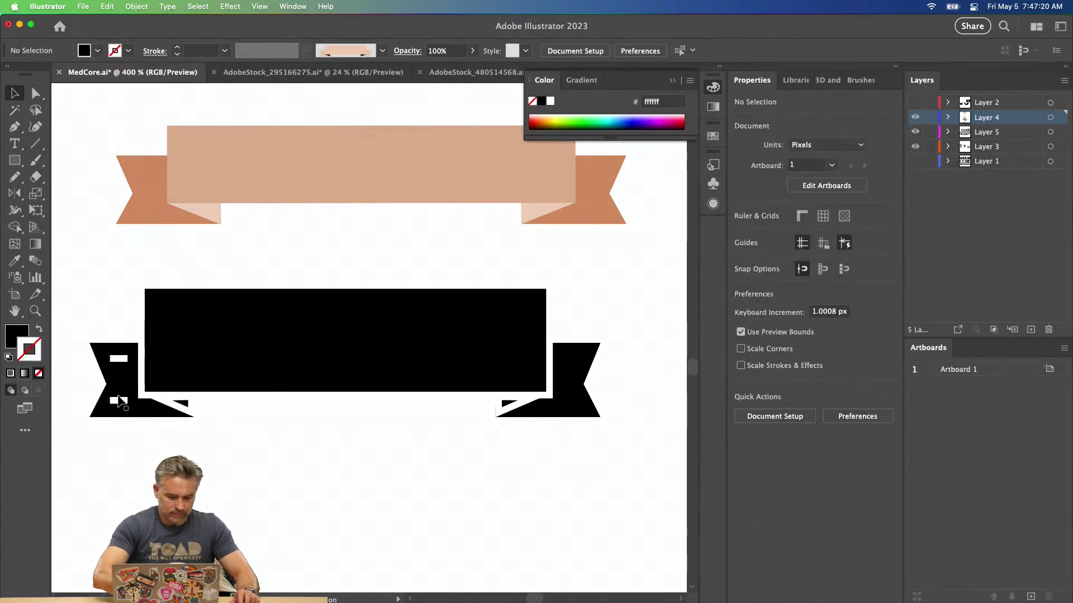
pyautogui.click(121, 401)
pyautogui.keyDown('shift'); pyautogui.click(118, 359); pyautogui.keyUp('shift')
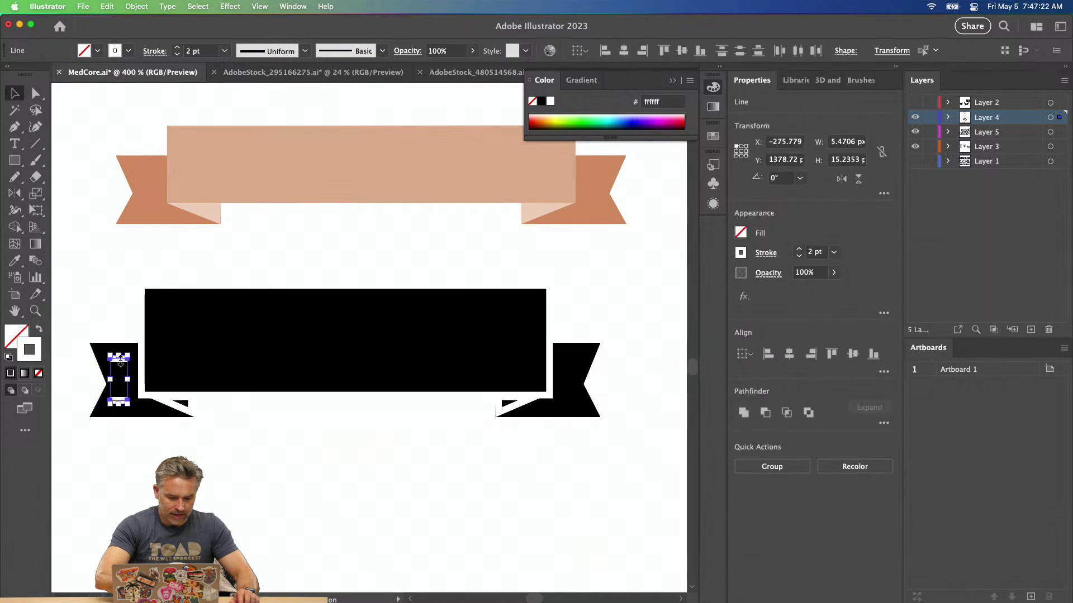
pyautogui.moveTo(118, 366); pyautogui.dragTo(318, 375)
pyautogui.press('super+z')
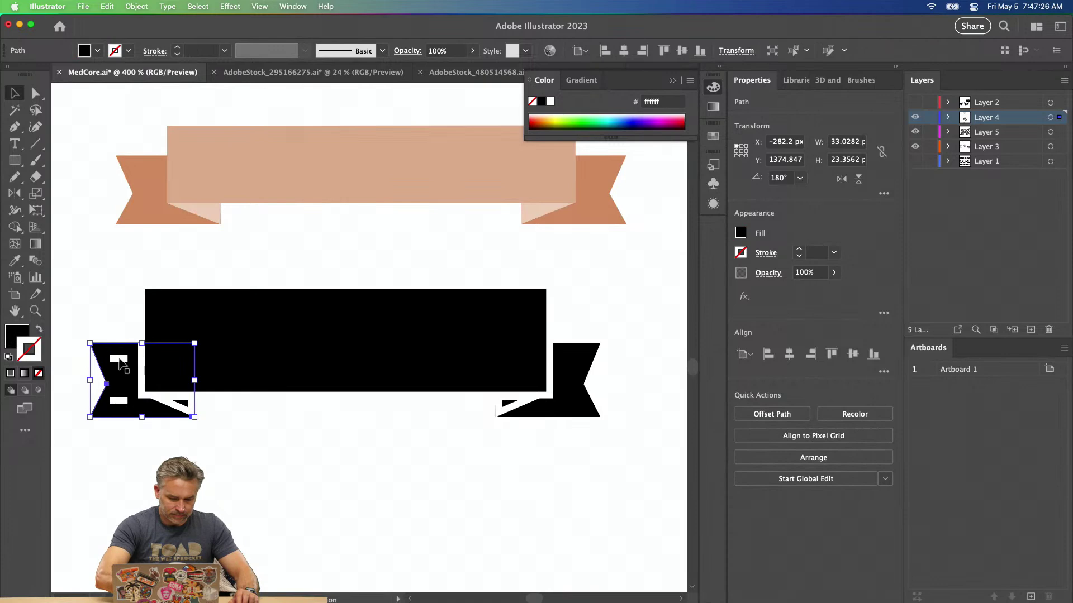
# Copy both short white lines horizontally from the left tail onto the banner's right tail.
pyautogui.click(120, 359)
pyautogui.keyDown('shift'); pyautogui.click(121, 402); pyautogui.keyUp('shift')
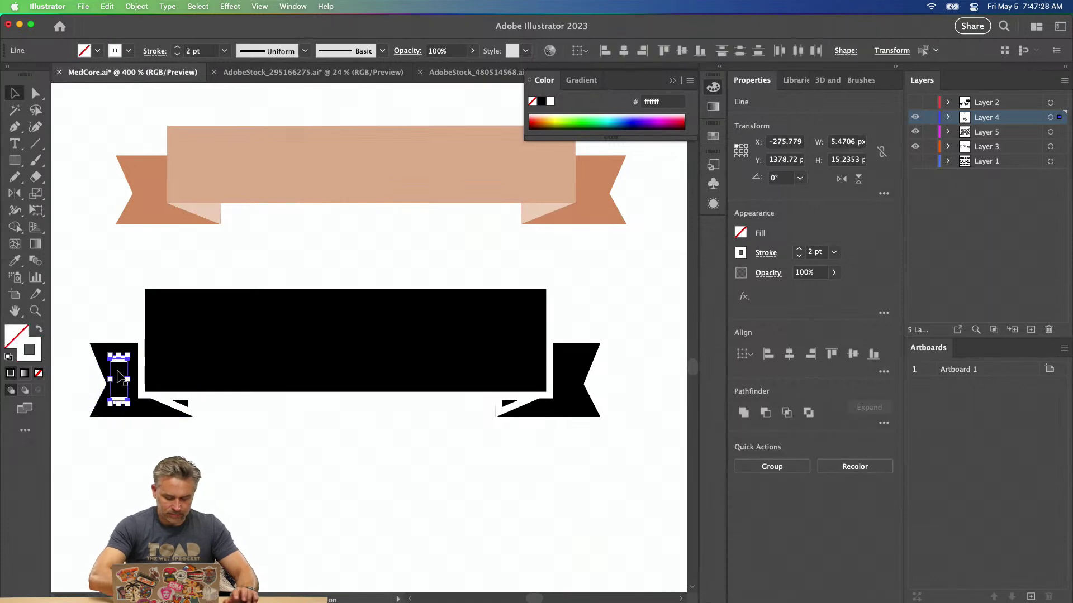
pyautogui.hotkey('alt', 'shift', 'Right')
pyautogui.hotkey('shift', 'Right')
pyautogui.hotkey('shift', 'Right')
pyautogui.hotkey('shift', 'Right')
pyautogui.hotkey('shift', 'Right')
pyautogui.hotkey('shift', 'Right')
pyautogui.press('Right')
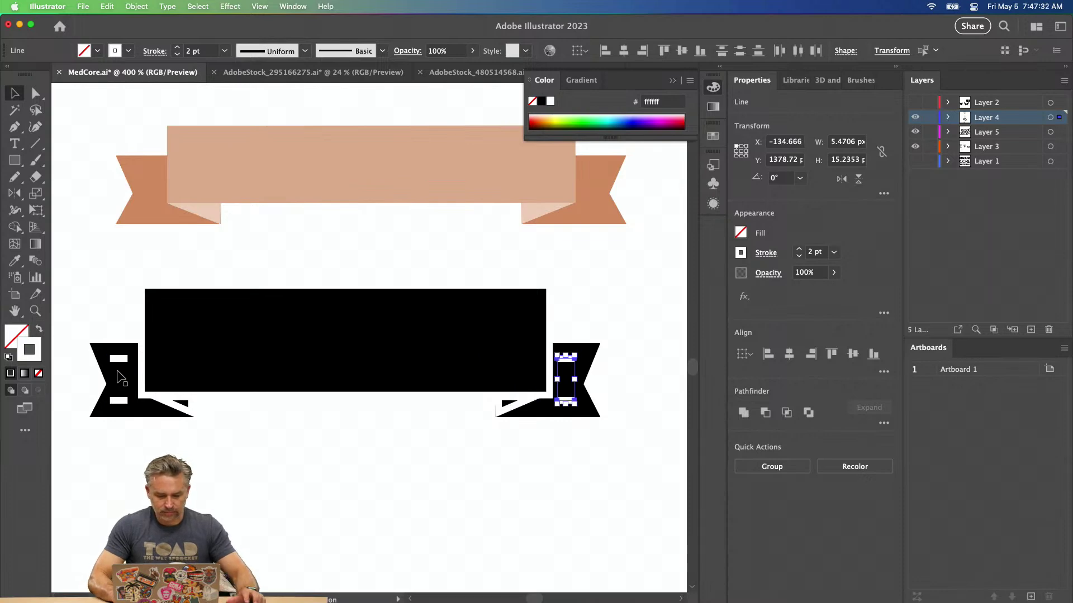
# Create an art brush from all pieces of the black banner, keeping the default art brush options.
pyautogui.moveTo(73, 257); pyautogui.dragTo(608, 477)
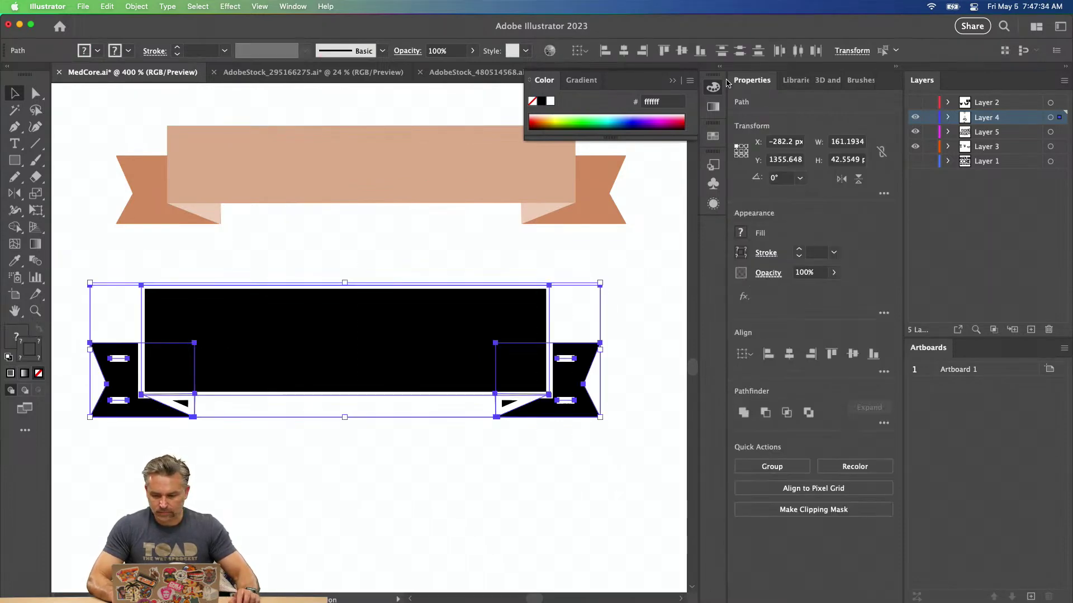
pyautogui.click(861, 81)
pyautogui.moveTo(321, 307)
pyautogui.mouseDown()
pyautogui.moveTo(818, 285)
pyautogui.moveTo(797, 288)
pyautogui.mouseUp()
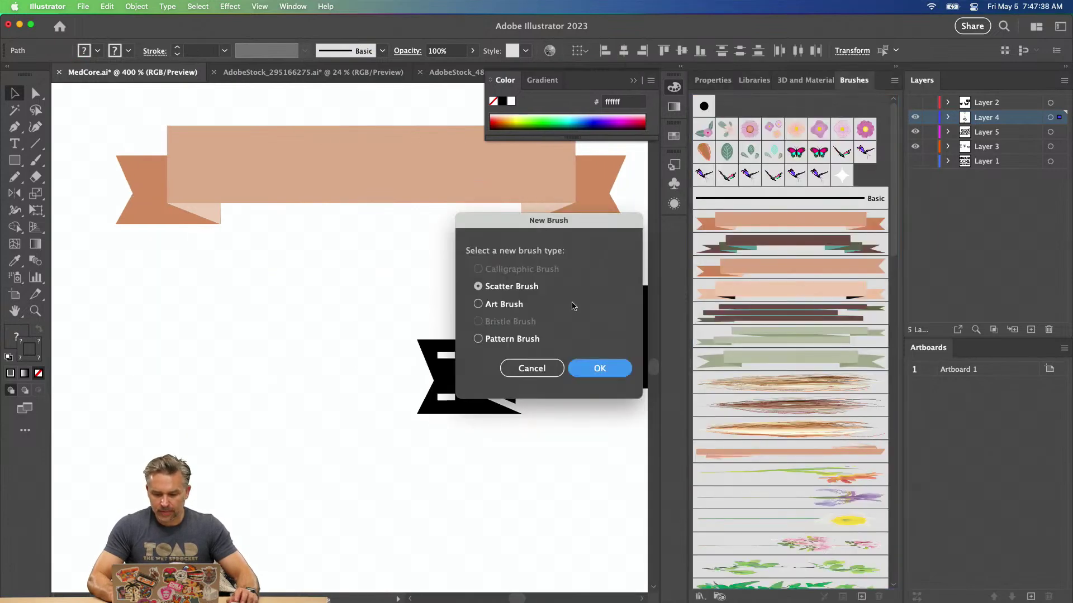
pyautogui.click(480, 339)
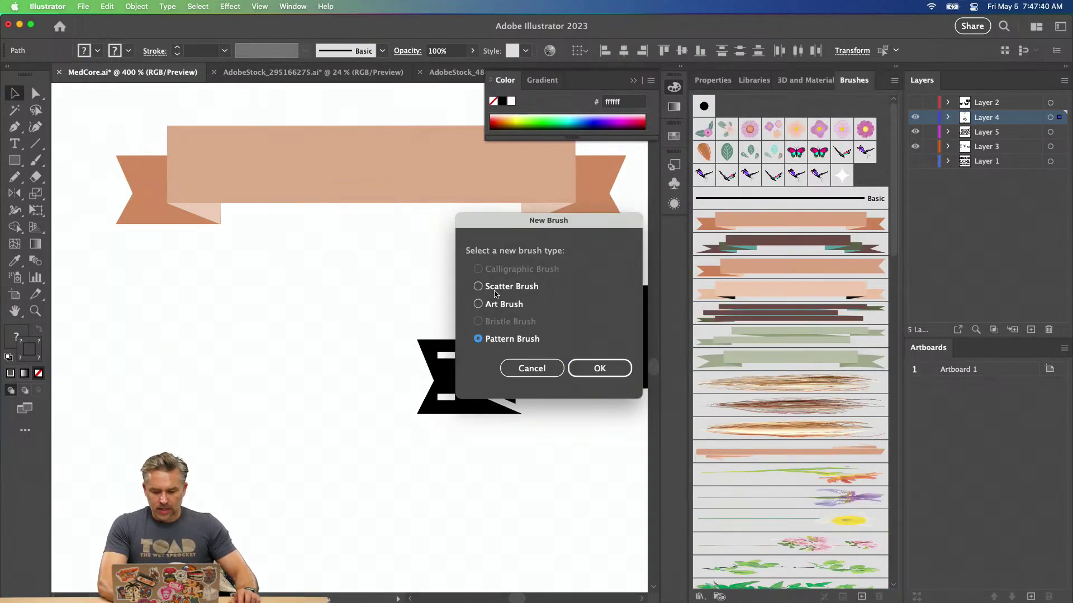
pyautogui.click(496, 305)
pyautogui.click(576, 370)
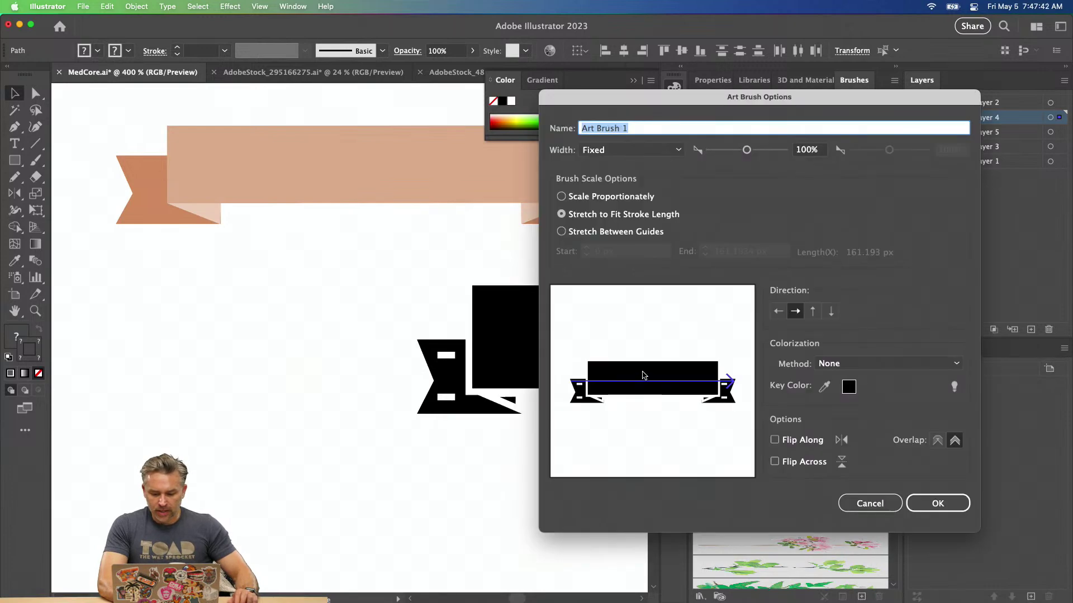
pyautogui.click(937, 503)
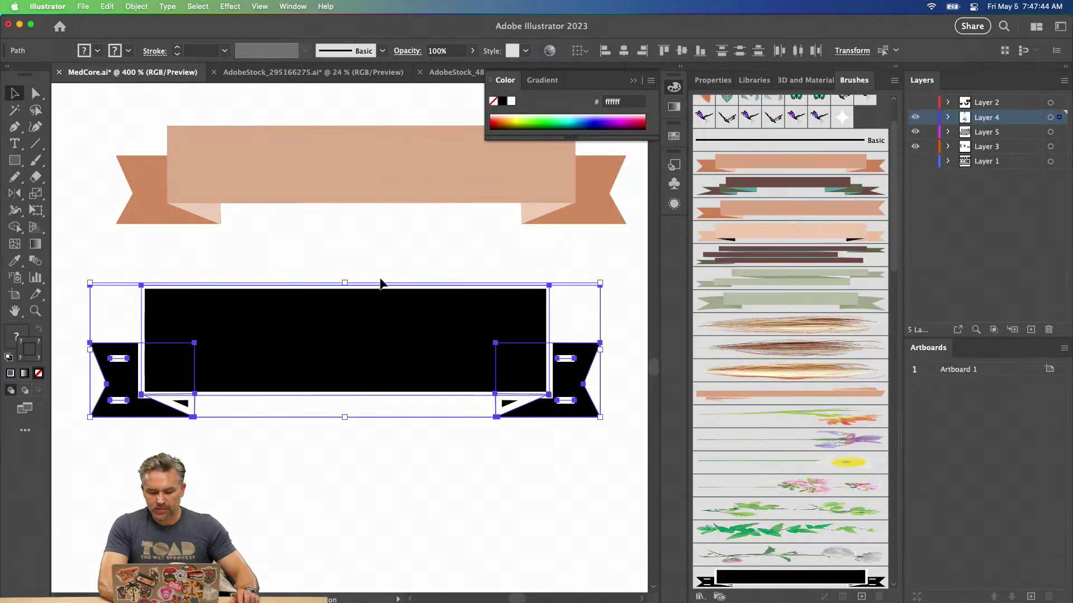
# Apply the new black banner art brush to the straight banner line below the logo.
pyautogui.click(362, 246)
pyautogui.press('super+minus')
pyautogui.press('super+minus')
pyautogui.press('super+minus')
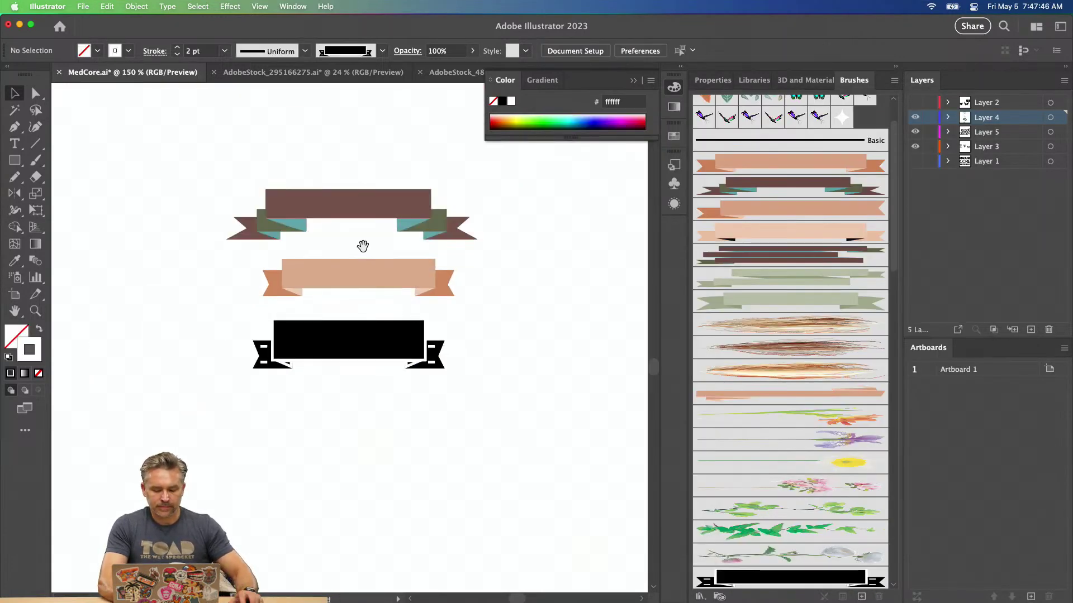
pyautogui.moveTo(362, 246); pyautogui.dragTo(359, 556)
pyautogui.press('super+minus')
pyautogui.press('super+minus')
pyautogui.moveTo(230, 225); pyautogui.dragTo(237, 481)
pyautogui.click(366, 433)
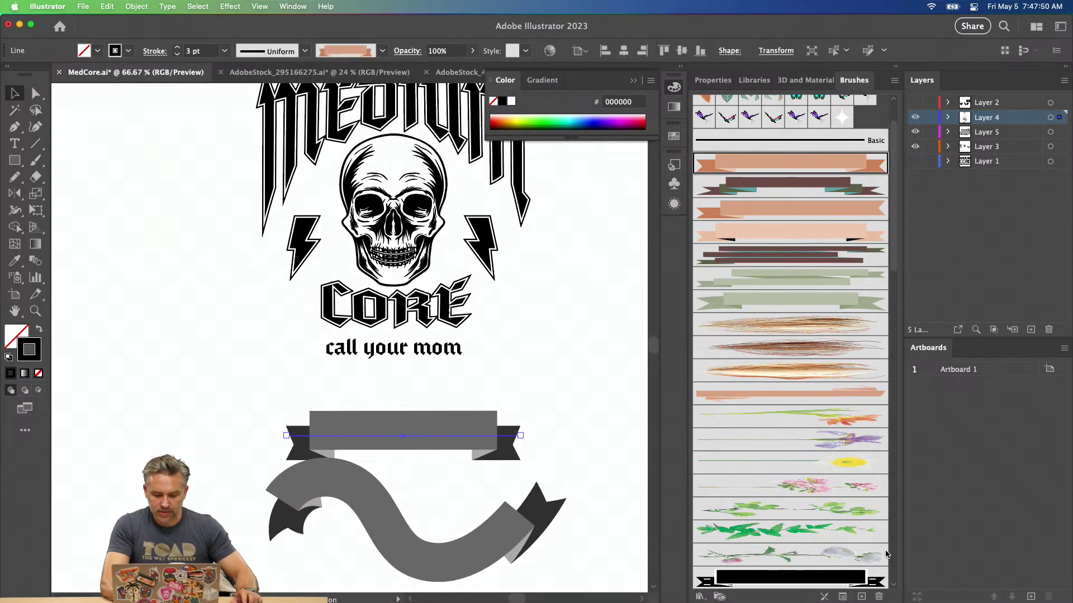
pyautogui.click(778, 576)
# Move the straight banner just above the MEDIUM lettering and reduce its stroke weight to 2 pt.
pyautogui.moveTo(360, 423); pyautogui.dragTo(326, 340)
pyautogui.moveTo(328, 342); pyautogui.dragTo(330, 172)
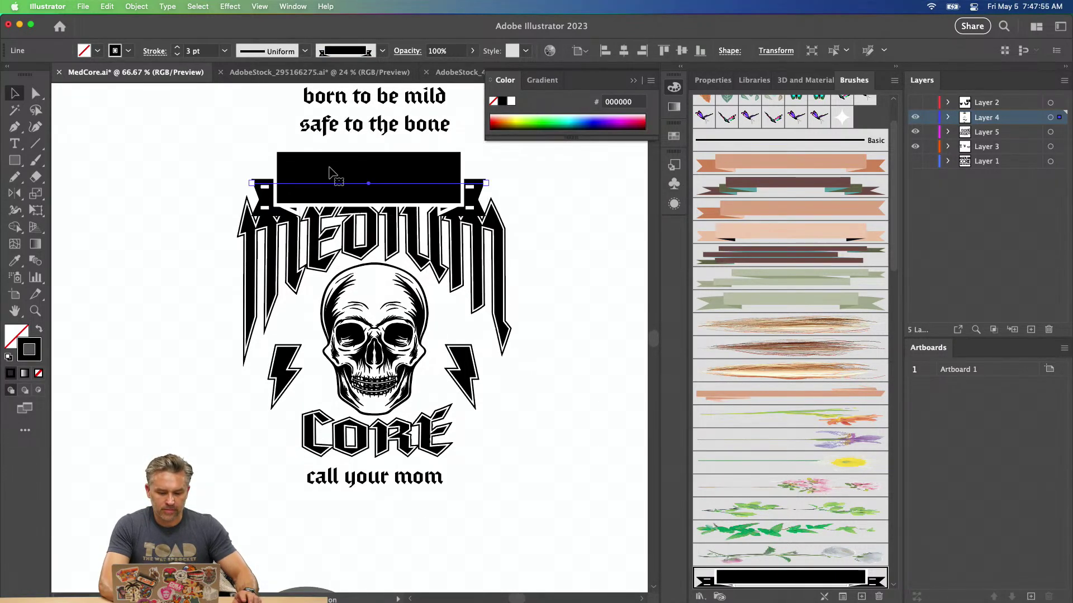
pyautogui.click(177, 55)
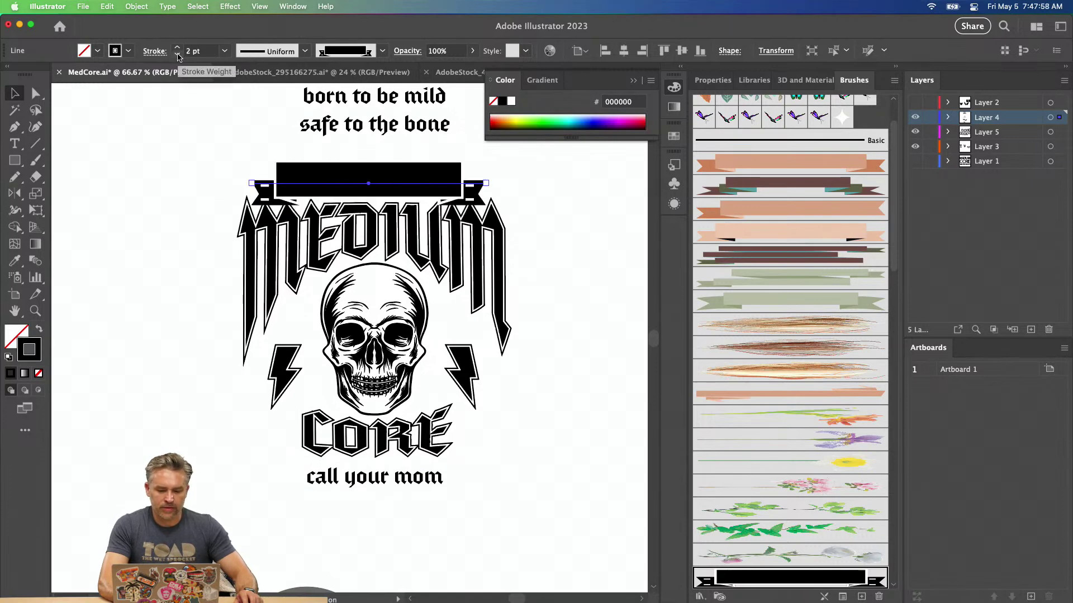
pyautogui.moveTo(335, 184)
pyautogui.mouseDown()
pyautogui.moveTo(196, 144)
pyautogui.moveTo(172, 149)
pyautogui.moveTo(329, 173)
pyautogui.mouseUp()
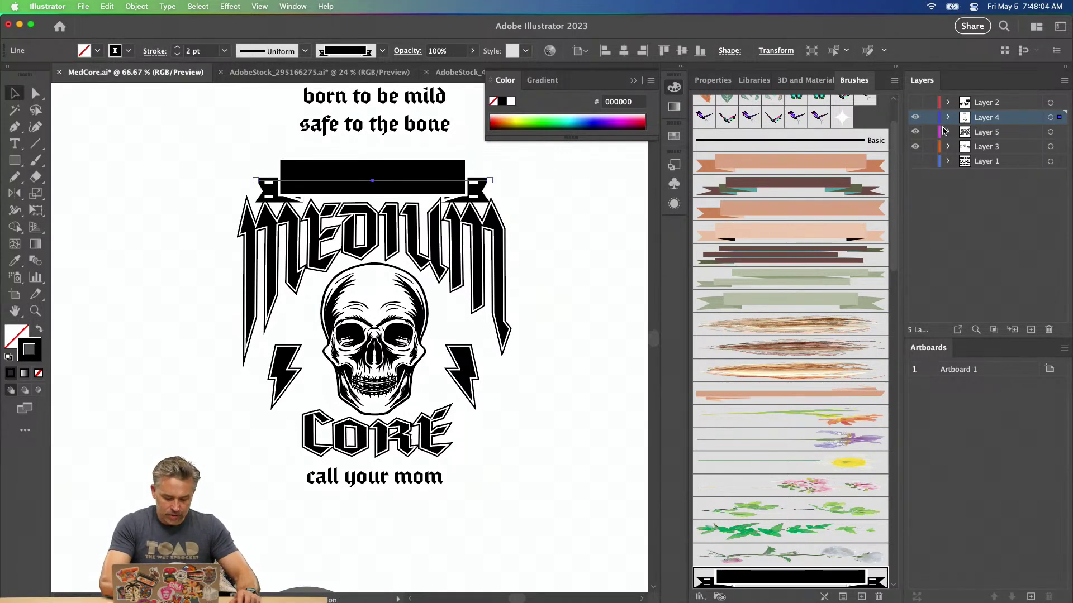
# Transfer the banner to Layer 3 in the same place so it sits behind the tagline text.
pyautogui.press('Delete')
pyautogui.click(995, 152)
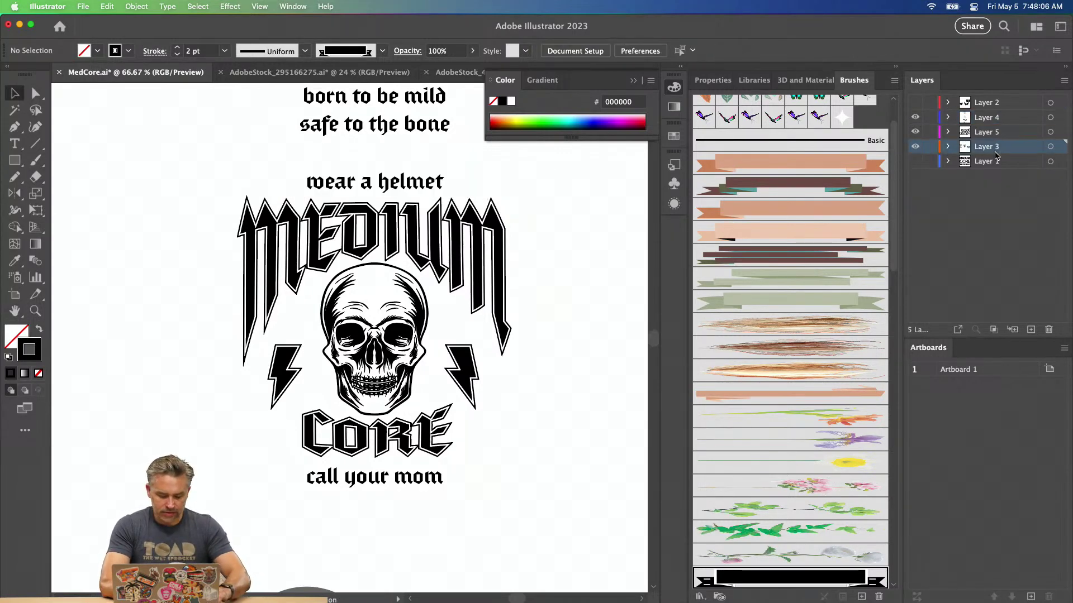
pyautogui.press('super+f')
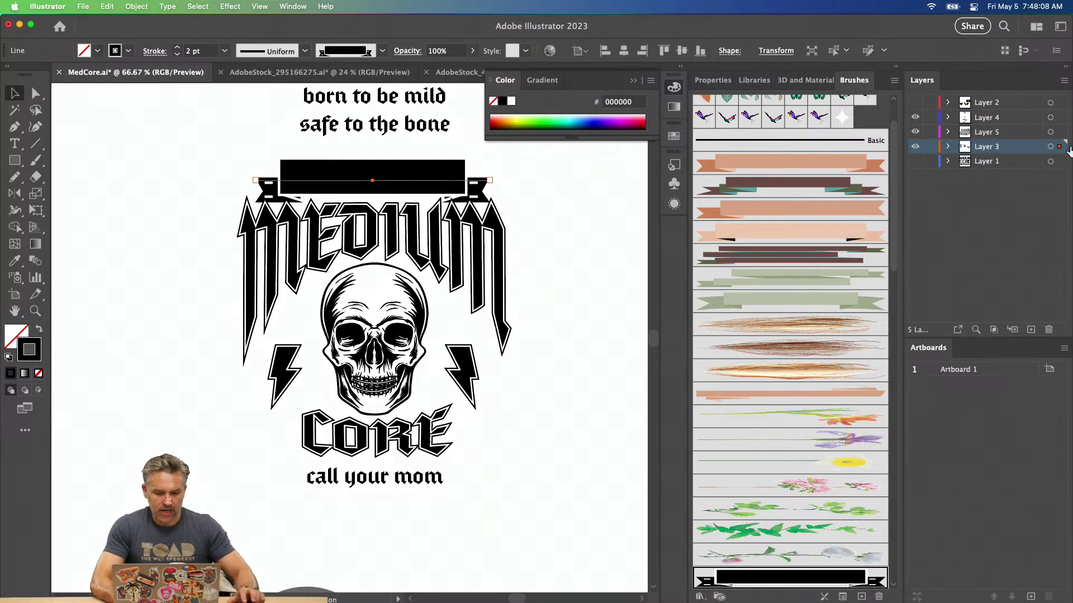
pyautogui.click(95, 211)
# Fill the "wear a helmet" tagline with white and move it off the banner into the empty area to its right.
pyautogui.click(338, 182)
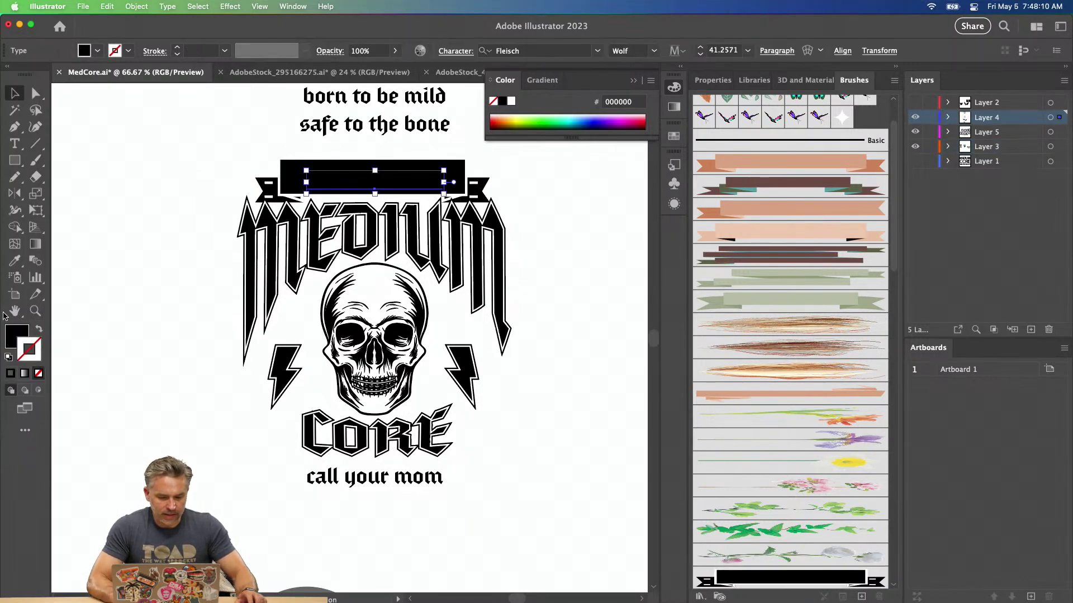
pyautogui.click(509, 102)
pyautogui.moveTo(334, 179); pyautogui.dragTo(580, 169)
# Fill the "born to be mild" tagline with white and place it on the banner above MEDIUM.
pyautogui.click(342, 99)
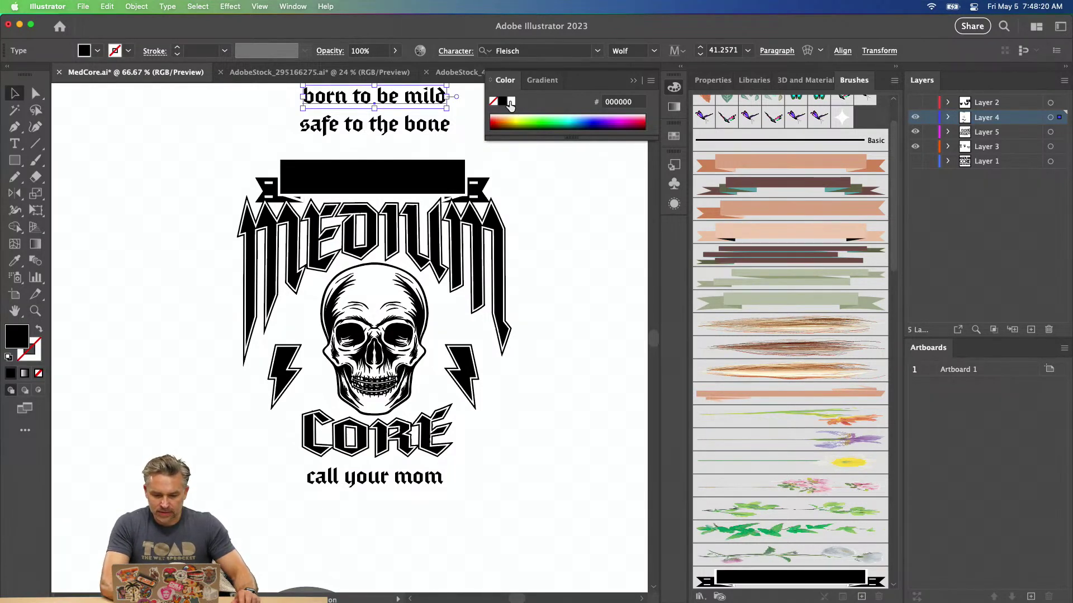
pyautogui.click(510, 103)
pyautogui.moveTo(320, 95); pyautogui.dragTo(323, 179)
pyautogui.click(270, 109)
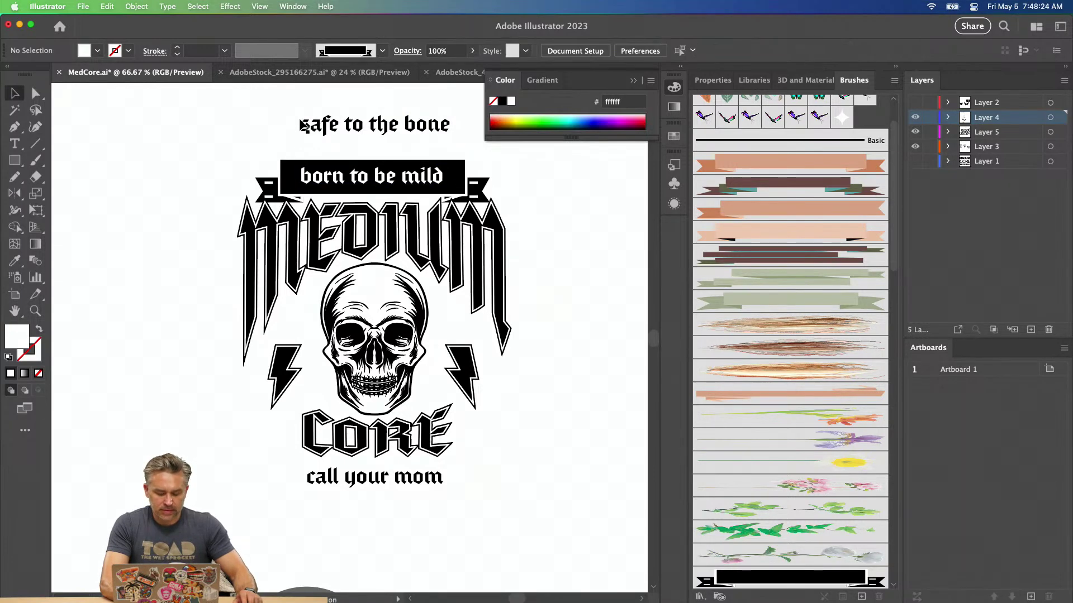
# Duplicate the banner straight down below "call your mom" and rotate the copy upside down.
pyautogui.click(283, 181)
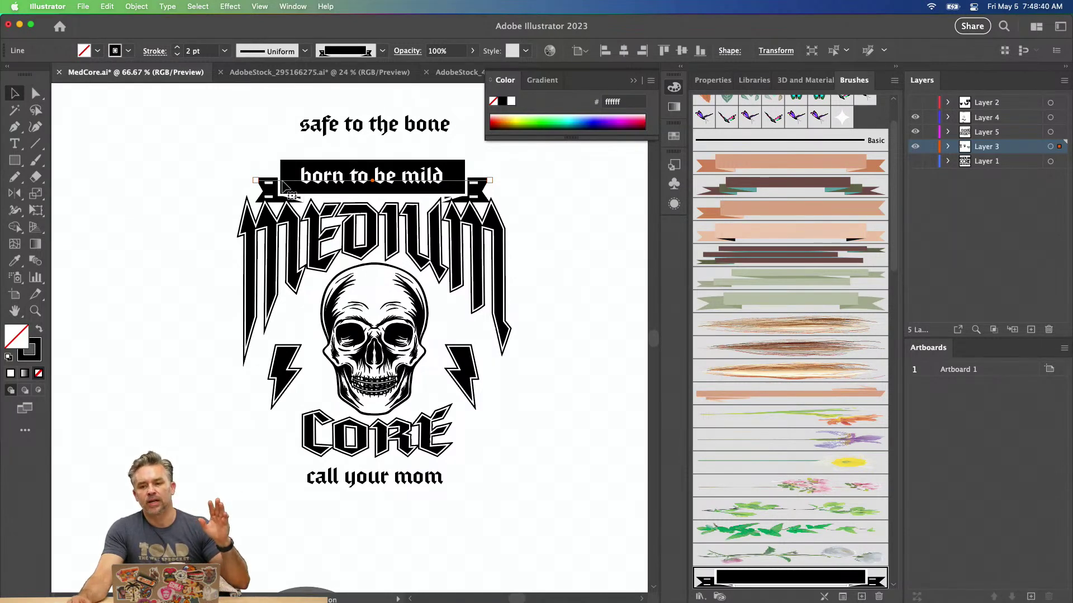
pyautogui.moveTo(284, 186); pyautogui.dragTo(277, 525)
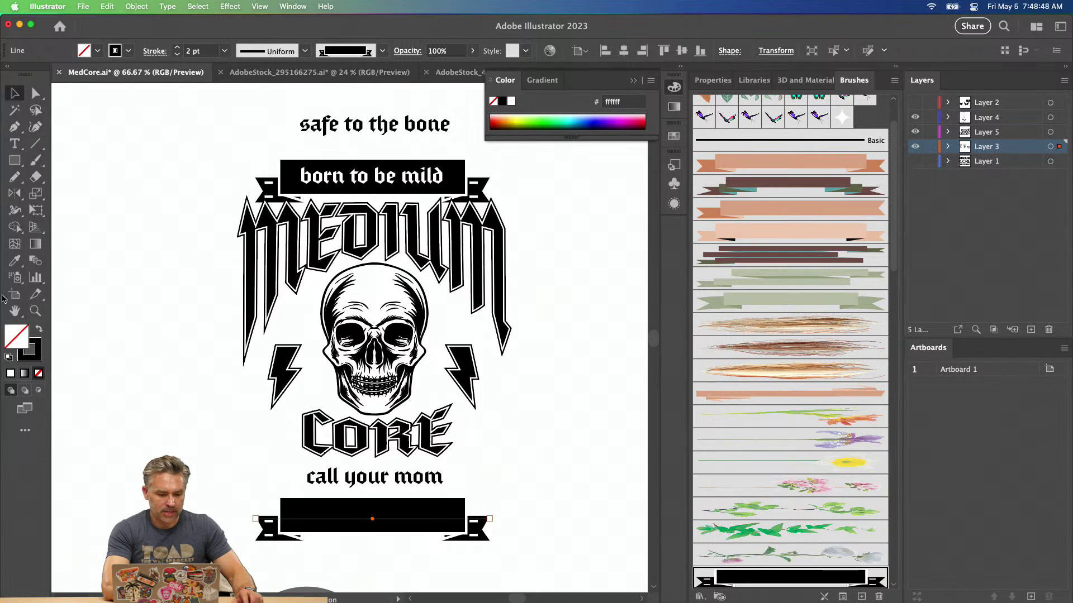
pyautogui.moveTo(14, 199); pyautogui.dragTo(72, 193)
pyautogui.moveTo(542, 422); pyautogui.dragTo(251, 551)
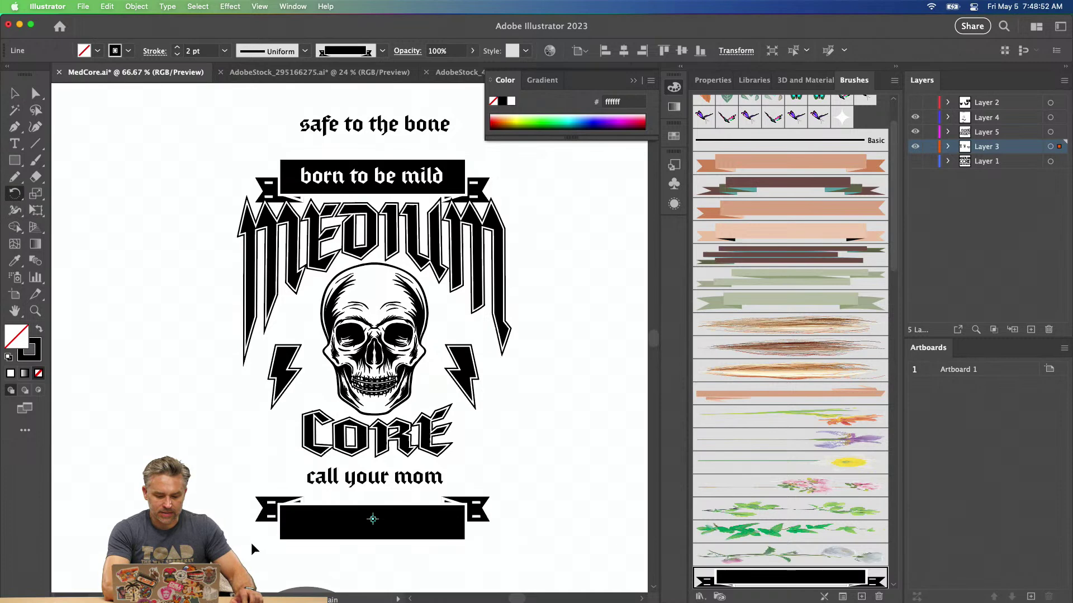
pyautogui.click(13, 93)
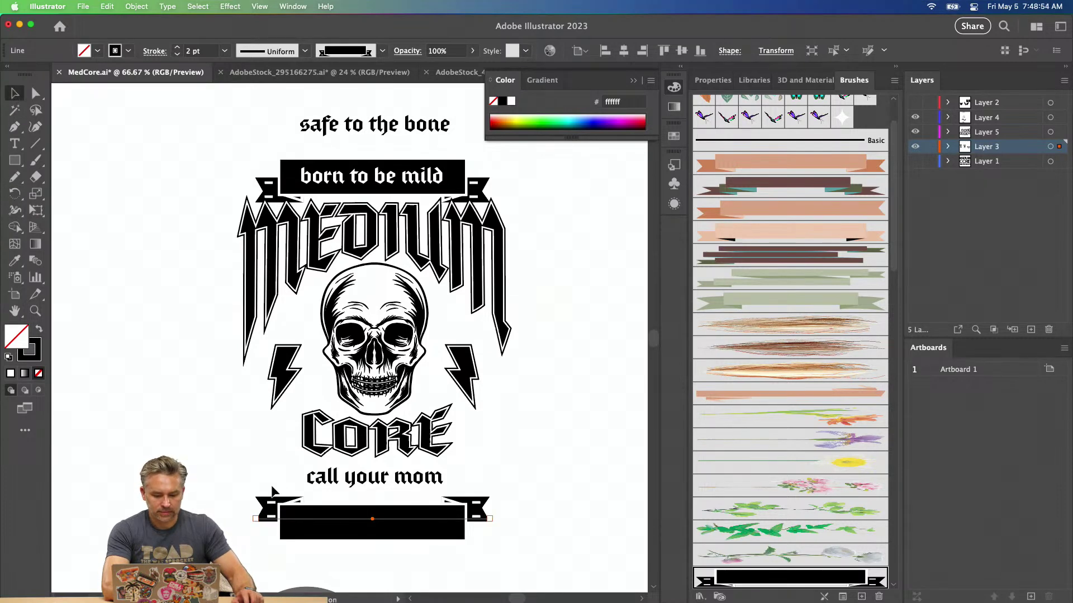
# Fill the "call your mom" tagline with white and place it on the lower banner.
pyautogui.click(334, 484)
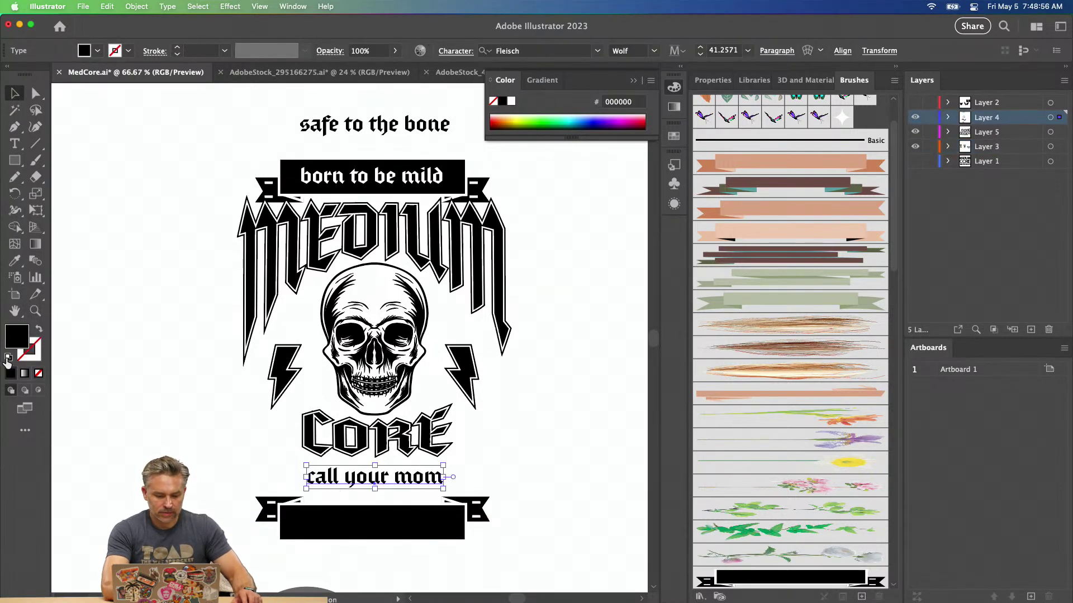
pyautogui.click(512, 102)
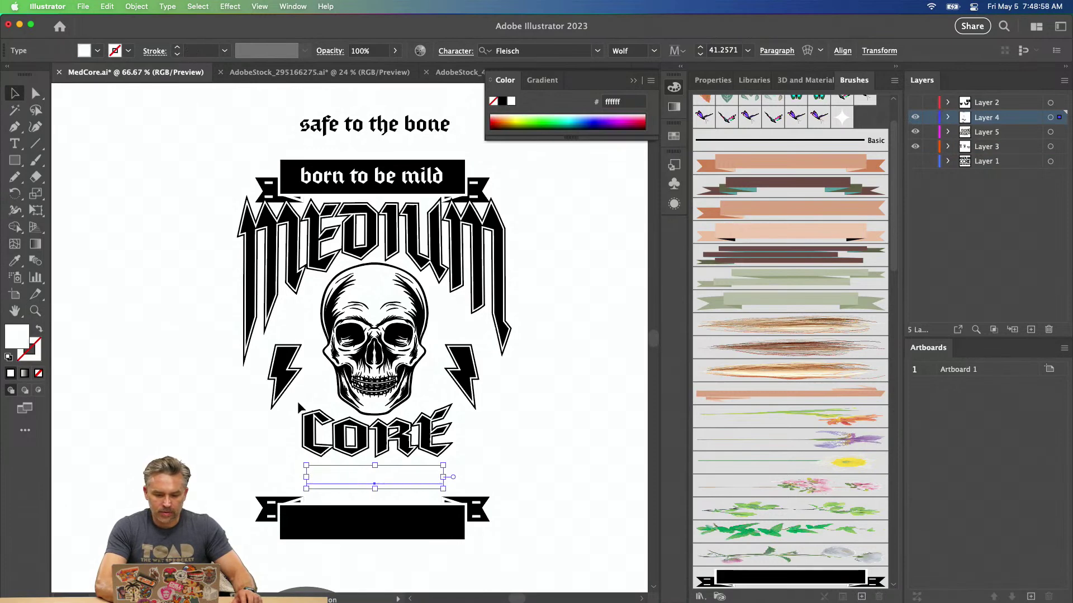
pyautogui.moveTo(348, 471); pyautogui.dragTo(350, 524)
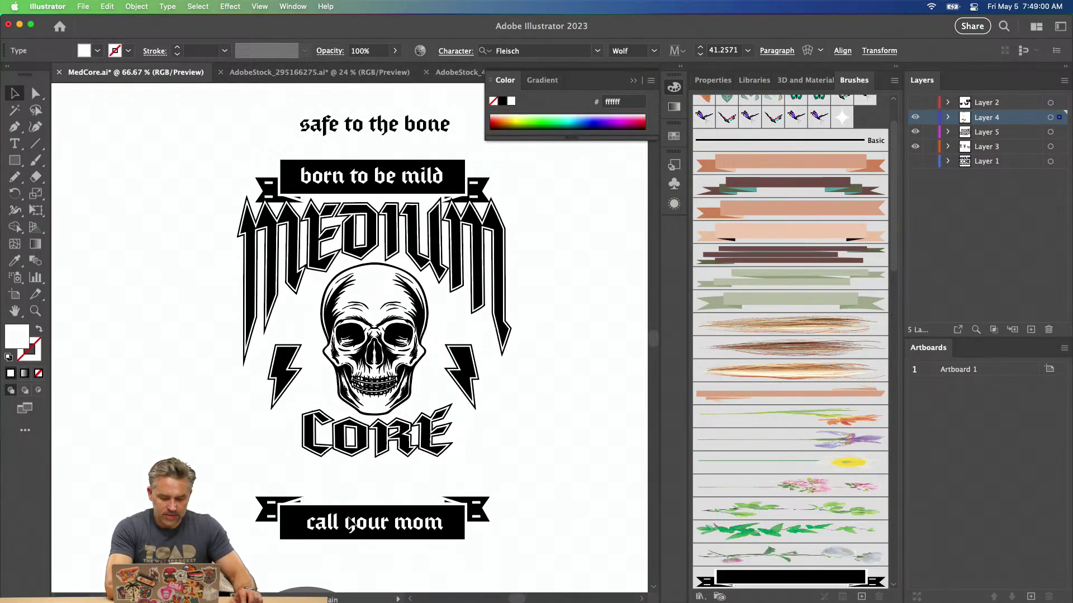
# Shorten the lower banner from both ends, moving its left endpoint to X about -313.6 px and its right endpoint to about 60 px.
pyautogui.click(36, 96)
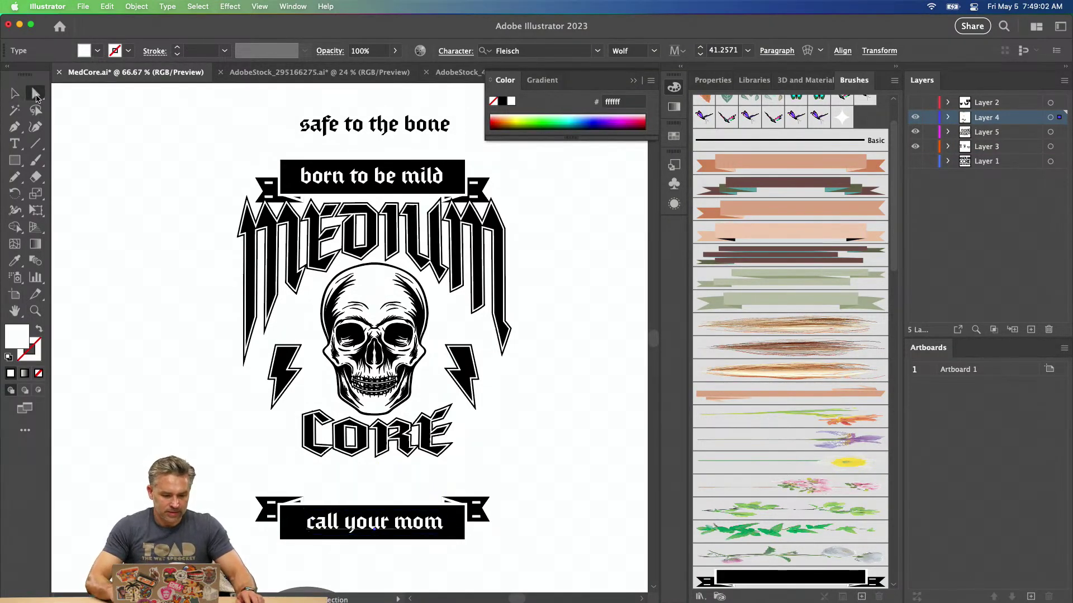
pyautogui.moveTo(293, 552); pyautogui.dragTo(291, 552)
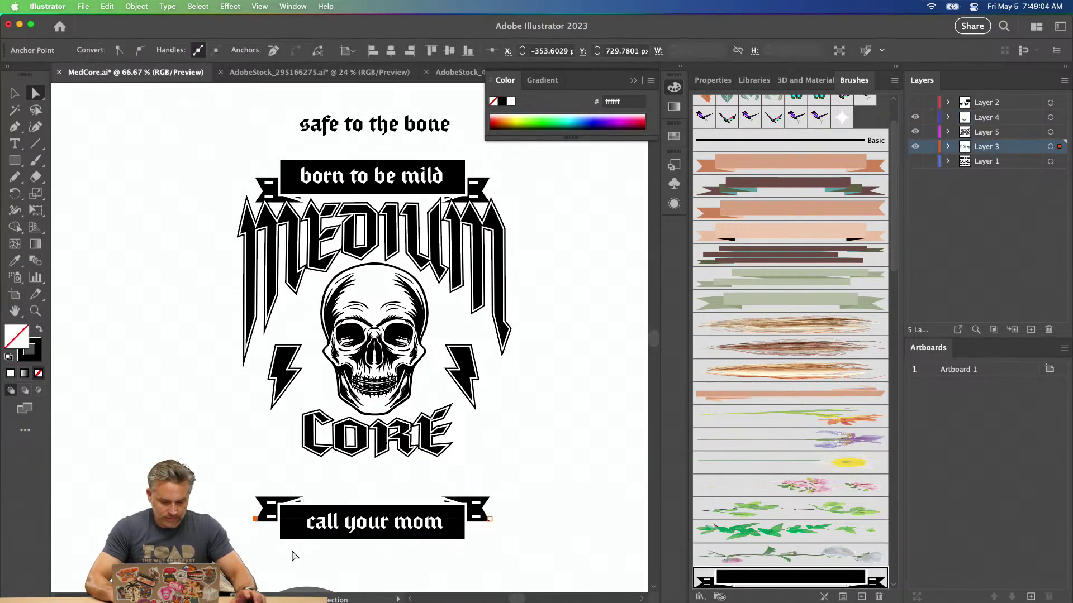
pyautogui.hotkey('shift', 'Right')
pyautogui.hotkey('shift', 'Right')
pyautogui.hotkey('shift', 'Right')
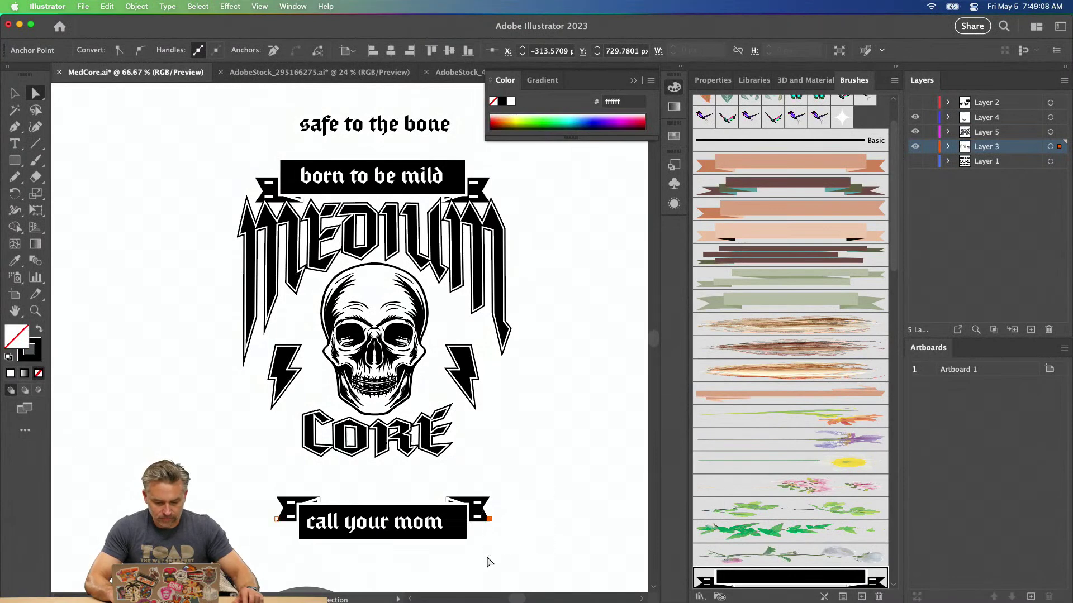
pyautogui.hotkey('shift', 'Left')
pyautogui.hotkey('shift', 'Left')
pyautogui.hotkey('shift', 'Left')
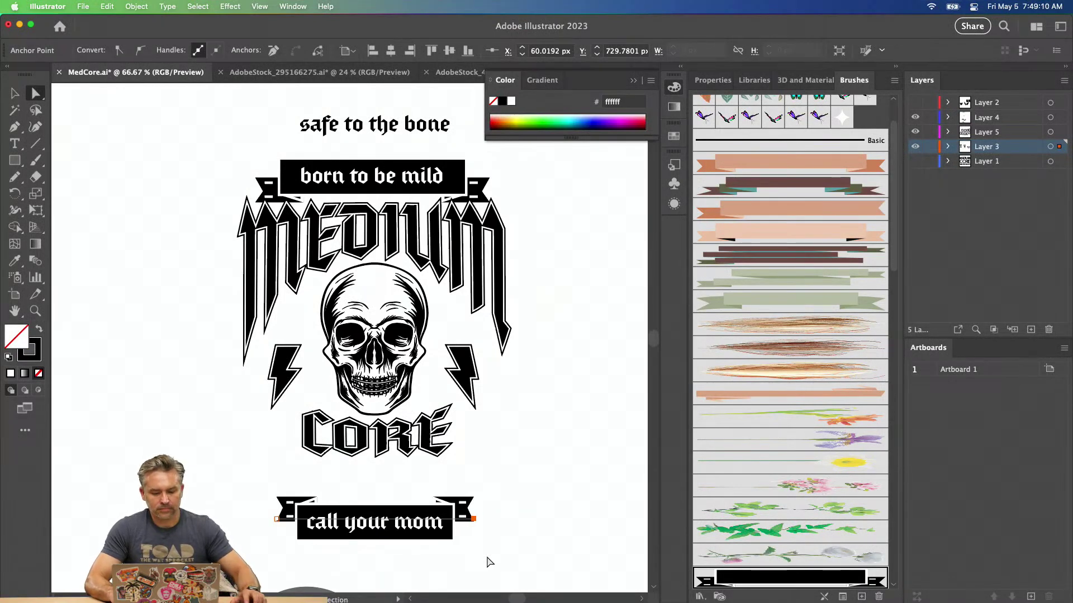
# Group the lower banner with its "call your mom" text and move the group up over the CORE lettering.
pyautogui.click(13, 94)
pyautogui.moveTo(268, 484); pyautogui.dragTo(545, 540)
pyautogui.press('super+g')
pyautogui.moveTo(361, 508); pyautogui.dragTo(362, 414)
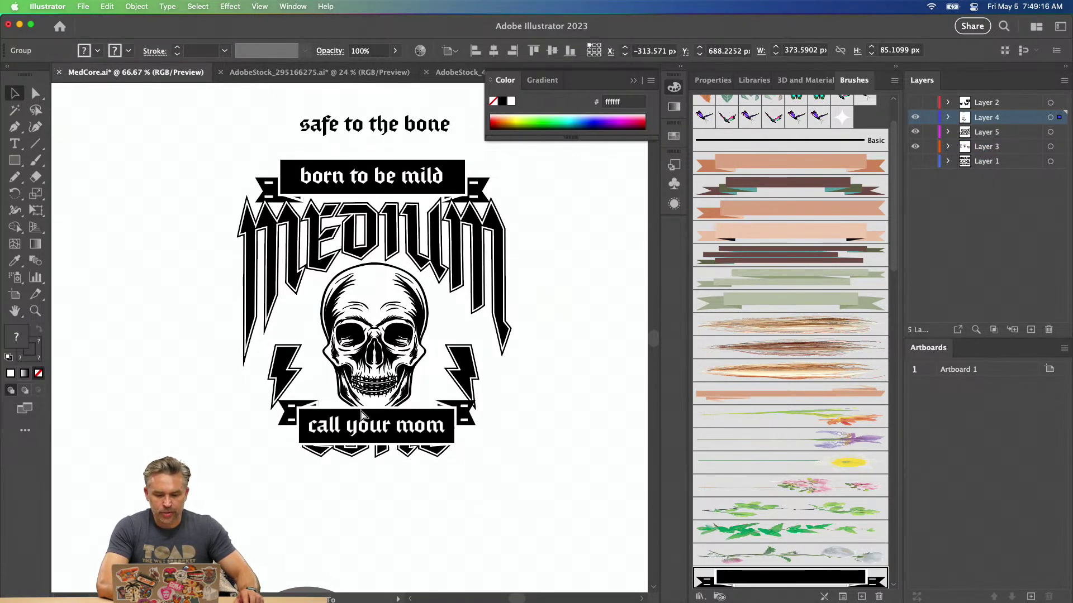
# Raise the skull slightly against the MEDIUM lettering and move the "call your mom" banner up over its chin.
pyautogui.moveTo(356, 273); pyautogui.dragTo(356, 264)
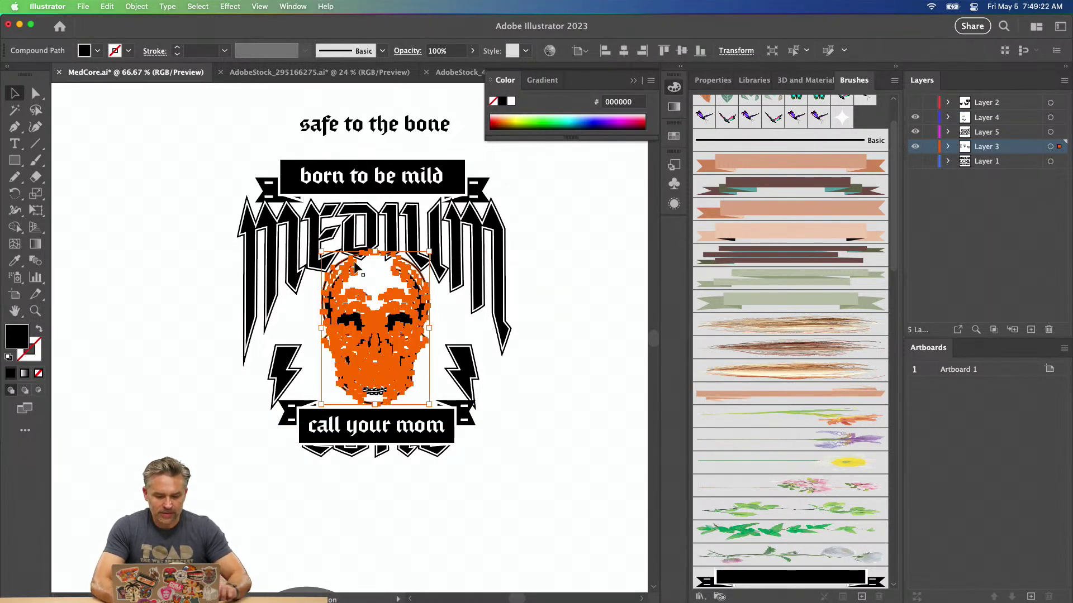
pyautogui.click(260, 423)
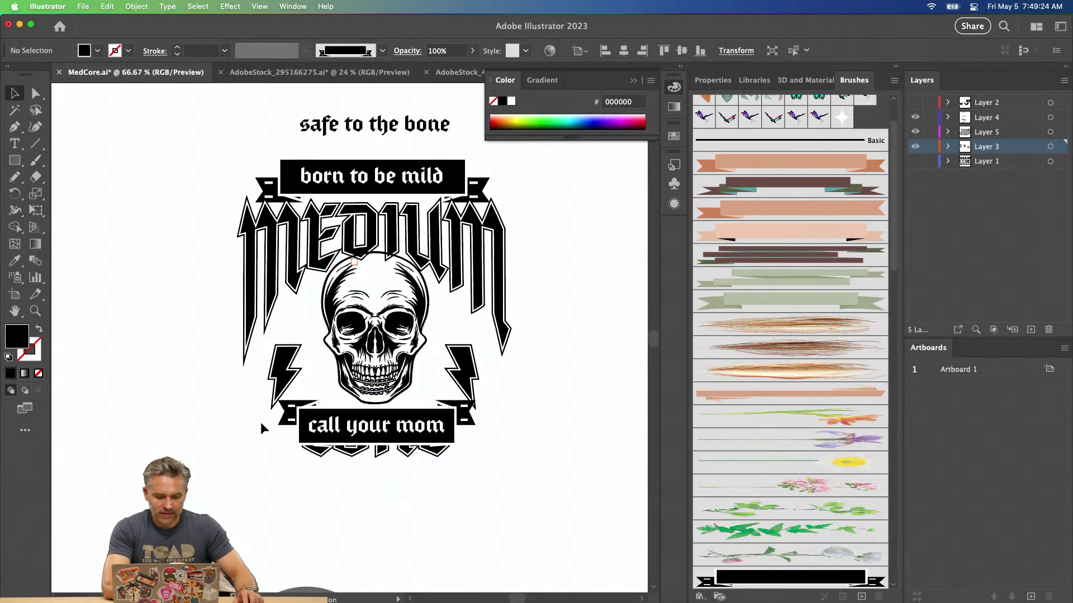
pyautogui.moveTo(338, 434); pyautogui.dragTo(338, 410)
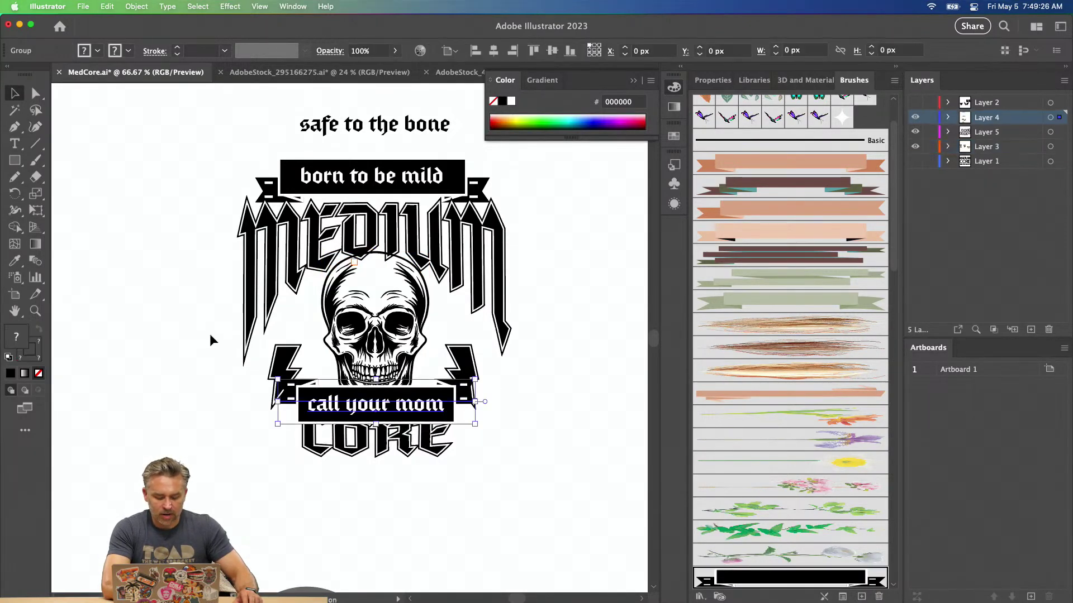
# Move both lightning bolts up and inward beside the skull, clear of the lower banner.
pyautogui.moveTo(281, 355); pyautogui.dragTo(288, 325)
pyautogui.moveTo(464, 361); pyautogui.dragTo(456, 331)
pyautogui.click(292, 342)
# Move the CORE lettering slightly down and transfer it to Layer 4, in front of the lower banner.
pyautogui.moveTo(357, 442); pyautogui.dragTo(358, 449)
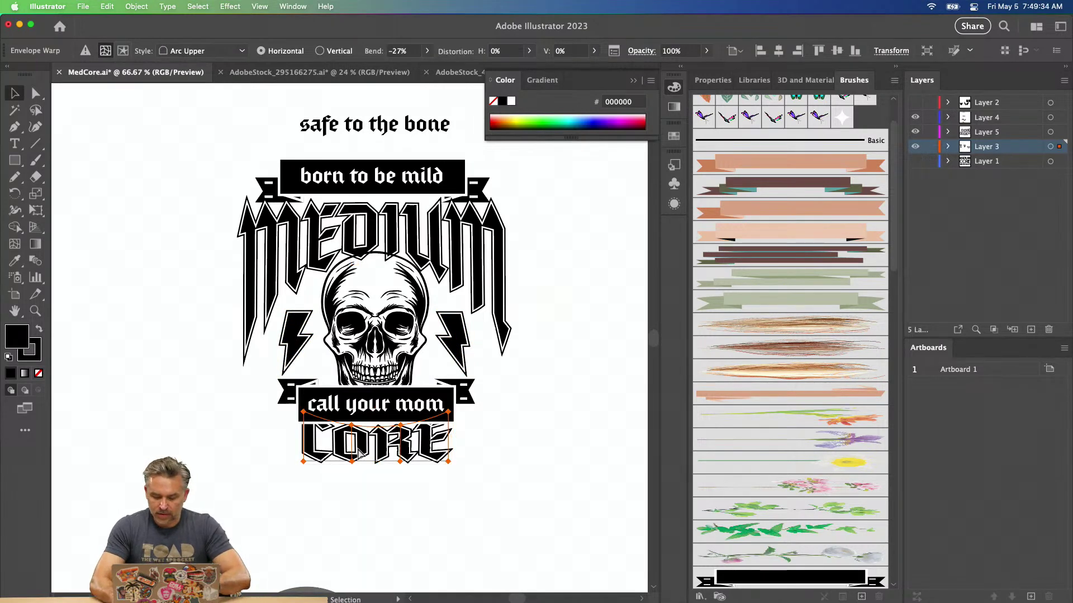
pyautogui.press('Delete')
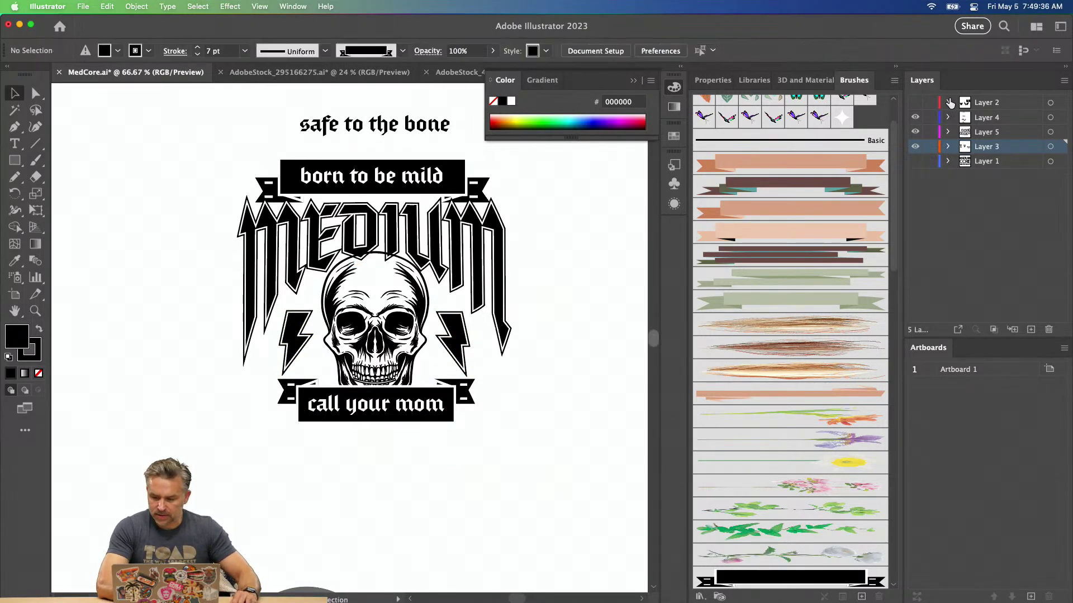
pyautogui.click(1002, 121)
pyautogui.press('super+z')
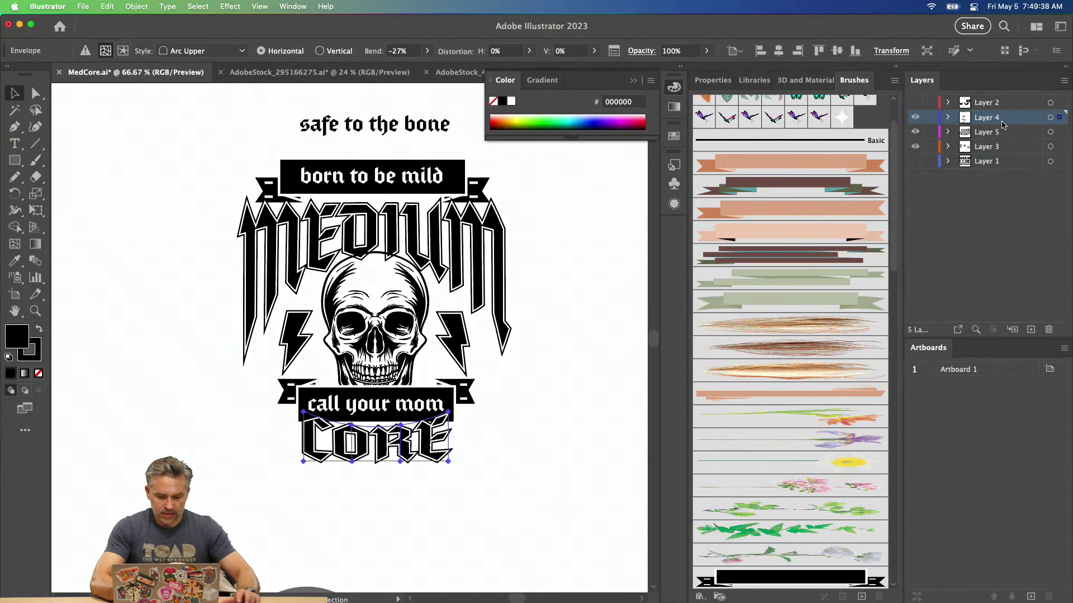
# Enlarge the CORE lettering outward from its center until it is wider than the "call your mom" banner.
pyautogui.press('super+equal')
pyautogui.scroll(5, 358, 304)
pyautogui.moveTo(265, 445); pyautogui.dragTo(219, 429)
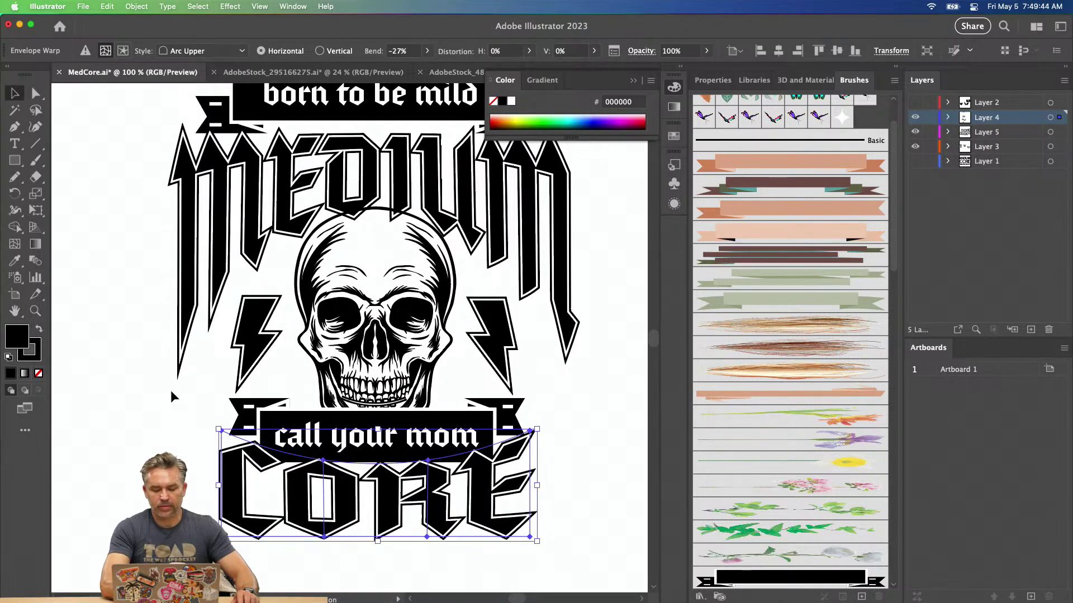
pyautogui.click(170, 390)
pyautogui.scroll(4, 119, 427)
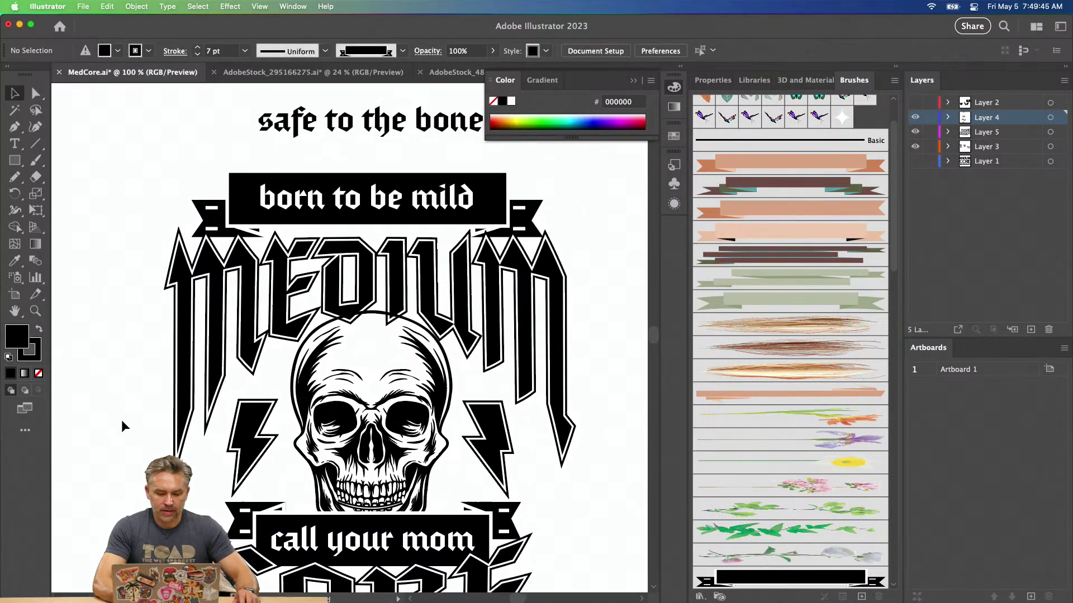
# Fill the skull's forehead area with white using the Live Paint Bucket, where it overlaps the MEDIUM lettering.
pyautogui.click(324, 356)
pyautogui.click(403, 260)
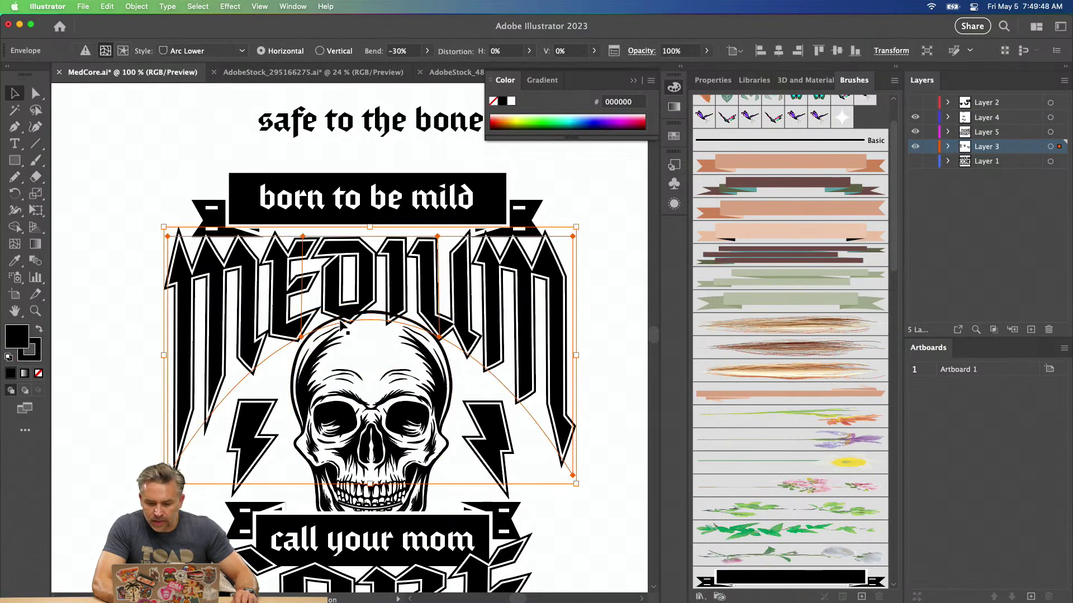
pyautogui.click(315, 357)
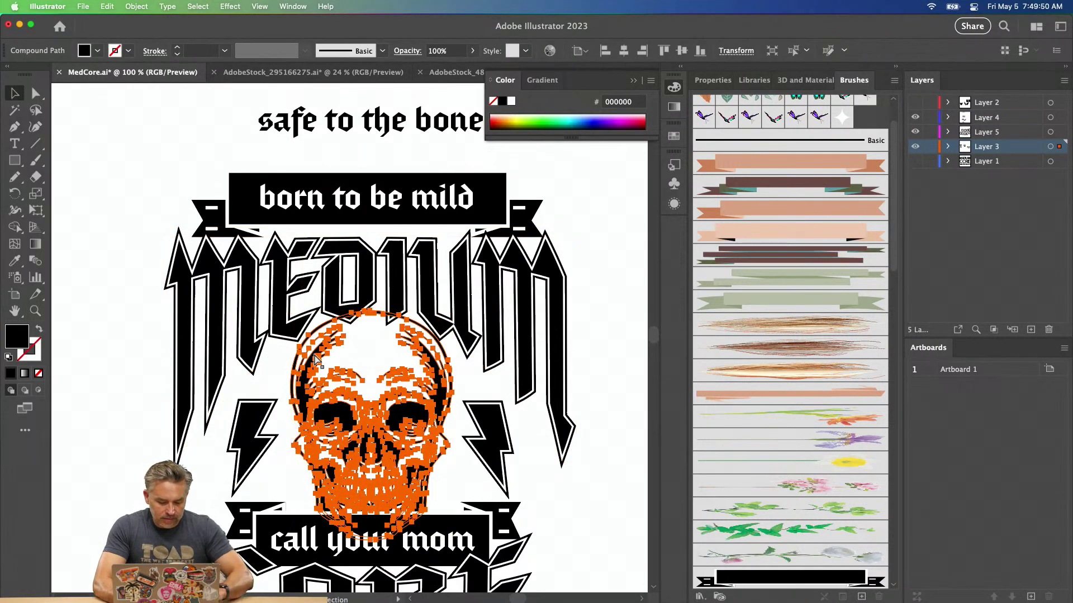
pyautogui.press('super+equal')
pyautogui.press('super+equal')
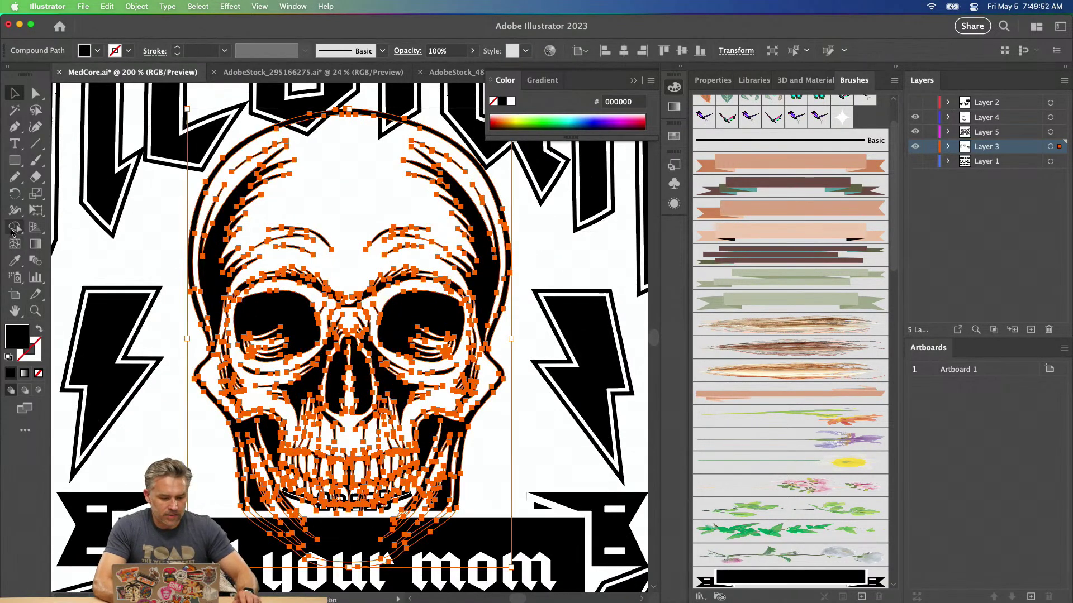
pyautogui.click(11, 231)
pyautogui.click(68, 241)
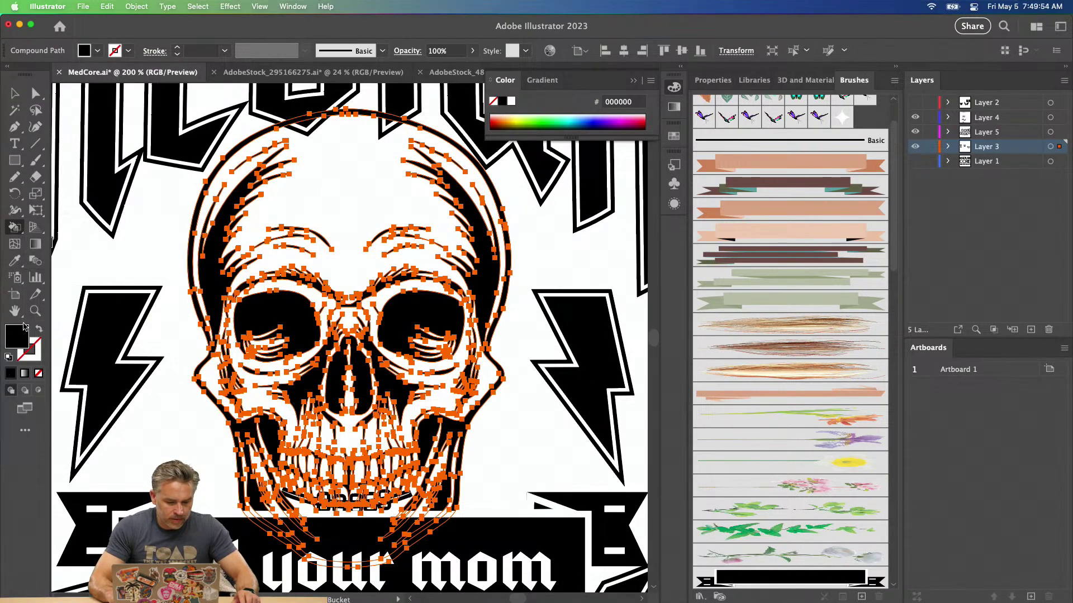
pyautogui.click(512, 101)
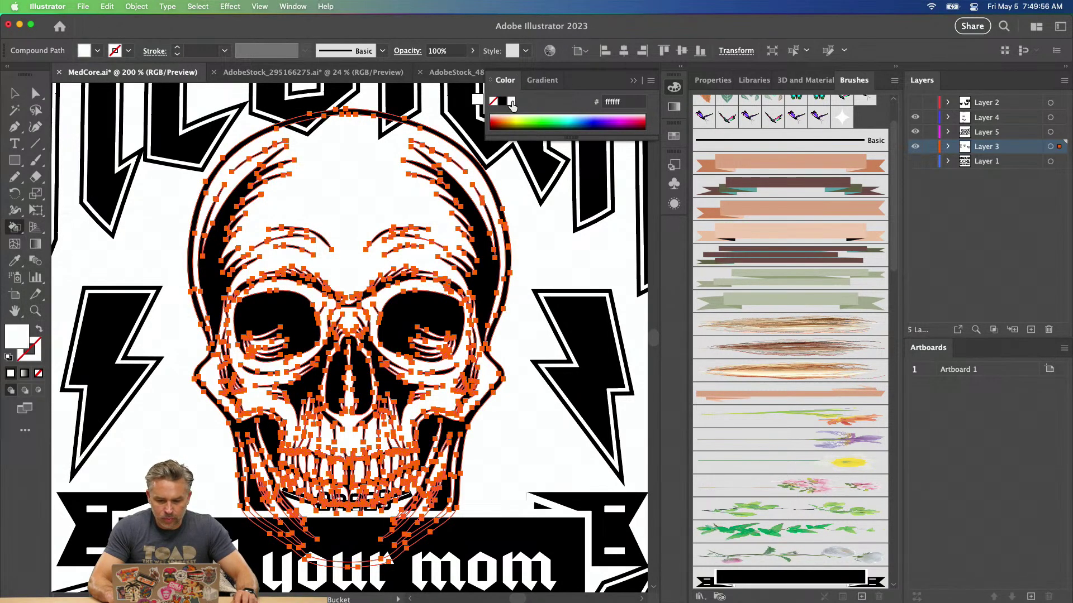
pyautogui.click(309, 205)
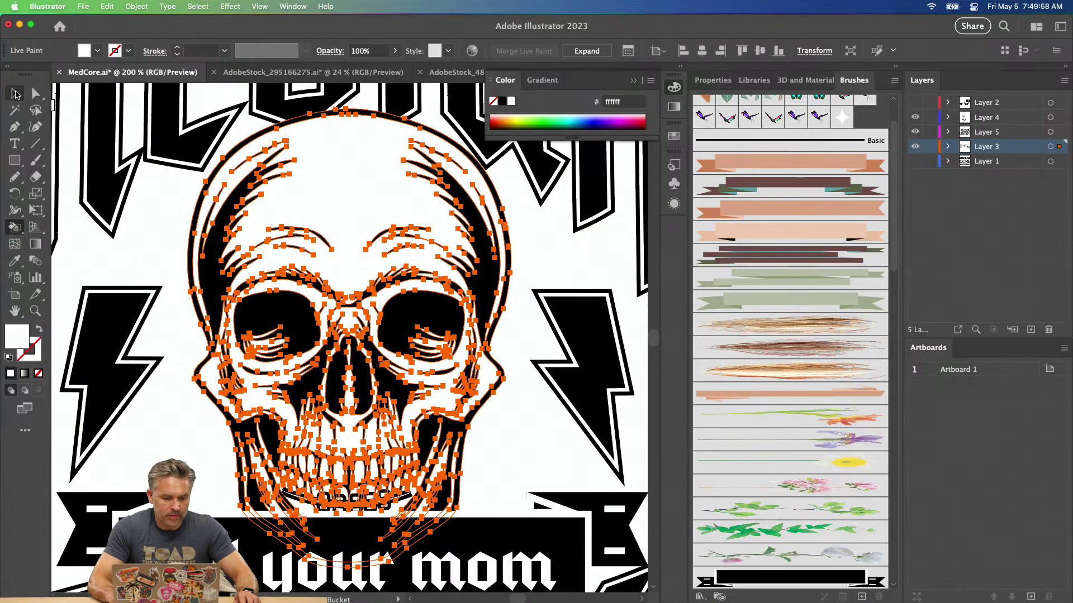
pyautogui.click(15, 94)
pyautogui.click(140, 244)
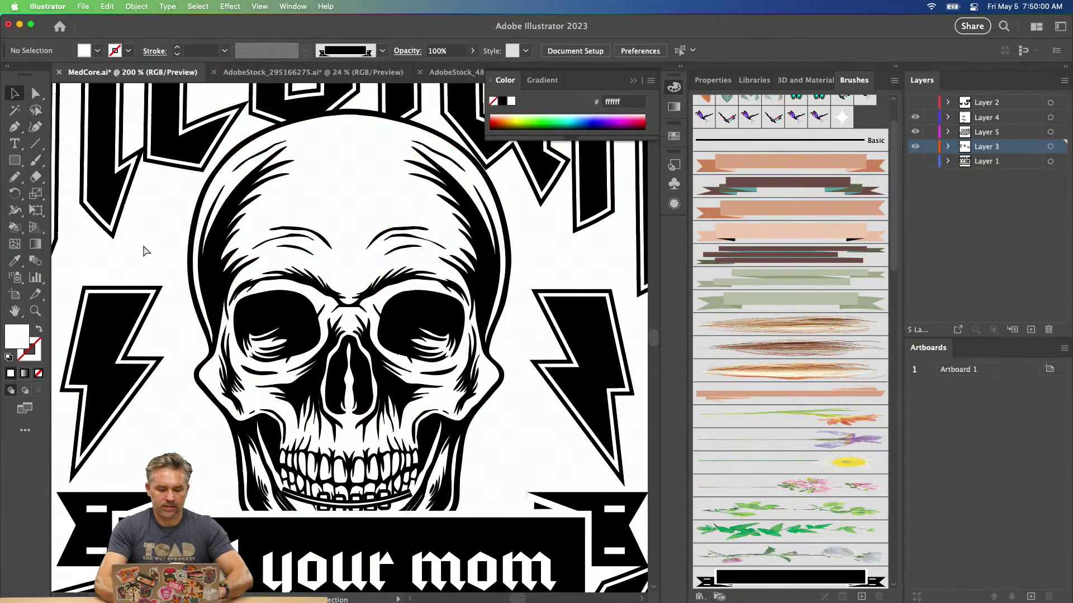
pyautogui.press('super+minus')
pyautogui.press('super+minus')
pyautogui.press('super+minus')
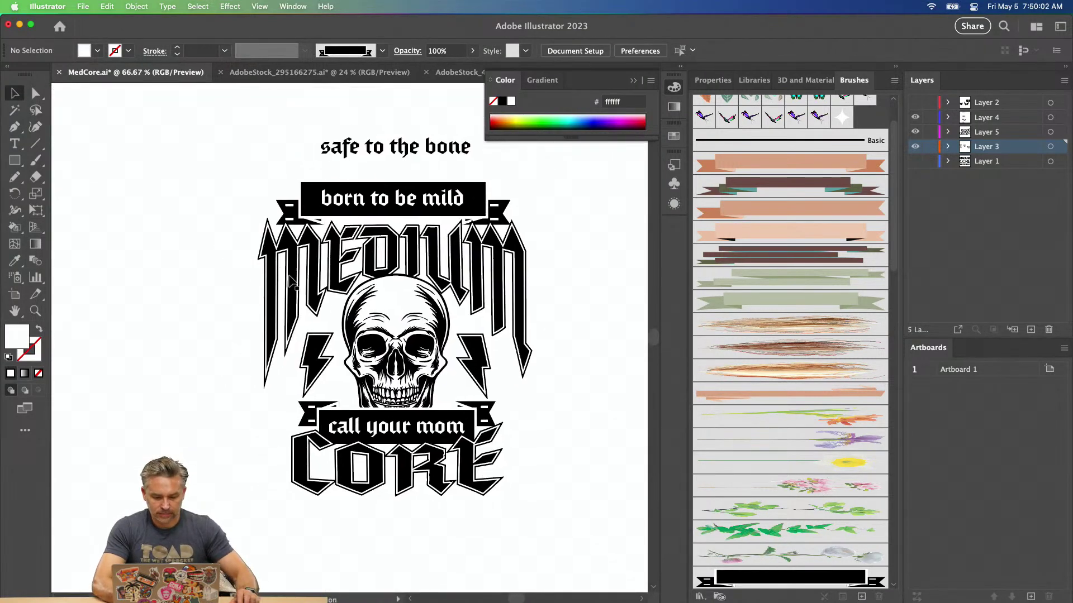
pyautogui.click(383, 307)
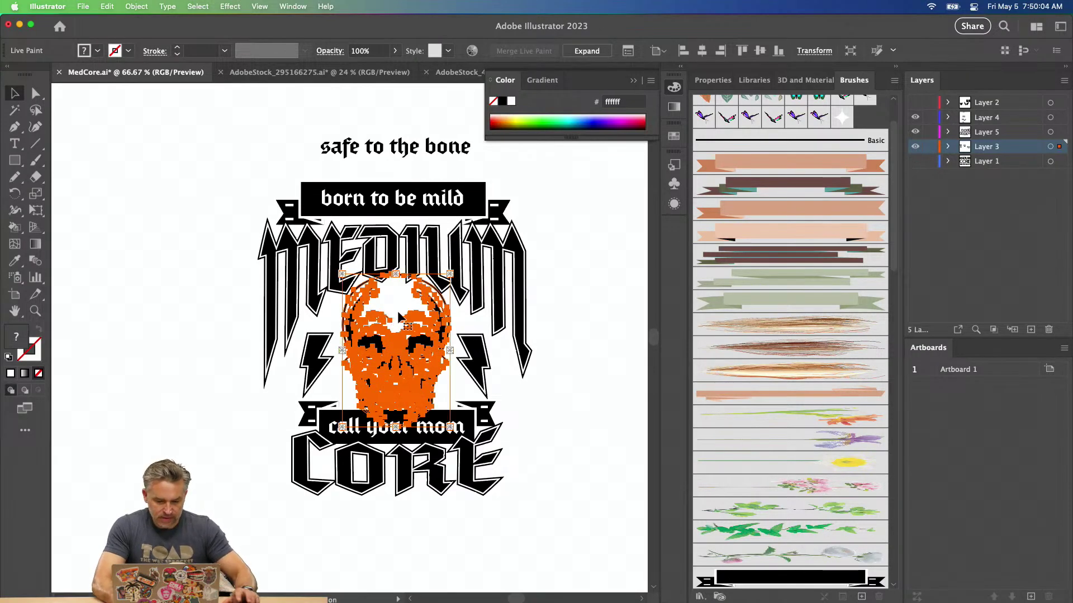
pyautogui.click(314, 262)
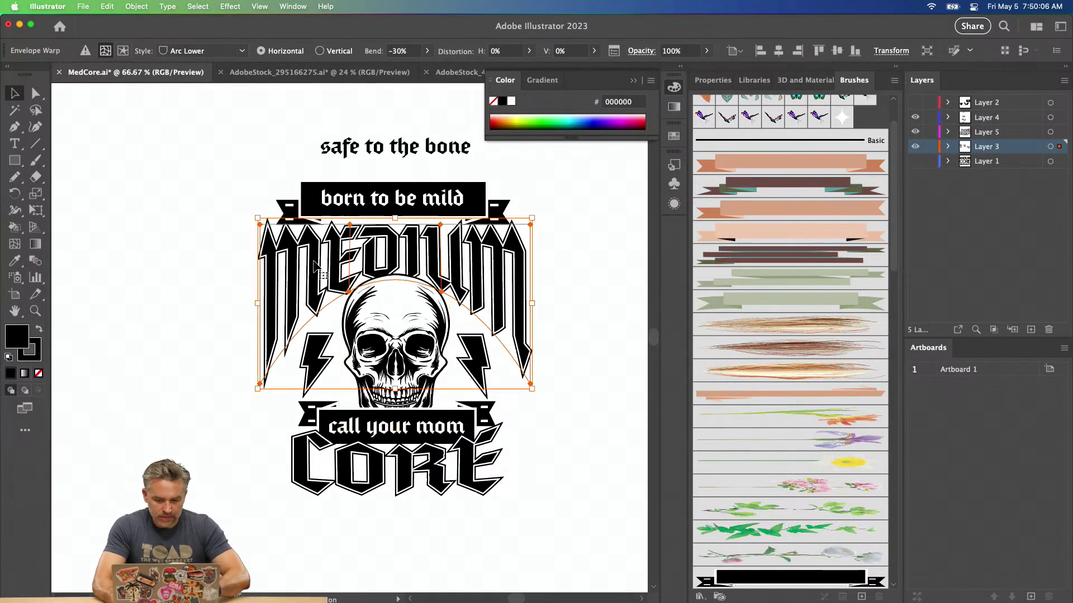
pyautogui.click(196, 255)
# Move the "call your mom" banner down until the skull's chin and the braces are fully uncovered.
pyautogui.click(376, 320)
pyautogui.press('super+equal')
pyautogui.press('super+equal')
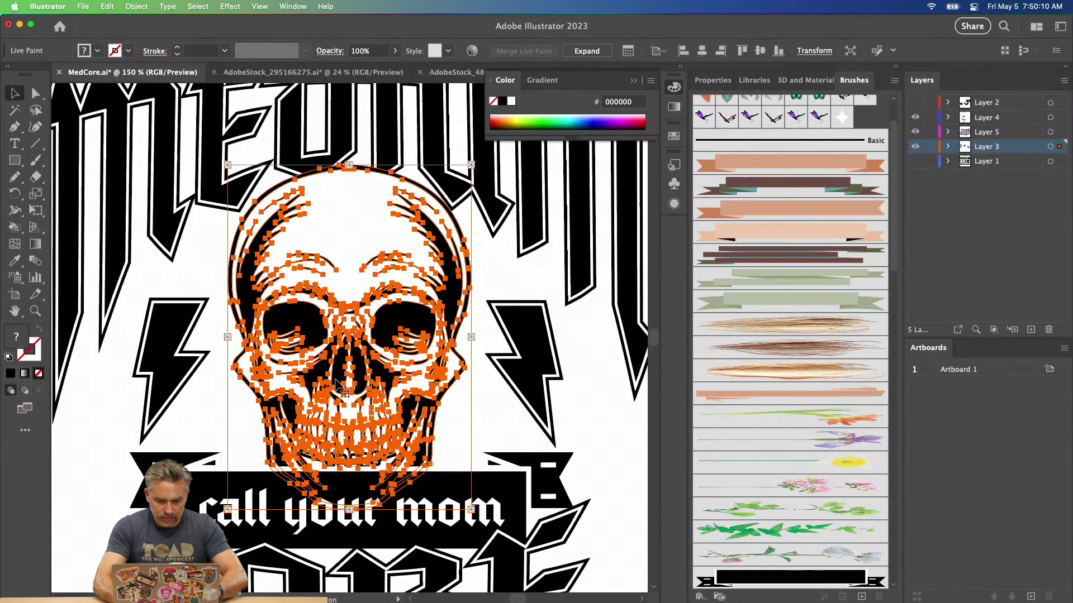
pyautogui.moveTo(294, 490); pyautogui.dragTo(290, 558)
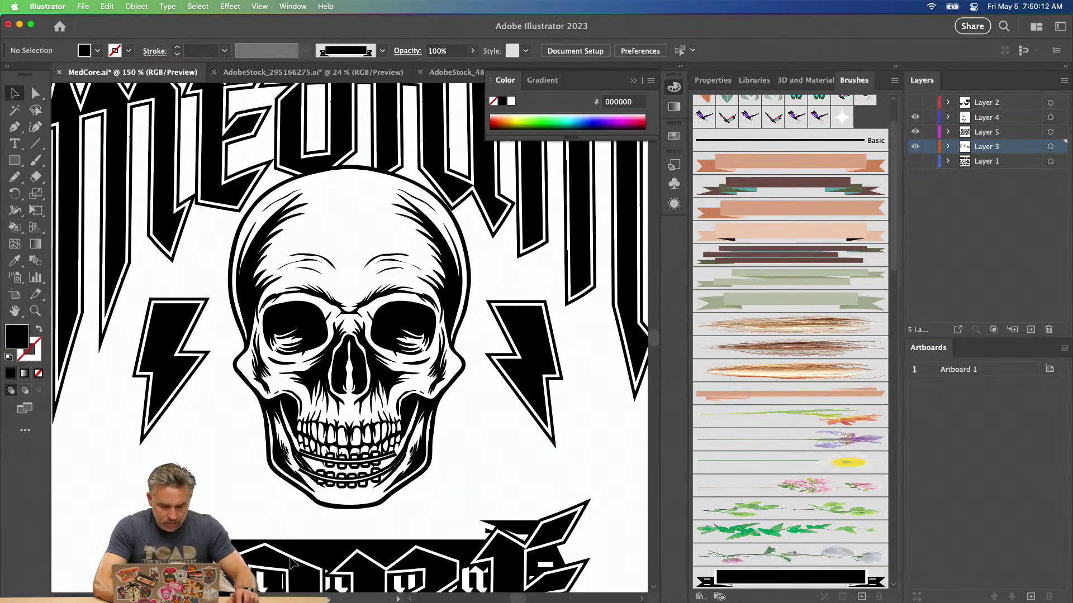
pyautogui.click(292, 561)
# Hide Layer 3 to isolate the braces, select all their brackets and wires, and group them.
pyautogui.click(351, 488)
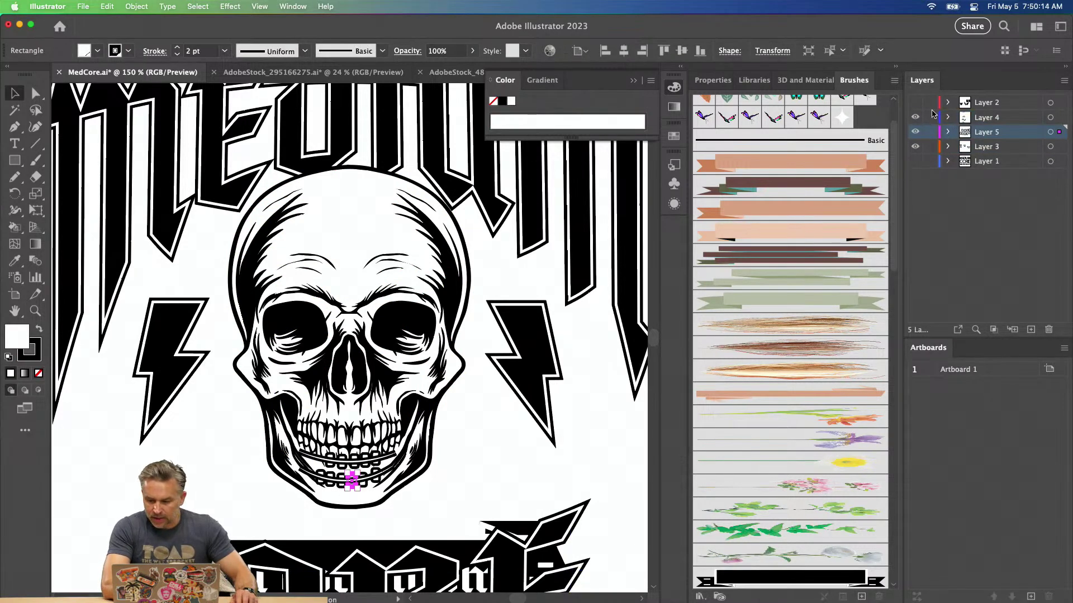
pyautogui.click(915, 132)
pyautogui.click(915, 131)
pyautogui.click(915, 132)
pyautogui.click(915, 132)
pyautogui.click(916, 118)
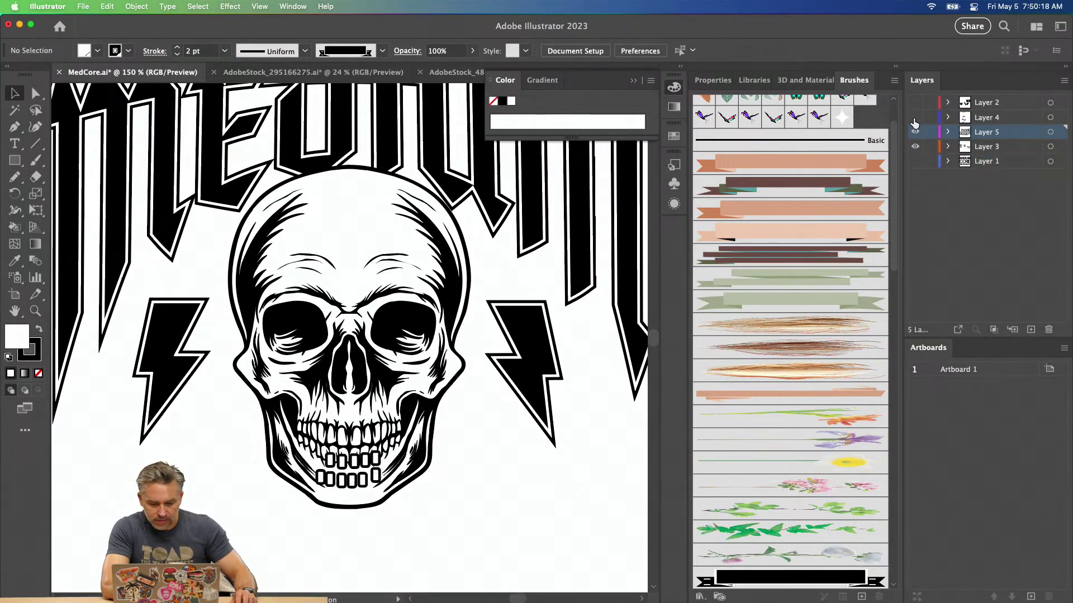
pyautogui.click(915, 117)
pyautogui.click(915, 147)
pyautogui.moveTo(285, 421); pyautogui.dragTo(422, 497)
pyautogui.press('super+g')
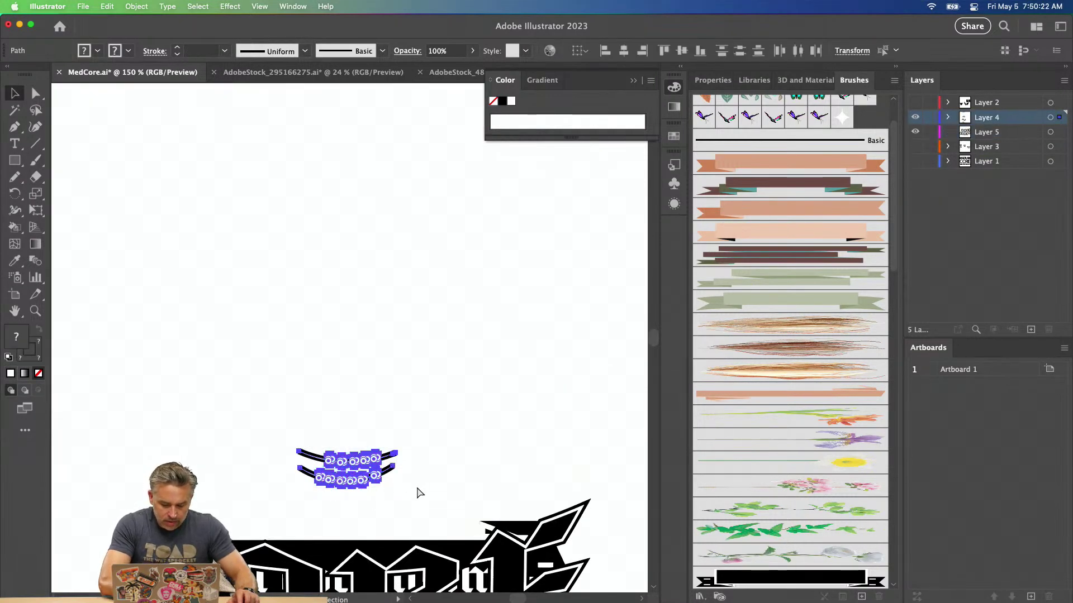
# Transfer the grouped braces in place to Layer 3 and raise them onto the skull's teeth.
pyautogui.click(915, 117)
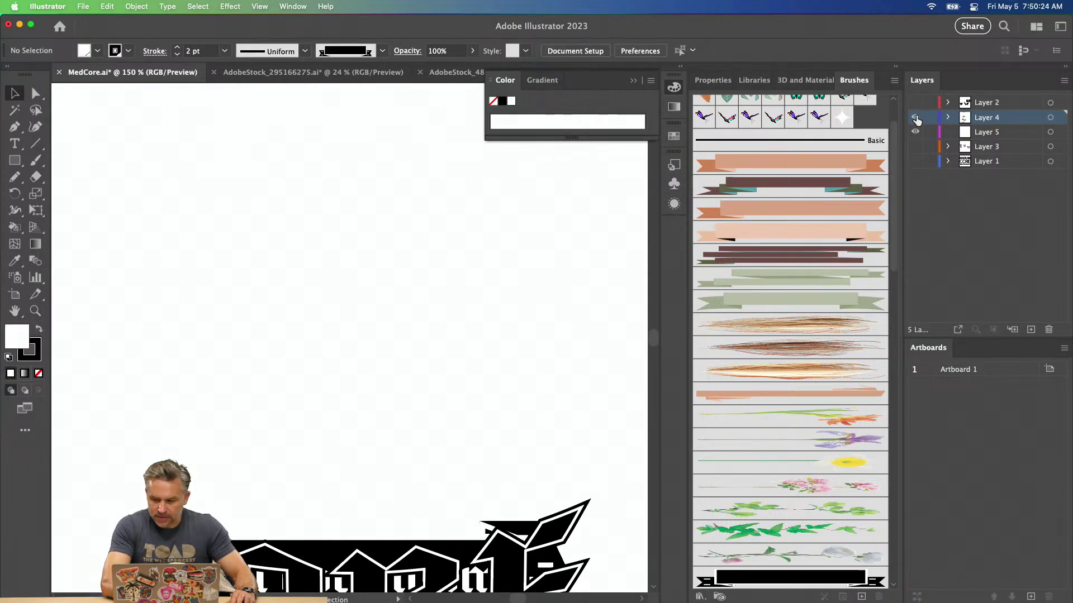
pyautogui.click(915, 132)
pyautogui.click(916, 148)
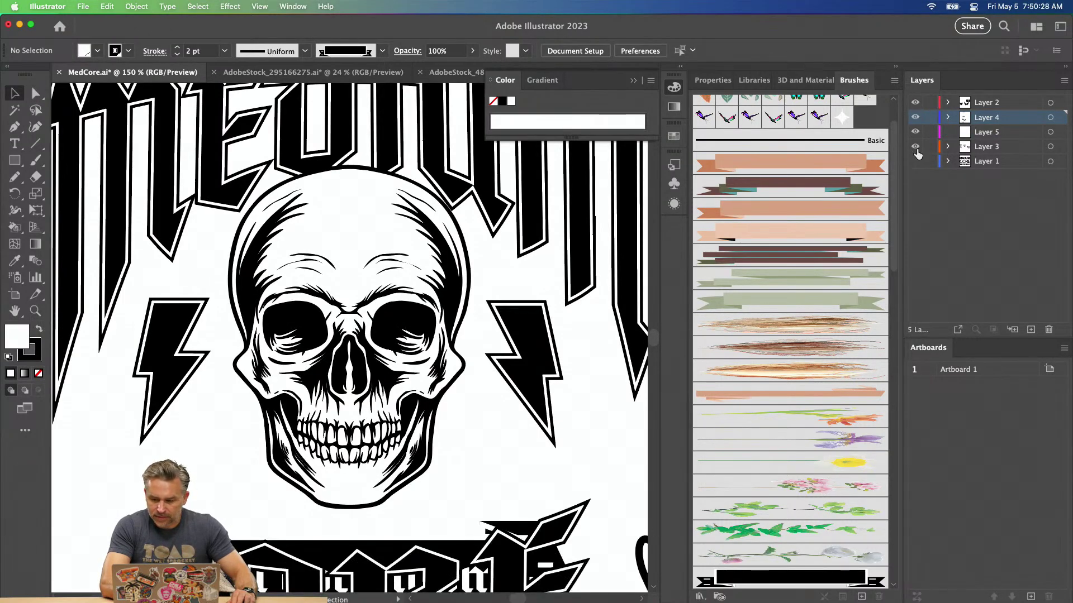
pyautogui.click(915, 147)
pyautogui.click(915, 146)
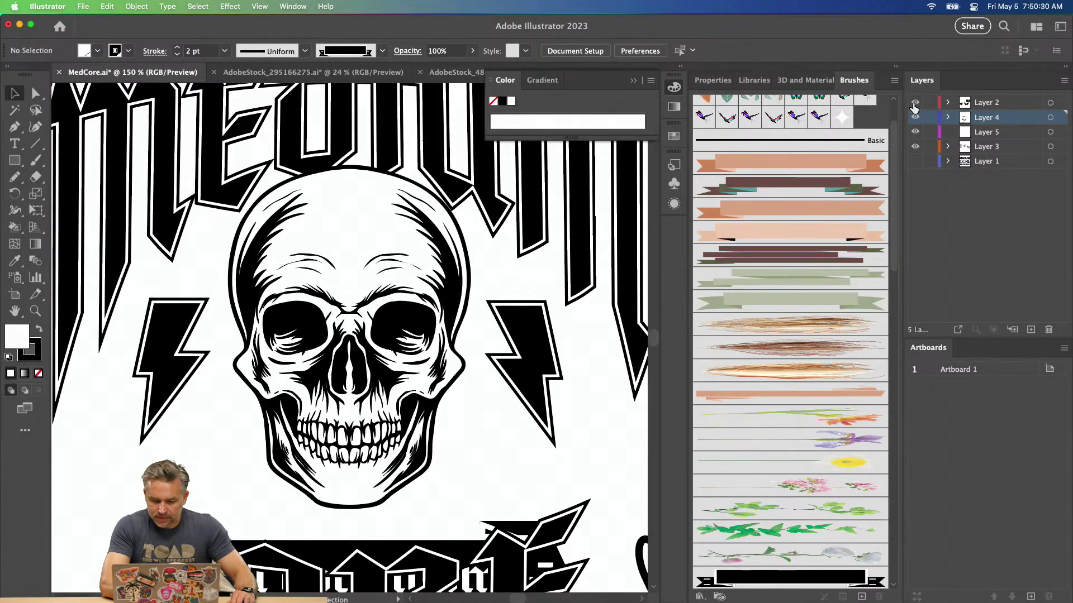
pyautogui.click(986, 147)
pyautogui.press('super+f')
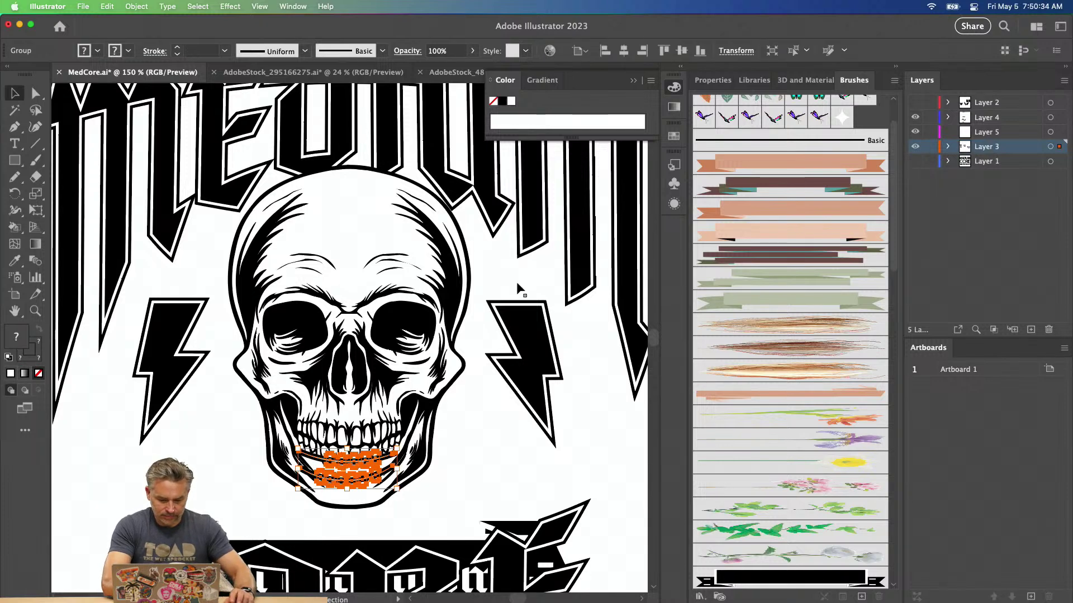
pyautogui.moveTo(342, 461); pyautogui.dragTo(342, 439)
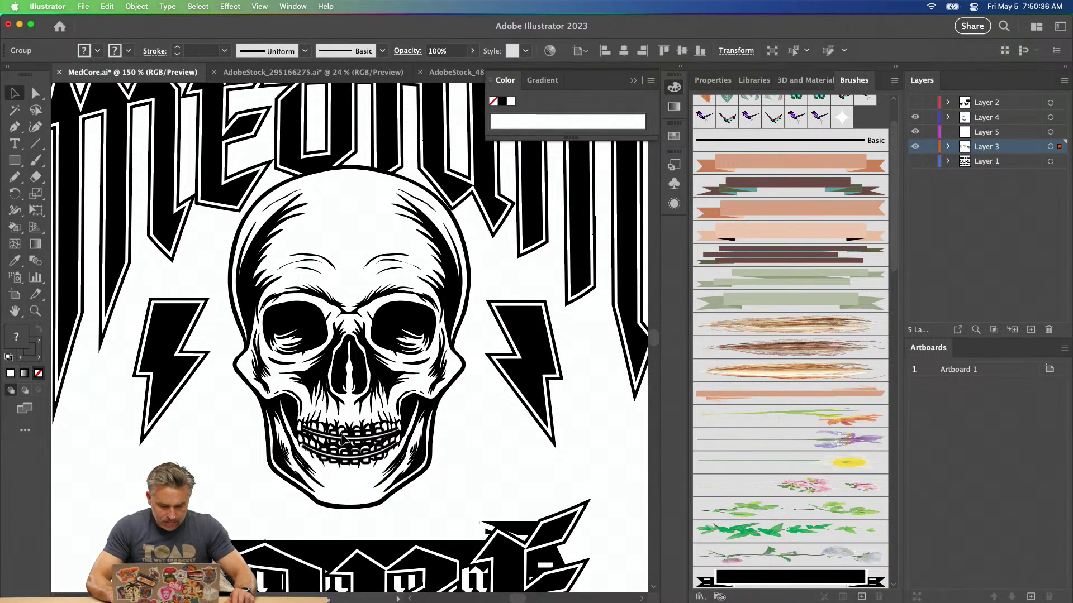
# Move the "call your mom" banner back up over the skull's chin.
pyautogui.moveTo(334, 546); pyautogui.dragTo(411, 406)
pyautogui.click(334, 496)
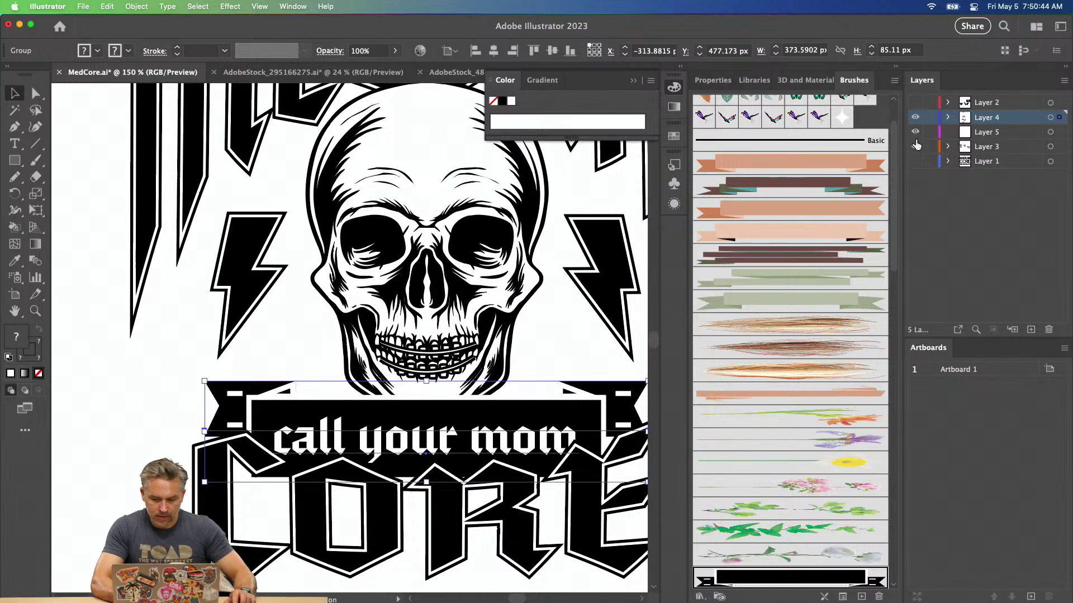
# Lock Layer 1 and transfer all the visible artwork in place to Layer 4.
pyautogui.click(929, 162)
pyautogui.press('super+a')
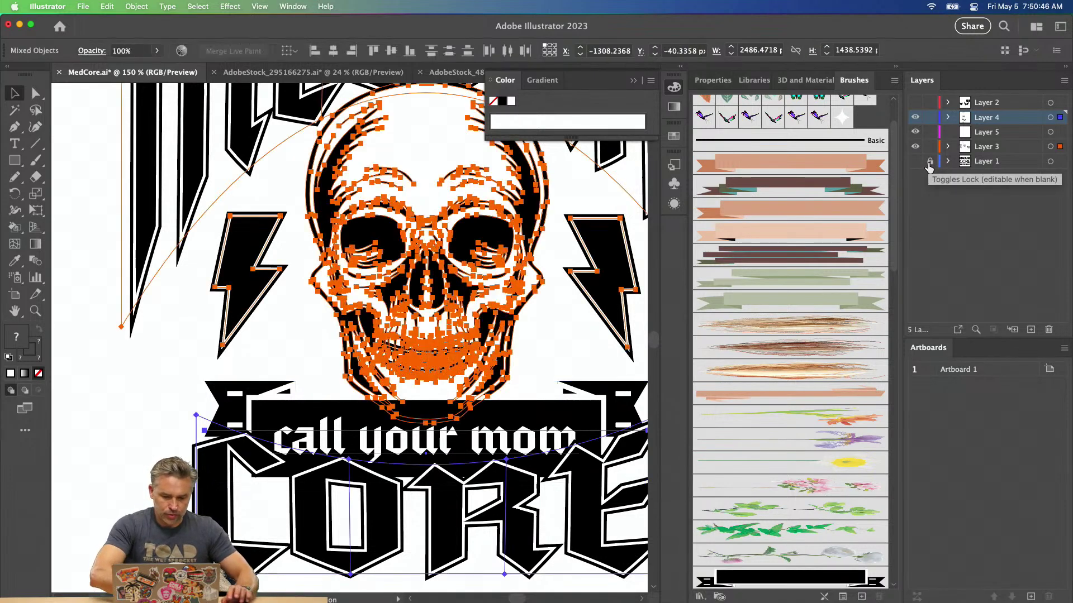
pyautogui.press('super+x')
pyautogui.press('super+f')
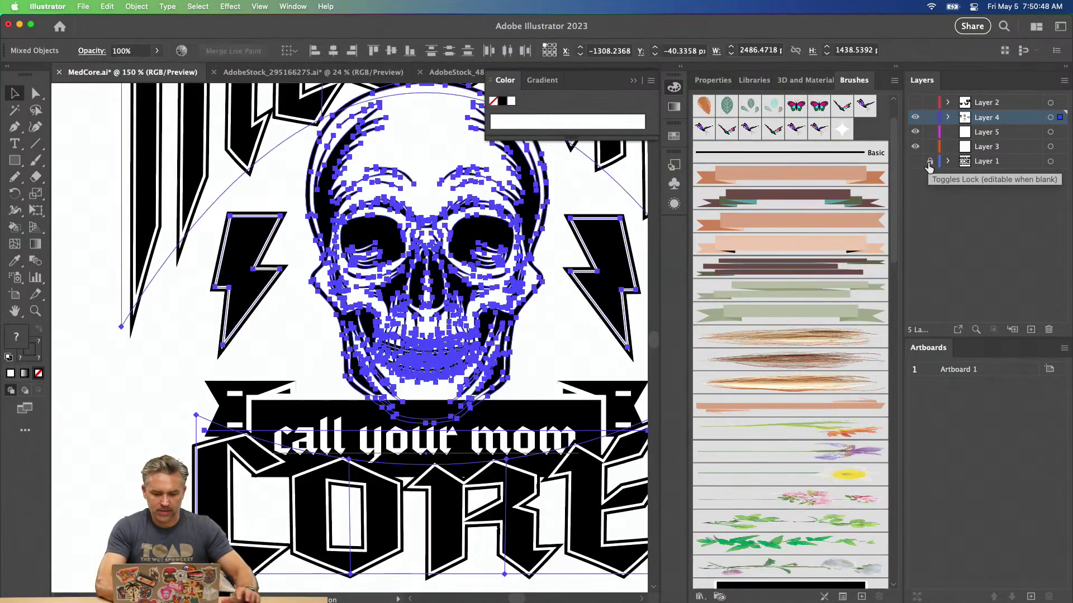
# Send the "call your mom" banner behind the skull and fill the skull's chin with white using Live Paint.
pyautogui.click(254, 415)
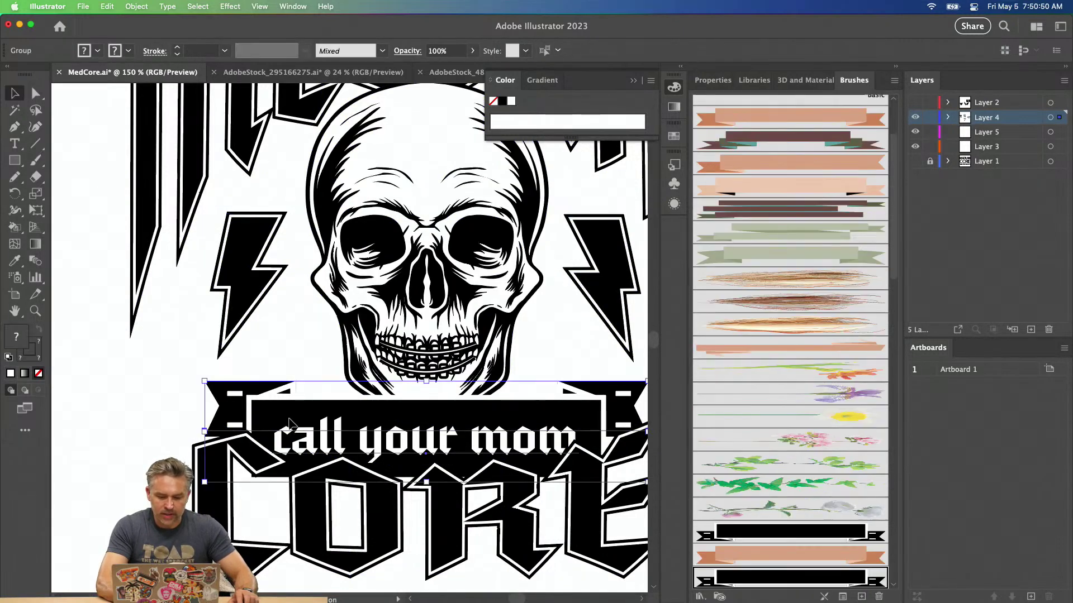
pyautogui.press('super+[')
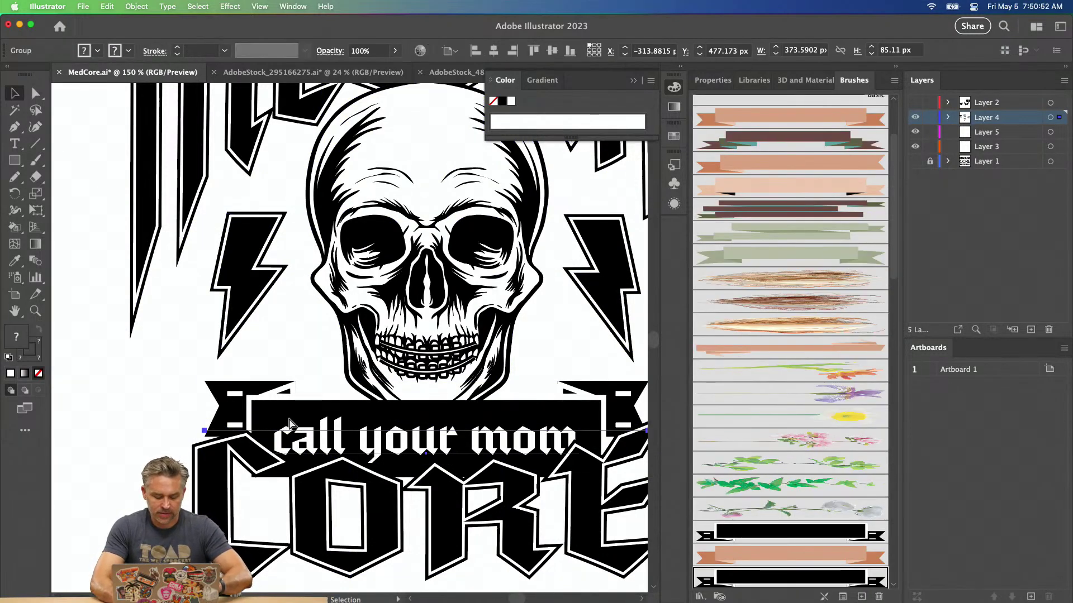
pyautogui.click(407, 112)
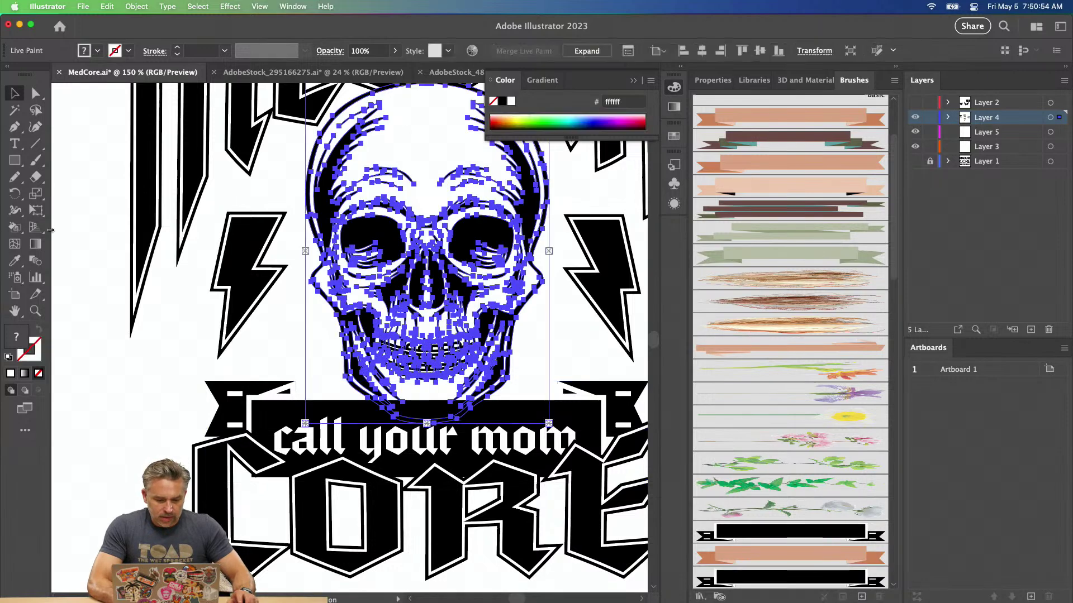
pyautogui.press('k')
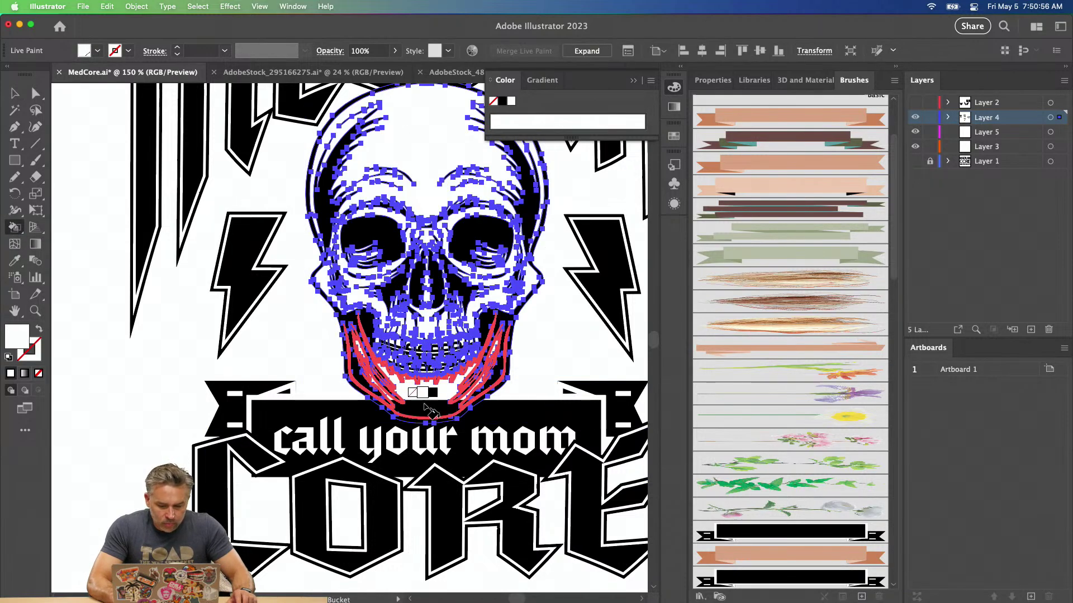
pyautogui.click(16, 95)
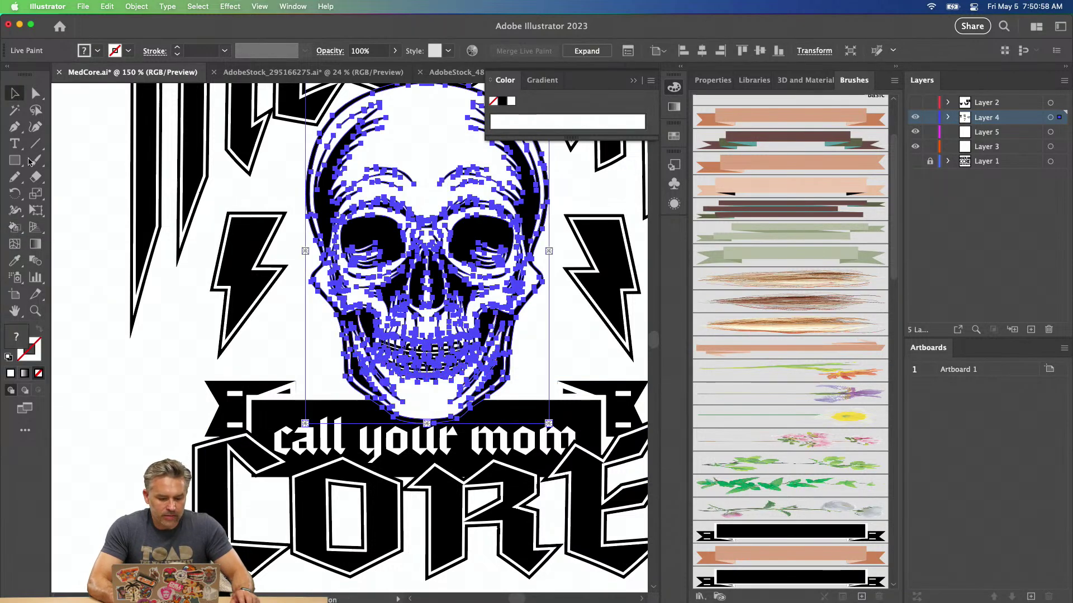
pyautogui.click(112, 433)
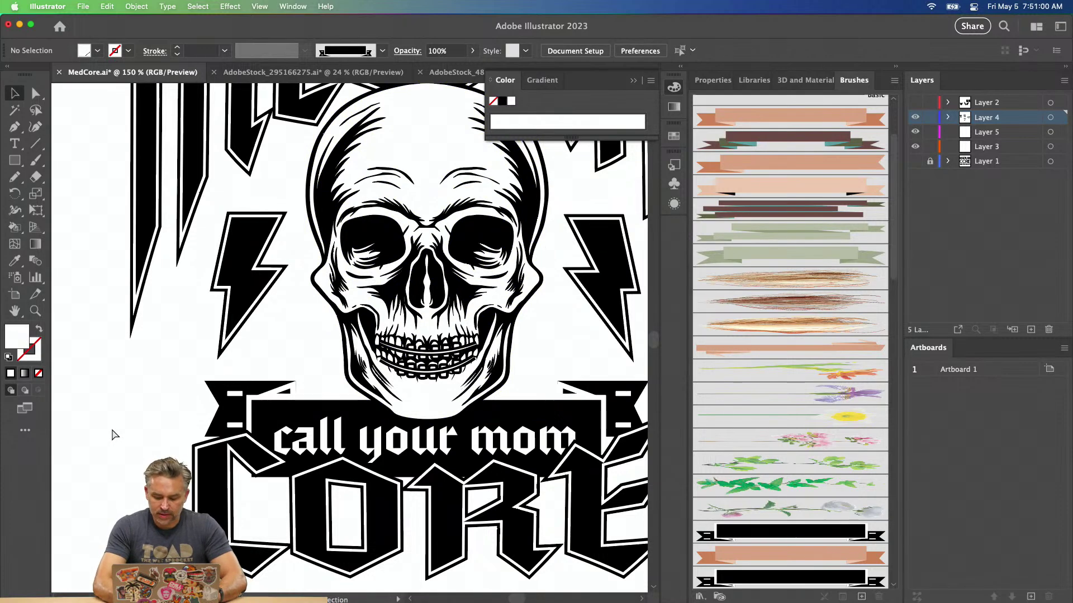
# Nudge the CORE lettering slightly up and send it behind the "call your mom" banner.
pyautogui.press('super+minus')
pyautogui.press('super+minus')
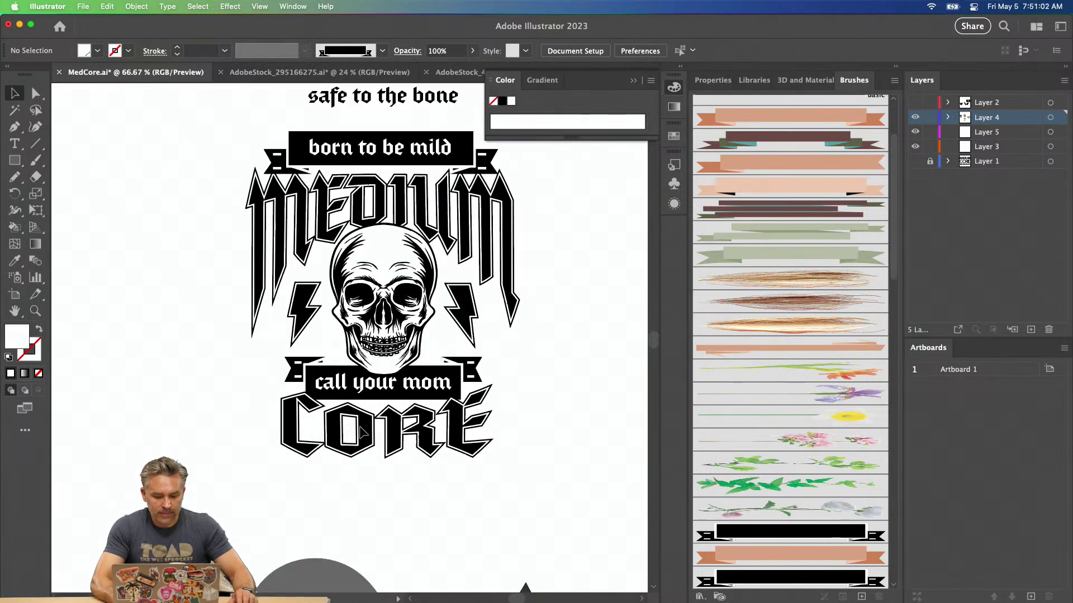
pyautogui.click(360, 429)
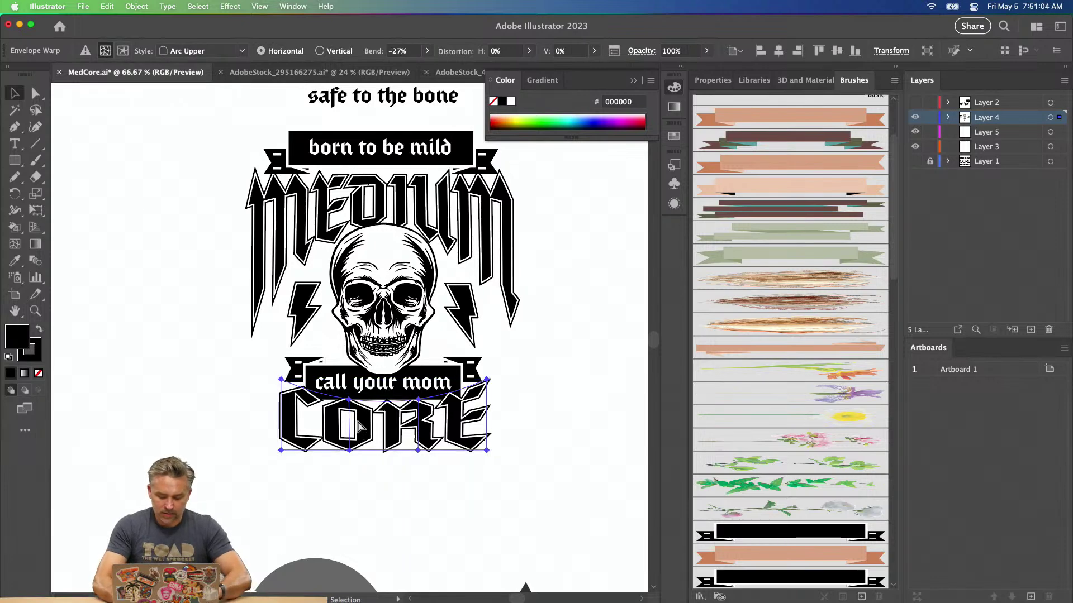
pyautogui.click(154, 228)
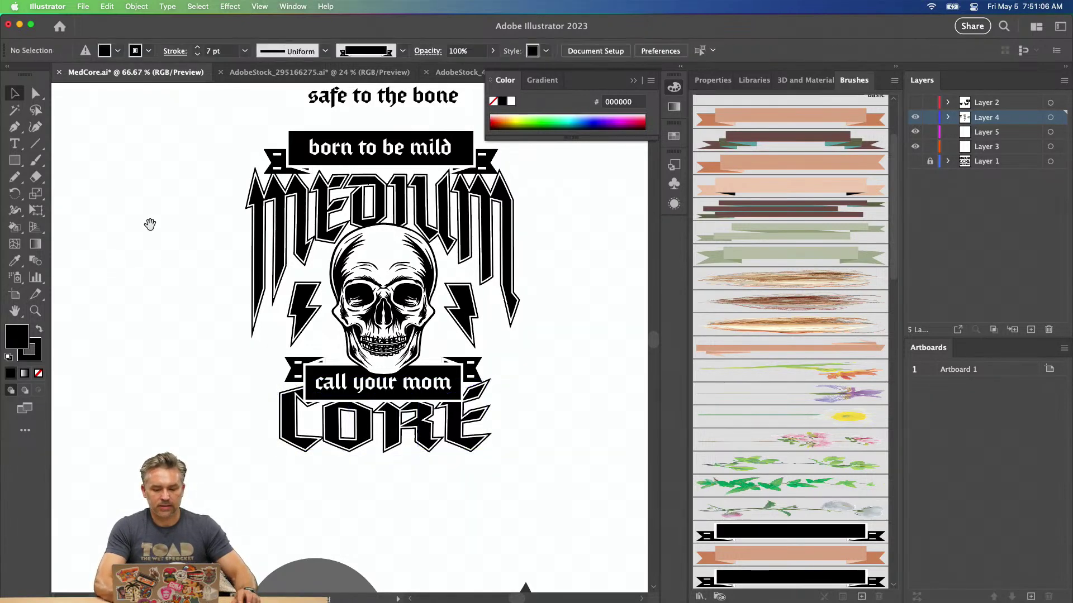
# Move the "safe to the bone" tagline away from the logo, to the empty area at its upper left.
pyautogui.moveTo(154, 228); pyautogui.dragTo(211, 343)
pyautogui.click(479, 215)
pyautogui.moveTo(480, 216); pyautogui.dragTo(233, 158)
pyautogui.click(528, 211)
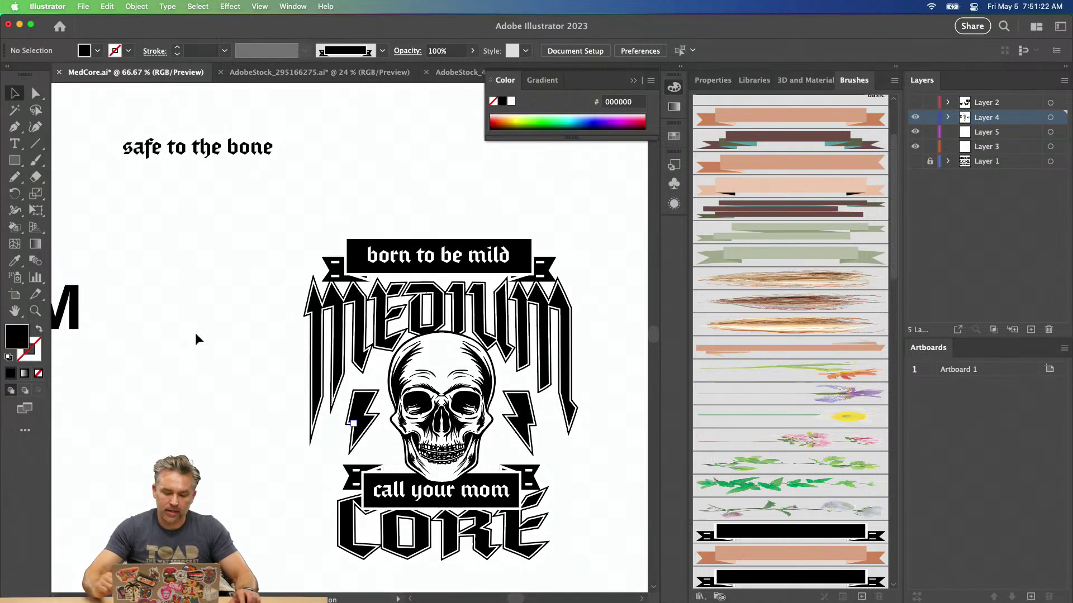
# Collapse the Brushes and Color panels to free canvas space around the enlarged MEDIUM lettering.
pyautogui.press('super+plus')
pyautogui.press('super+plus')
pyautogui.moveTo(324, 321)
pyautogui.mouseDown()
pyautogui.moveTo(136, 221)
pyautogui.moveTo(153, 259)
pyautogui.mouseUp()
pyautogui.click(896, 66)
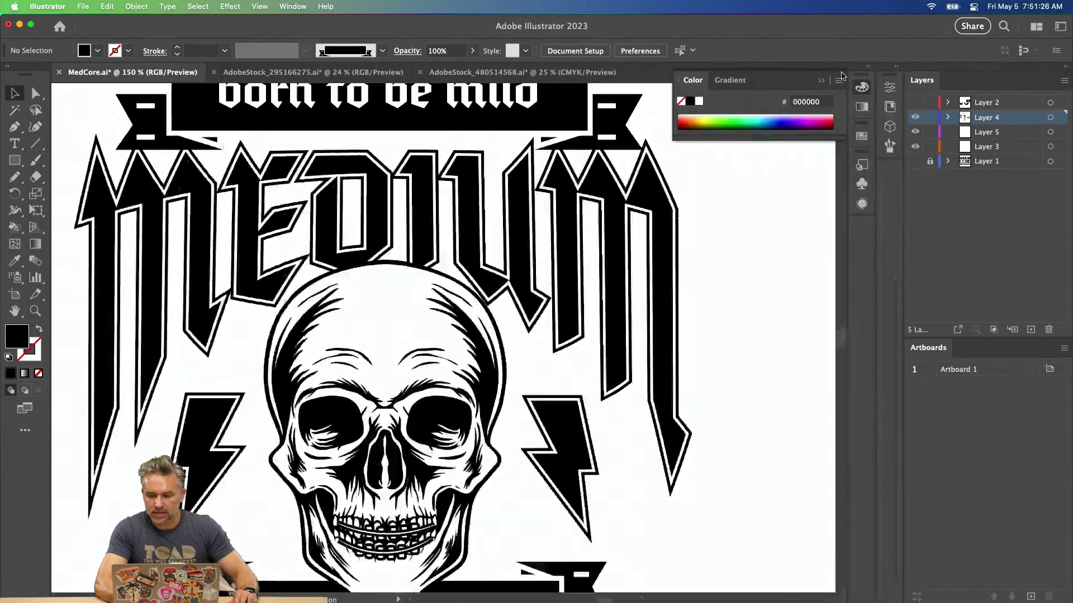
pyautogui.click(820, 82)
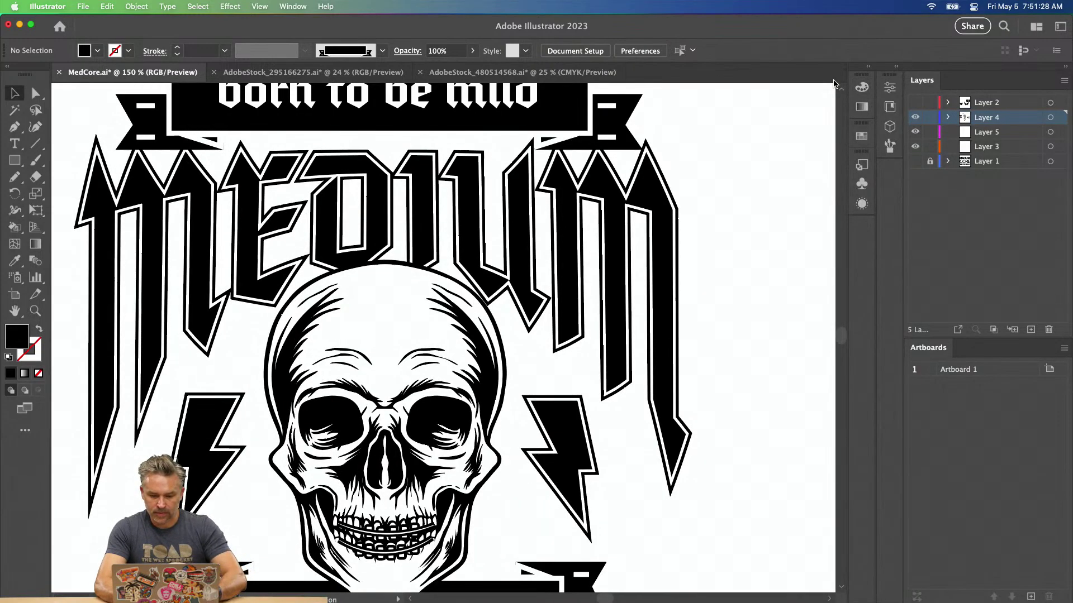
# Add a new layer above Layer 4 and lock Layers 4, 5 and 3 beneath it.
pyautogui.press('super+minus')
pyautogui.moveTo(683, 155); pyautogui.dragTo(692, 128)
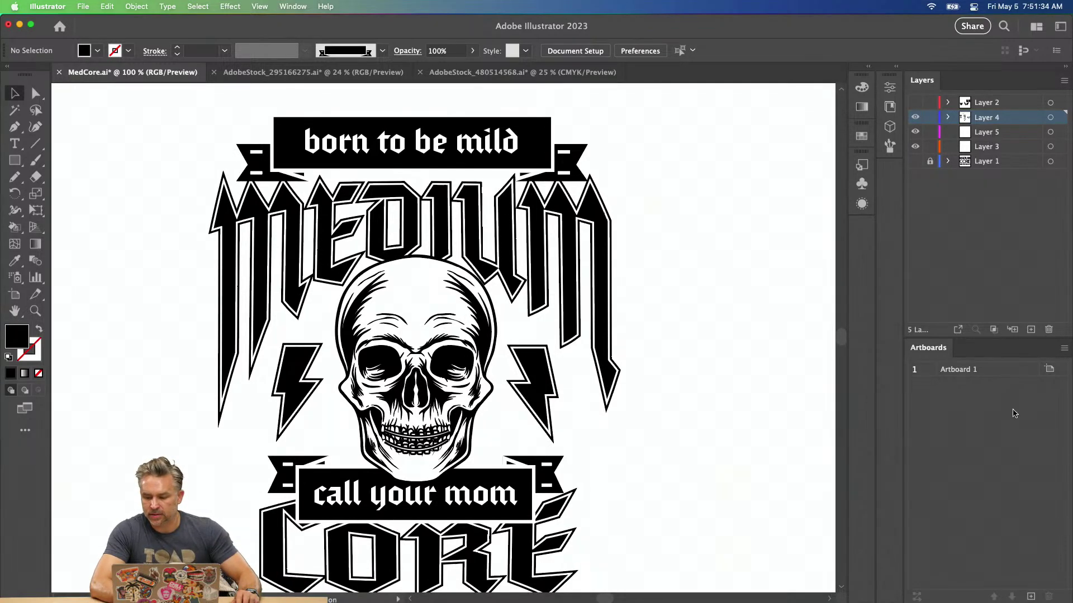
pyautogui.click(1031, 329)
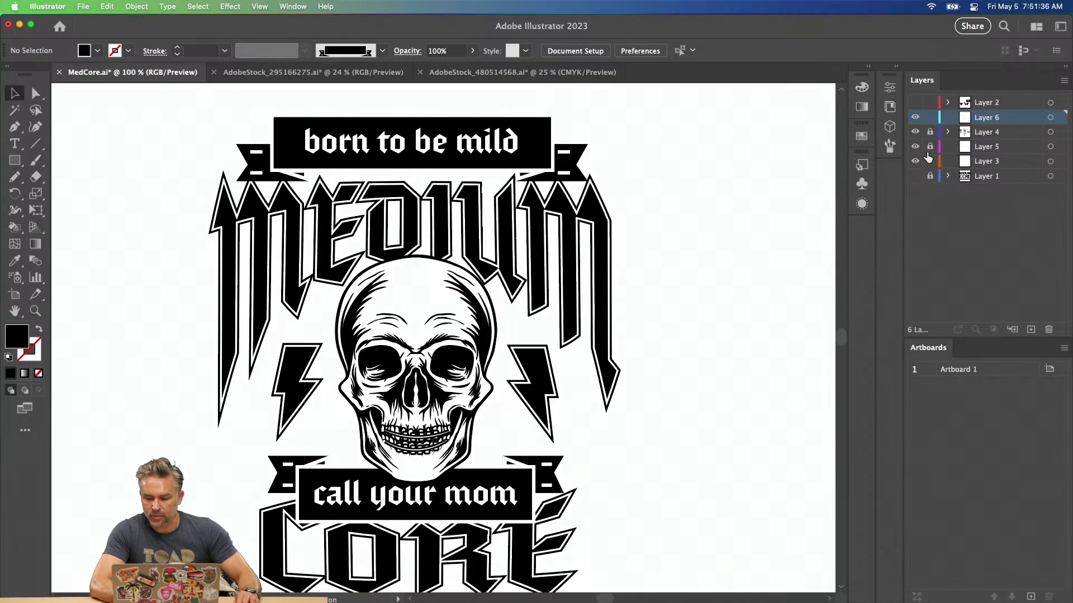
# Draw a black circle with the Ellipse tool over the skull's cranium and position it slightly wider than the head.
pyautogui.press('super+equal')
pyautogui.press('super+equal')
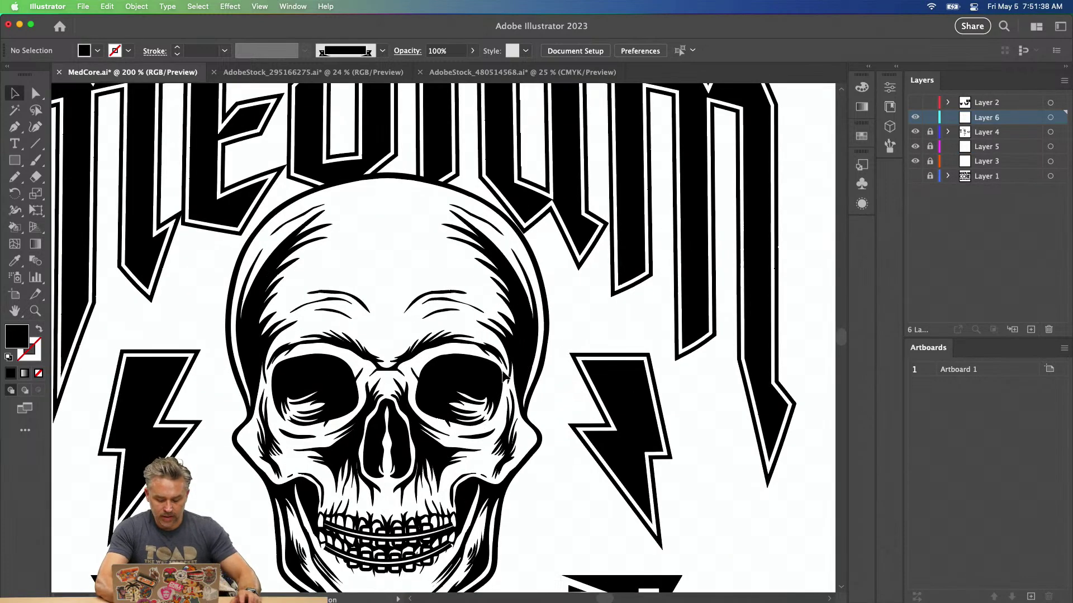
pyautogui.click(15, 161)
pyautogui.moveTo(14, 160); pyautogui.dragTo(67, 193)
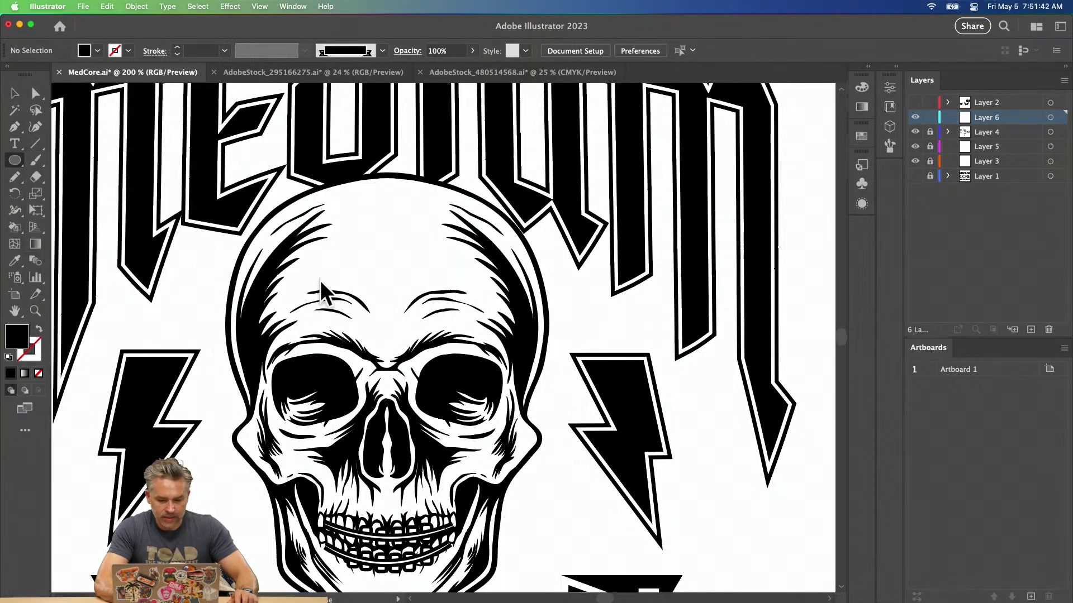
pyautogui.moveTo(380, 283); pyautogui.dragTo(551, 460)
pyautogui.click(10, 93)
pyautogui.moveTo(260, 206); pyautogui.dragTo(263, 211)
# Reshape the circle into a cap by raising its bottom anchor above the forehead and converting both side anchors into sharp corners.
pyautogui.click(35, 92)
pyautogui.moveTo(385, 465); pyautogui.dragTo(377, 224)
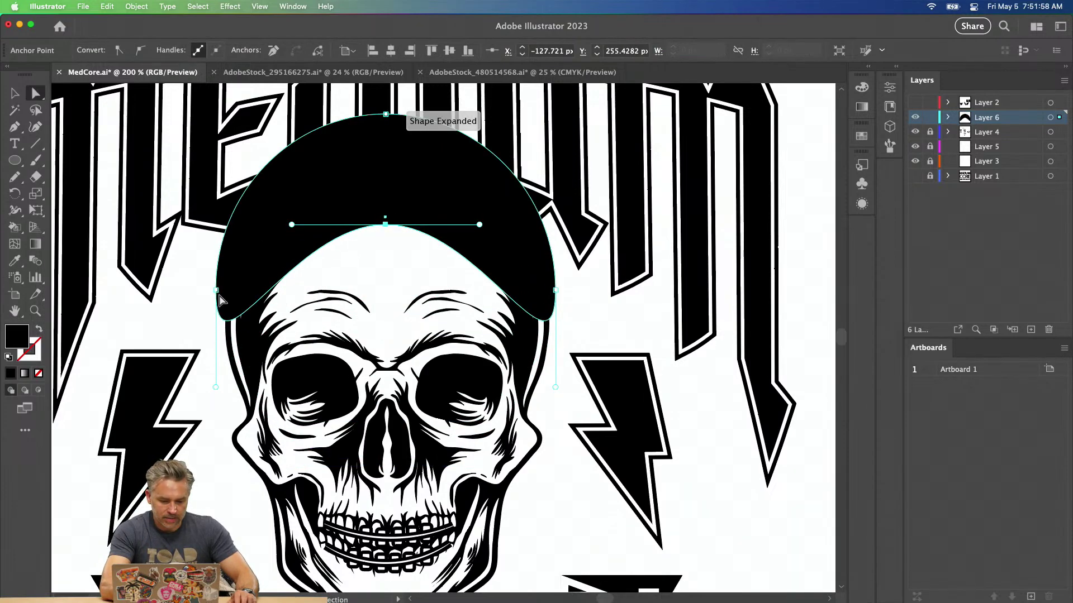
pyautogui.click(216, 290)
pyautogui.hotkey('shift', 'c')
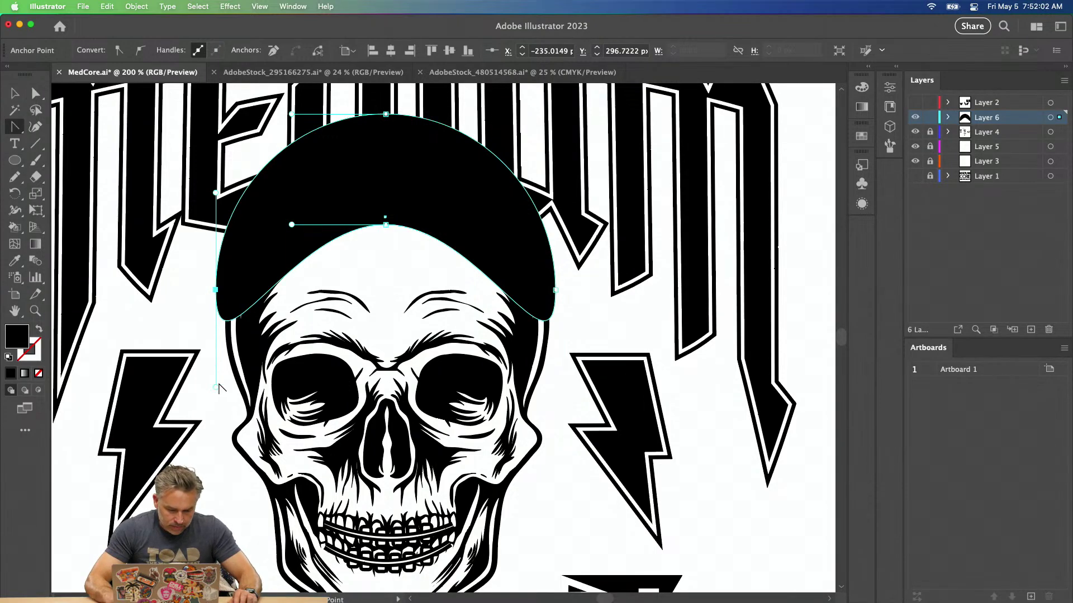
pyautogui.moveTo(217, 387); pyautogui.dragTo(278, 241)
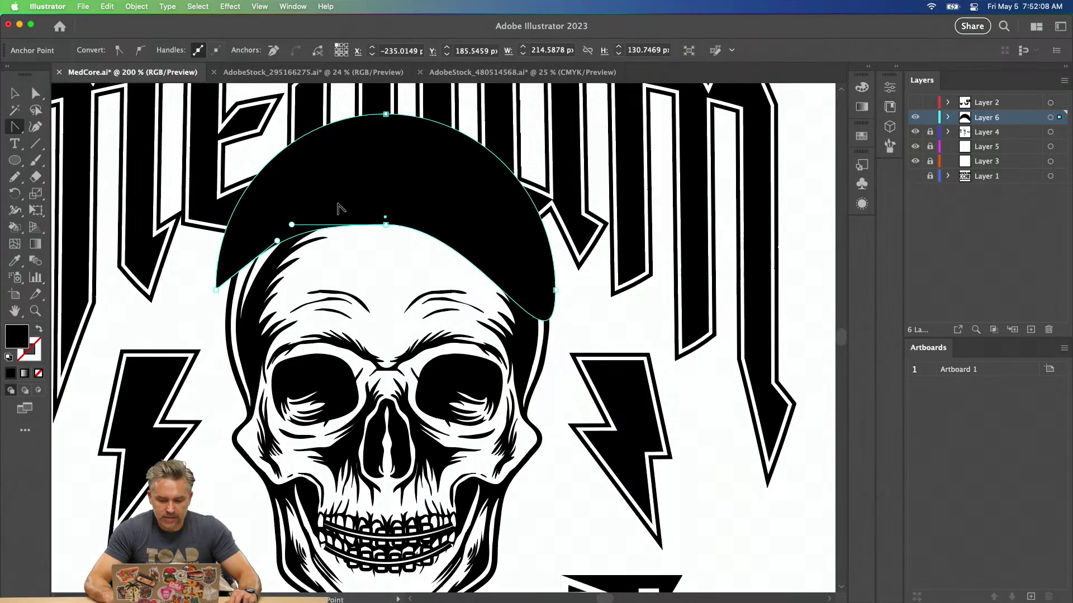
pyautogui.press('a')
pyautogui.click(555, 292)
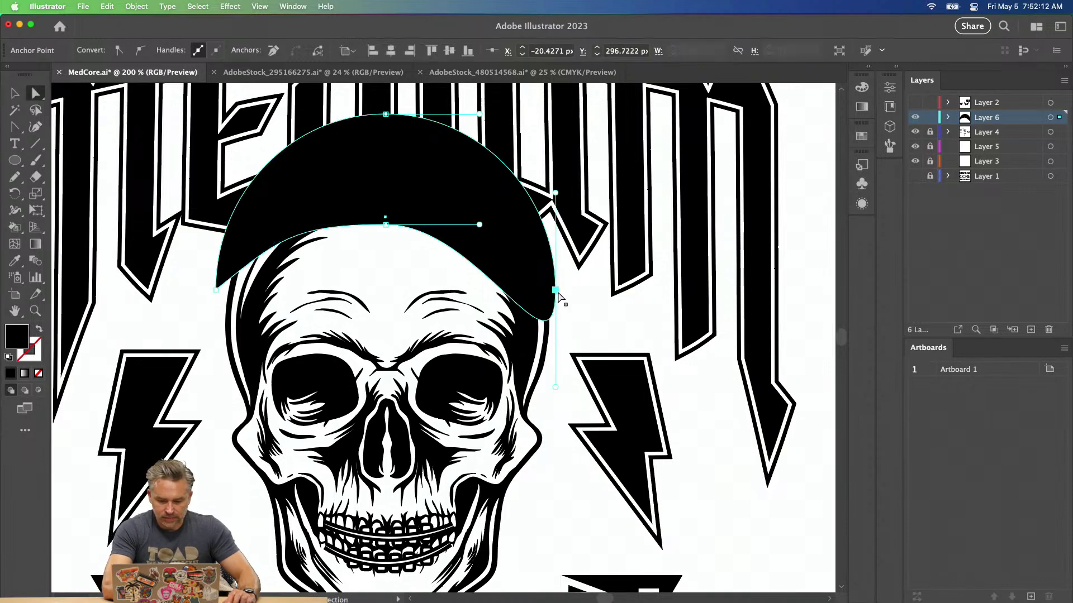
pyautogui.hotkey('shift', 'c')
pyautogui.moveTo(556, 388); pyautogui.dragTo(486, 243)
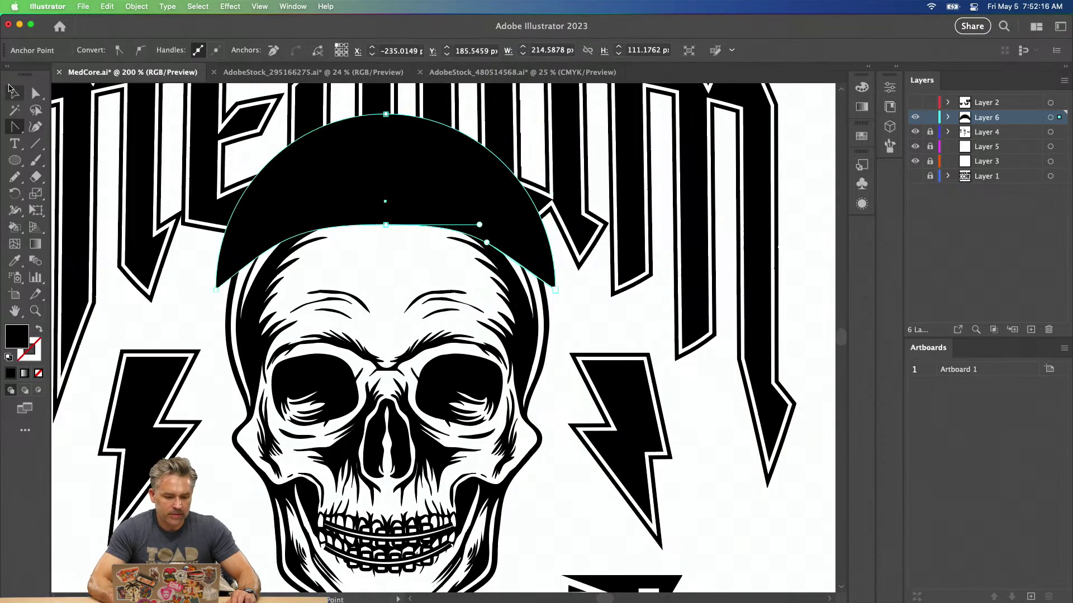
# Give the cap a white fill and a 10 pt black outline, and lower it slightly on the skull.
pyautogui.click(14, 92)
pyautogui.click(9, 357)
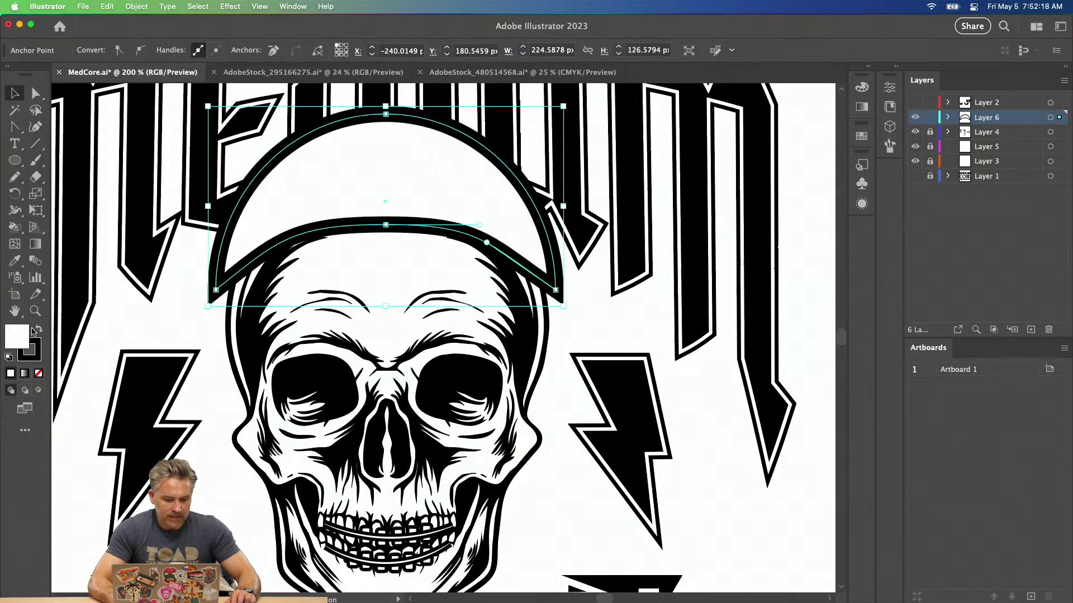
pyautogui.click(345, 201)
# Scale the cap down slightly from its center to match the skull's width and nudge it up onto the cranium.
pyautogui.click(35, 93)
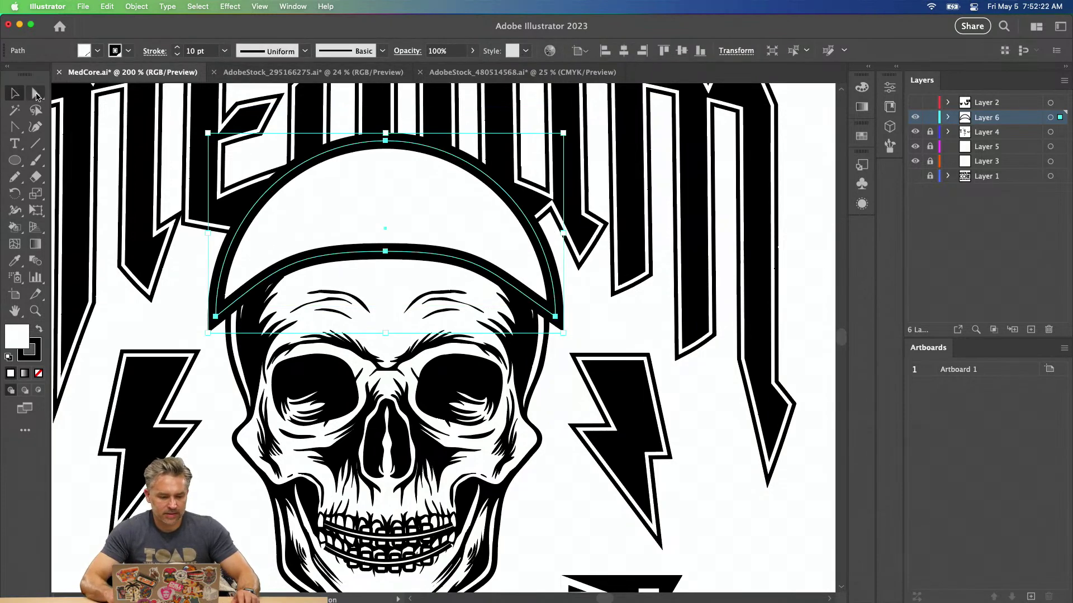
pyautogui.click(384, 252)
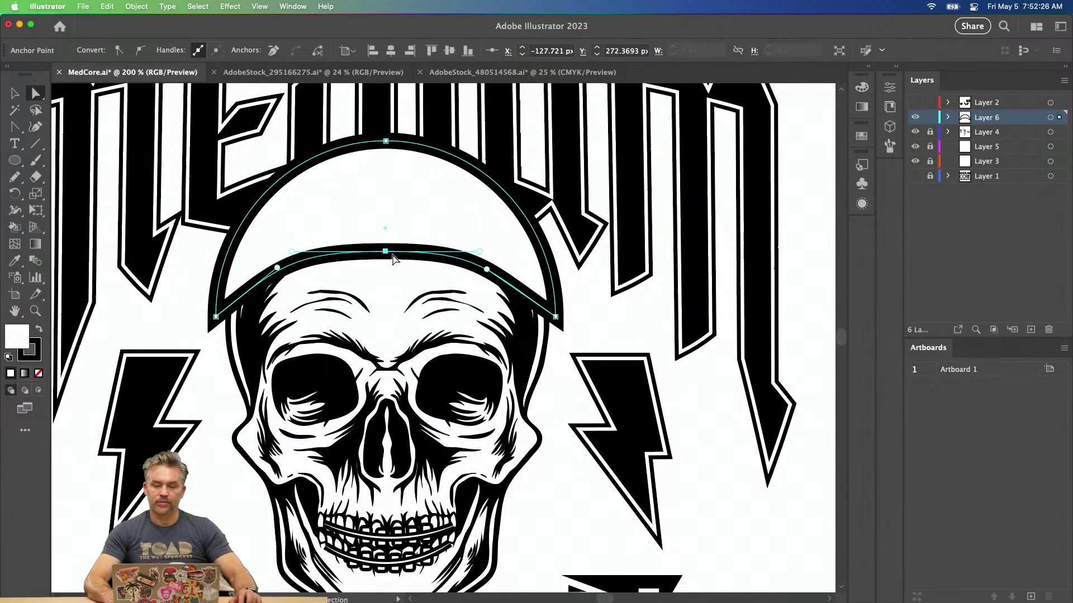
pyautogui.click(14, 93)
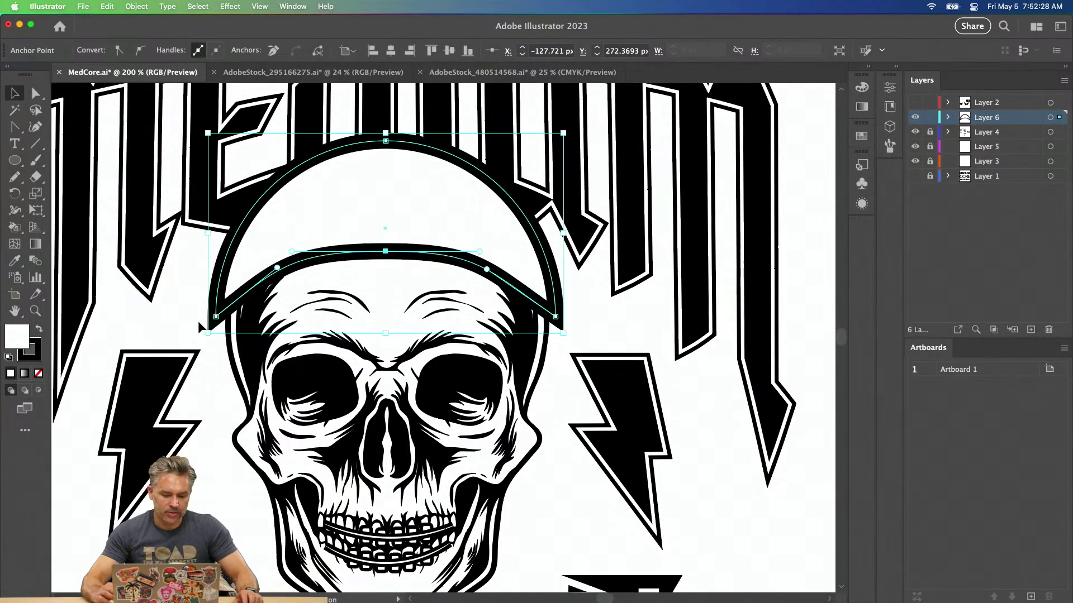
pyautogui.moveTo(208, 331); pyautogui.dragTo(216, 329)
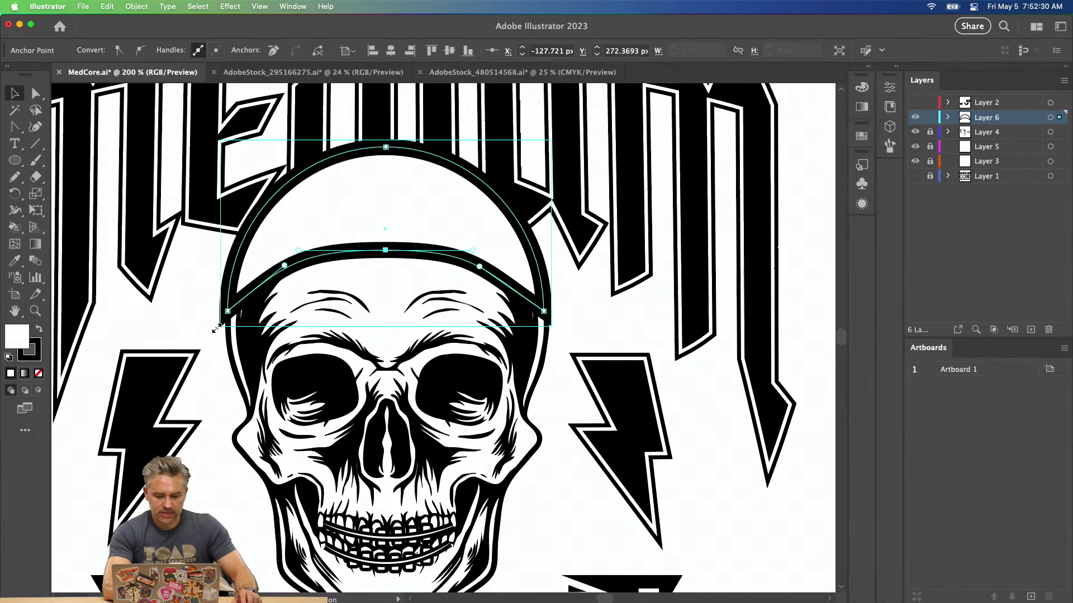
pyautogui.moveTo(313, 238); pyautogui.dragTo(316, 232)
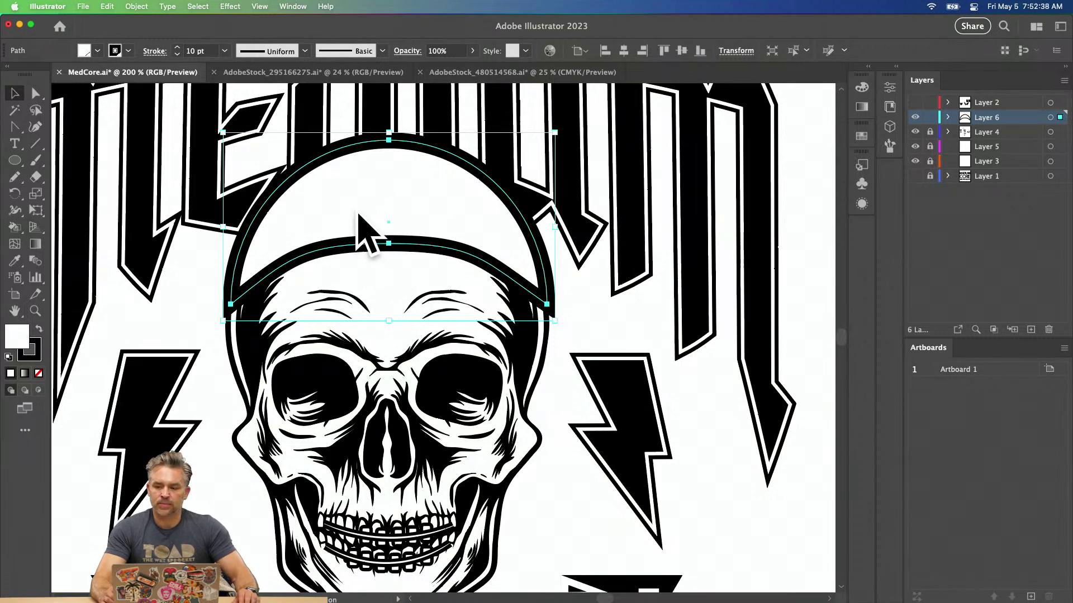
# Draw a narrow vertical rectangle with white fill and 10 pt black outline down the cap's center as a stripe.
pyautogui.hscroll(-1, 369, 229)
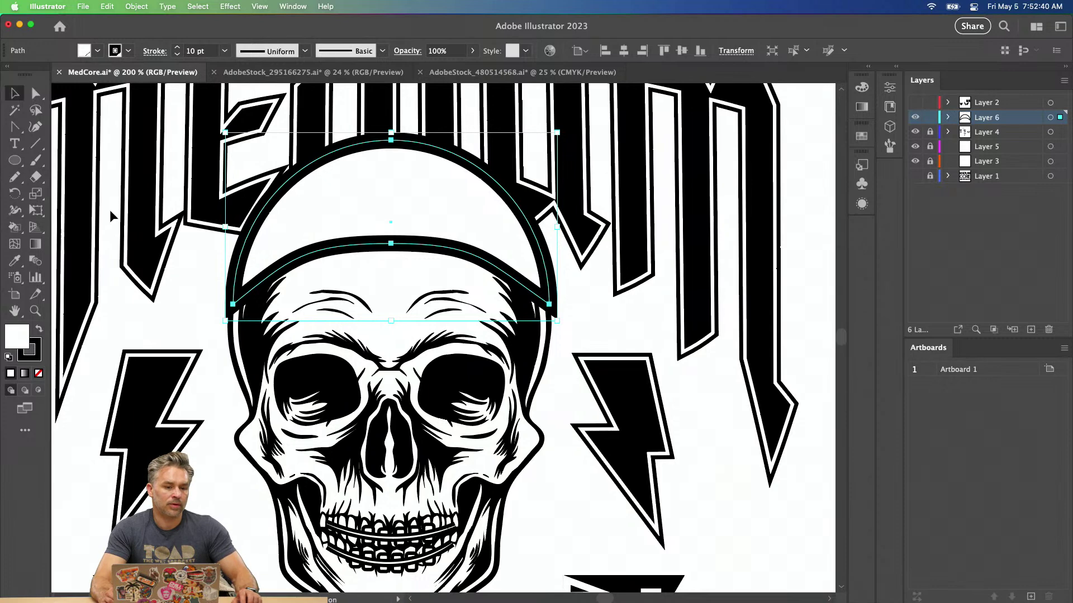
pyautogui.moveTo(14, 161); pyautogui.dragTo(56, 159)
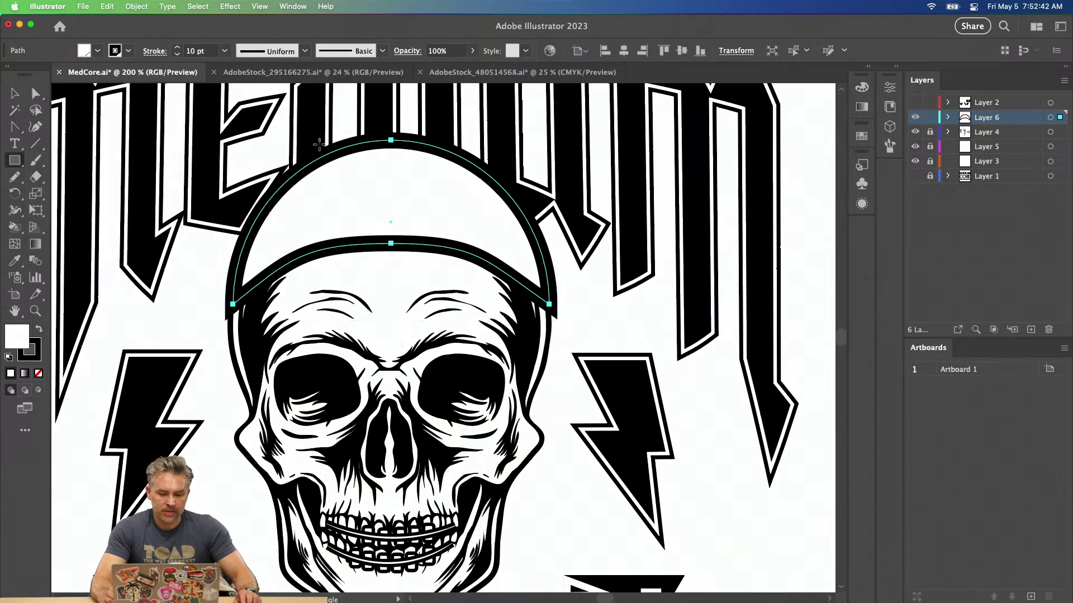
pyautogui.moveTo(377, 144); pyautogui.dragTo(411, 240)
pyautogui.click(15, 94)
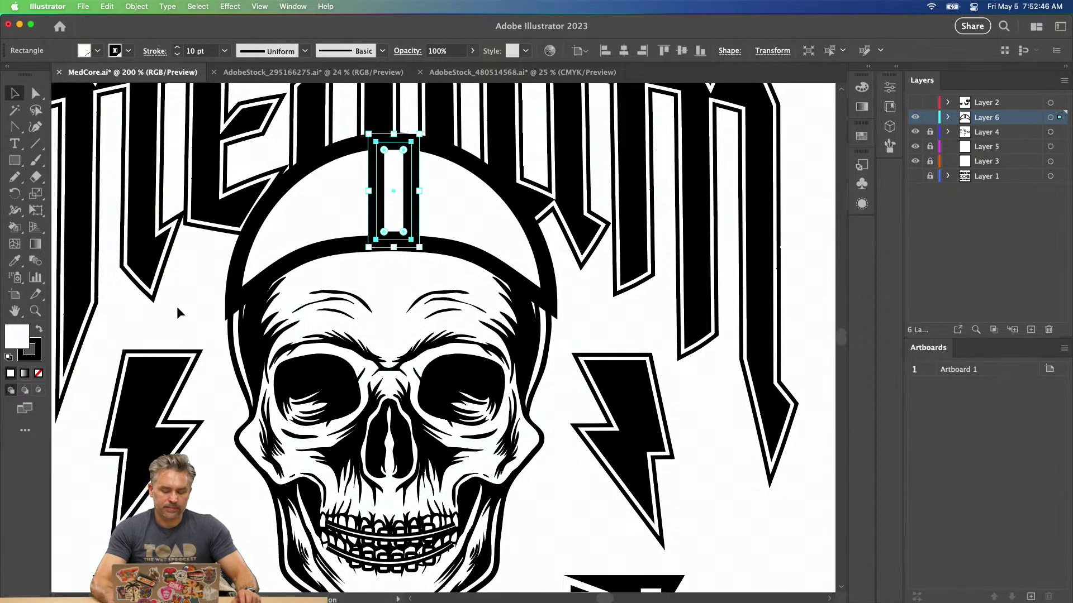
pyautogui.click(176, 306)
# Pull both lower corners of the cap down along the skull's temples so the sides sit lower on the head.
pyautogui.press('super+0')
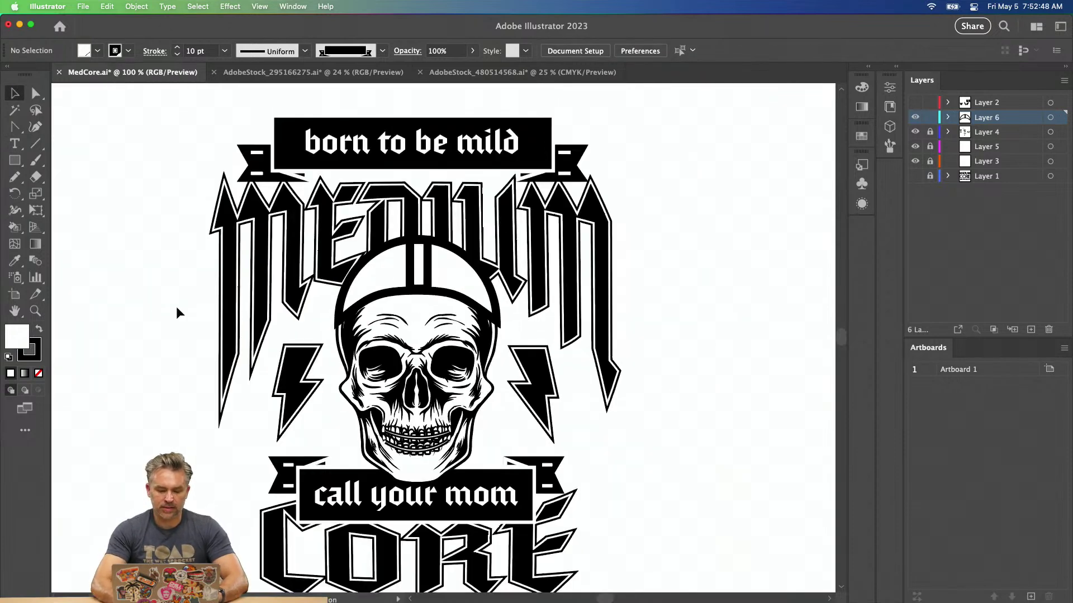
pyautogui.press('super+1')
pyautogui.moveTo(236, 259); pyautogui.dragTo(240, 272)
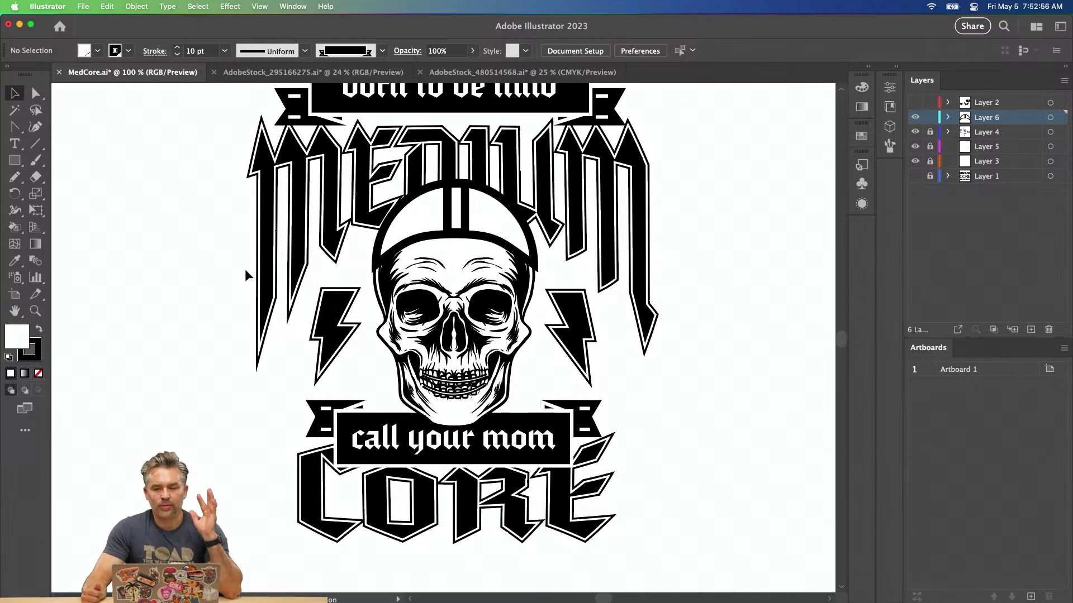
pyautogui.press('n')
pyautogui.moveTo(245, 269)
pyautogui.mouseDown()
pyautogui.moveTo(244, 314)
pyautogui.moveTo(220, 283)
pyautogui.moveTo(223, 256)
pyautogui.mouseUp()
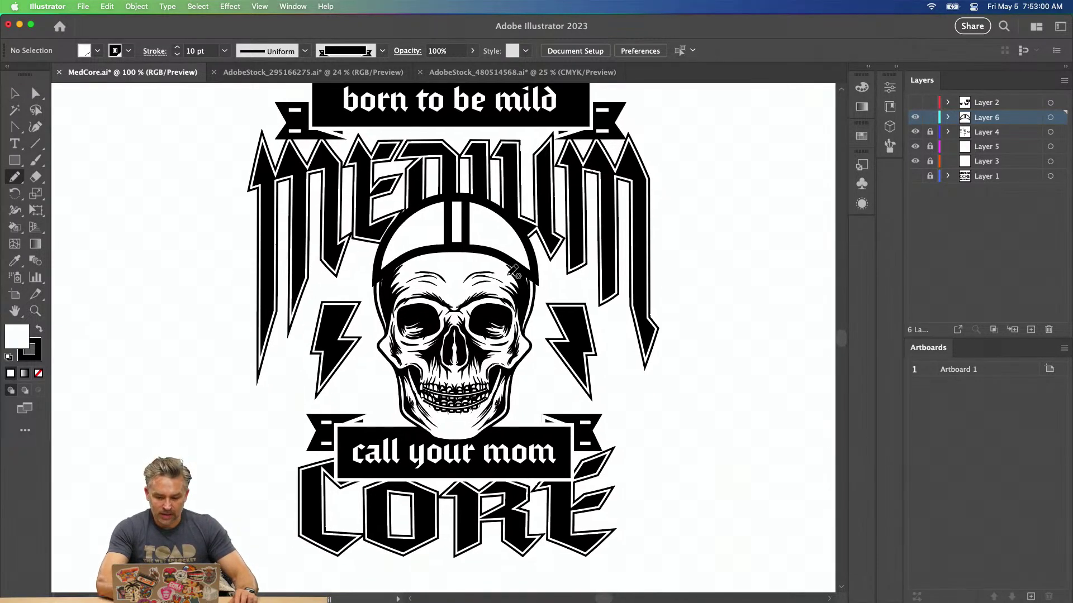
pyautogui.click(16, 94)
pyautogui.click(35, 93)
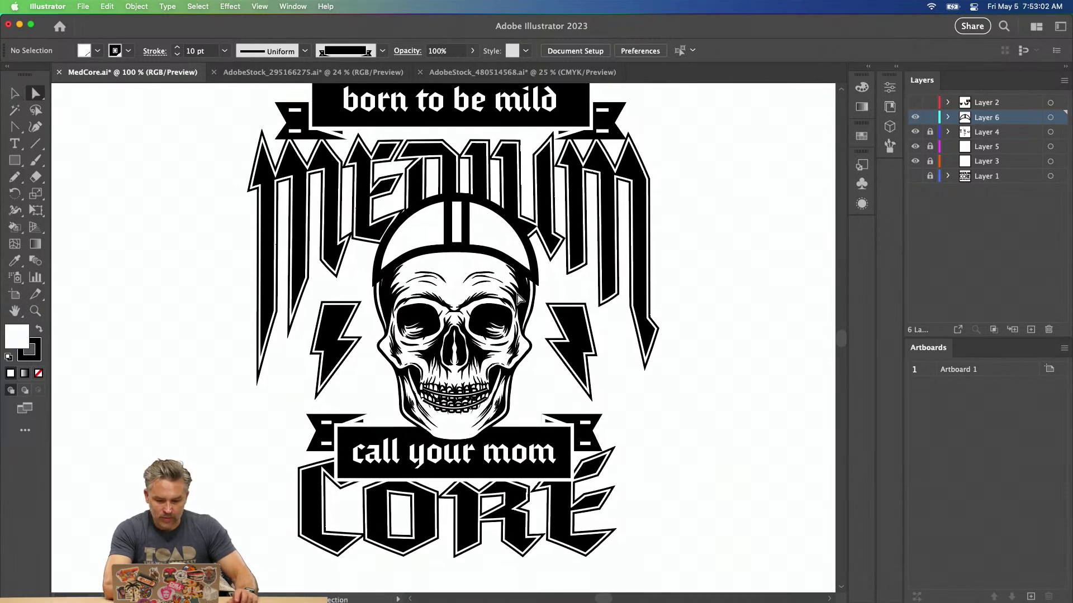
pyautogui.moveTo(535, 279); pyautogui.dragTo(535, 297)
pyautogui.moveTo(377, 280); pyautogui.dragTo(376, 295)
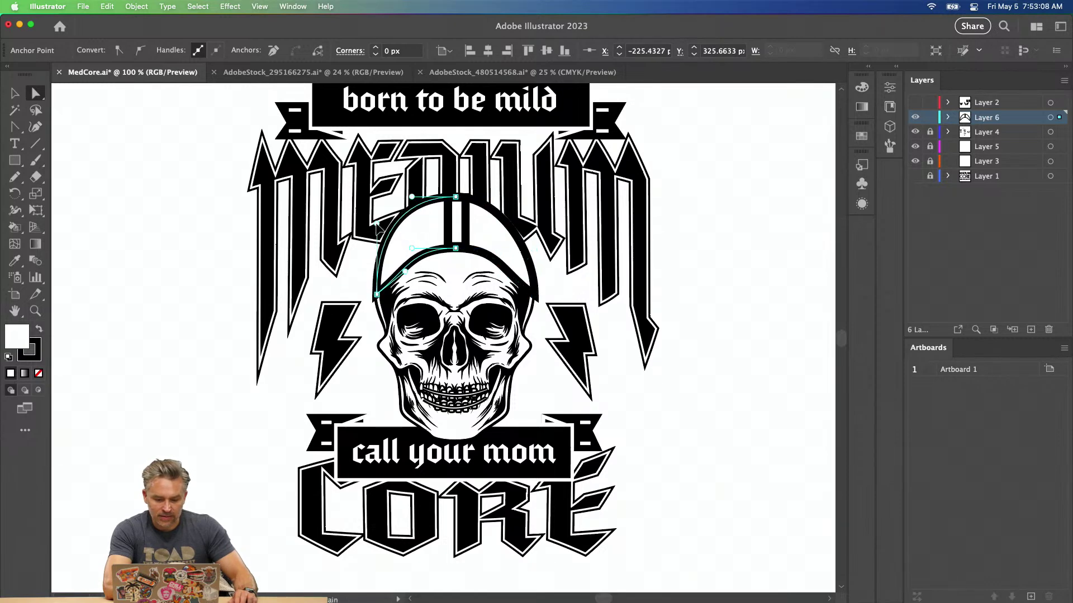
pyautogui.click(534, 296)
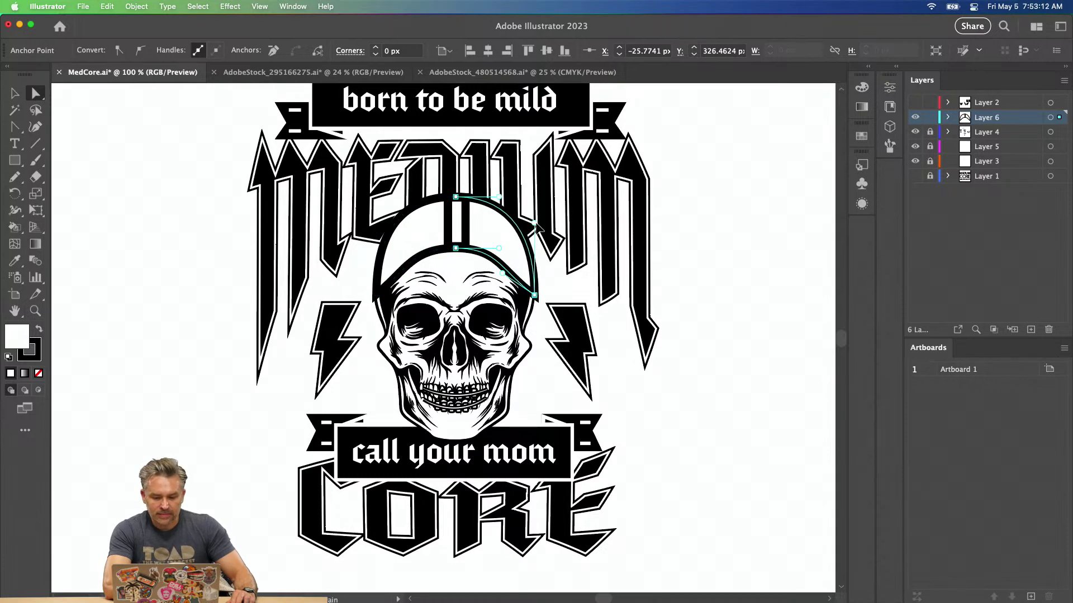
pyautogui.click(15, 91)
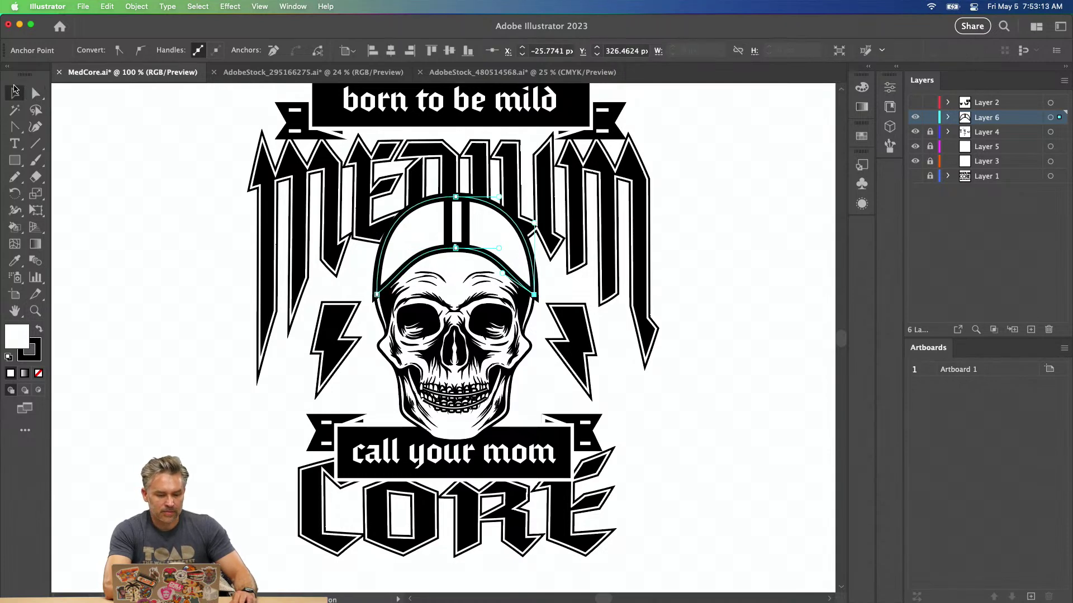
pyautogui.click(101, 212)
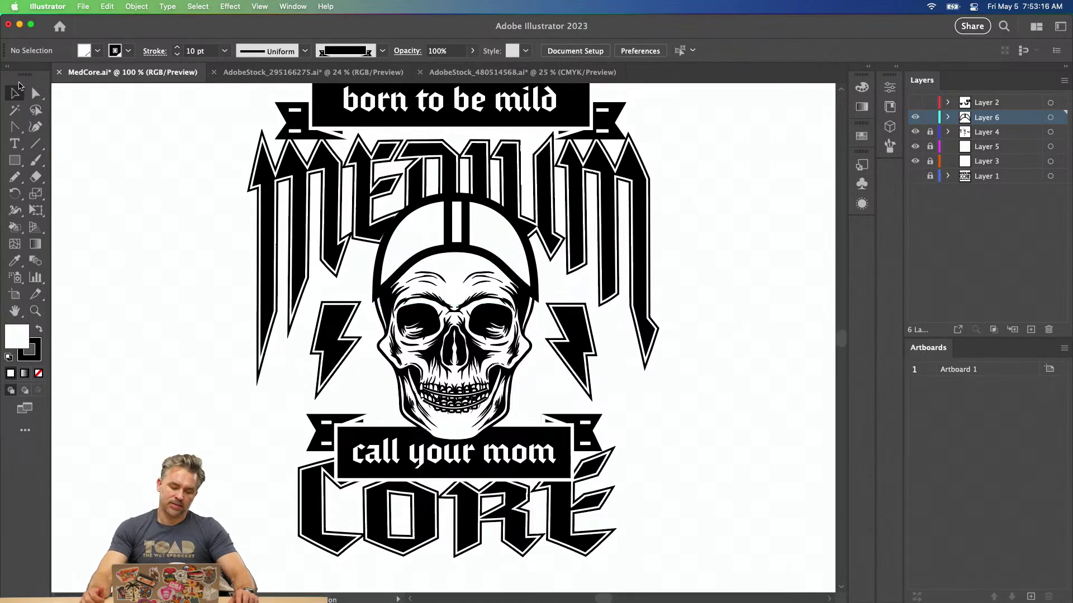
# Set the cap's 10 pt outline to round caps and round corner joins, with the stroke aligned to center.
pyautogui.click(412, 249)
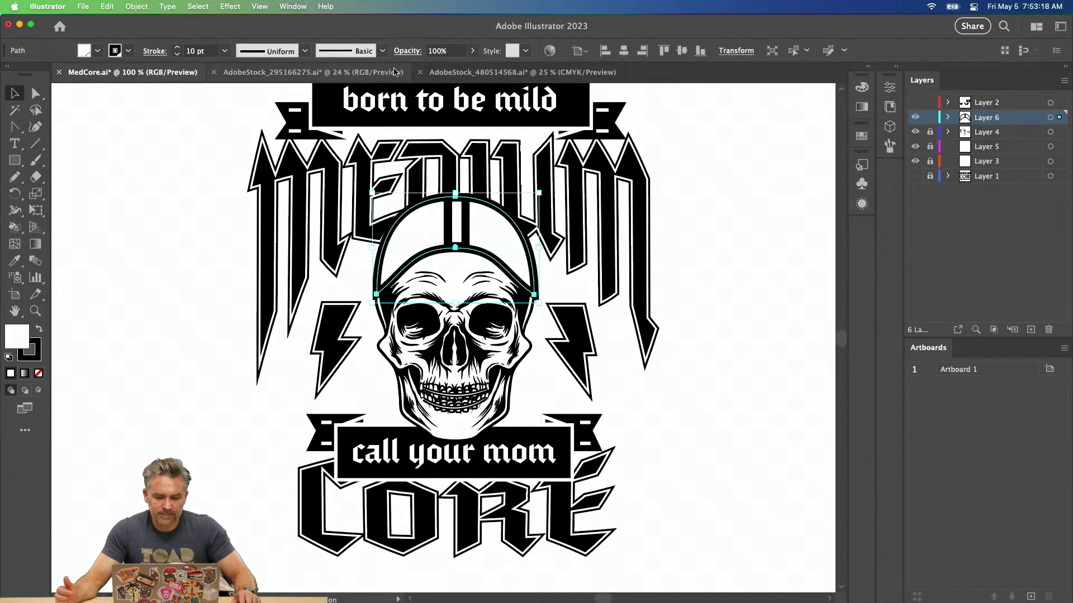
pyautogui.click(894, 68)
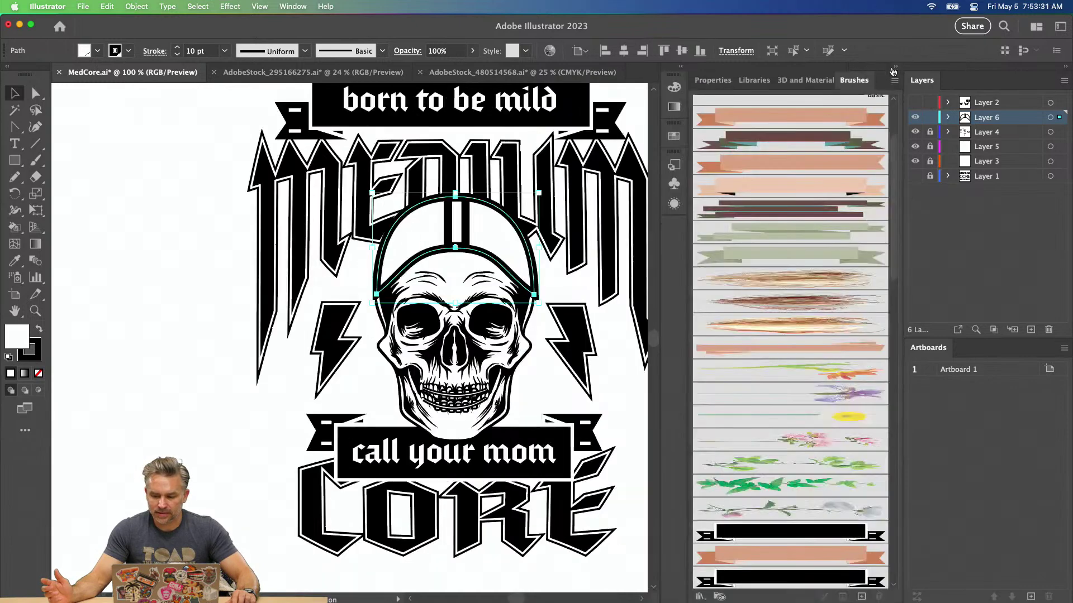
pyautogui.click(721, 83)
pyautogui.click(760, 254)
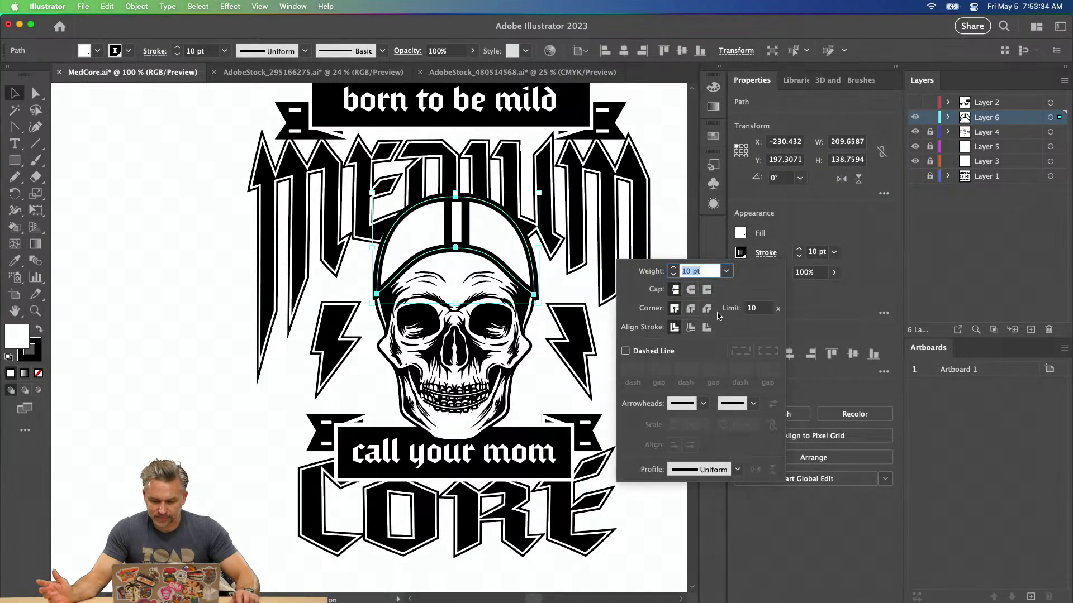
pyautogui.click(691, 327)
pyautogui.click(691, 309)
pyautogui.click(690, 290)
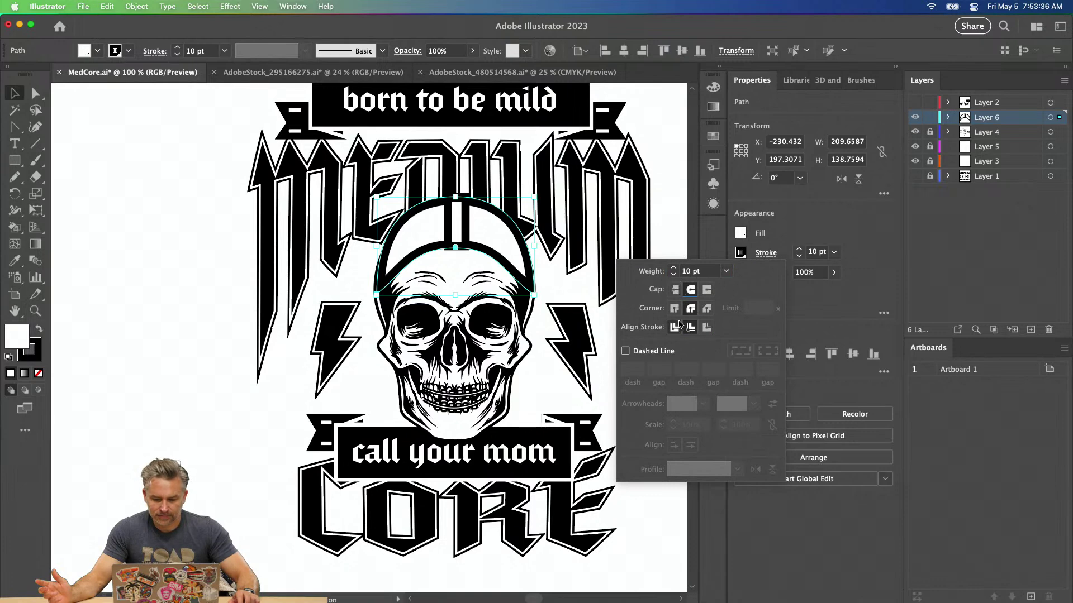
pyautogui.click(674, 328)
pyautogui.click(158, 282)
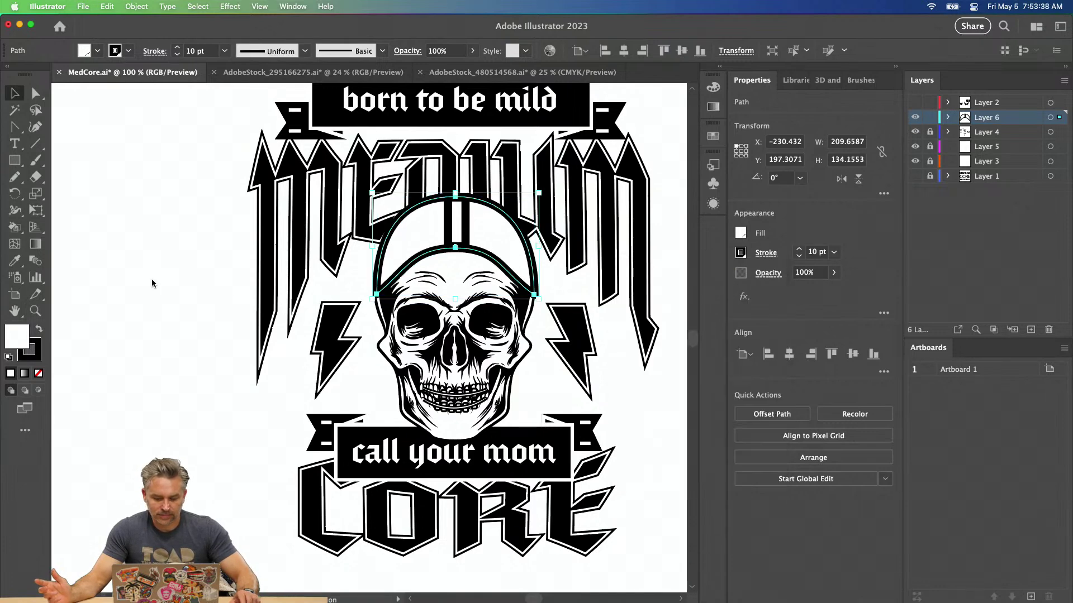
pyautogui.click(152, 280)
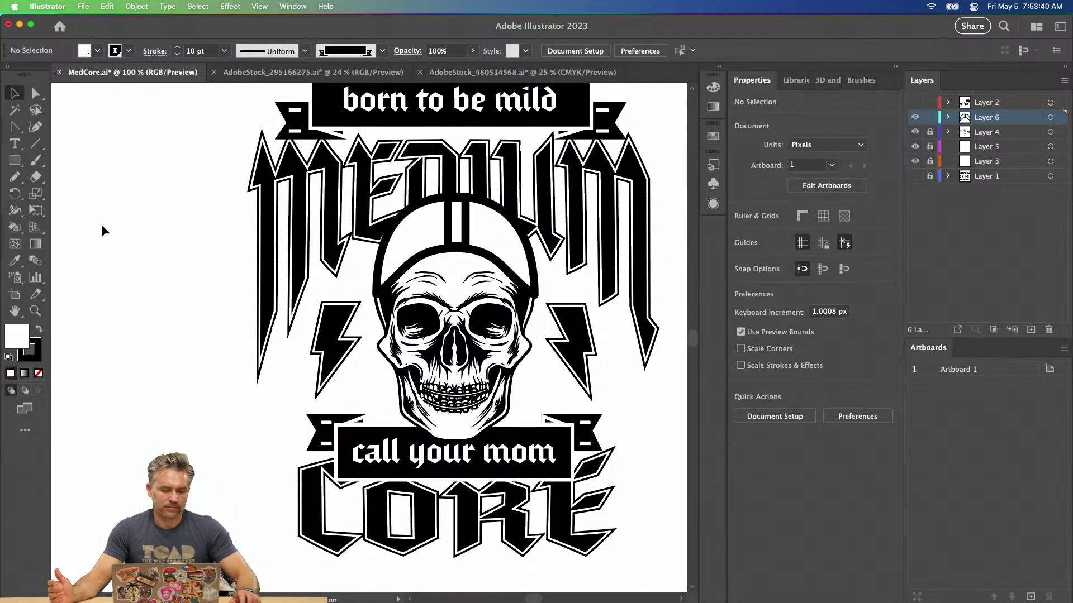
# Draw a closed curved brim below the cap's front edge with the Pen tool and give it black fill and white stroke.
pyautogui.press('super+equal')
pyautogui.press('super+equal')
pyautogui.moveTo(91, 173); pyautogui.dragTo(44, 256)
pyautogui.press('p')
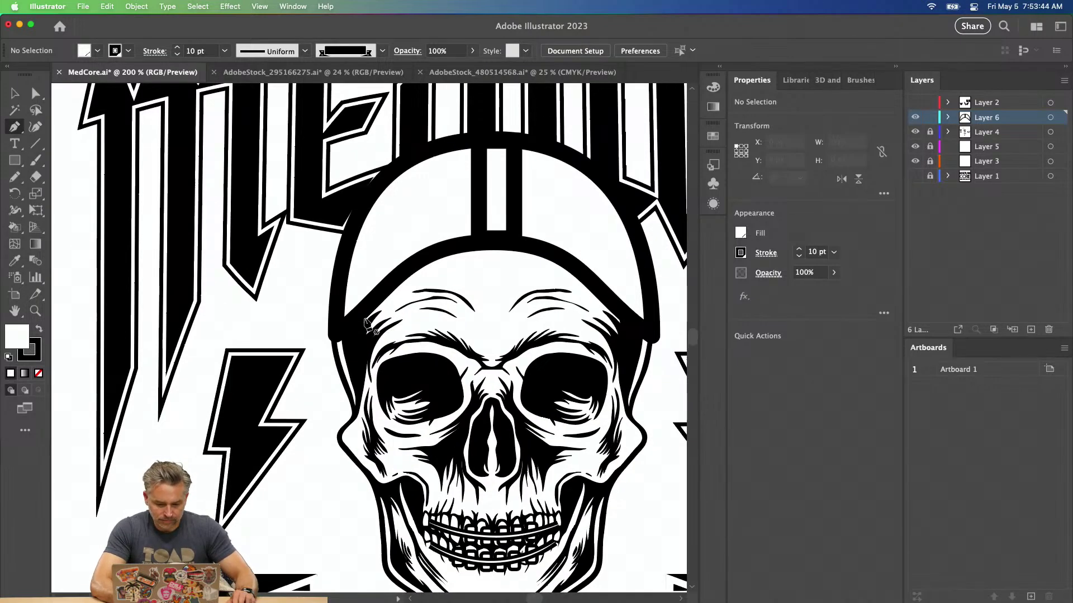
pyautogui.click(494, 242)
pyautogui.moveTo(493, 243); pyautogui.dragTo(566, 245)
pyautogui.moveTo(633, 318)
pyautogui.mouseDown()
pyautogui.moveTo(558, 296)
pyautogui.moveTo(416, 295)
pyautogui.mouseUp()
pyautogui.click(355, 326)
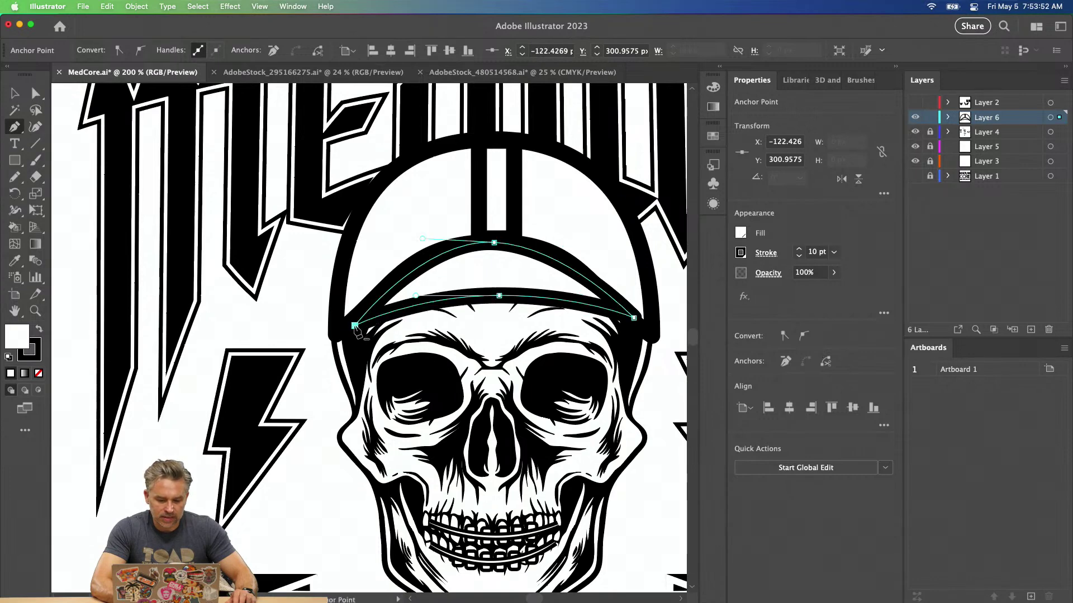
pyautogui.click(37, 333)
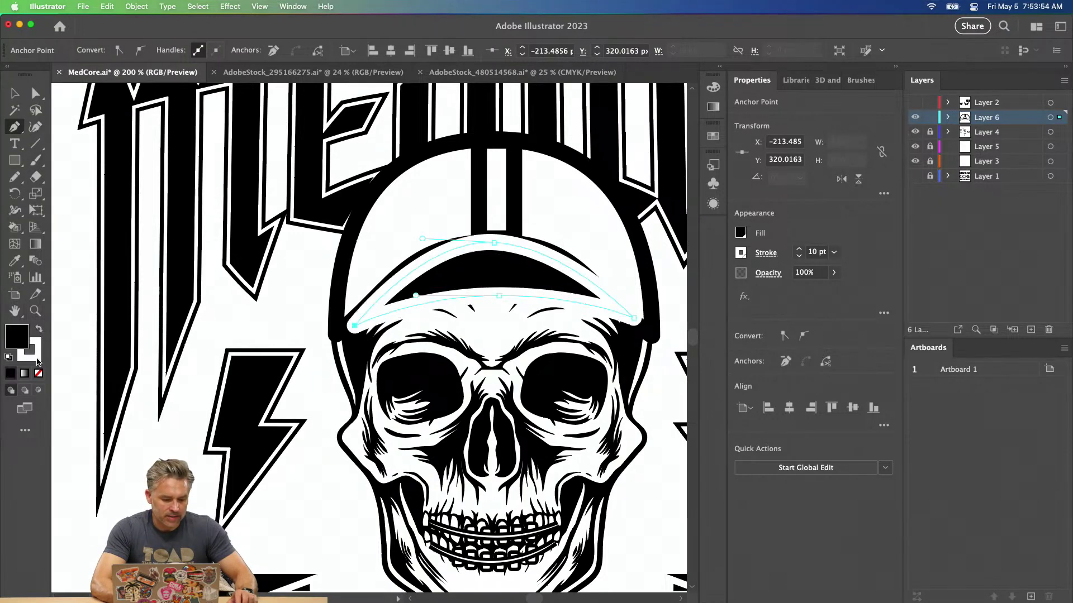
# Remove the brim's stroke, and reshape its lower edge by raising the left corner and center point and widening the center curve.
pyautogui.click(38, 373)
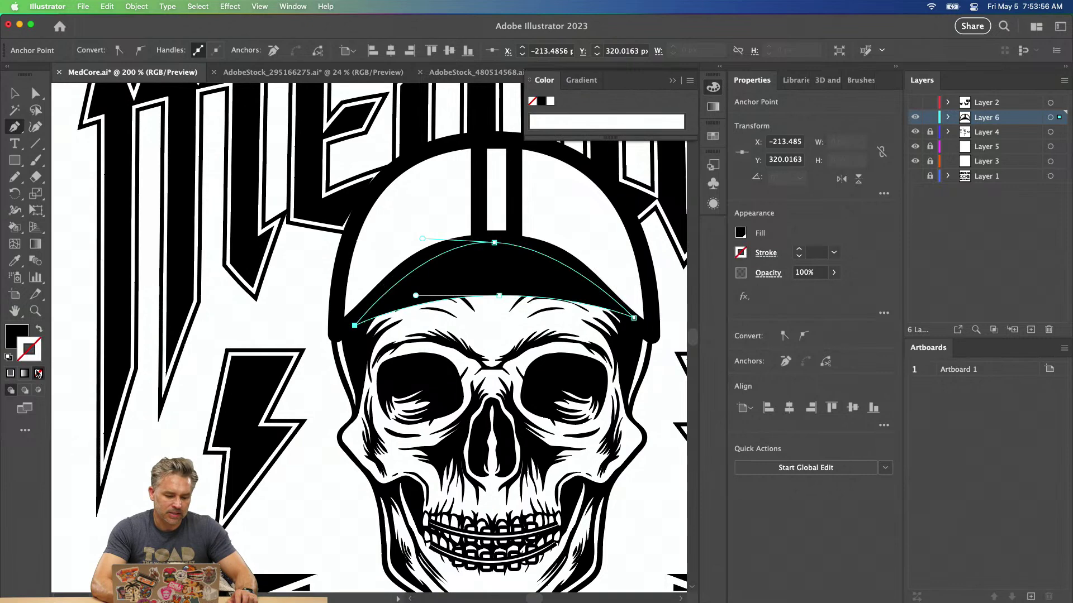
pyautogui.click(15, 93)
pyautogui.press('a')
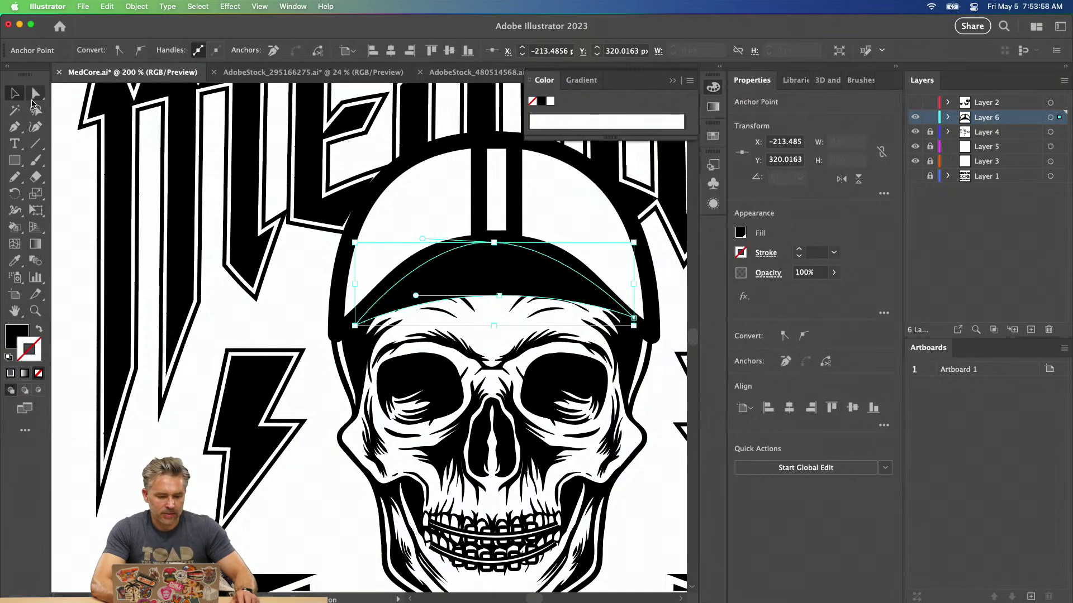
pyautogui.click(355, 324)
pyautogui.moveTo(355, 326); pyautogui.dragTo(353, 315)
pyautogui.moveTo(499, 296); pyautogui.dragTo(491, 289)
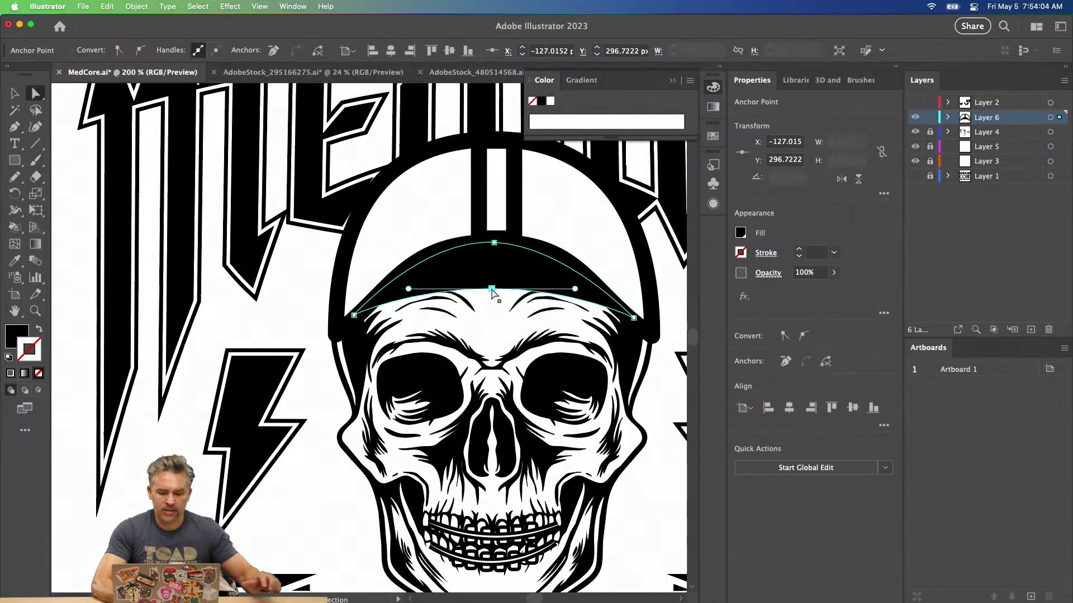
pyautogui.moveTo(407, 289); pyautogui.dragTo(391, 289)
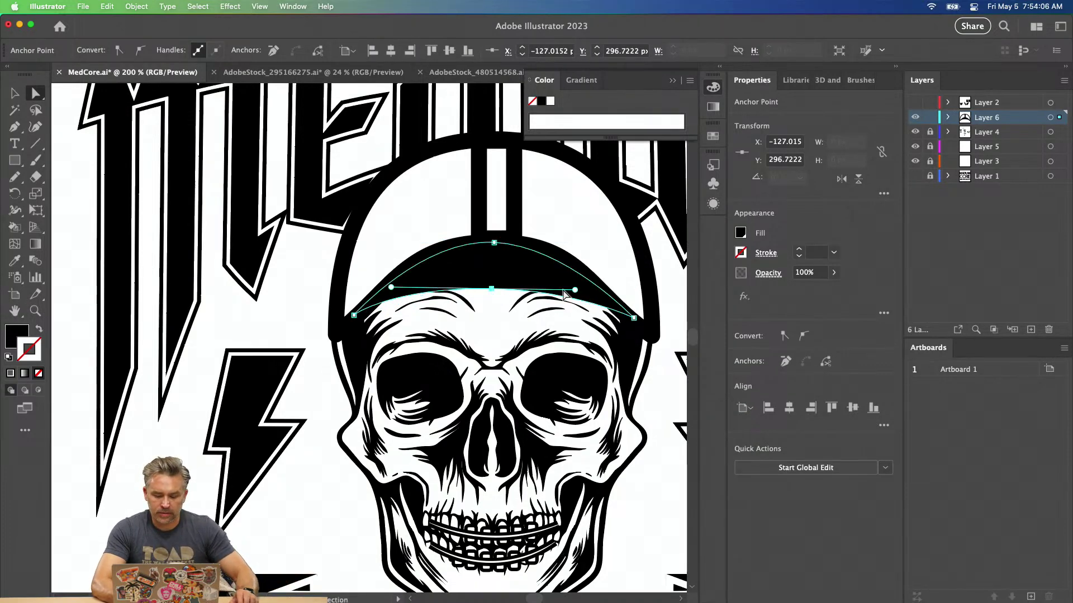
pyautogui.moveTo(575, 289); pyautogui.dragTo(581, 289)
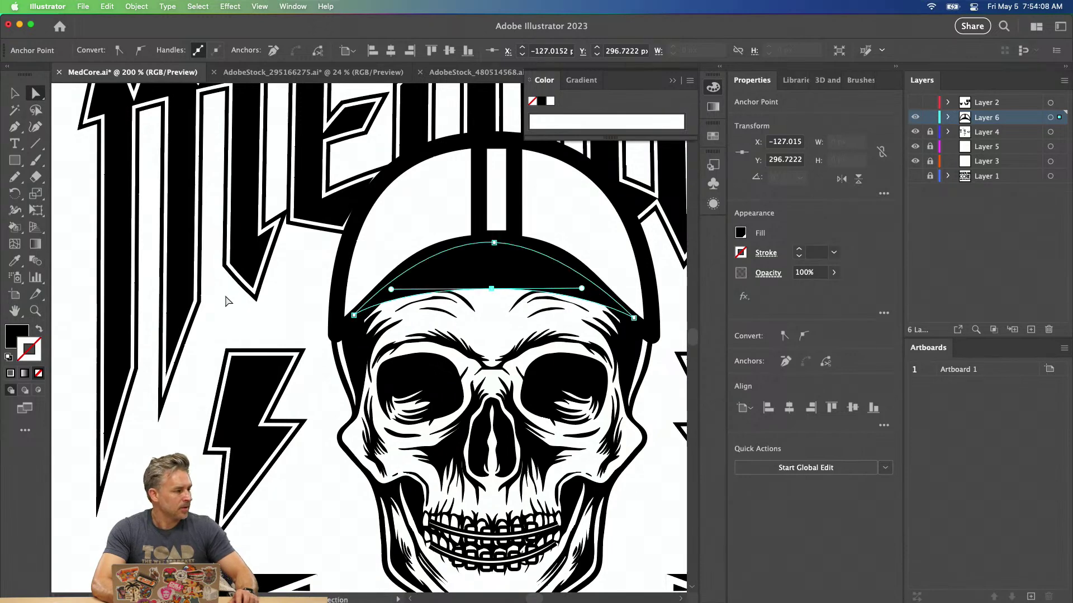
# Lower the center points of the brim's upper edge and the cap's front edge to flatten the arch above the forehead.
pyautogui.click(292, 301)
pyautogui.click(490, 246)
pyautogui.click(496, 244)
pyautogui.moveTo(496, 244); pyautogui.dragTo(499, 254)
pyautogui.click(478, 245)
pyautogui.press('super+shift+a')
pyautogui.click(449, 249)
pyautogui.click(494, 243)
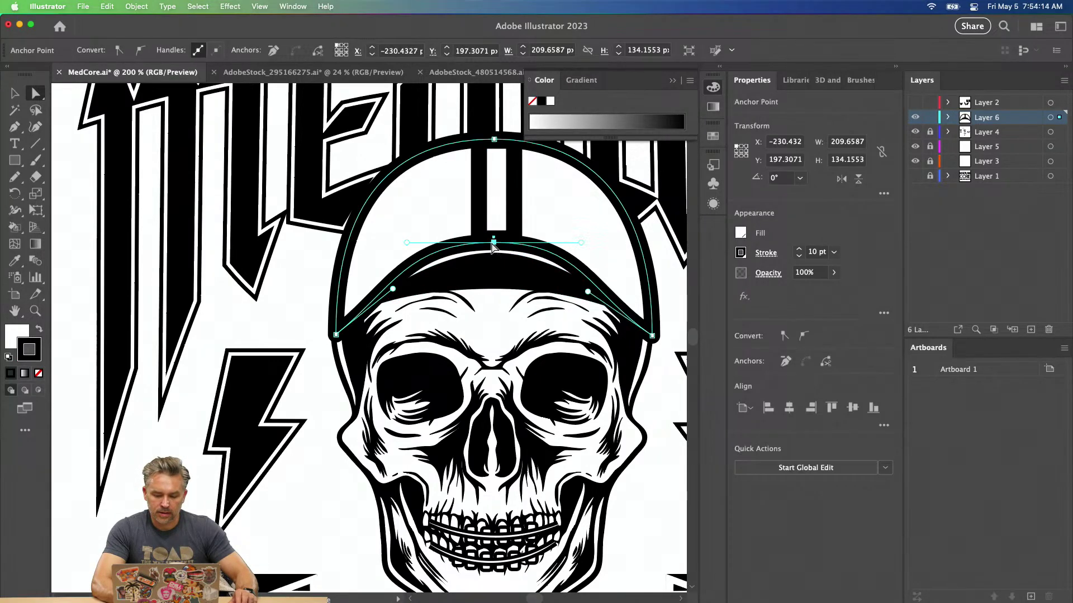
pyautogui.moveTo(494, 243); pyautogui.dragTo(497, 262)
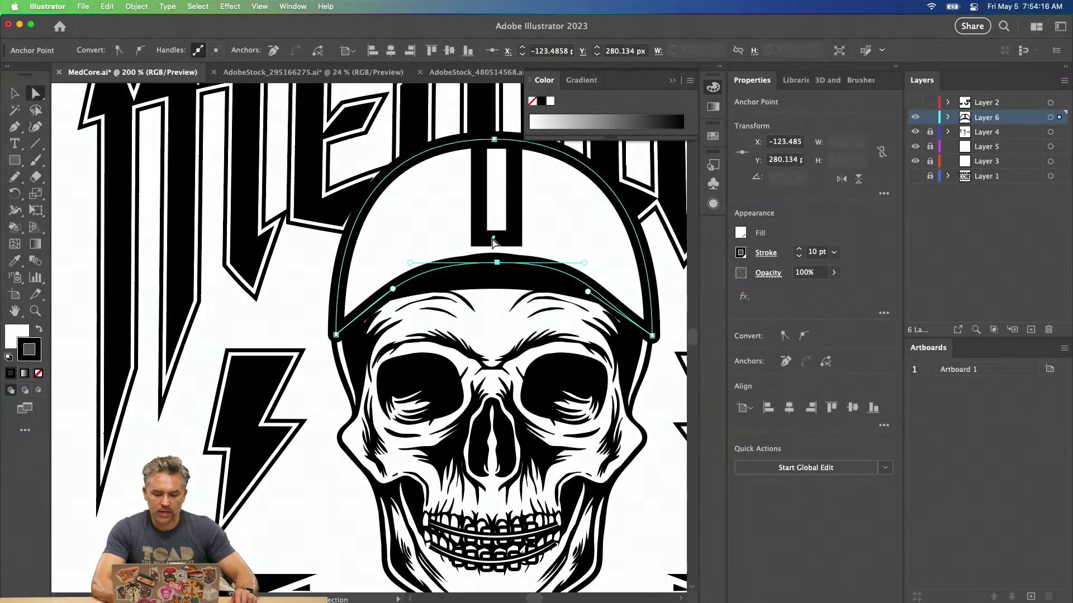
# Pull the center point of the brim's lower edge slightly down toward the skull's brow.
pyautogui.click(496, 248)
pyautogui.click(497, 245)
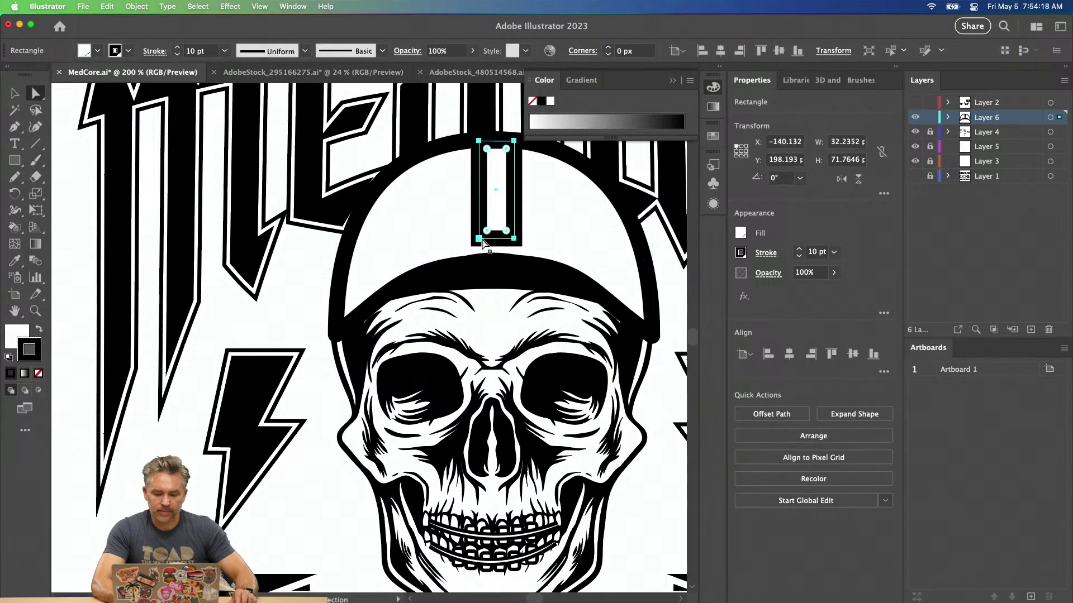
pyautogui.click(484, 242)
pyautogui.click(492, 287)
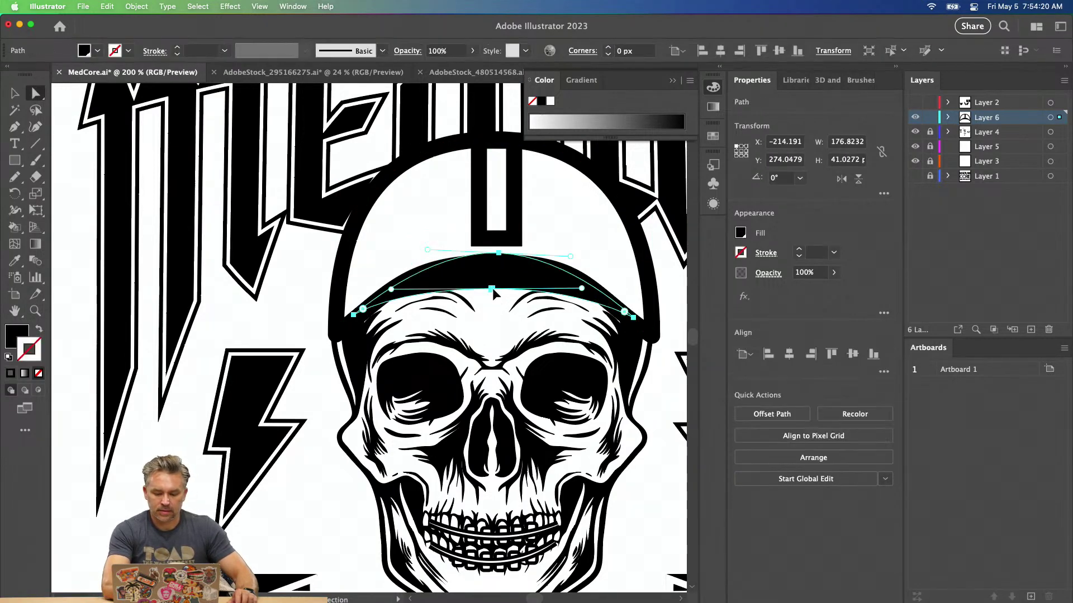
pyautogui.moveTo(492, 287); pyautogui.dragTo(491, 297)
pyautogui.click(268, 319)
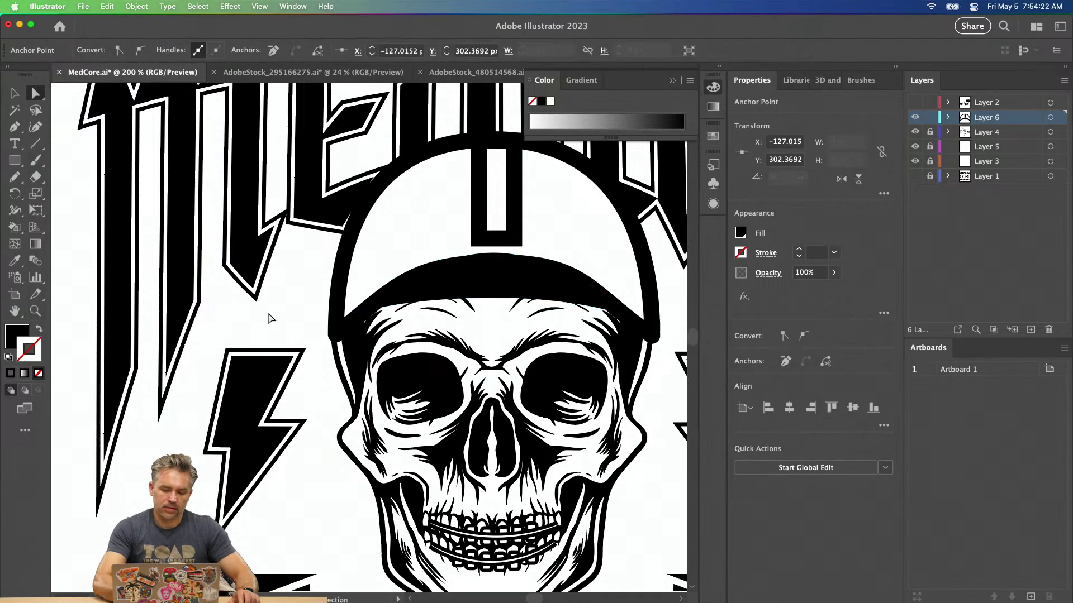
pyautogui.press('super+0')
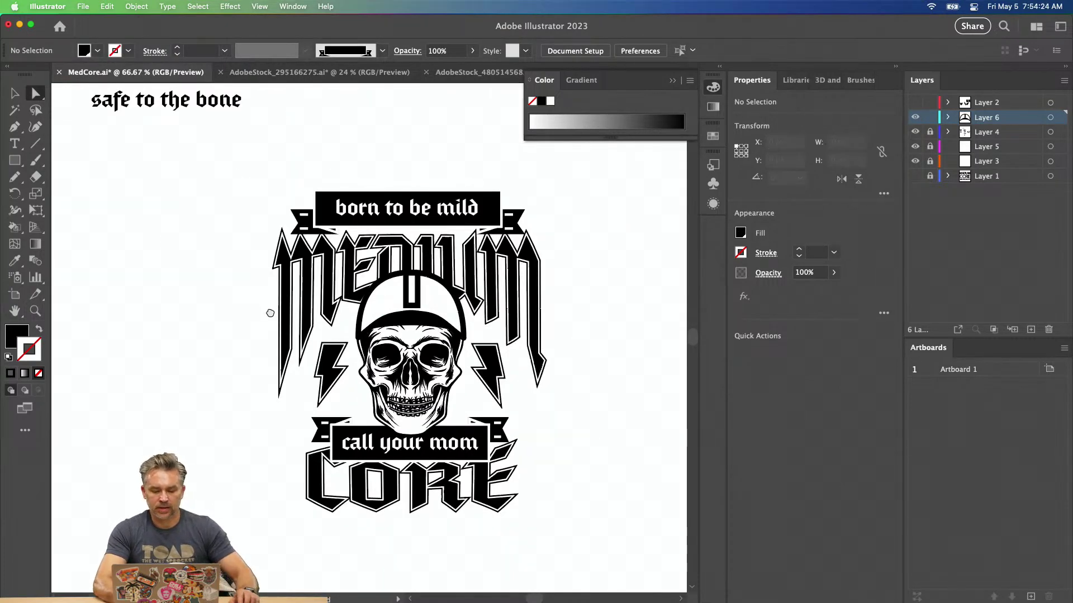
pyautogui.moveTo(269, 314); pyautogui.dragTo(282, 321)
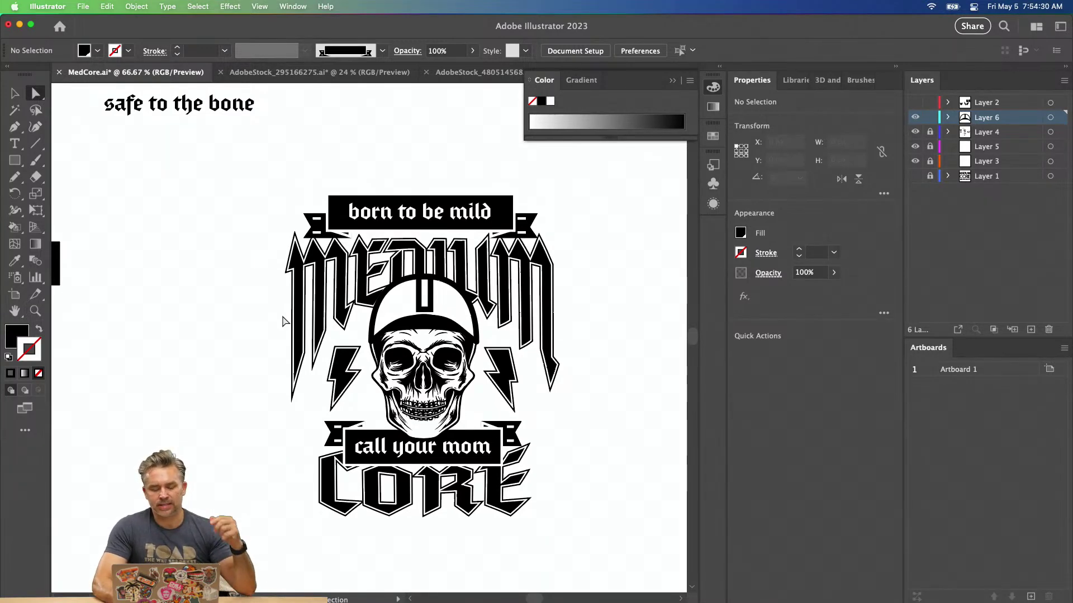
pyautogui.click(673, 81)
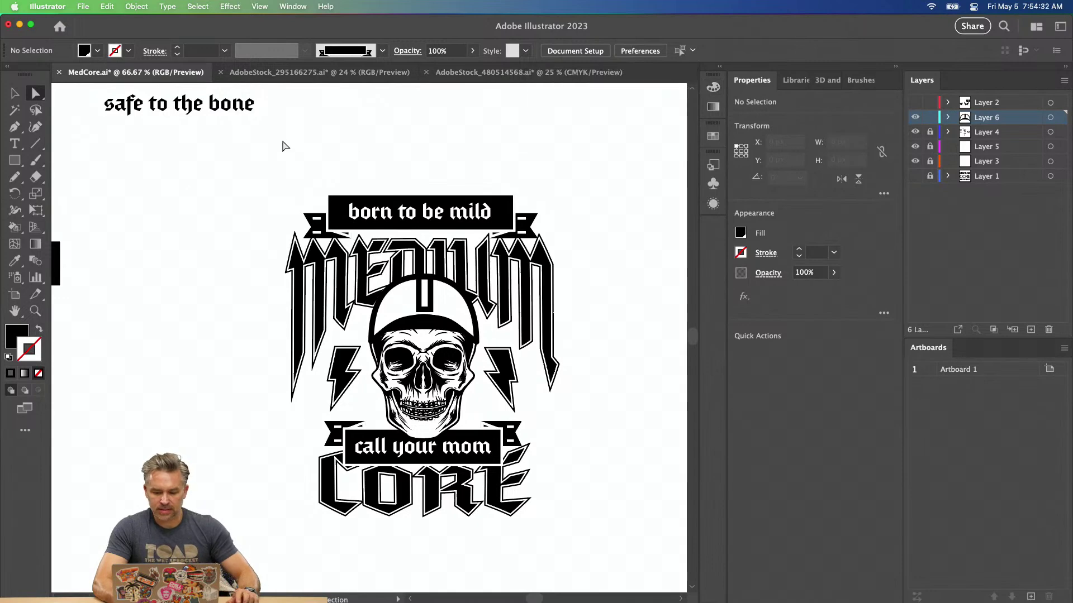
# Move Artboard 1 over the skull logo with Move artwork with Artboard turned off, and hide the artboards.
pyautogui.click(22, 297)
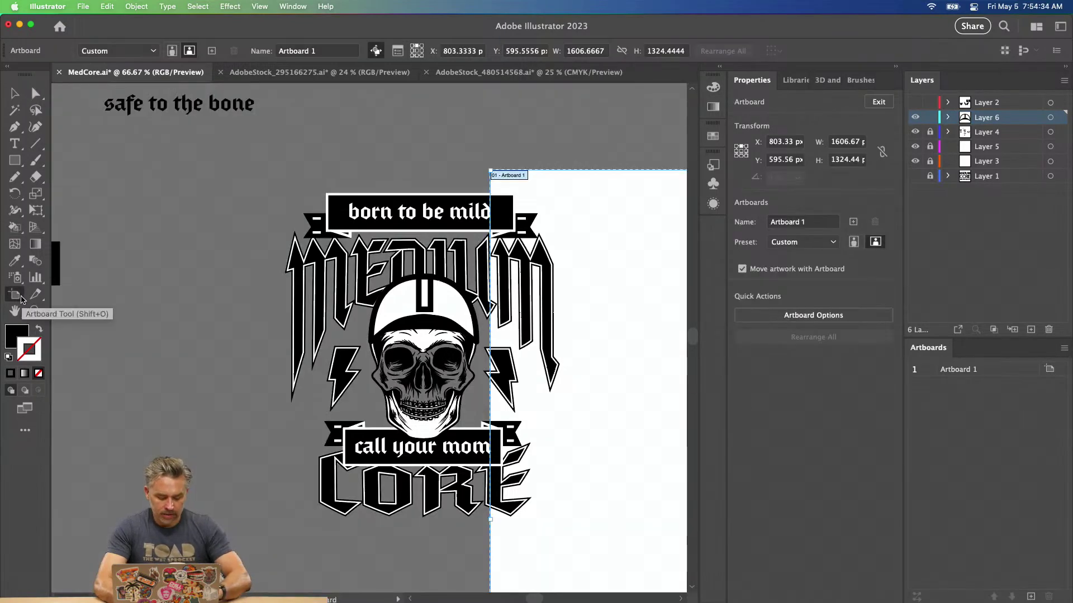
pyautogui.press('super+minus')
pyautogui.press('super+minus')
pyautogui.press('super+minus')
pyautogui.press('super+minus')
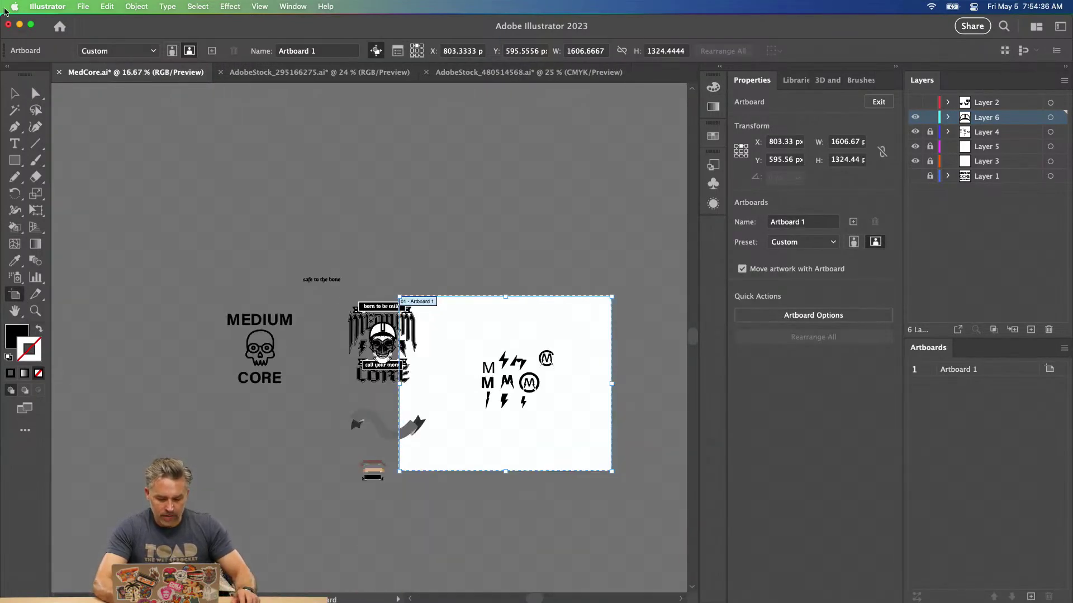
pyautogui.click(375, 51)
pyautogui.moveTo(475, 351); pyautogui.dragTo(409, 347)
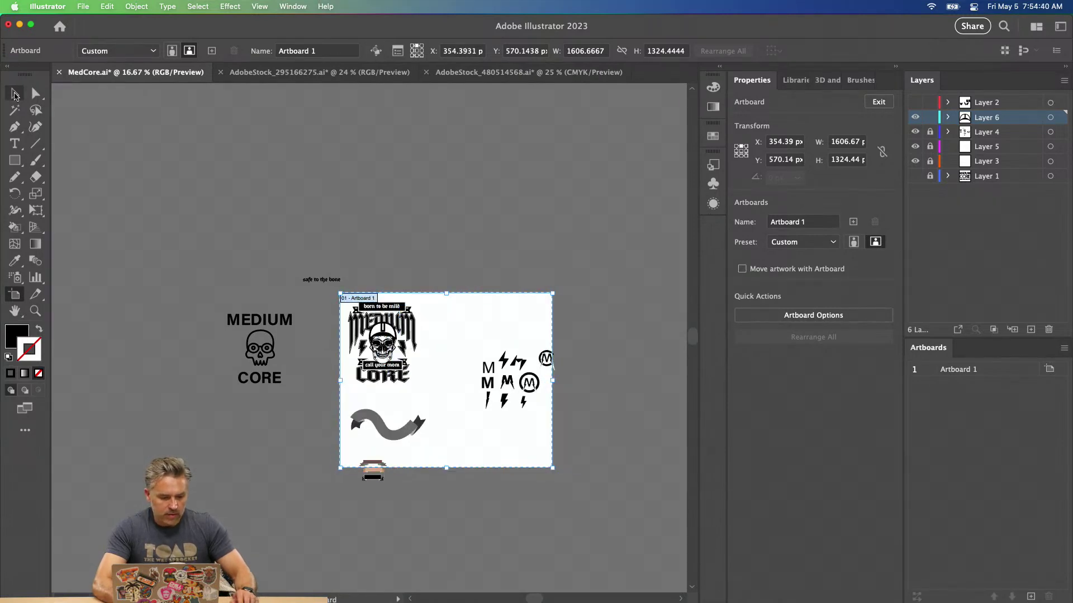
pyautogui.click(14, 94)
pyautogui.press('super+shift+h')
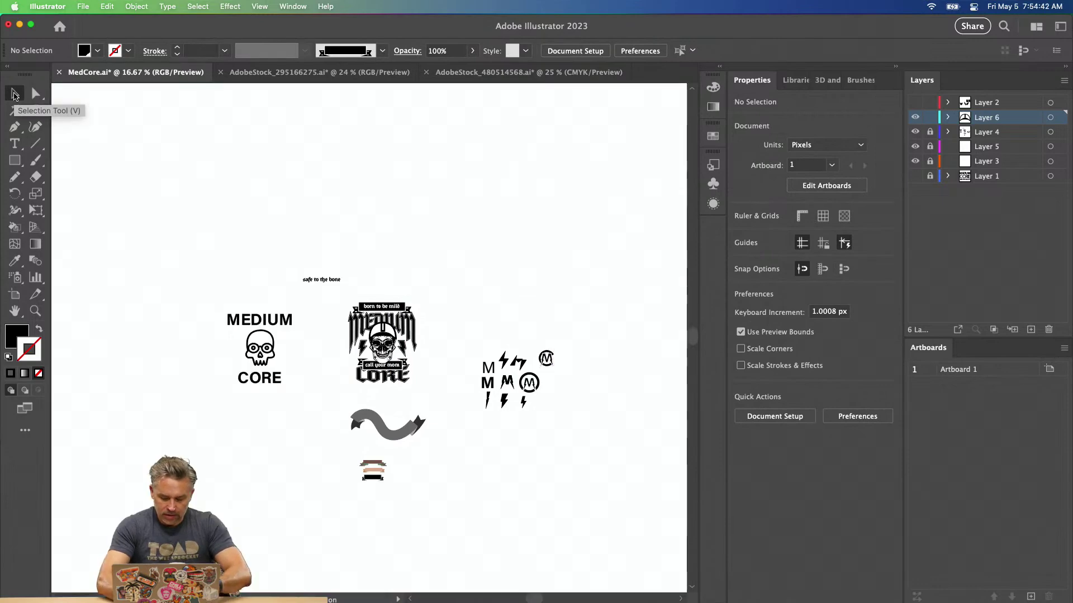
# Unlock Layer 4, Layer 5, Layer 3 and Layer 1 to make the M monogram marks beside the logo editable.
pyautogui.press('super+equal')
pyautogui.press('super+equal')
pyautogui.press('super+equal')
pyautogui.moveTo(502, 358)
pyautogui.mouseDown()
pyautogui.moveTo(215, 275)
pyautogui.moveTo(213, 237)
pyautogui.mouseUp()
pyautogui.moveTo(361, 198); pyautogui.dragTo(638, 477)
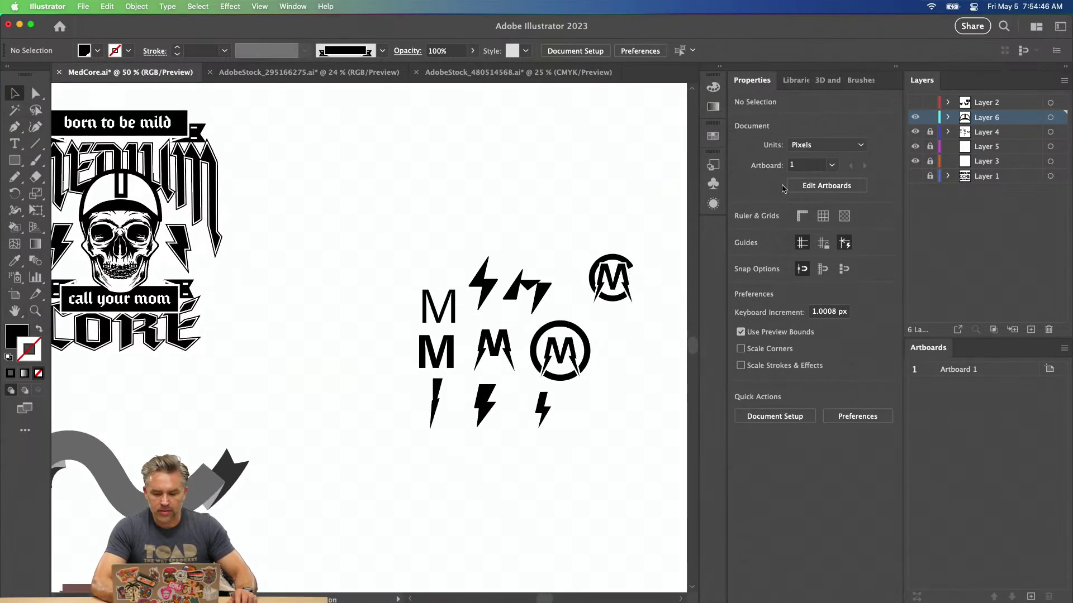
pyautogui.moveTo(928, 134); pyautogui.dragTo(923, 205)
pyautogui.moveTo(352, 237); pyautogui.dragTo(658, 485)
pyautogui.moveTo(446, 140); pyautogui.dragTo(463, 138)
pyautogui.moveTo(269, 136); pyautogui.dragTo(176, 267)
pyautogui.click(522, 172)
pyautogui.press('super+equal')
pyautogui.press('super+equal')
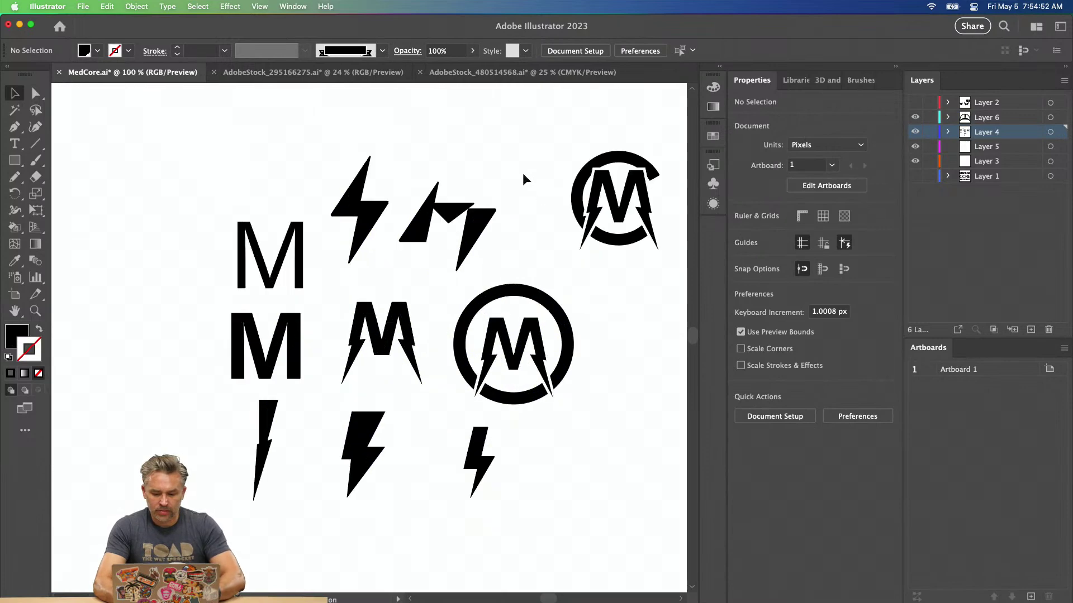
# Examine the standalone M monogram with lightning-bolt legs among the mark variations, in relation to the skull logo.
pyautogui.moveTo(508, 196); pyautogui.dragTo(285, 322)
pyautogui.moveTo(182, 347); pyautogui.dragTo(315, 285)
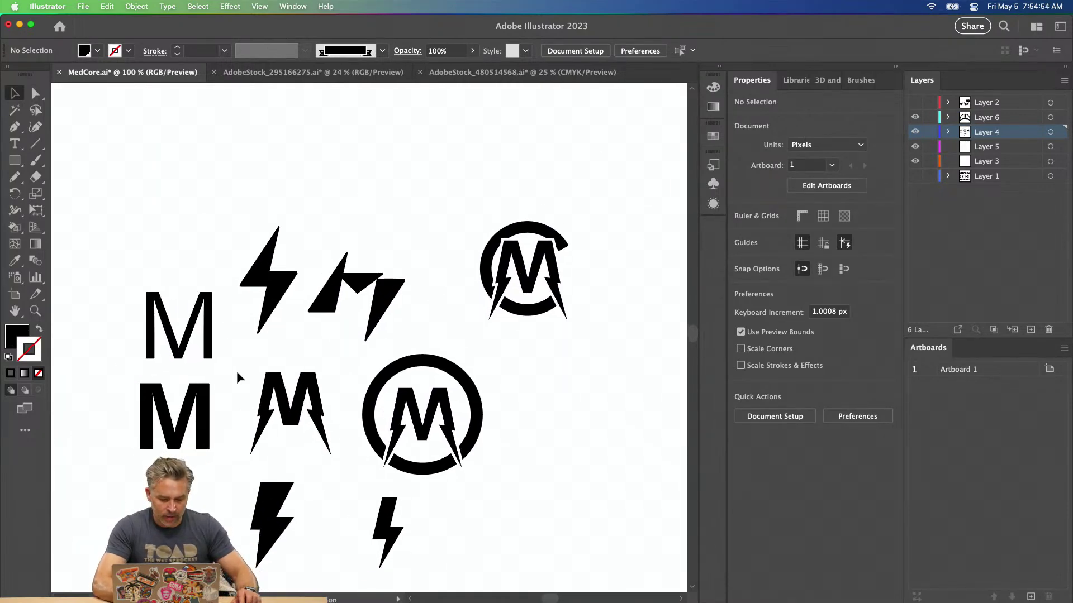
pyautogui.click(274, 391)
pyautogui.moveTo(464, 196); pyautogui.dragTo(568, 325)
pyautogui.moveTo(237, 348)
pyautogui.mouseDown()
pyautogui.moveTo(357, 441)
pyautogui.moveTo(410, 407)
pyautogui.moveTo(600, 418)
pyautogui.mouseUp()
pyautogui.press('super+minus')
pyautogui.press('super+minus')
pyautogui.press('super+minus')
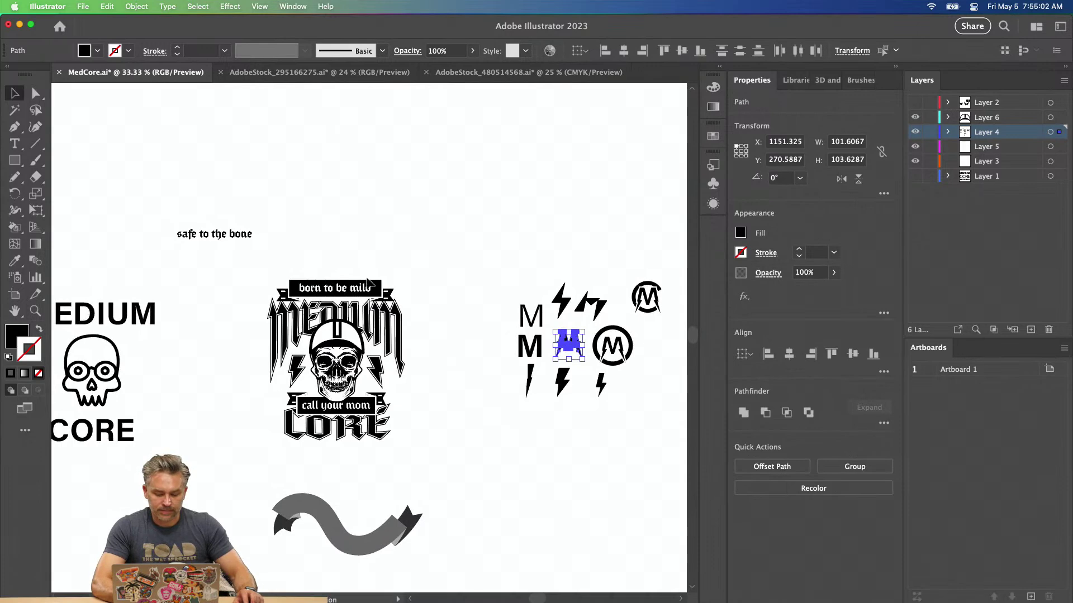
pyautogui.click(198, 309)
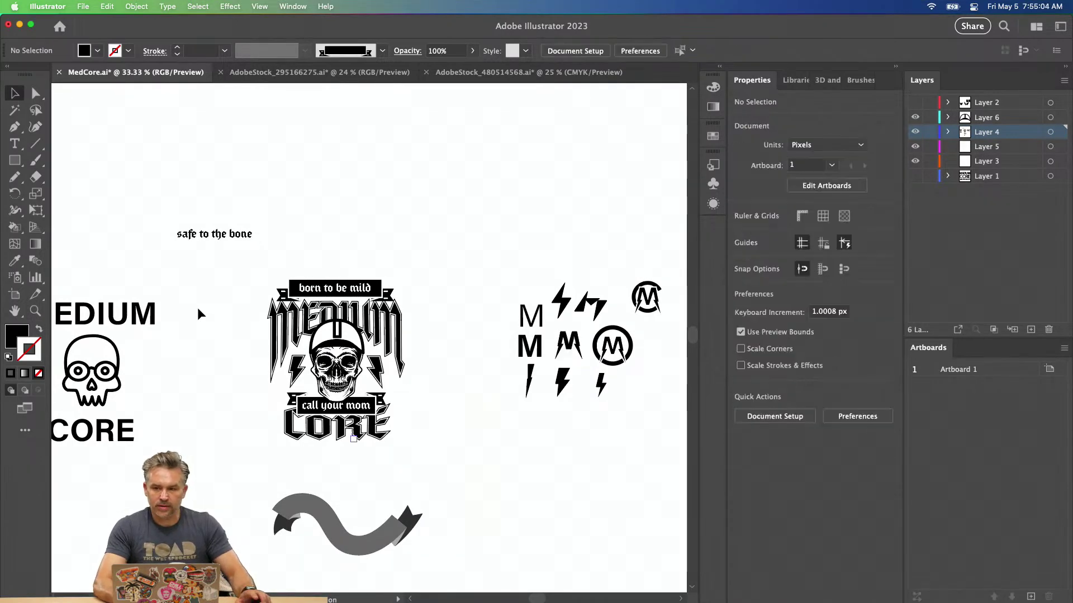
# Collapse the properties area to widen the canvas and center the full skull logo at 100% zoom.
pyautogui.press('super+plus')
pyautogui.press('super+plus')
pyautogui.press('super+plus')
pyautogui.moveTo(222, 305); pyautogui.dragTo(392, 237)
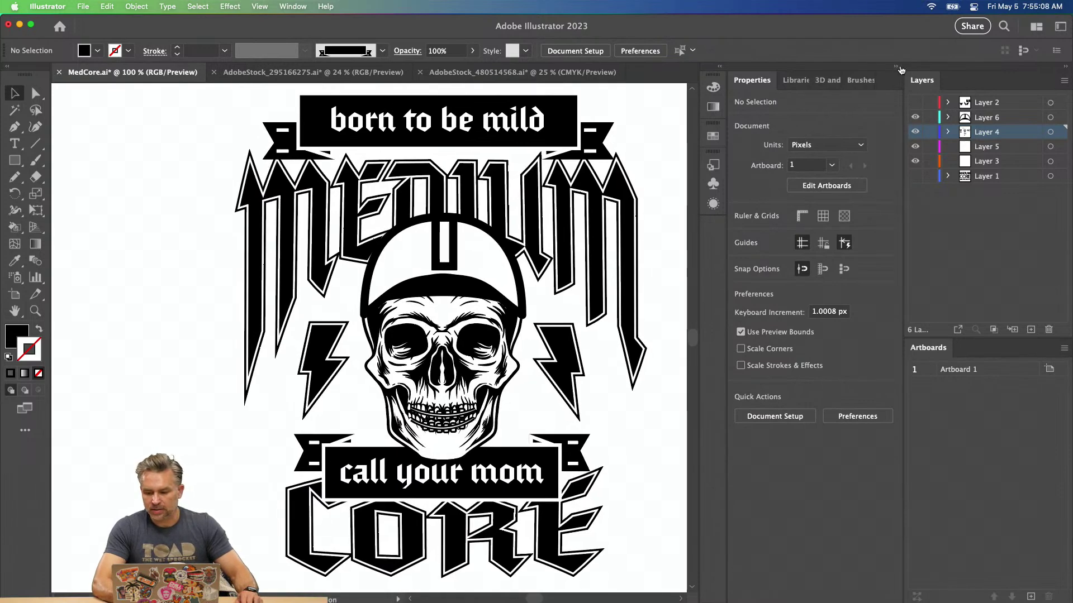
pyautogui.click(896, 66)
pyautogui.moveTo(201, 230); pyautogui.dragTo(230, 231)
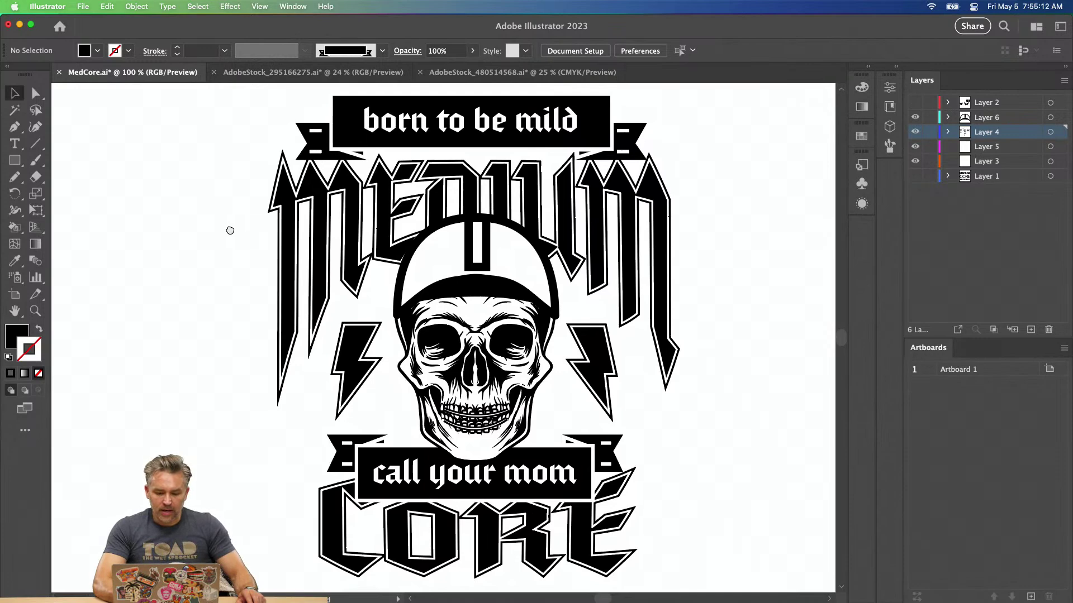